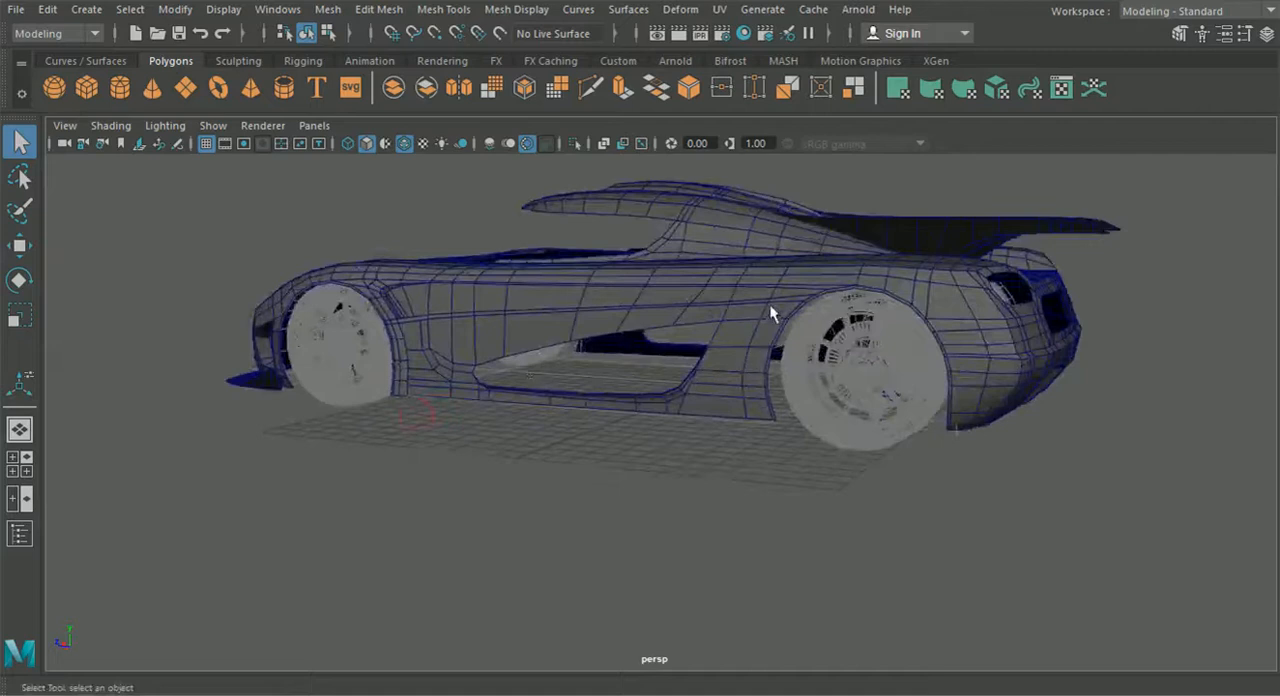
- Examine the car body's side panels and rear end from several angles
click(750, 327)
click(716, 290)
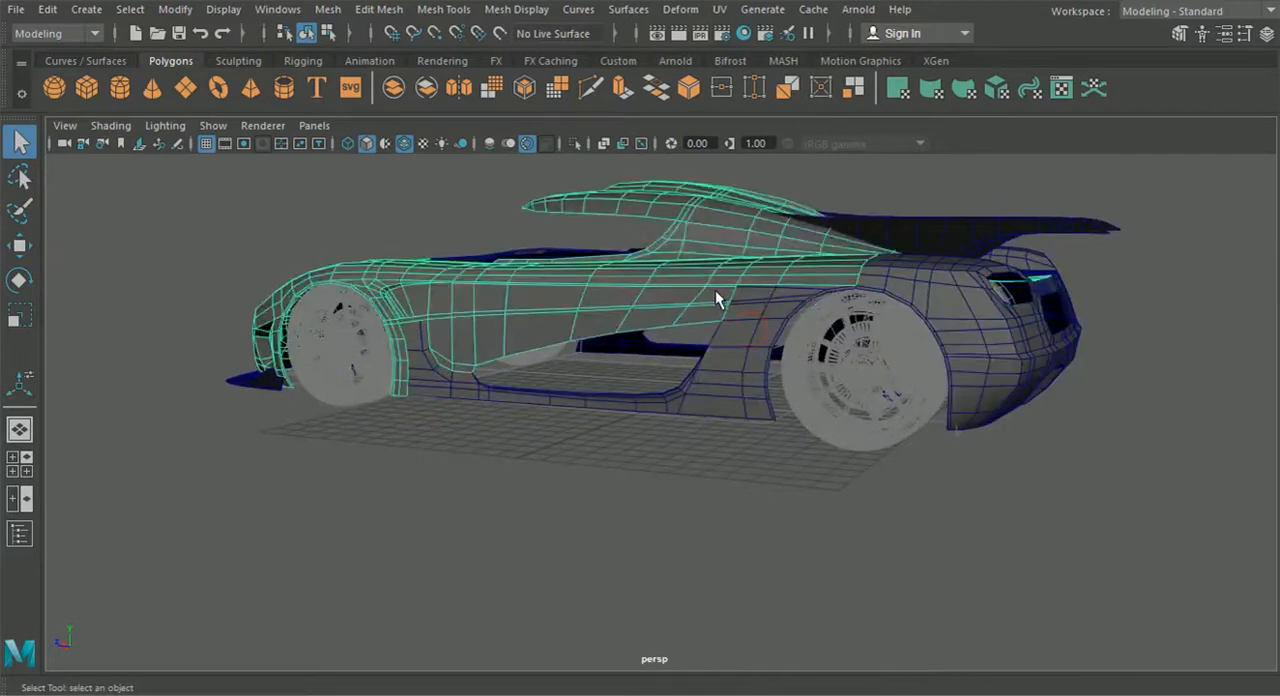
mouse_move(591, 363)
alt+mouse_down()
mouse_move(867, 376)
mouse_move(615, 356)
alt+mouse_up()
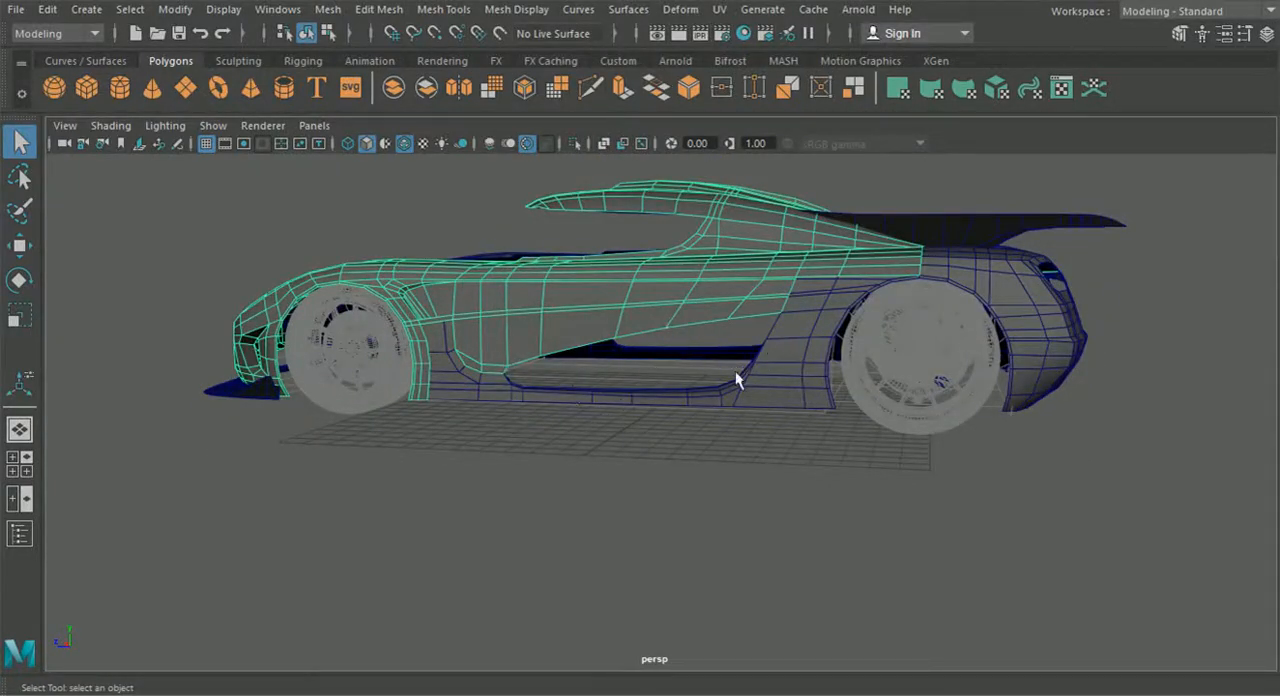
alt+drag(748, 425, 776, 414)
scroll(818, 390, up, 3)
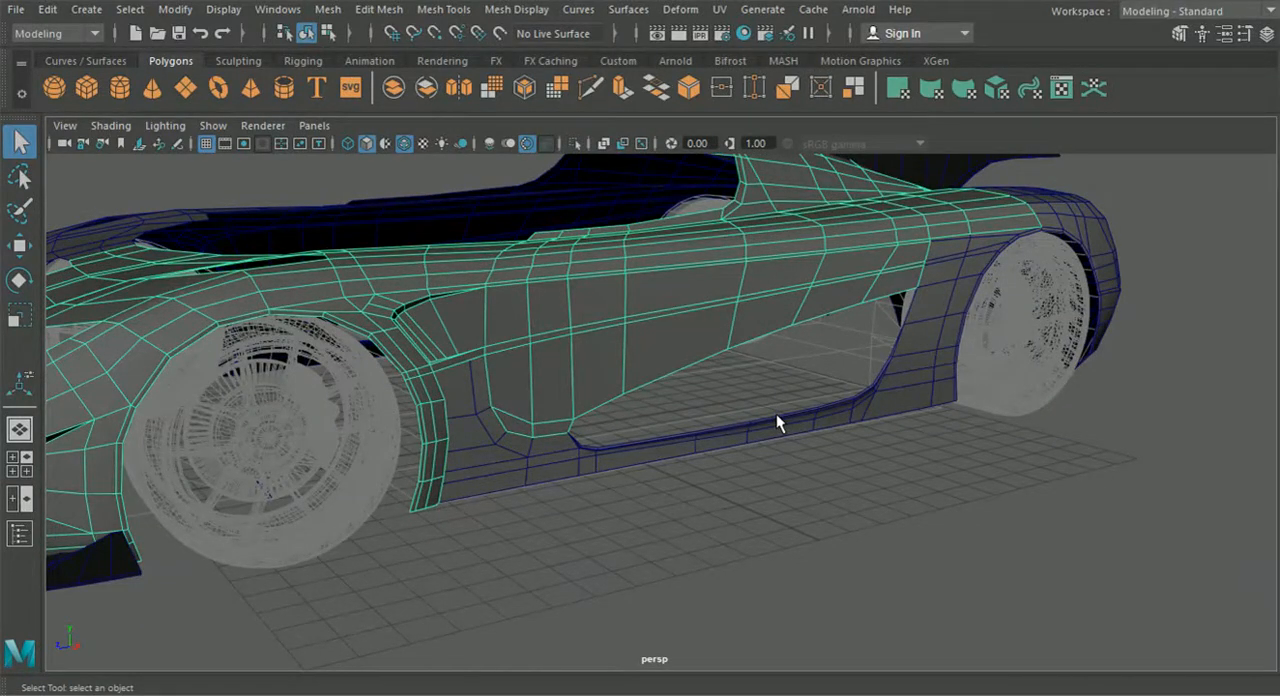
alt+drag(817, 365, 785, 355)
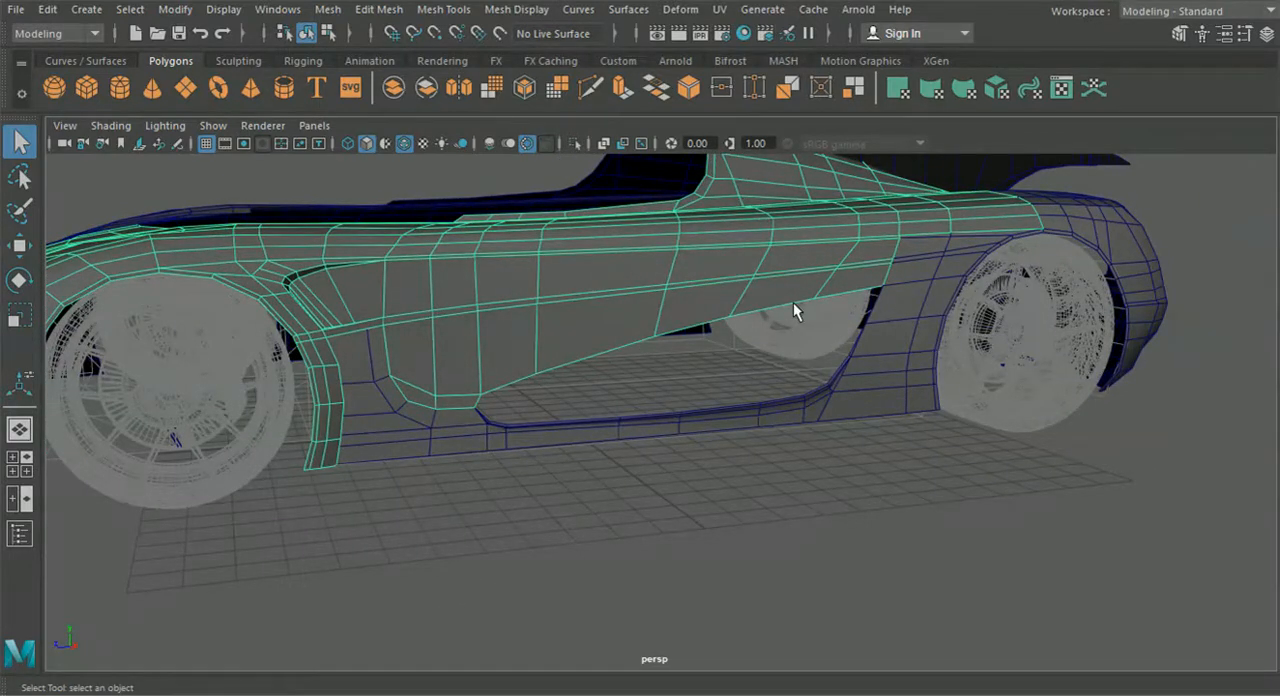
alt+drag(793, 303, 712, 333)
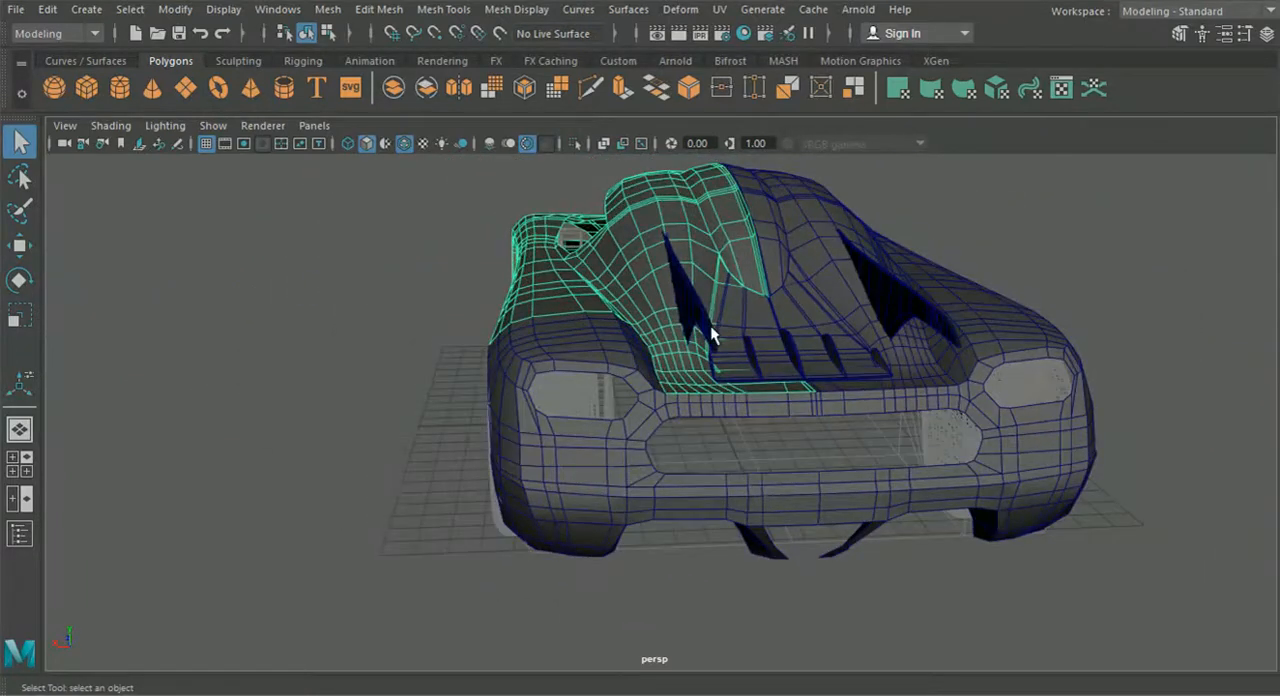
alt+drag(640, 405, 570, 440)
- Select the bottom border edges of the rear body and side skirt mesh between the front and rear wheels
click(570, 432)
mouse_move(781, 453)
alt+mouse_down()
mouse_move(771, 466)
mouse_move(614, 457)
mouse_move(764, 468)
alt+mouse_up()
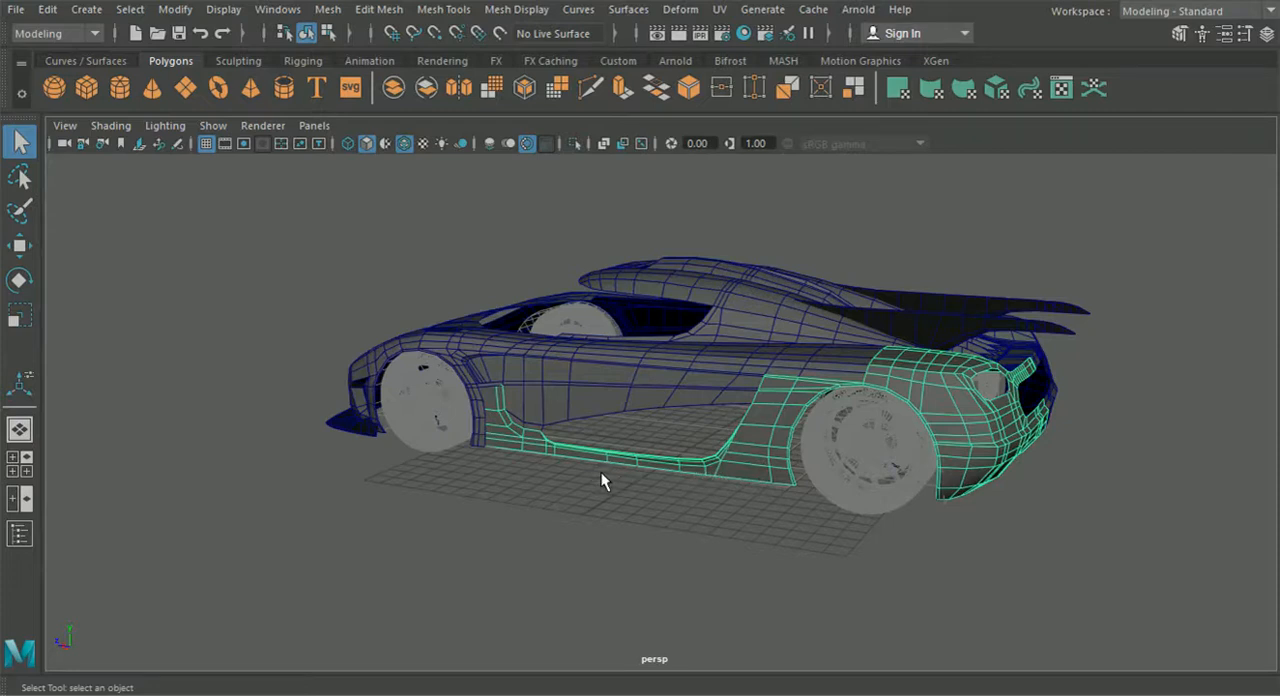
alt+middle_drag(569, 477, 680, 461)
scroll(680, 461, up, 5)
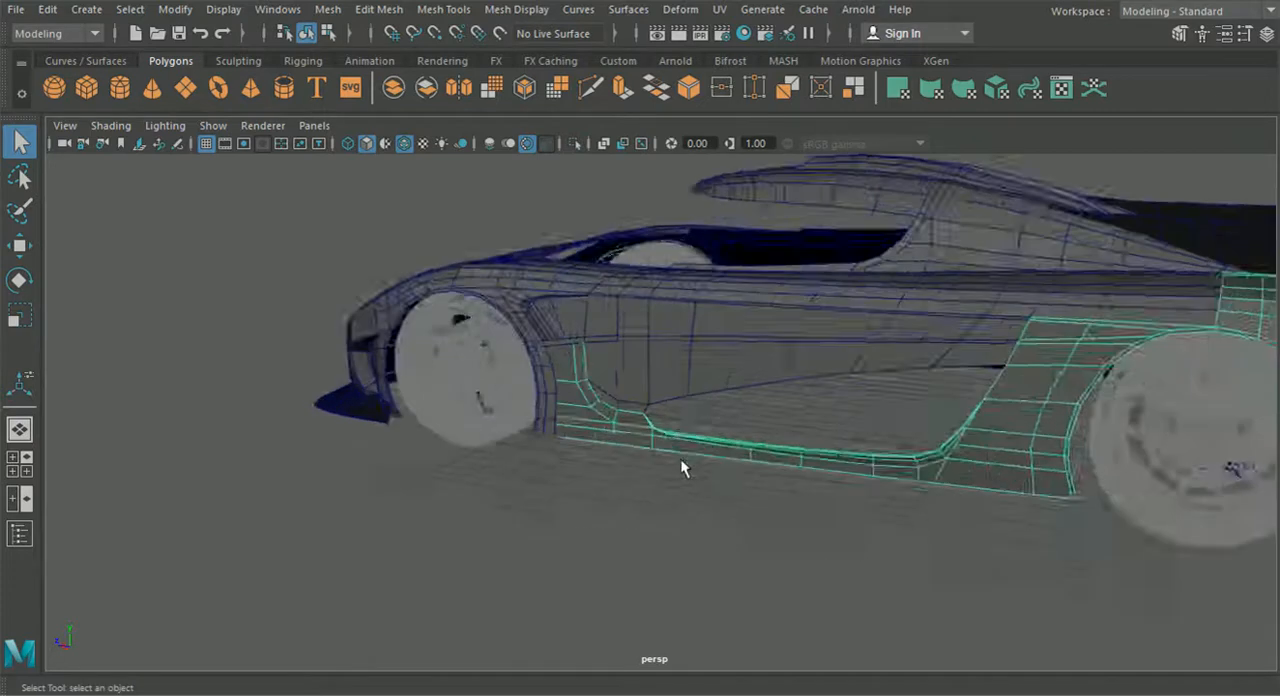
right_drag(649, 461, 625, 99)
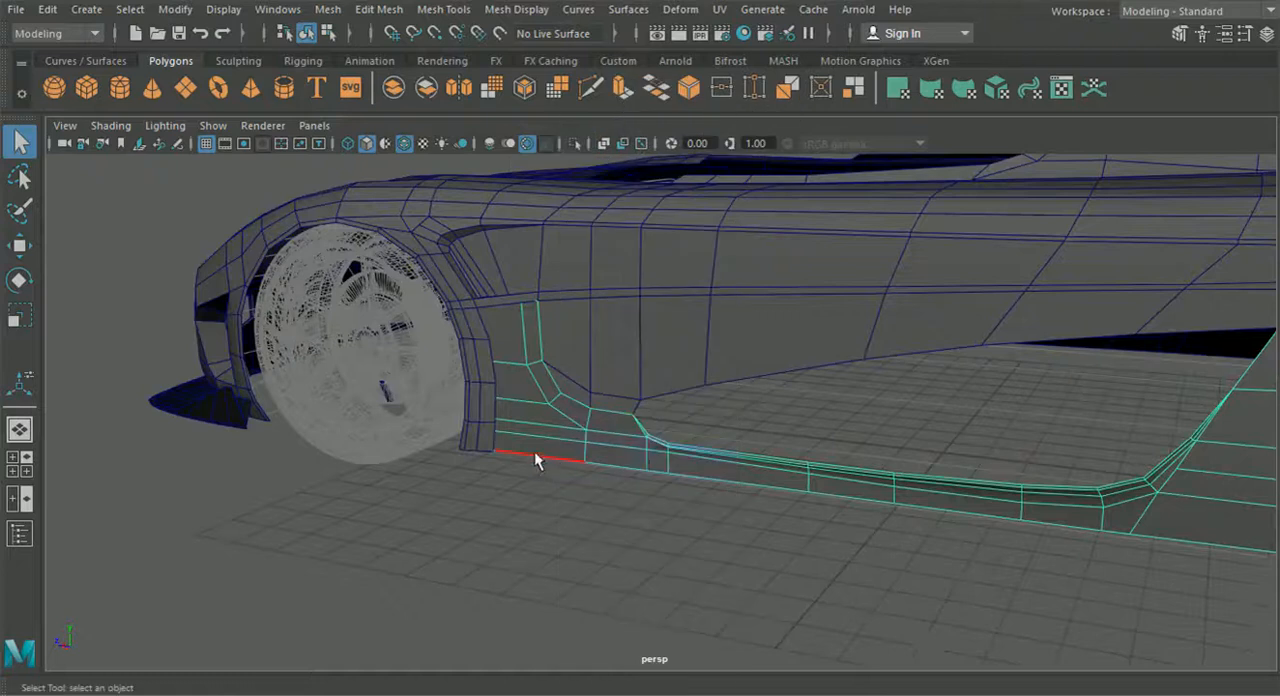
shift+click(608, 460)
shift+click(663, 473)
shift+click(684, 474)
shift+click(925, 501)
alt+drag(925, 501, 709, 428)
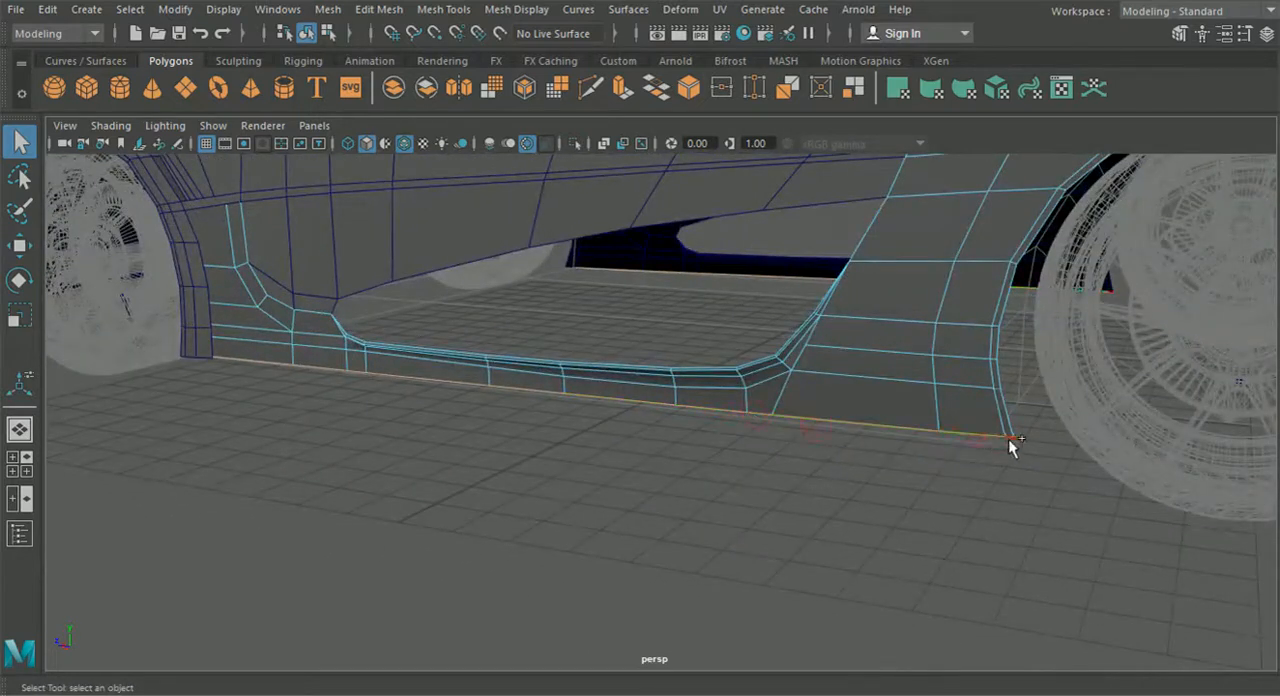
- Extrude the selected side skirt edges downward in the side view to the lower sill shown in the reference
click(21, 470)
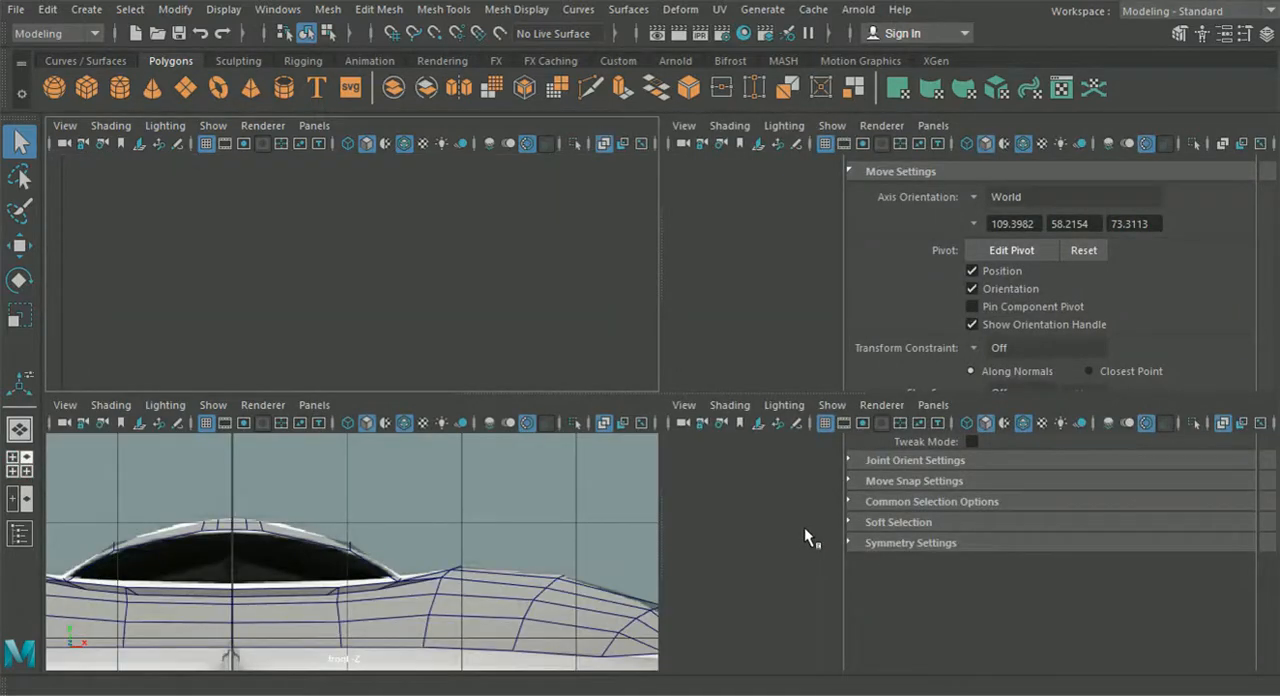
key(space)
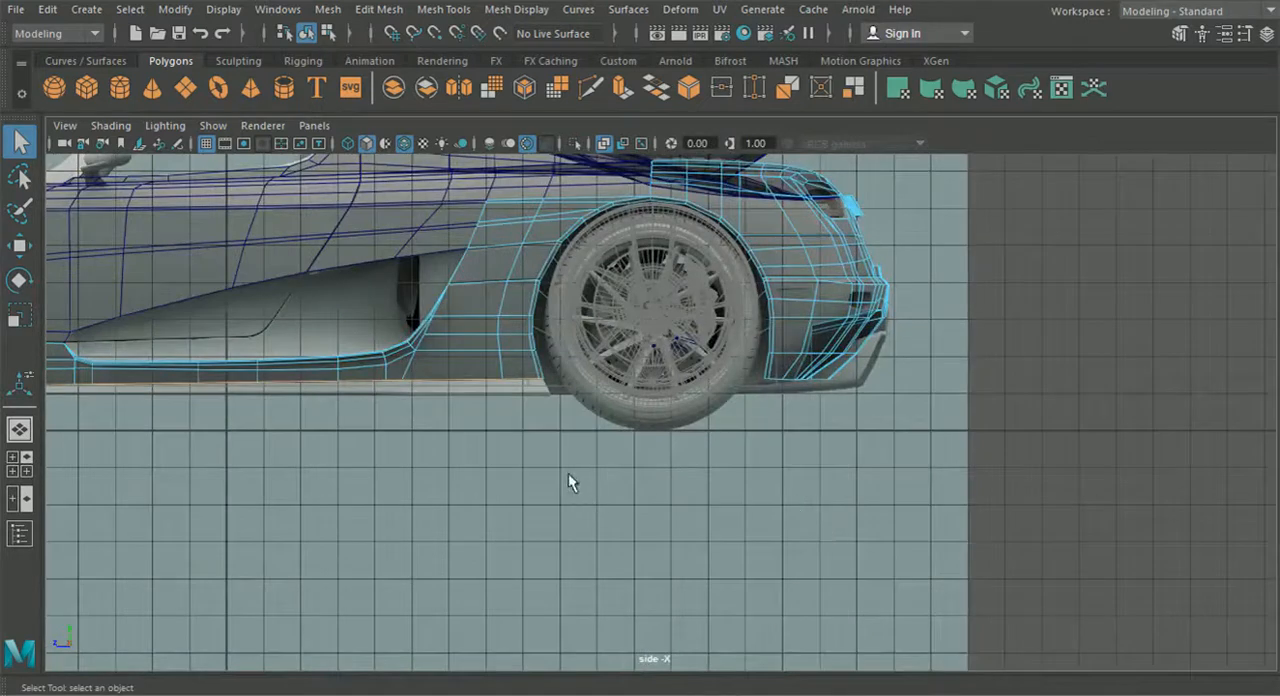
alt+middle_drag(474, 467, 810, 503)
scroll(584, 506, up, 2)
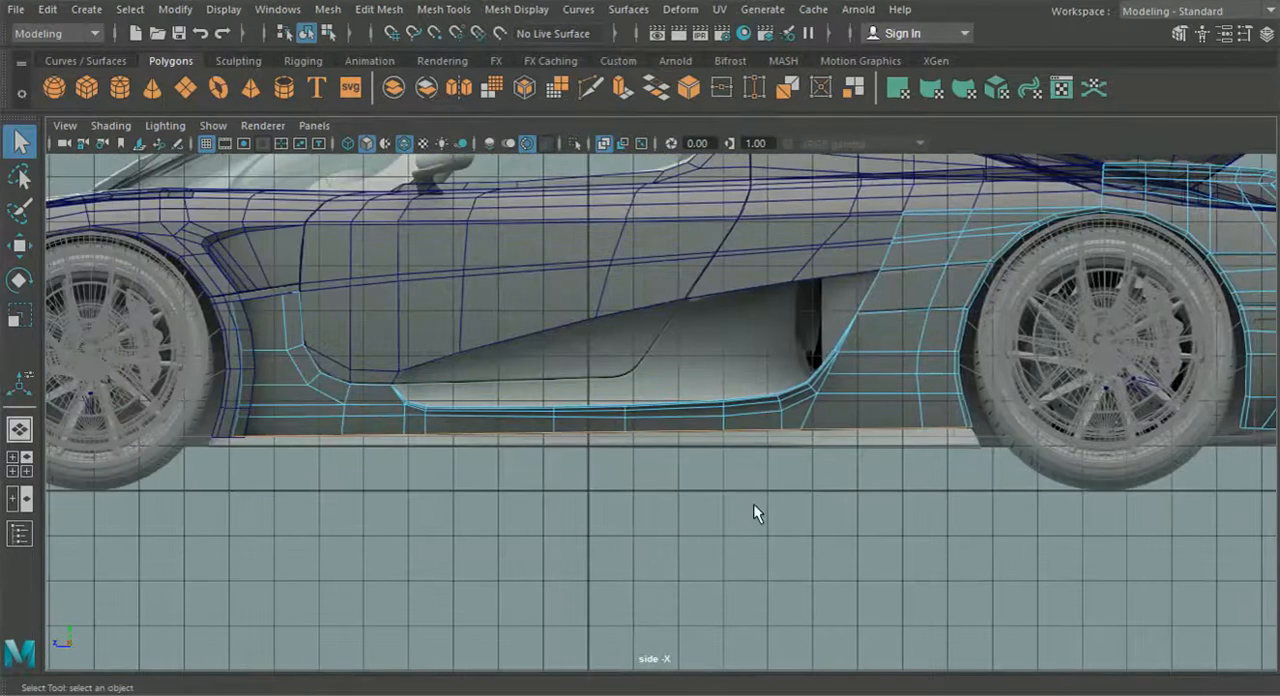
key(ctrl+e)
click(1081, 314)
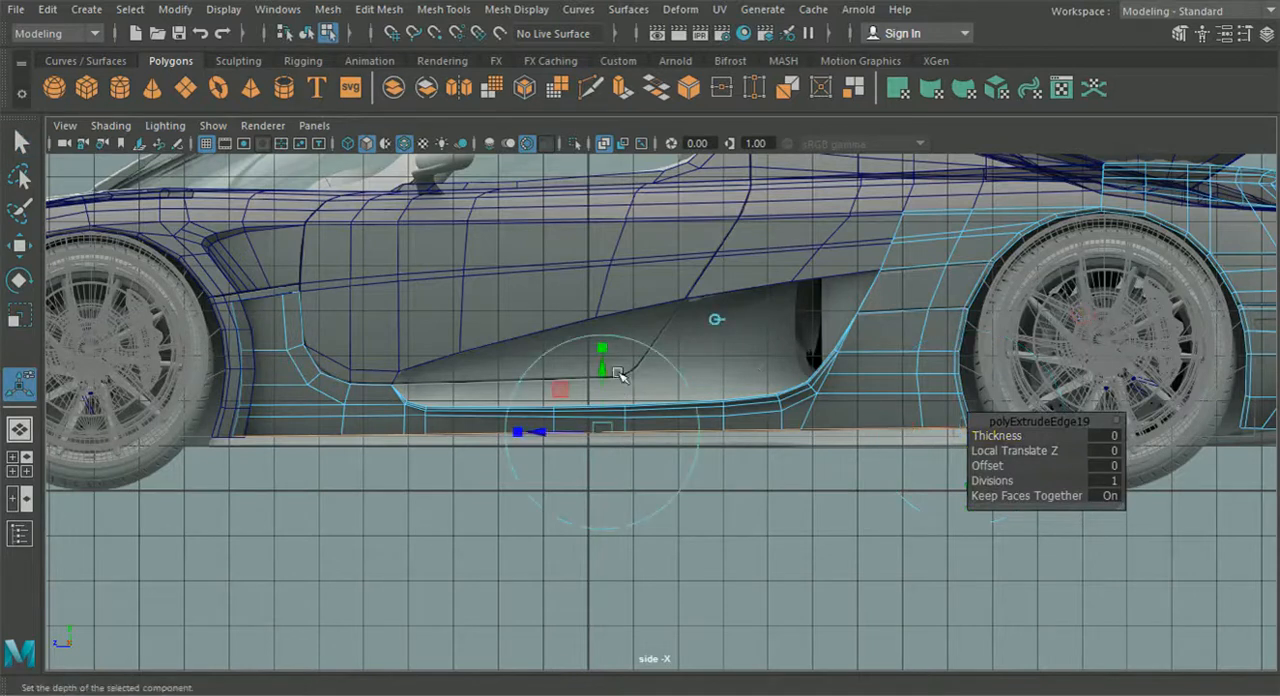
drag(604, 374, 604, 391)
scroll(605, 395, up, 1)
scroll(605, 396, up, 3)
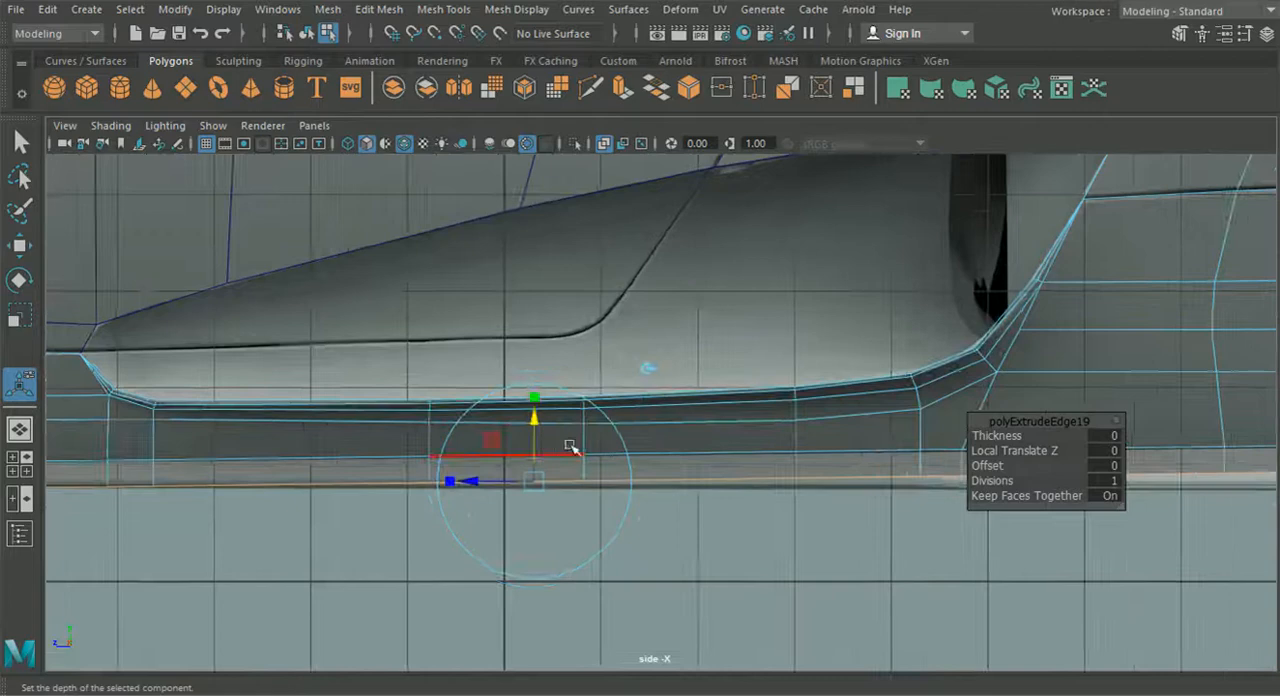
- Shift the extruded bottom edges slightly outward from the car body in the top view
click(19, 463)
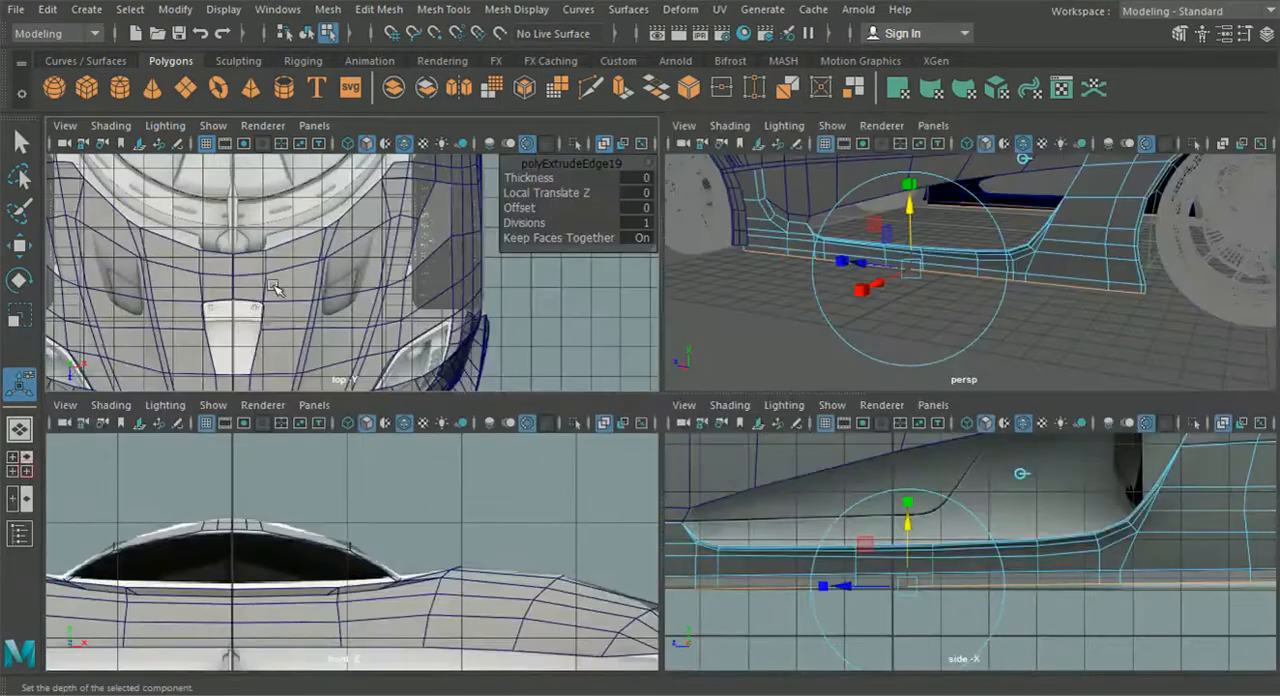
key(space)
scroll(290, 300, down, 1)
alt+middle_drag(590, 376, 420, 650)
alt+middle_drag(584, 250, 542, 481)
scroll(554, 289, up, 3)
alt+middle_drag(554, 292, 520, 472)
drag(678, 620, 697, 632)
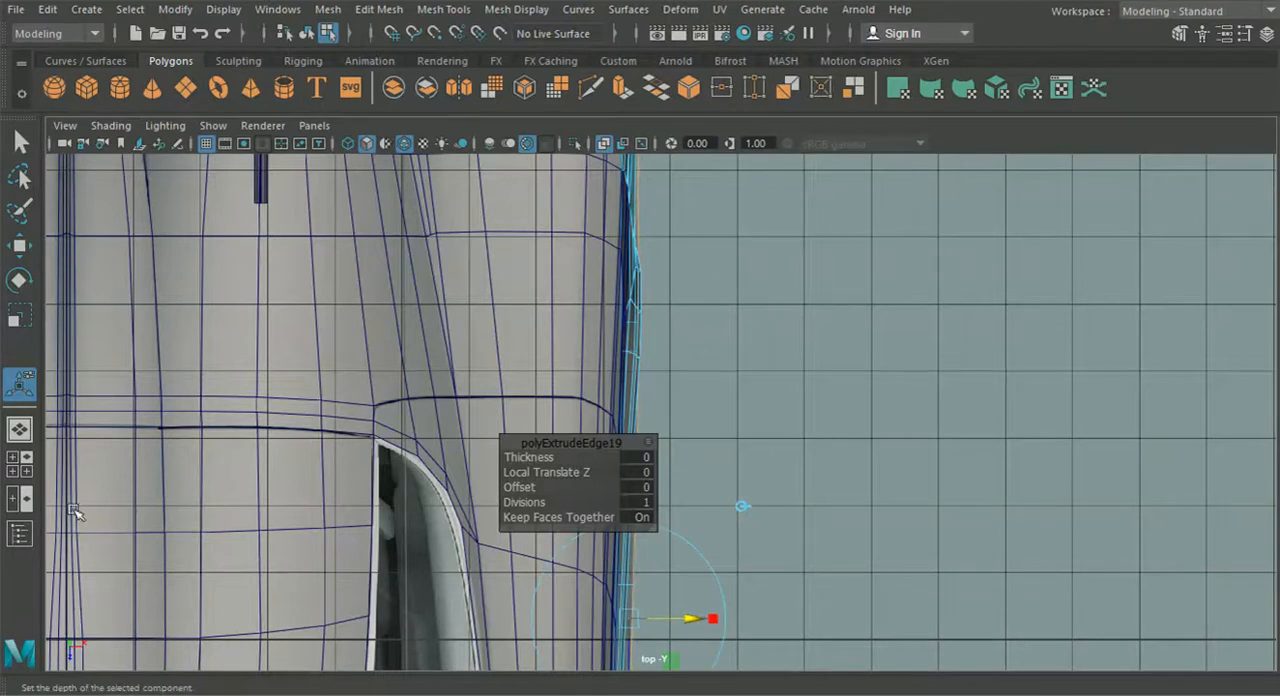
- Move the two rear corner vertices of the extruded strip onto the reference sill's rear end in the side view
click(27, 468)
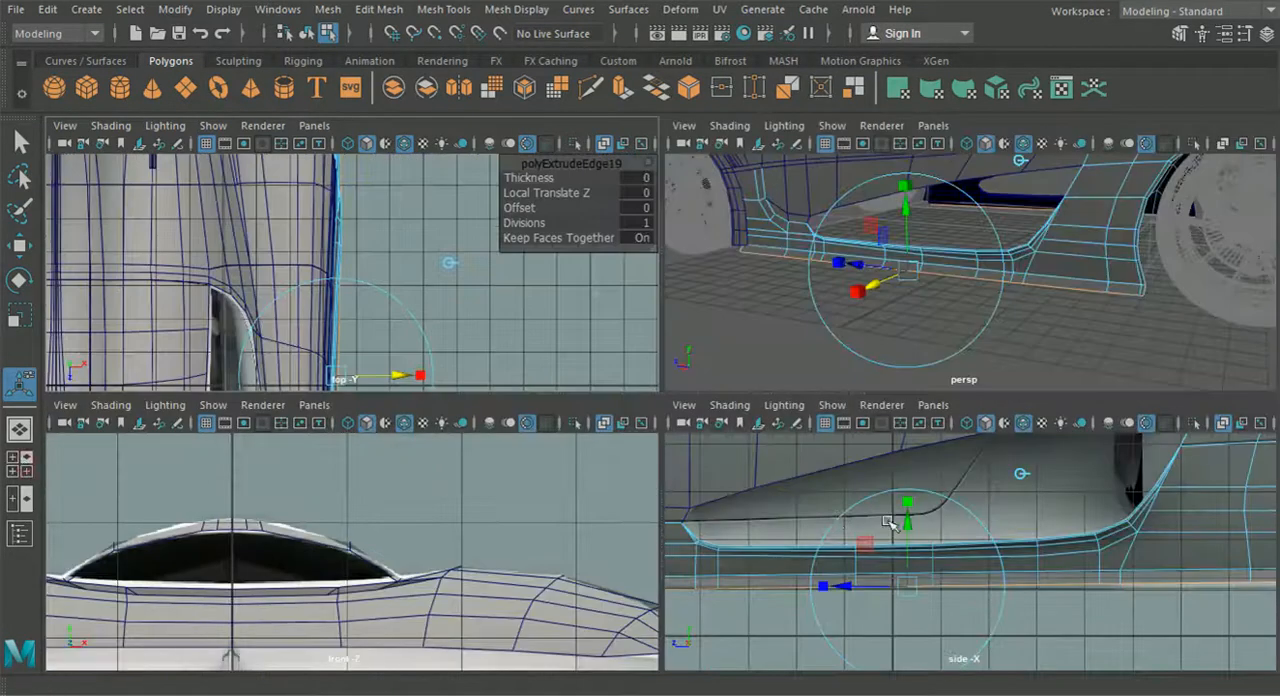
key(space)
alt+middle_drag(752, 454, 496, 363)
right_drag(817, 369, 722, 151)
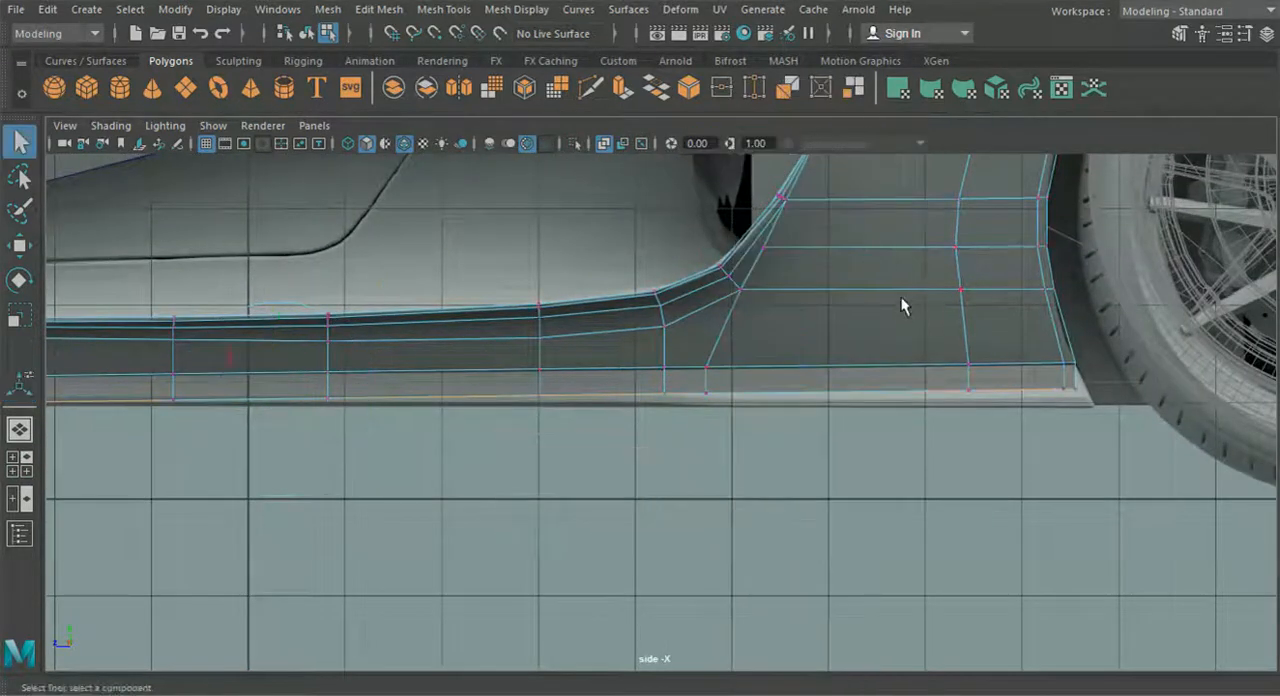
alt+middle_drag(903, 303, 101, 280)
click(22, 246)
scroll(810, 368, up, 3)
alt+middle_drag(812, 368, 666, 371)
scroll(734, 417, up, 6)
drag(699, 362, 686, 325)
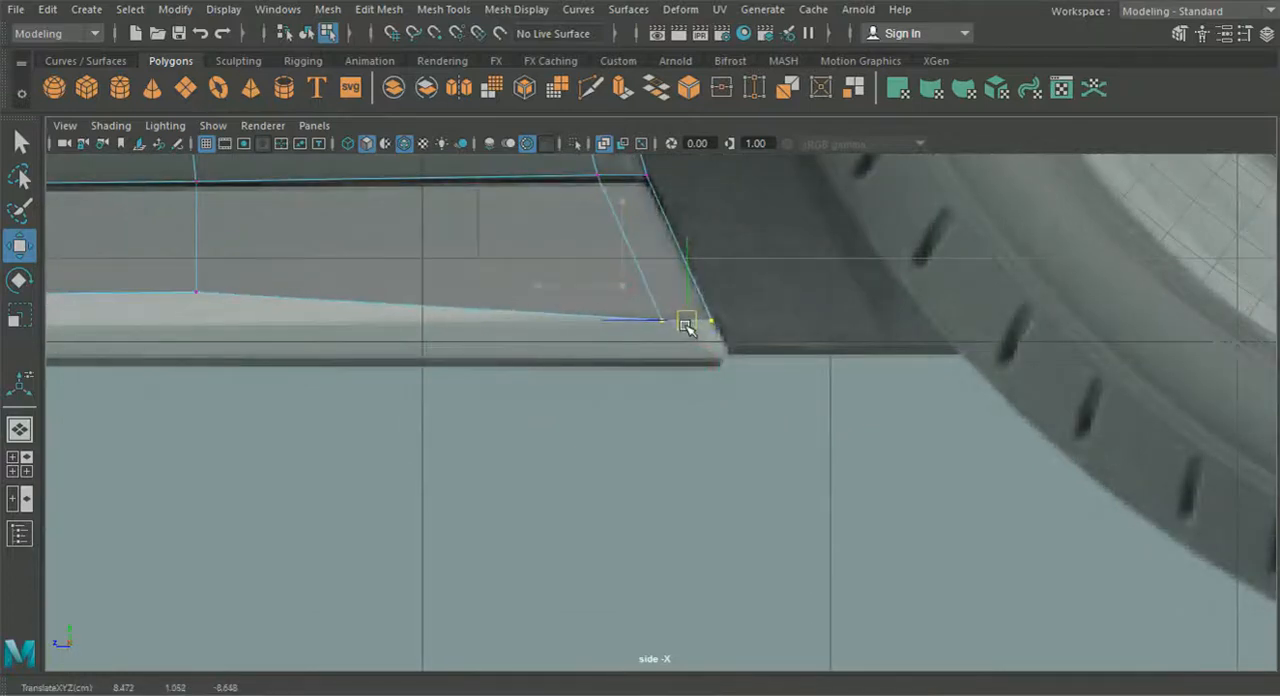
- Lower the next two bottom vertices ahead of the rear wheel to follow the reference sill
alt+middle_drag(601, 305, 888, 332)
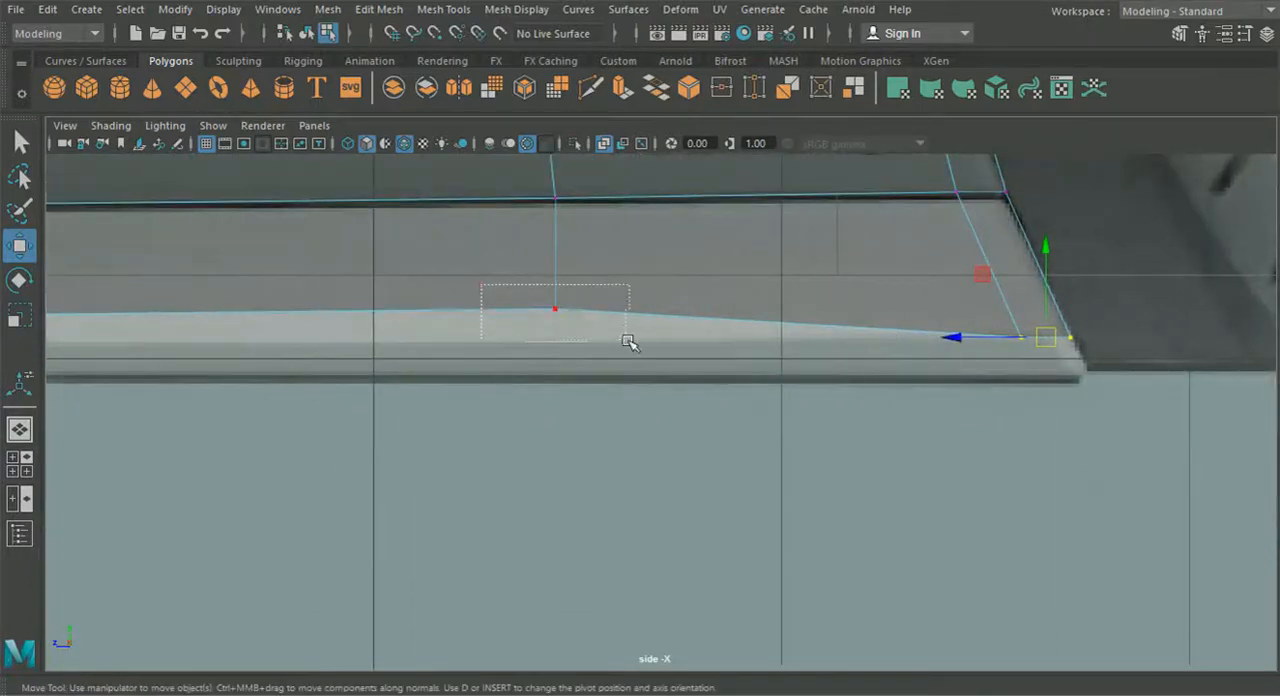
drag(628, 342, 627, 341)
drag(560, 214, 563, 243)
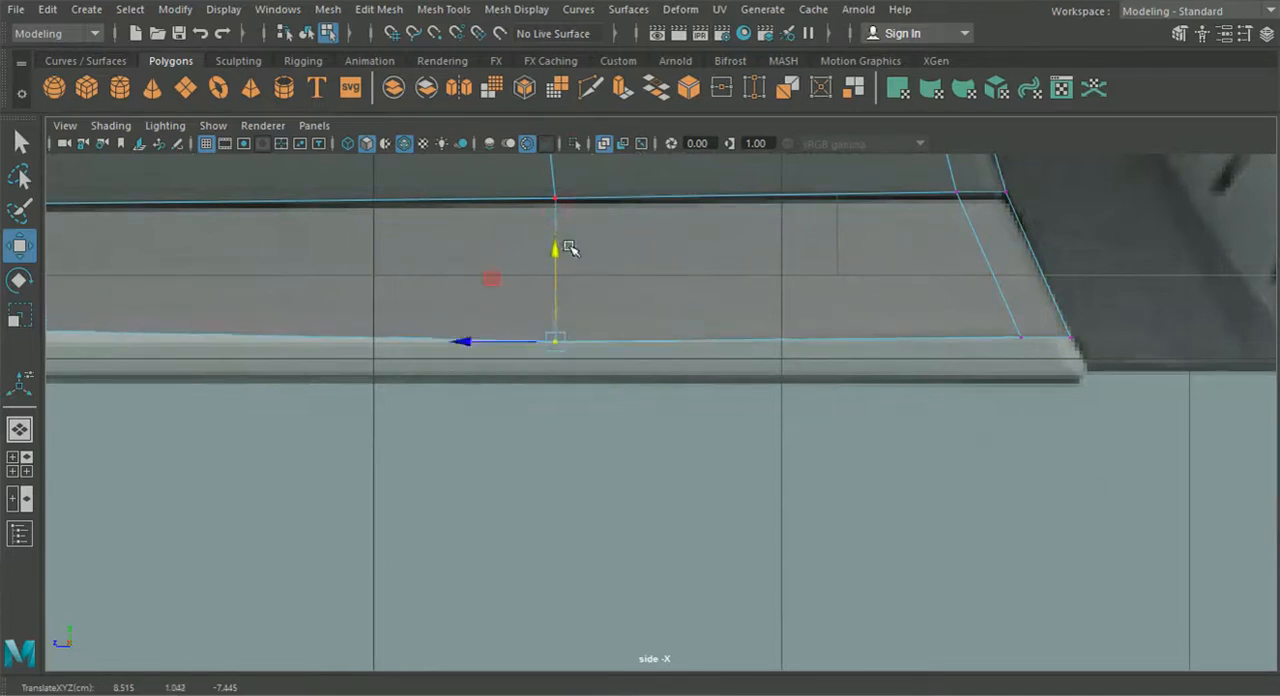
alt+middle_drag(594, 343, 1071, 377)
drag(515, 377, 347, 325)
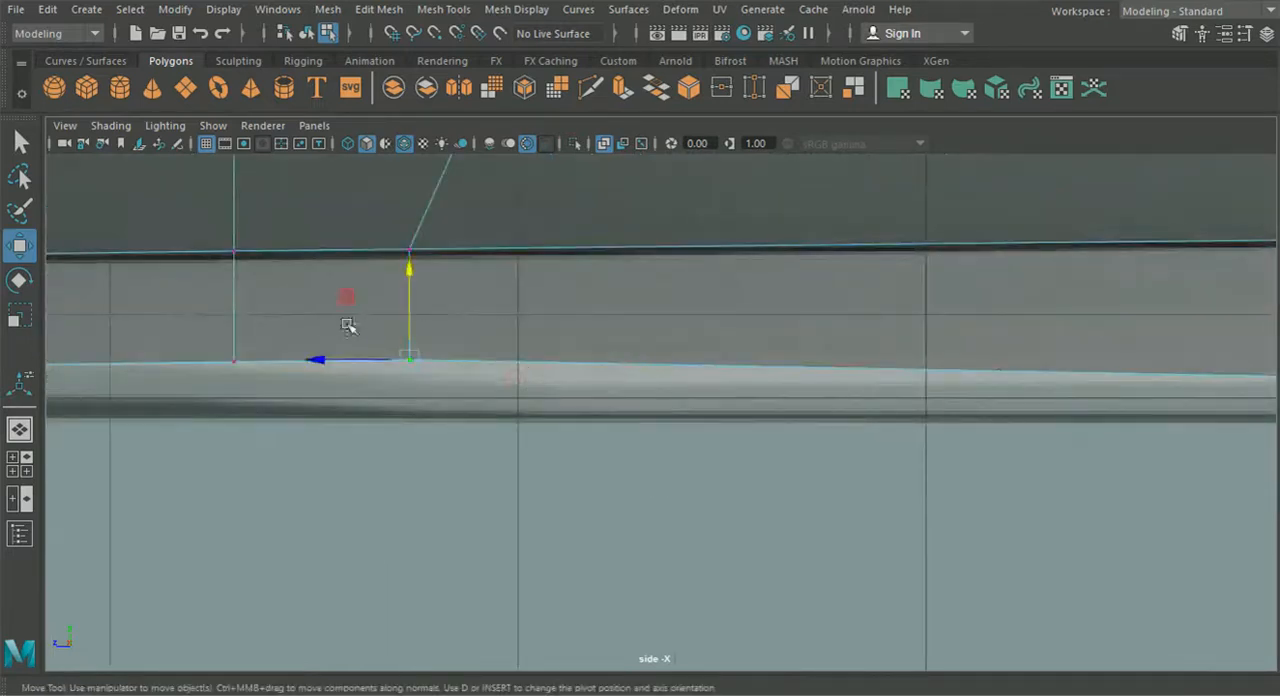
drag(407, 281, 414, 300)
- Fine-tune the strip's bottom vertices below the rear half of the side opening to keep the lower edge straight
drag(417, 382, 442, 389)
alt+middle_drag(368, 362, 482, 372)
drag(563, 400, 563, 396)
drag(383, 353, 360, 374)
alt+middle_drag(290, 378, 656, 380)
alt+middle_drag(363, 391, 571, 397)
drag(337, 359, 421, 400)
drag(391, 344, 392, 338)
alt+middle_drag(257, 373, 783, 378)
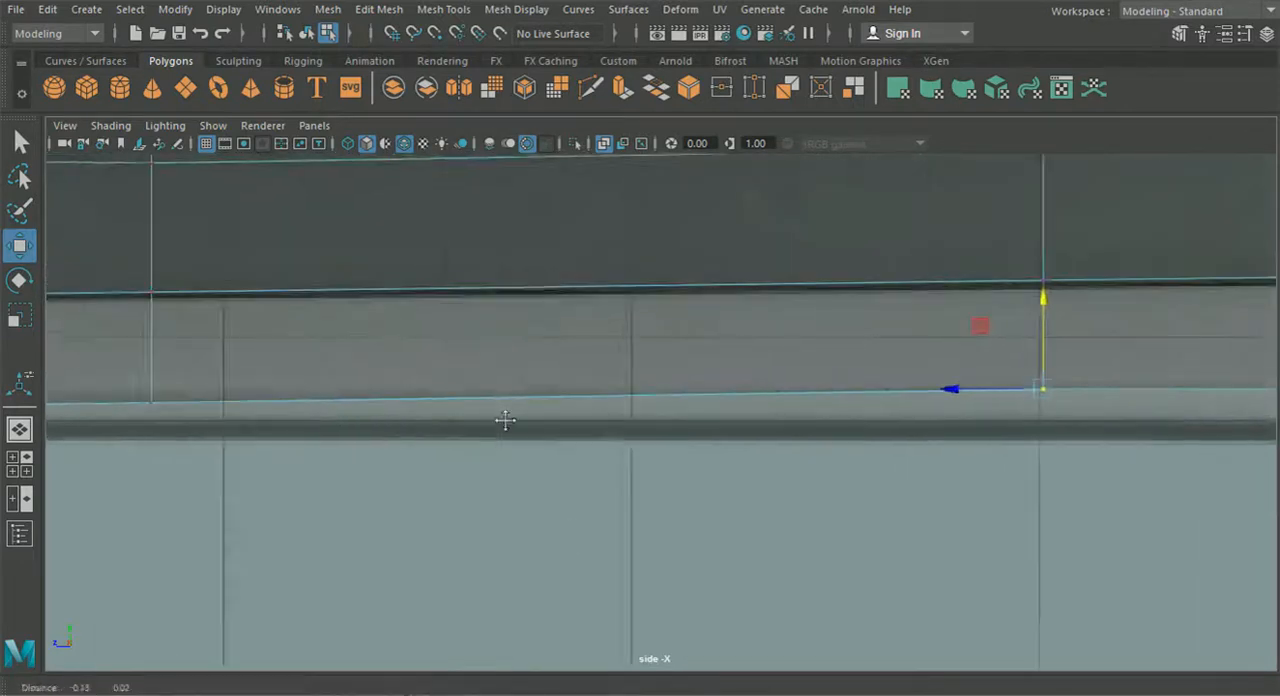
alt+middle_drag(128, 437, 549, 420)
drag(548, 419, 420, 340)
drag(447, 299, 446, 294)
- Raise the bottom vertices below the front half of the side opening to align with the reference sill
alt+middle_drag(445, 411, 855, 408)
alt+middle_drag(243, 408, 610, 397)
drag(612, 400, 516, 337)
drag(571, 295, 575, 280)
alt+middle_drag(338, 390, 720, 402)
alt+middle_drag(390, 409, 968, 391)
alt+middle_drag(431, 403, 694, 411)
drag(692, 415, 601, 368)
drag(632, 322, 632, 297)
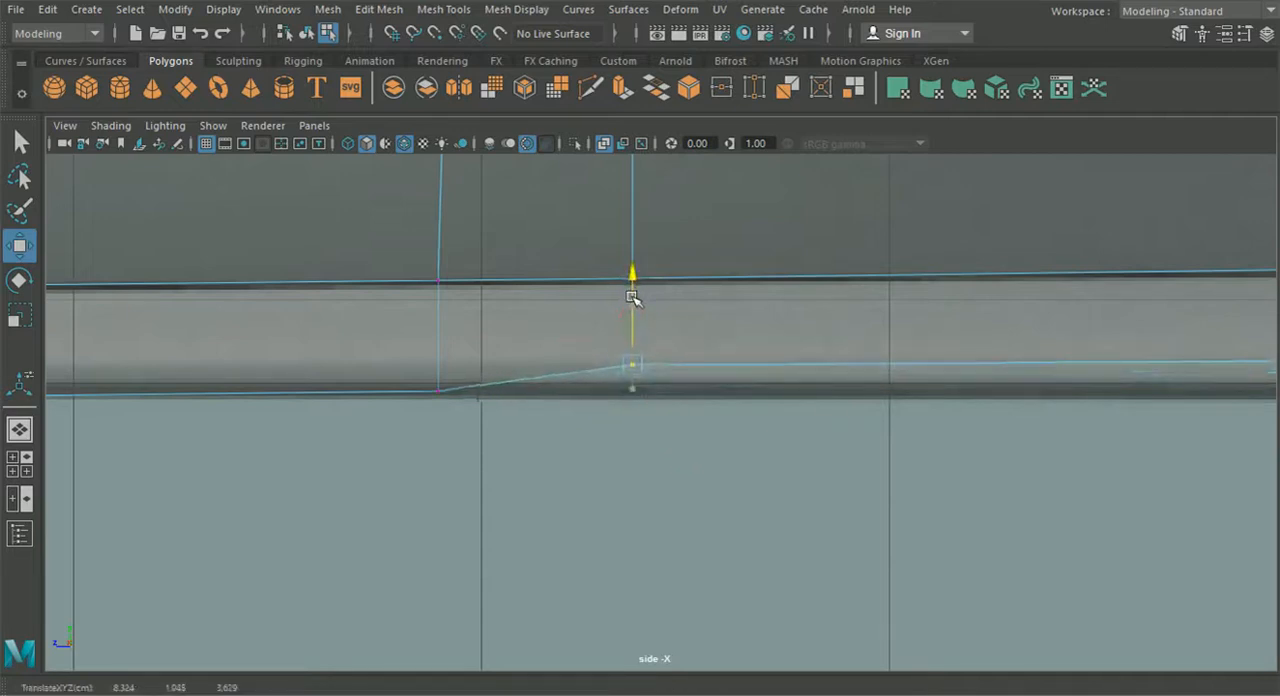
- Raise the two bottom vertices between the side opening and the front wheel arch to continue the straight lower edge
drag(560, 436, 420, 365)
drag(431, 308, 438, 280)
alt+middle_drag(258, 394, 906, 383)
alt+middle_drag(353, 395, 721, 389)
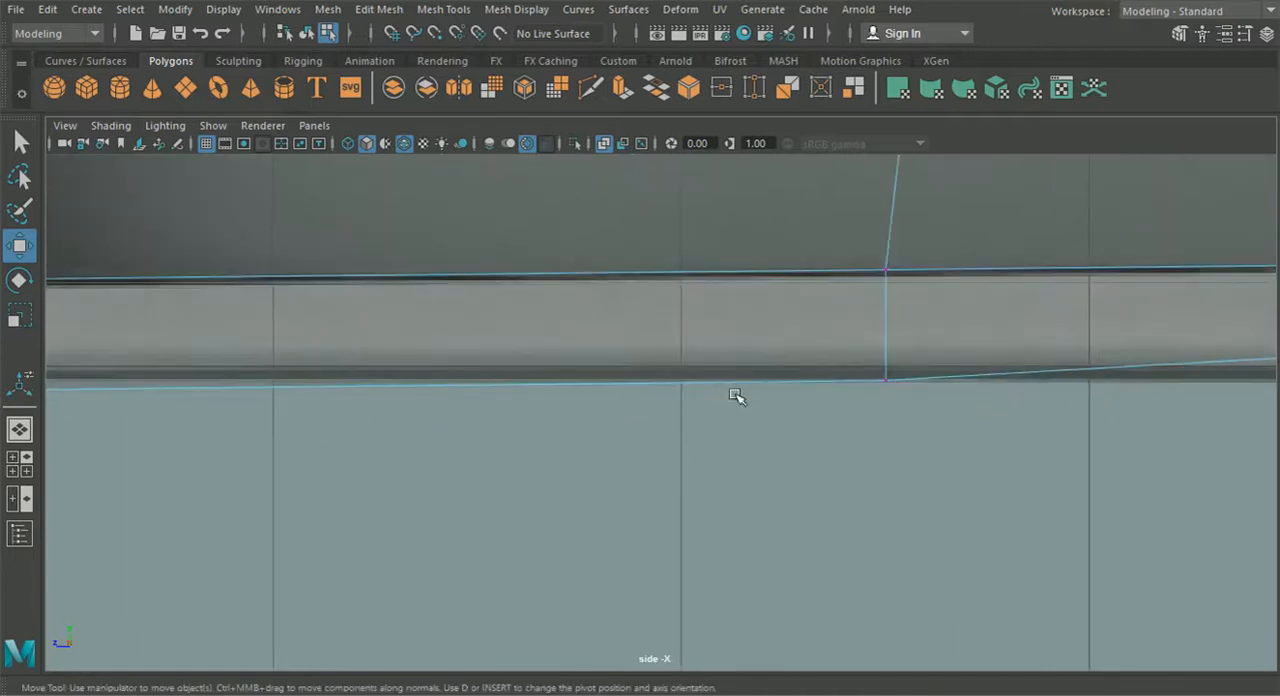
drag(932, 406, 836, 345)
drag(885, 301, 886, 268)
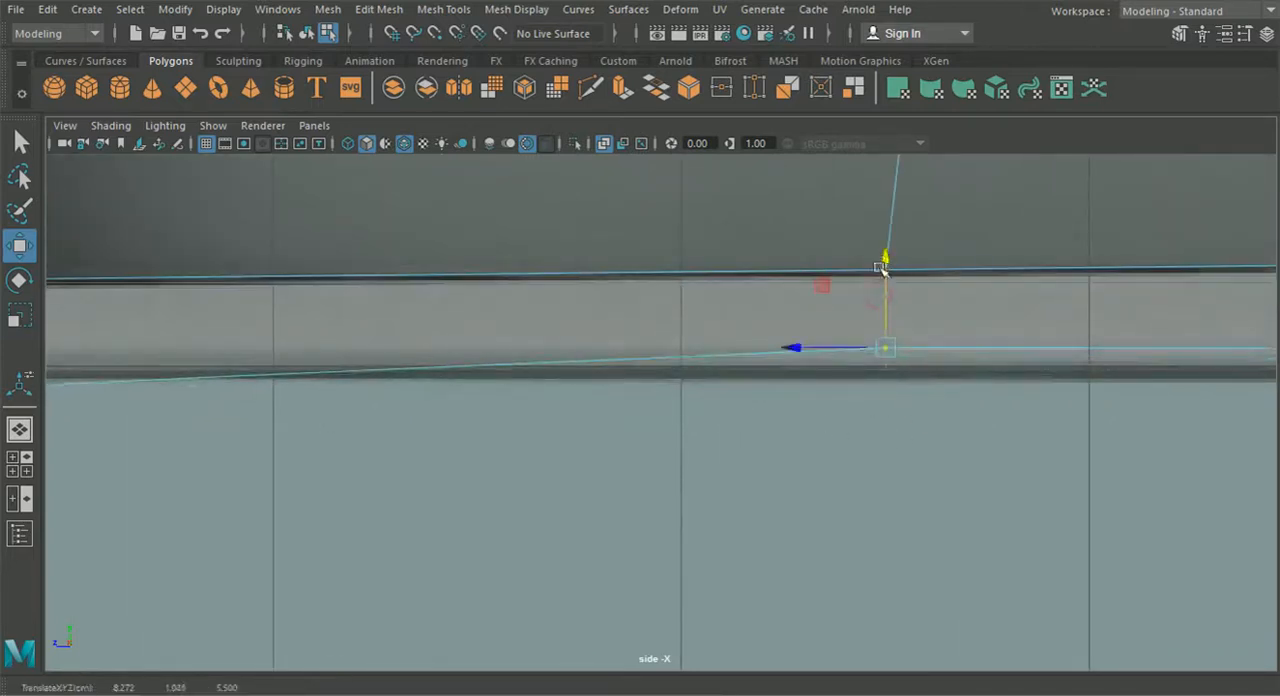
- Raise the strip's front end vertex beside the front wheel to level it with the other bottom vertices
scroll(779, 350, down, 5)
alt+middle_drag(649, 372, 683, 370)
scroll(729, 447, up, 5)
drag(386, 430, 349, 386)
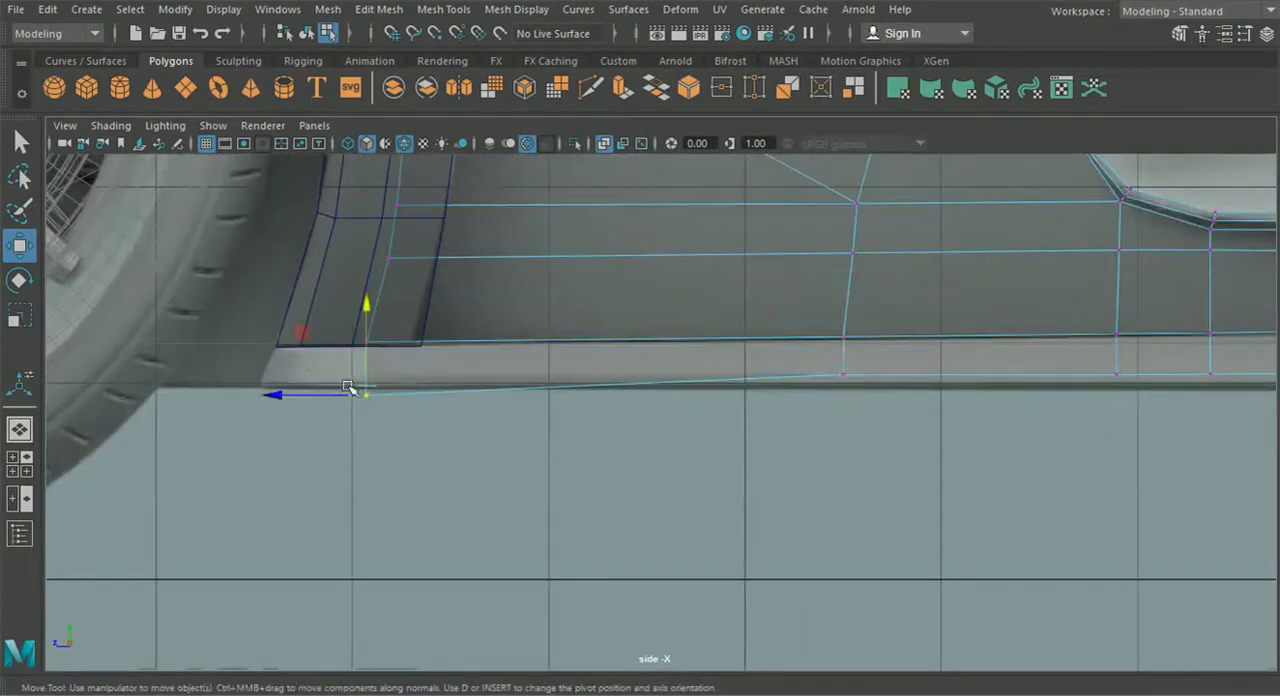
drag(371, 338, 368, 300)
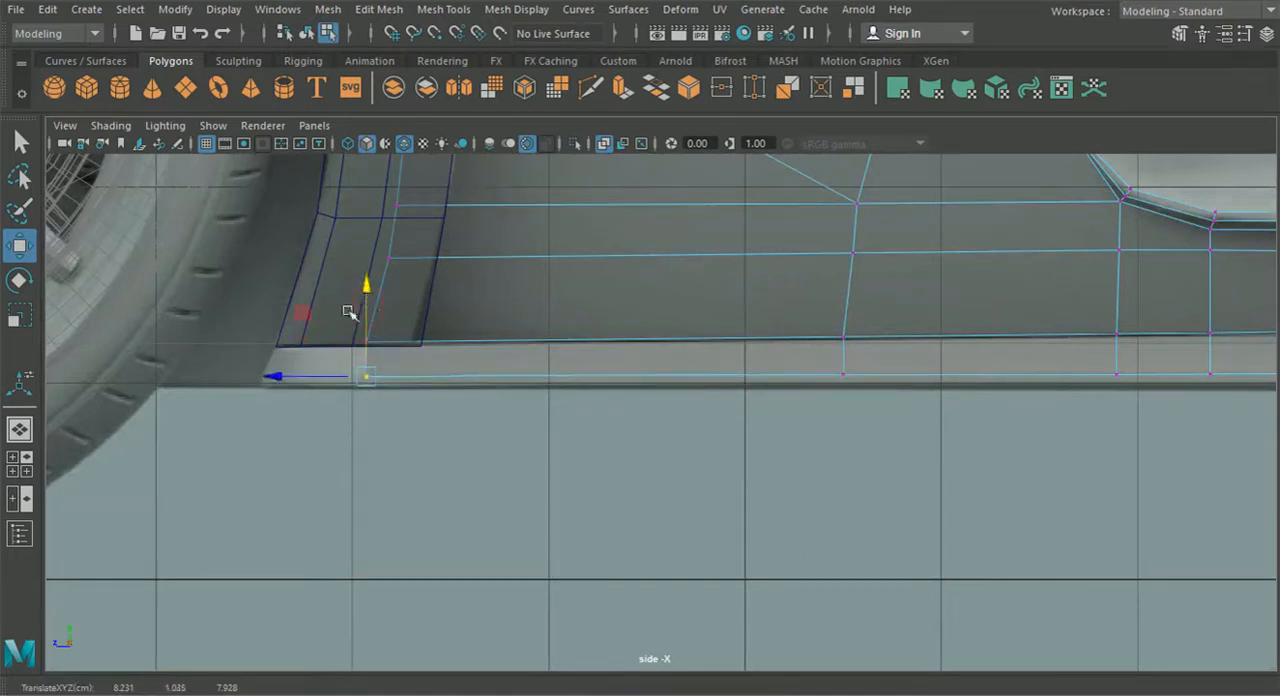
- Select all faces of the new bottom strip from the front wheel arch to the rear wheel in the perspective view
click(21, 431)
alt+drag(423, 437, 563, 494)
alt+middle_drag(563, 494, 706, 524)
scroll(706, 524, up, 5)
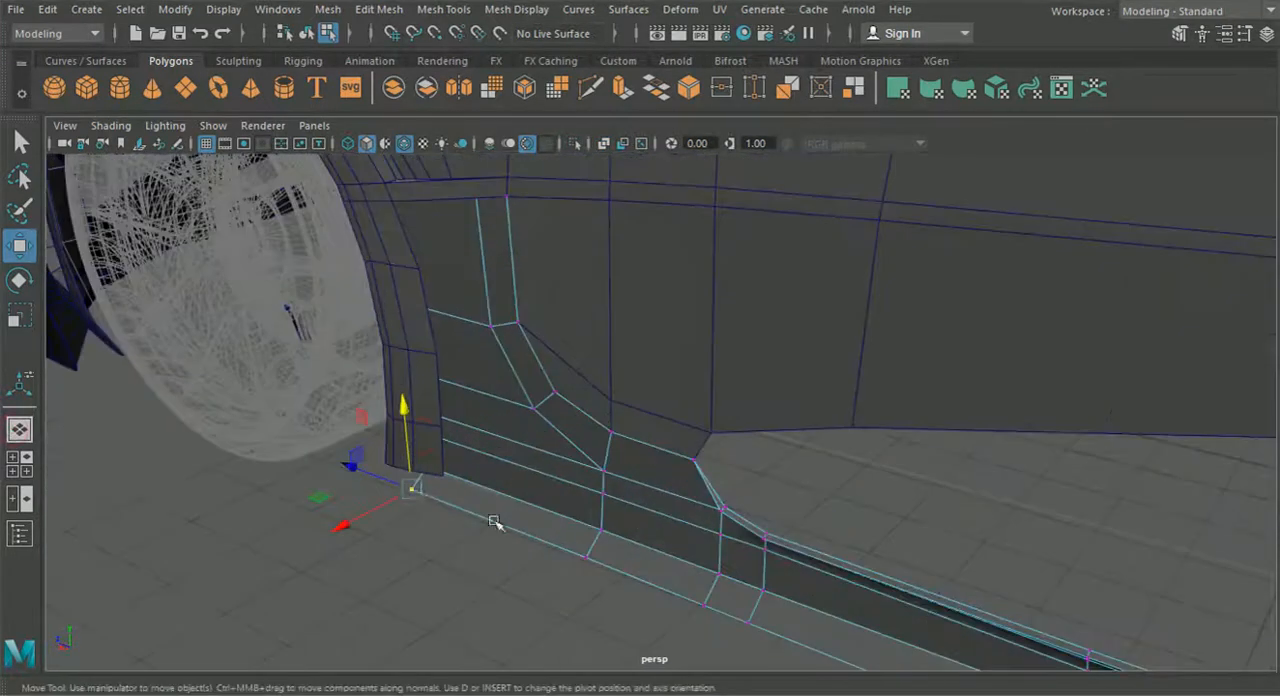
alt+drag(430, 466, 491, 437)
right_drag(495, 405, 508, 205)
click(458, 428)
shift+click(529, 432)
shift+click(560, 434)
shift+click(597, 438)
shift+click(757, 449)
shift+click(850, 452)
shift+click(935, 457)
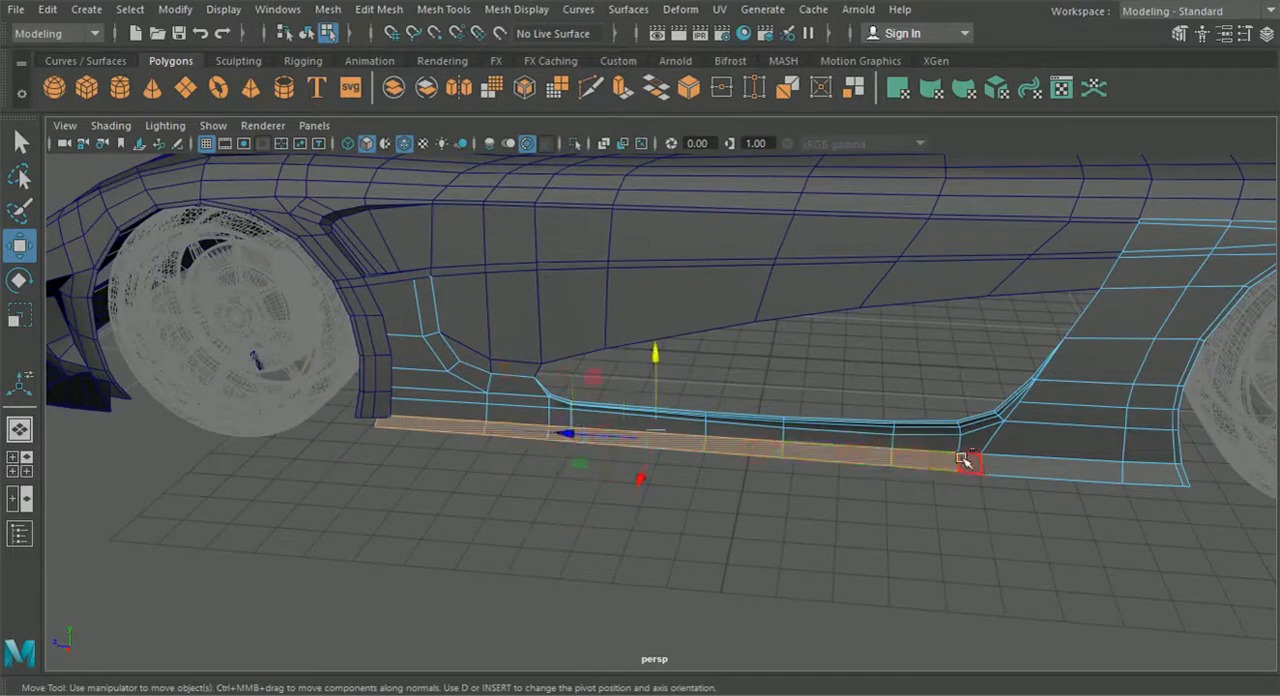
shift+click(1001, 463)
shift+click(1157, 477)
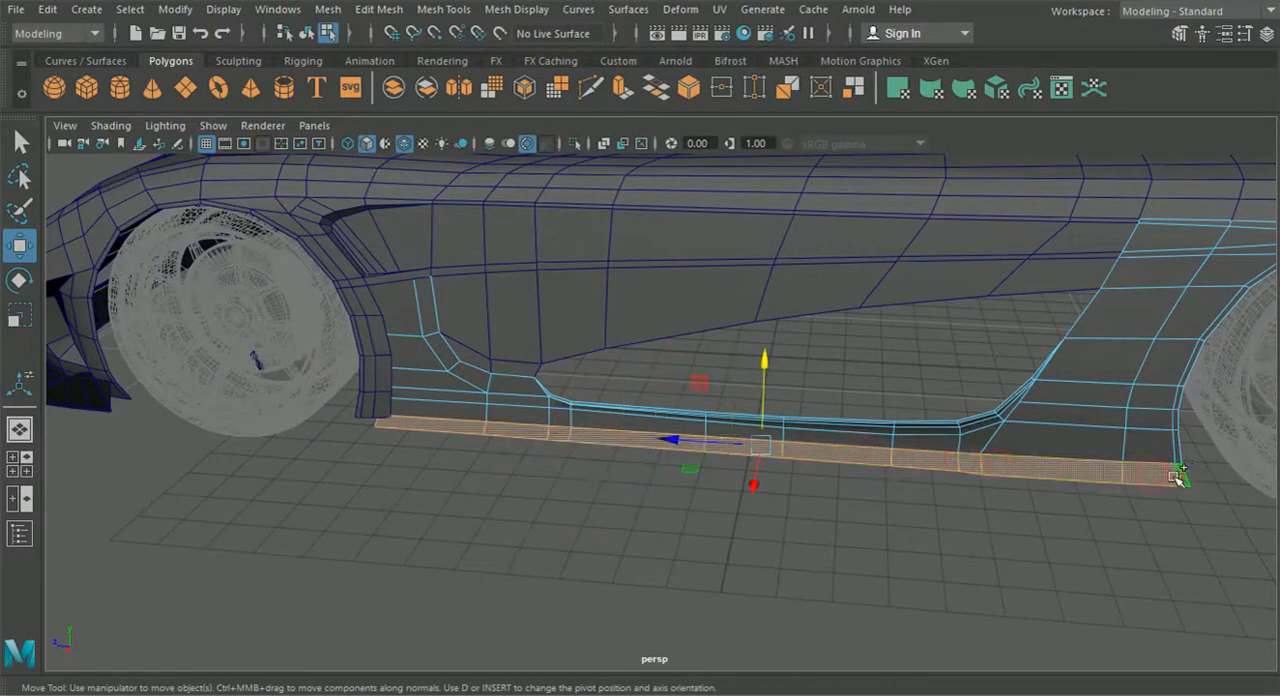
- Extract the selected strip faces from the side skirt mesh and return to object selection mode
alt+right_drag(1180, 474, 809, 469)
alt+drag(809, 469, 900, 440)
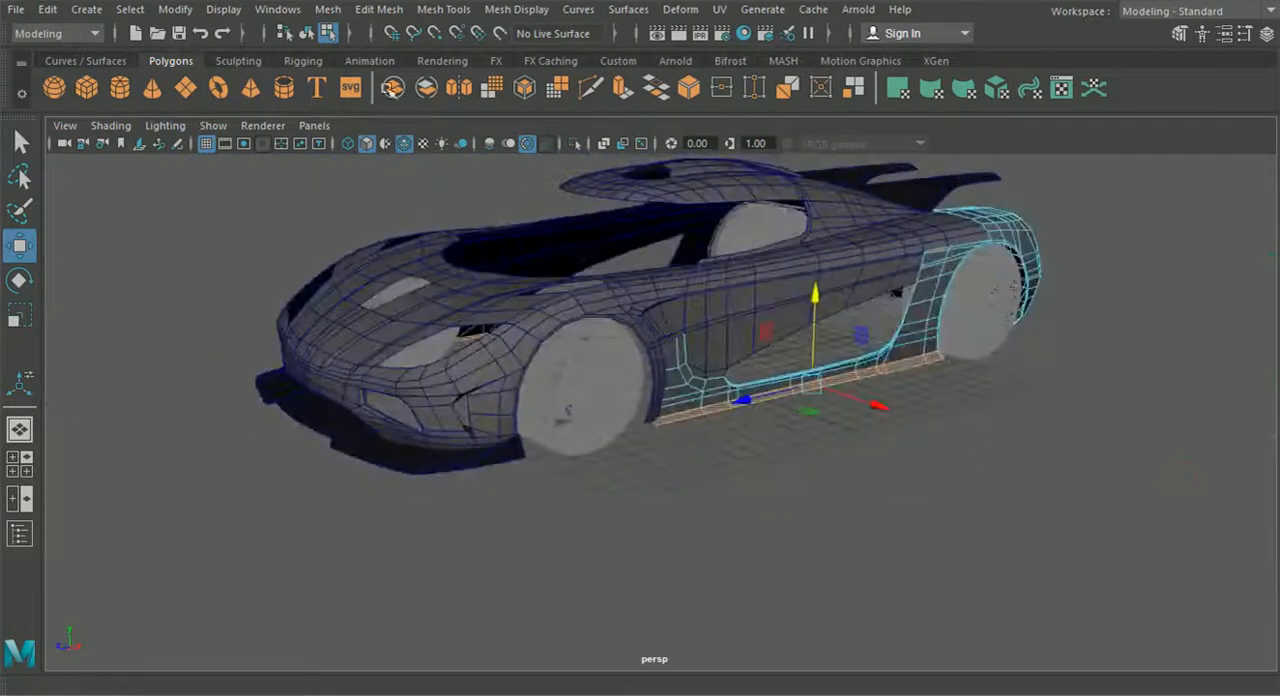
click(318, 10)
mouse_move(378, 9)
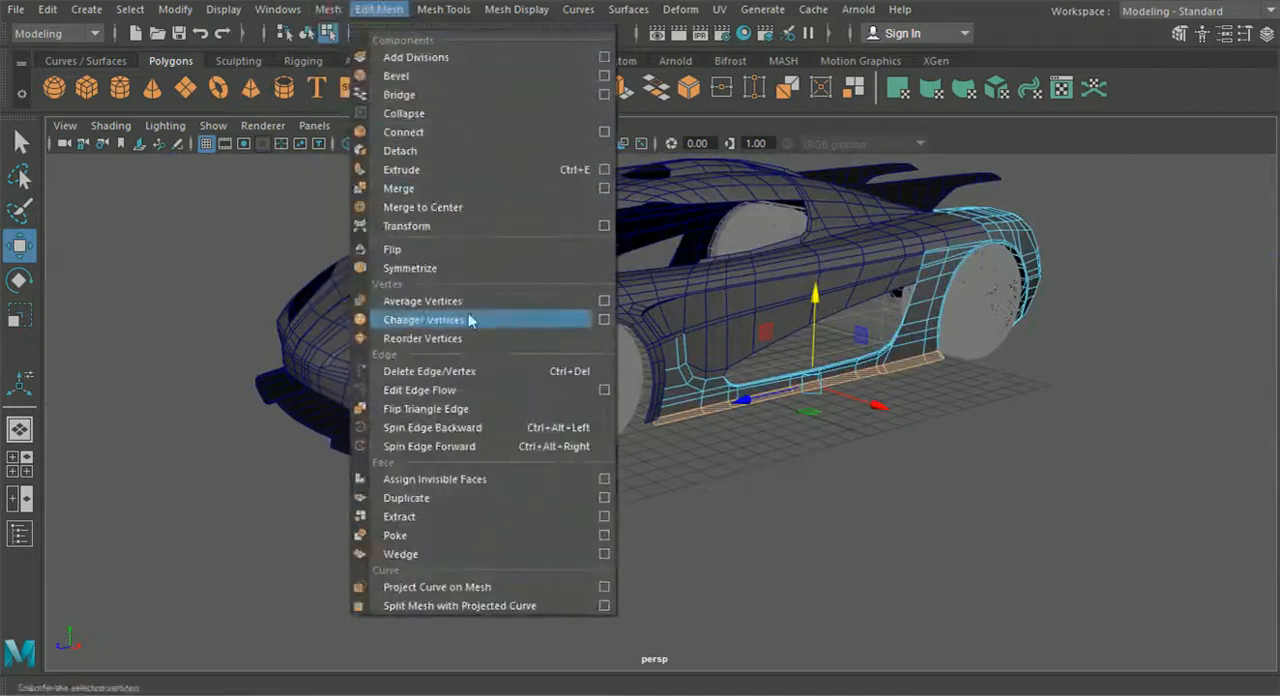
click(399, 516)
alt+drag(443, 509, 642, 435)
alt+middle_drag(642, 435, 543, 428)
scroll(374, 400, up, 4)
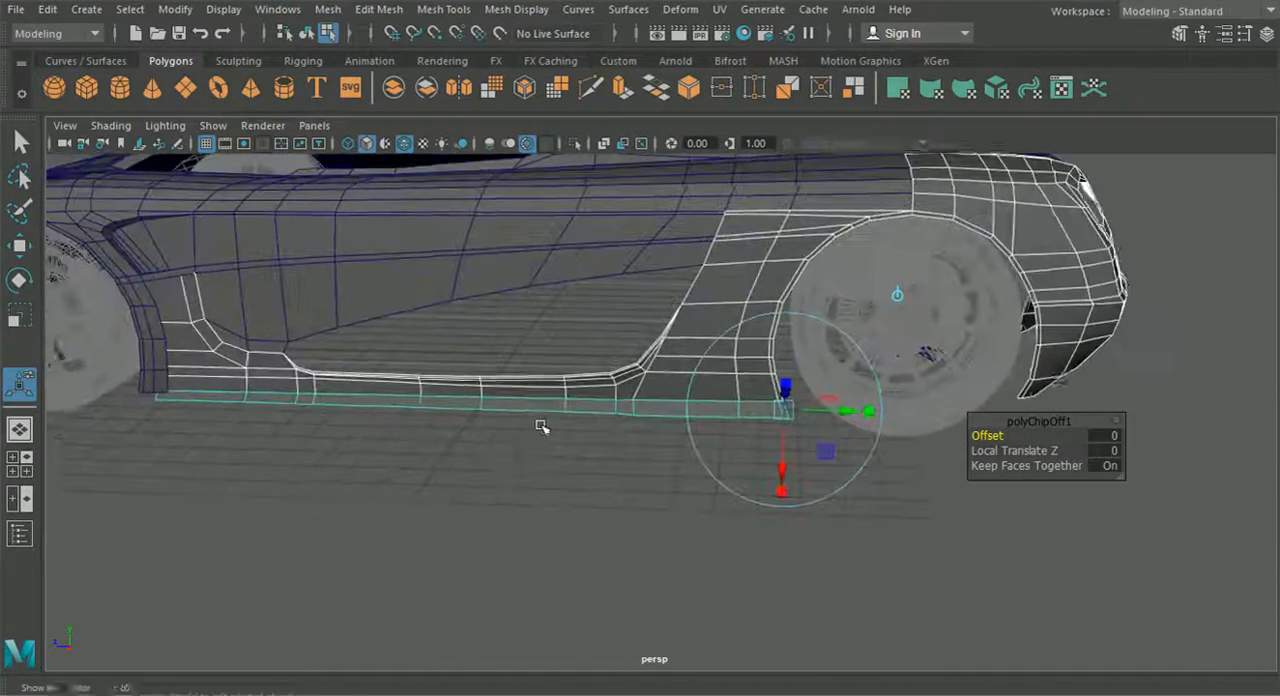
alt+drag(543, 428, 573, 418)
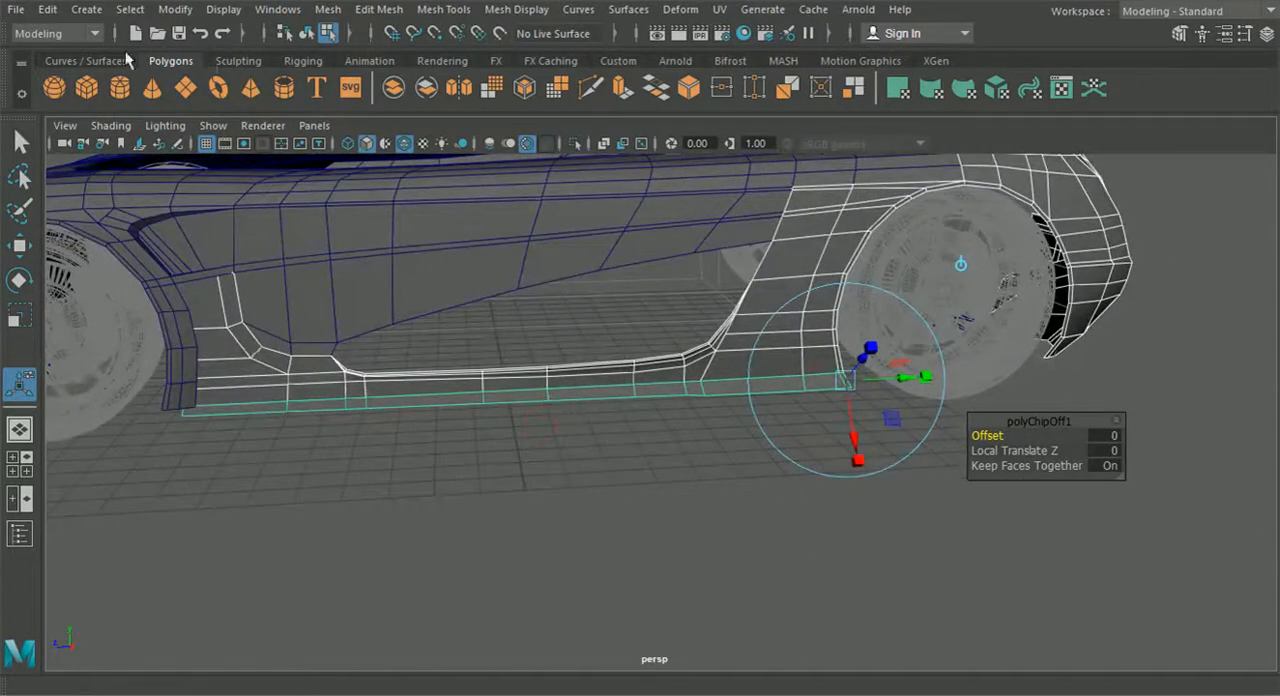
click(40, 144)
click(307, 34)
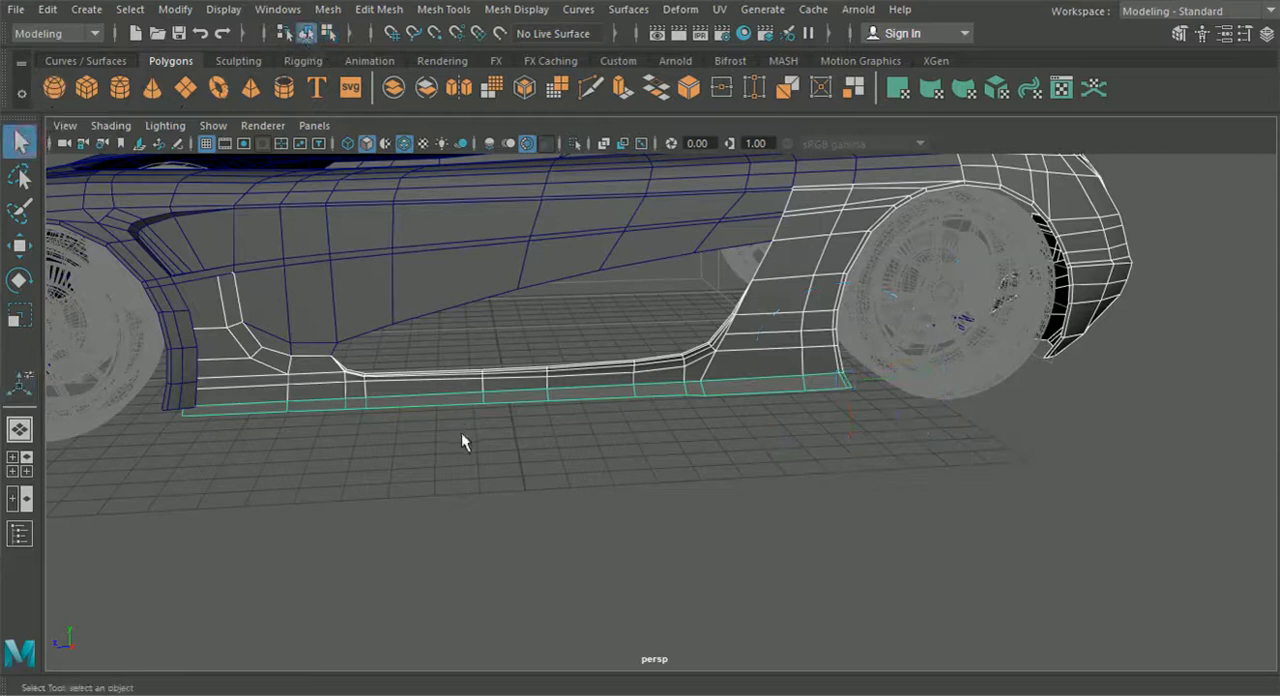
- Inspect the extracted sill strip against the car body and examine its front end beside the front wheel
click(754, 368)
click(770, 386)
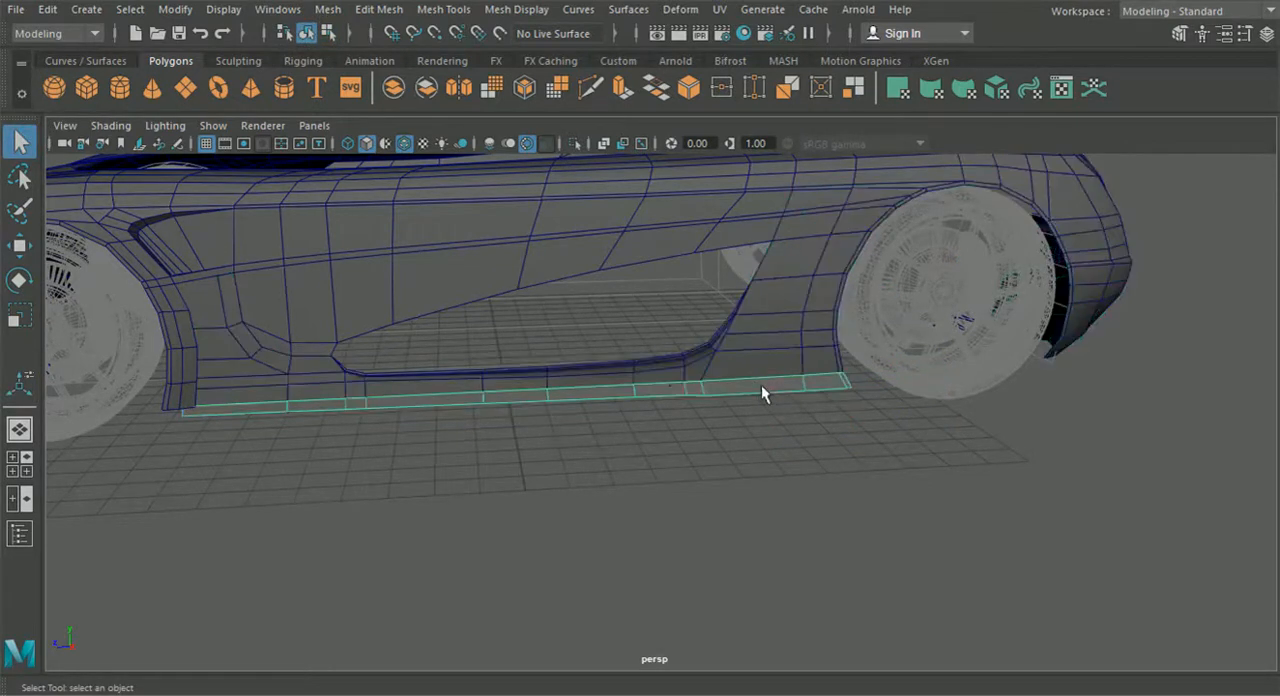
click(816, 311)
scroll(571, 497, down, 3)
click(571, 497)
alt+drag(572, 497, 532, 470)
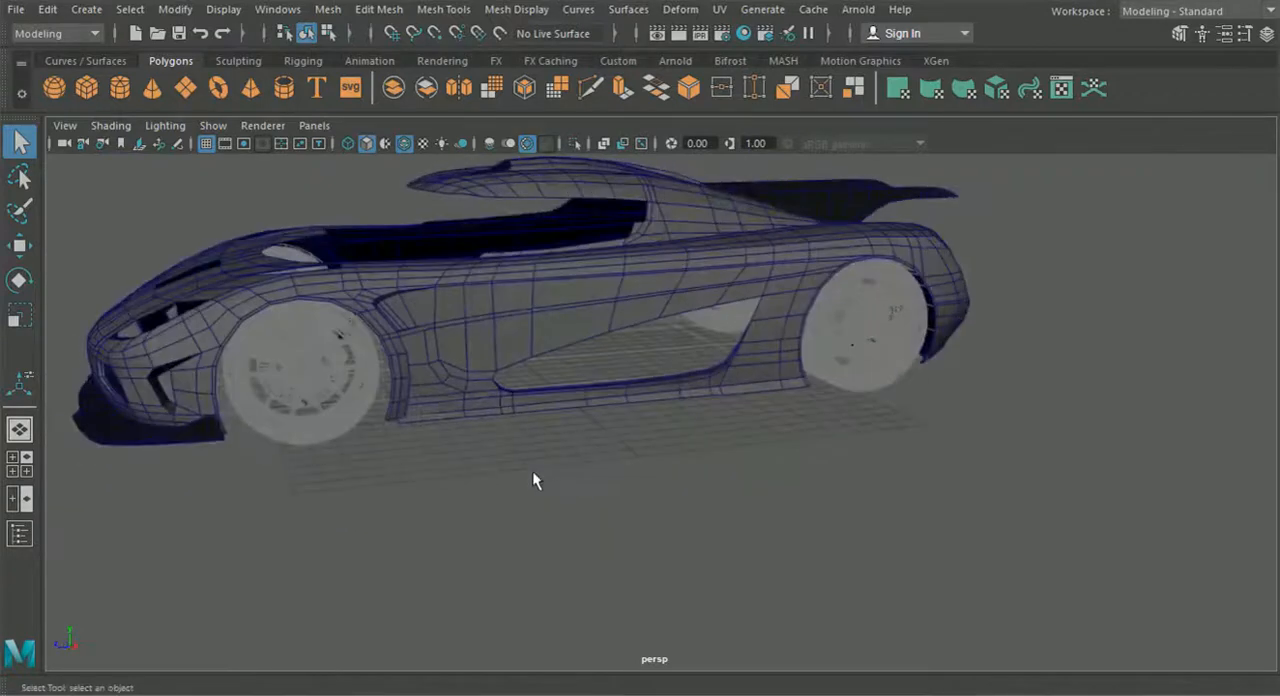
scroll(532, 470, up, 3)
alt+middle_drag(243, 456, 587, 423)
scroll(587, 423, up, 3)
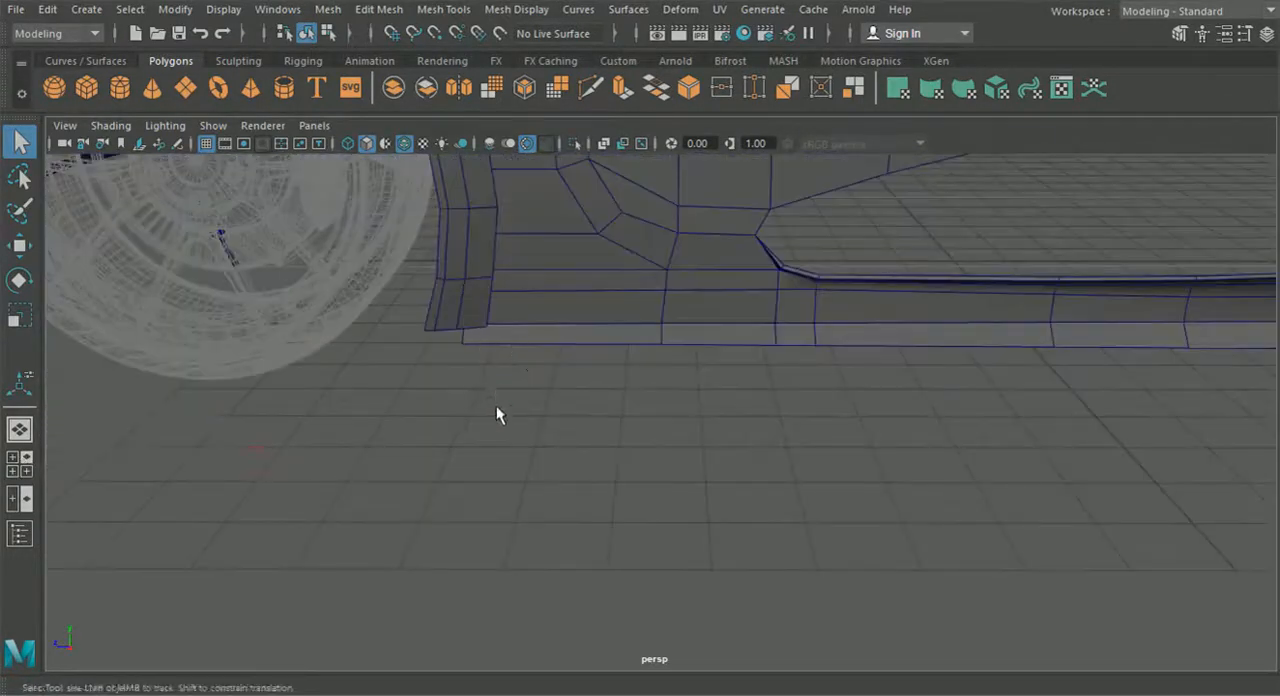
- Select the sill strip in vertex mode and move its front end vertices to the front fender's lower rear corner
scroll(500, 388, up, 2)
click(566, 373)
alt+drag(443, 338, 501, 288)
right_click(430, 175)
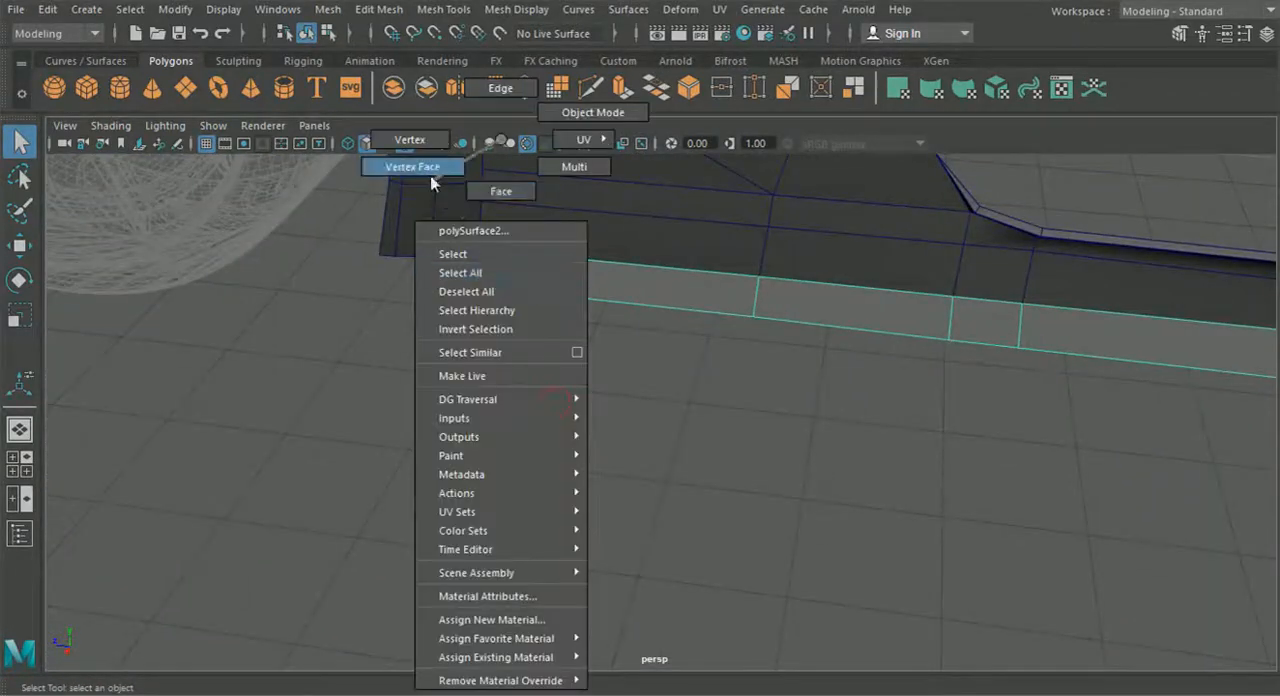
alt+middle_drag(417, 148, 412, 235)
click(24, 246)
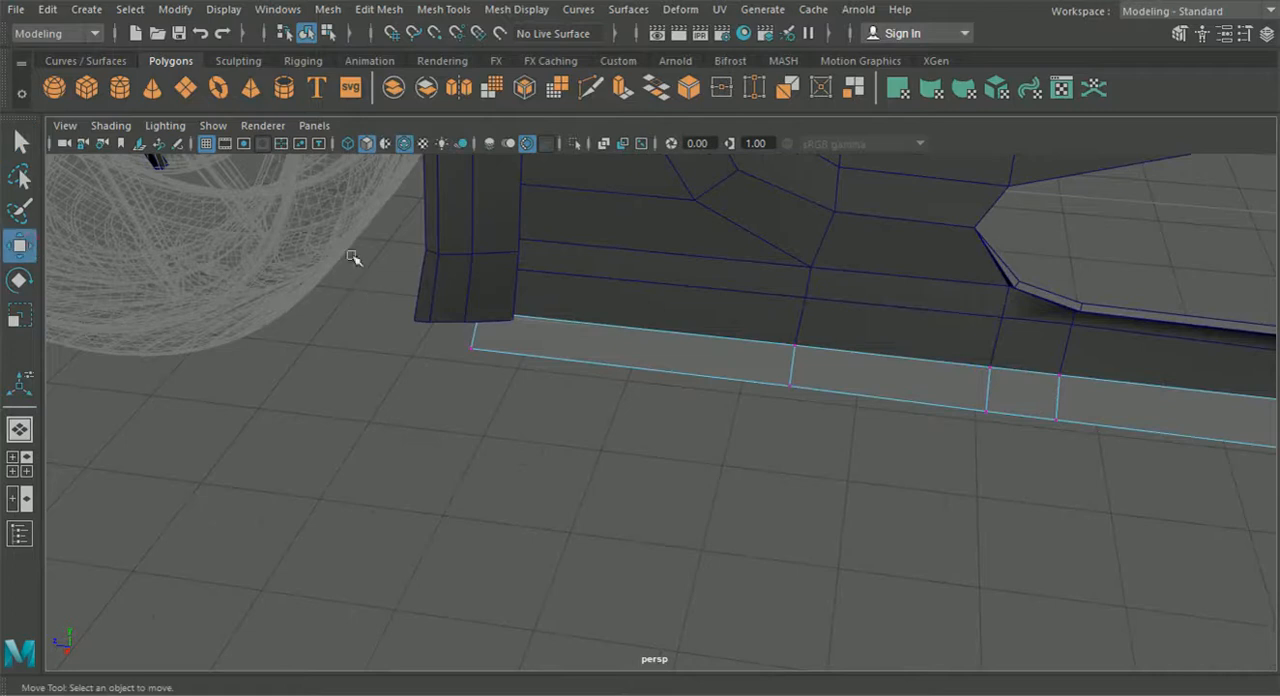
alt+middle_drag(580, 337, 550, 353)
drag(476, 335, 513, 349)
drag(570, 456, 500, 362)
drag(503, 258, 503, 283)
- Fine-tune the strip's lower front vertex in the side view and push it outward in the perspective view
click(26, 463)
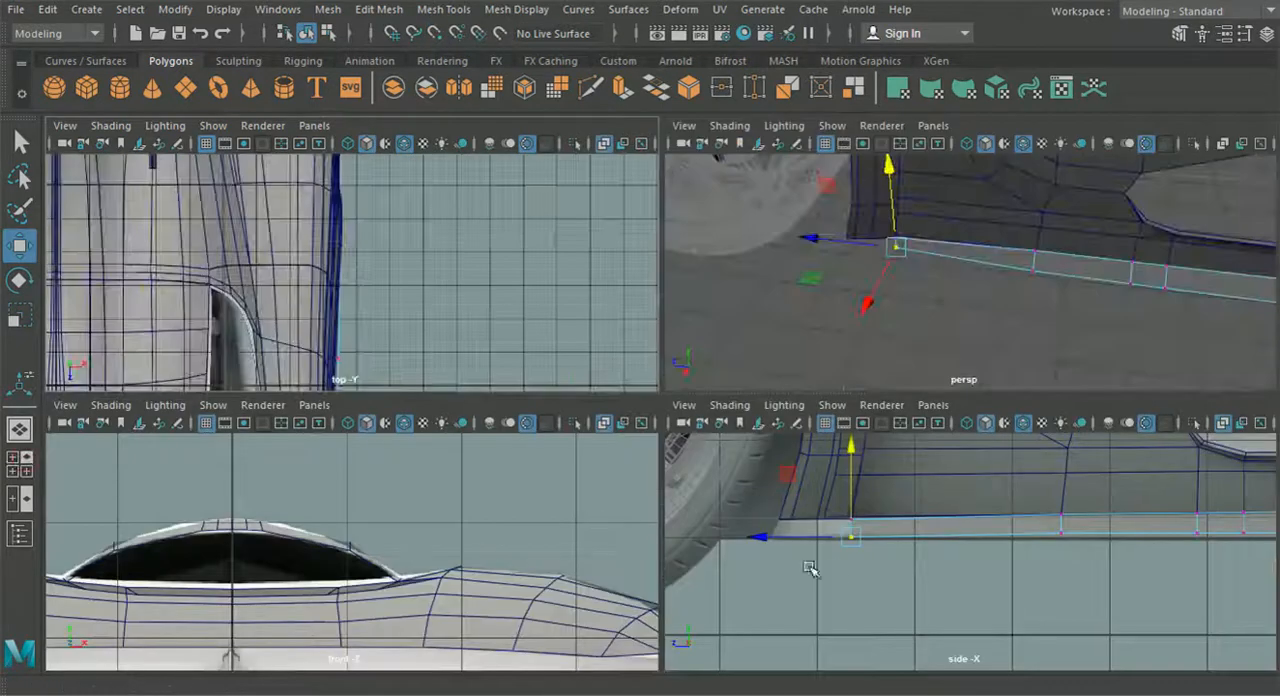
key(space)
scroll(340, 308, up, 2)
drag(340, 285, 344, 280)
click(20, 434)
alt+drag(476, 496, 371, 351)
drag(268, 262, 223, 254)
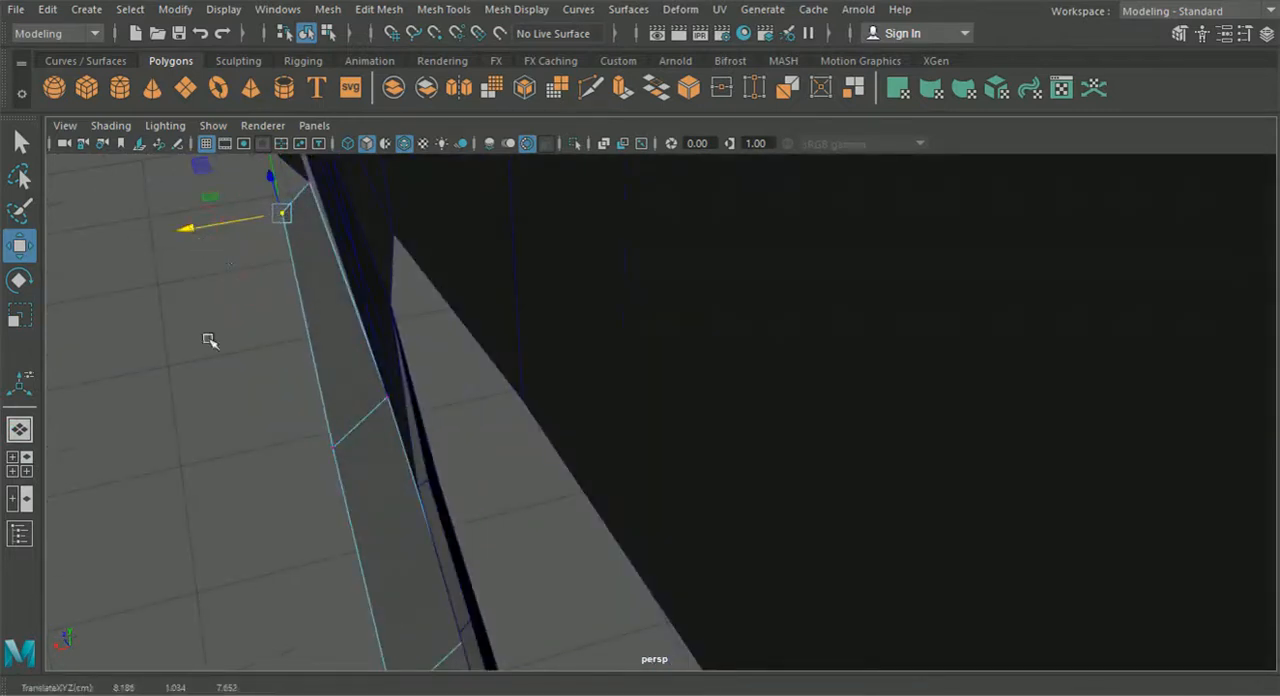
- Deselect the strip and examine the junction between its front end and the front fender
click(209, 322)
scroll(311, 426, down, 5)
alt+drag(311, 426, 634, 423)
scroll(636, 420, up, 3)
alt+middle_drag(660, 410, 520, 434)
scroll(500, 380, up, 2)
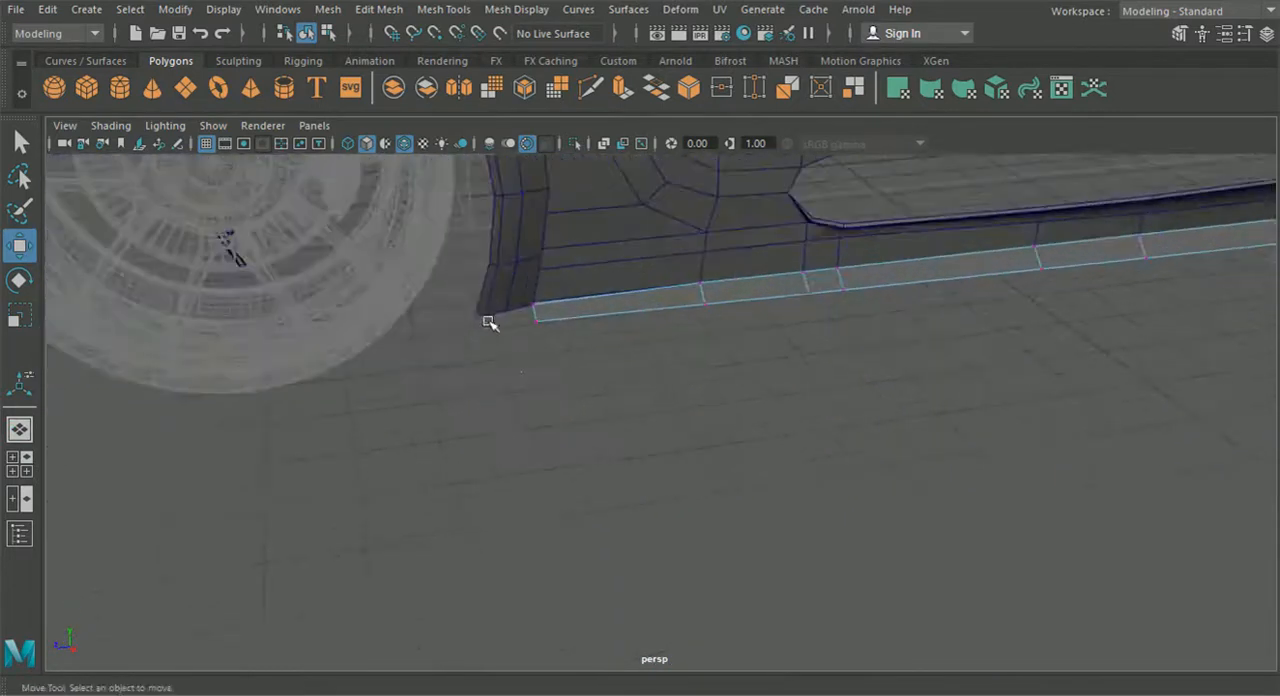
alt+drag(577, 420, 609, 447)
scroll(610, 384, up, 4)
alt+middle_drag(546, 340, 674, 462)
scroll(651, 480, up, 3)
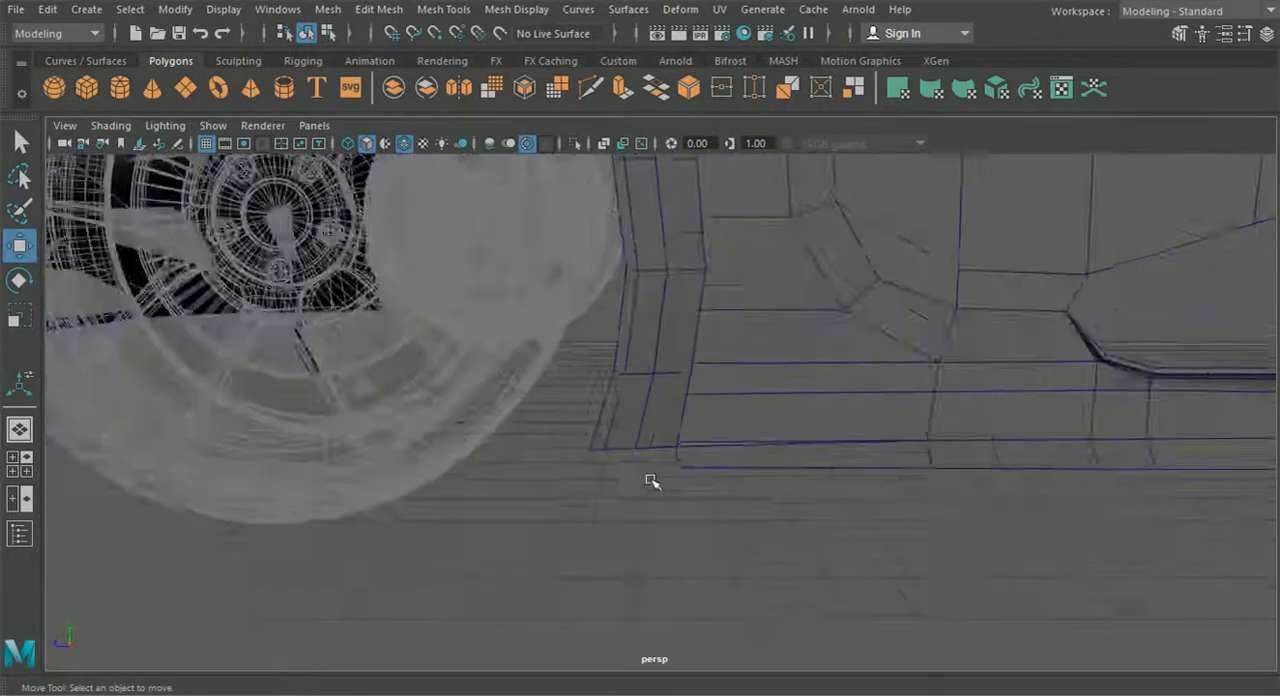
right_drag(640, 451, 606, 379)
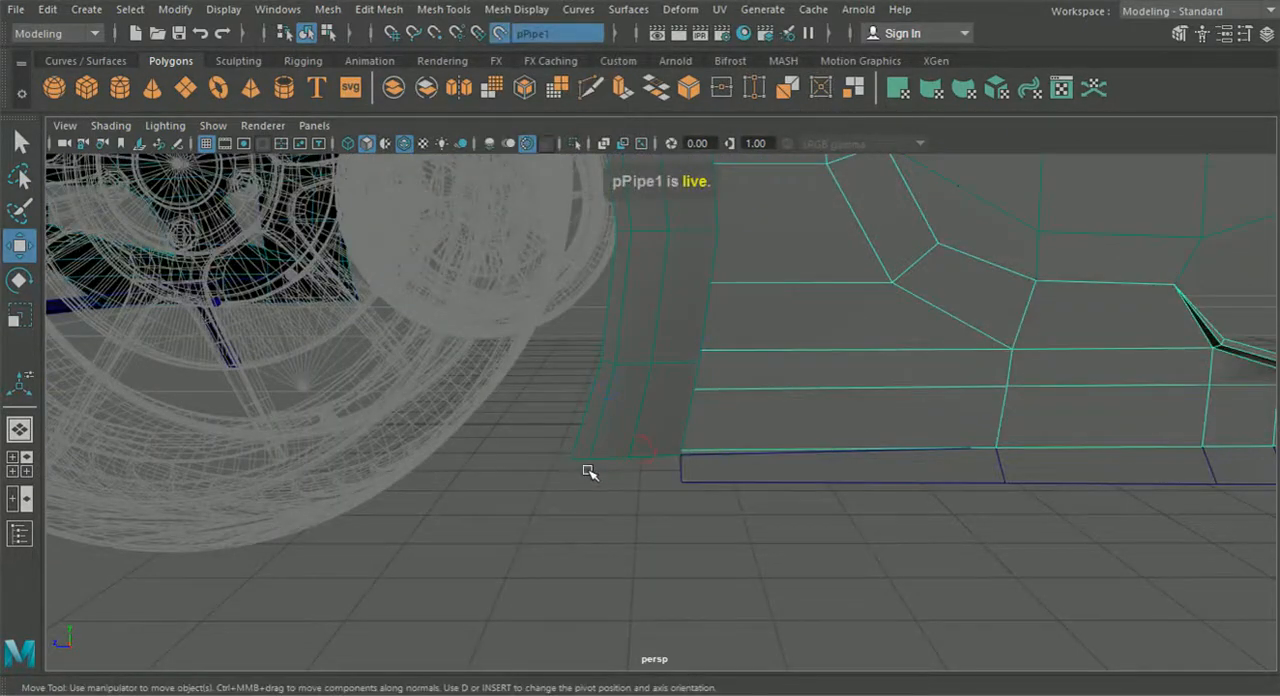
key(ctrl+z)
alt+drag(594, 484, 555, 503)
- Select the front fender's bottom edges behind the front wheel in edge mode and extrude them downward
right_click(510, 440)
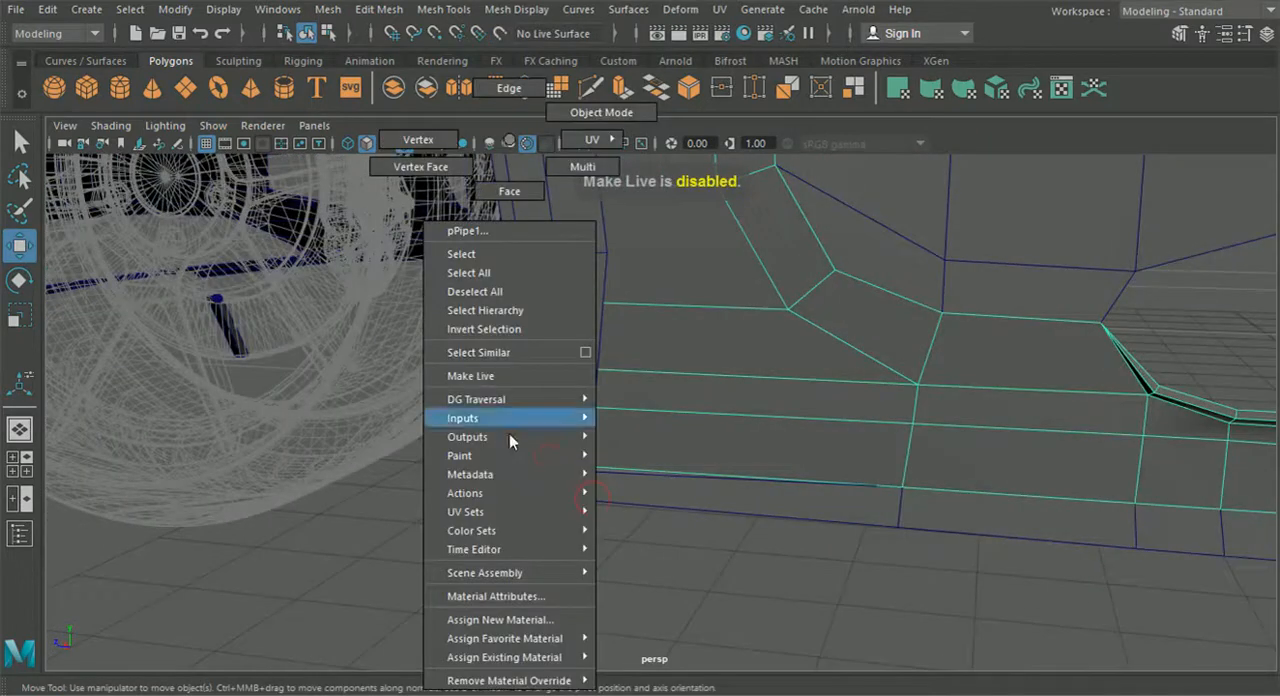
right_drag(500, 442, 520, 117)
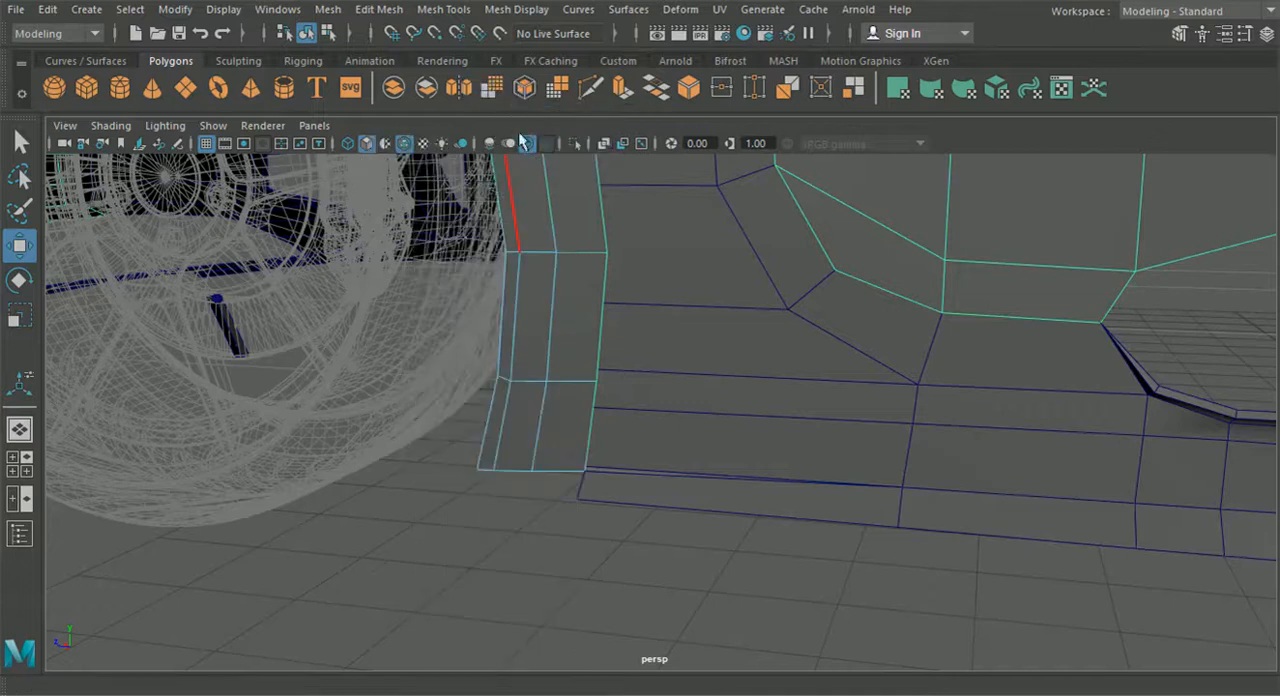
drag(628, 466, 629, 466)
ctrl+drag(391, 314, 716, 444)
key(ctrl+e)
click(602, 362)
drag(530, 415, 533, 436)
- Shift the extruded fender edges forward in the side view and push them outward in the perspective view
click(19, 464)
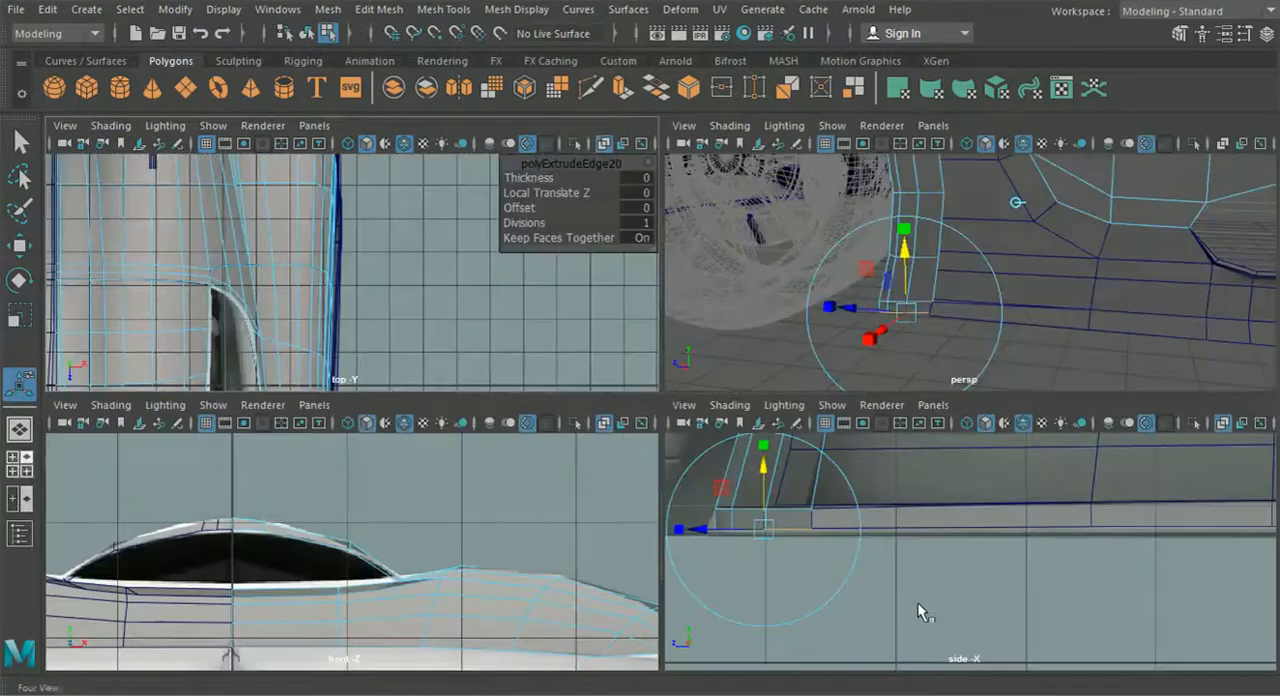
key(space)
scroll(967, 557, up, 3)
drag(516, 418, 490, 423)
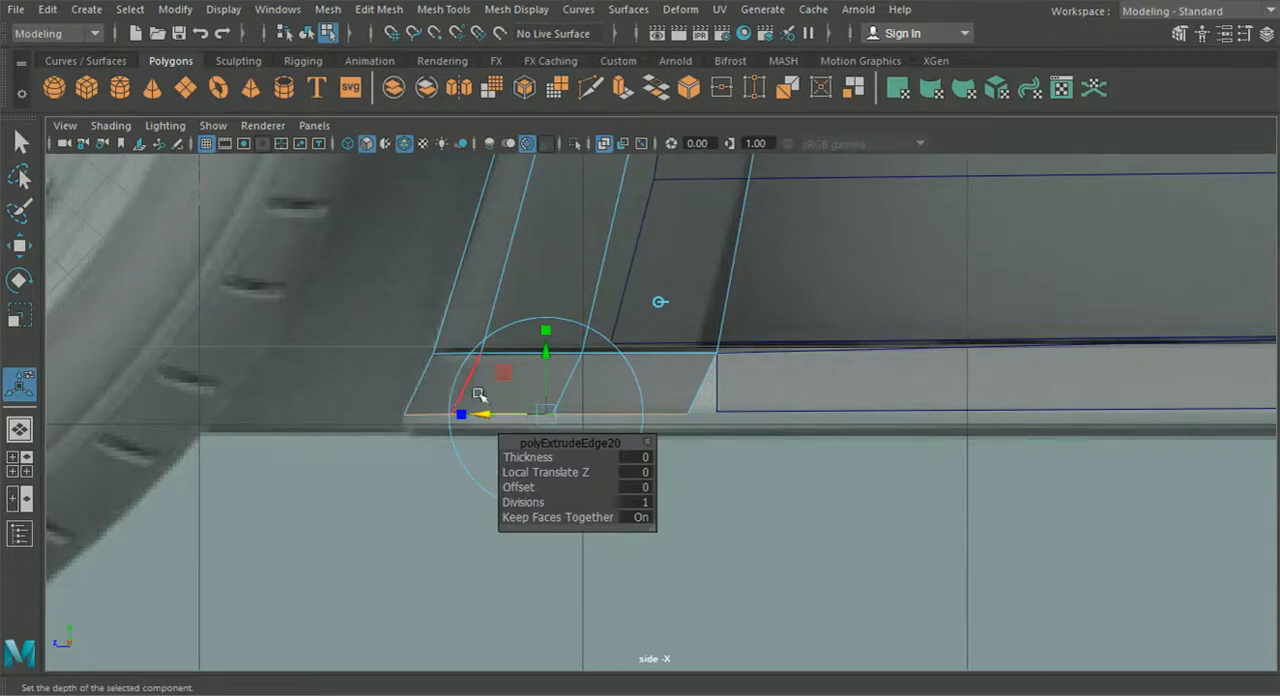
click(19, 430)
alt+drag(430, 470, 318, 496)
alt+middle_drag(380, 500, 355, 510)
alt+drag(355, 510, 340, 541)
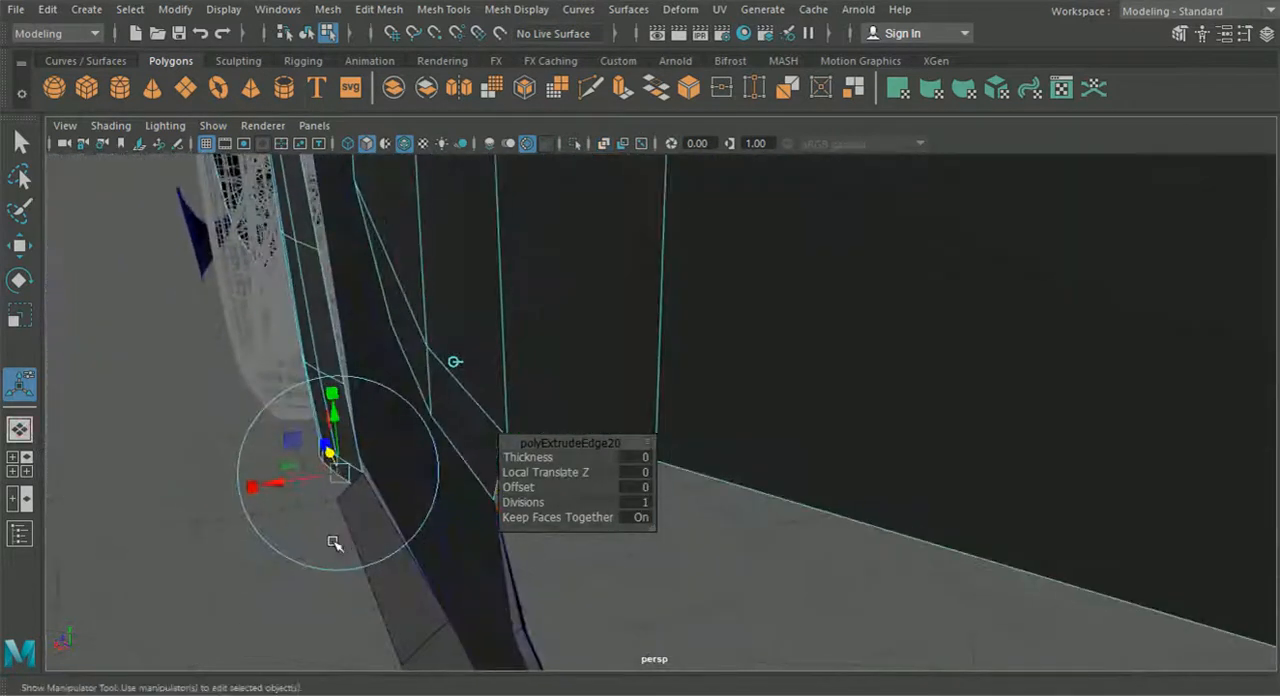
mouse_move(280, 482)
mouse_down()
mouse_move(357, 507)
mouse_move(264, 482)
mouse_up()
- Snap the rear bottom vertex of the fender extrusion onto the sill strip's lower front vertex
click(20, 153)
alt+drag(221, 540, 474, 517)
right_click(549, 307)
right_drag(460, 130, 459, 134)
alt+drag(480, 370, 762, 636)
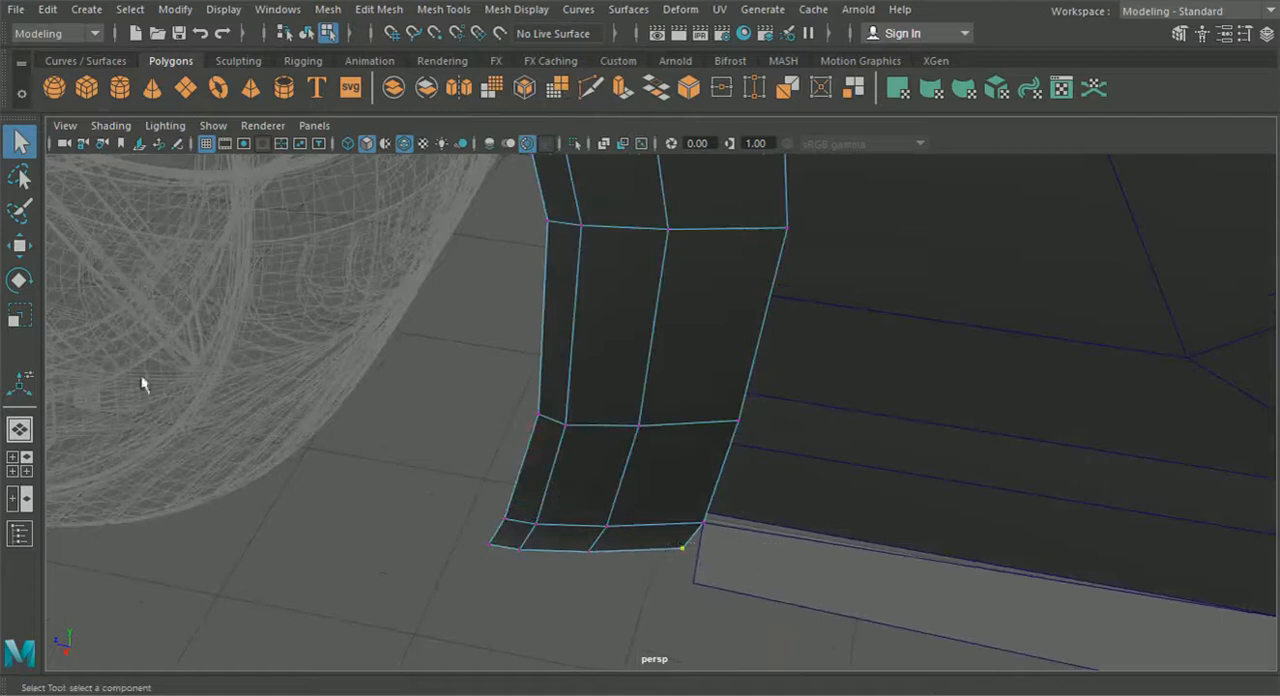
click(19, 245)
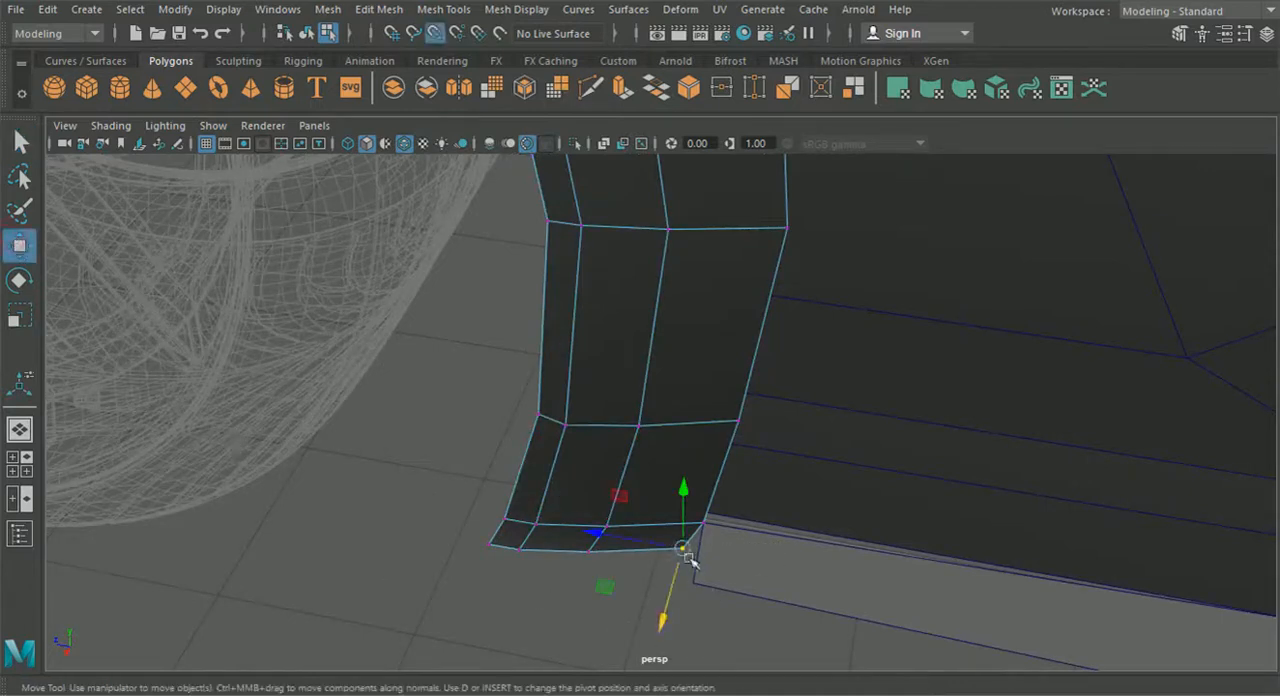
drag(686, 555, 706, 577)
- Move the neighbouring bottom vertex of the fender extrusion outward to line it up with the strip's lower edge
alt+drag(590, 610, 502, 552)
drag(533, 507, 540, 501)
drag(517, 581, 516, 585)
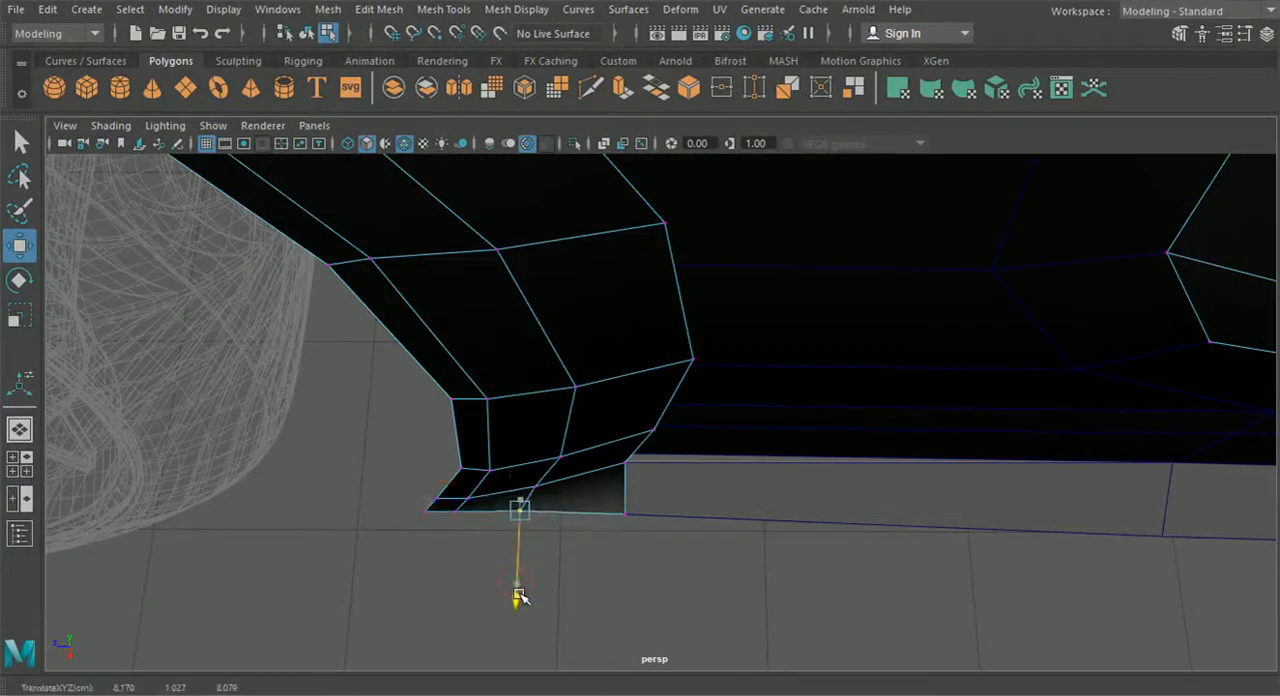
alt+drag(517, 598, 612, 355)
click(730, 511)
- Select the new bottom faces of the front fender and extract them from the body mesh
right_drag(617, 252, 621, 191)
drag(532, 461, 741, 320)
click(443, 9)
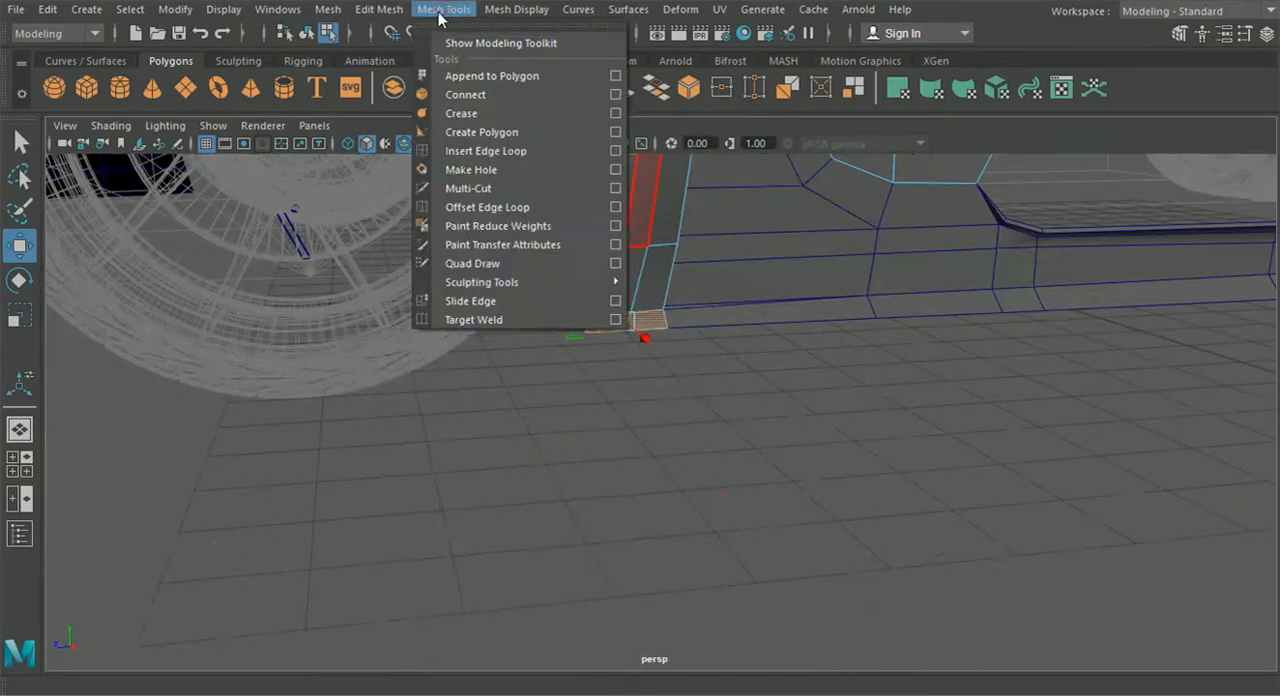
mouse_move(378, 9)
click(444, 518)
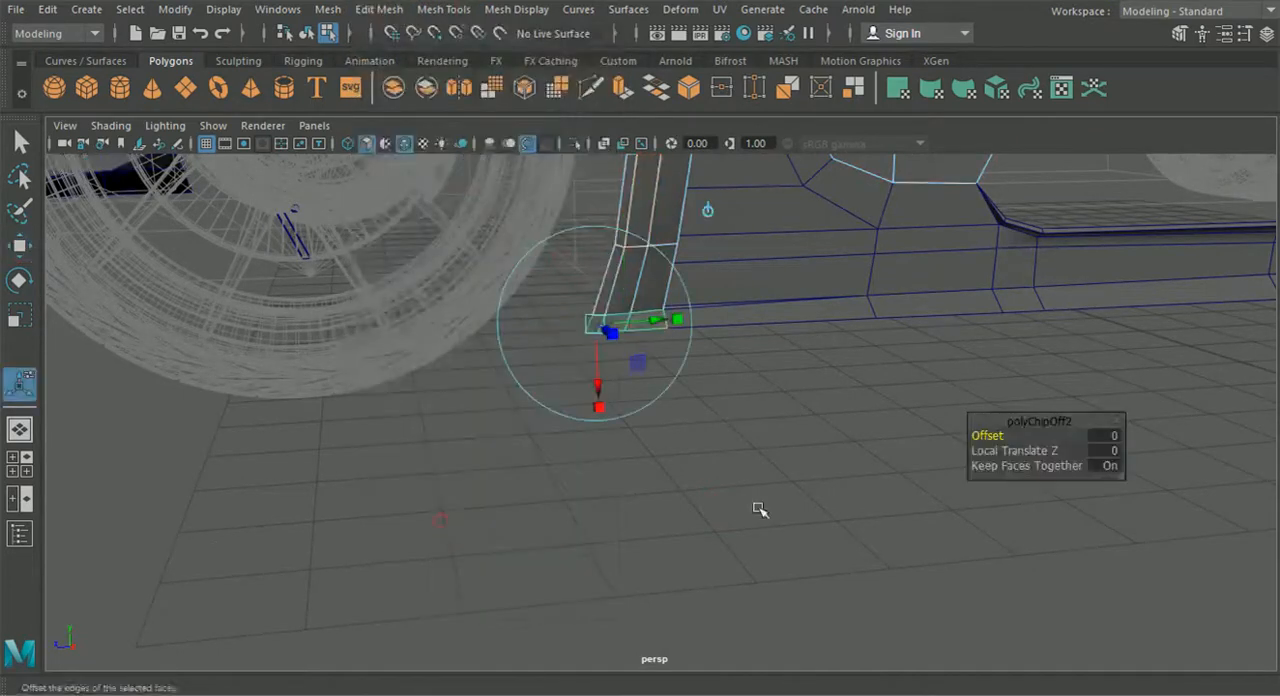
alt+drag(654, 513, 720, 513)
- Select the extracted fender piece and the sill strip in object mode and combine them into one mesh
click(670, 416)
click(648, 342)
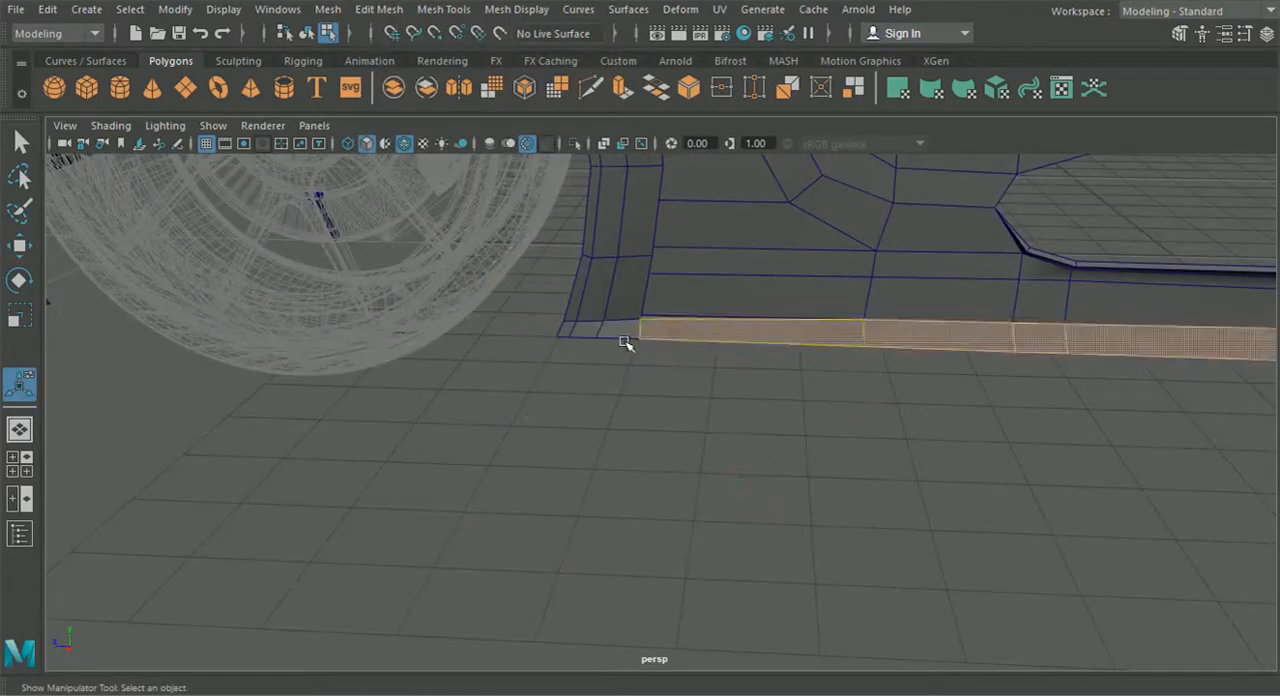
click(306, 33)
click(385, 10)
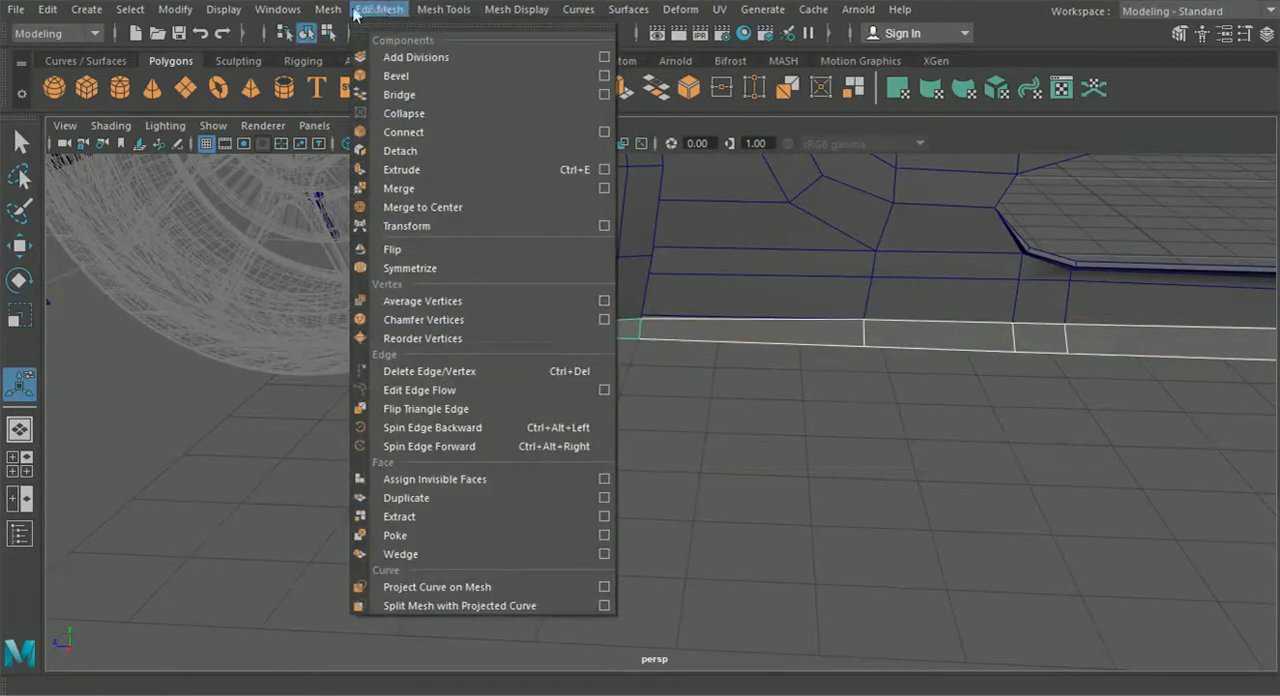
mouse_move(331, 13)
click(357, 81)
- Select the combined sill piece and show its vertices at the joint below the fender corner
alt+drag(520, 290, 549, 374)
alt+right_drag(549, 374, 538, 152)
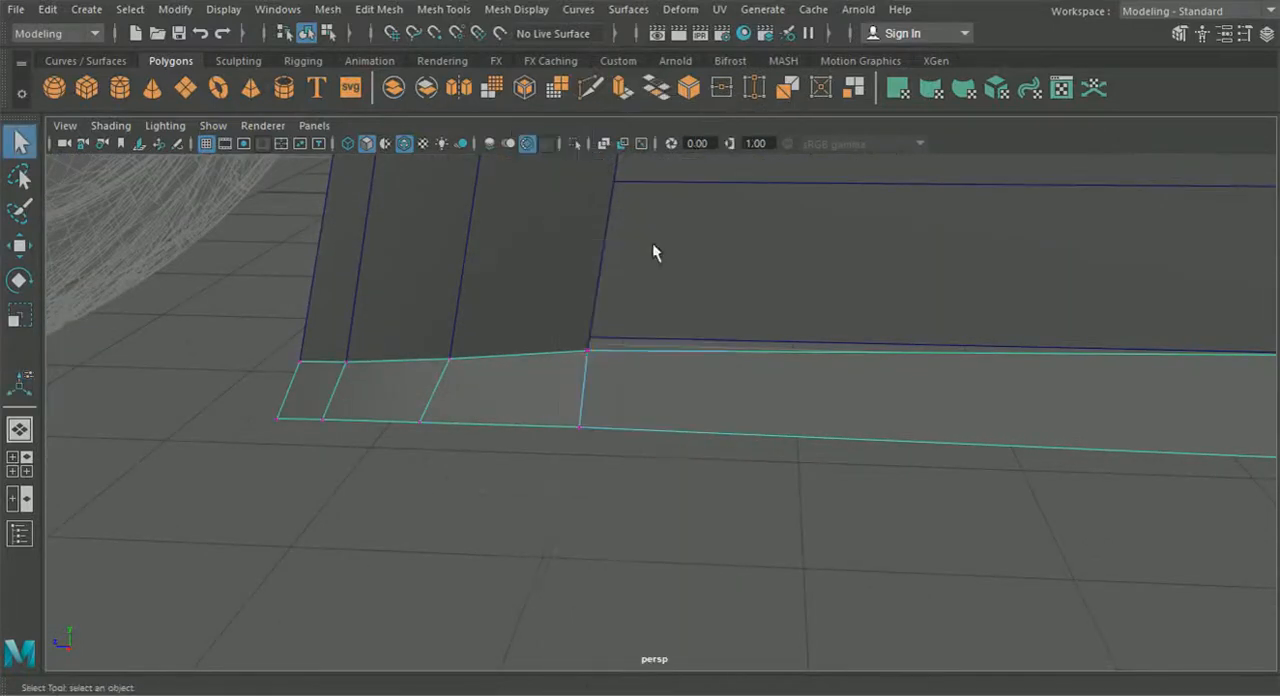
click(581, 495)
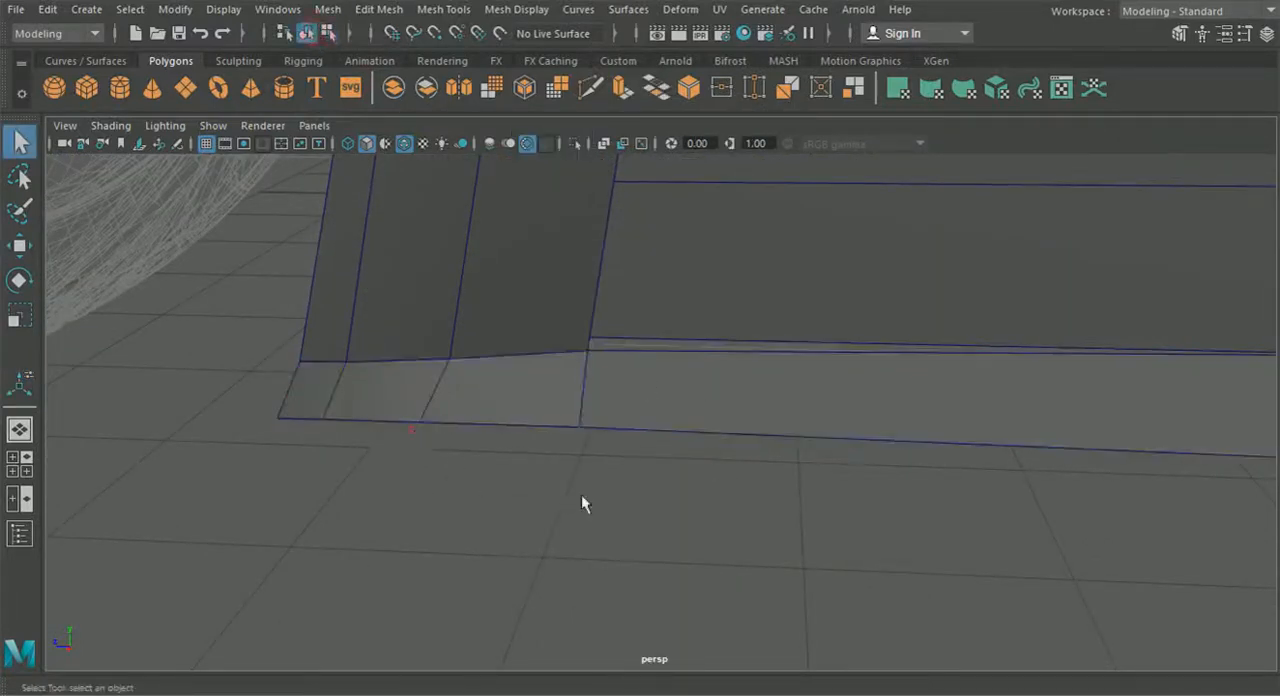
scroll(584, 492, down, 3)
click(667, 405)
right_drag(594, 398, 506, 143)
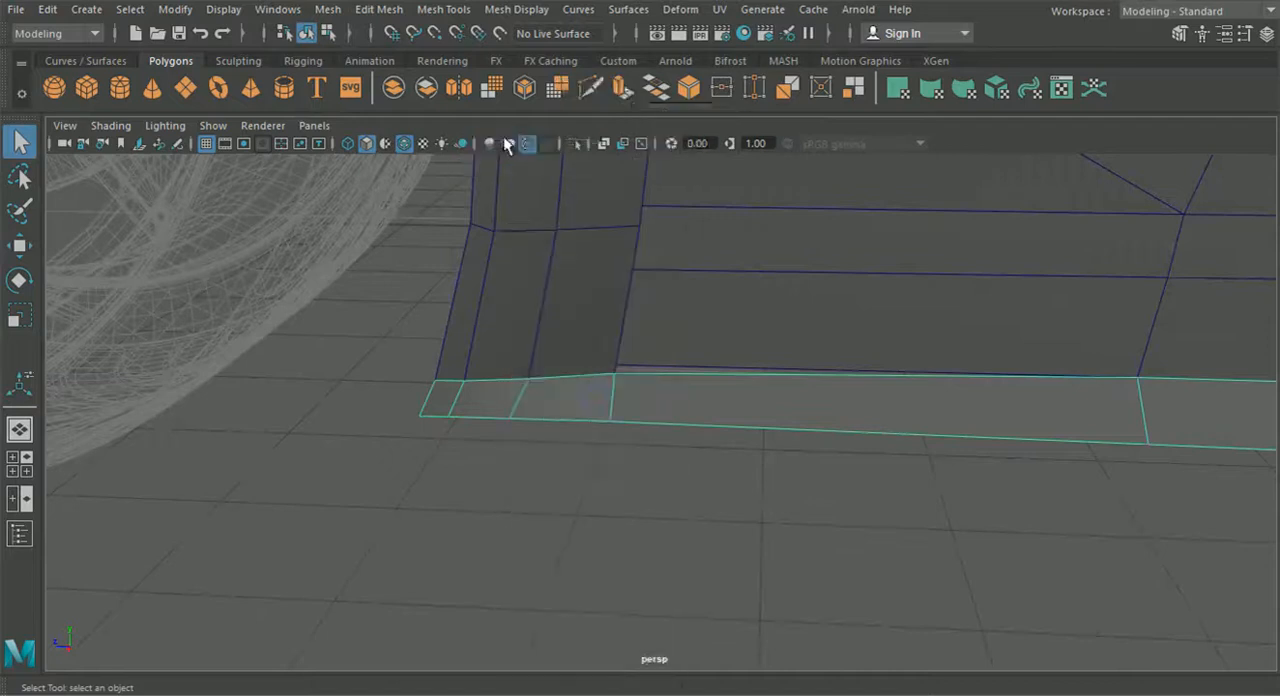
- Try moving the joint's upper vertex along the strip, and undo the move
click(20, 247)
scroll(440, 350, up, 3)
drag(503, 349, 534, 348)
key(ctrl+z)
- Merge the overlapping upper vertices where the fender piece meets the sill strip
drag(690, 395, 523, 288)
click(451, 12)
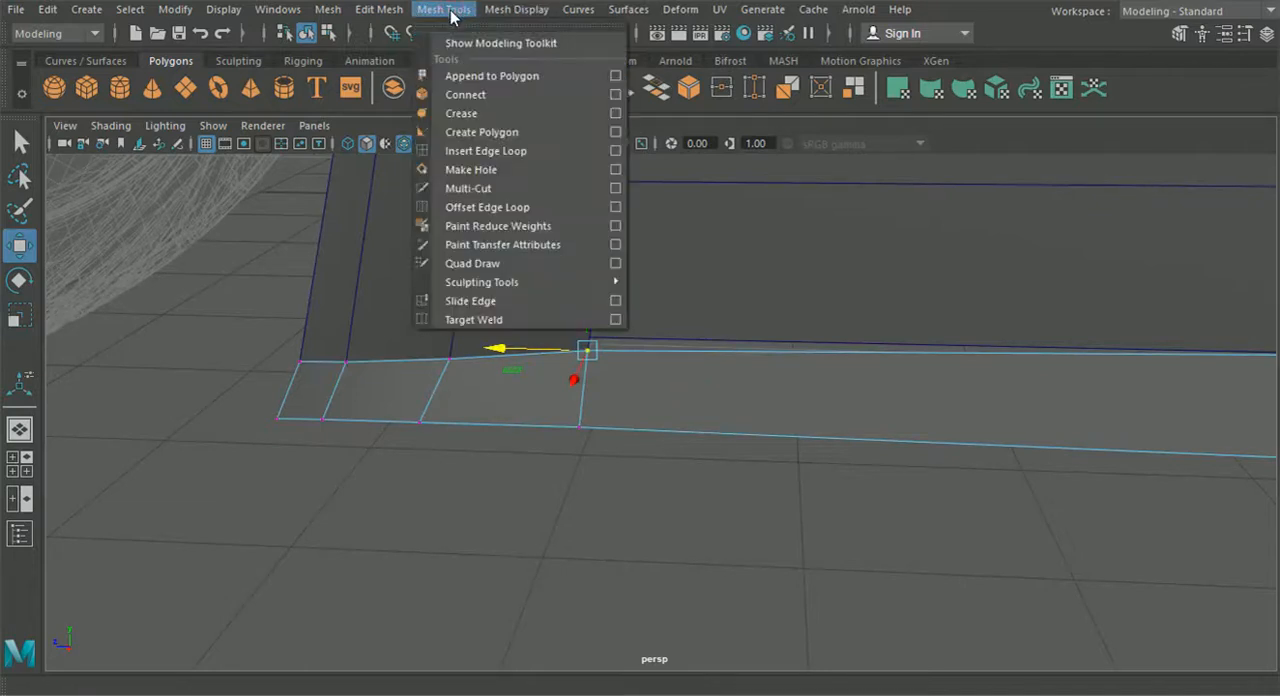
mouse_move(379, 9)
click(390, 189)
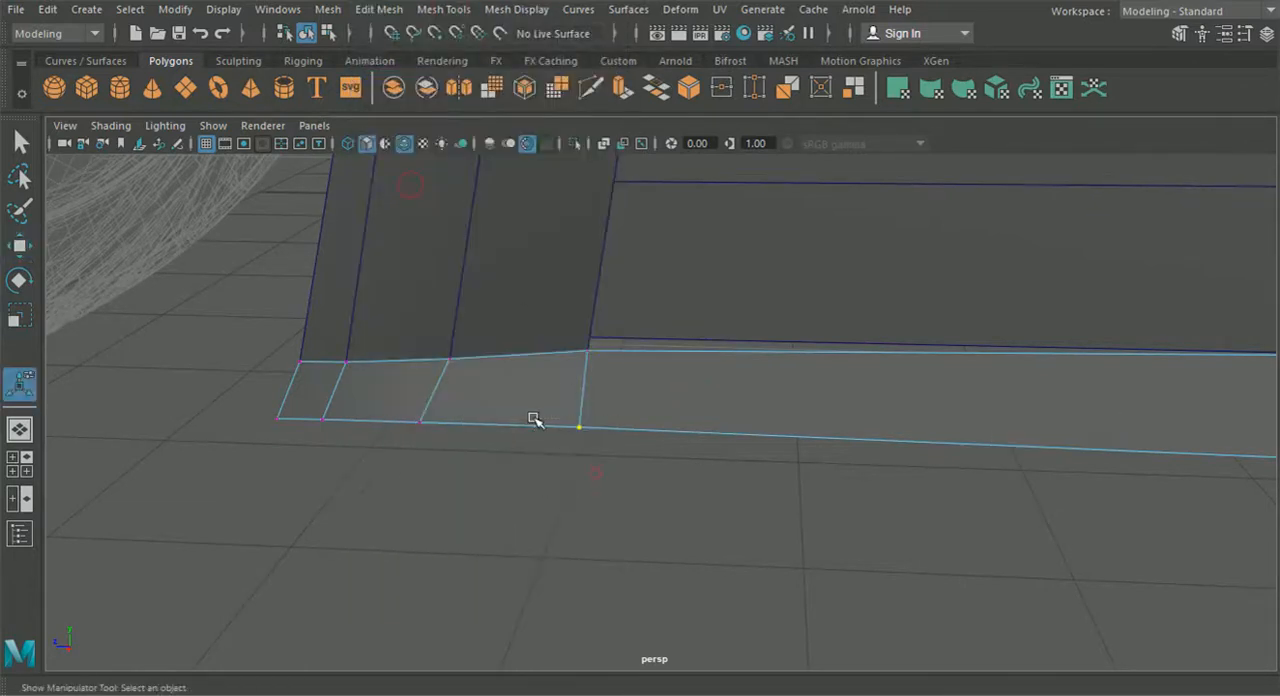
- Test the merged upper joint vertex by moving it slightly forward, and undo the move
click(589, 352)
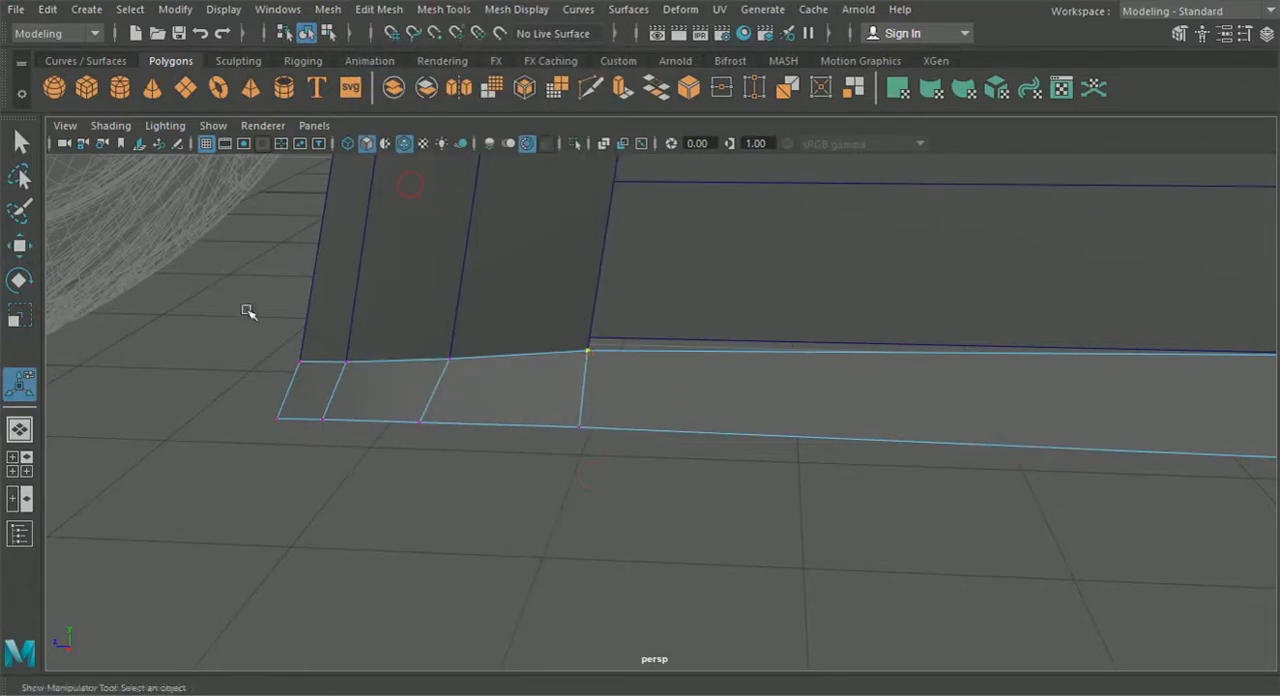
click(20, 246)
mouse_move(499, 349)
mouse_down()
mouse_move(449, 343)
mouse_move(771, 371)
mouse_move(488, 358)
mouse_up()
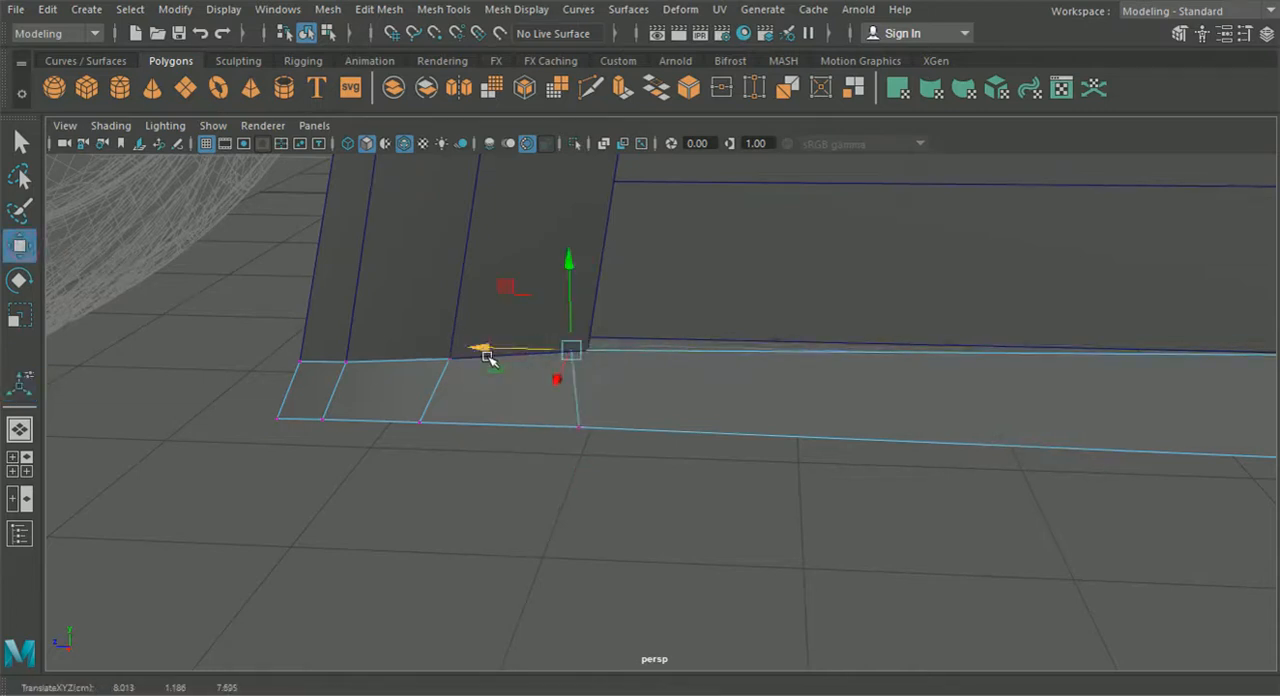
key(ctrl+z)
scroll(615, 391, down, 3)
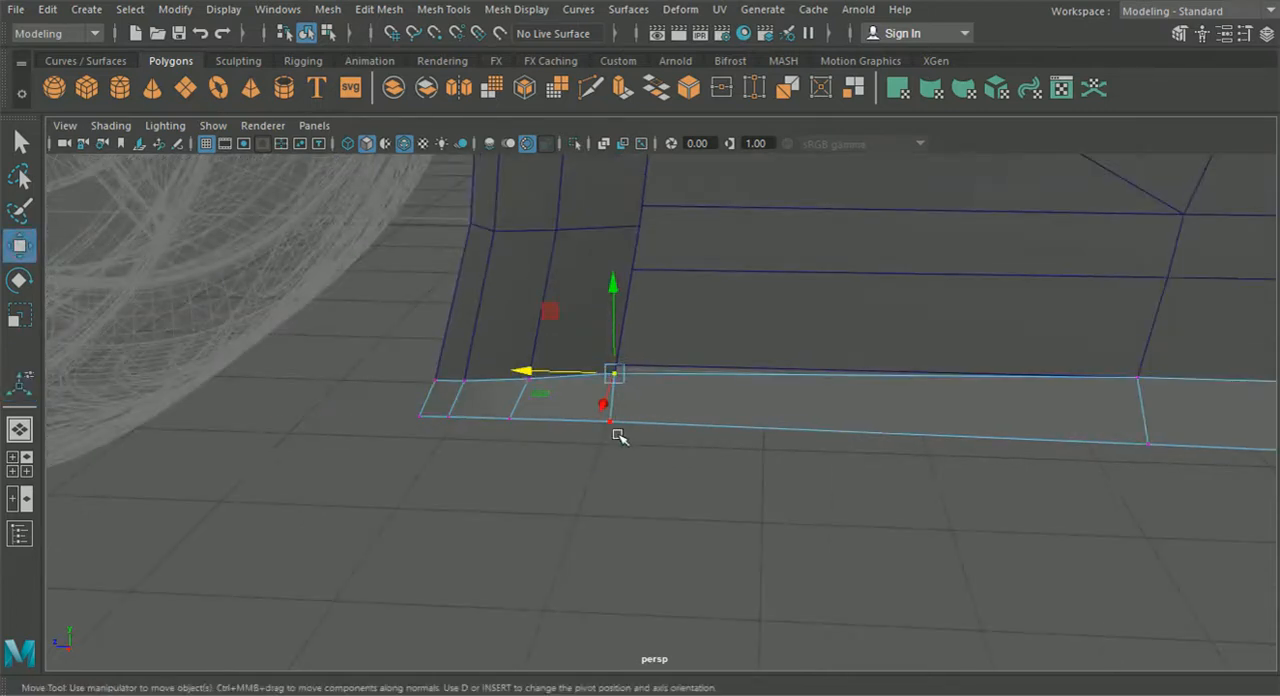
- Deselect the sill piece in object mode and inspect its front section from below
alt+drag(617, 436, 785, 527)
click(307, 34)
click(786, 470)
scroll(830, 484, down, 4)
alt+drag(834, 486, 684, 510)
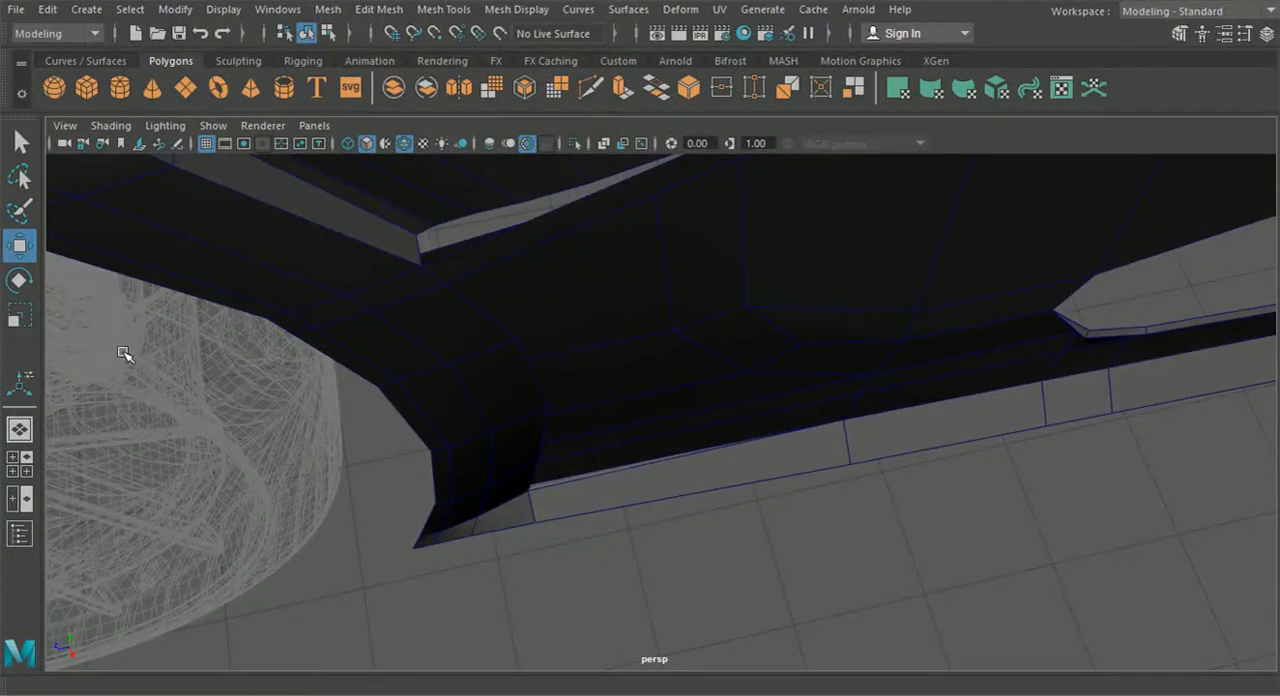
- Select the sill piece's two foremost bottom vertices in vertex mode and shift them sideways from the body
scroll(480, 540, up, 4)
click(423, 569)
scroll(408, 587, up, 1)
alt+middle_drag(408, 587, 448, 557)
right_drag(437, 537, 343, 142)
alt+middle_drag(336, 535, 486, 467)
scroll(486, 467, up, 3)
drag(466, 646, 269, 586)
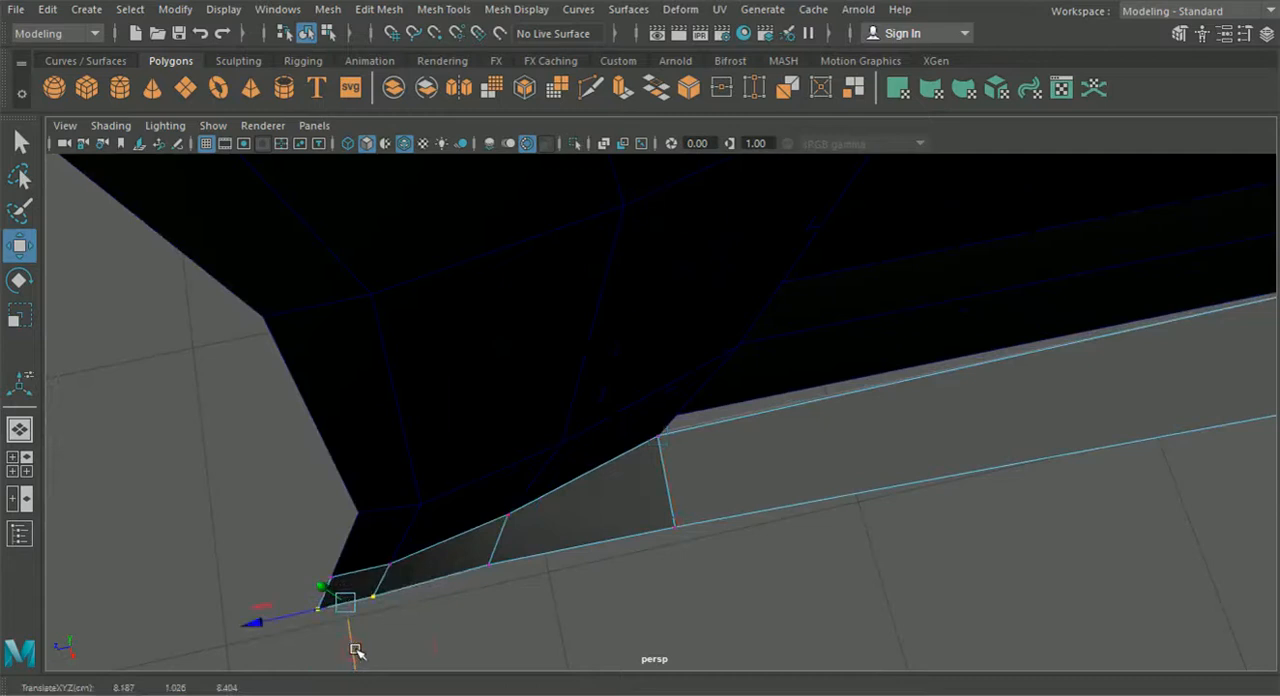
- Adjust the next bottom vertex behind the front pair sideways to even out the sill's lower edge
drag(552, 603, 479, 526)
drag(501, 619, 499, 621)
click(633, 596)
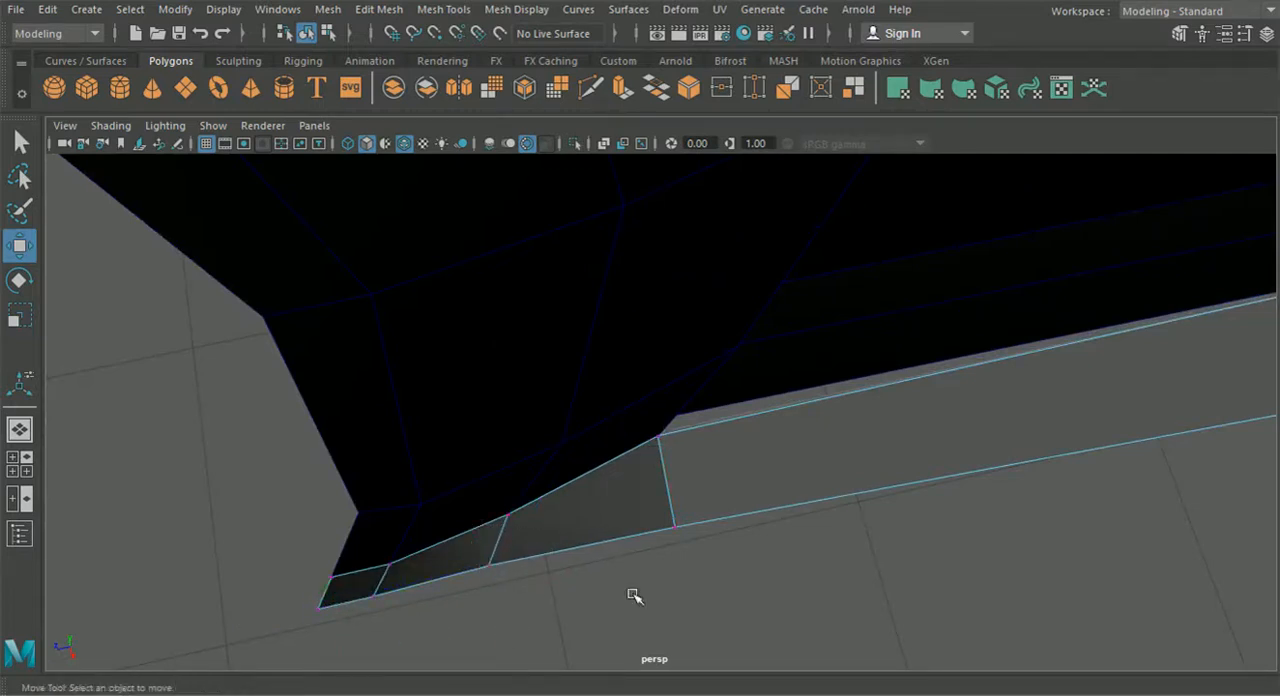
drag(515, 575, 471, 552)
drag(503, 621, 428, 442)
drag(519, 372, 521, 372)
- Select the sill's bottom vertices from behind the front section to the rear and shift them sideways together, checking the side reference
shift+drag(564, 452, 706, 396)
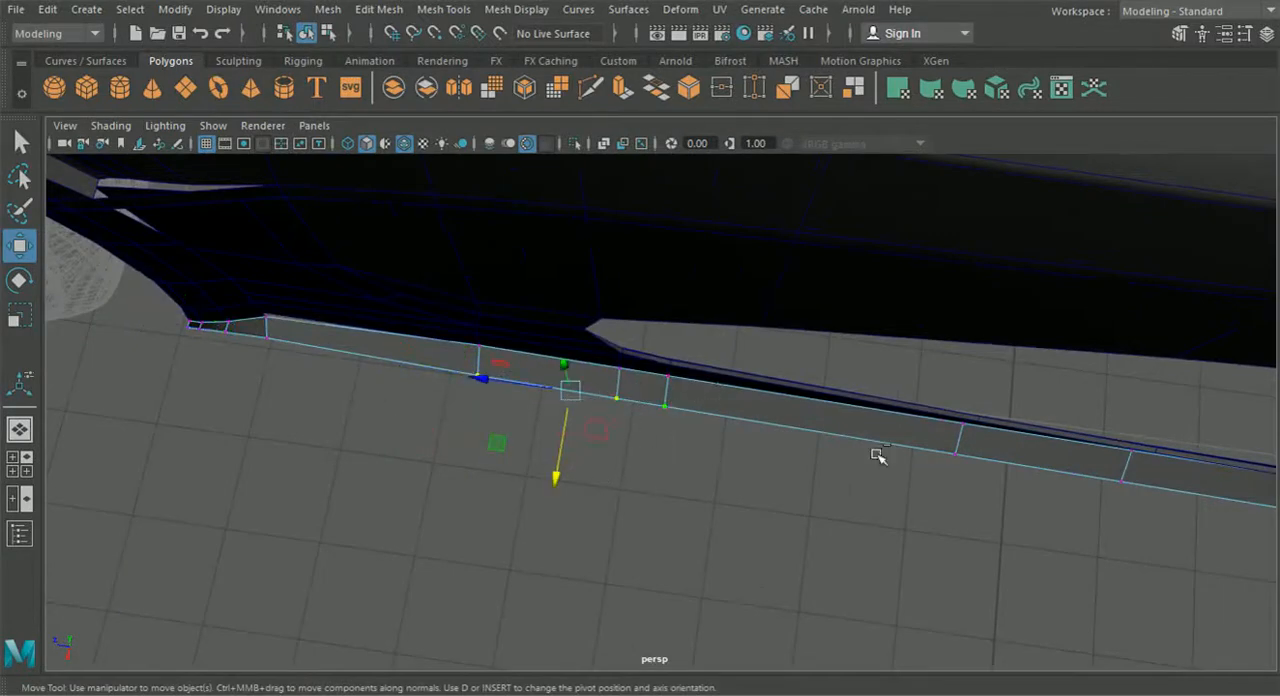
shift+drag(1007, 453, 1010, 449)
alt+middle_drag(1068, 454, 826, 431)
shift+drag(850, 483, 924, 457)
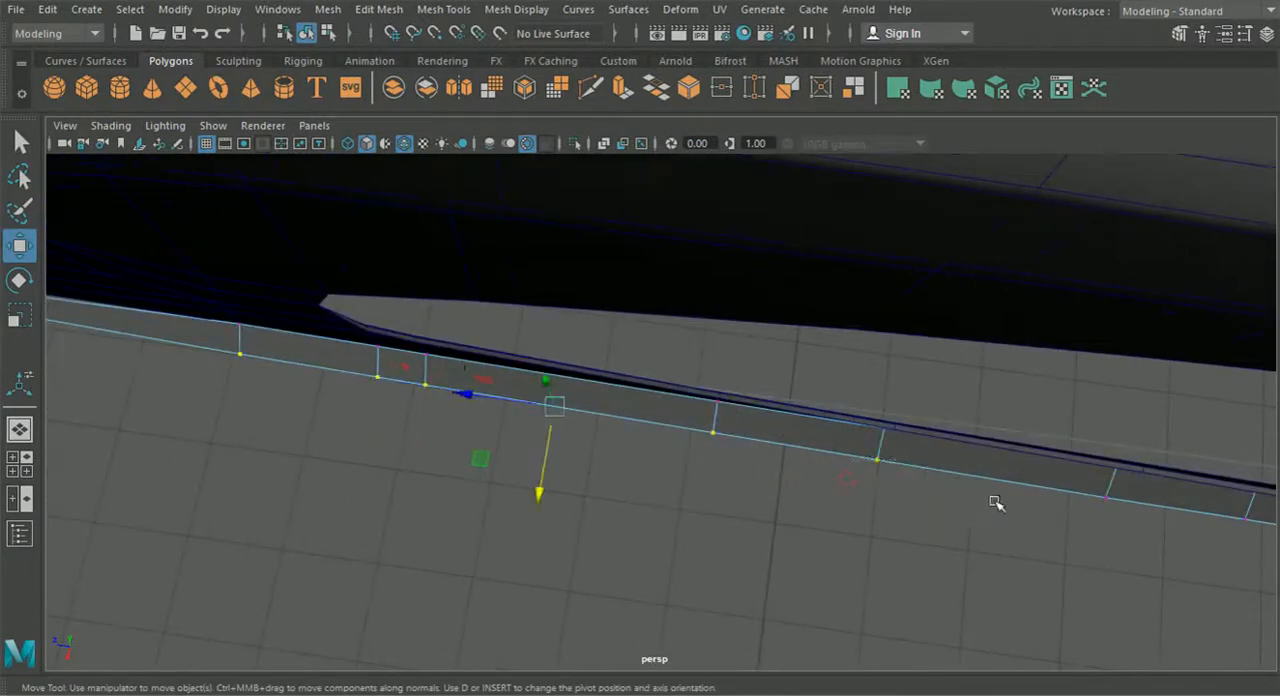
alt+middle_drag(1104, 534, 618, 457)
shift+drag(660, 408, 661, 409)
shift+drag(697, 433, 770, 448)
click(20, 458)
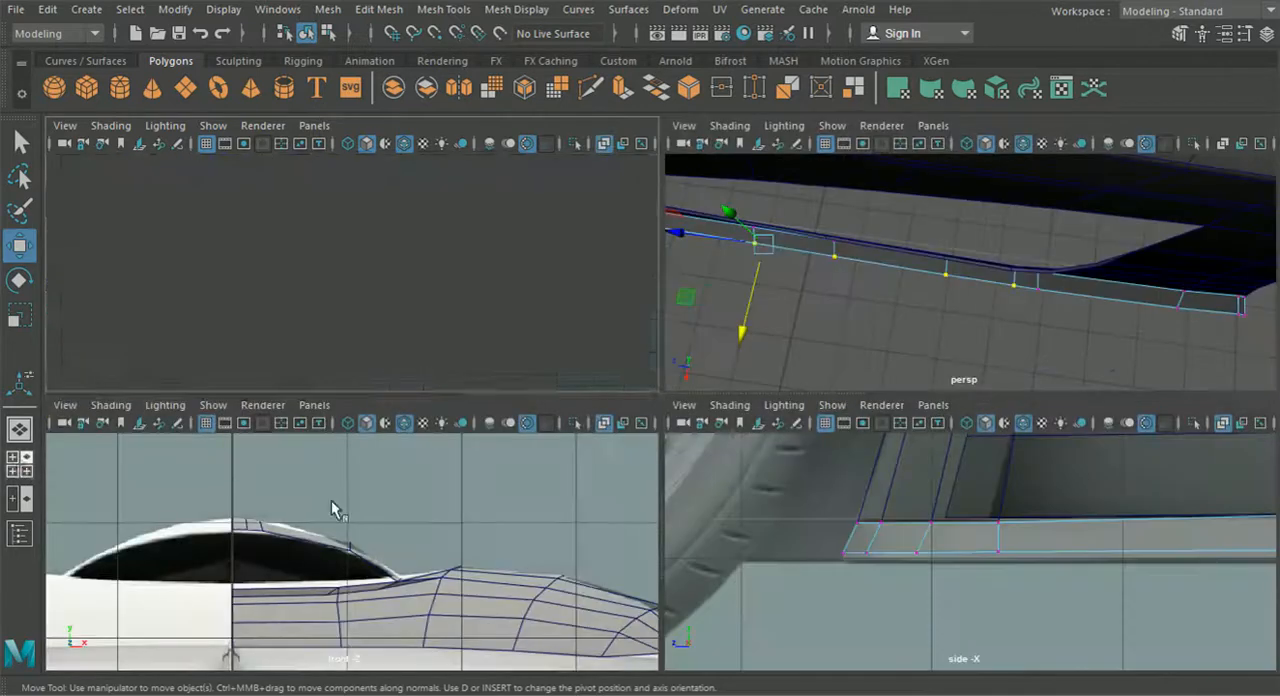
key(space)
scroll(504, 471, down, 10)
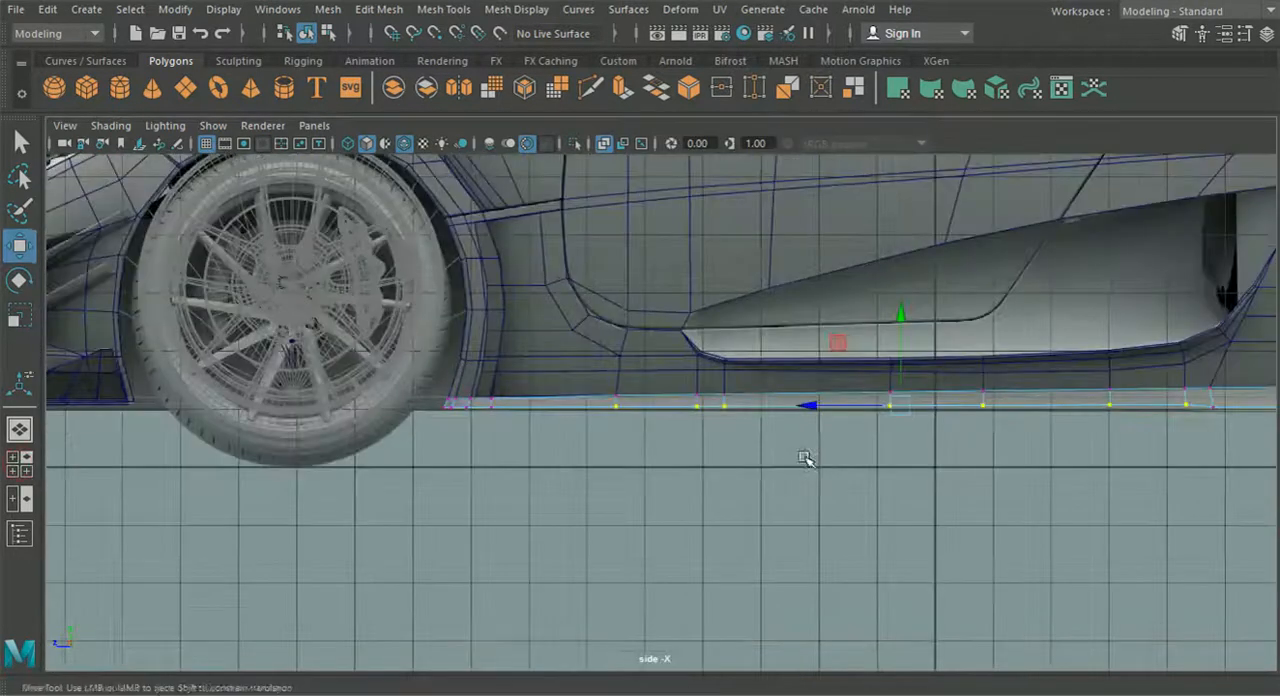
alt+middle_drag(815, 458, 651, 464)
alt+middle_drag(990, 453, 711, 464)
scroll(718, 470, up, 2)
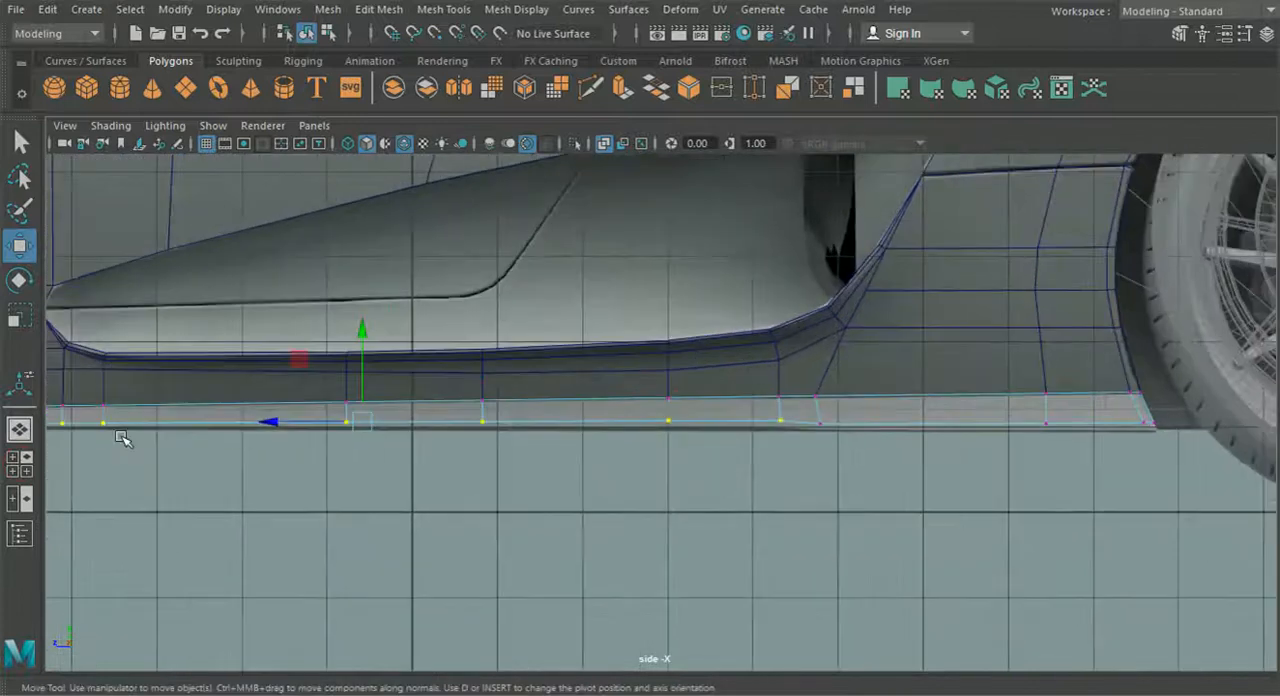
click(15, 436)
alt+drag(533, 438, 754, 331)
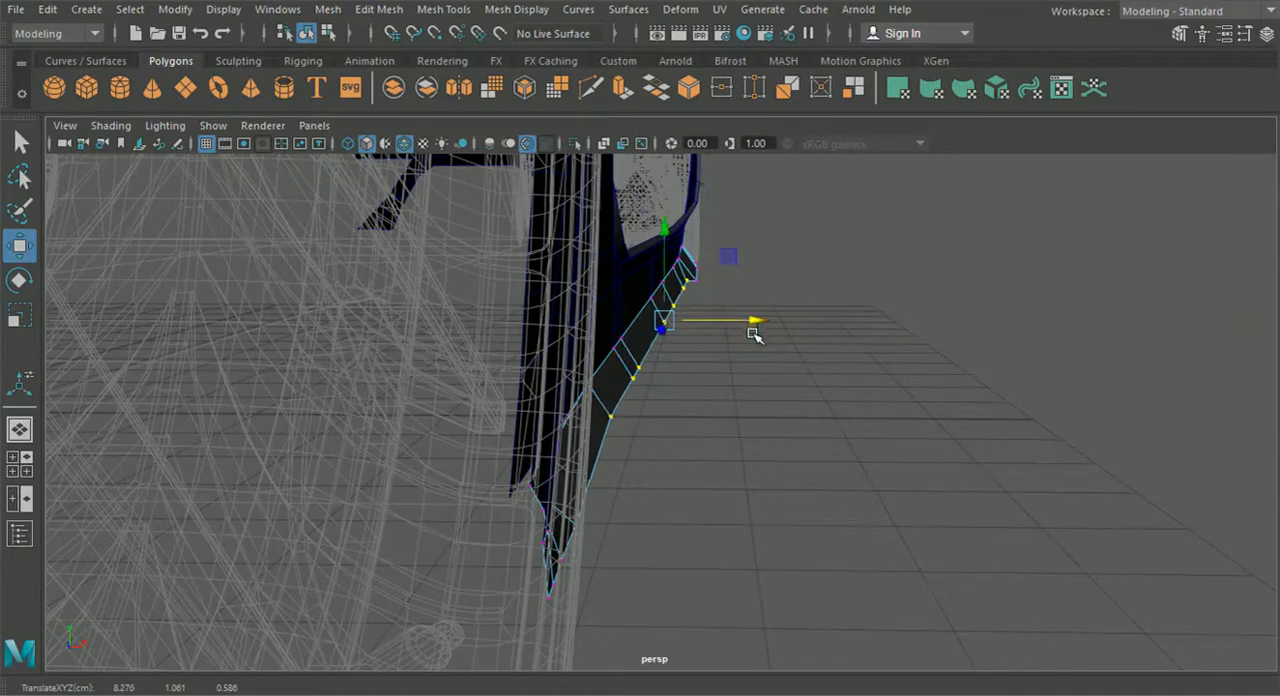
alt+drag(693, 285, 744, 327)
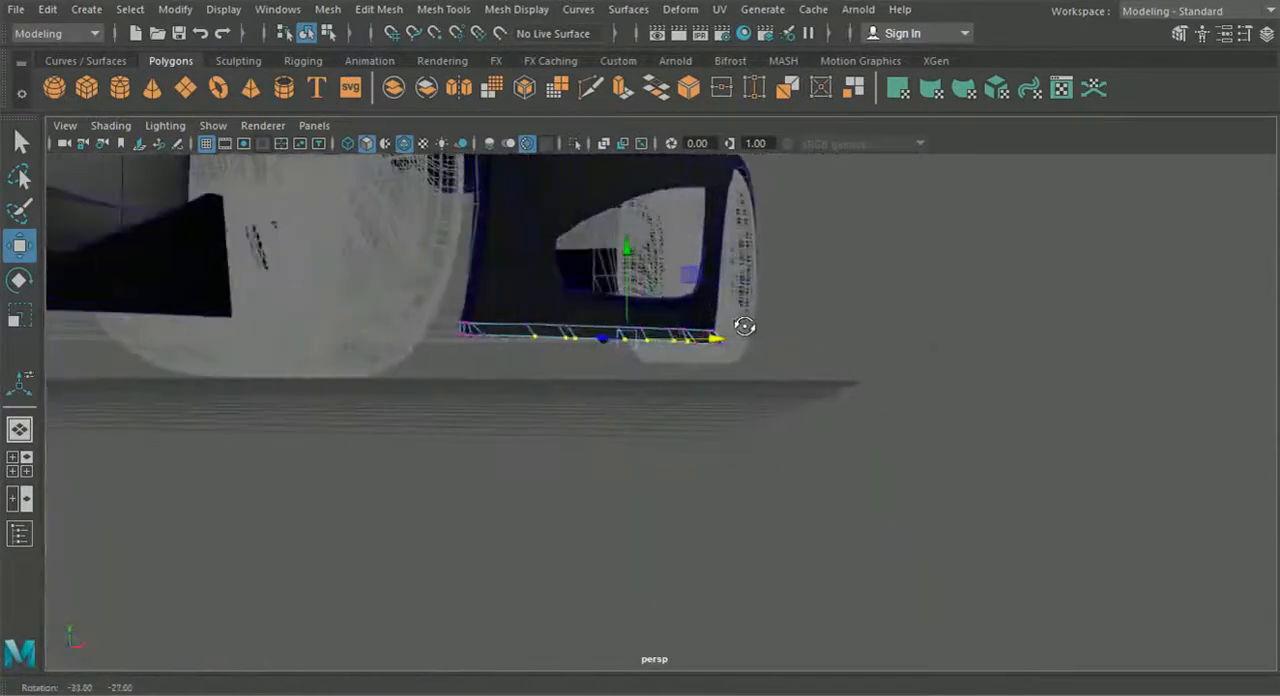
- Fine-tune the sideways position of the bottom vertex just behind the sill's front section to even out the lower edge
alt+drag(680, 389, 445, 522)
alt+middle_drag(445, 522, 674, 508)
alt+drag(674, 508, 594, 551)
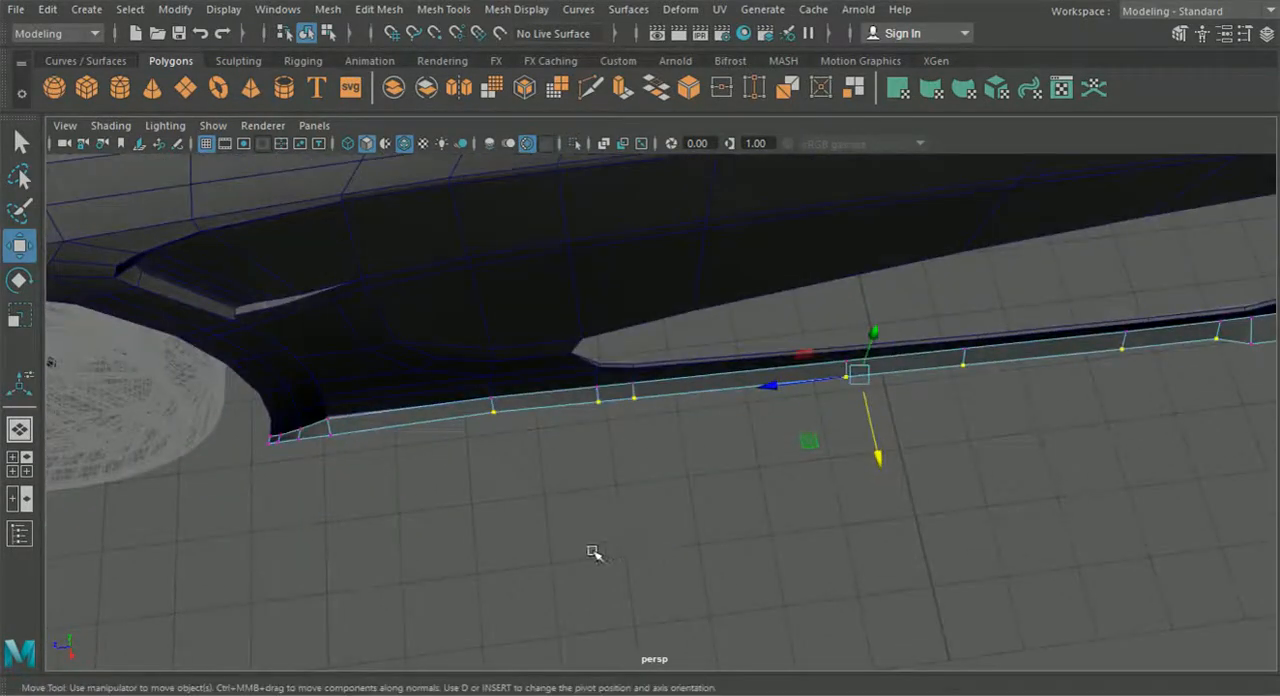
scroll(594, 551, up, 3)
alt+middle_drag(594, 551, 674, 534)
alt+drag(674, 534, 672, 500)
alt+middle_drag(672, 500, 682, 541)
drag(547, 447, 547, 447)
drag(577, 530, 577, 536)
drag(763, 484, 723, 437)
drag(596, 520, 554, 455)
drag(578, 543, 579, 545)
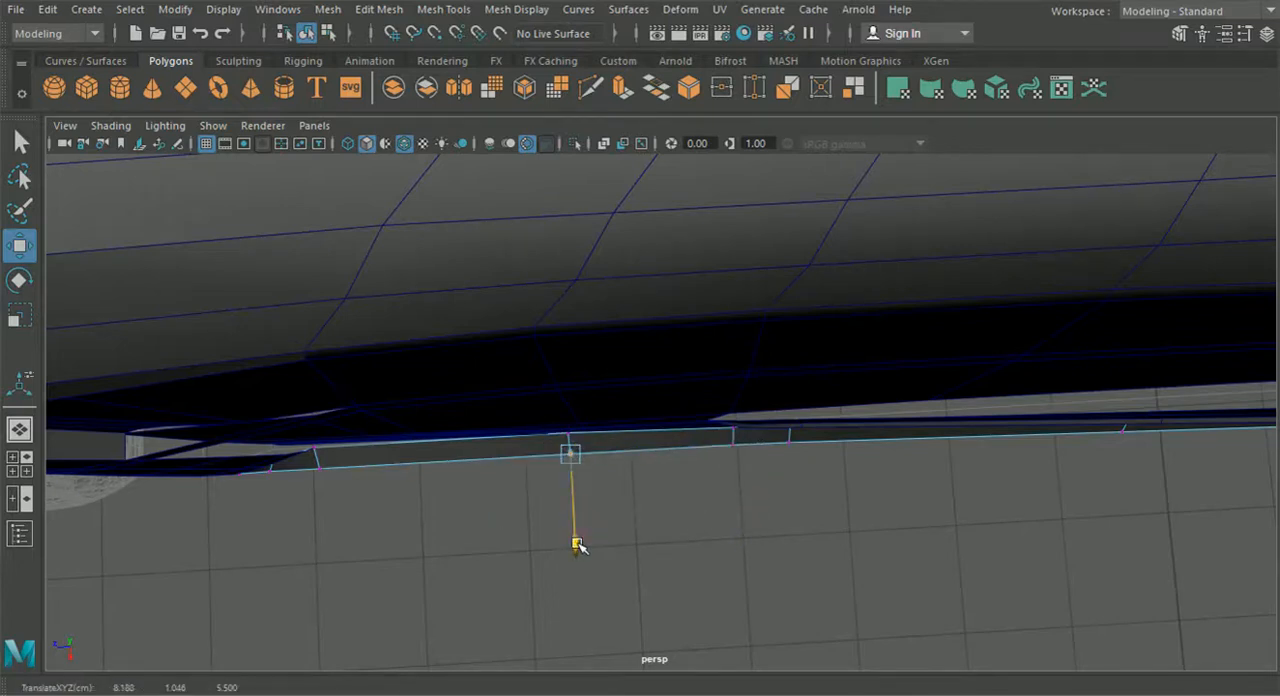
- Select the chain of bottom edges along the whole length of the sill in edge mode
drag(658, 544, 656, 546)
alt+drag(656, 546, 660, 328)
right_drag(640, 302, 618, 92)
scroll(546, 393, up, 3)
alt+drag(546, 393, 330, 322)
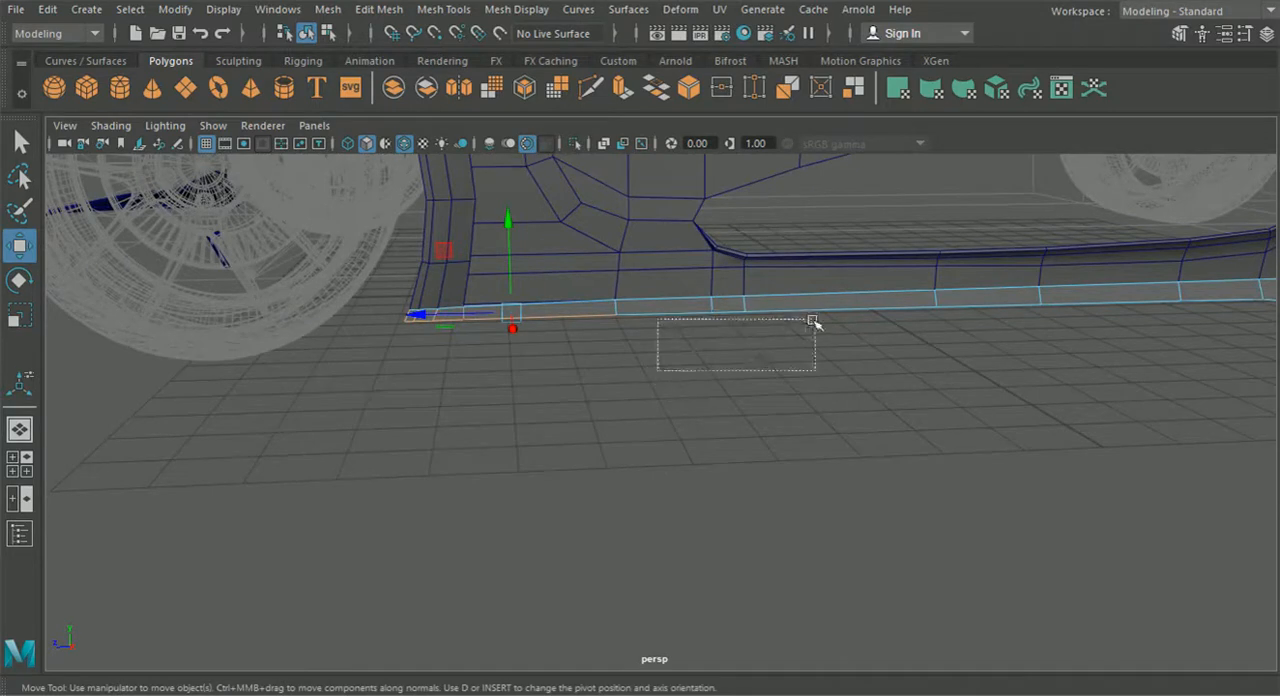
shift+drag(822, 308, 824, 310)
shift+drag(1020, 320, 1070, 302)
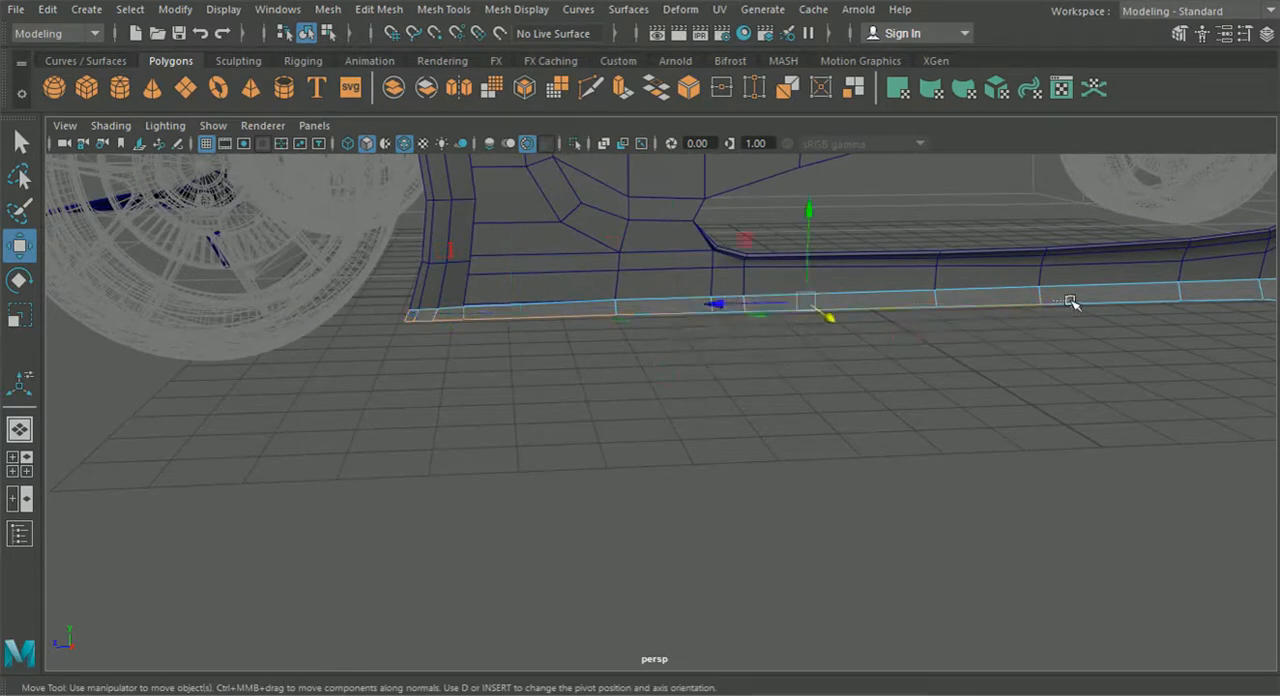
alt+middle_drag(1017, 336, 476, 384)
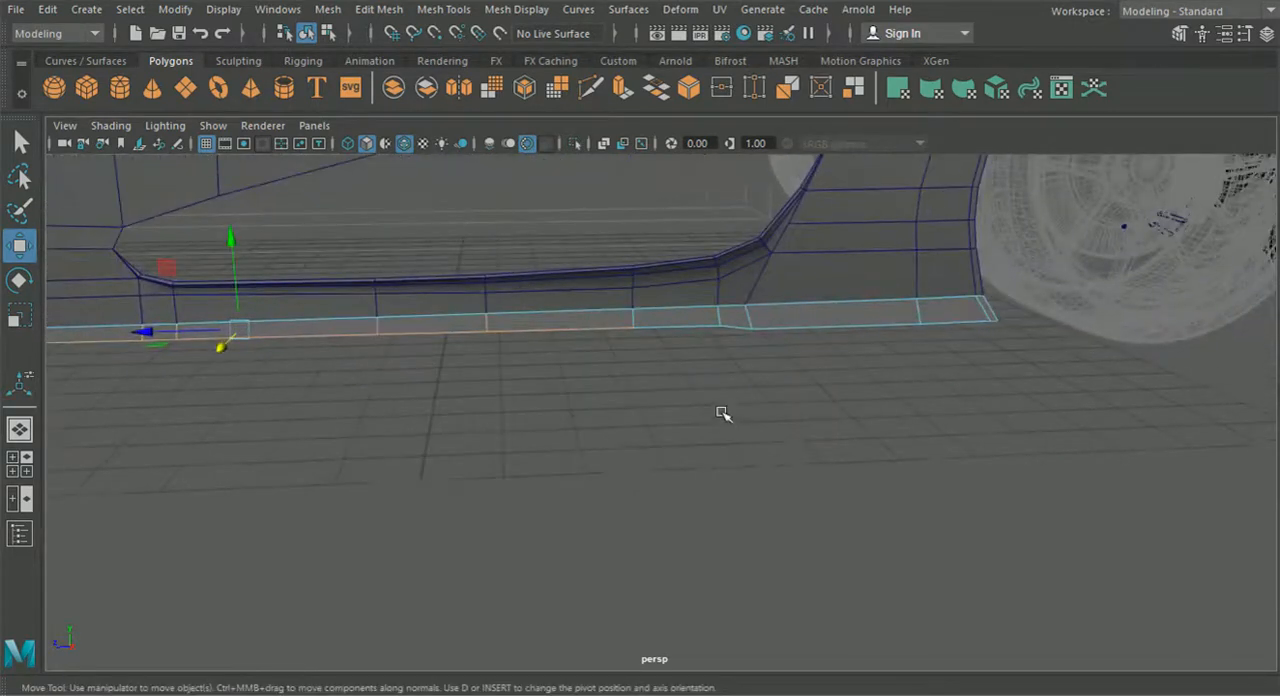
shift+drag(855, 333, 857, 335)
shift+drag(965, 313, 965, 313)
- Extrude the selected bottom edges and move them down to the sill's lower line on the side reference image
click(27, 462)
key(space)
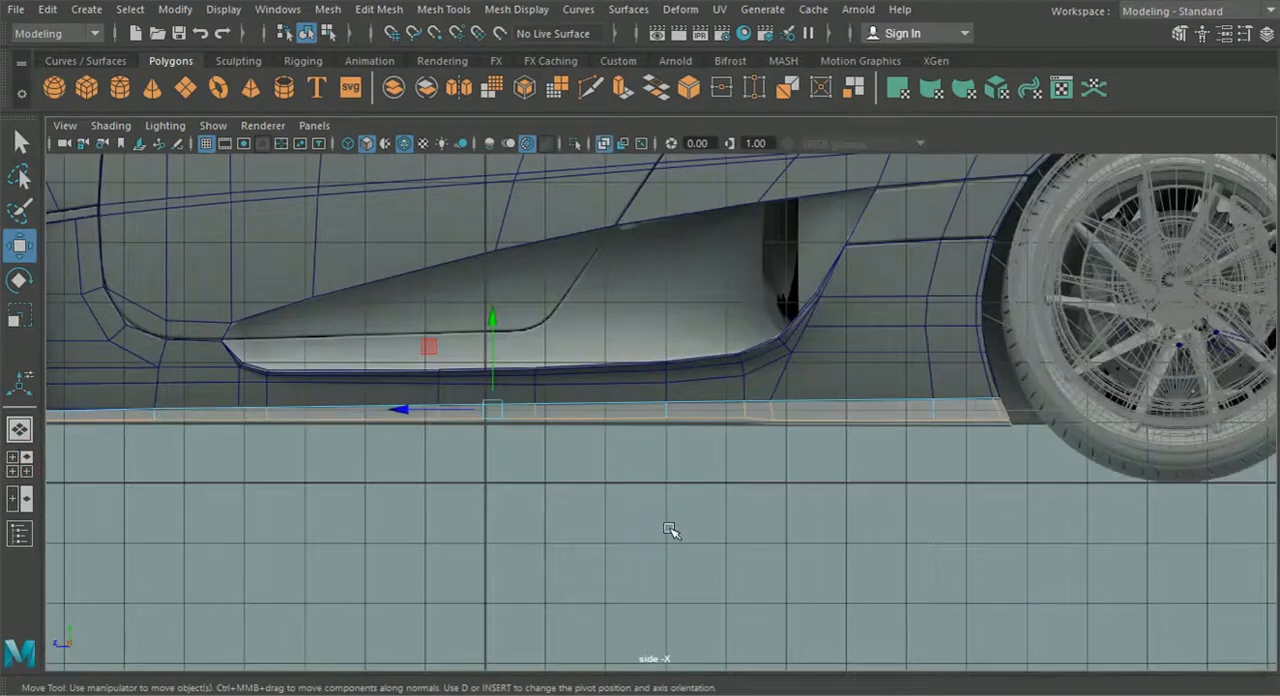
key(f)
shift+drag(478, 416, 478, 416)
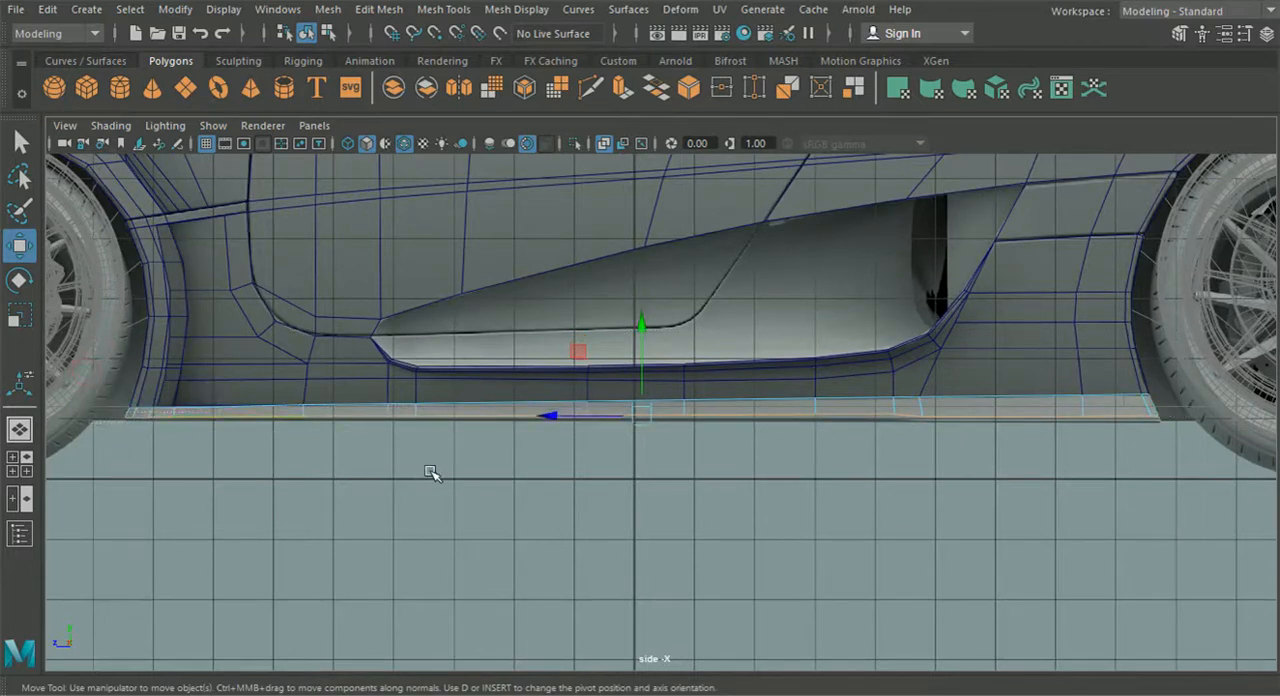
scroll(590, 450, up, 5)
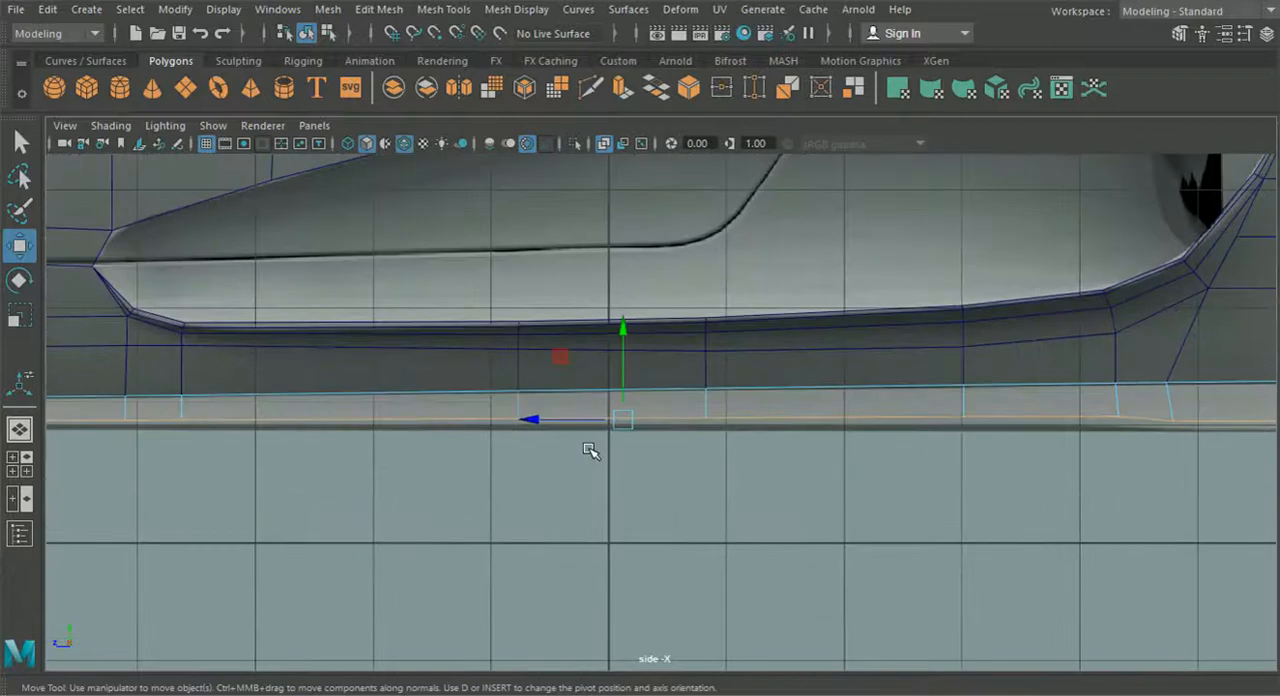
key(ctrl+e)
scroll(811, 397, down, 5)
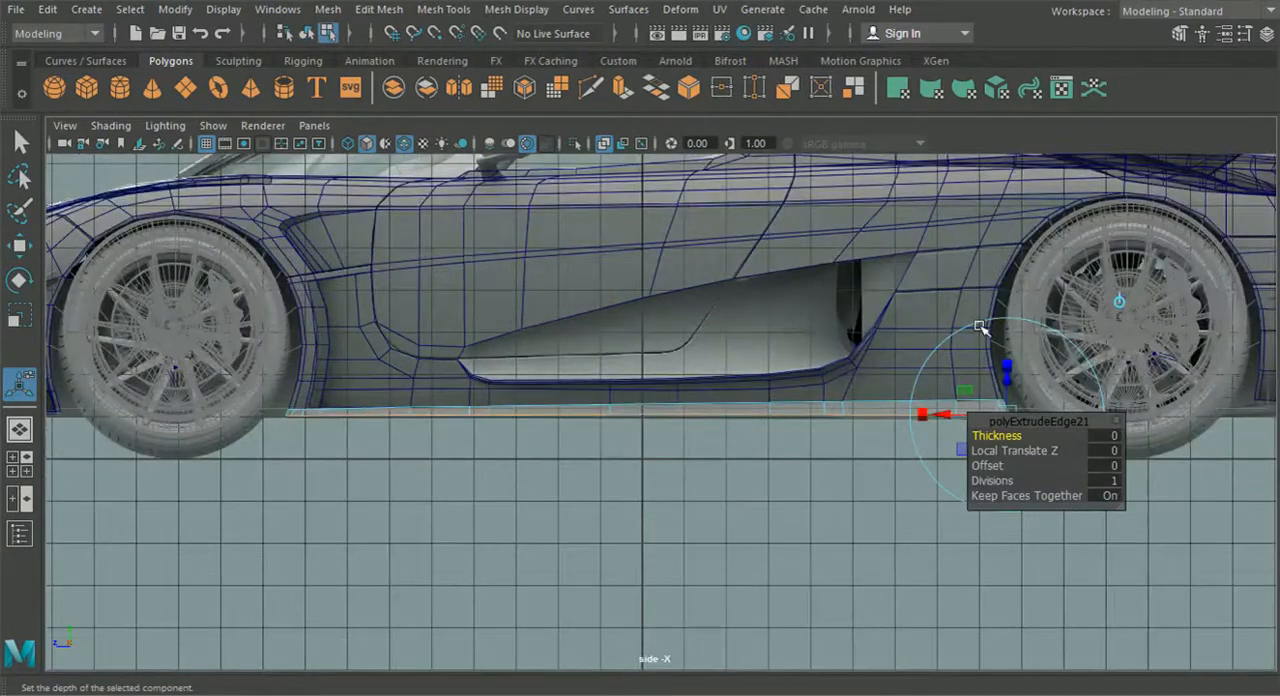
scroll(620, 400, up, 6)
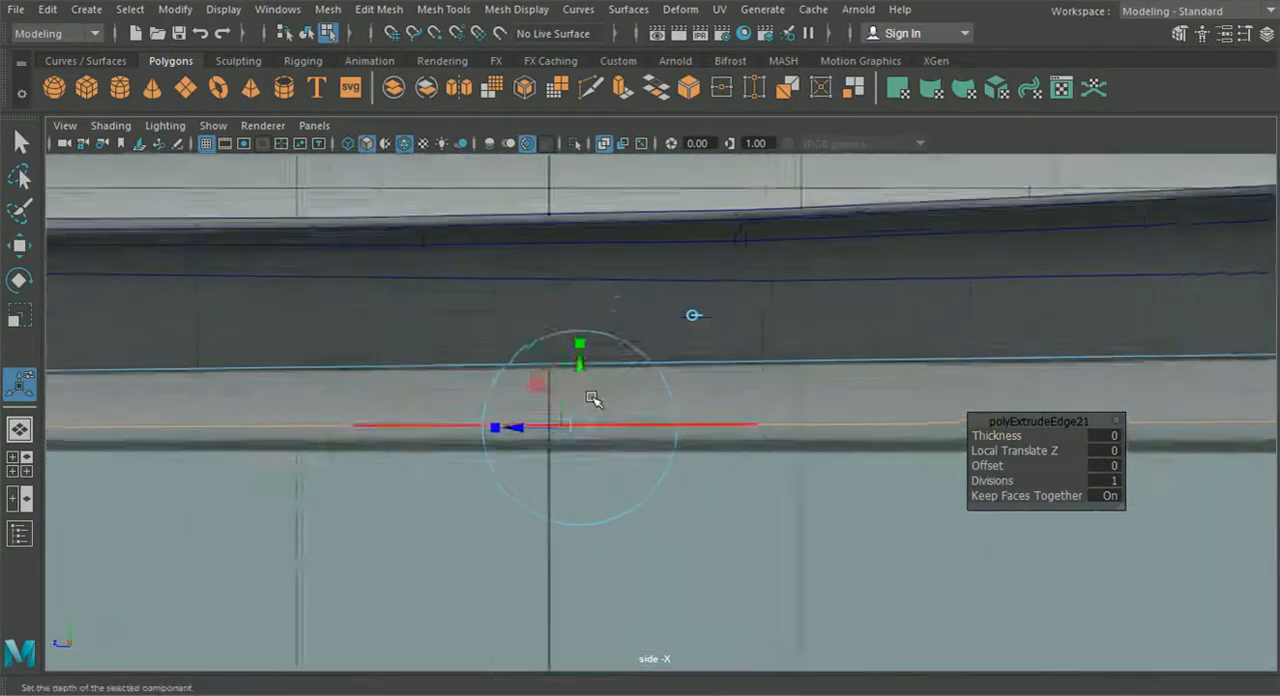
drag(540, 377, 535, 403)
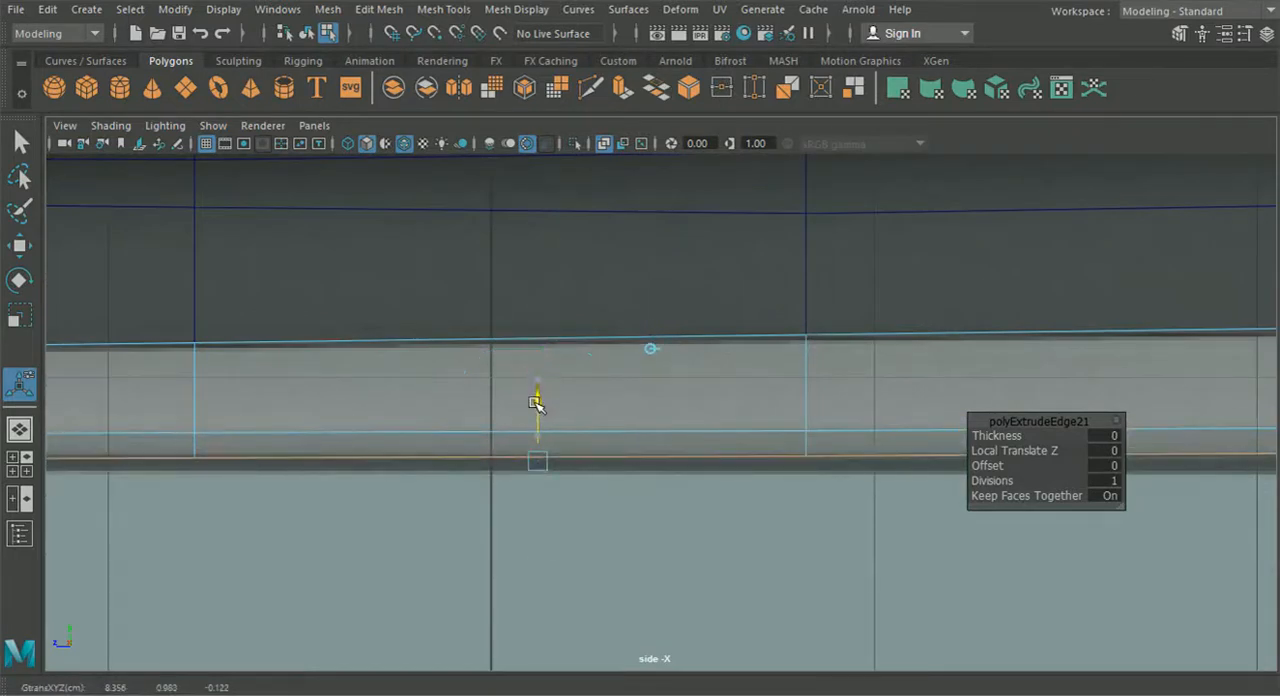
- Rotate the extruded bottom edges slightly so they follow the sill's lower line in the side reference
scroll(535, 410, down, 3)
alt+middle_drag(530, 424, 115, 406)
alt+middle_drag(440, 409, 617, 415)
scroll(437, 437, up, 5)
alt+middle_drag(420, 437, 388, 418)
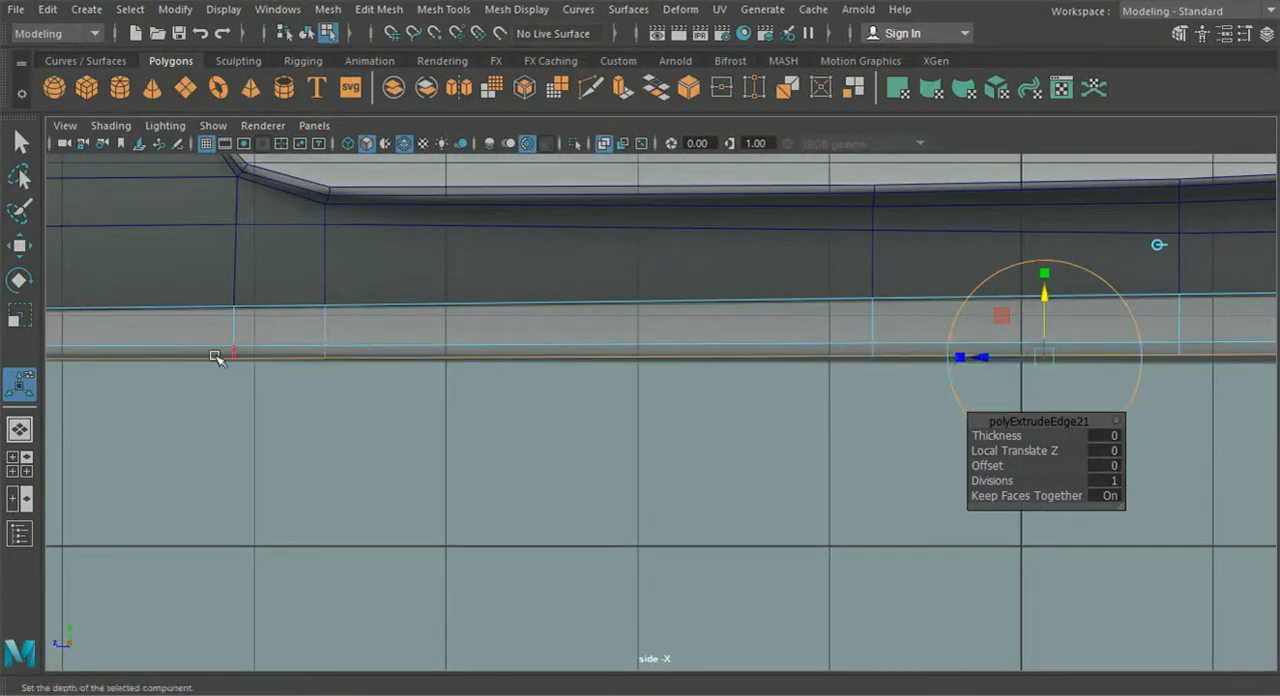
alt+middle_drag(640, 329, 375, 329)
click(712, 428)
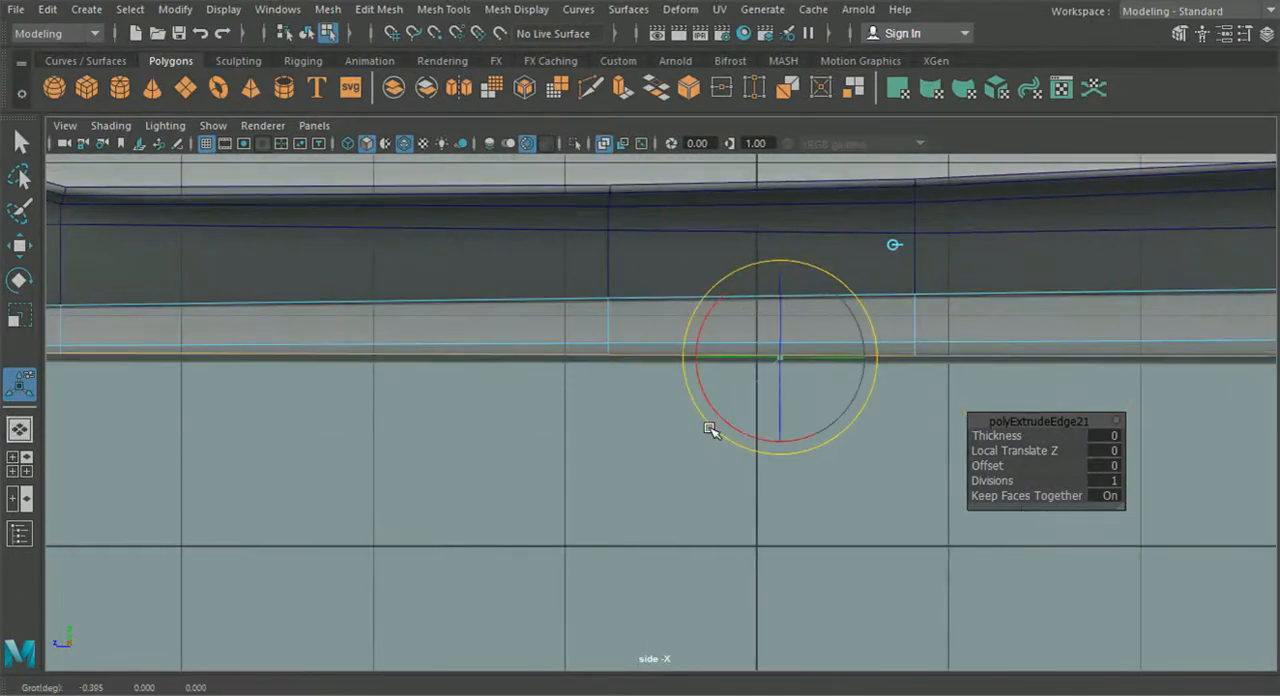
alt+middle_drag(282, 401, 258, 357)
alt+middle_drag(694, 374, 12, 380)
scroll(726, 400, down, 8)
scroll(717, 403, up, 4)
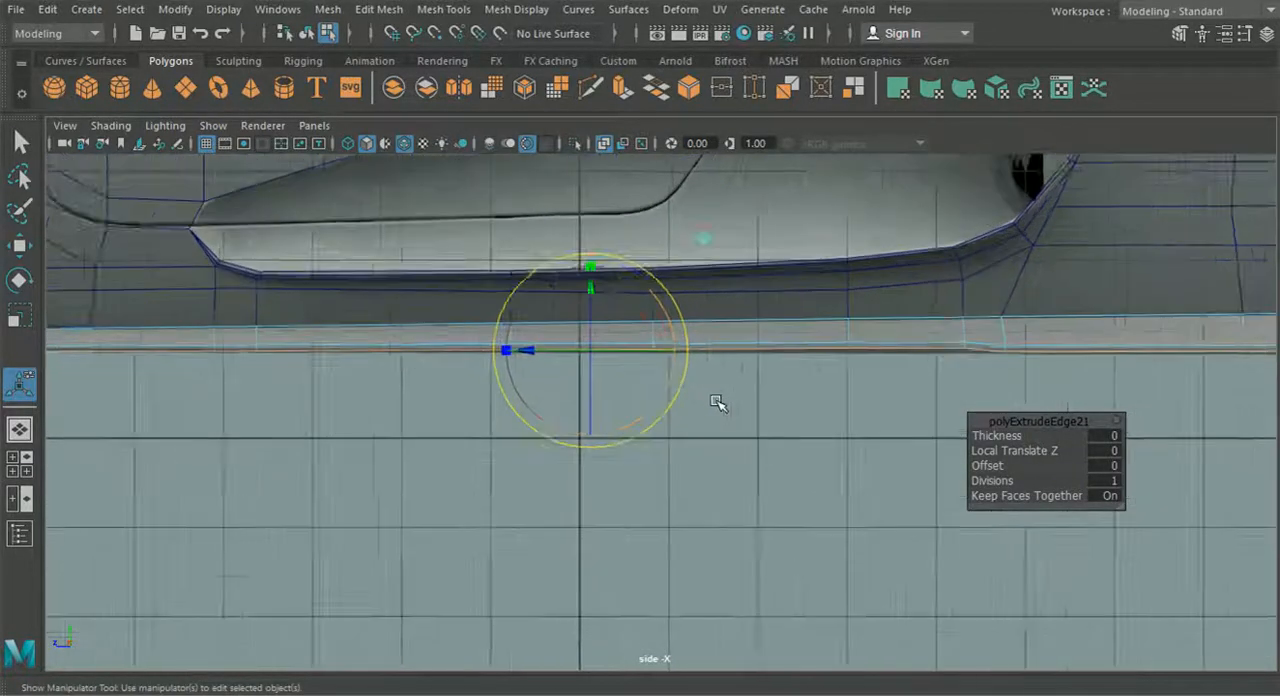
- Extrude the sill's bottom edges again in the perspective view and offset them to add a narrow underside strip
click(20, 429)
alt+drag(449, 448, 395, 425)
key(ctrl+e)
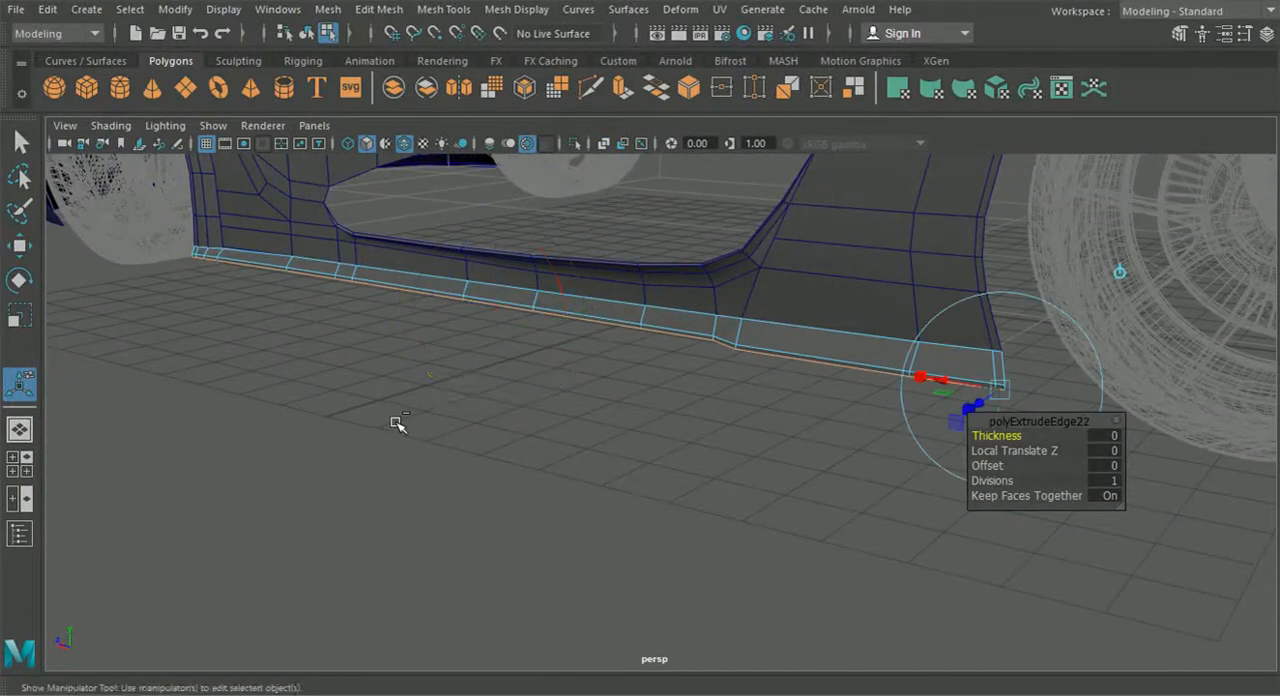
click(1120, 274)
alt+drag(592, 352, 562, 336)
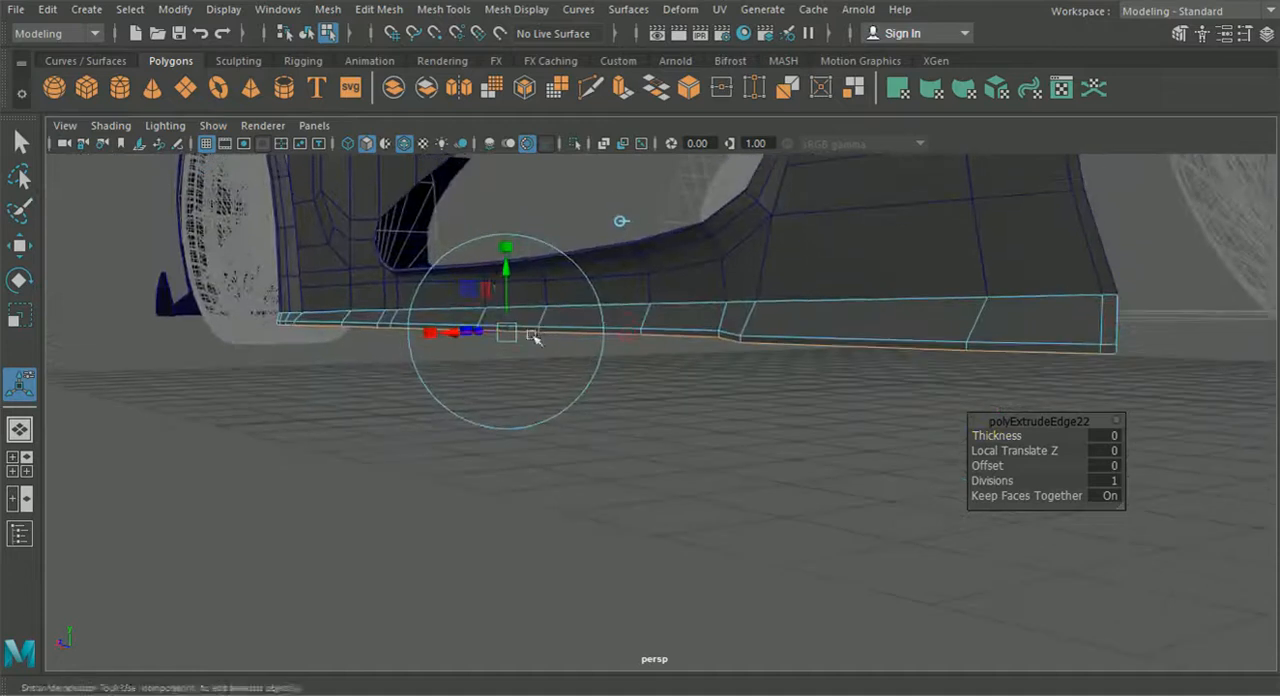
drag(507, 273, 591, 349)
alt+drag(507, 376, 504, 345)
mouse_move(552, 424)
mouse_down()
mouse_move(587, 448)
mouse_move(567, 443)
mouse_up()
alt+drag(567, 443, 627, 447)
click(795, 482)
scroll(765, 477, up, 4)
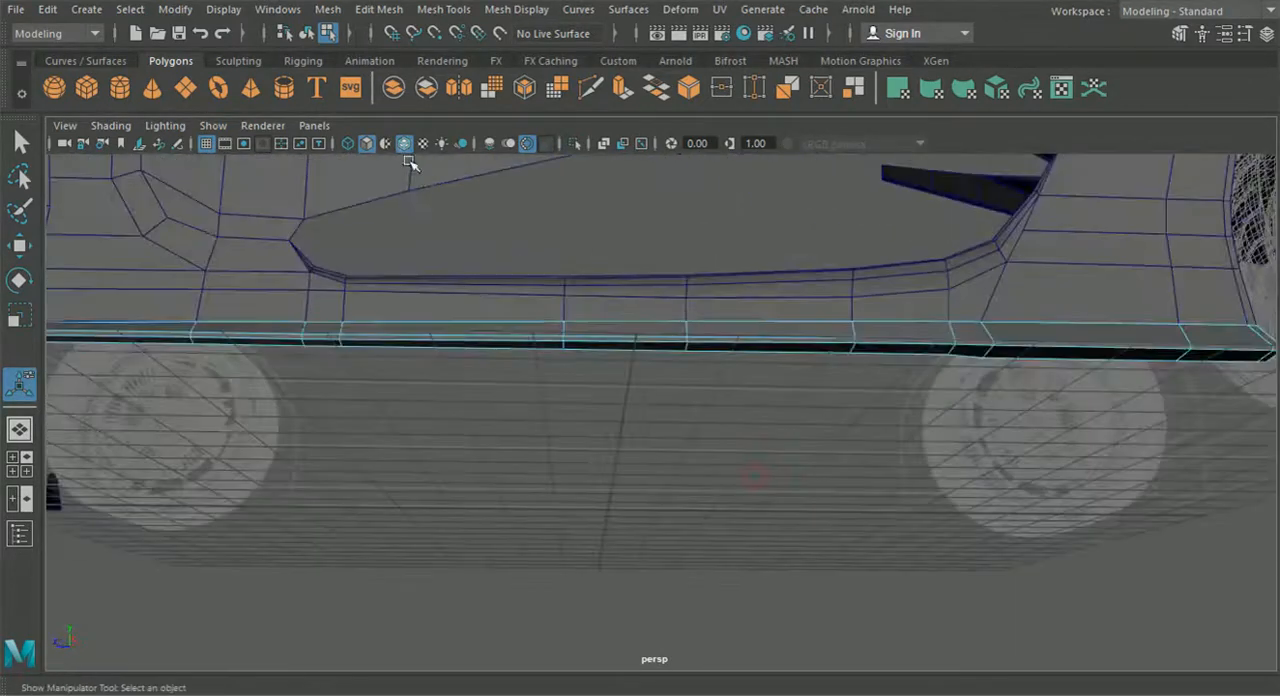
- Return to object mode and examine the rear section of the sill from below
click(306, 33)
alt+drag(517, 551, 711, 565)
scroll(657, 577, up, 6)
scroll(670, 565, down, 5)
scroll(711, 571, up, 2)
alt+middle_drag(730, 450, 595, 393)
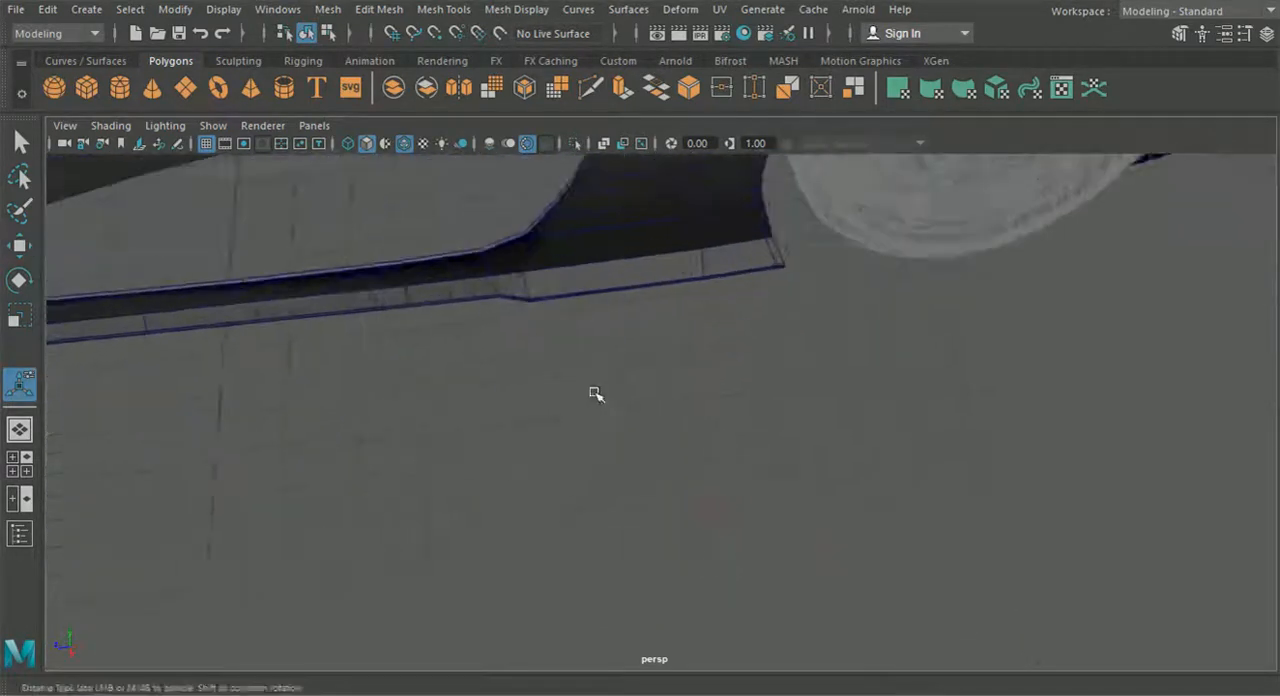
alt+drag(595, 393, 574, 431)
- Shift the bottom vertices just ahead of the sill's rear tip slightly sideways, away from the body, in vertex mode
click(612, 296)
right_drag(612, 296, 545, 166)
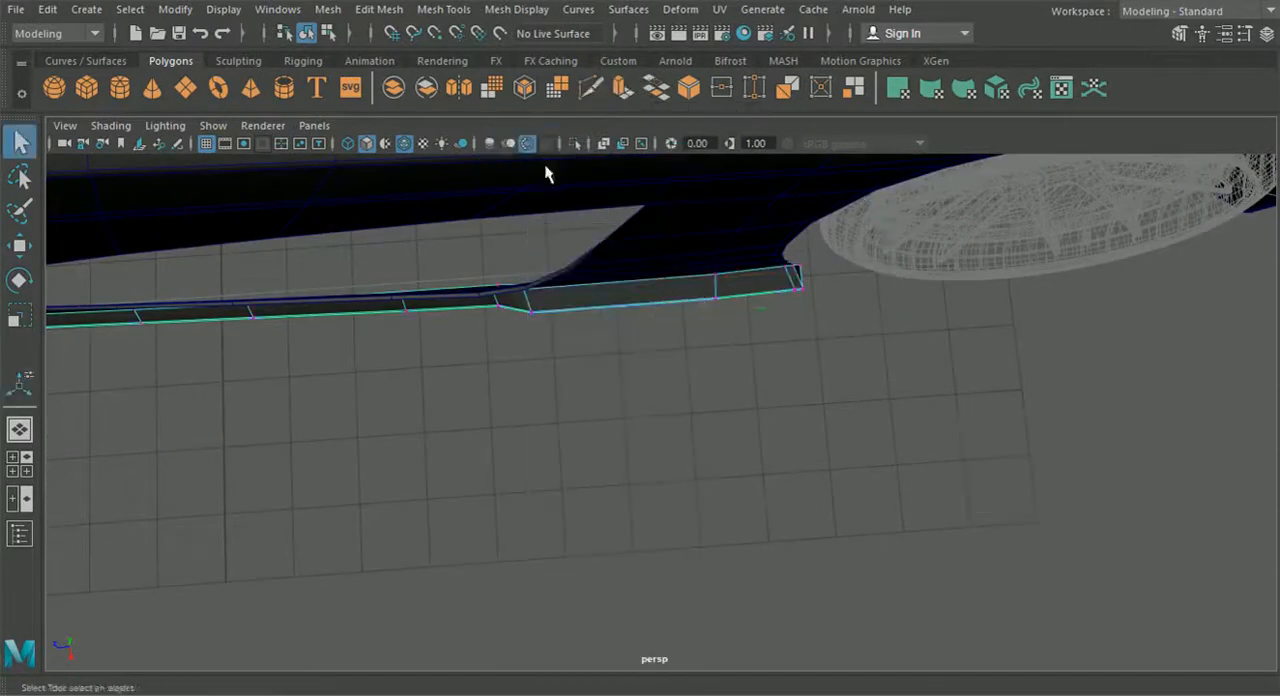
alt+middle_drag(720, 346, 638, 434)
scroll(640, 434, up, 8)
alt+middle_drag(724, 404, 660, 485)
drag(679, 460, 686, 441)
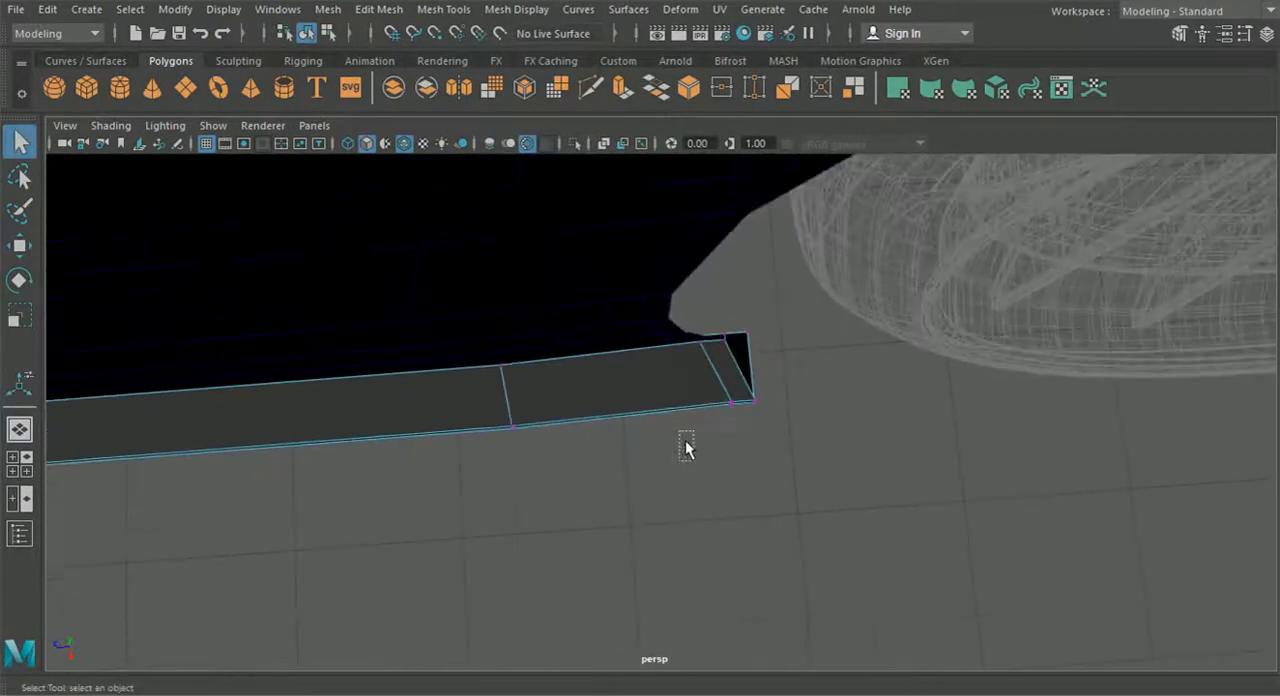
click(30, 250)
scroll(742, 446, up, 2)
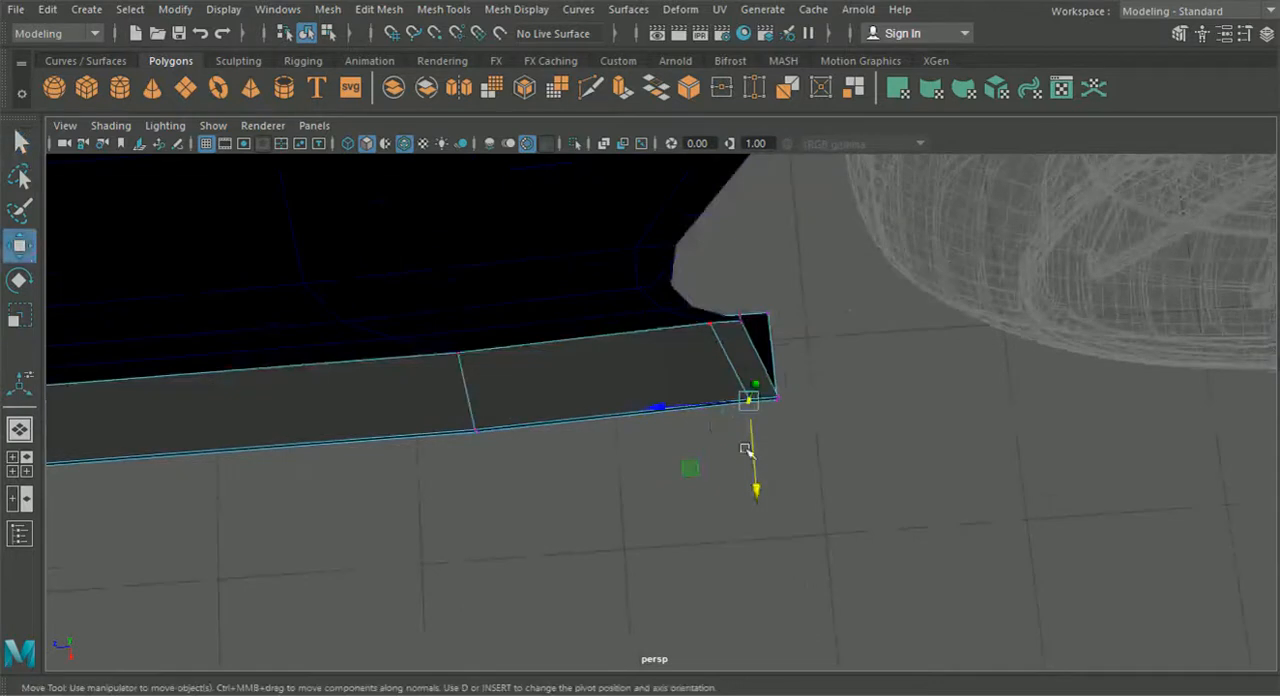
drag(757, 493, 756, 497)
click(475, 431)
drag(480, 514, 481, 520)
- Adjust the next bottom vertices toward the front sideways to smooth the kink in the sill's rear lower edge
scroll(530, 506, down, 4)
scroll(560, 508, up, 2)
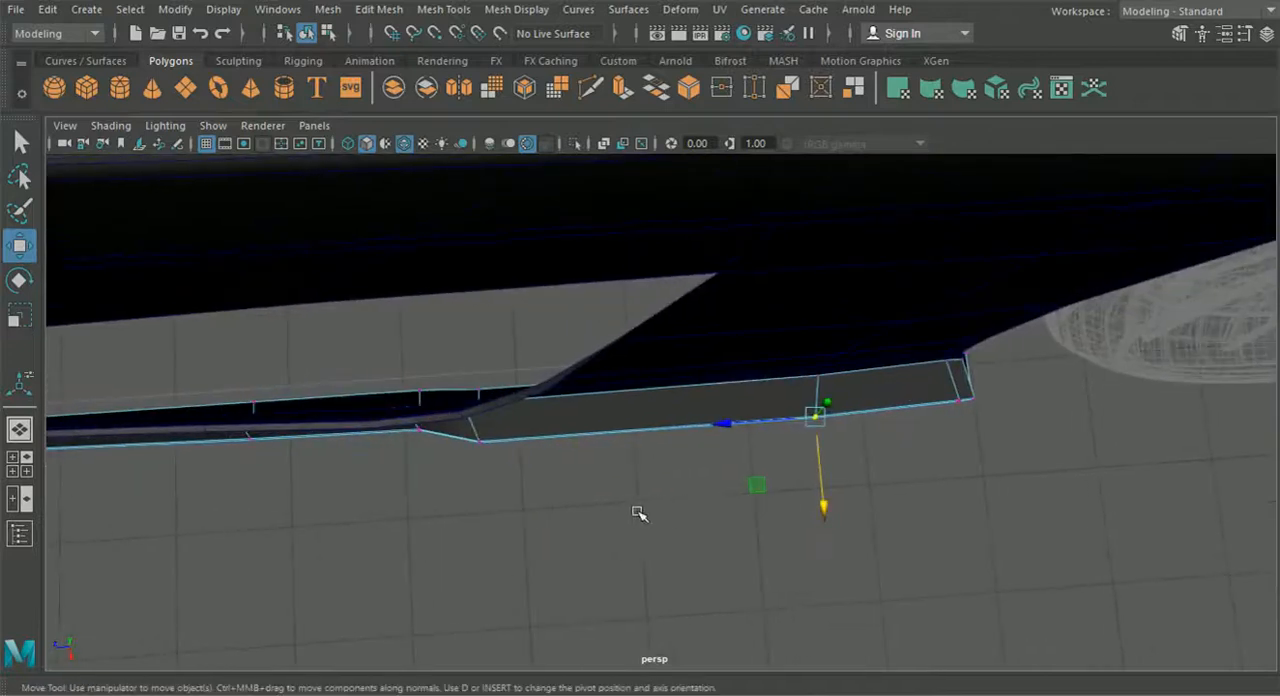
scroll(750, 520, up, 2)
drag(904, 510, 908, 519)
alt+drag(1072, 498, 857, 514)
alt+middle_drag(857, 514, 787, 512)
drag(795, 422, 794, 421)
drag(808, 506, 595, 412)
click(740, 488)
- Return the sill to object mode and check its shape and fit against the whole car body
scroll(829, 503, down, 4)
click(308, 34)
click(384, 348)
scroll(384, 350, down, 6)
alt+drag(417, 386, 560, 394)
scroll(563, 397, down, 5)
alt+drag(909, 411, 789, 434)
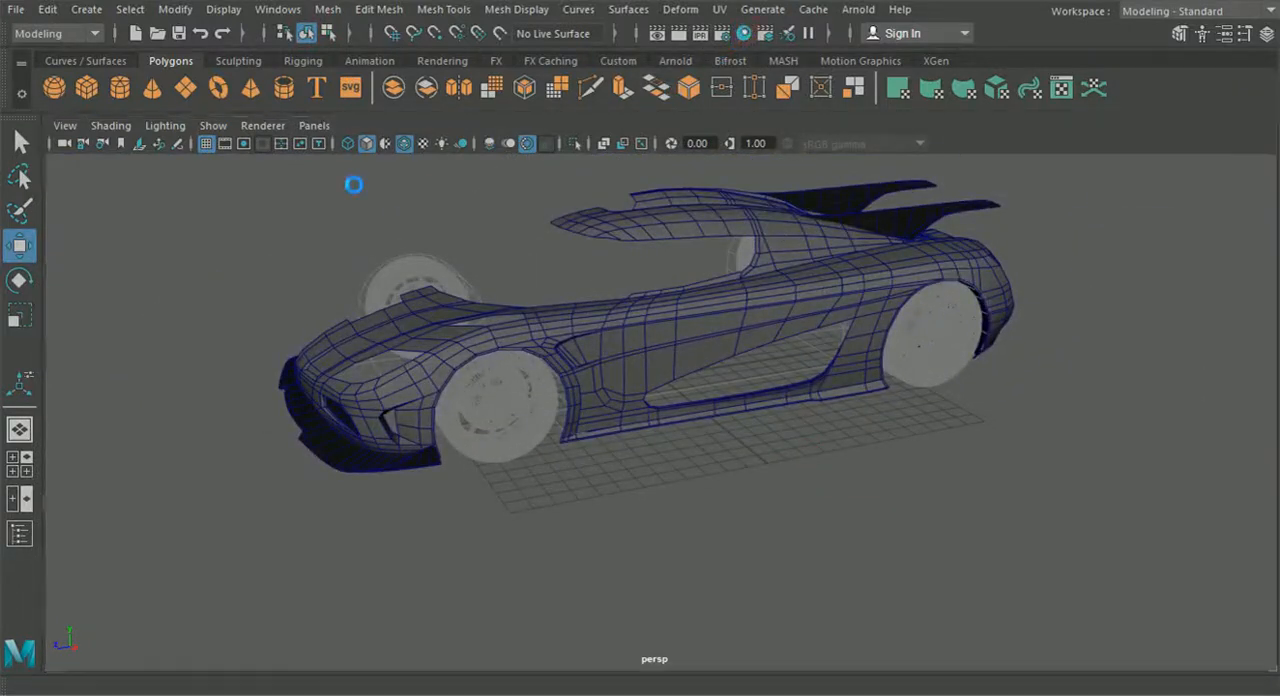
click(836, 397)
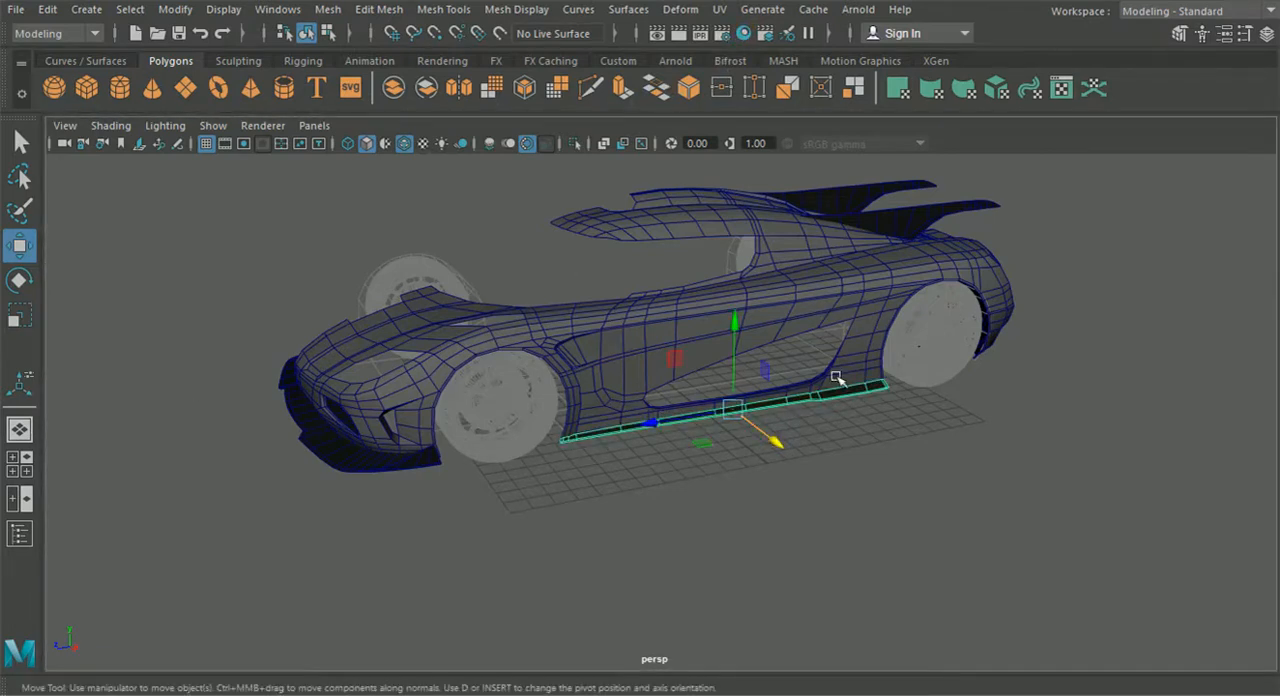
click(890, 442)
- Examine the car from the front and rear, including the panel between the rear fins
alt+drag(229, 194, 297, 382)
scroll(554, 405, down, 2)
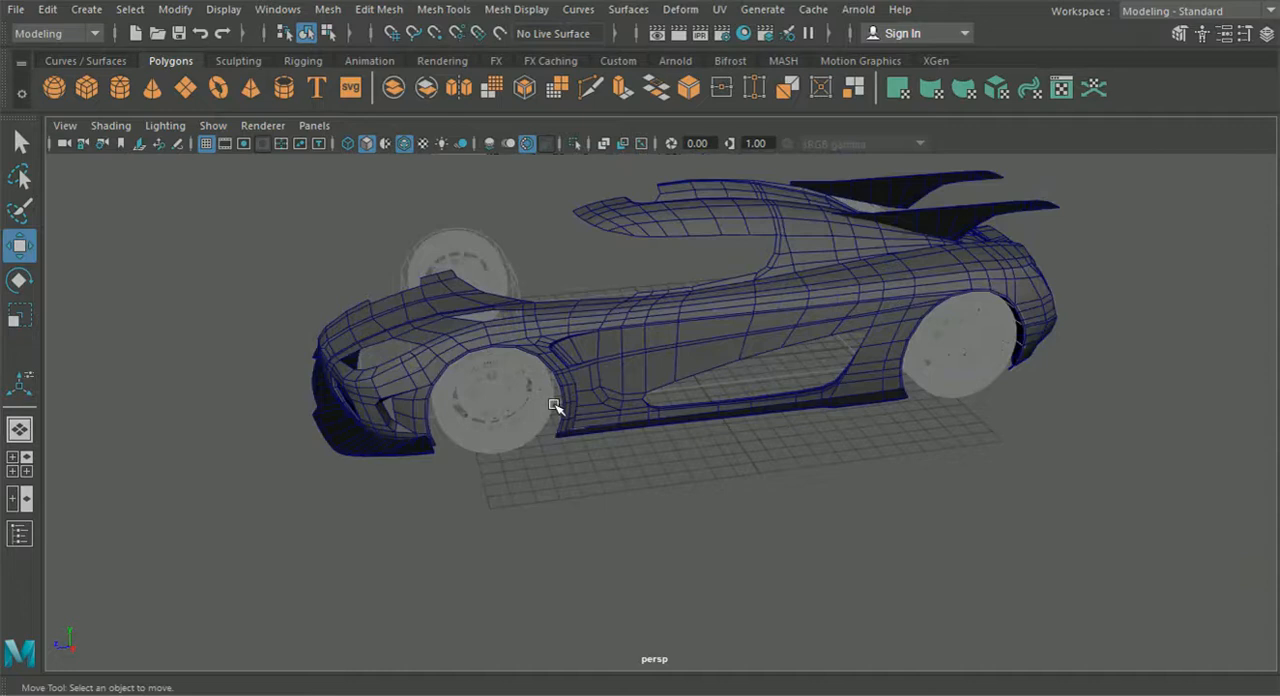
alt+drag(575, 430, 600, 457)
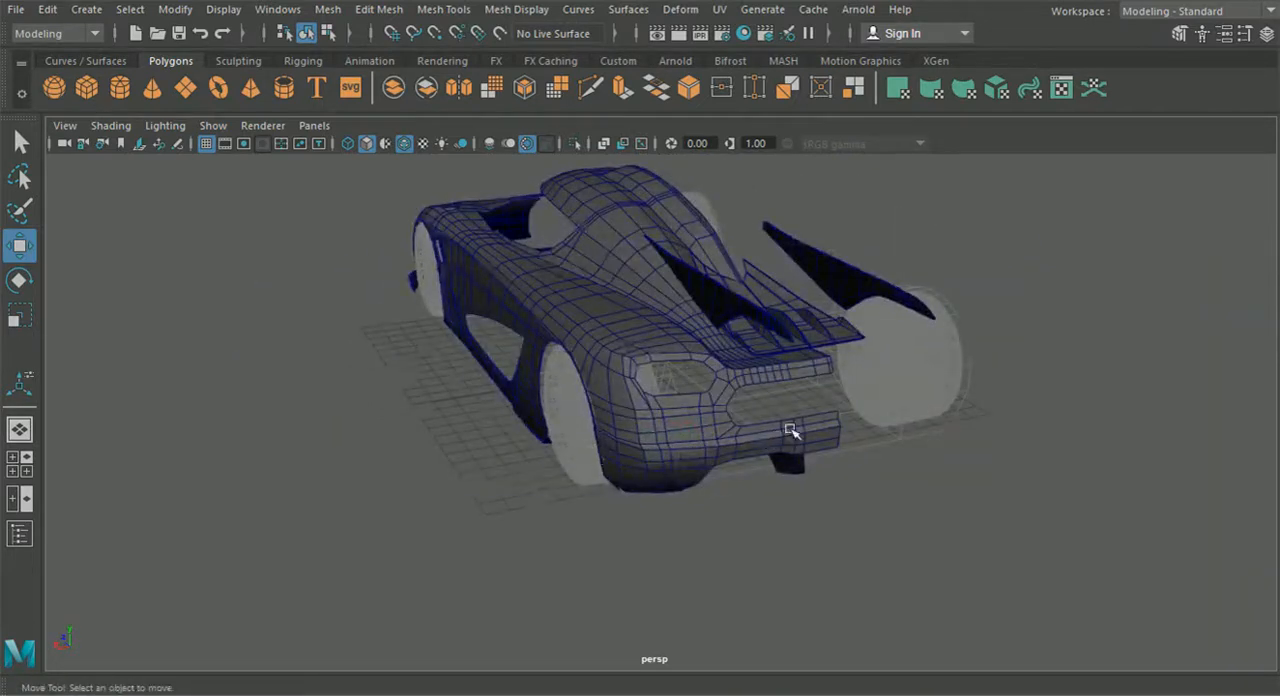
click(826, 328)
alt+drag(818, 378, 768, 388)
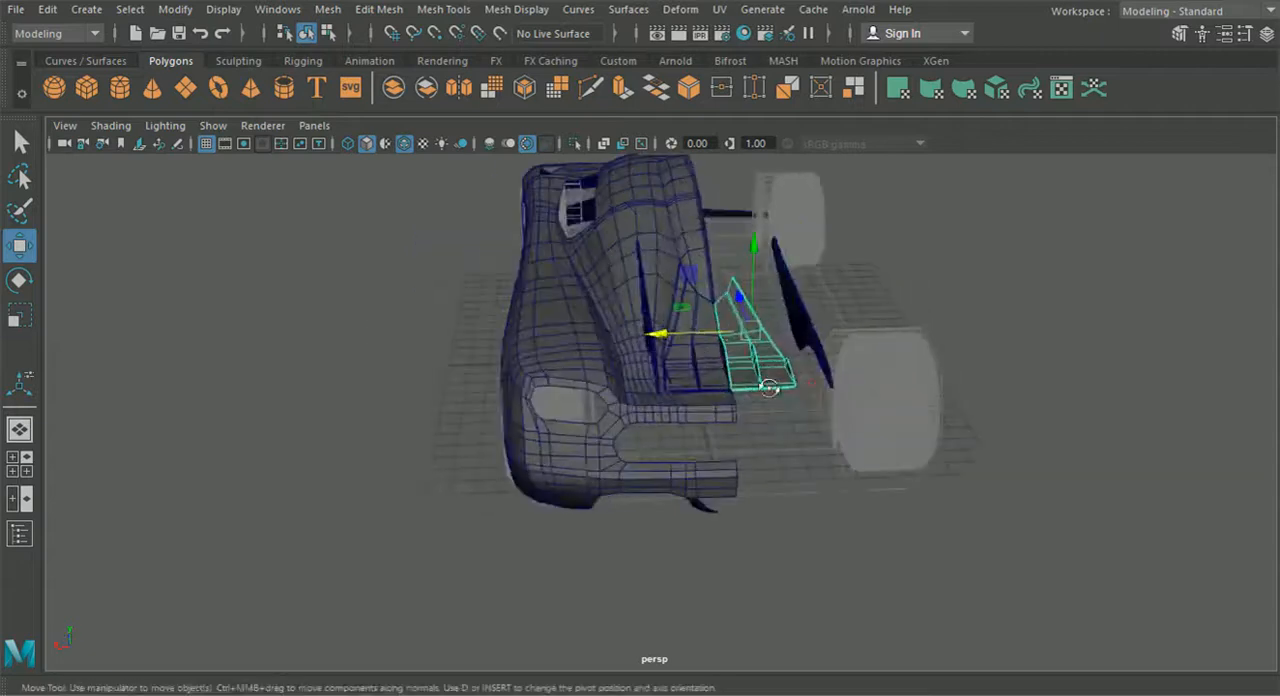
shift+click(716, 370)
click(780, 466)
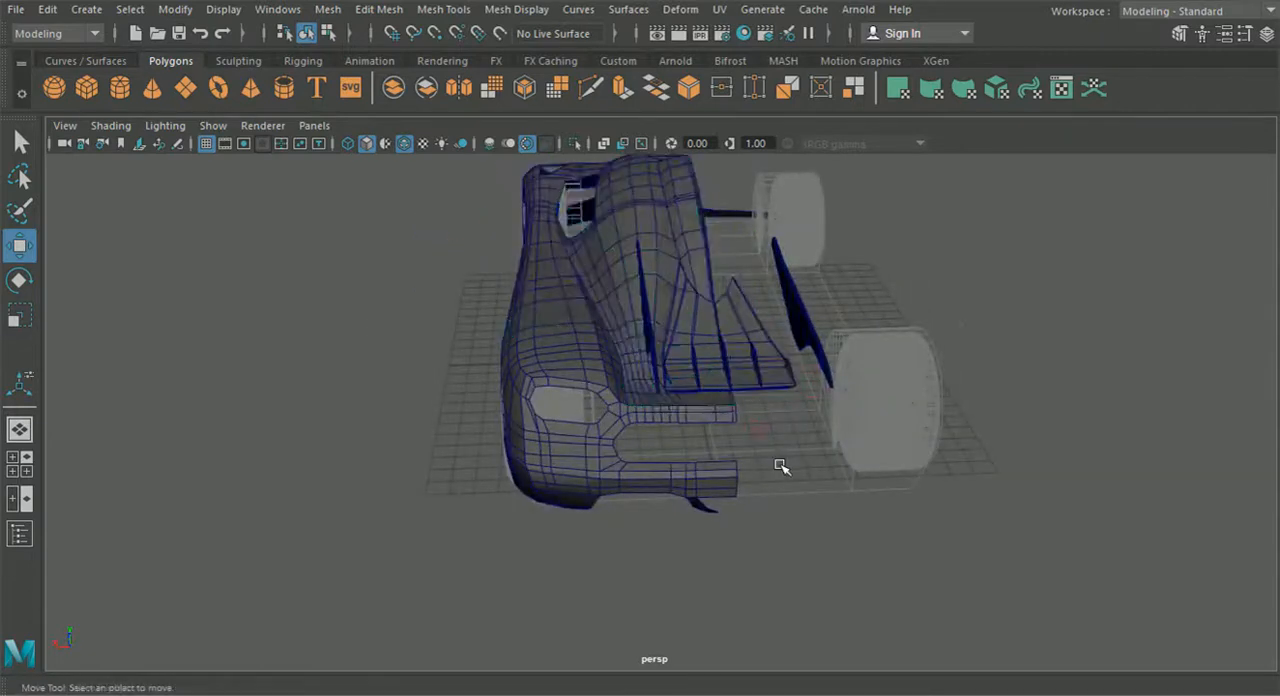
- Examine the louvre panel between the rear fins, the car's side profile and the area under the rear bumper
scroll(780, 466, up, 5)
alt+middle_drag(780, 466, 646, 551)
click(572, 474)
shift+click(668, 465)
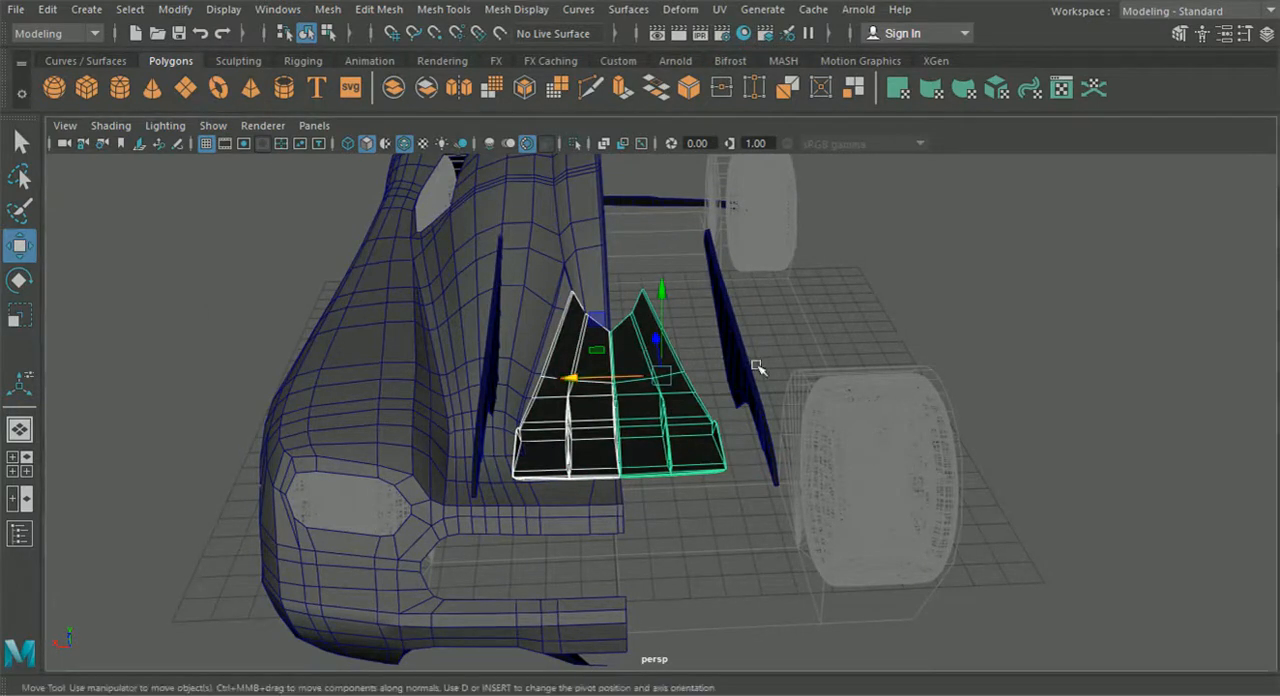
alt+drag(849, 331, 781, 418)
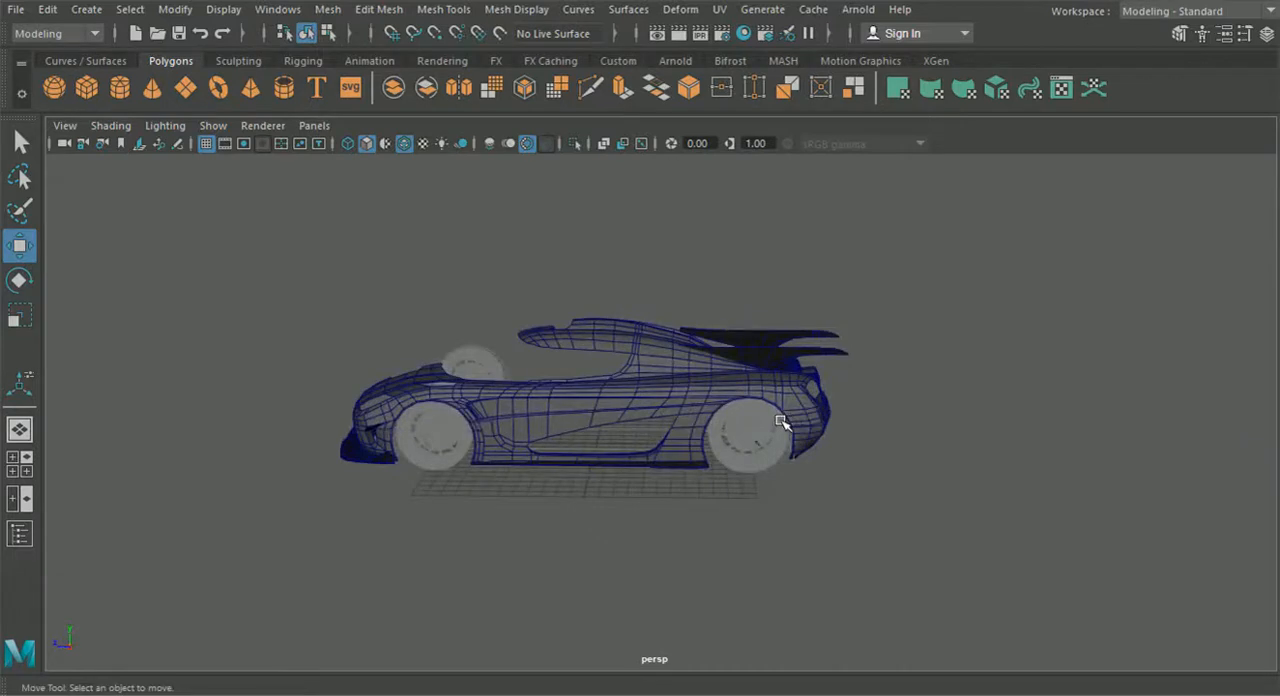
scroll(781, 422, up, 3)
scroll(573, 438, up, 3)
alt+drag(583, 406, 450, 478)
click(441, 386)
alt+drag(441, 386, 634, 420)
click(417, 503)
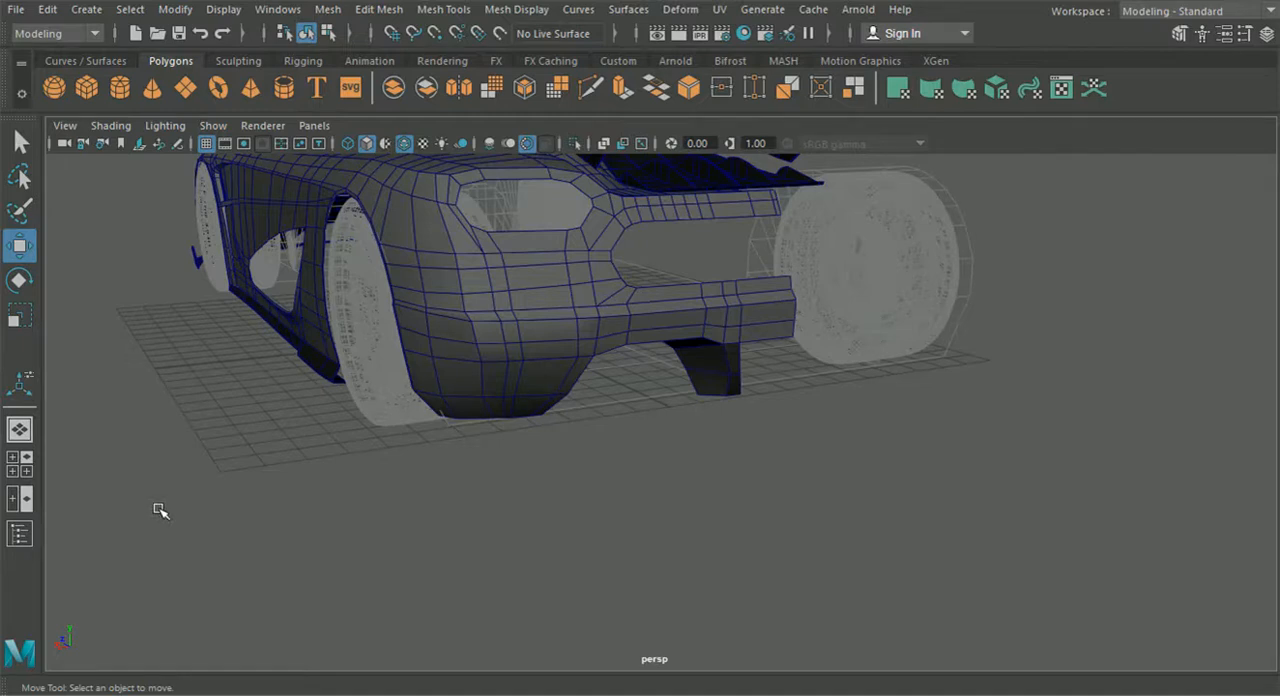
- Create a polygon plane and place it behind the rear bumper, at about X 3.8 and Z -17.5
click(187, 90)
scroll(729, 419, down, 3)
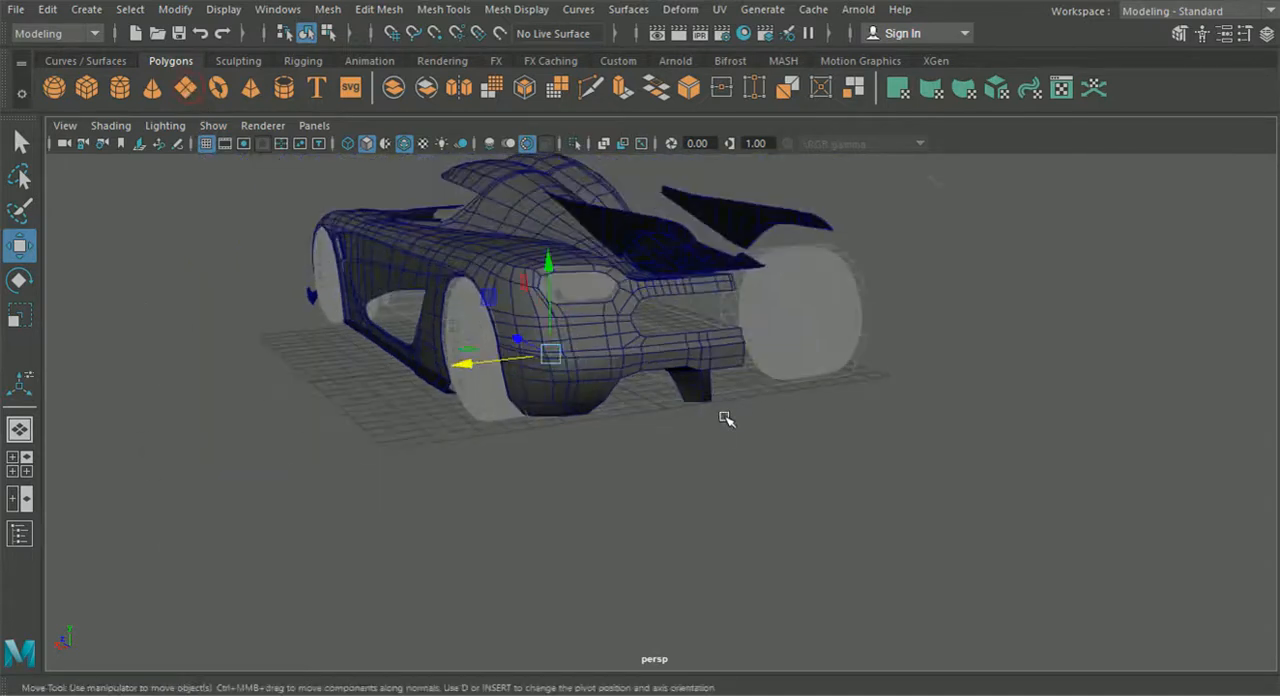
alt+drag(720, 440, 484, 455)
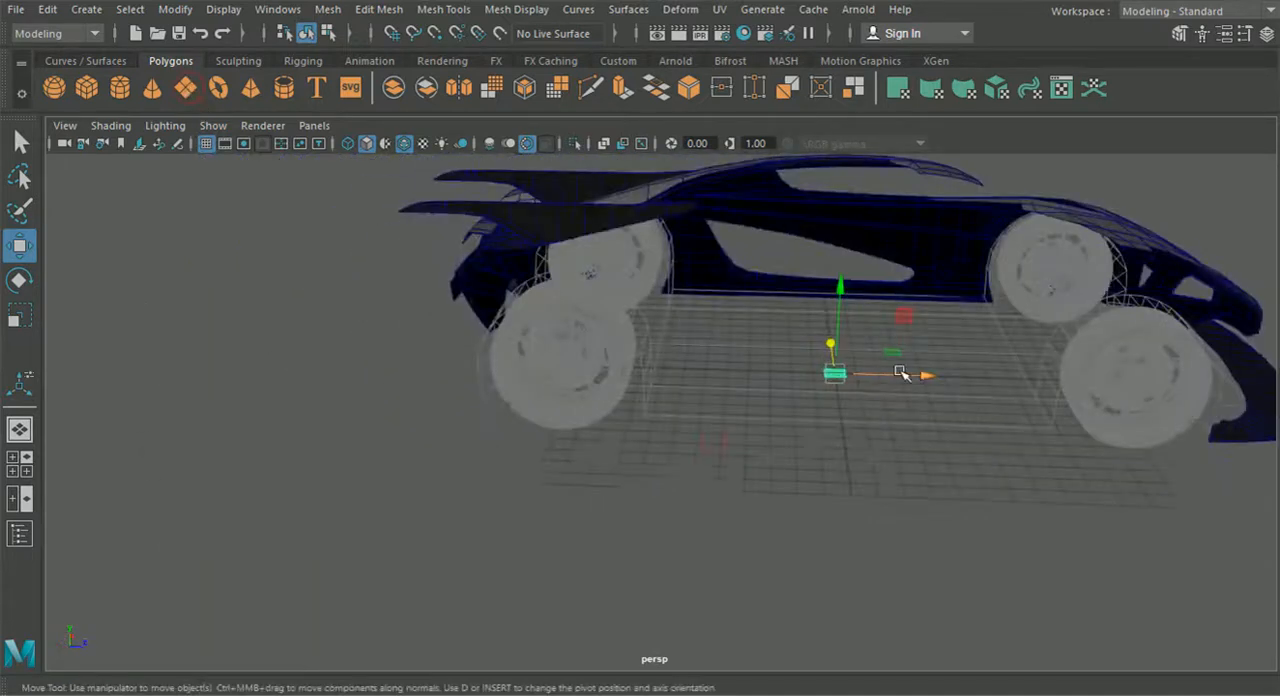
drag(903, 371, 380, 397)
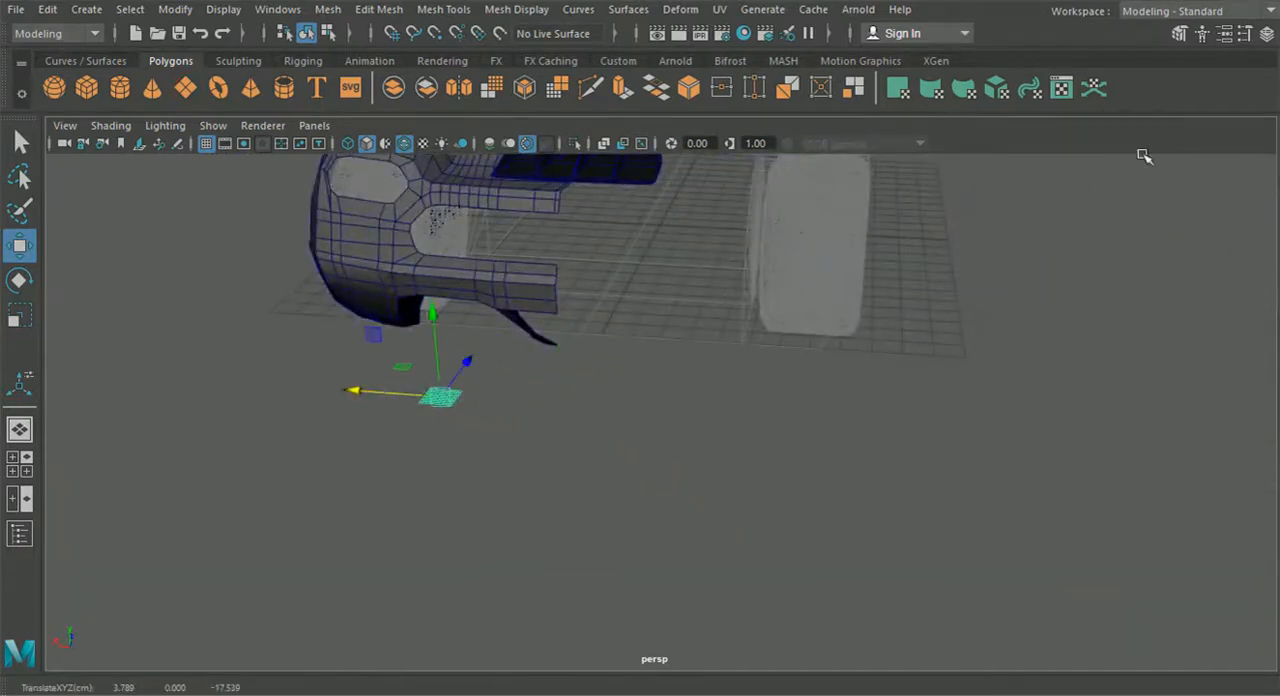
- Reduce the new plane's width and height subdivisions so that it consists of a single face
click(1266, 36)
scroll(1175, 340, down, 5)
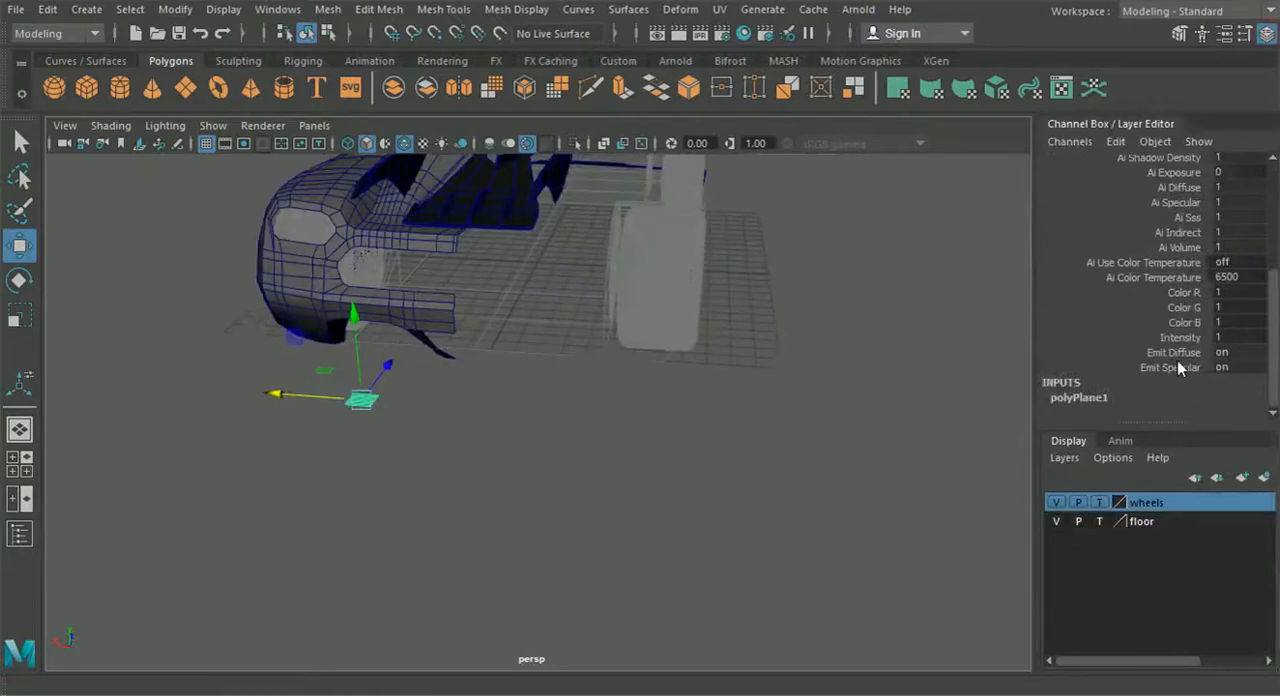
click(1075, 400)
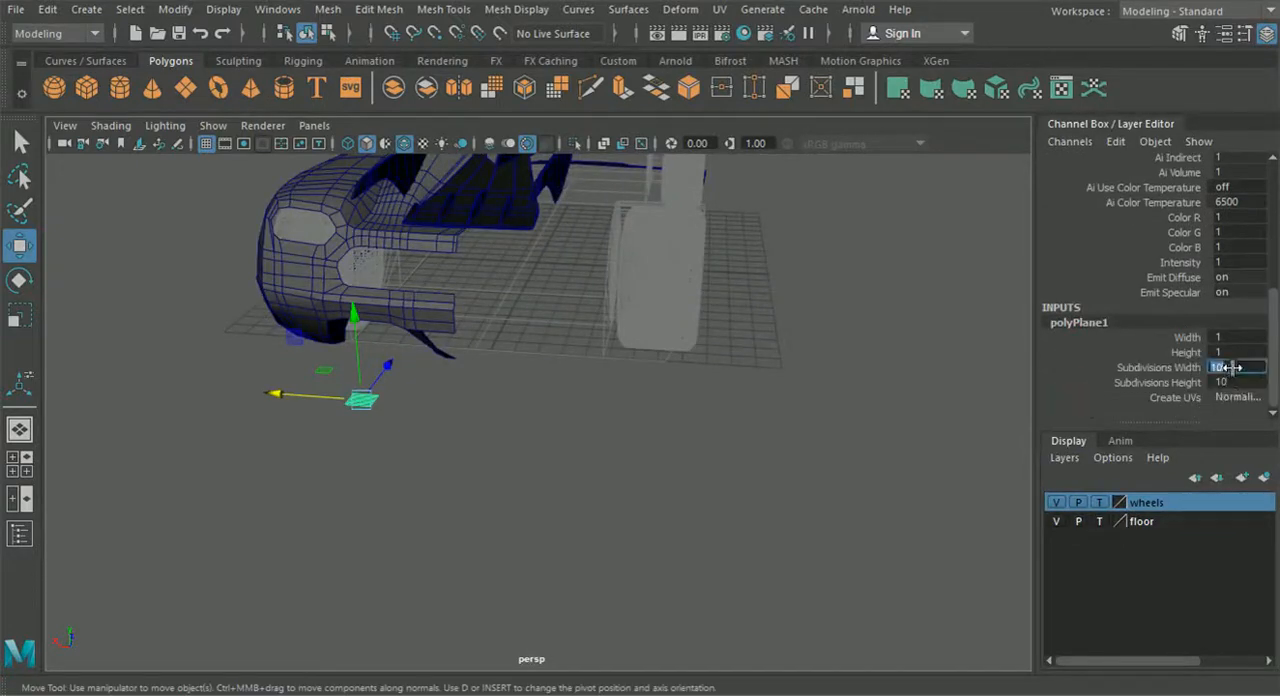
scroll(1131, 315, up, 6)
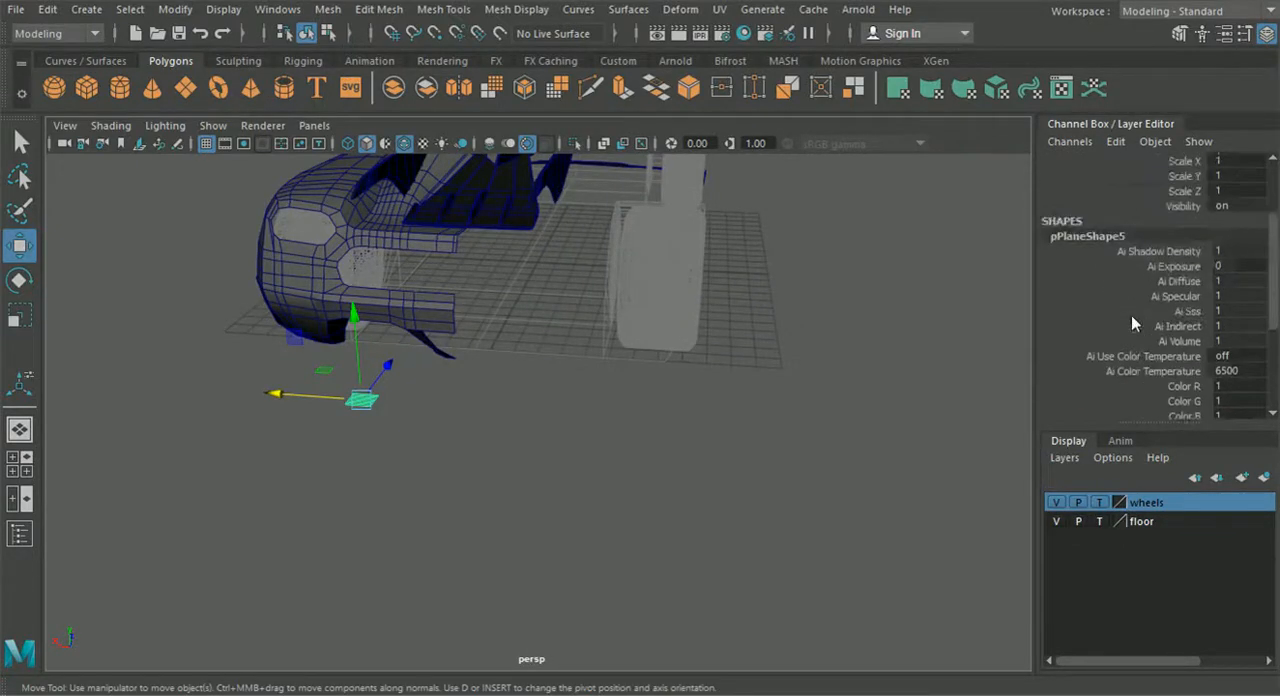
- Stand the plane upright facing rearward by setting its X rotation to -90
click(19, 280)
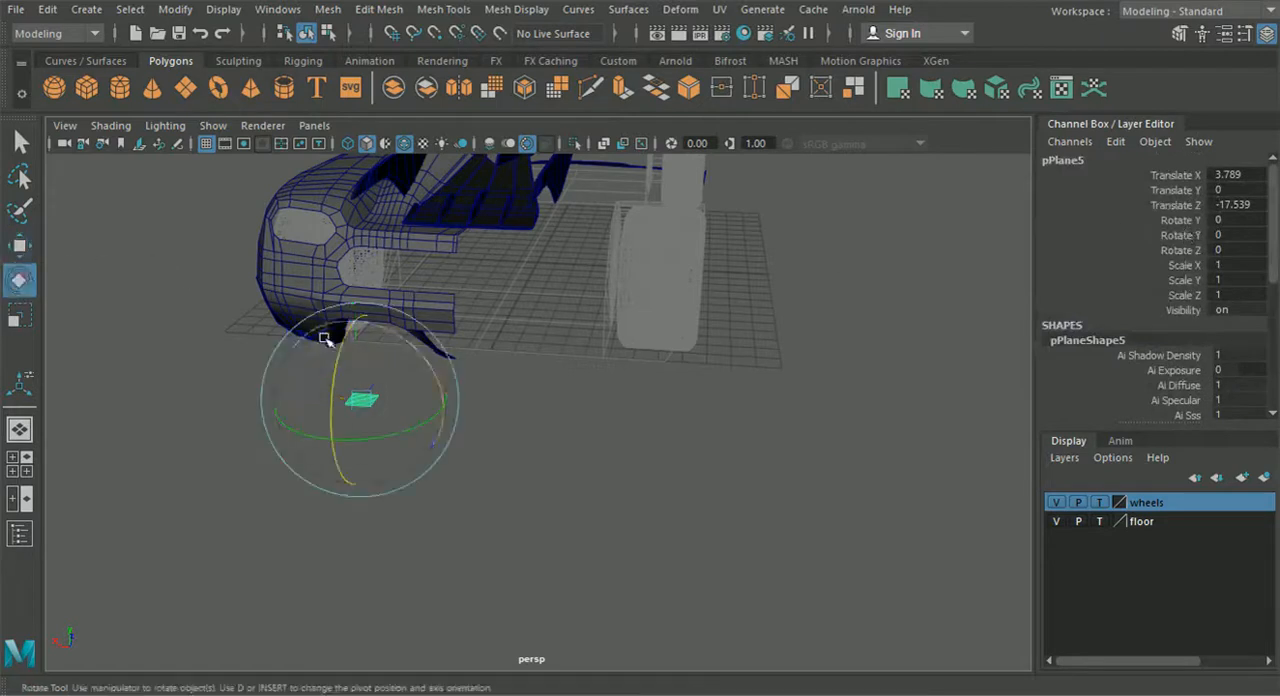
drag(343, 349, 329, 410)
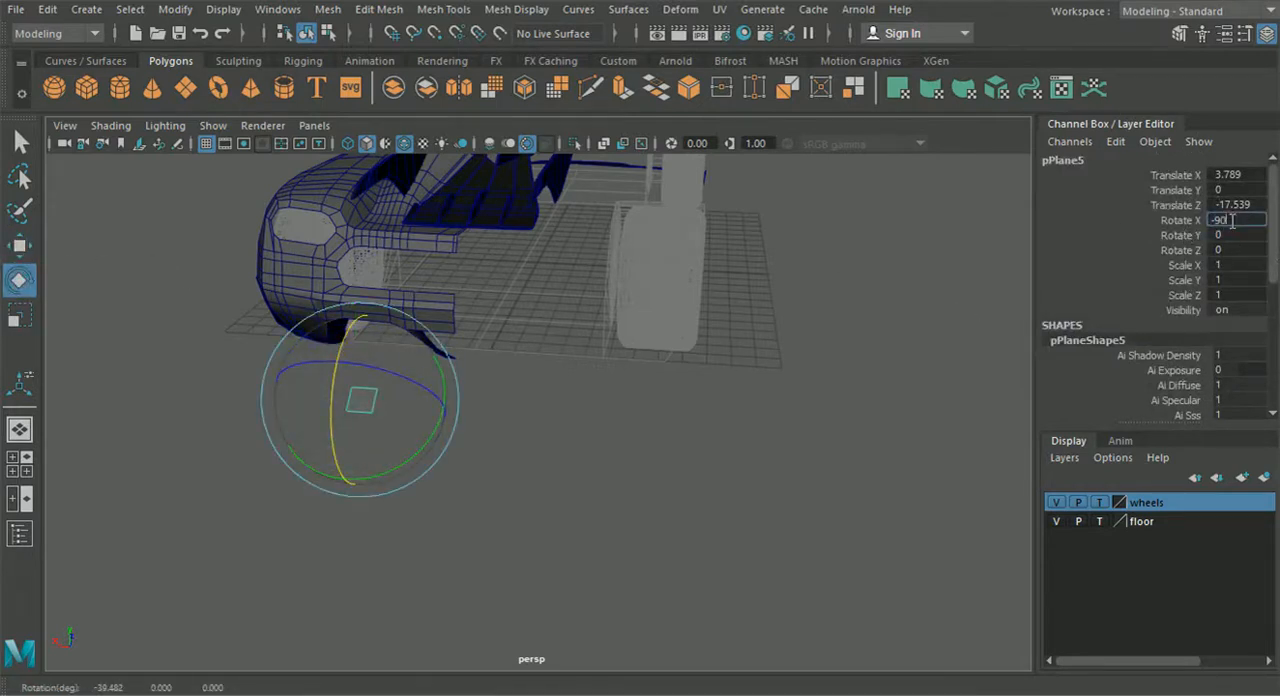
click(1232, 220)
text(-90)
key(Return)
click(1242, 35)
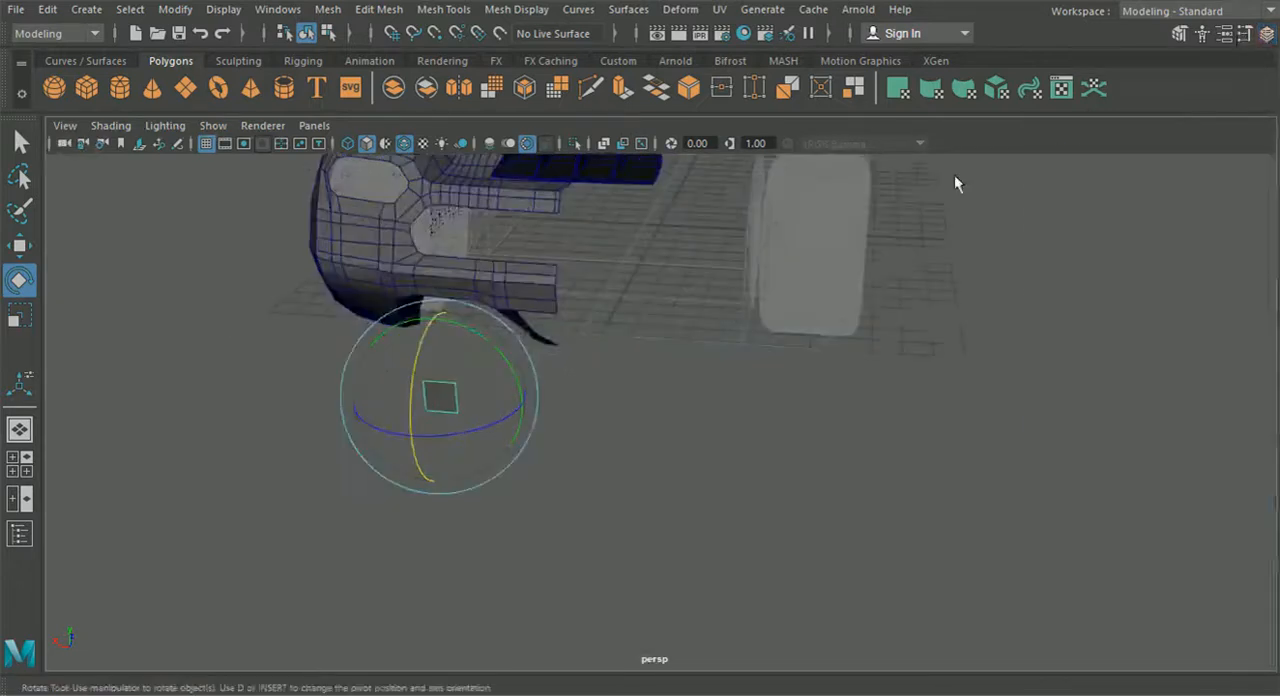
- Move the plane sideways toward the car's centre and raise it to the opening under the rear bumper
click(19, 245)
alt+drag(290, 373, 390, 357)
drag(477, 328, 478, 238)
- Replace the front view with the back1 orthographic view in the four-view layout, showing the car's rear reference
click(27, 462)
click(314, 405)
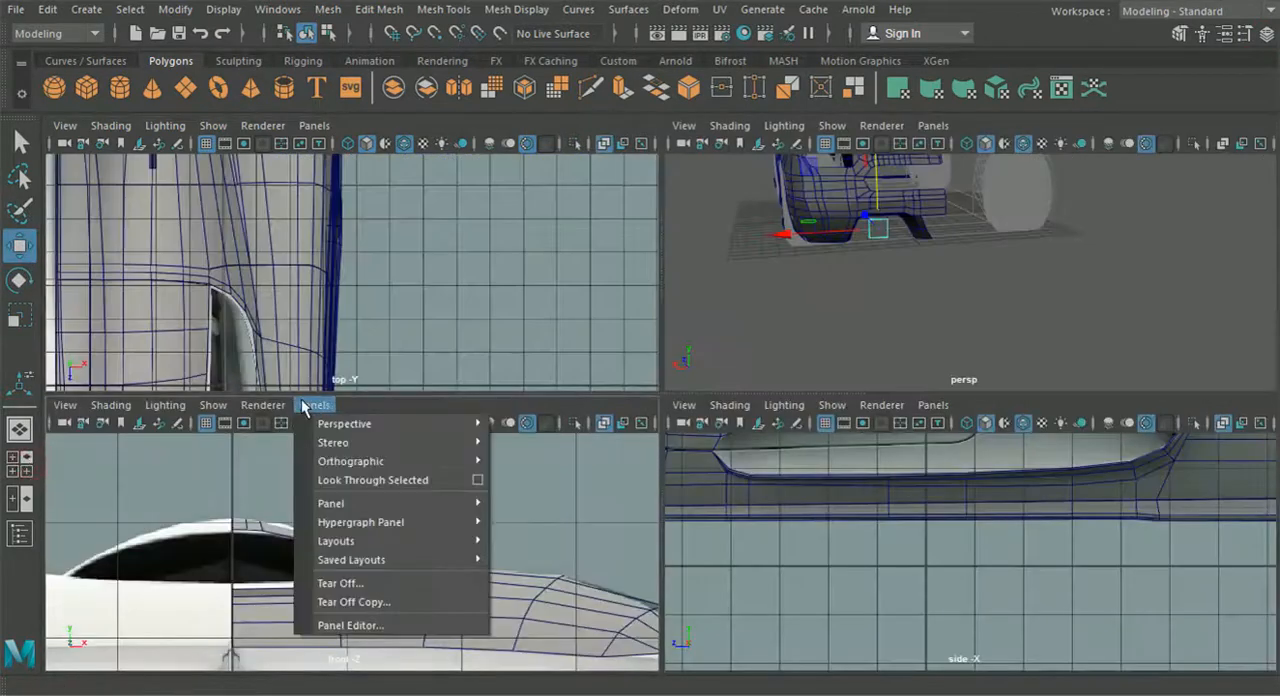
mouse_move(350, 461)
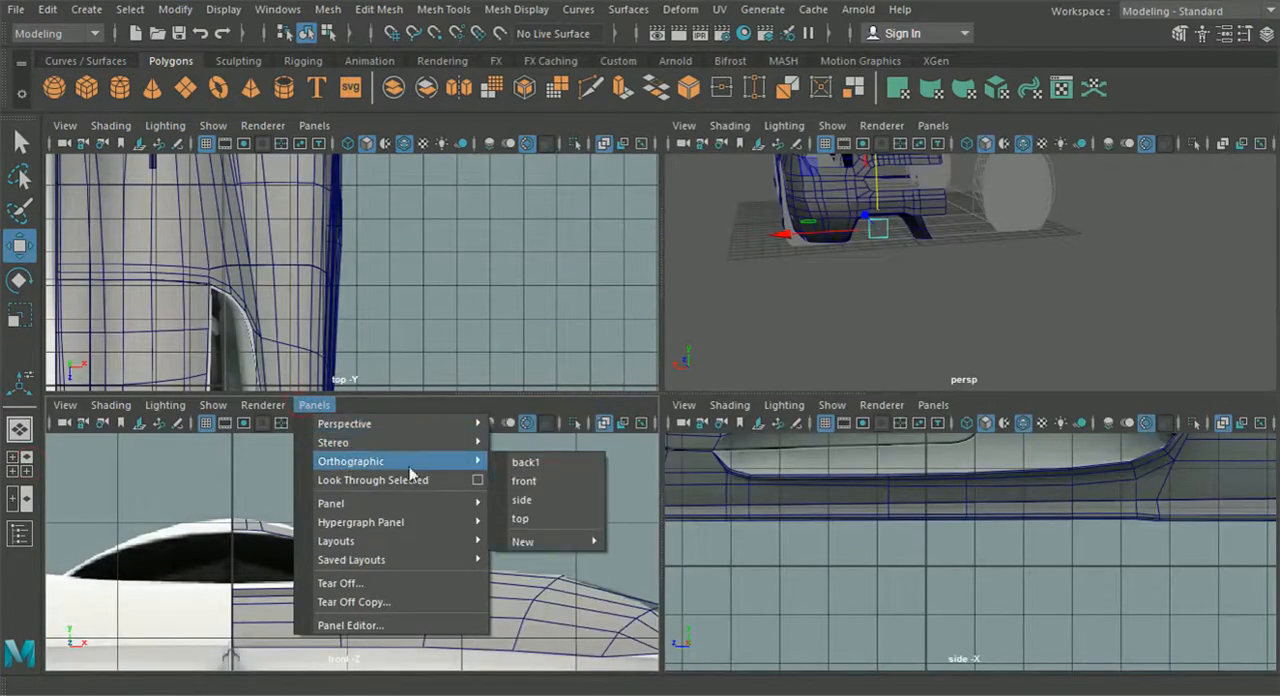
click(533, 460)
key(space)
scroll(414, 553, down, 10)
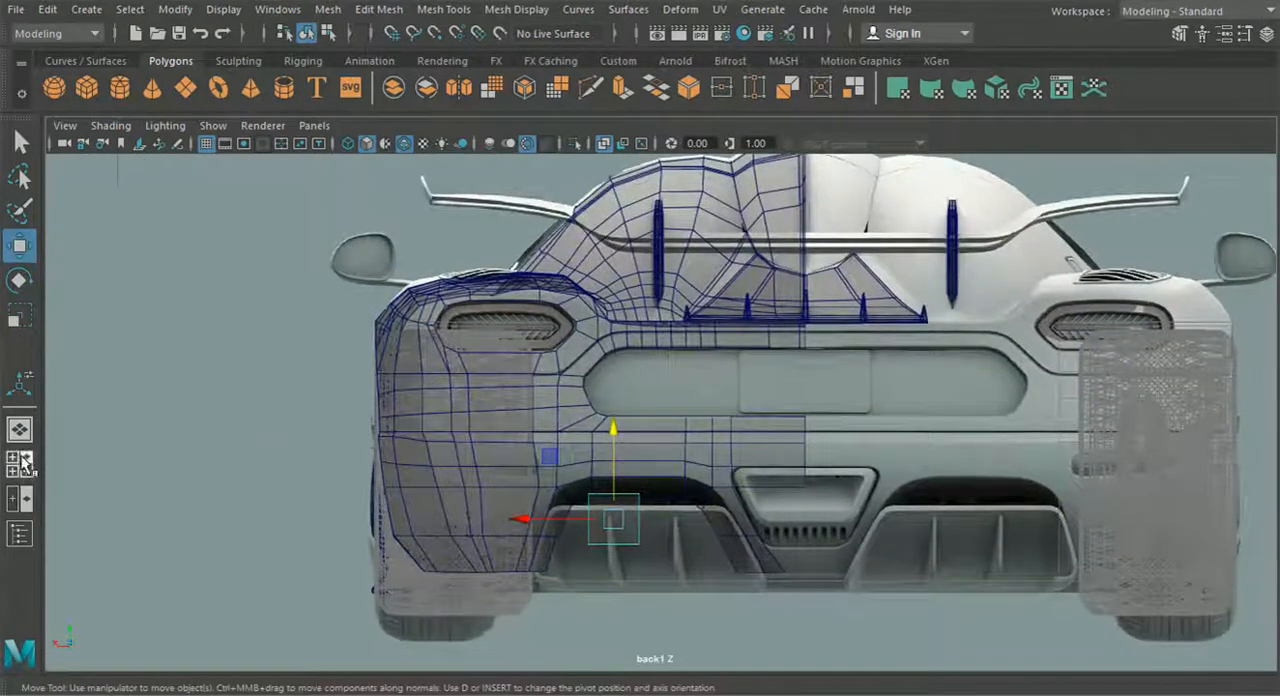
click(25, 462)
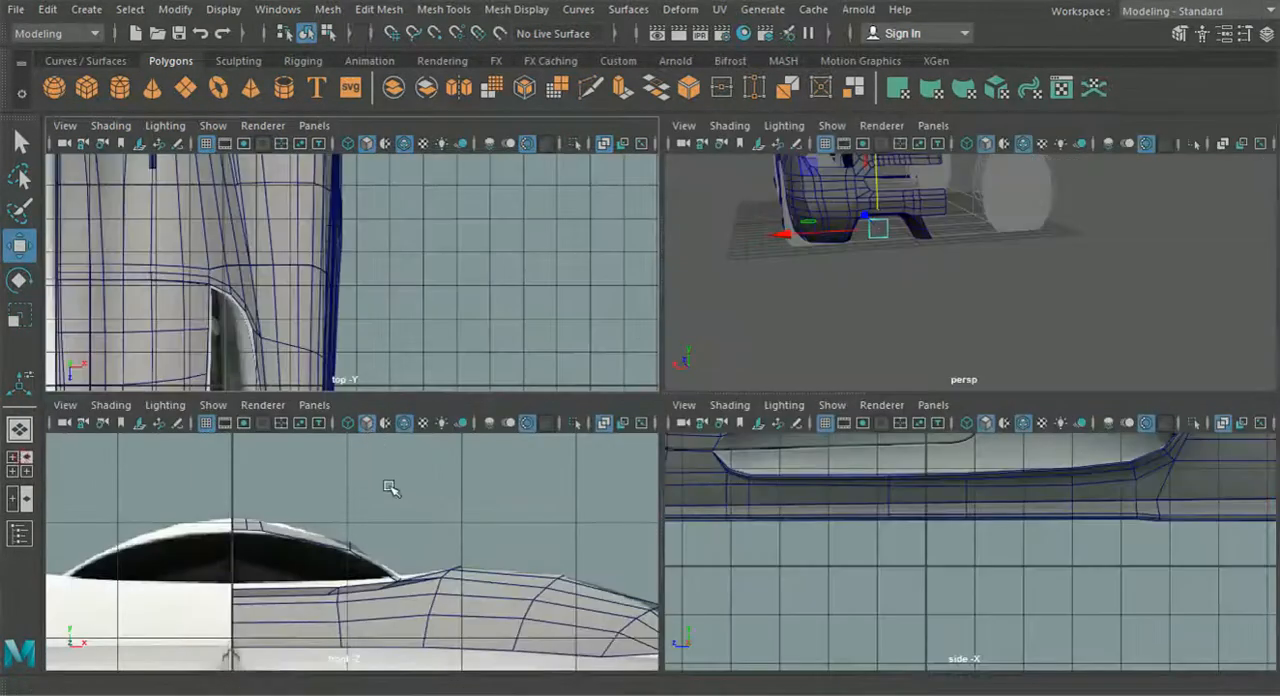
click(314, 405)
mouse_move(475, 466)
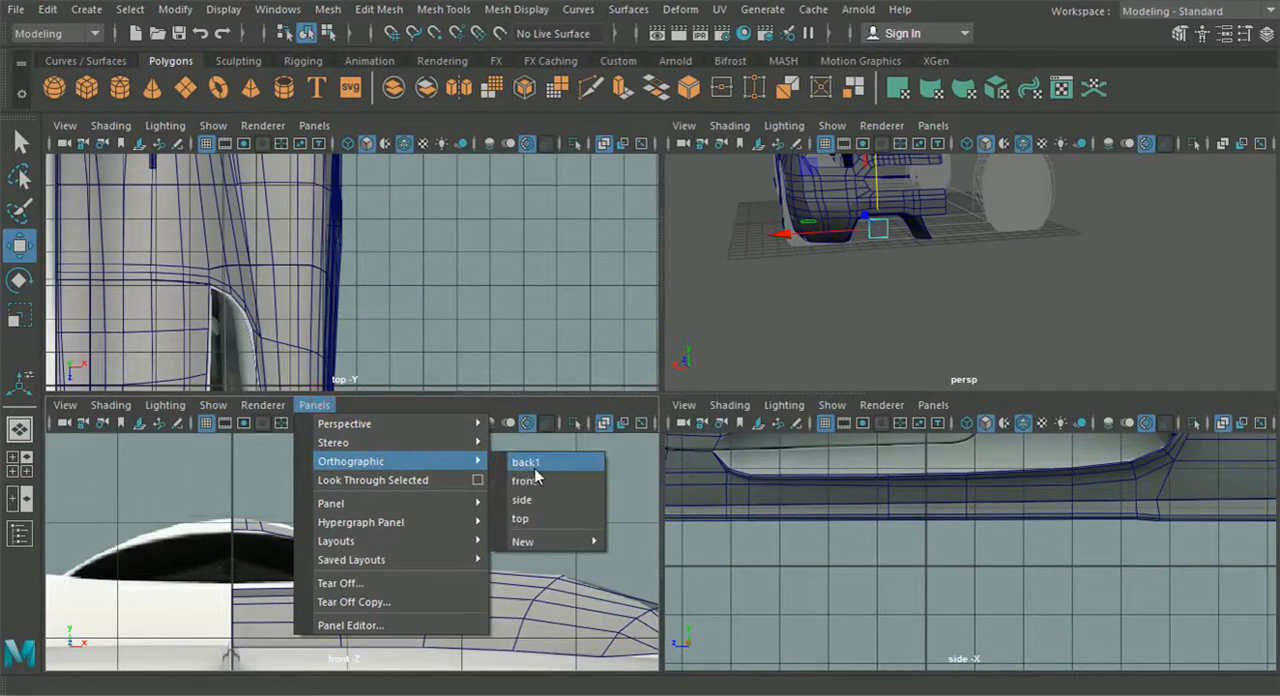
click(520, 462)
scroll(766, 528, down, 5)
- Move the plane outward and down onto the outer wall of the rear diffuser in the back view
alt+middle_drag(884, 567, 640, 572)
scroll(922, 535, up, 3)
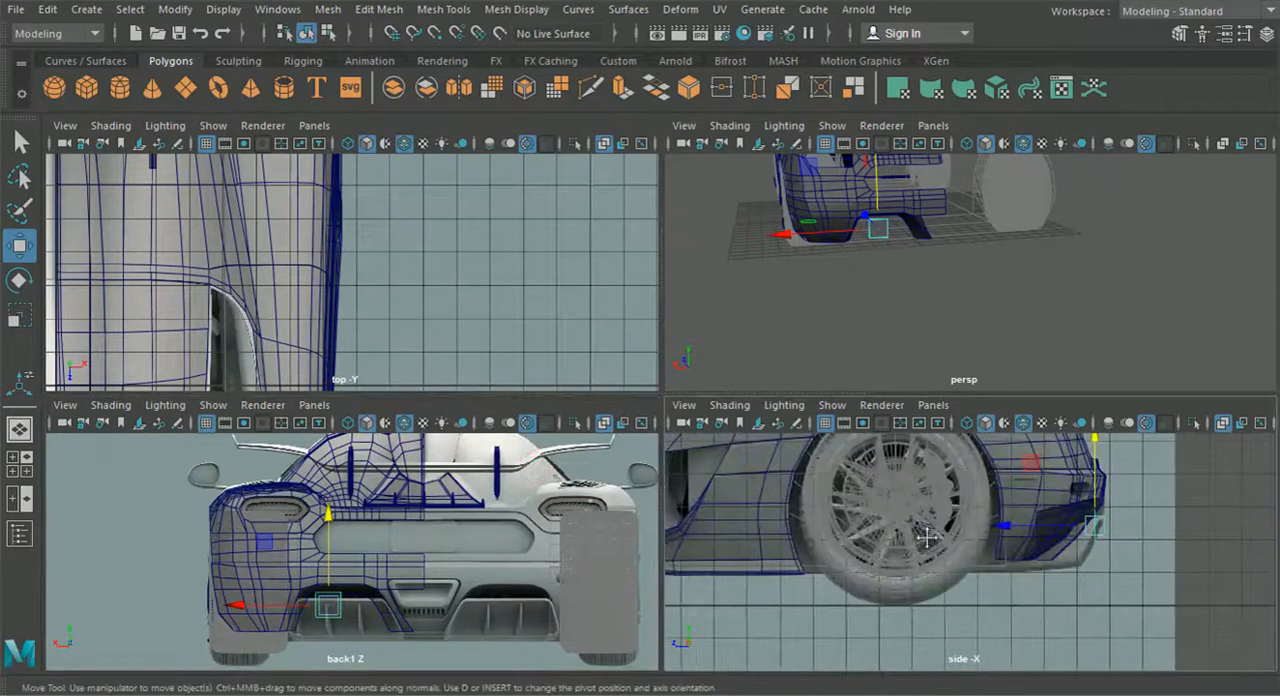
alt+middle_drag(982, 535, 951, 540)
scroll(918, 545, down, 1)
alt+drag(800, 330, 920, 320)
scroll(922, 330, up, 5)
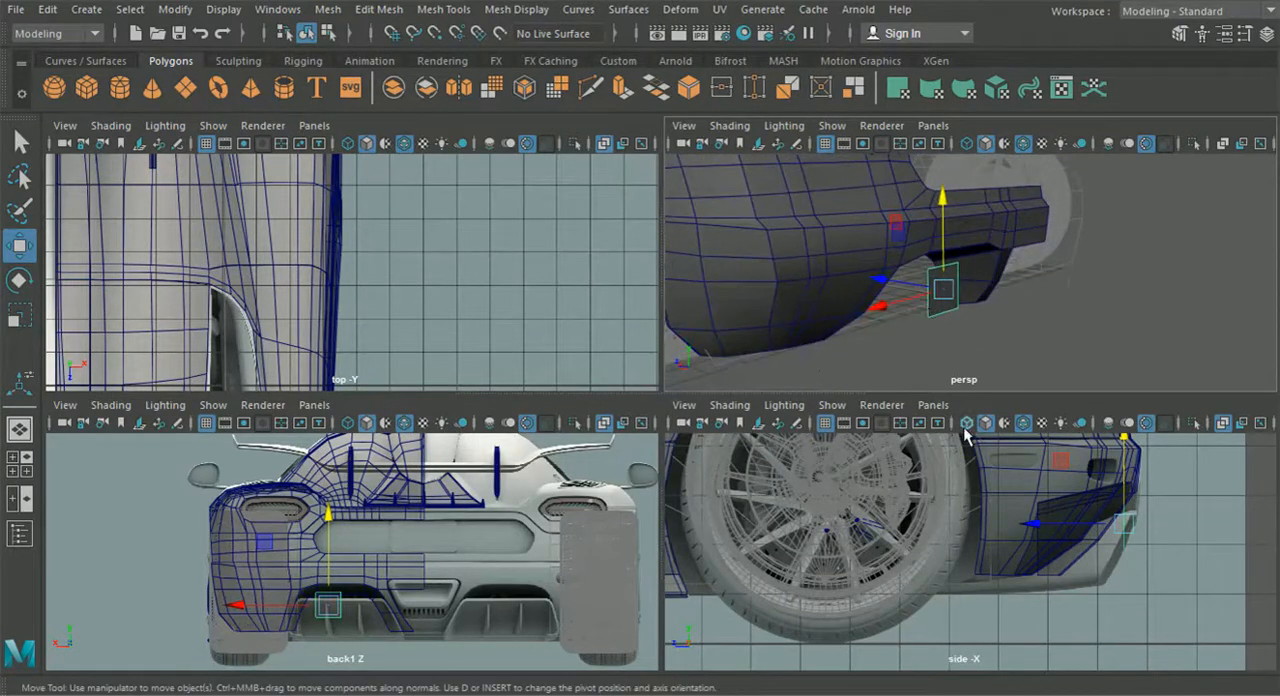
alt+middle_drag(1090, 520, 983, 553)
scroll(1046, 549, up, 5)
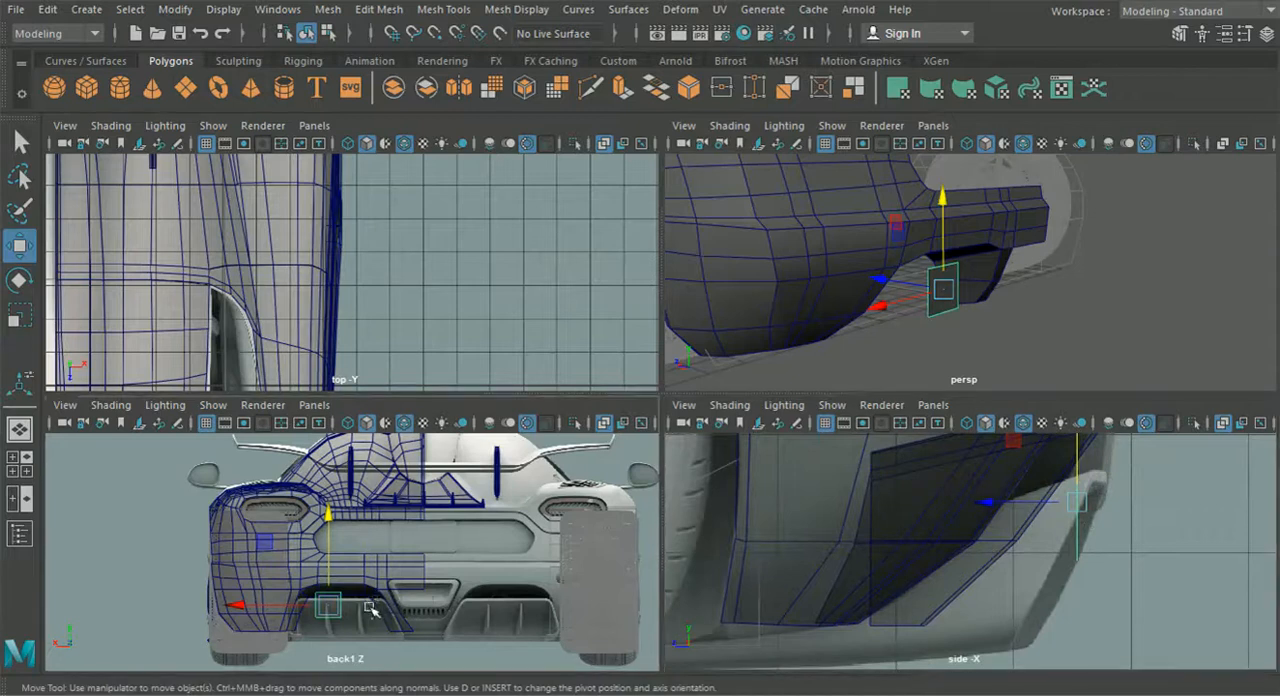
scroll(440, 602, up, 6)
drag(381, 543, 283, 570)
alt+middle_drag(283, 570, 338, 563)
scroll(347, 576, up, 2)
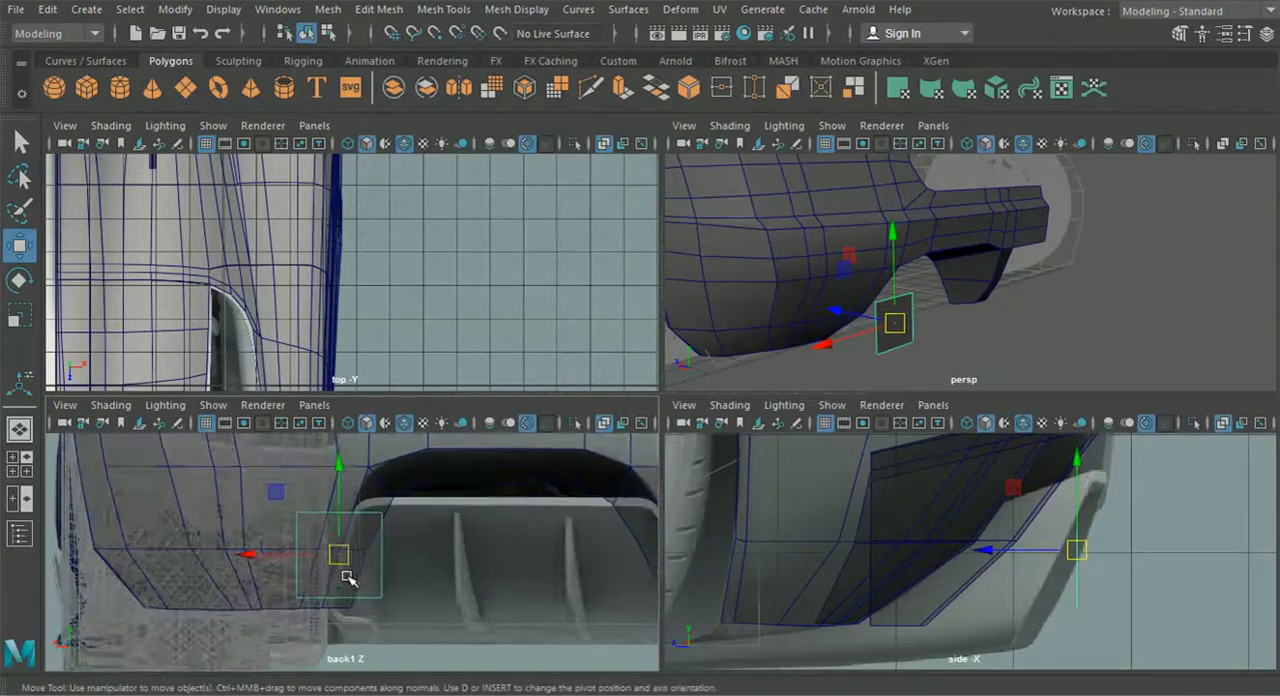
- Move the plane's two top vertices together in vertex mode to match the top of the diffuser's outer wall
scroll(347, 577, up, 4)
right_drag(354, 488, 256, 143)
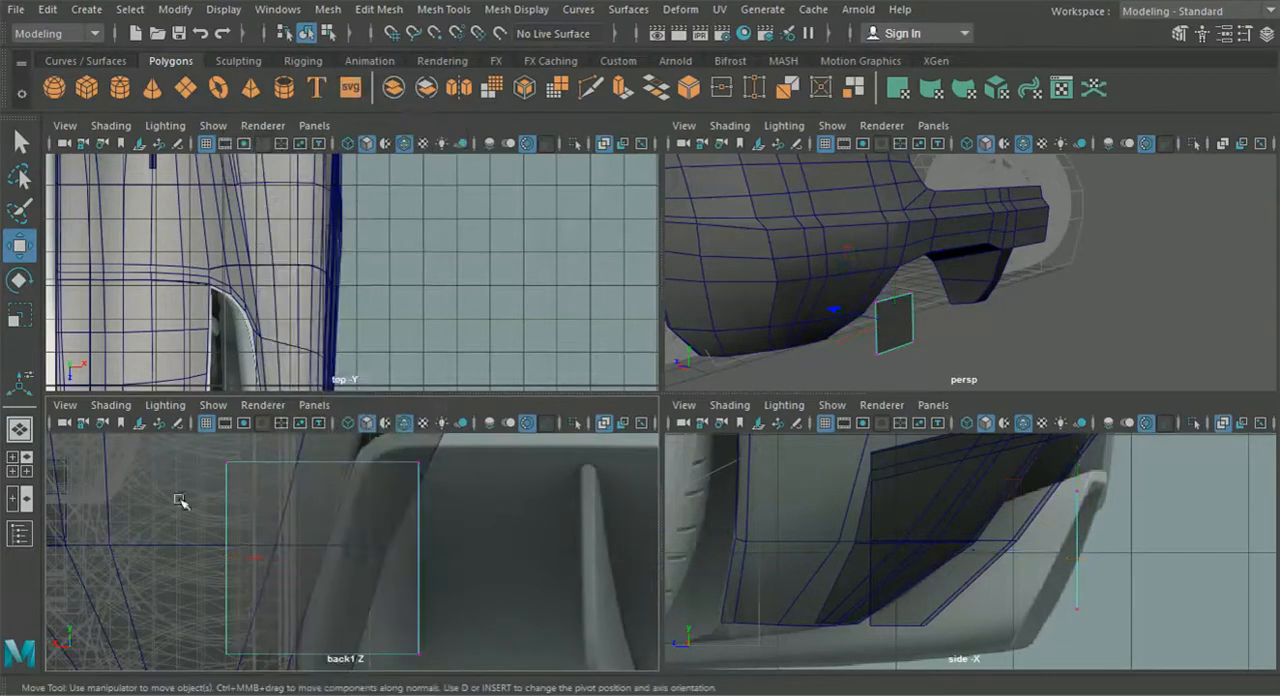
drag(277, 497, 277, 497)
drag(177, 459, 313, 480)
drag(451, 485, 413, 447)
drag(423, 463, 374, 464)
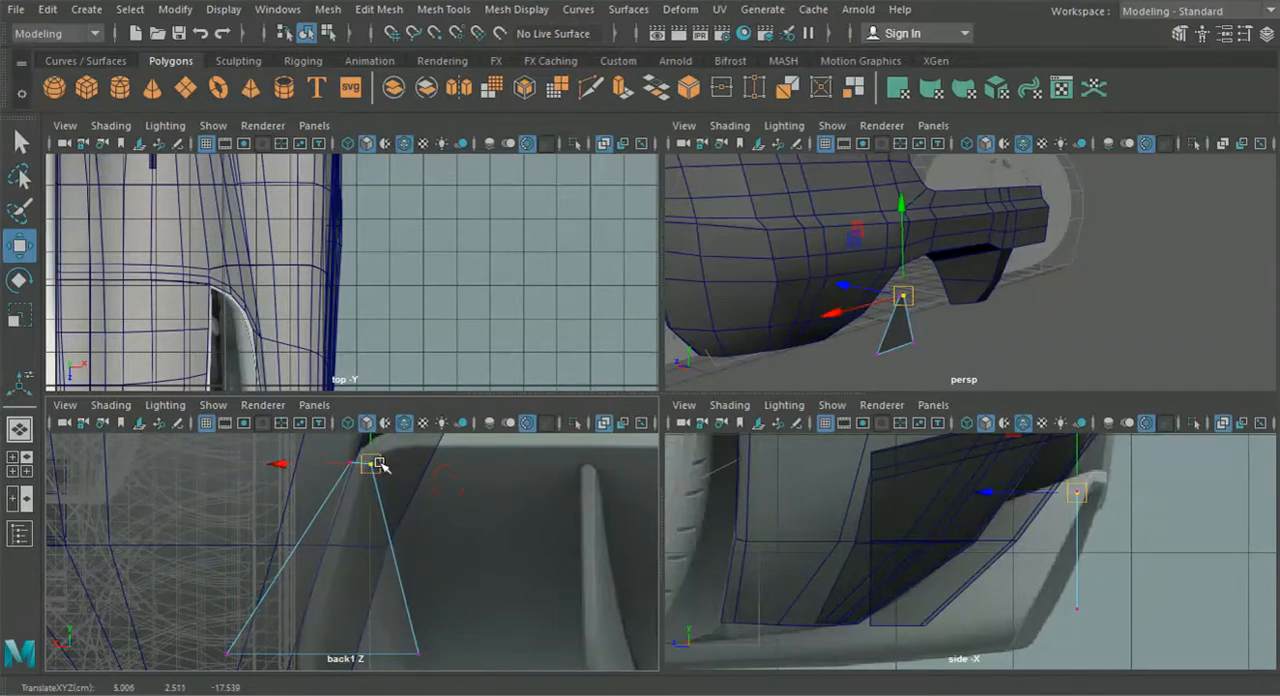
- Bring the plane's bottom vertices together sideways, forming a narrow slanted strip along the diffuser's outer wall
alt+middle_drag(396, 475, 445, 485)
alt+middle_drag(437, 608, 464, 508)
drag(256, 523, 334, 586)
drag(235, 561, 303, 577)
drag(483, 543, 512, 576)
drag(407, 562, 320, 566)
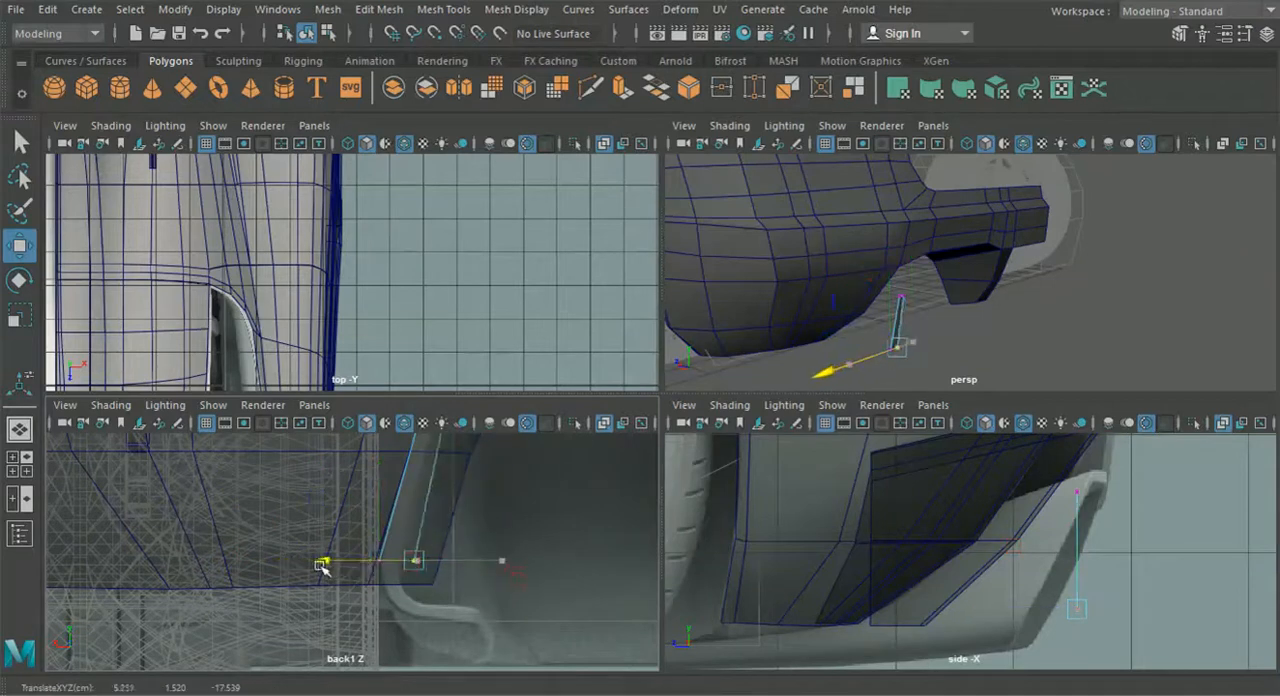
drag(306, 564, 305, 564)
- Fine-tune the strip's bottom vertices sideways to match the thickness of the diffuser's outer wall in the back view
scroll(397, 556, down, 6)
alt+middle_drag(397, 556, 289, 503)
scroll(371, 588, up, 6)
scroll(483, 563, down, 6)
alt+middle_drag(483, 563, 507, 518)
scroll(518, 543, up, 3)
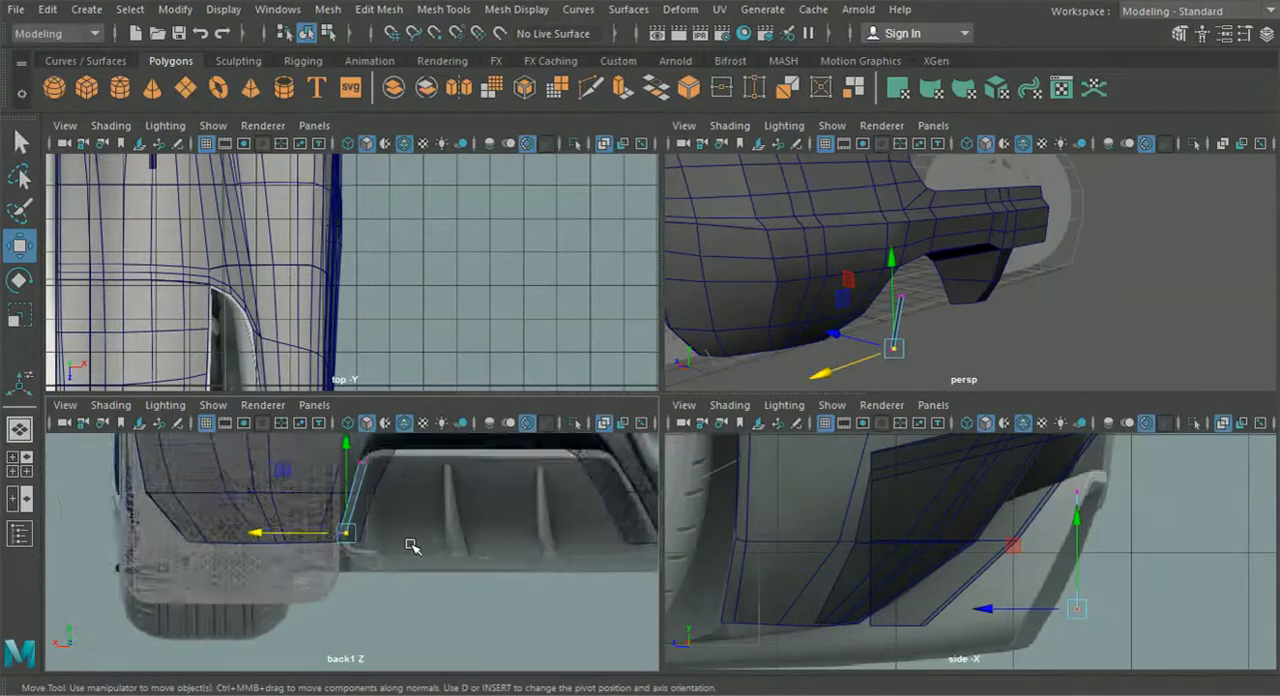
scroll(410, 545, up, 3)
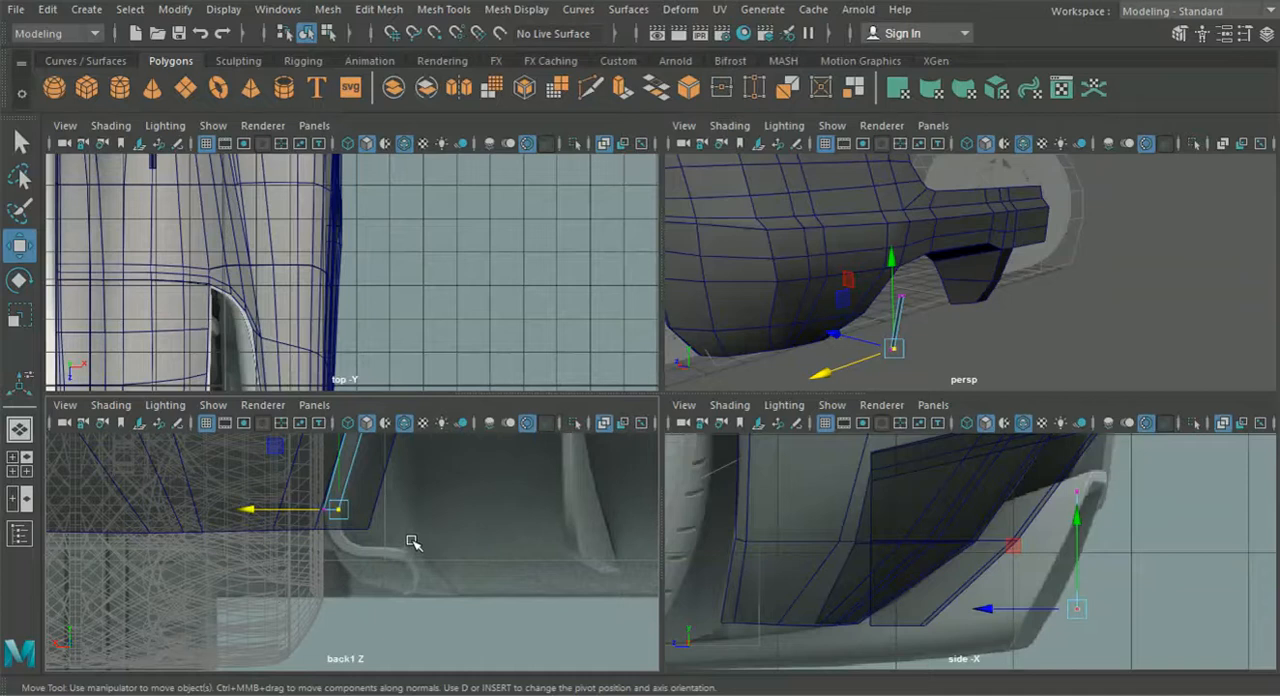
scroll(413, 542, up, 5)
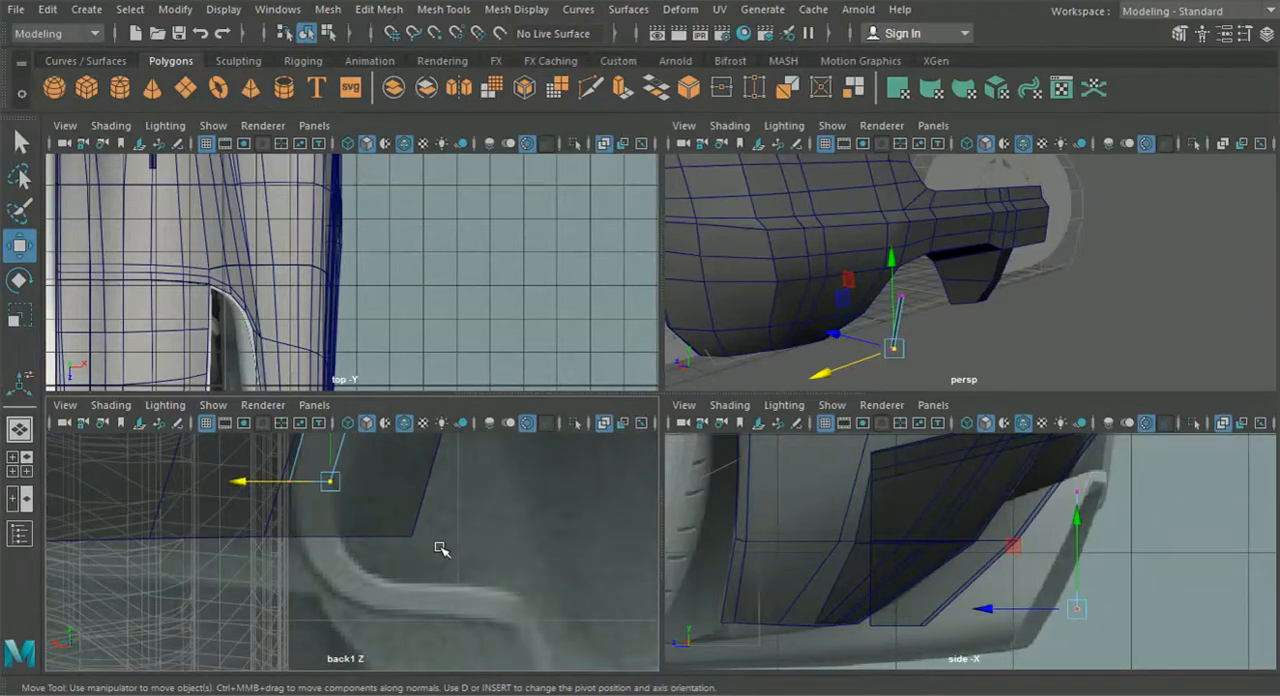
alt+middle_drag(413, 541, 429, 561)
drag(273, 512, 278, 514)
- Move both bottom vertices forward in the side view so the strip follows the diffuser's sloped rear edge
drag(398, 561, 250, 479)
scroll(918, 529, up, 5)
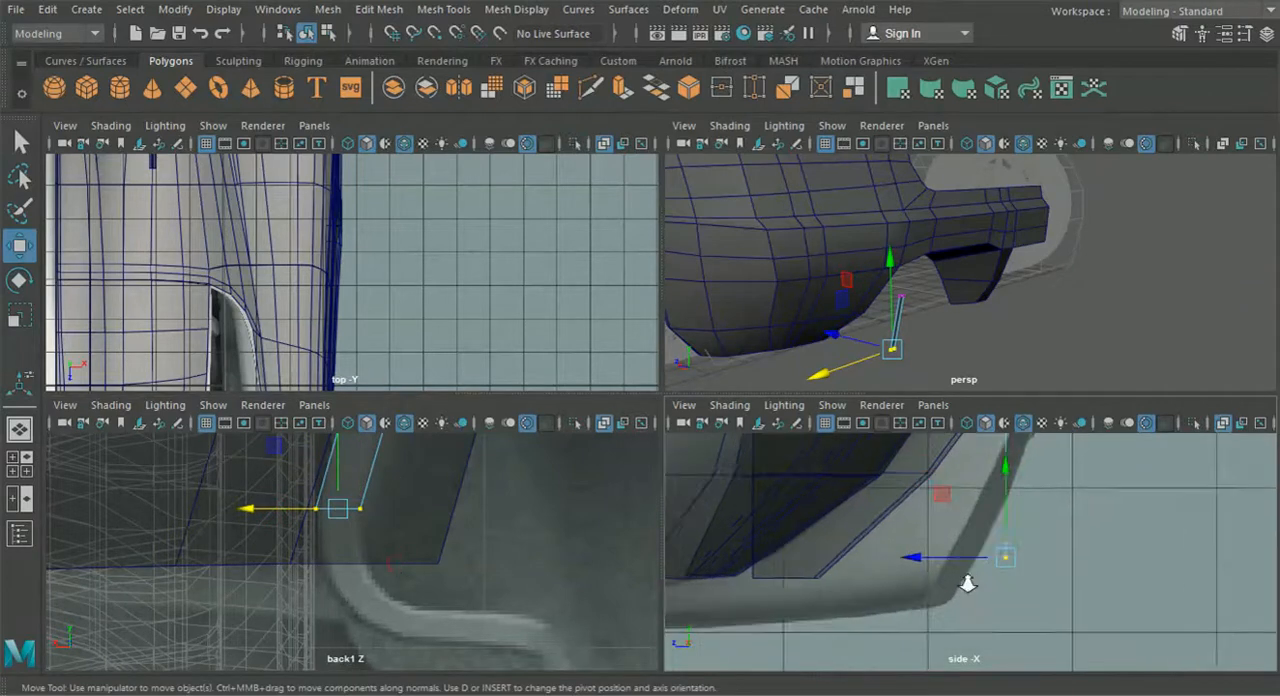
drag(937, 560, 845, 559)
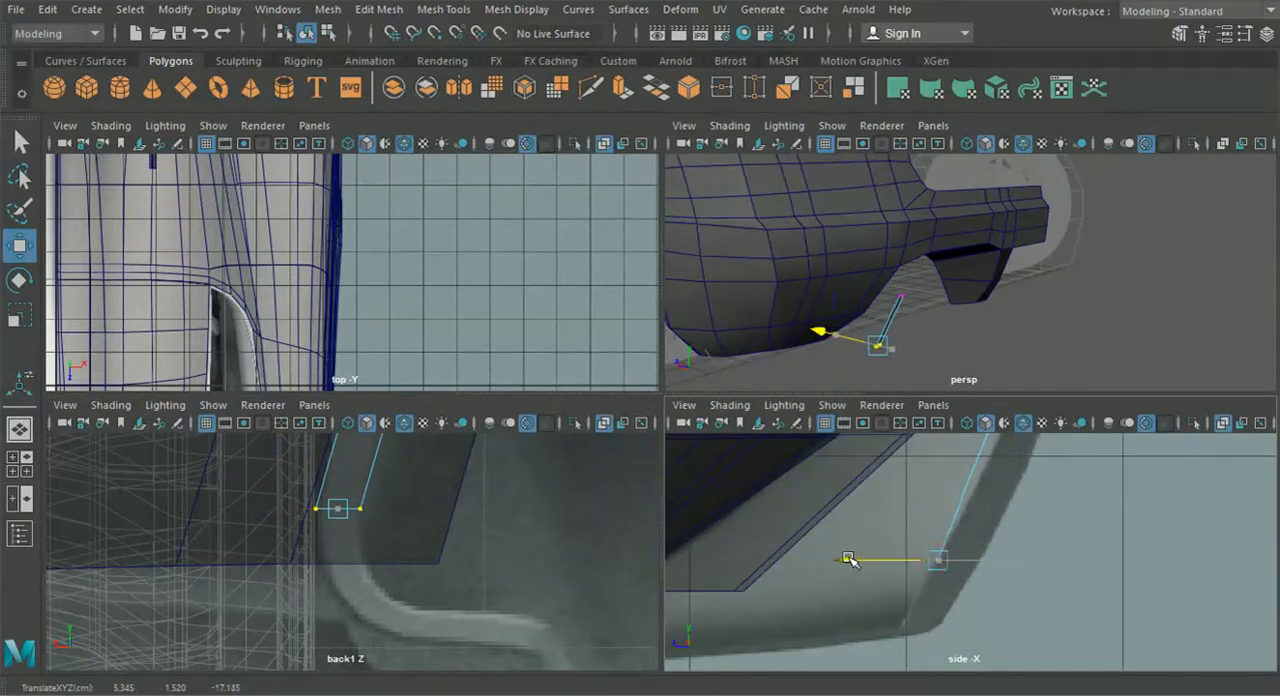
scroll(506, 626, down, 5)
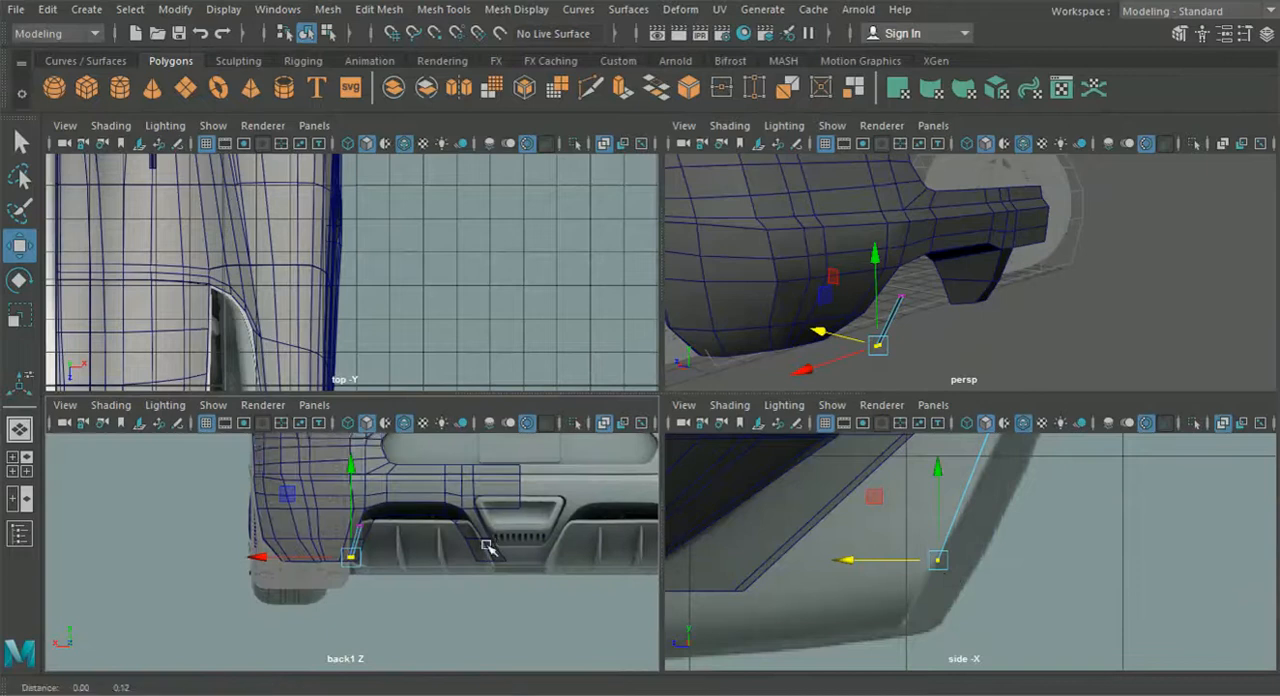
drag(341, 551, 340, 551)
- Shift the strip's top vertices slightly rearward and refine their position against the diffuser's upper outer corner
alt+middle_drag(923, 485, 835, 585)
drag(844, 520, 854, 522)
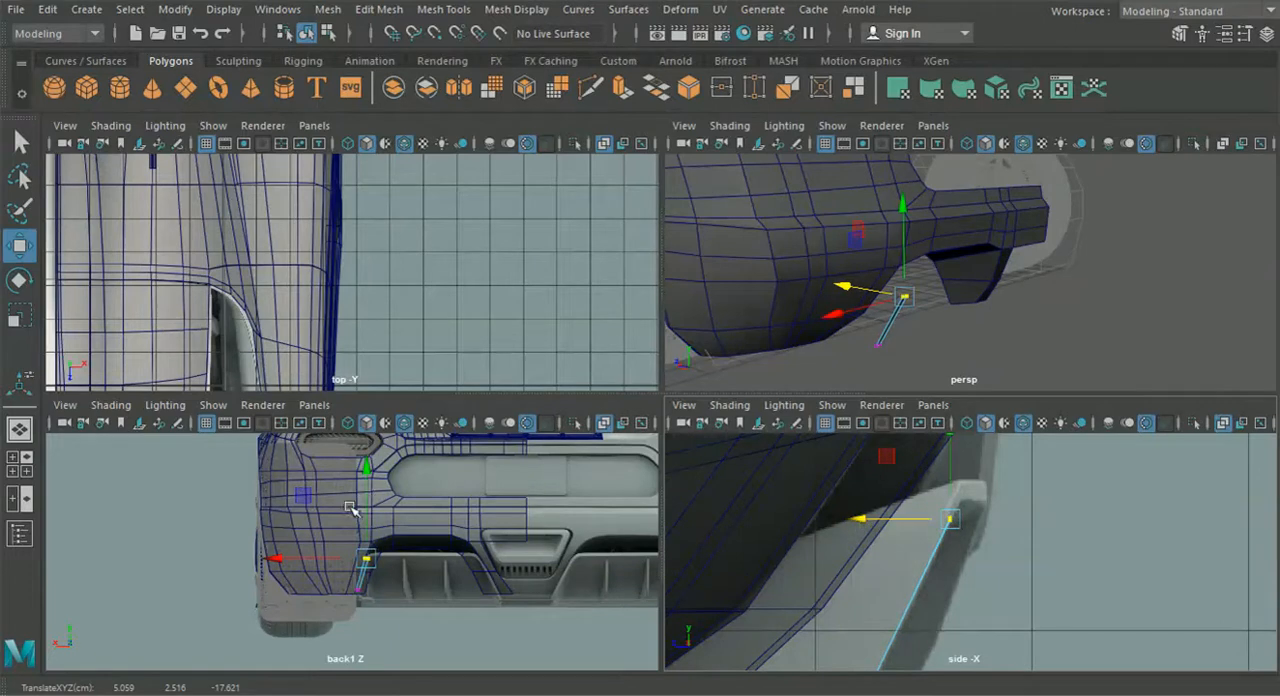
scroll(347, 505, up, 3)
right_drag(371, 530, 364, 92)
scroll(431, 456, up, 3)
click(404, 446)
alt+middle_drag(433, 464, 407, 536)
scroll(408, 543, up, 3)
right_drag(404, 499, 306, 142)
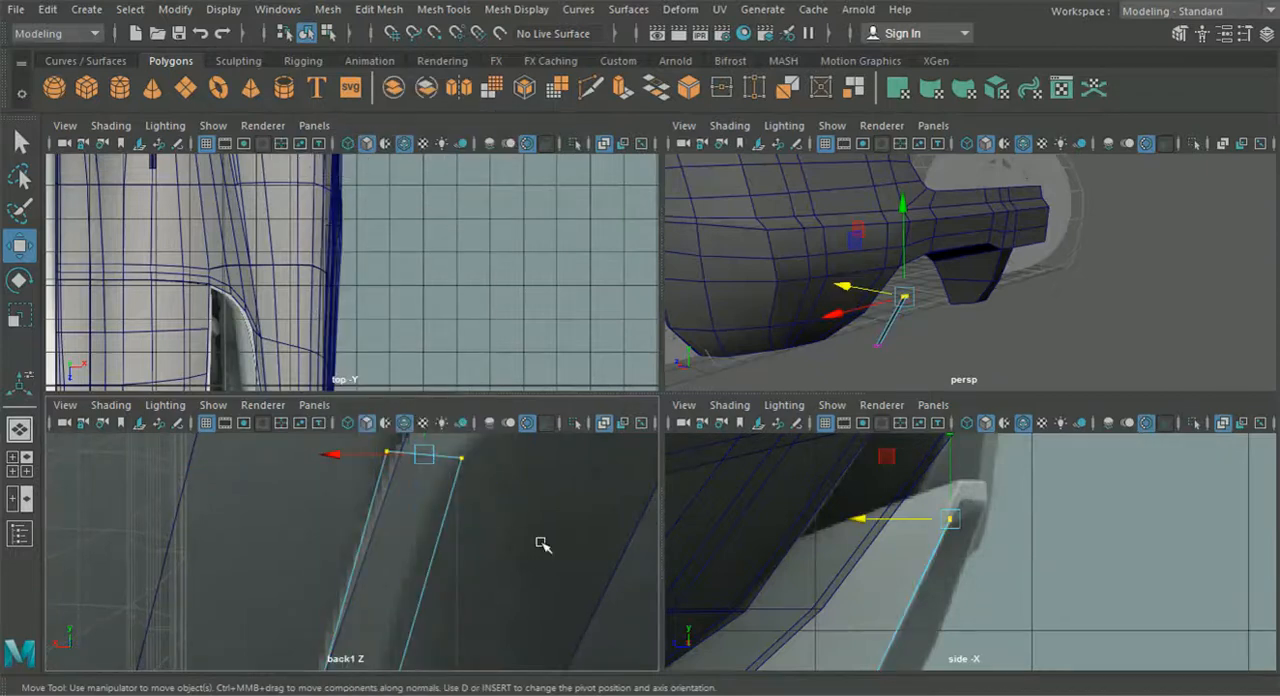
drag(450, 447, 433, 459)
drag(401, 502, 373, 443)
- Extrude the strip's top edge toward the diffuser's upper outer corner in edge mode
scroll(374, 491, down, 2)
right_drag(366, 499, 340, 100)
alt+middle_drag(440, 486, 419, 551)
key(ctrl+e)
drag(379, 564, 436, 505)
click(529, 472)
drag(529, 472, 531, 491)
- Undo the placement of the extruded edge and reposition it up and inward, tilted around the diffuser's corner
key(ctrl+z)
scroll(529, 505, down, 8)
key(ctrl+z)
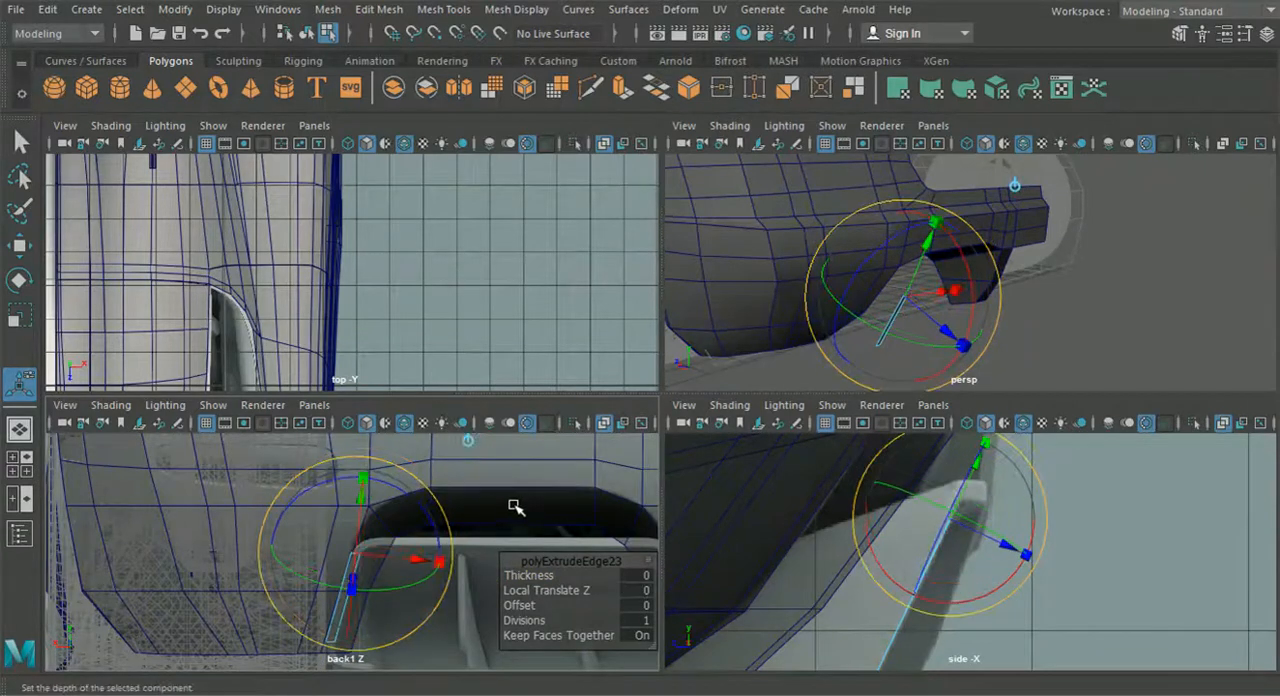
key(ctrl+z)
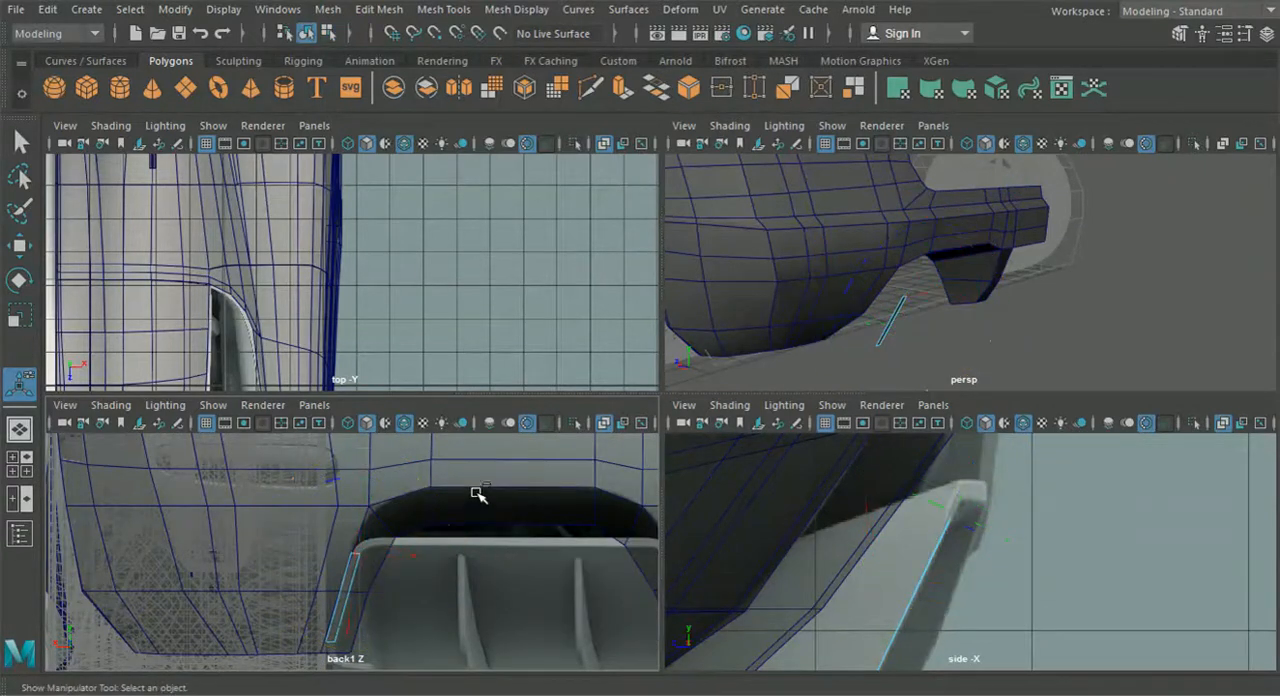
key(shift+z)
scroll(365, 575, up, 3)
drag(369, 560, 402, 520)
drag(464, 595, 392, 620)
- Extrude the strip's end edge inward around the diffuser's upper outer corner and rotate it toward the horizontal top bar
key(ctrl+e)
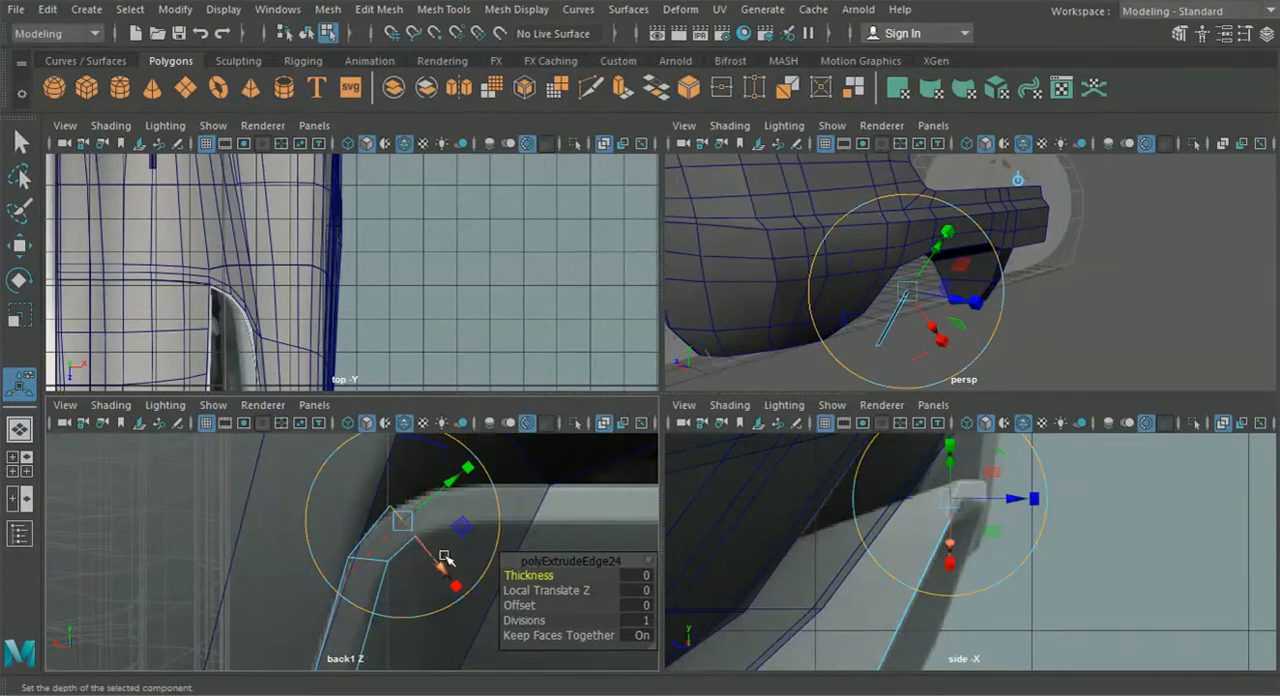
alt+middle_drag(513, 490, 465, 588)
click(467, 507)
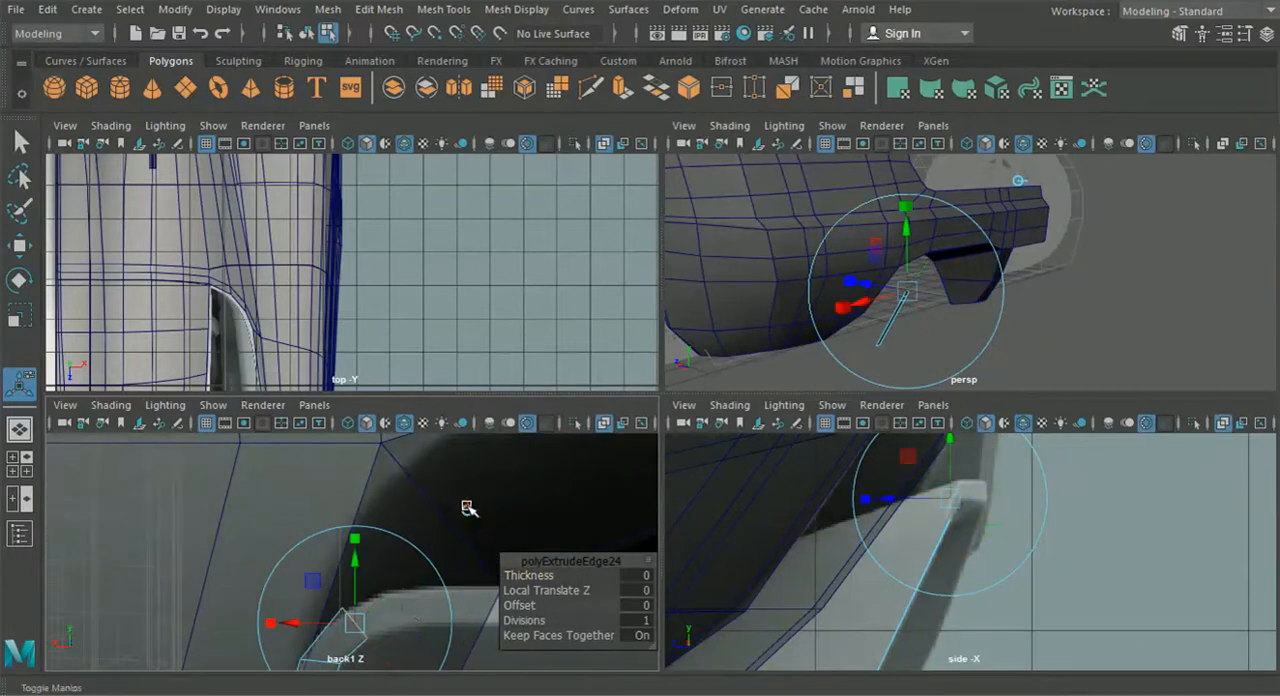
alt+middle_drag(380, 610, 380, 556)
drag(307, 568, 440, 552)
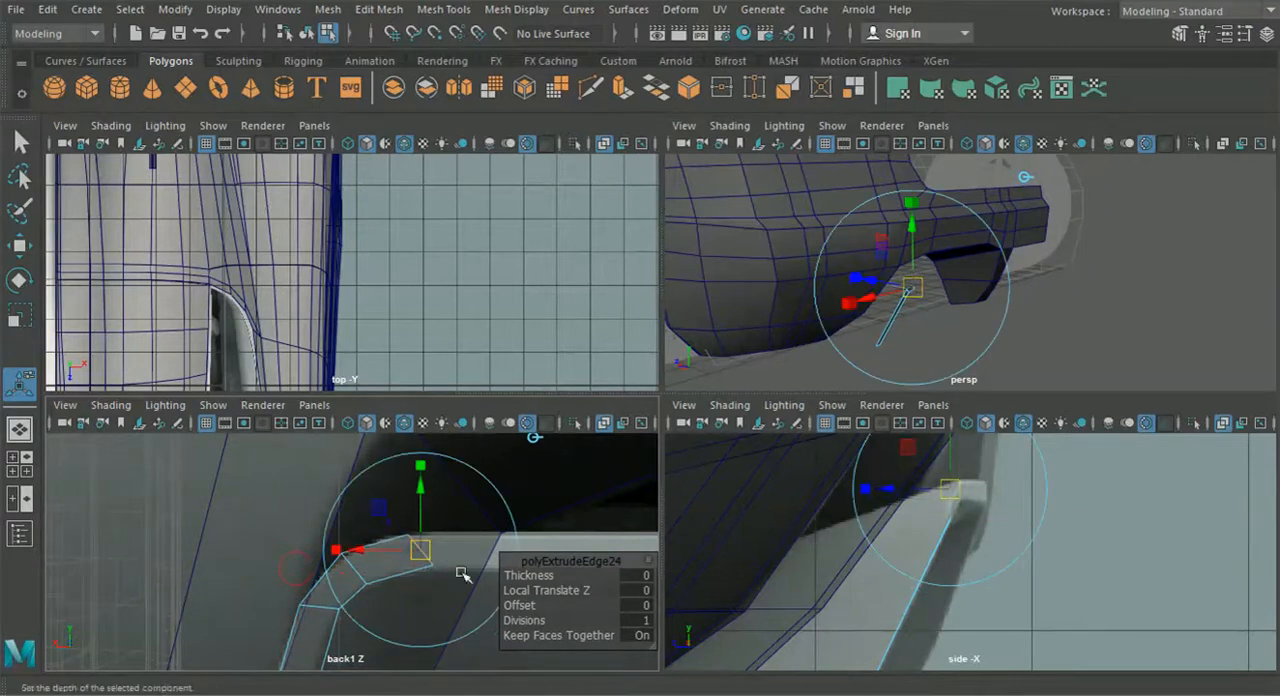
drag(481, 633, 427, 650)
click(19, 246)
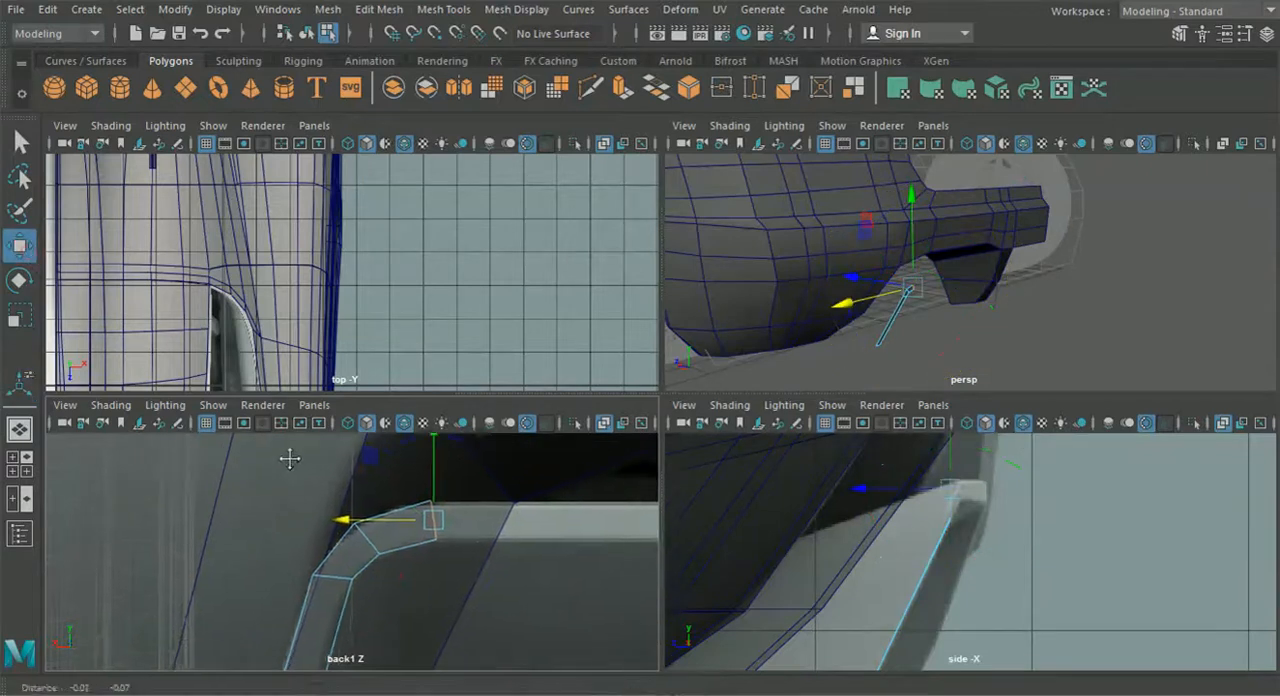
- Move the strip's corner edge and end edge rearward in the side view to match the diffuser frame's profile
scroll(935, 527, up, 3)
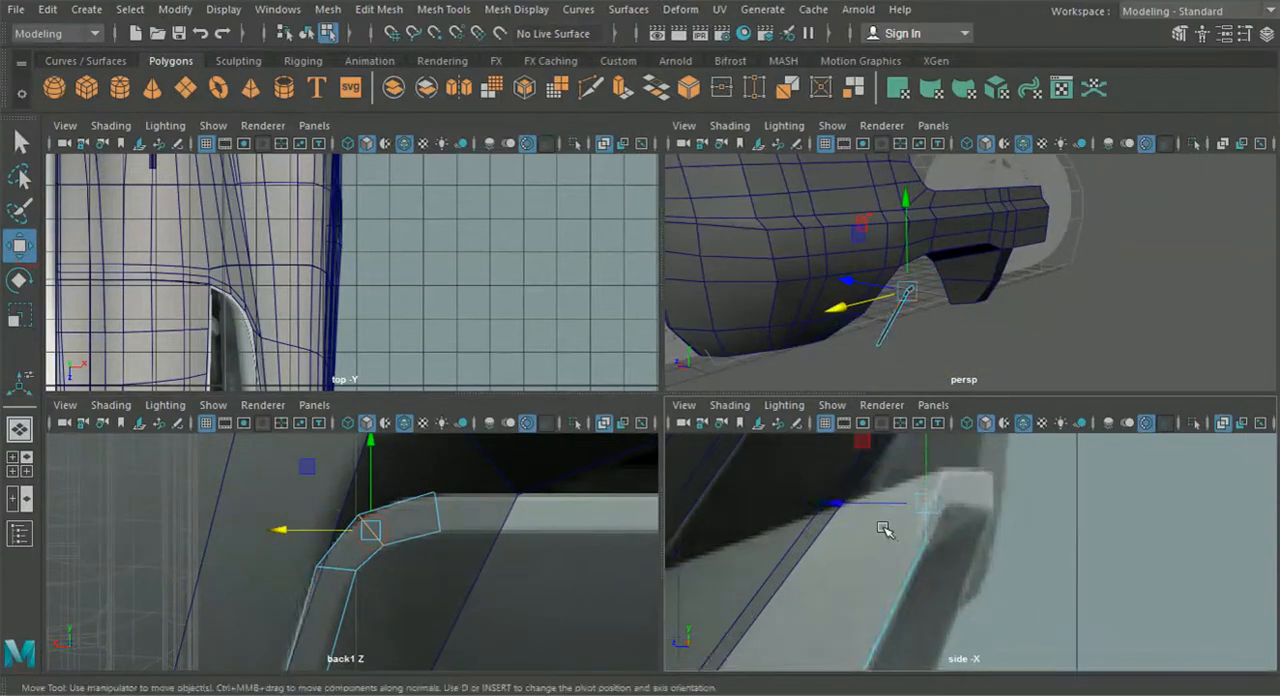
drag(836, 501, 848, 504)
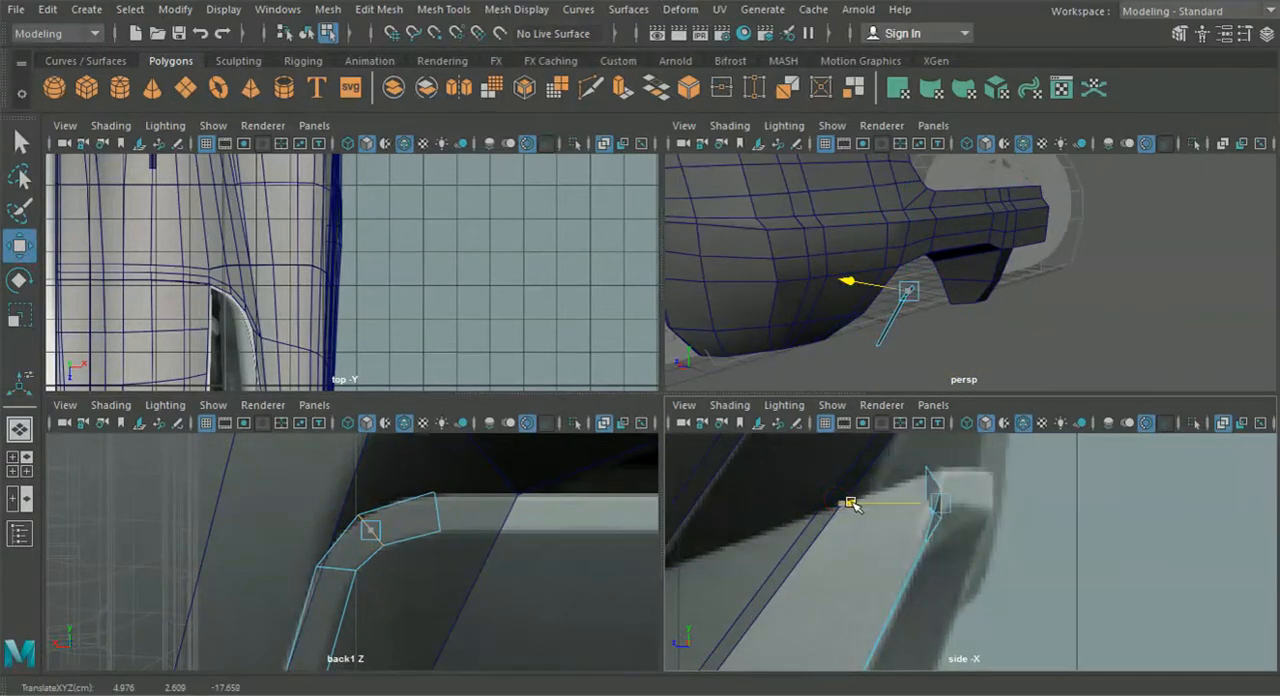
click(437, 517)
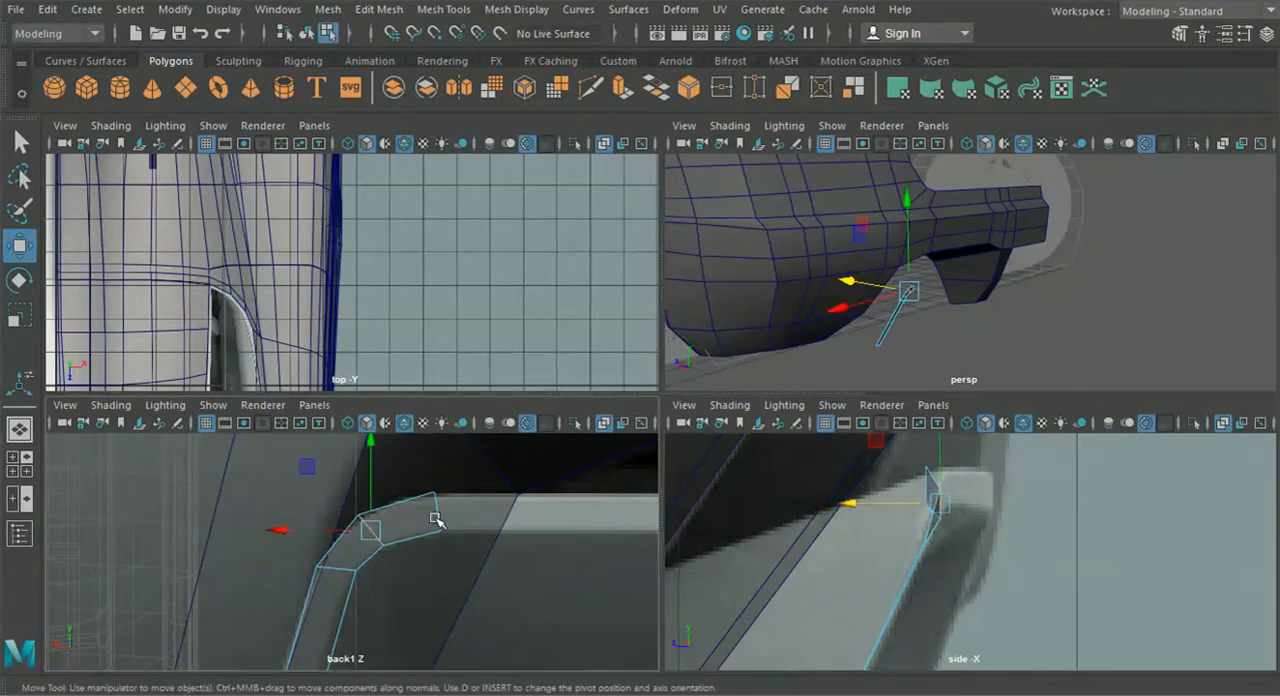
drag(840, 489, 880, 490)
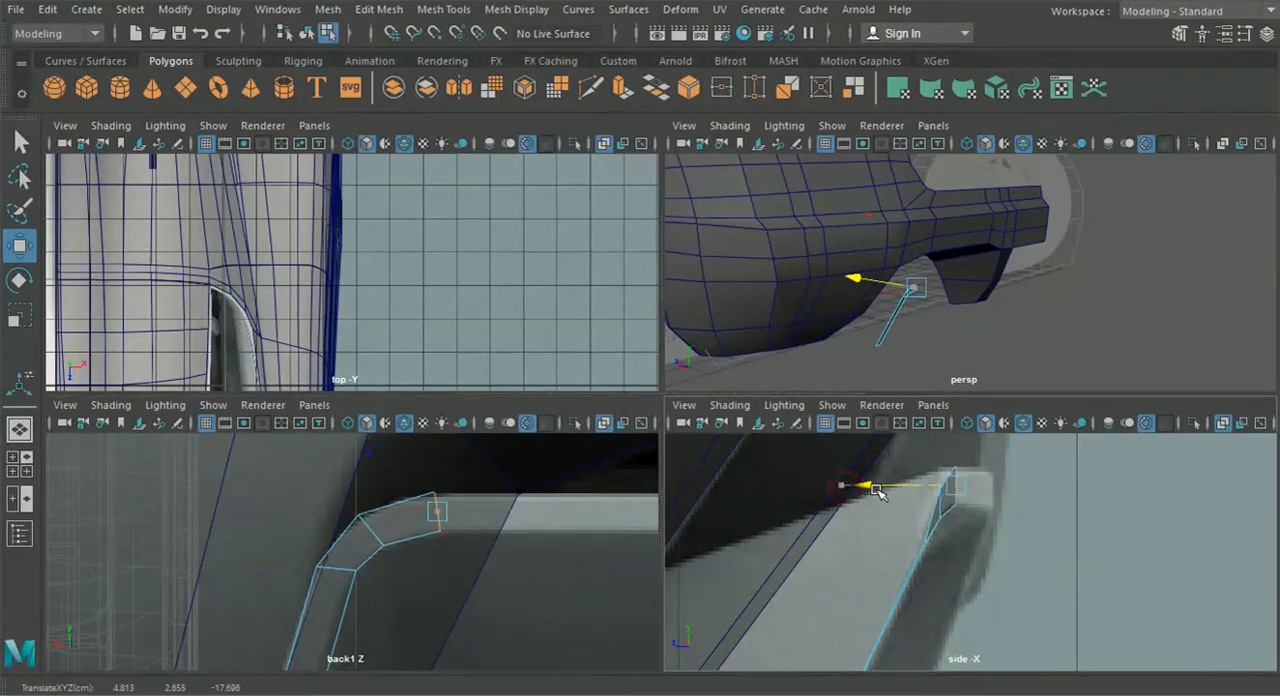
- Extrude the end edge straight along the diffuser's top bar to its inner corner and align its height with the reference
alt+middle_drag(535, 560, 430, 578)
key(ctrl+e)
scroll(404, 566, down, 8)
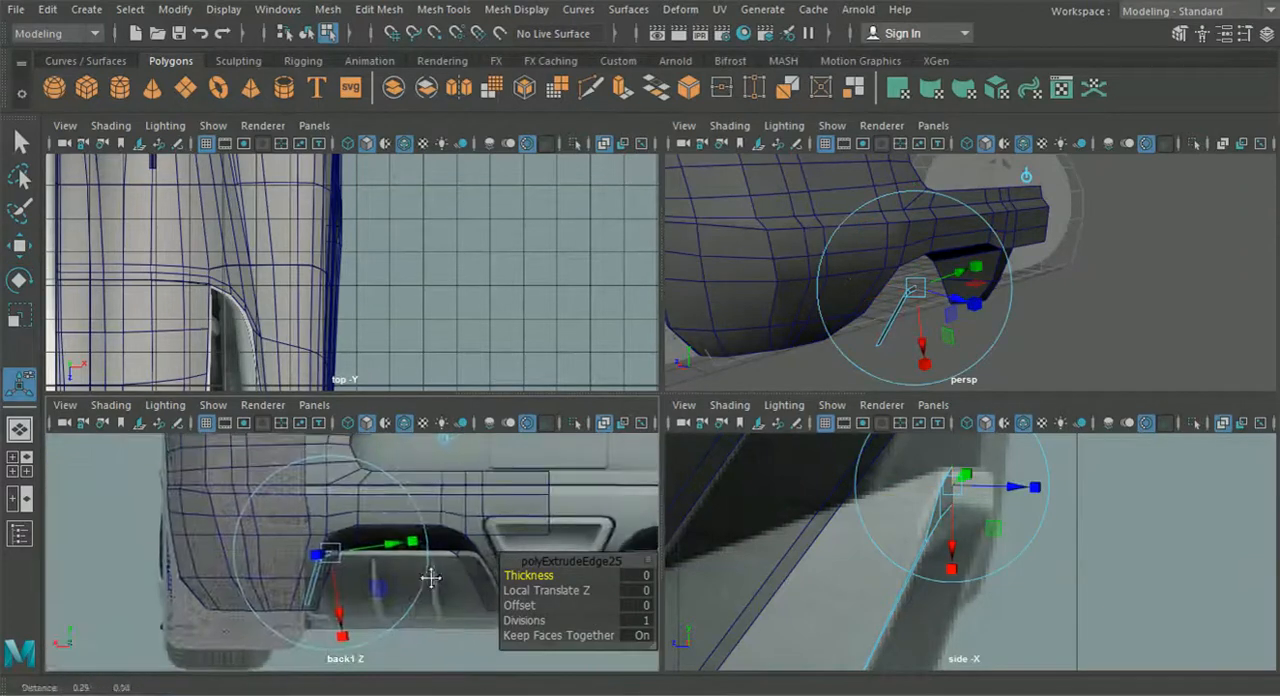
click(445, 441)
drag(282, 556, 408, 558)
scroll(400, 558, up, 6)
alt+middle_drag(428, 520, 359, 518)
drag(351, 511, 355, 511)
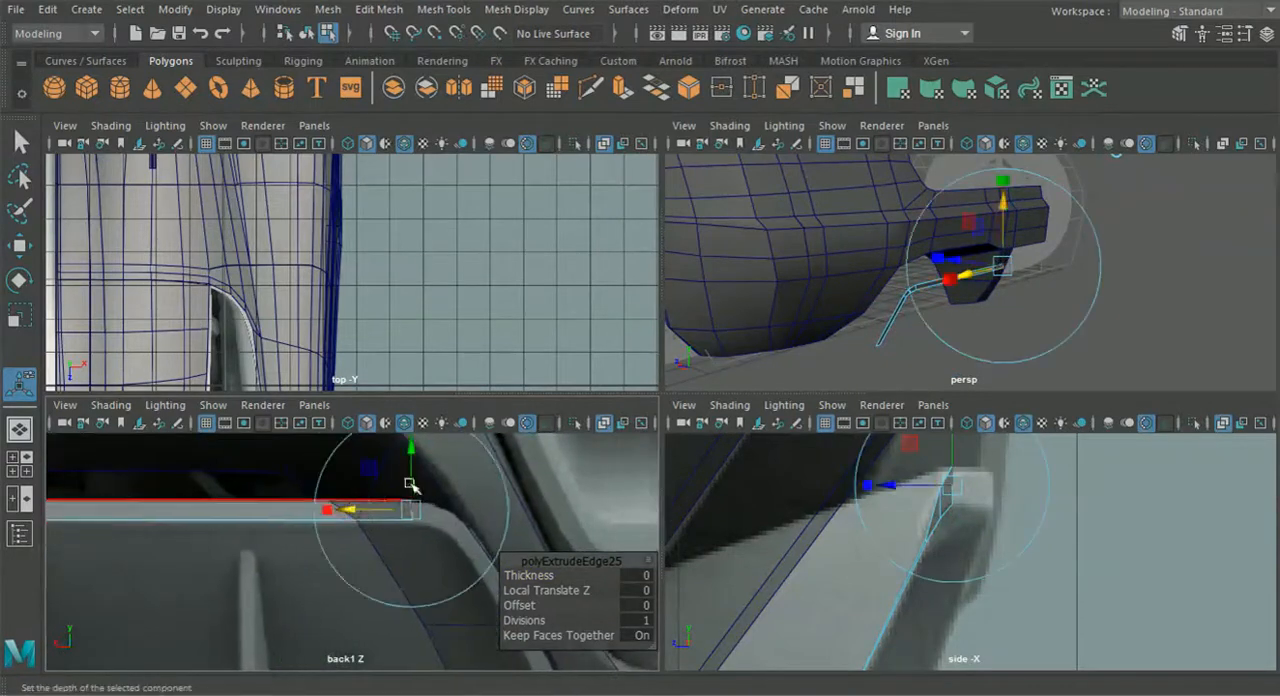
scroll(435, 494, up, 2)
drag(425, 456, 425, 461)
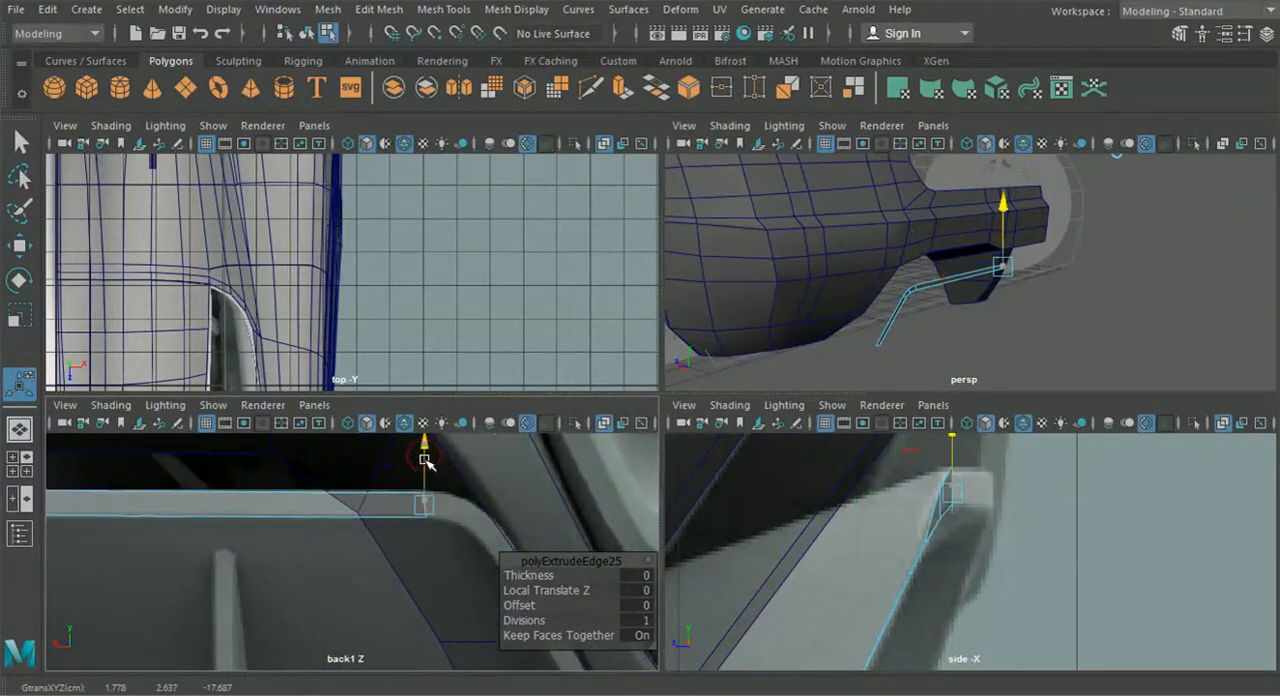
- Move the top bar's inner end edge rearward in the side view to the diffuser frame's rear edge
drag(343, 503, 419, 512)
alt+middle_drag(497, 515, 423, 518)
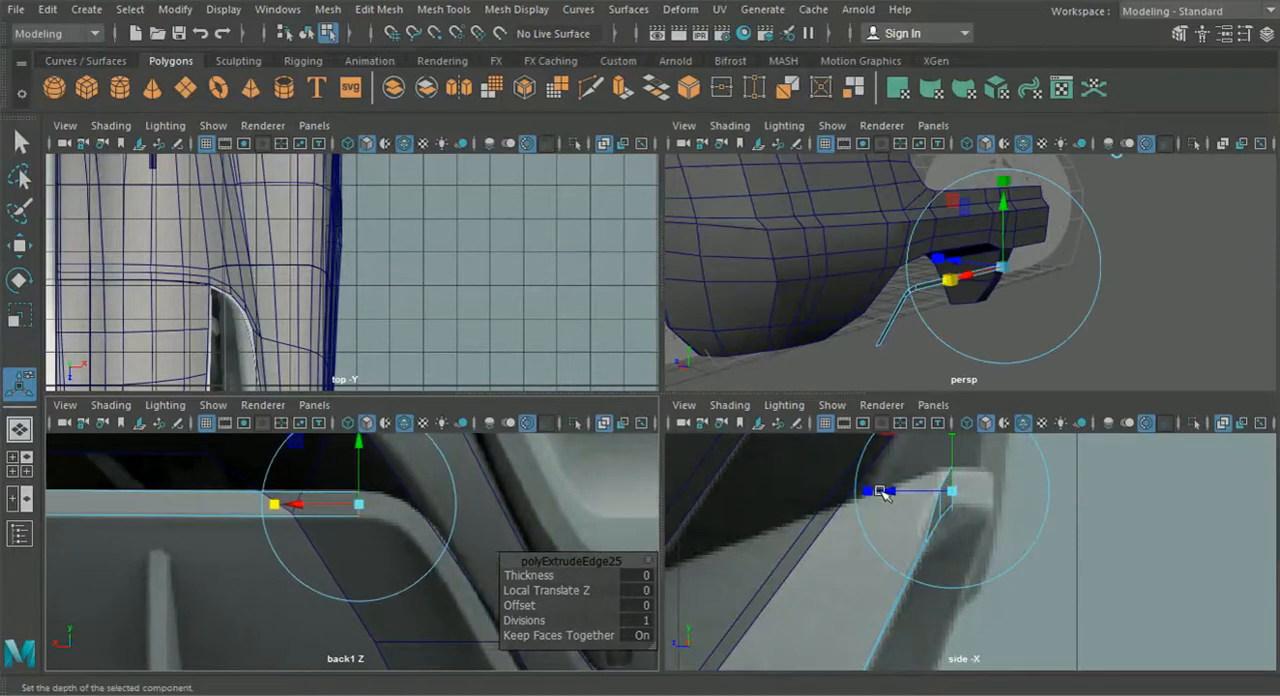
drag(892, 494, 905, 495)
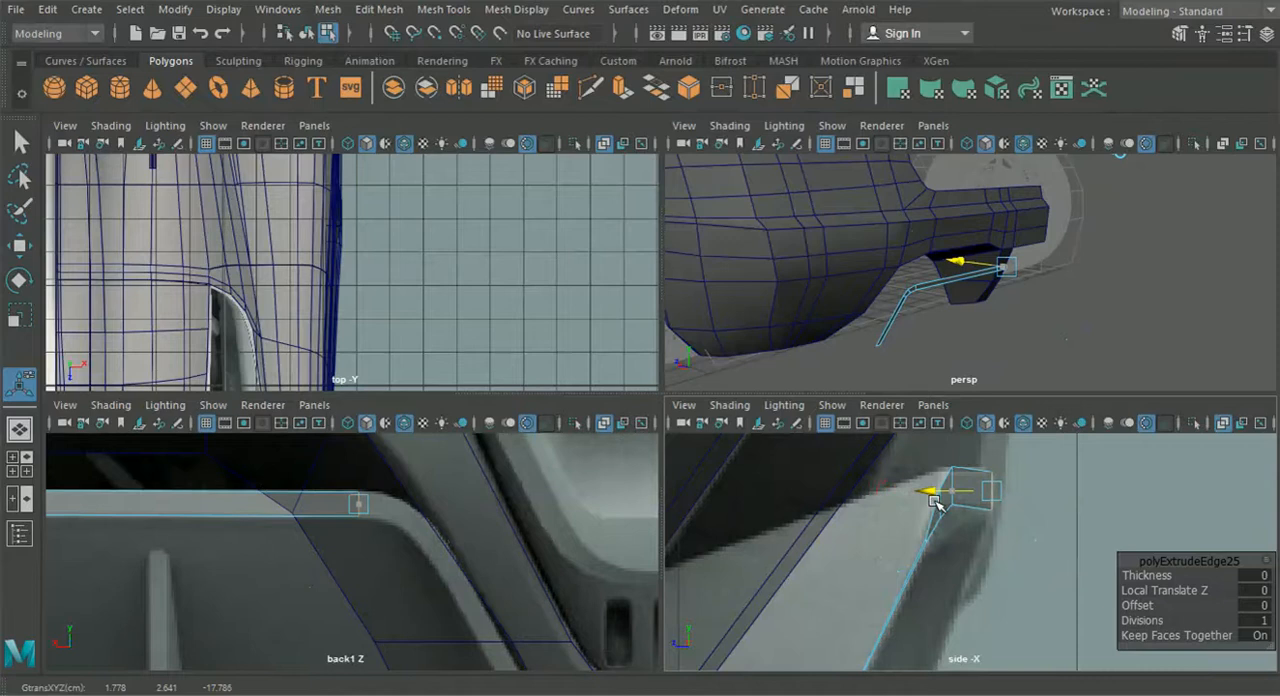
key(t)
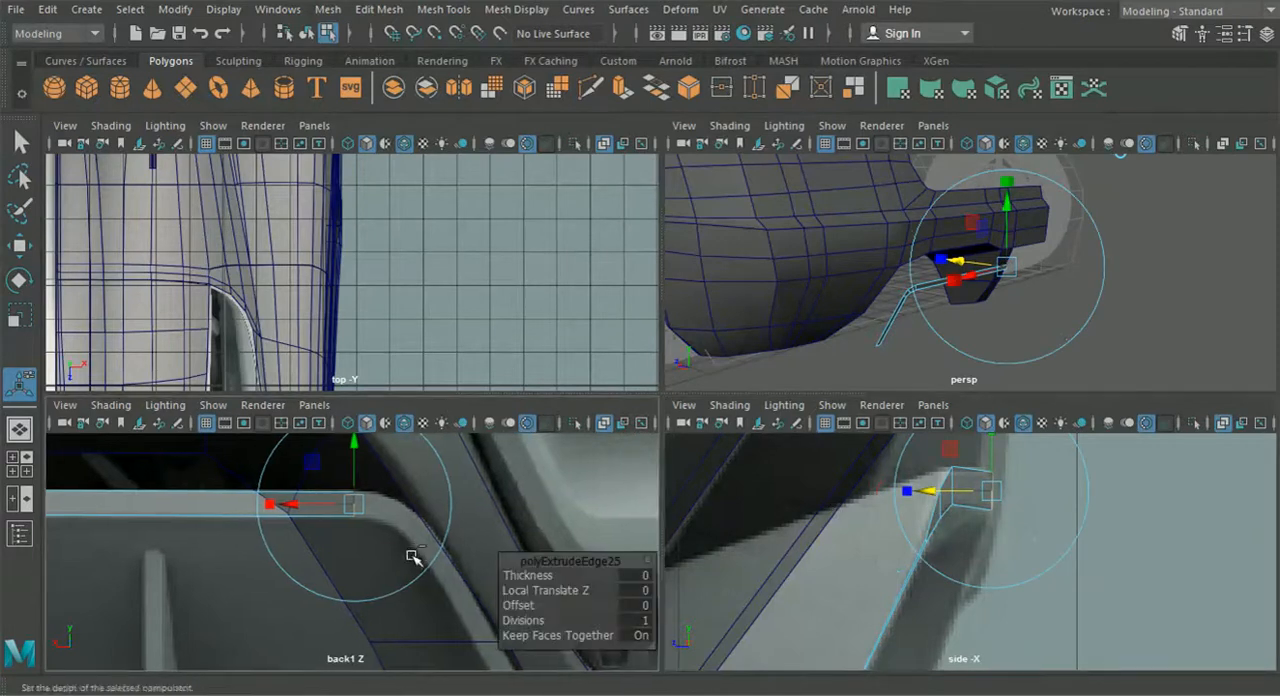
- Extrude the end edge into the diffuser's upper inner corner and rotate it about 22 degrees to follow the bend
key(ctrl+e)
alt+middle_drag(448, 505, 448, 536)
alt+middle_drag(437, 463, 438, 504)
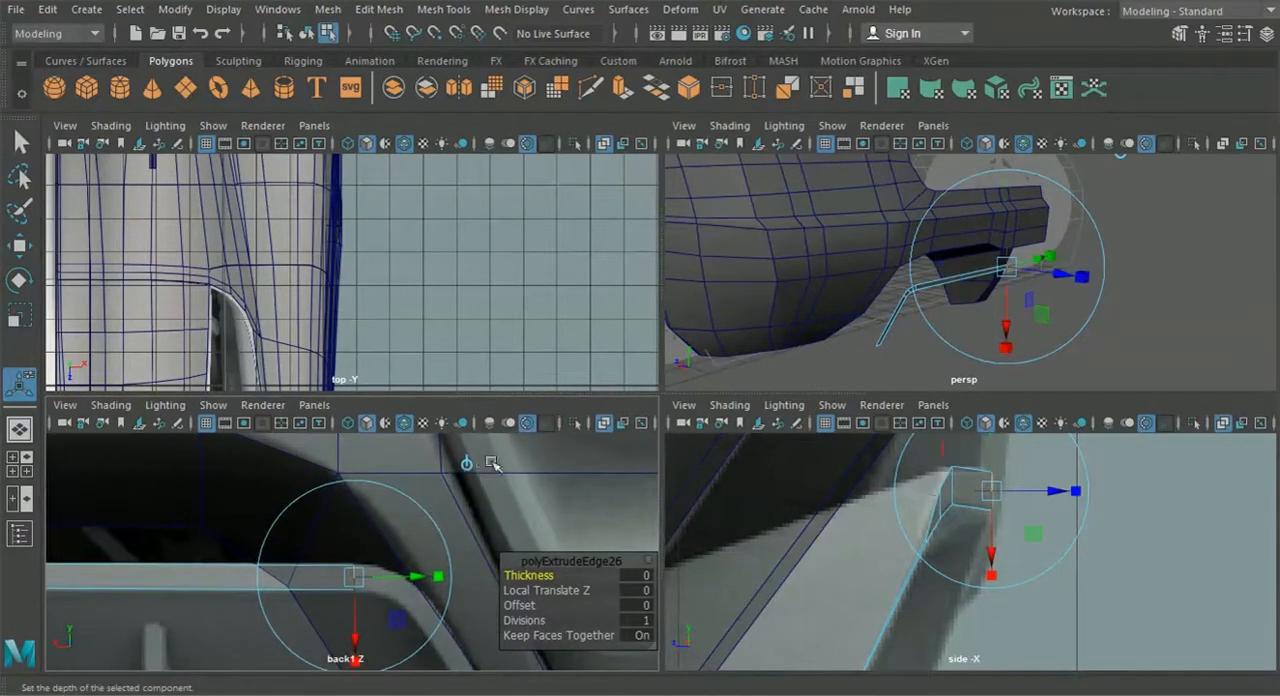
click(467, 463)
alt+middle_drag(402, 586, 387, 514)
drag(338, 505, 386, 515)
click(447, 571)
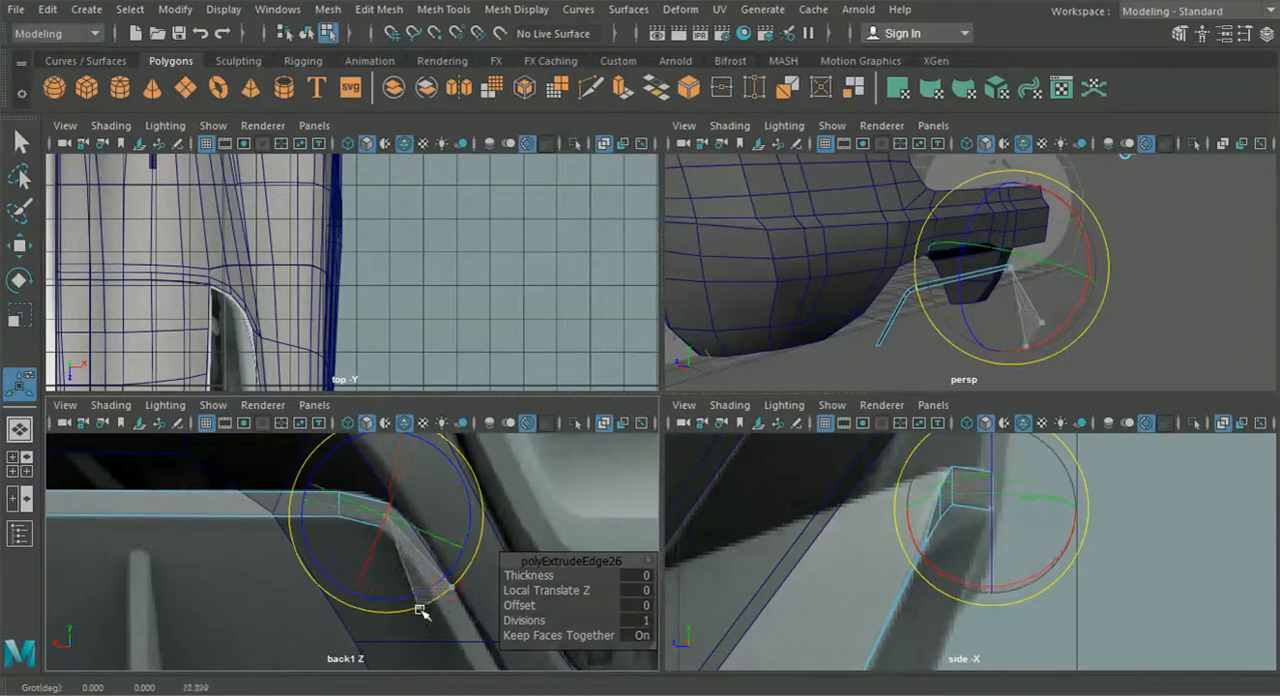
- Fine-tune the inner corner's end edge in the back view and align its depth in the side view
click(20, 247)
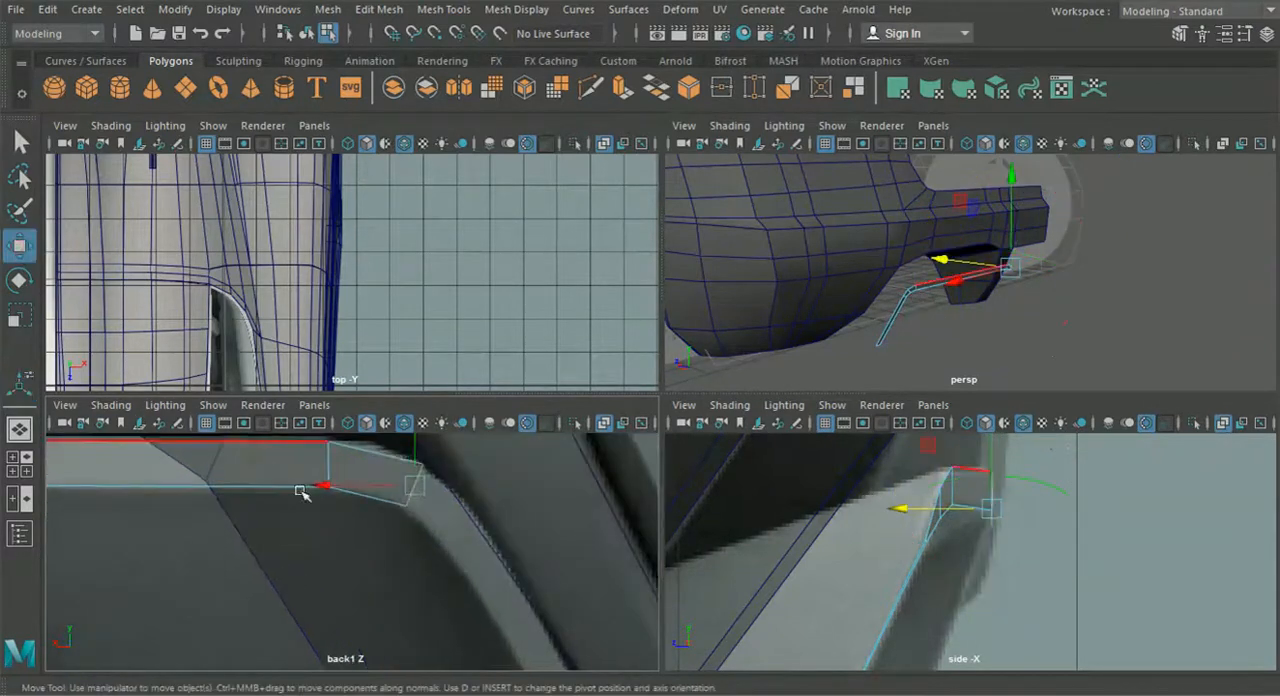
click(411, 484)
scroll(980, 516, up, 2)
drag(917, 485, 910, 485)
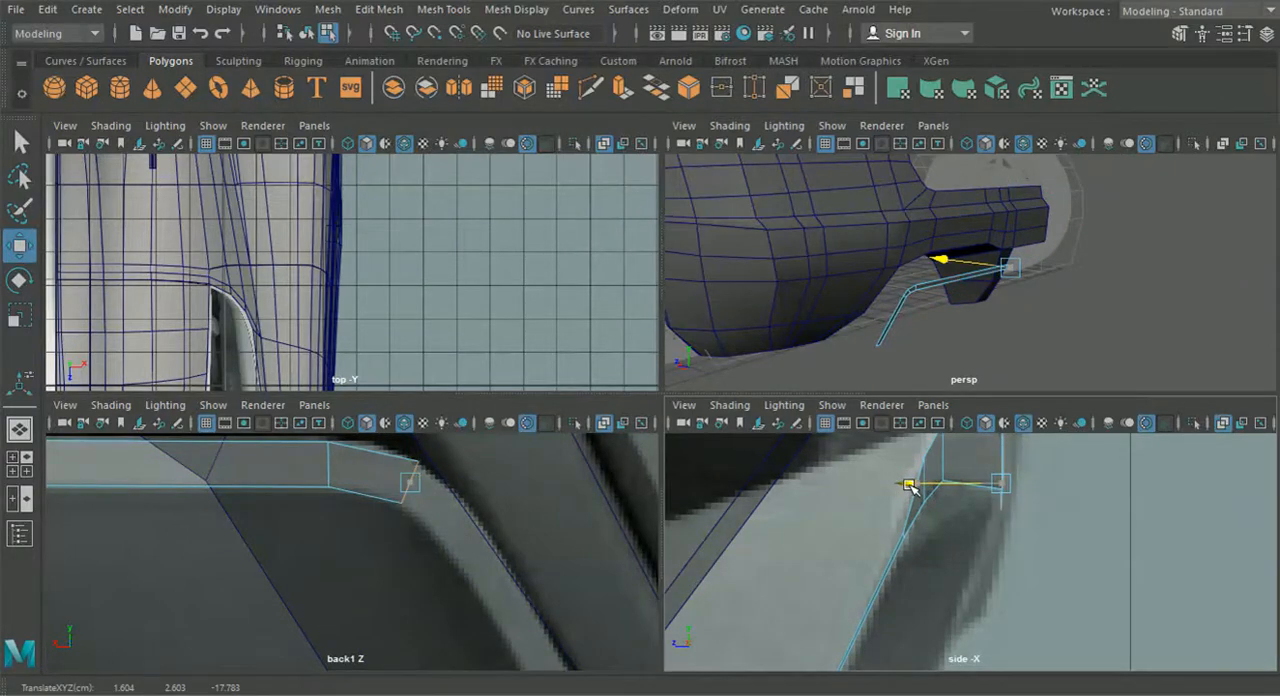
- Extrude the end edge diagonally down around the diffuser's inner corner and rotate it square to the inner leg
scroll(486, 534, down, 1)
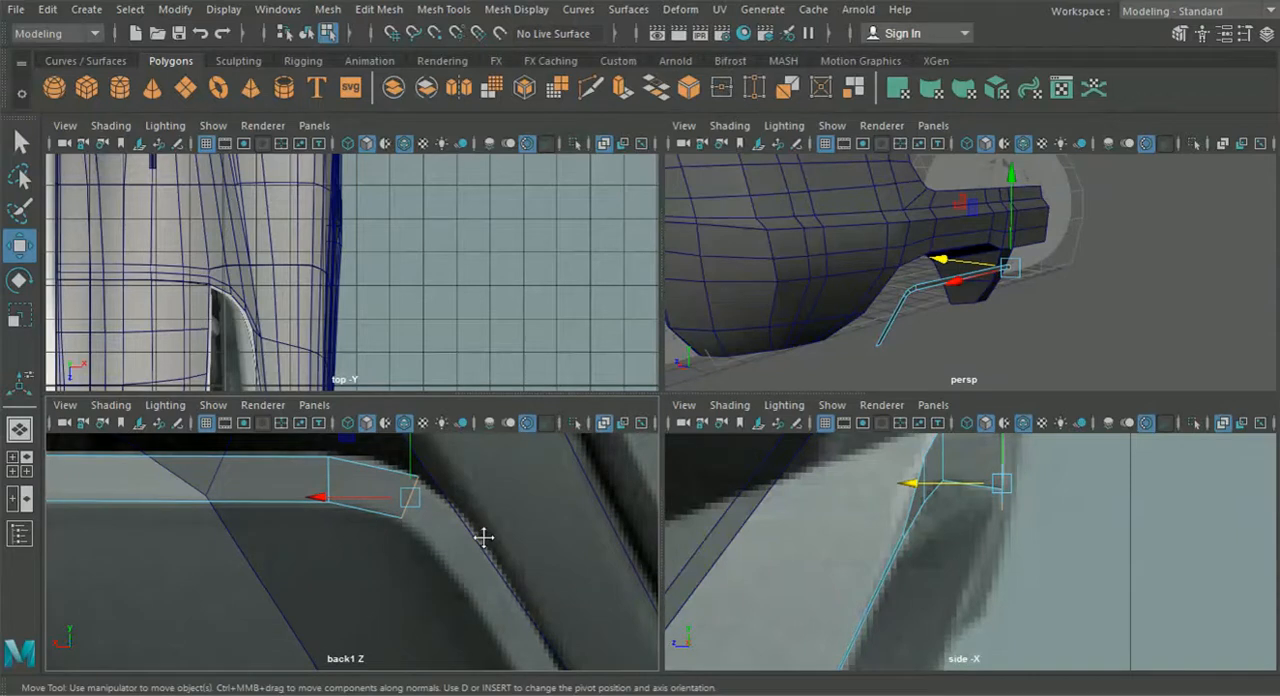
key(ctrl+e)
key(f)
click(476, 436)
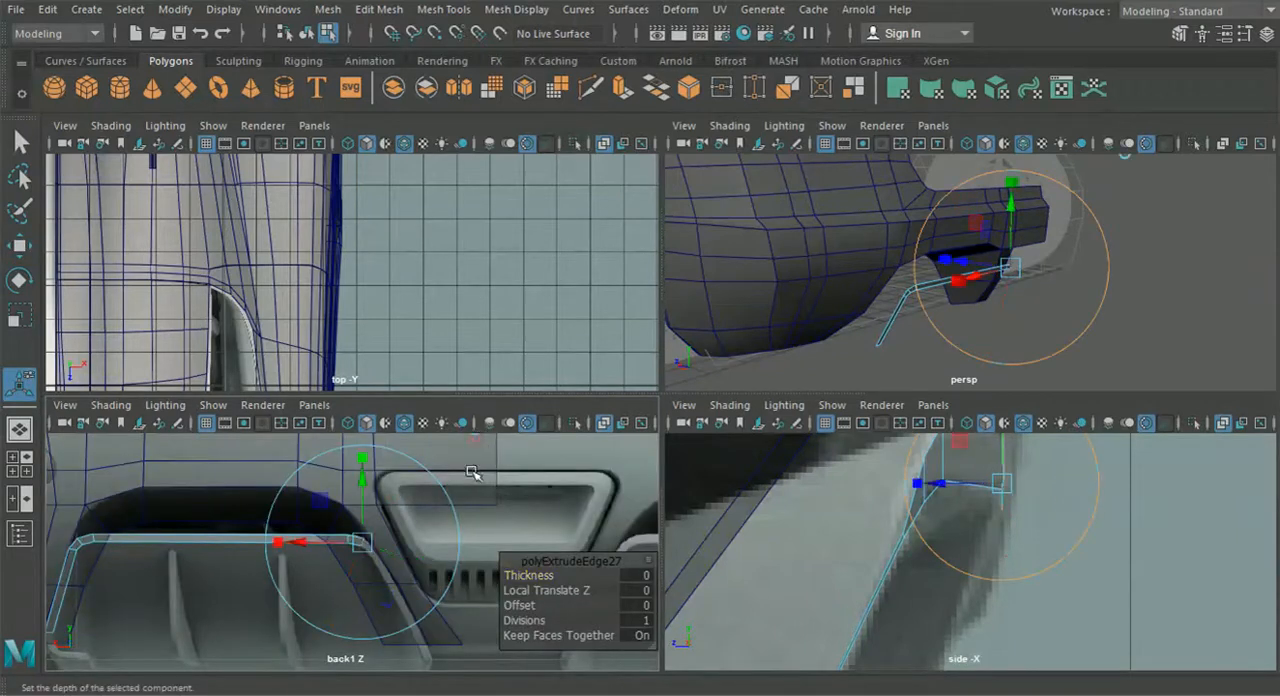
drag(369, 544, 380, 559)
scroll(420, 587, up, 7)
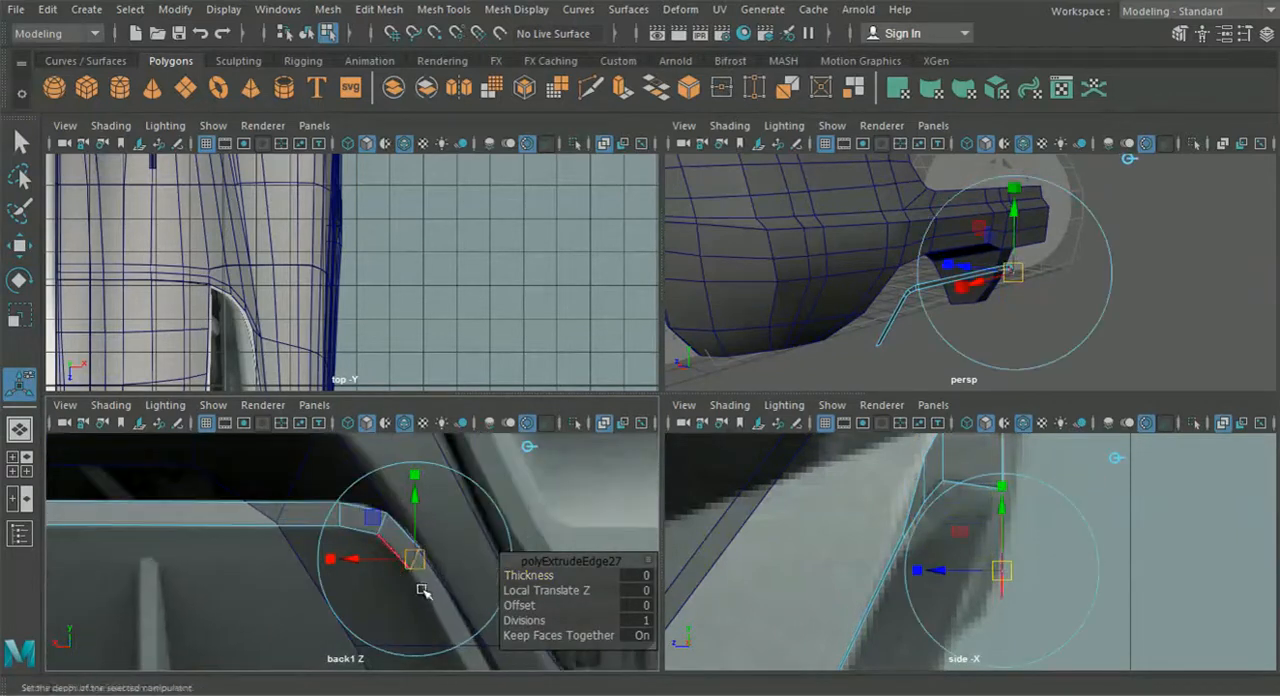
alt+middle_drag(425, 597, 404, 573)
drag(466, 634, 423, 643)
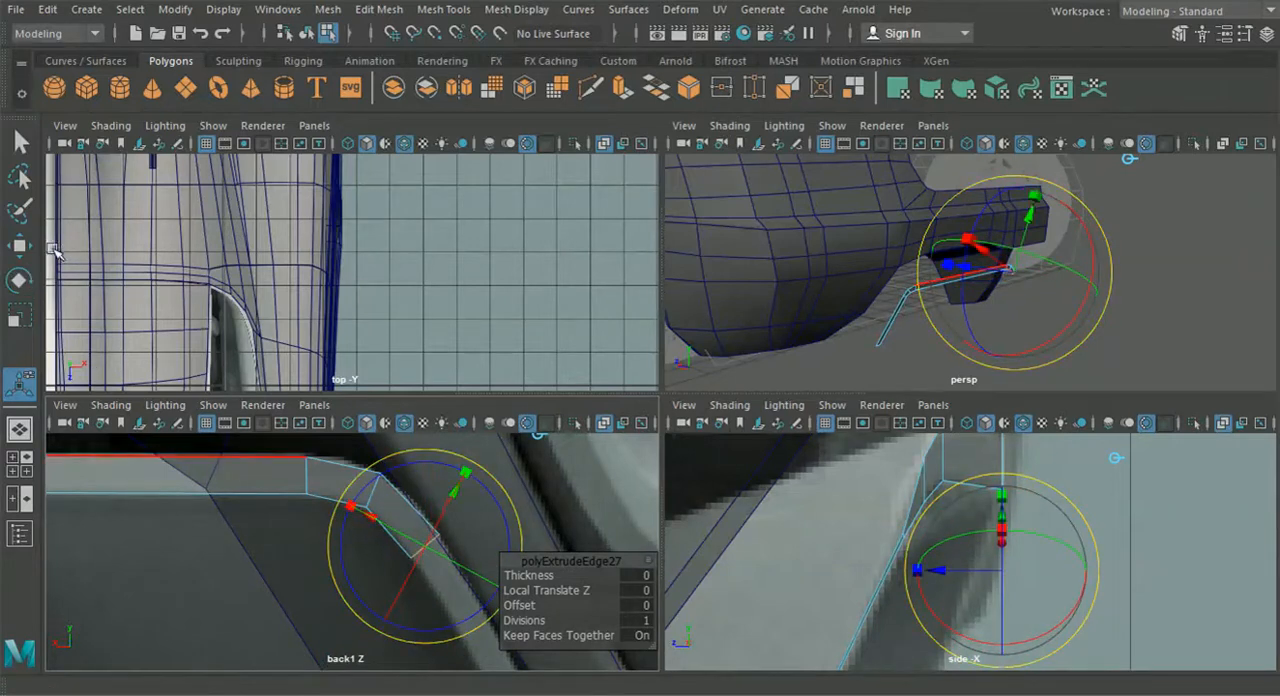
- Fit the rotated end edge to the inner leg's outline in the back view and shift it forward in the side view
key(w)
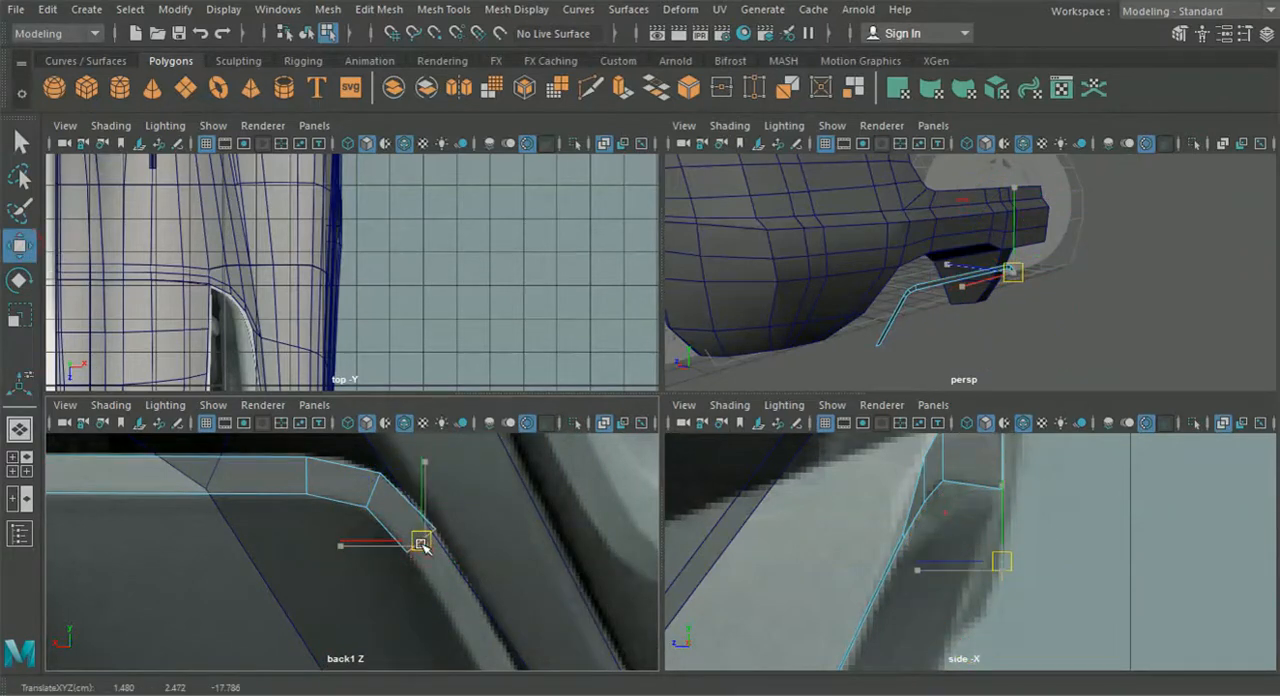
click(916, 566)
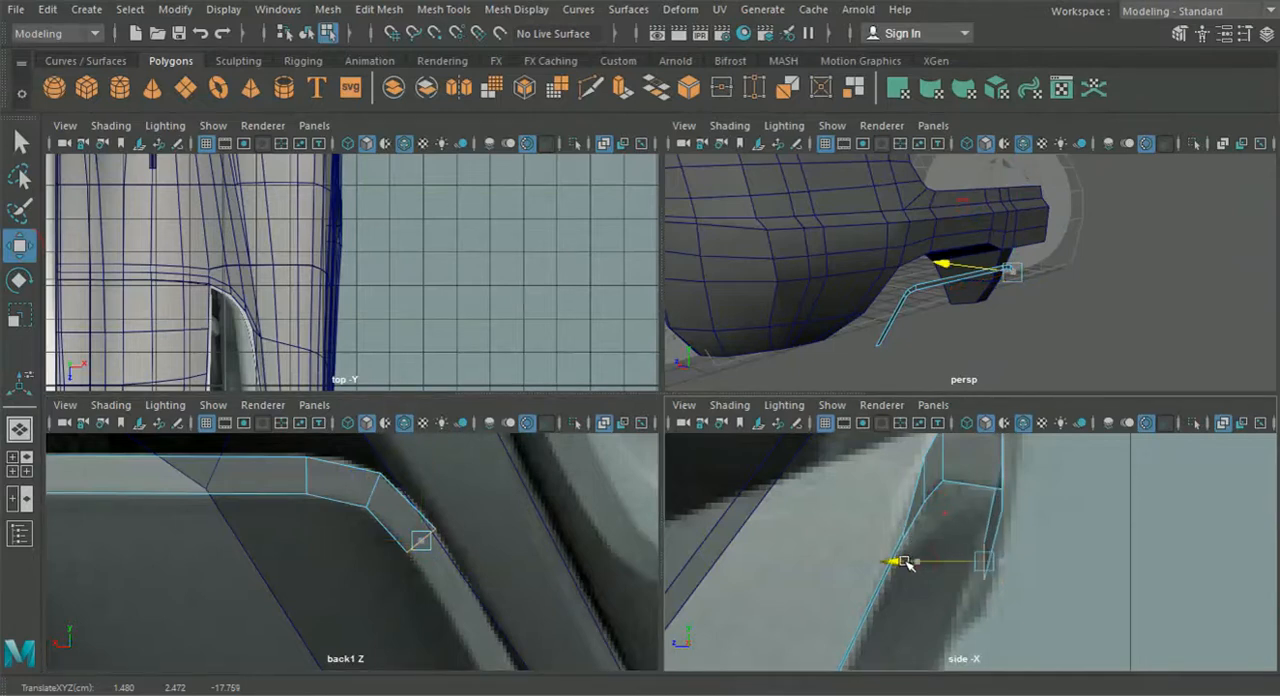
drag(903, 563, 901, 563)
scroll(878, 561, down, 5)
alt+middle_drag(517, 574, 506, 560)
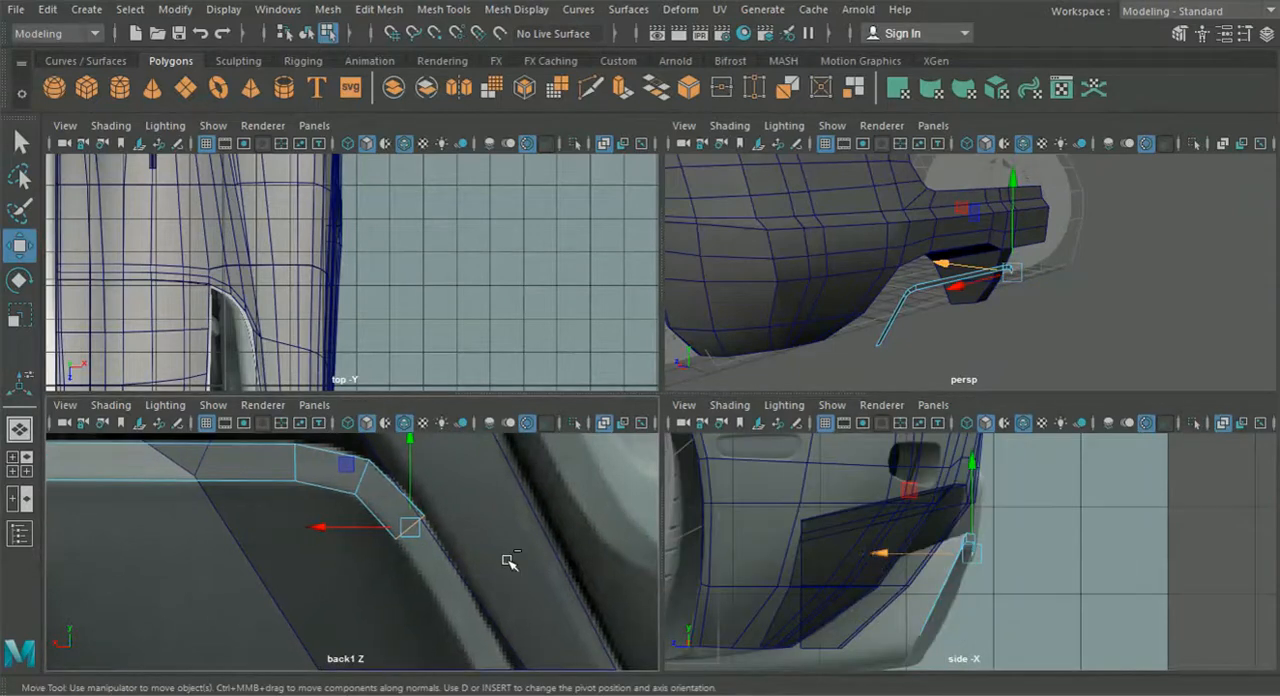
- Extrude the end edge down the diffuser's inner leg to its lower end in the back view reference
key(ctrl+e)
scroll(496, 564, down, 5)
scroll(496, 564, down, 3)
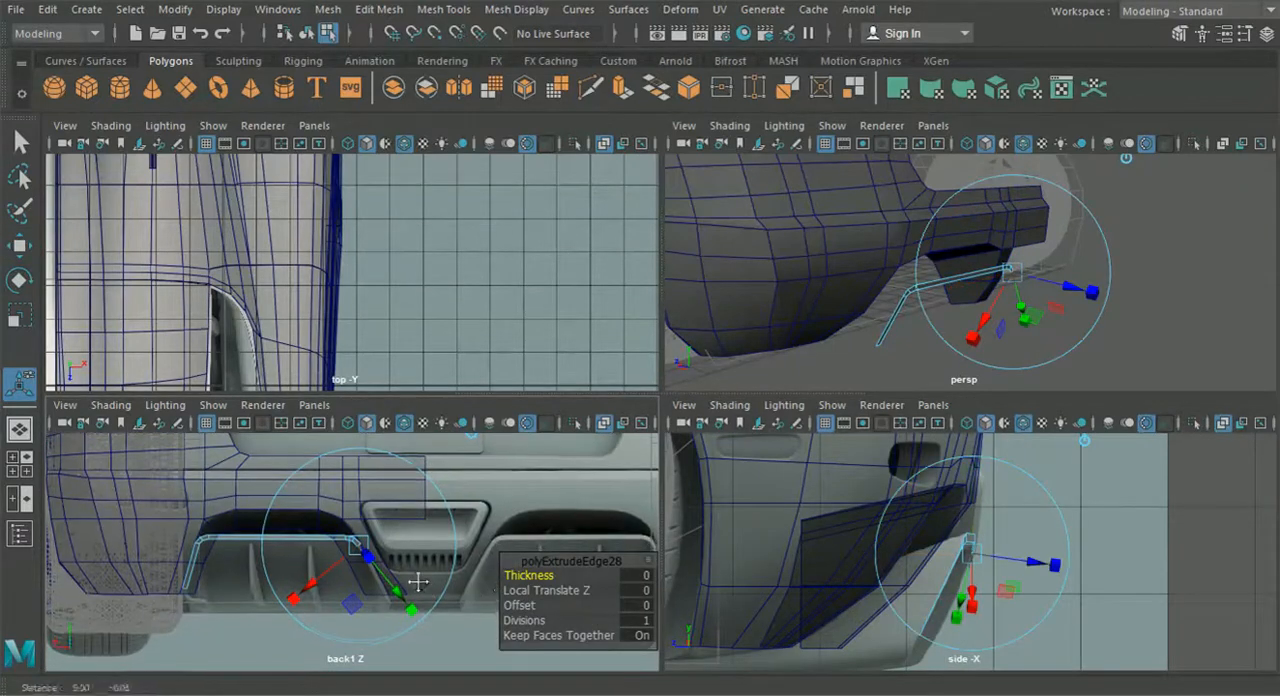
click(469, 441)
drag(362, 546, 395, 598)
scroll(400, 570, up, 8)
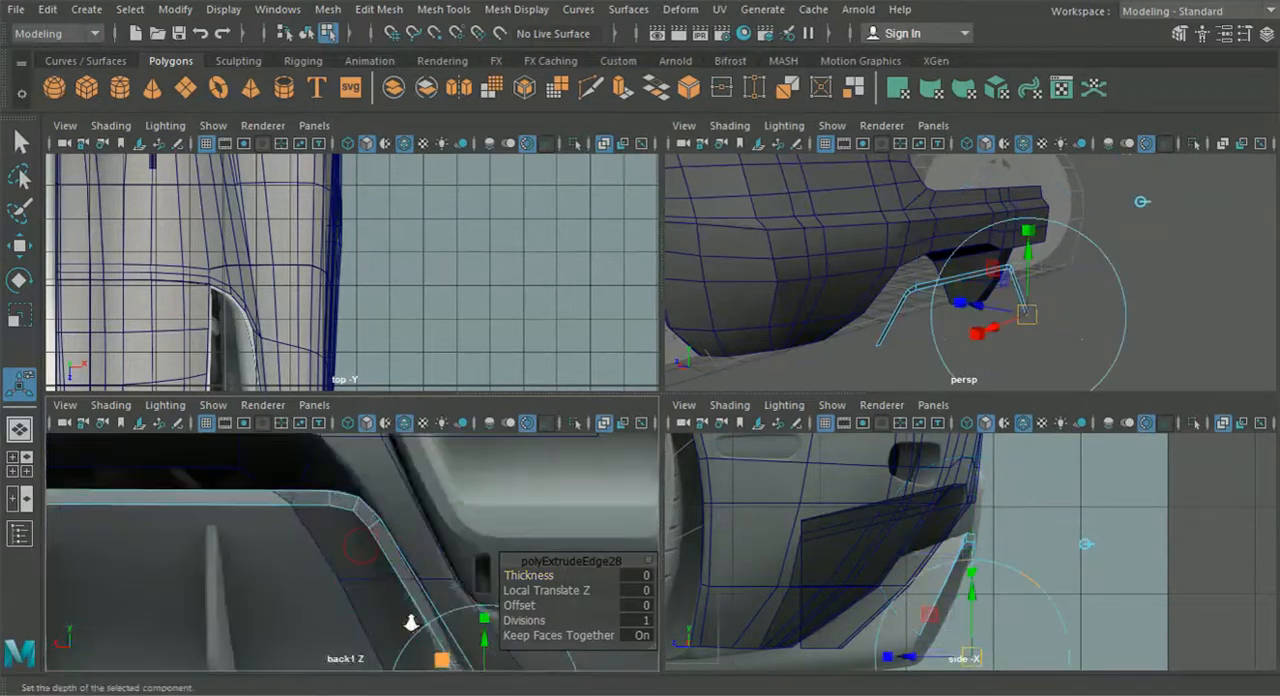
alt+middle_drag(330, 631, 287, 476)
drag(350, 549, 325, 570)
- Move the inner leg's bottom edge forward in the side view so the leg follows the diffuser's slope
scroll(885, 591, up, 5)
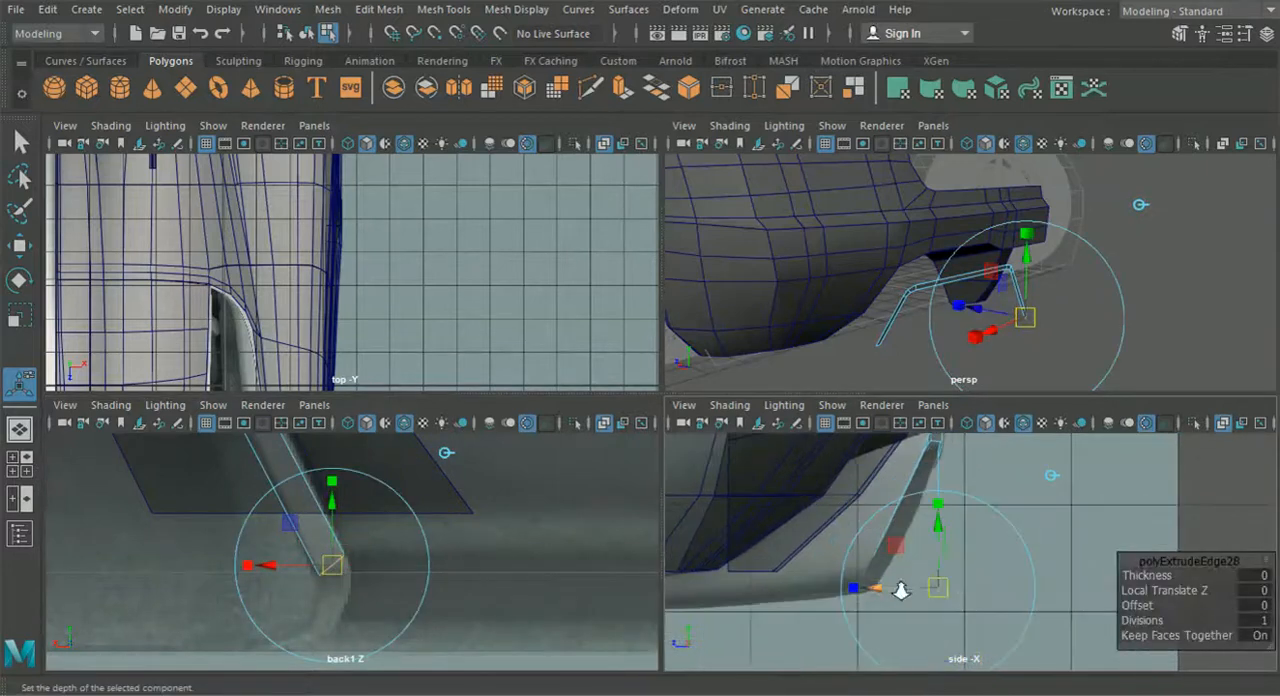
drag(818, 600, 812, 600)
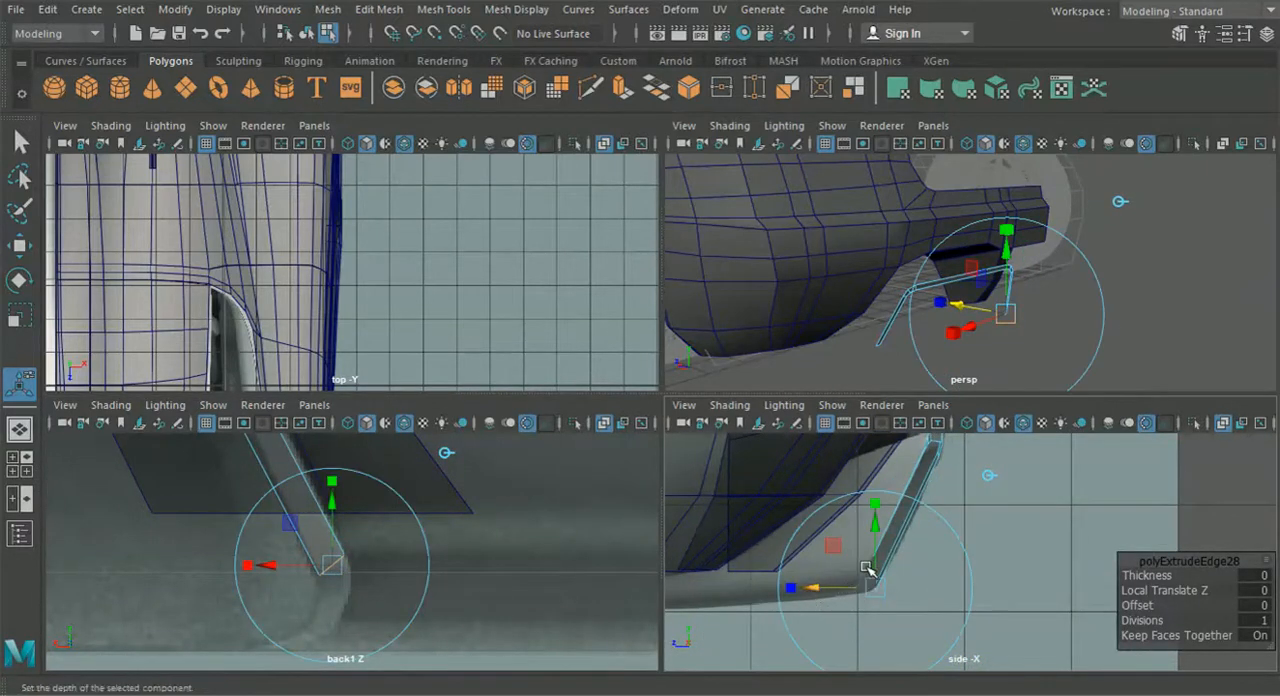
scroll(862, 592, up, 4)
alt+middle_drag(825, 545, 877, 586)
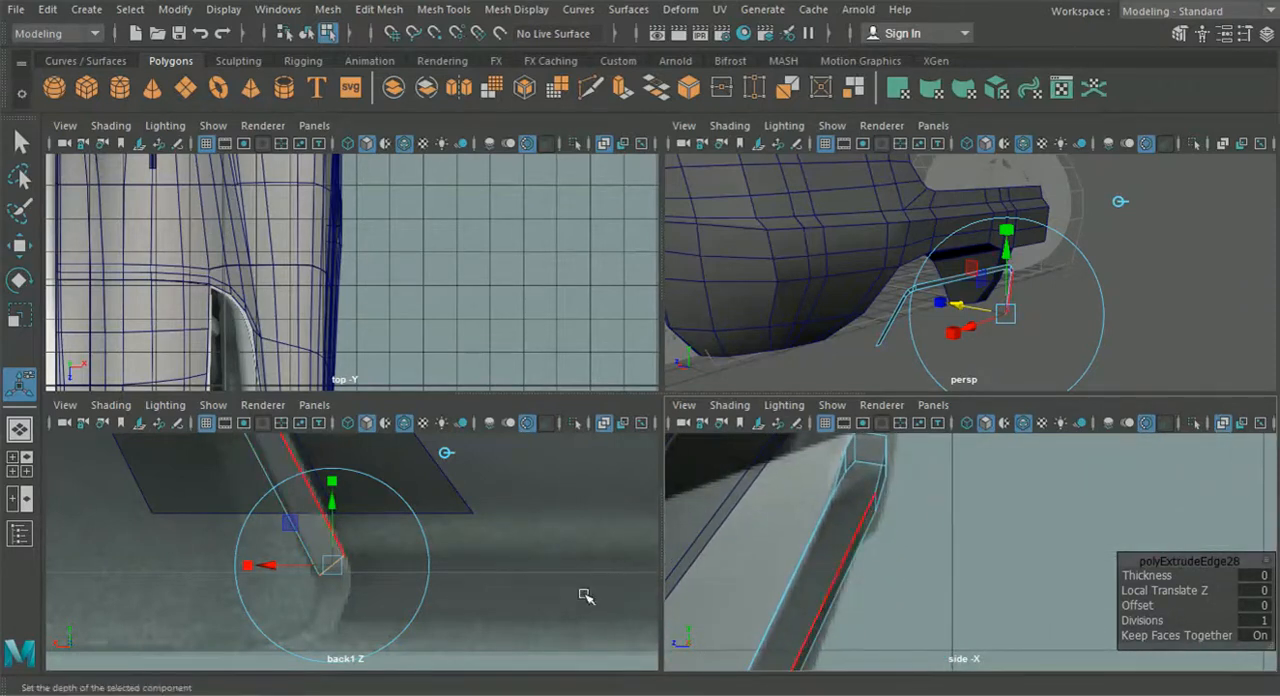
- Extrude the outer leg's bottom edge downward and slightly inward to the start of the frame's lower bend
alt+middle_drag(432, 598, 523, 575)
scroll(523, 575, down, 10)
scroll(226, 546, up, 6)
alt+middle_drag(122, 550, 399, 561)
click(315, 523)
scroll(317, 528, up, 2)
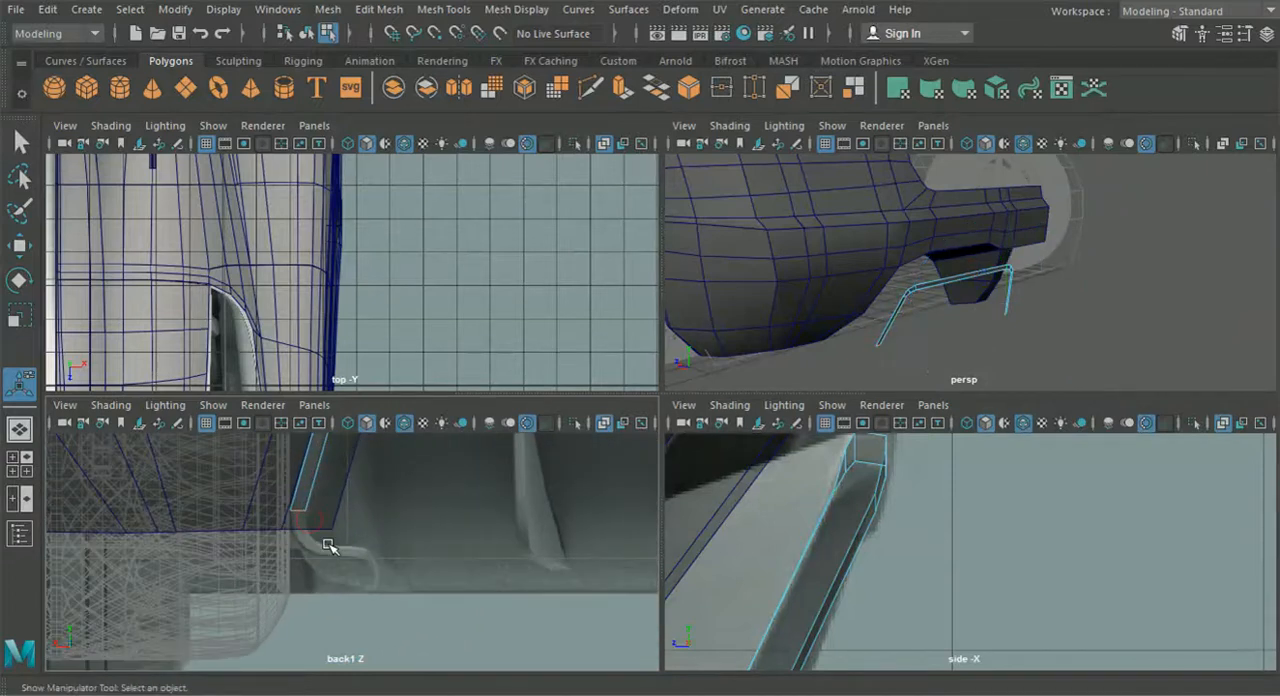
key(ctrl+e)
scroll(329, 549, up, 3)
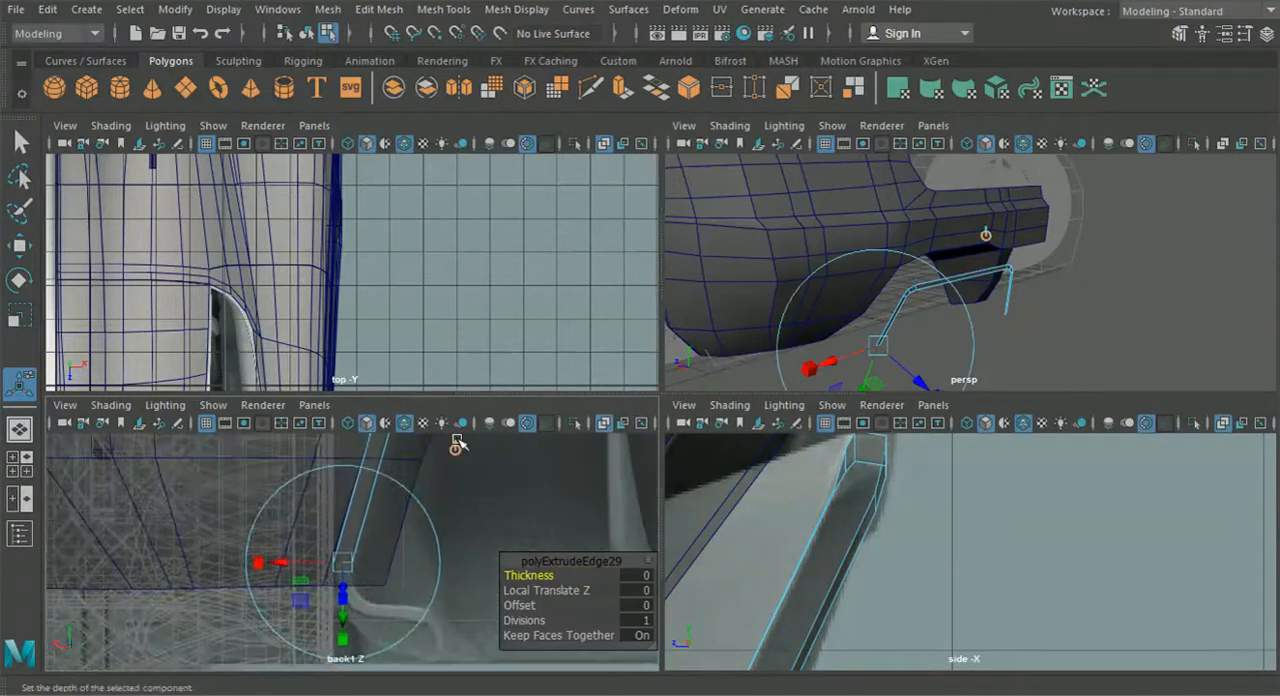
alt+middle_drag(411, 541, 411, 465)
drag(343, 487, 358, 557)
- Rotate the outer leg's new bottom edge about 52 degrees and reposition it on the lower bend
drag(424, 640, 458, 560)
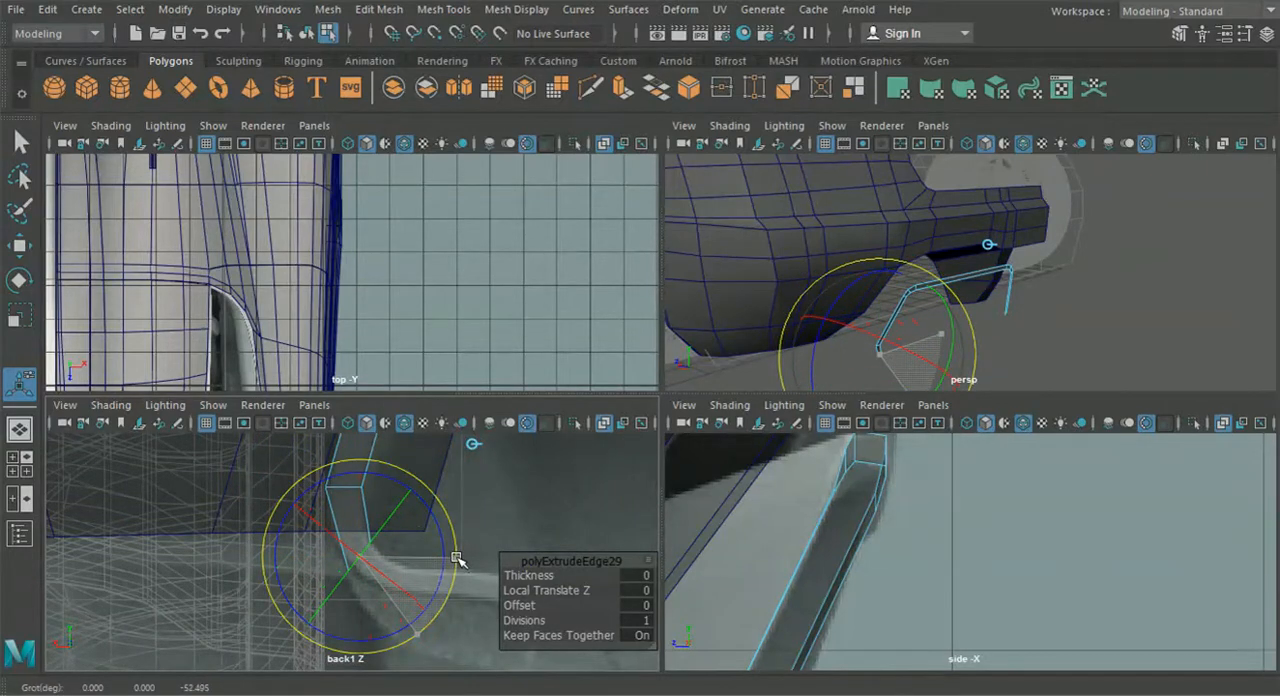
key(w)
drag(362, 563, 368, 567)
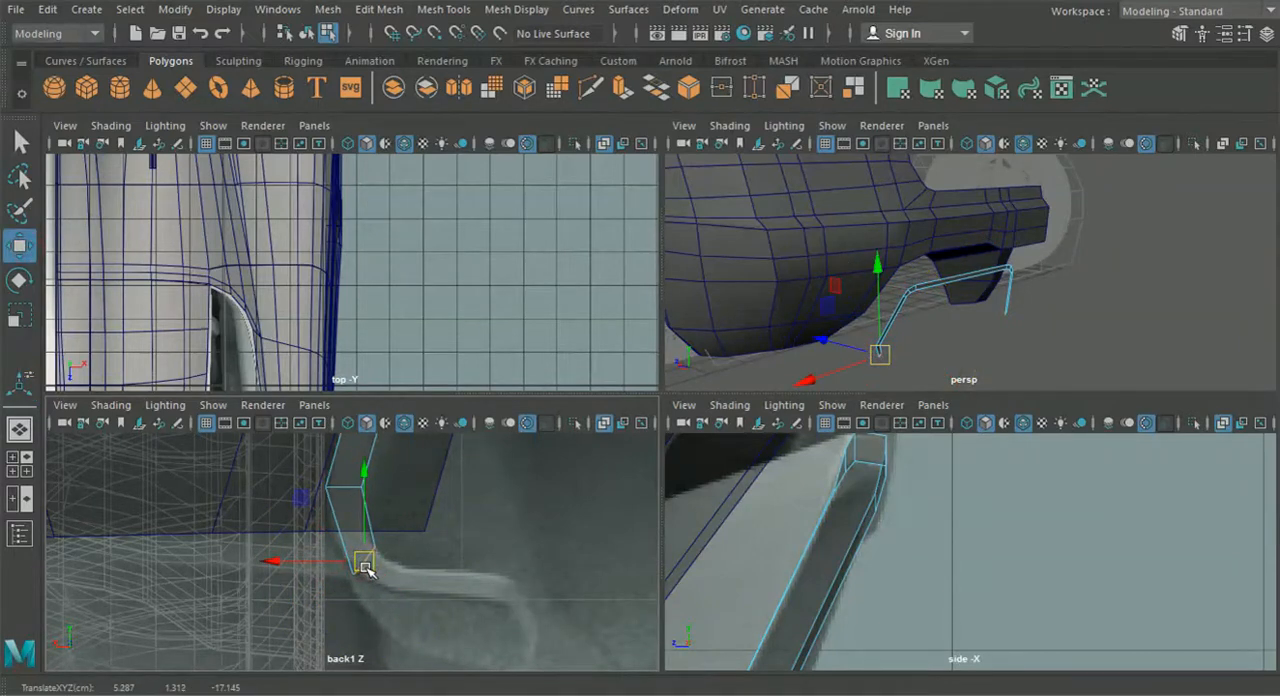
- Extrude the outer leg's bottom edge inward around the frame's lower bend and shift the new edge forward in the side view
key(ctrl+e)
drag(366, 567, 418, 588)
alt+middle_drag(474, 650, 409, 554)
drag(414, 556, 440, 504)
alt+middle_drag(806, 645, 886, 448)
alt+middle_drag(780, 656, 856, 511)
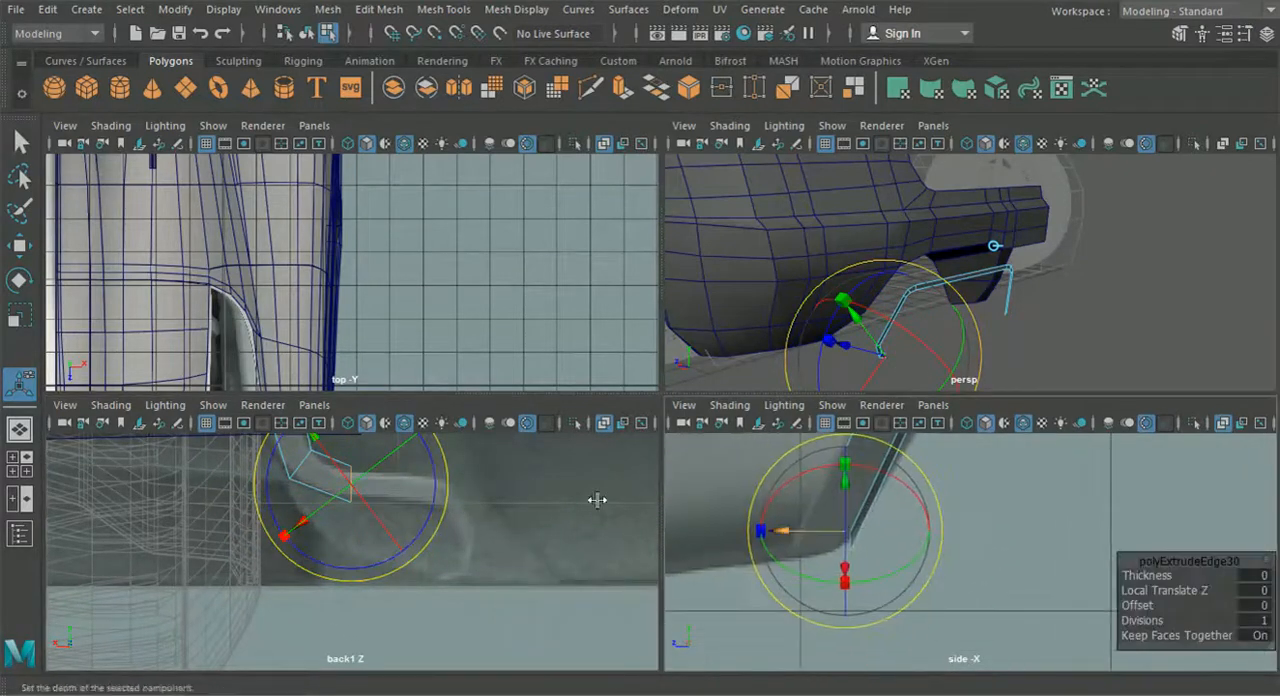
click(24, 252)
click(302, 461)
alt+middle_drag(303, 462, 352, 513)
drag(767, 513, 716, 537)
click(843, 533)
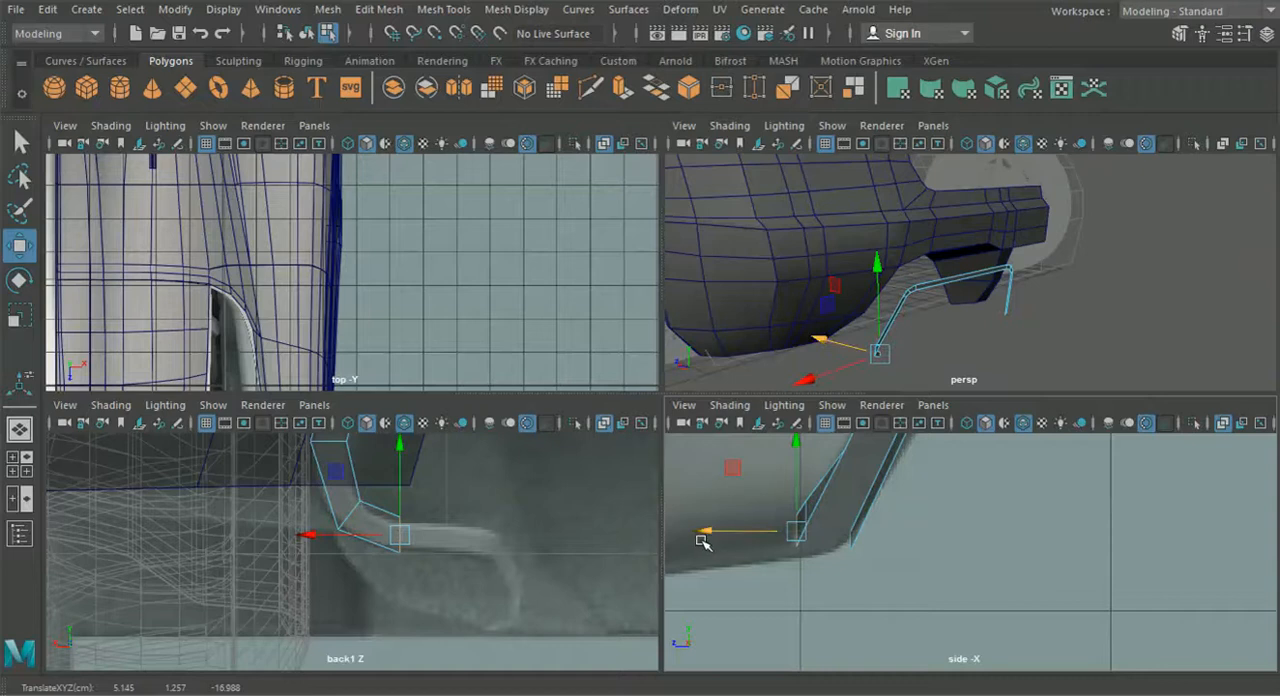
- Extrude the lower bend's end edge inward along the diffuser's horizontal bottom bar in the back view reference
key(ctrl+e)
alt+middle_drag(499, 481, 499, 545)
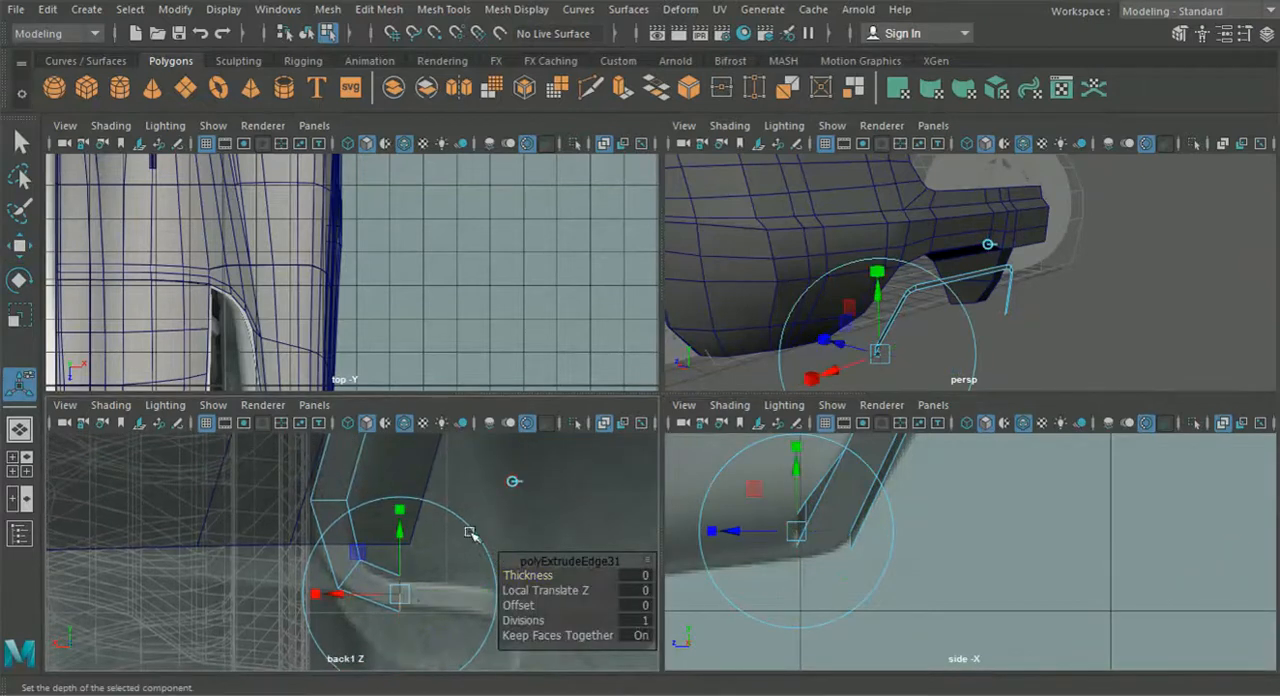
drag(353, 595, 452, 598)
alt+middle_drag(450, 598, 294, 571)
drag(292, 571, 285, 571)
click(284, 571)
right_drag(86, 231, 97, 144)
alt+middle_drag(296, 583, 395, 556)
- Move the outer vertex at the middle of the lower bend onto the frame outline in the back view reference
scroll(395, 556, up, 3)
click(341, 557)
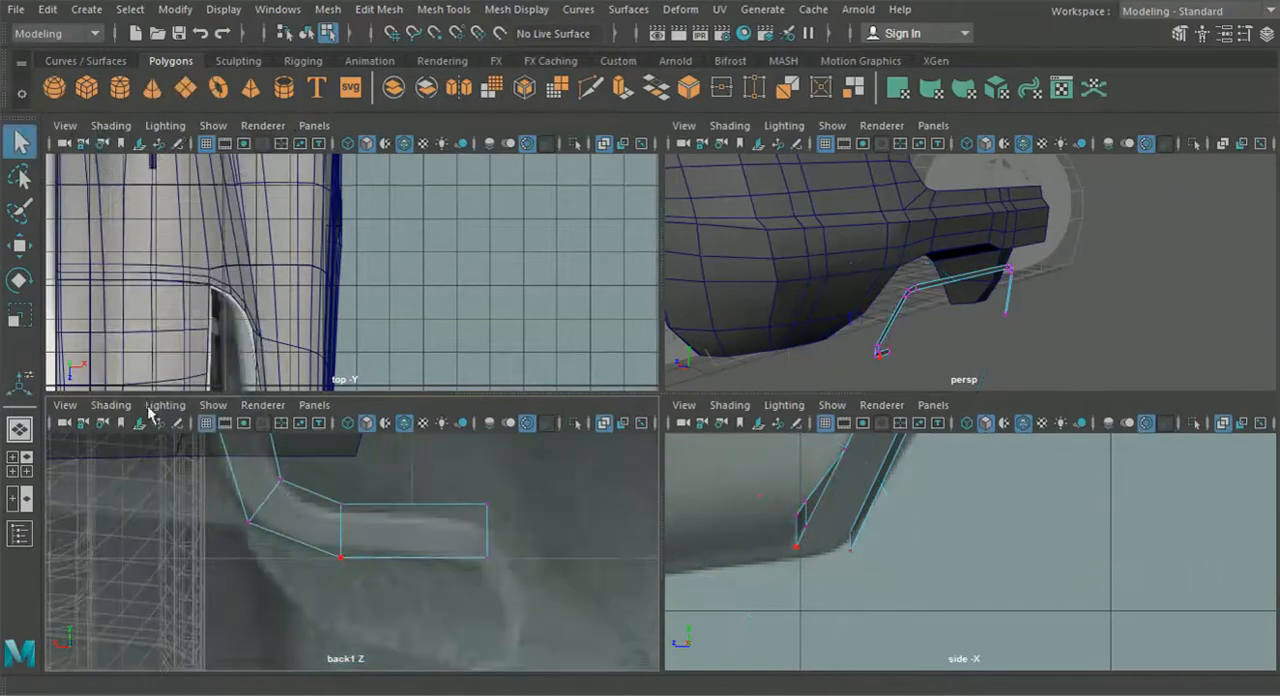
click(19, 245)
scroll(371, 548, up, 3)
drag(315, 583, 352, 625)
drag(348, 623, 340, 609)
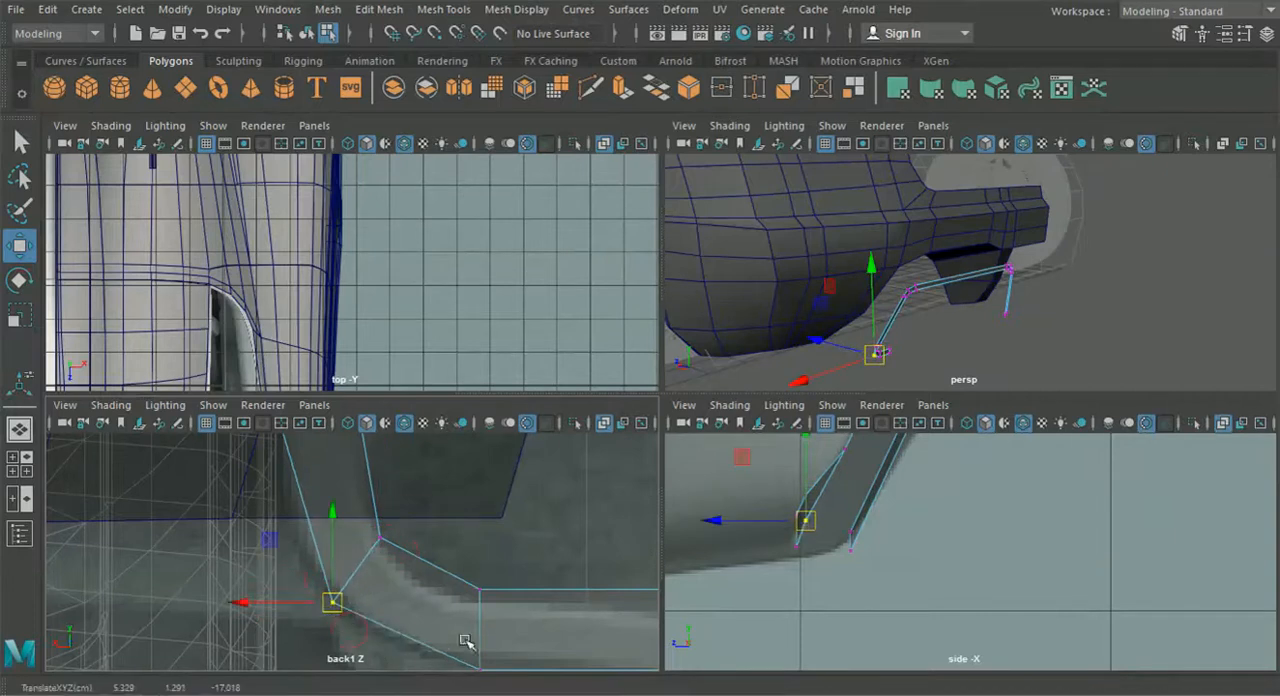
- Raise the two lower vertices of the horizontal bottom bar to fit its lower edge in the back view reference
alt+middle_drag(465, 640, 403, 540)
drag(672, 555, 674, 556)
drag(532, 461, 534, 474)
alt+middle_drag(596, 669, 563, 618)
drag(505, 552, 502, 549)
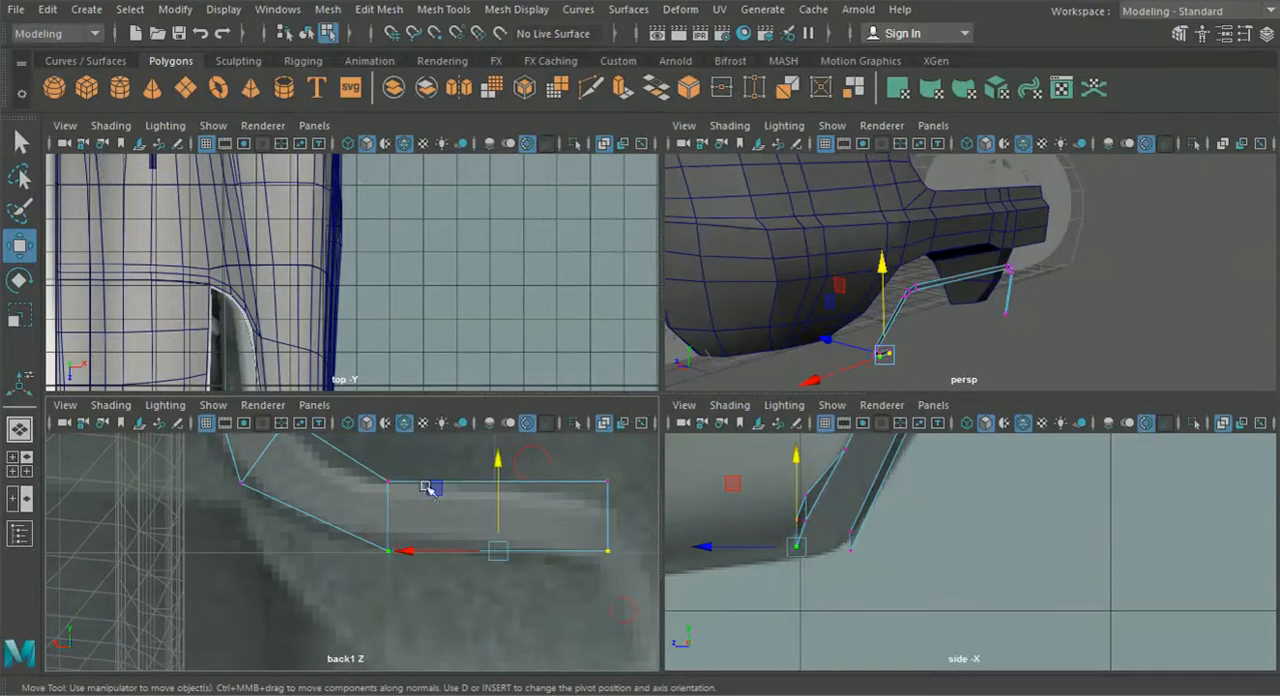
click(374, 502)
key(ctrl+z)
alt+middle_drag(373, 503, 476, 640)
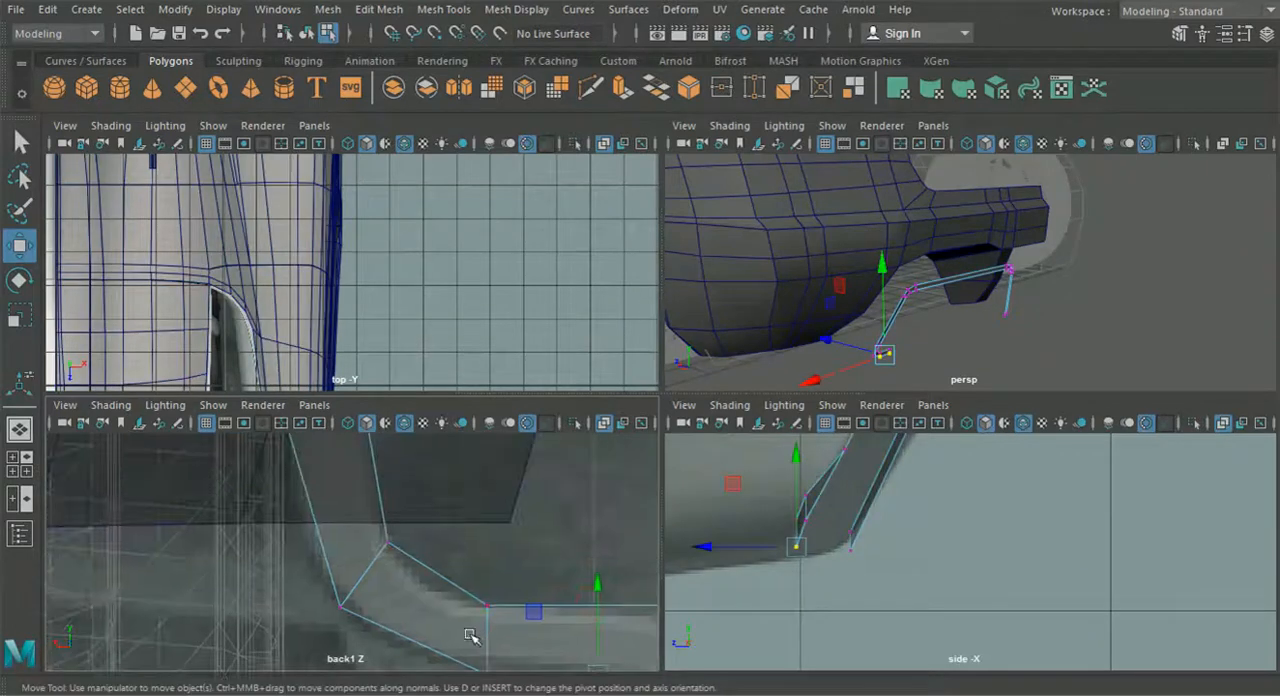
- Adjust the inner vertex at the top of the outer leg and align it with the leg's slope in the side view
alt+middle_drag(258, 537, 310, 578)
scroll(384, 557, down, 10)
scroll(574, 535, up, 6)
alt+middle_drag(574, 532, 534, 633)
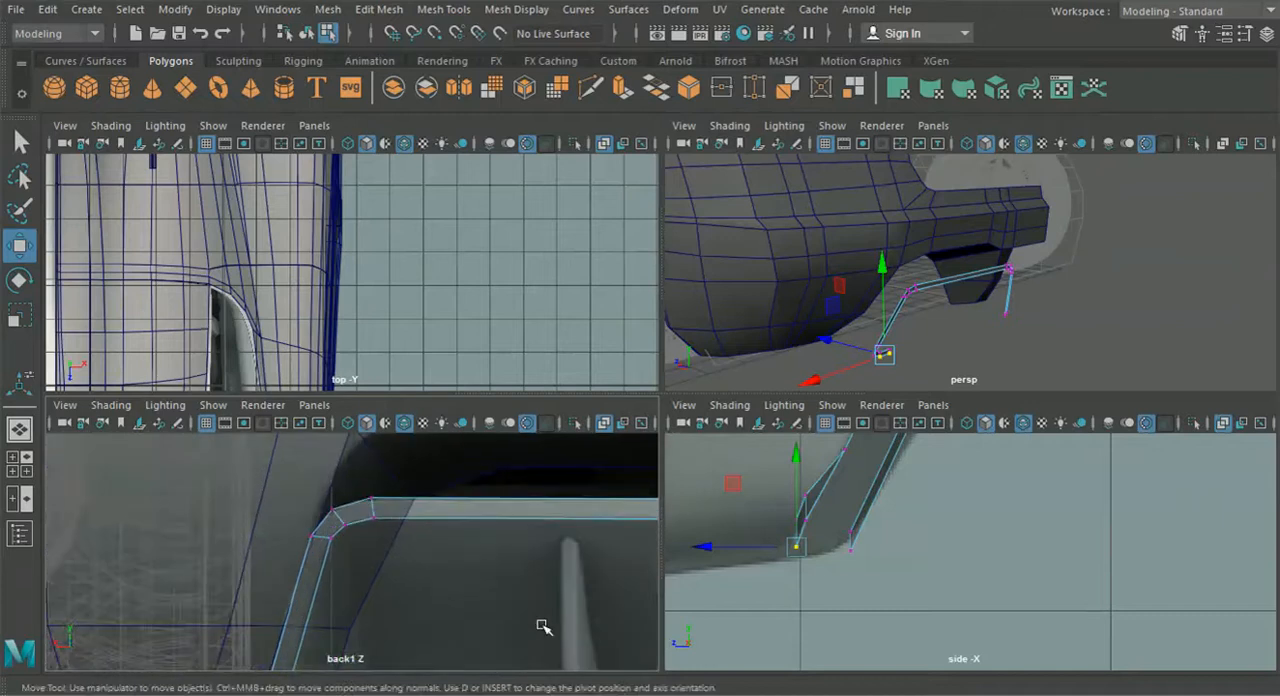
scroll(406, 586, up, 6)
drag(372, 533, 374, 544)
scroll(834, 606, up, 6)
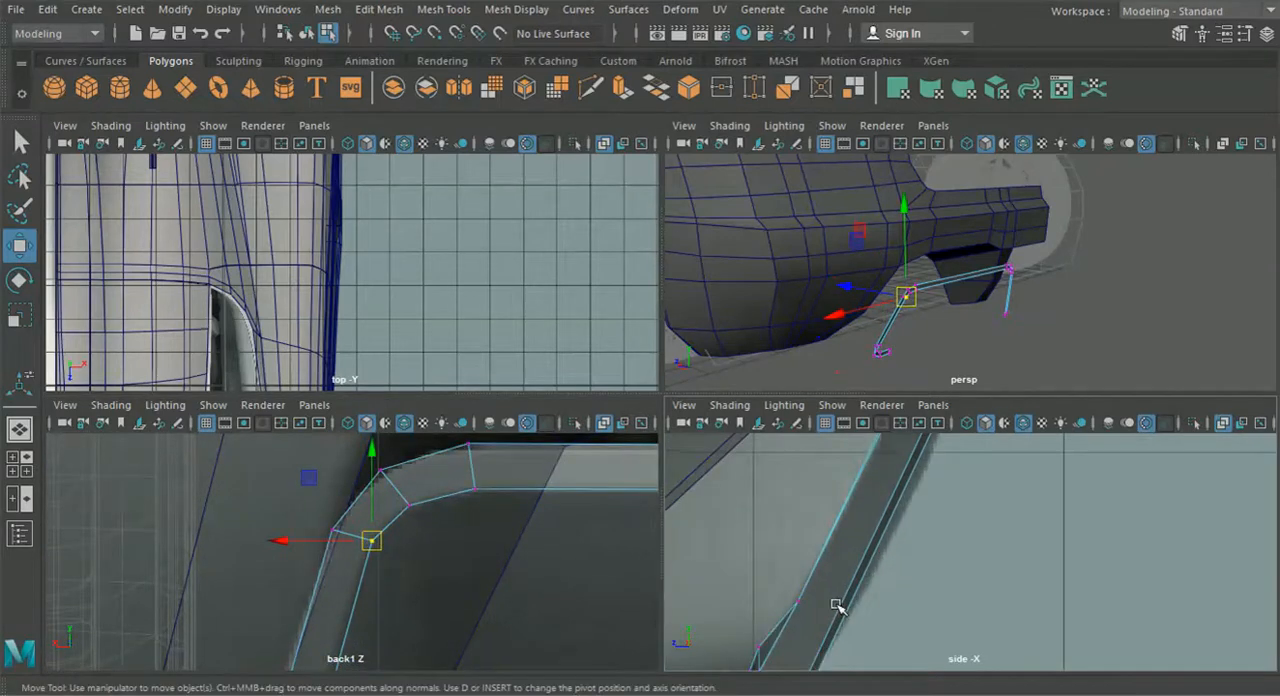
scroll(817, 553, up, 4)
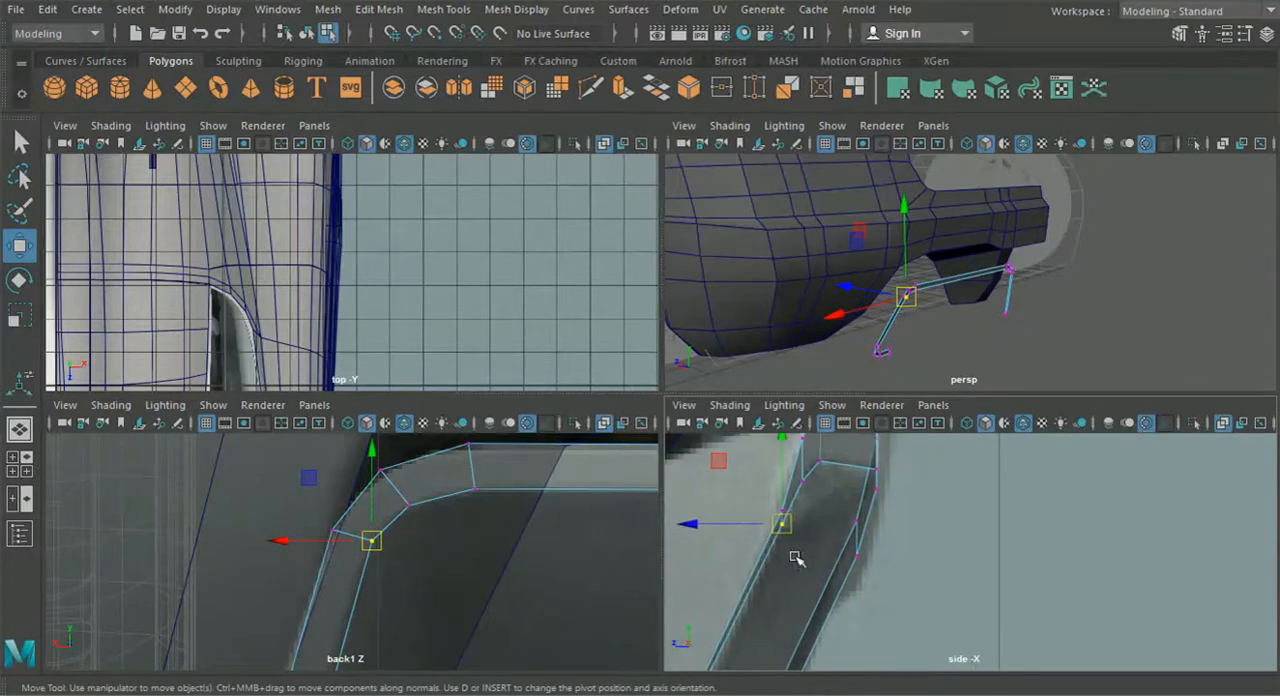
drag(786, 516, 718, 514)
- Align the outer vertex where the leg meets the lower bend with the leg's slope in the side view
mouse_move(712, 664)
alt+middle_down()
mouse_move(754, 629)
mouse_move(877, 443)
alt+middle_up()
mouse_move(800, 620)
alt+middle_down()
mouse_move(897, 457)
mouse_move(880, 515)
alt+middle_up()
alt+middle_drag(385, 607, 457, 443)
mouse_move(314, 645)
alt+middle_down()
mouse_move(429, 480)
mouse_move(361, 508)
alt+middle_up()
drag(344, 466, 381, 507)
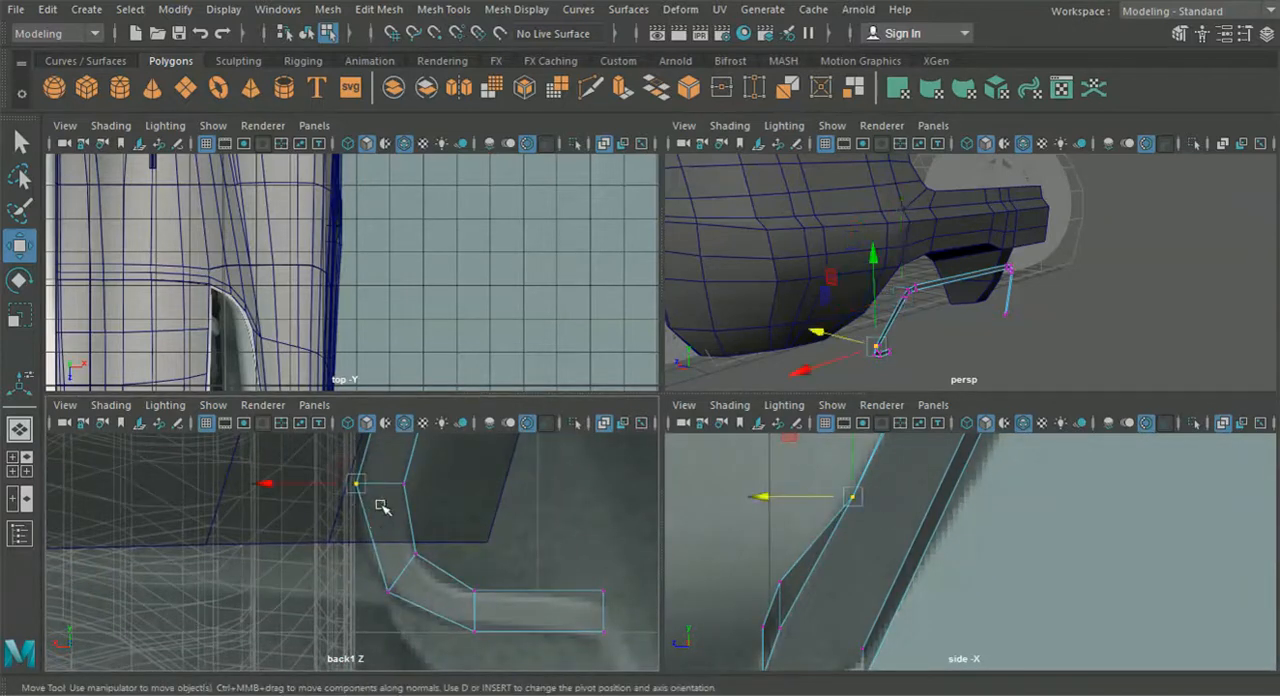
drag(803, 489, 781, 497)
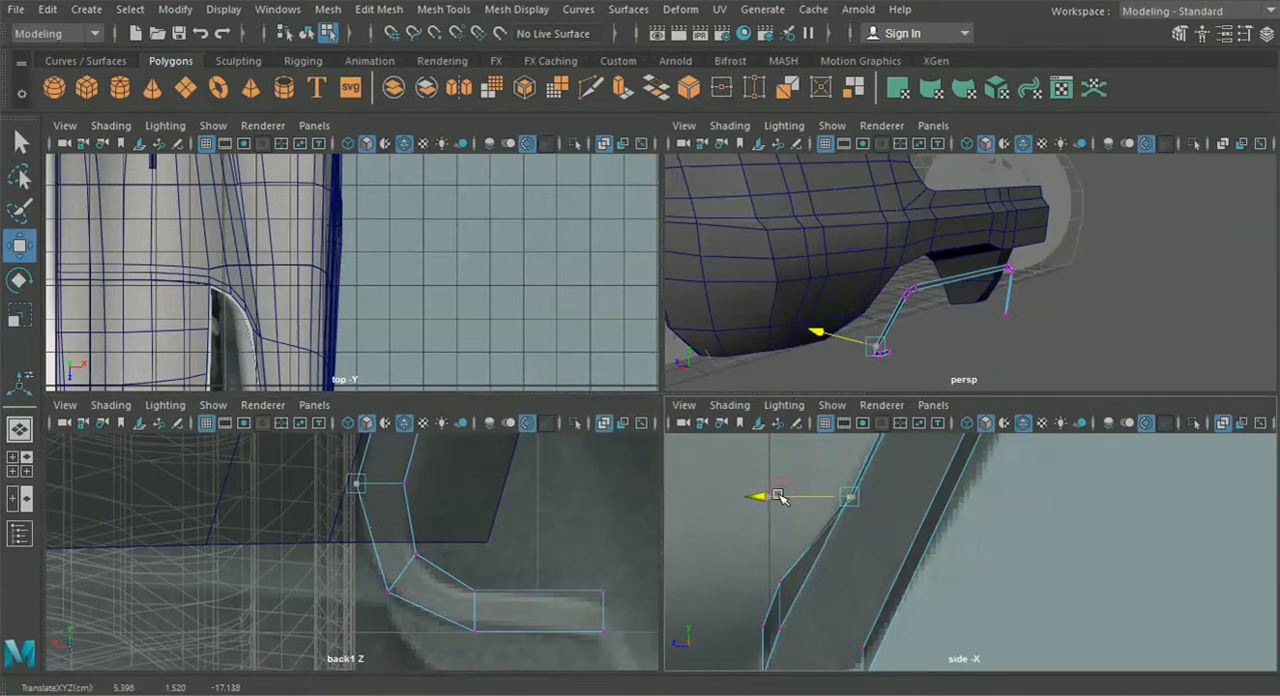
- Move the upper vertices of the lower bend and bottom bar rearward in the side view to follow the leg's slope
drag(388, 462, 437, 530)
click(436, 576)
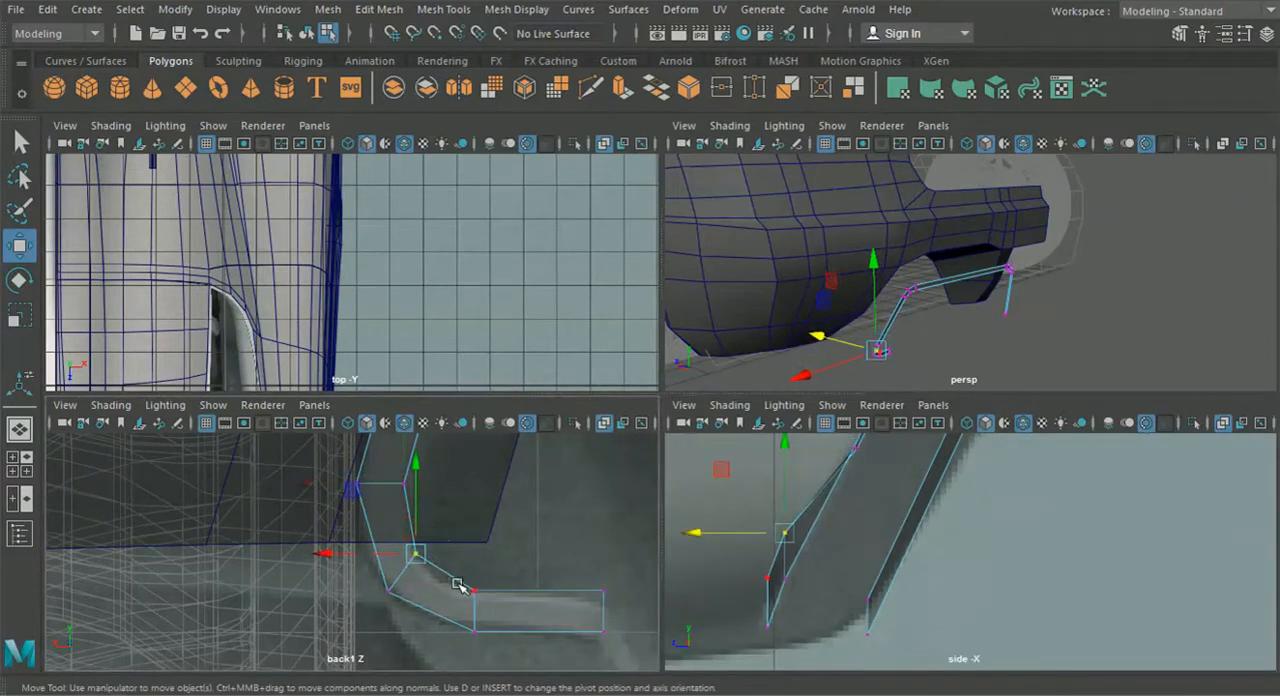
drag(506, 612, 506, 612)
drag(688, 553, 716, 559)
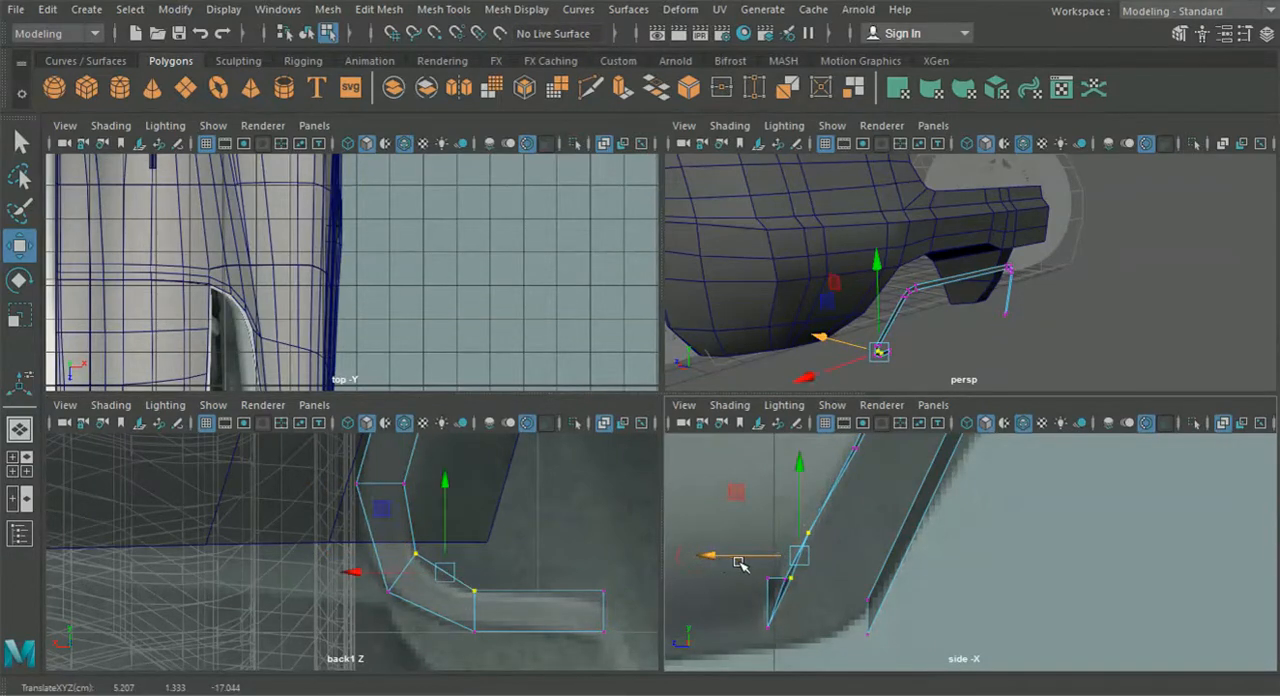
click(415, 553)
drag(712, 537, 721, 539)
click(474, 591)
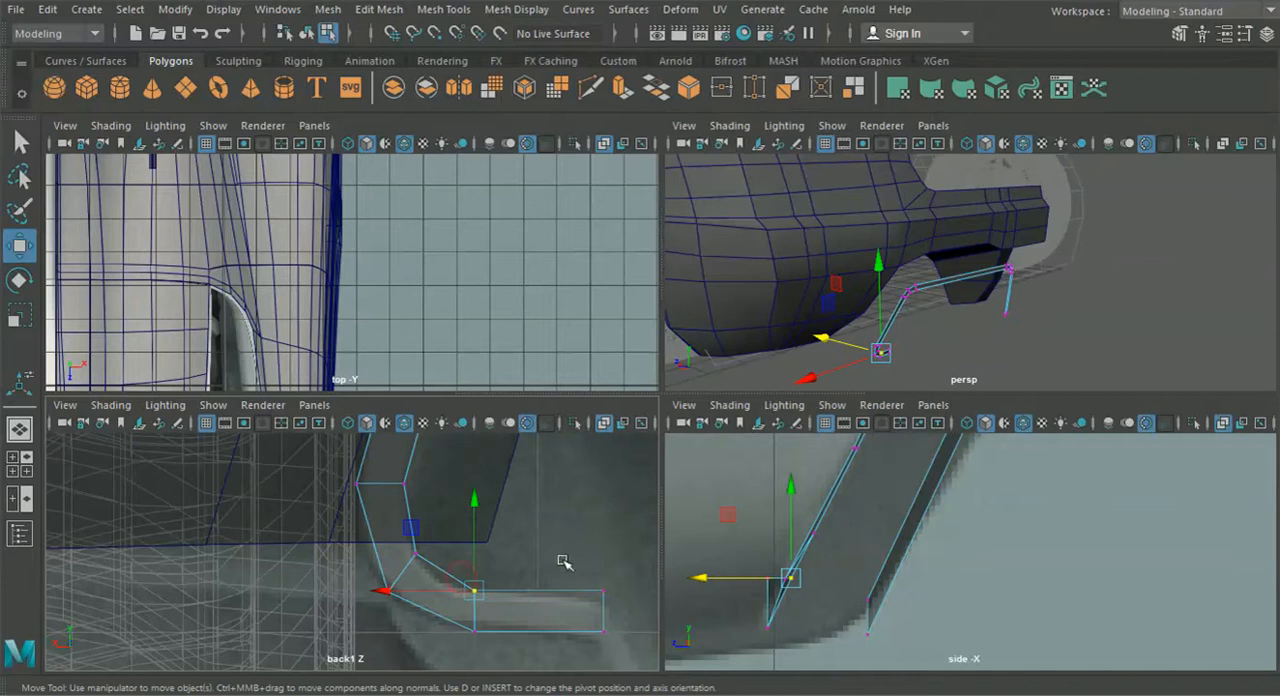
drag(627, 597, 688, 577)
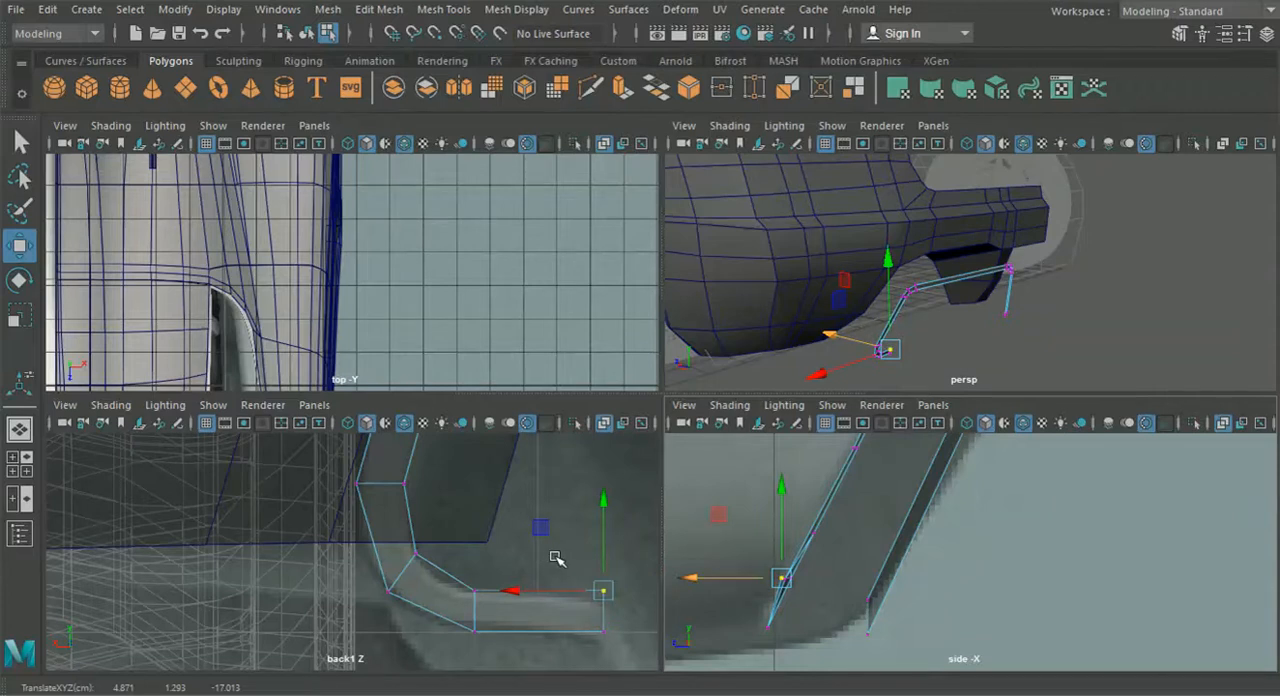
- Inspect the frame from behind in perspective and restore the four-view layout with the back1 camera view
key(space)
alt+drag(886, 419, 669, 431)
alt+right_drag(669, 431, 808, 452)
alt+middle_drag(808, 452, 1012, 458)
alt+middle_drag(477, 421, 553, 431)
click(20, 464)
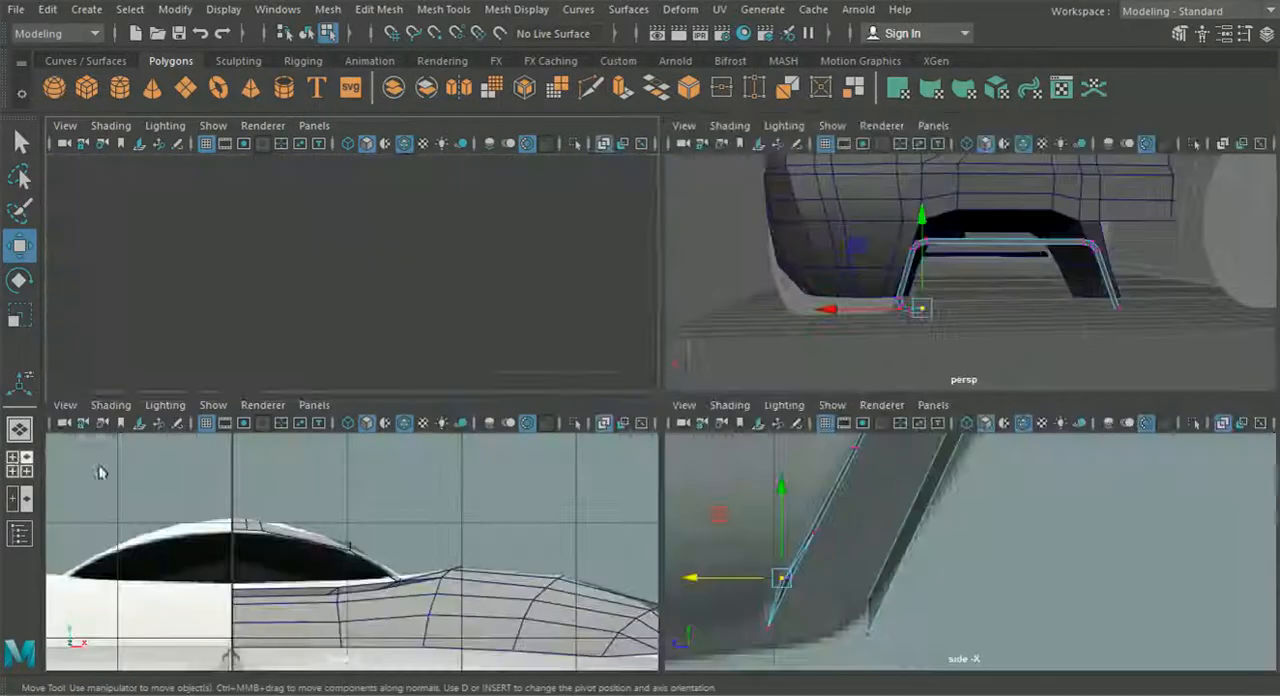
click(314, 405)
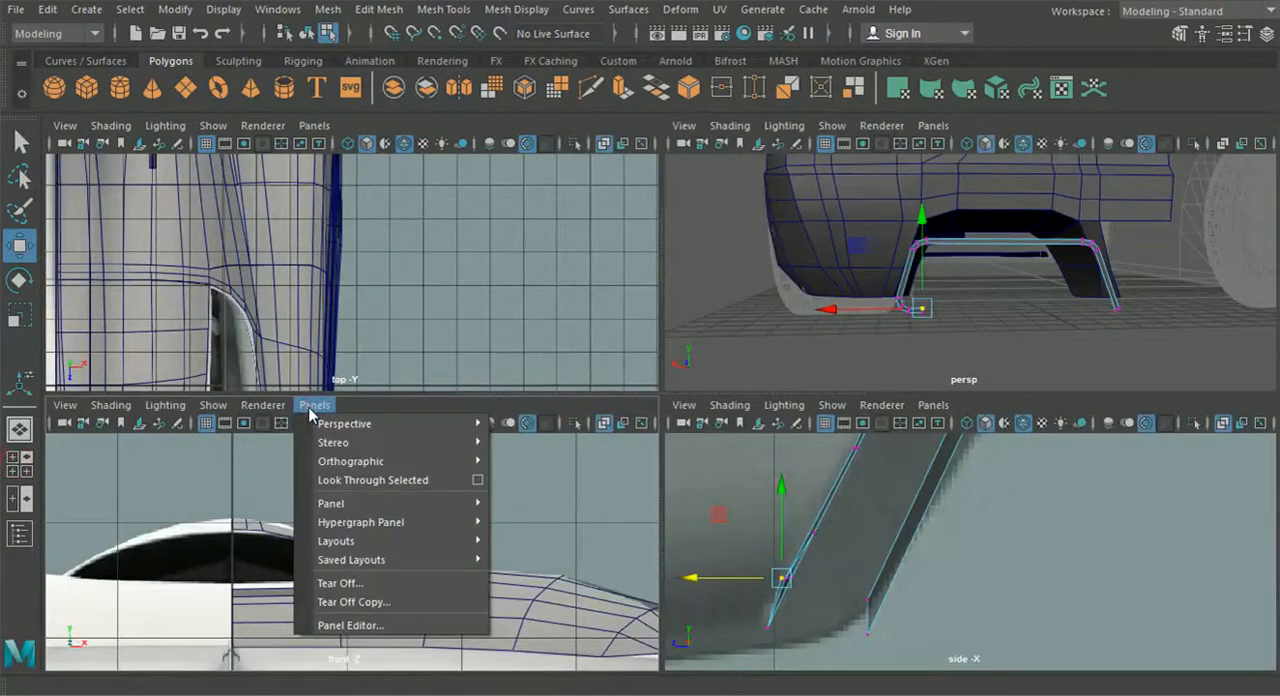
click(526, 462)
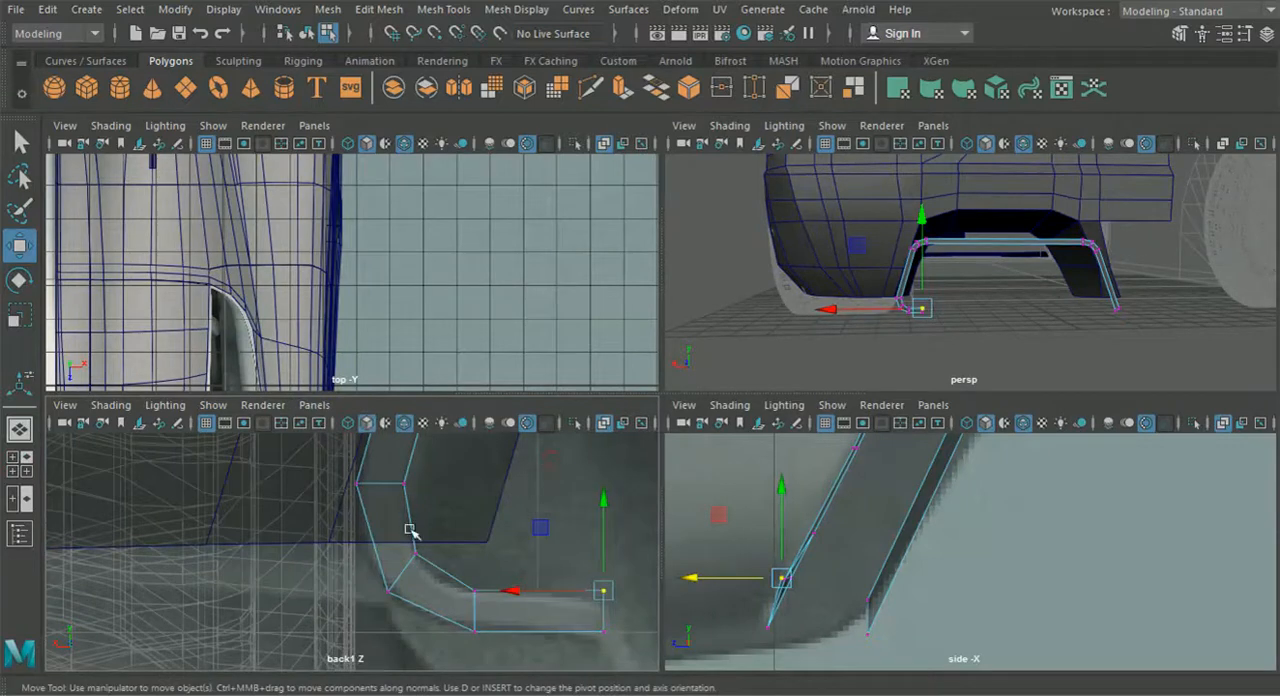
- Reposition the two vertices where the outer leg meets the frame's upper corner to fit the back view reference
key(space)
scroll(482, 510, down, 6)
alt+middle_drag(532, 414, 407, 567)
alt+middle_drag(516, 390, 475, 437)
scroll(488, 440, up, 1)
scroll(510, 427, up, 6)
click(334, 428)
drag(361, 433, 356, 439)
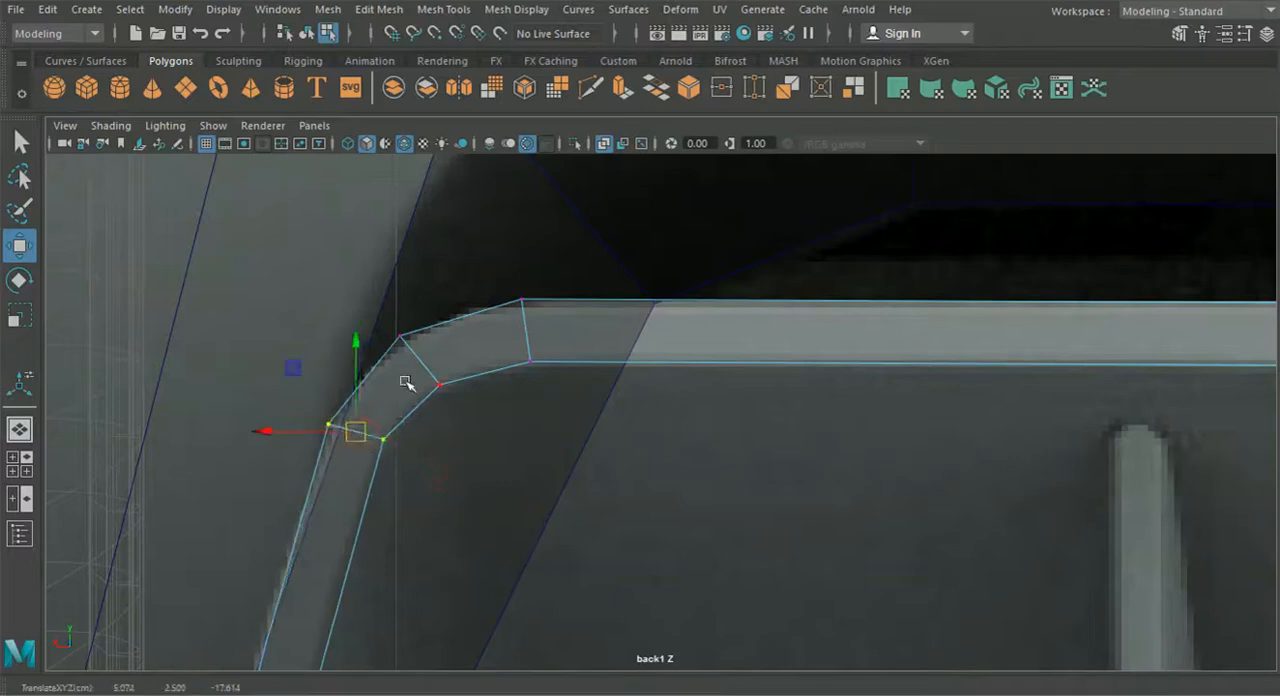
- Bevel the middle edge of the frame's upper corner with a fraction of 0.7 and 4 segments
right_drag(408, 160, 414, 92)
click(421, 352)
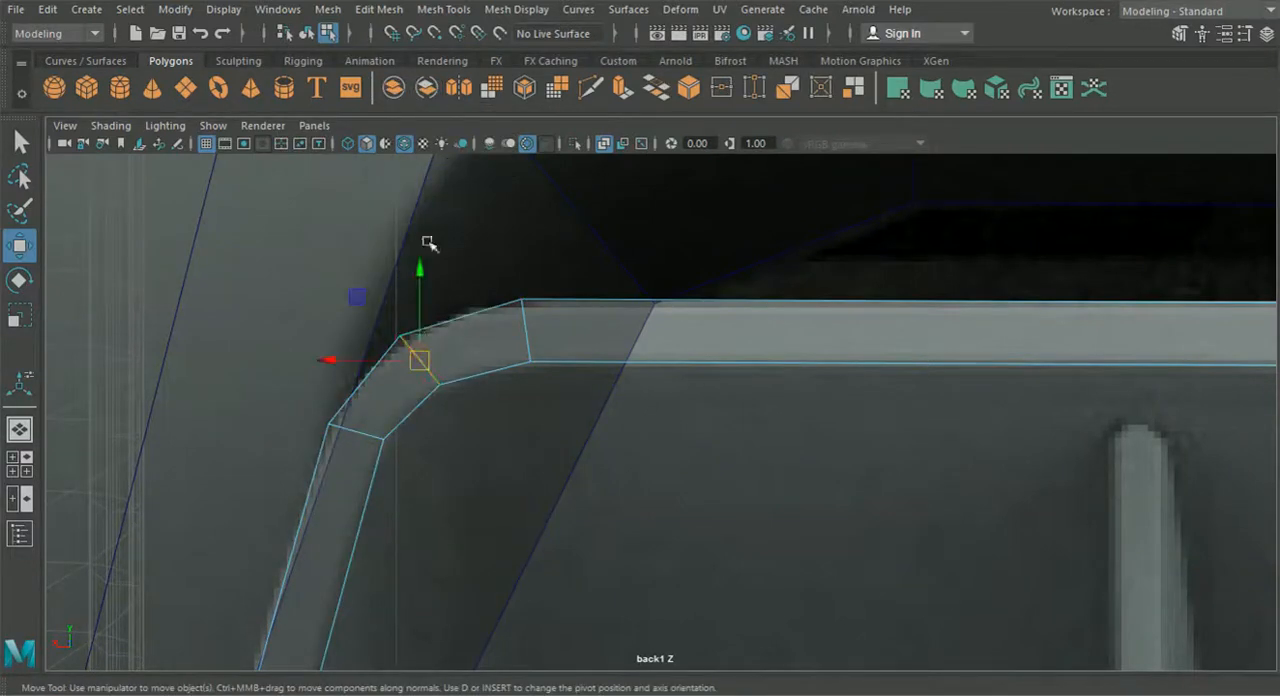
click(344, 12)
click(378, 9)
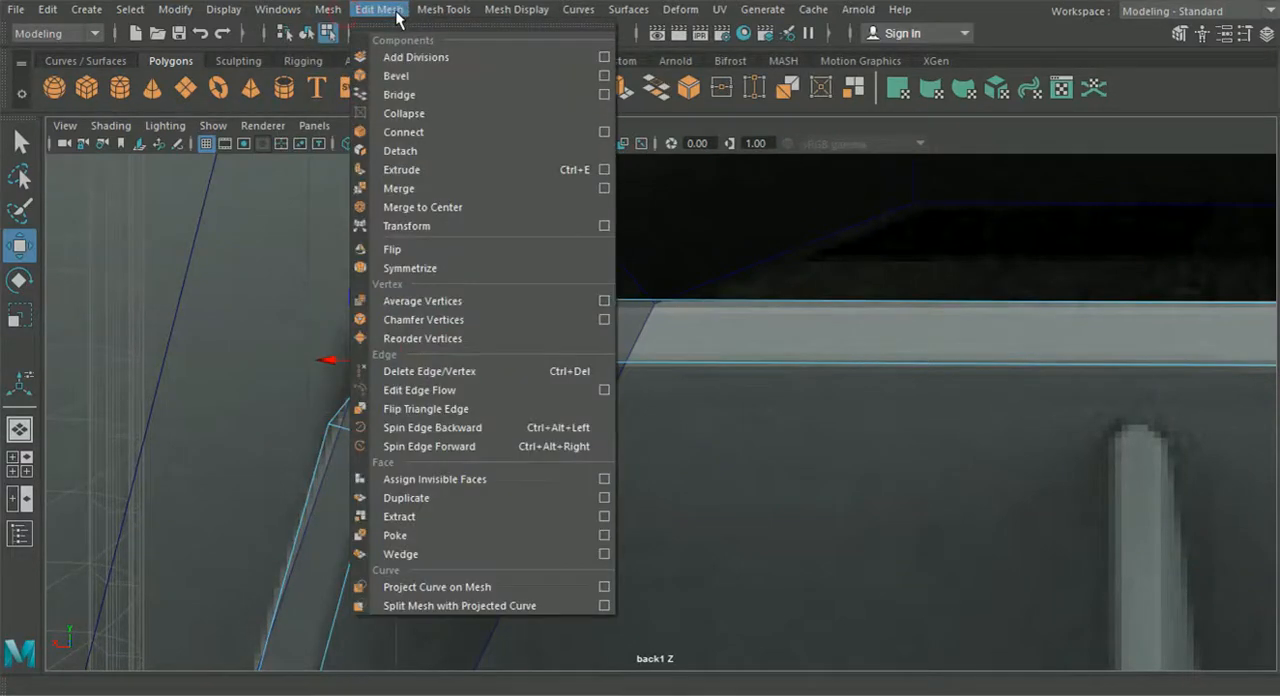
click(400, 73)
mouse_move(990, 436)
mouse_down()
mouse_move(1012, 437)
mouse_move(990, 437)
mouse_up()
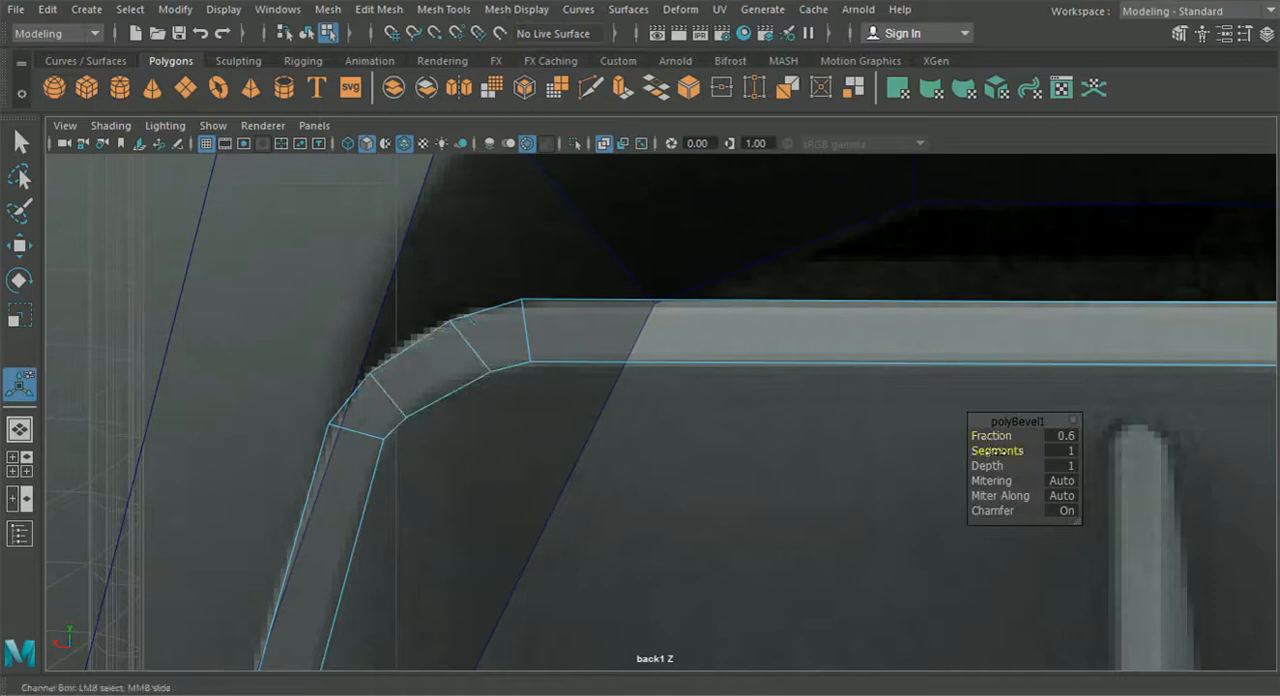
mouse_move(1000, 452)
mouse_down()
mouse_move(1022, 456)
mouse_move(1012, 436)
mouse_up()
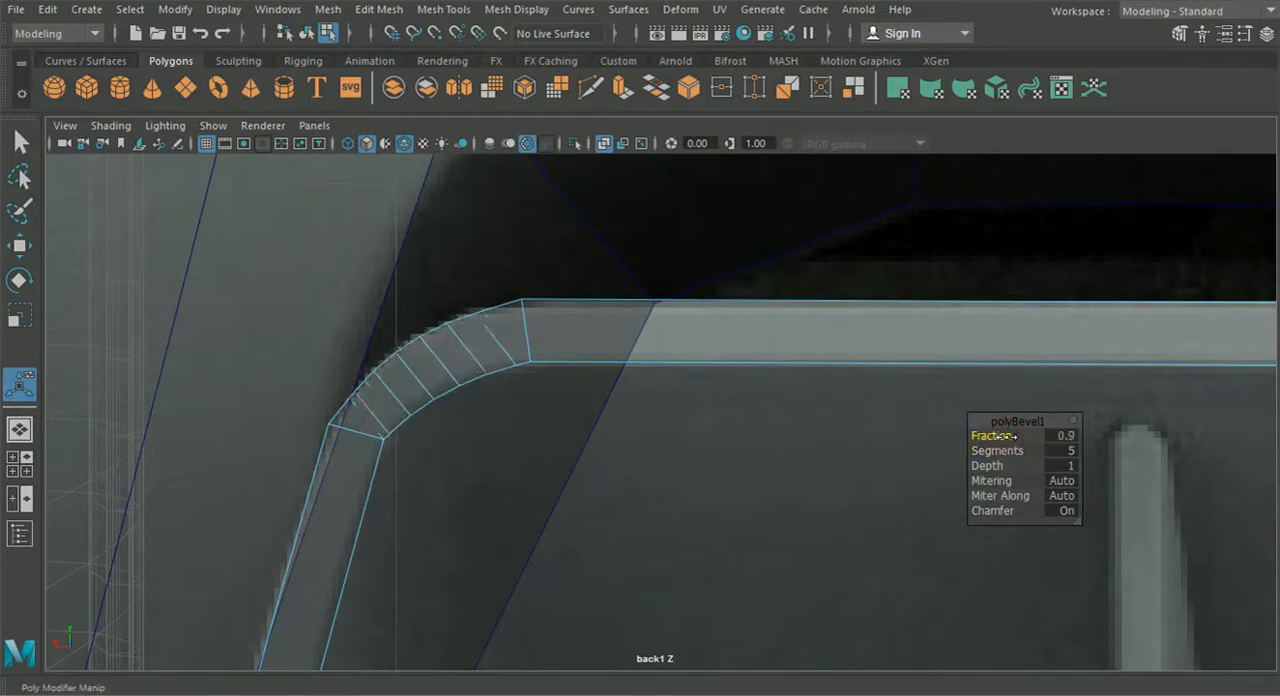
drag(1012, 436, 998, 451)
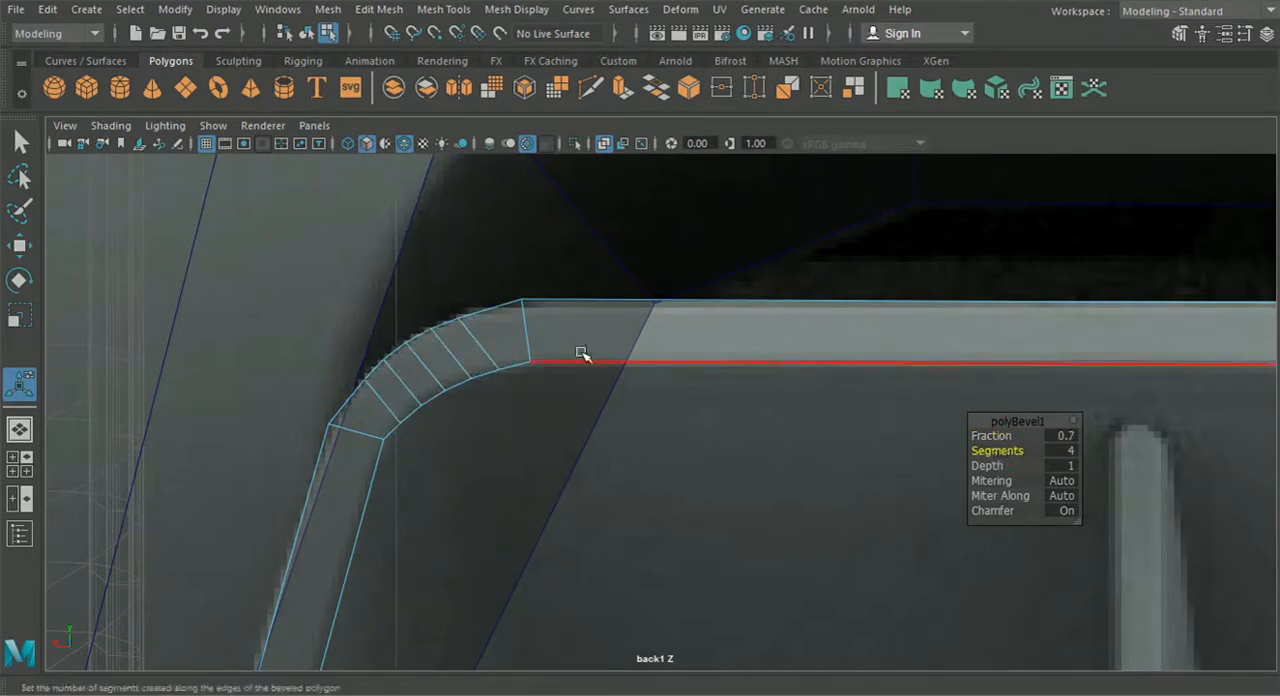
- Move the outer vertices at both ends of the bevelled upper corner onto the rounded outline in the back view reference
right_drag(571, 331, 488, 166)
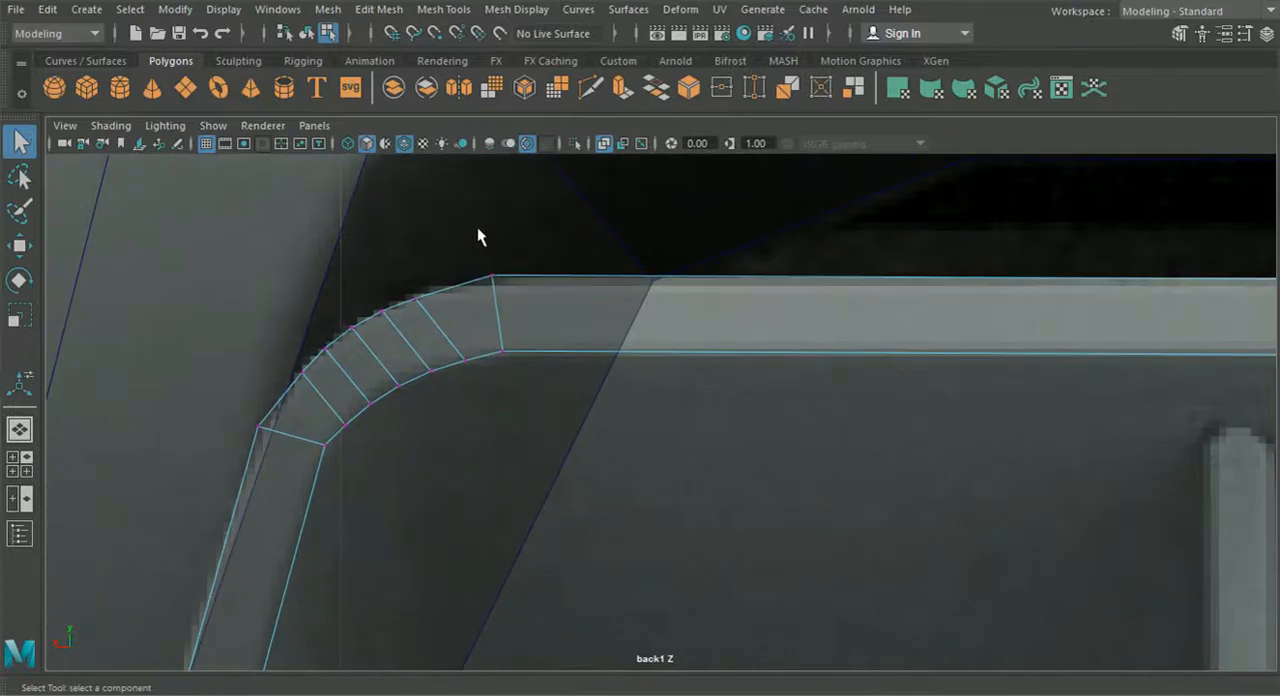
click(19, 245)
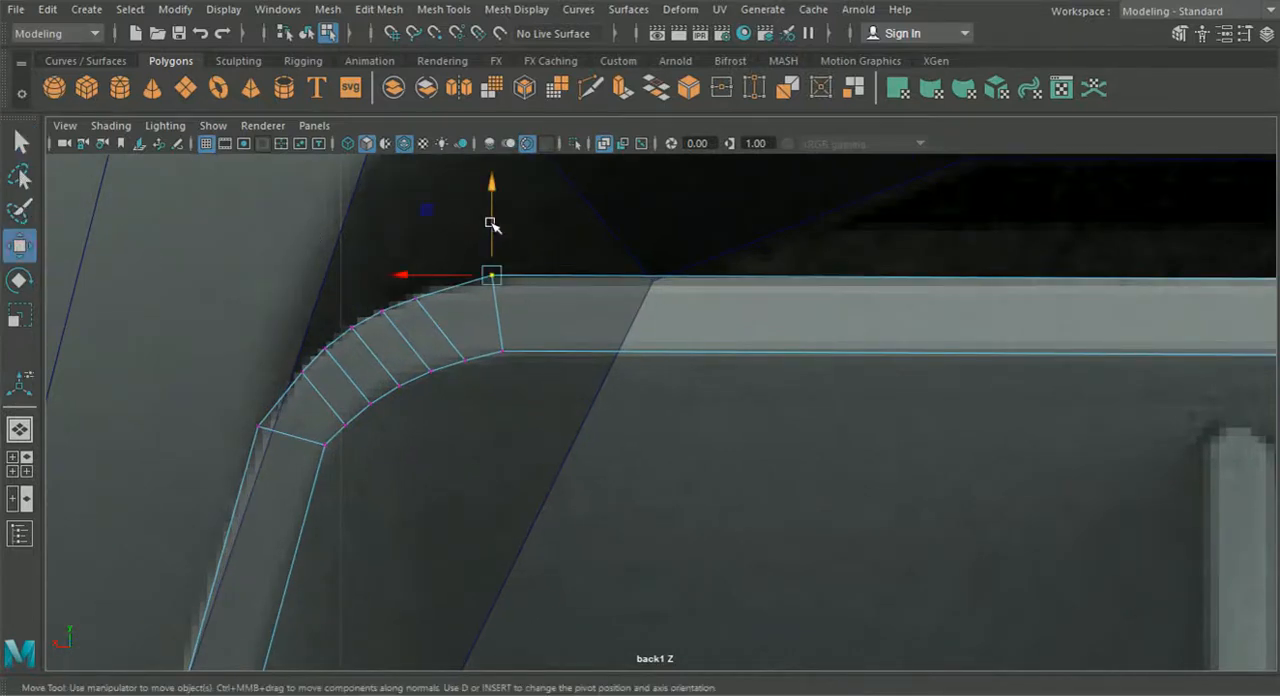
drag(490, 224, 488, 229)
click(261, 428)
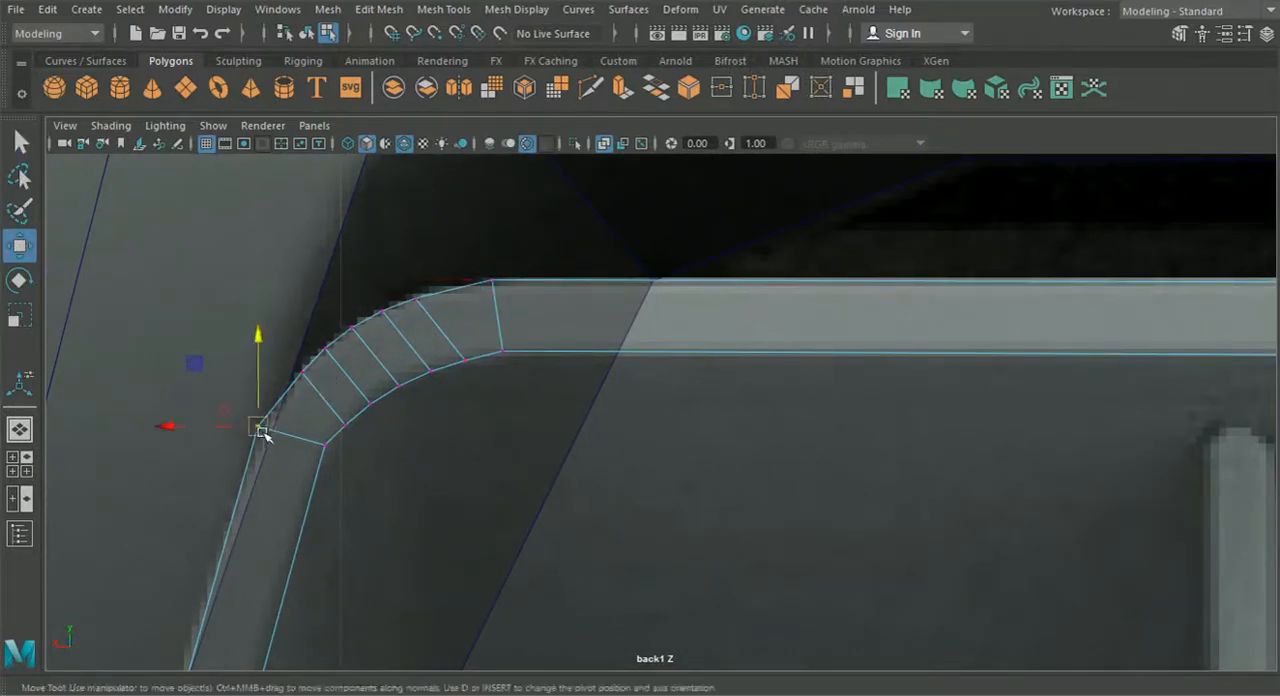
drag(236, 429, 249, 408)
click(491, 281)
drag(491, 280, 480, 287)
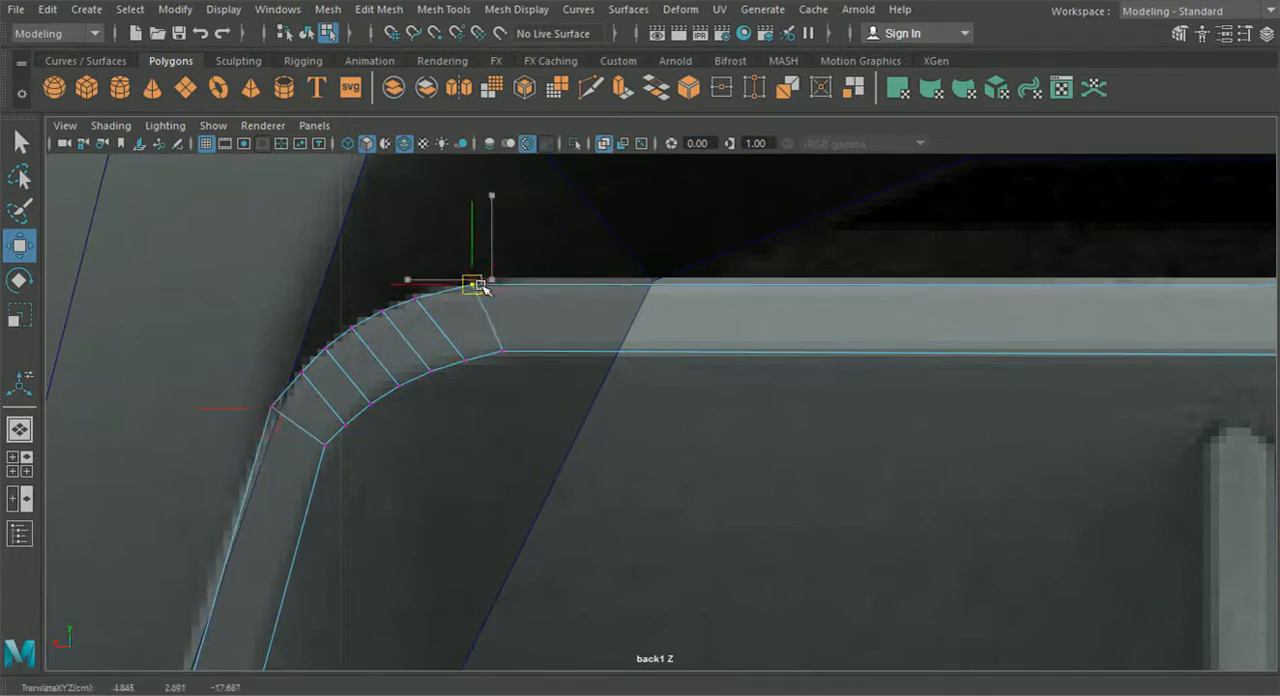
- Select all the bevel's vertices in the upper corner and shift them slightly upward to smooth the curve
drag(295, 339, 375, 436)
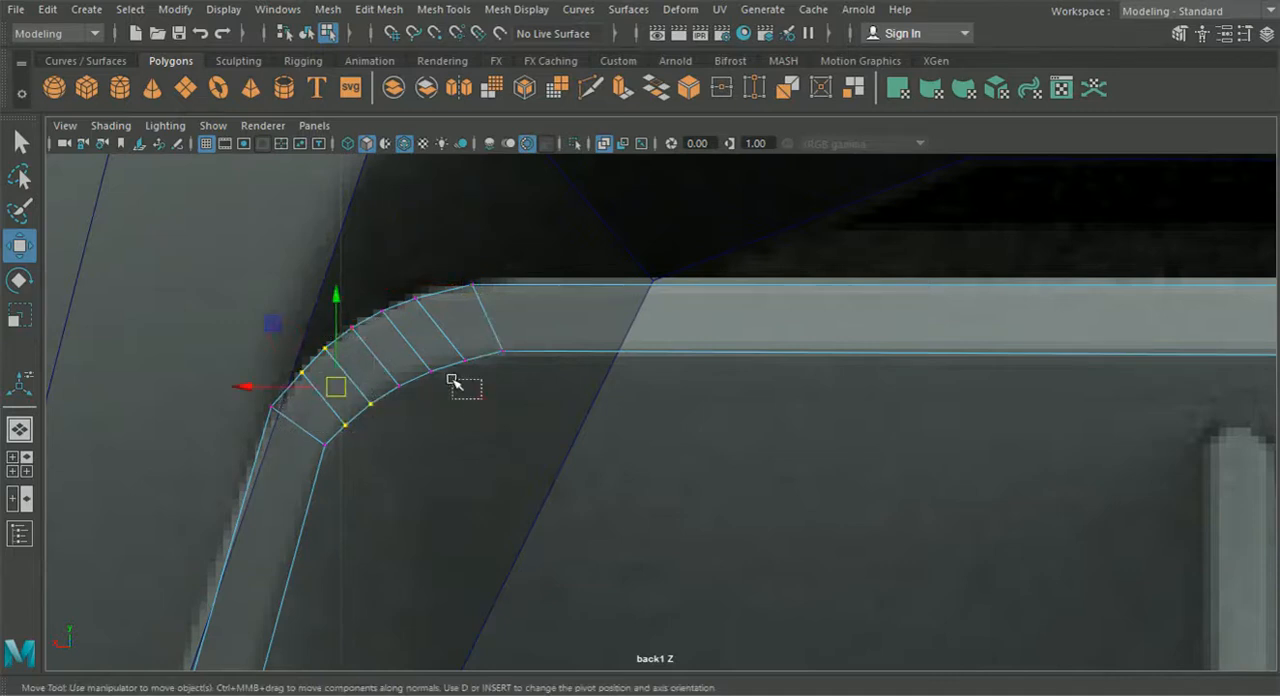
shift+drag(391, 345, 390, 344)
shift+drag(387, 292, 386, 291)
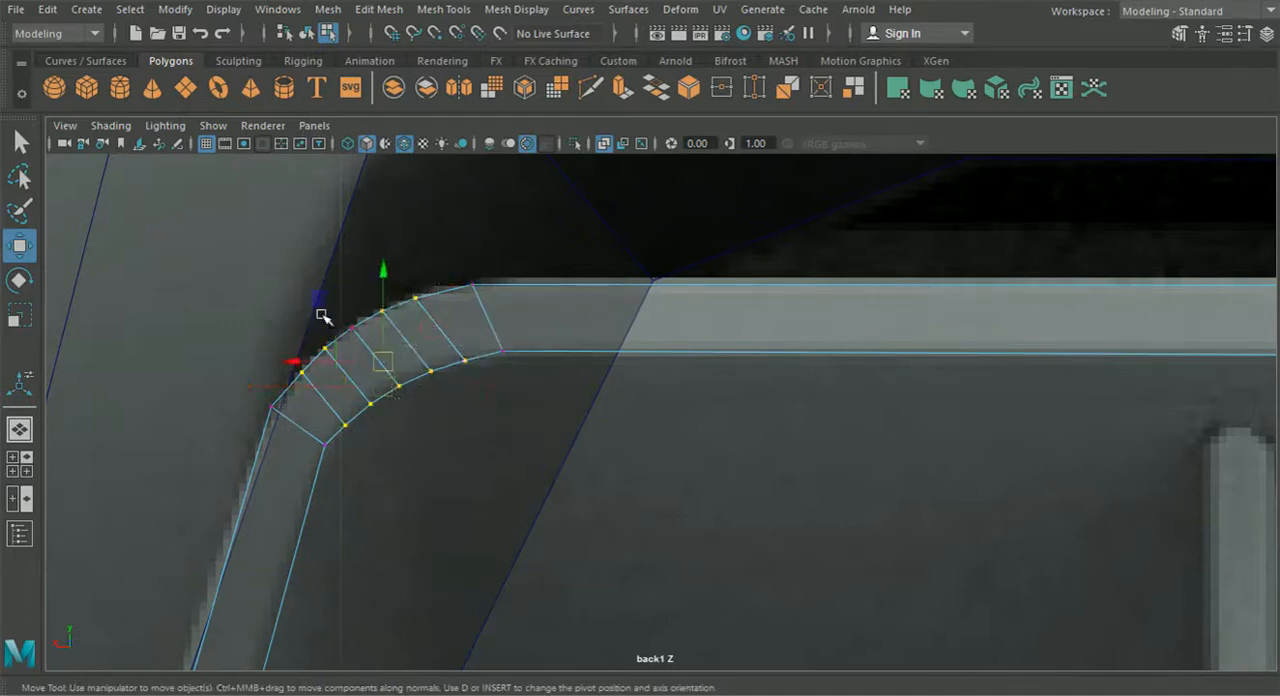
drag(381, 361, 383, 350)
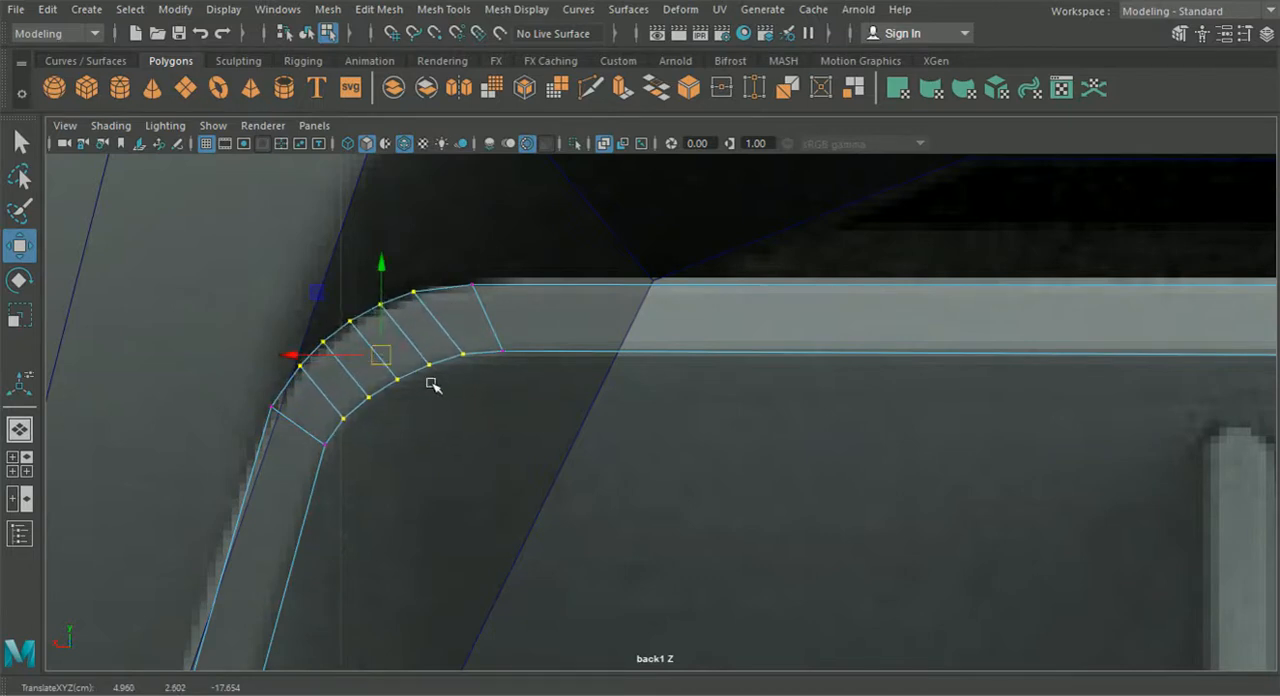
- Examine the bevelled upper corner in perspective and against the side view reference
click(21, 434)
alt+drag(613, 505, 783, 537)
scroll(680, 517, up, 4)
click(20, 464)
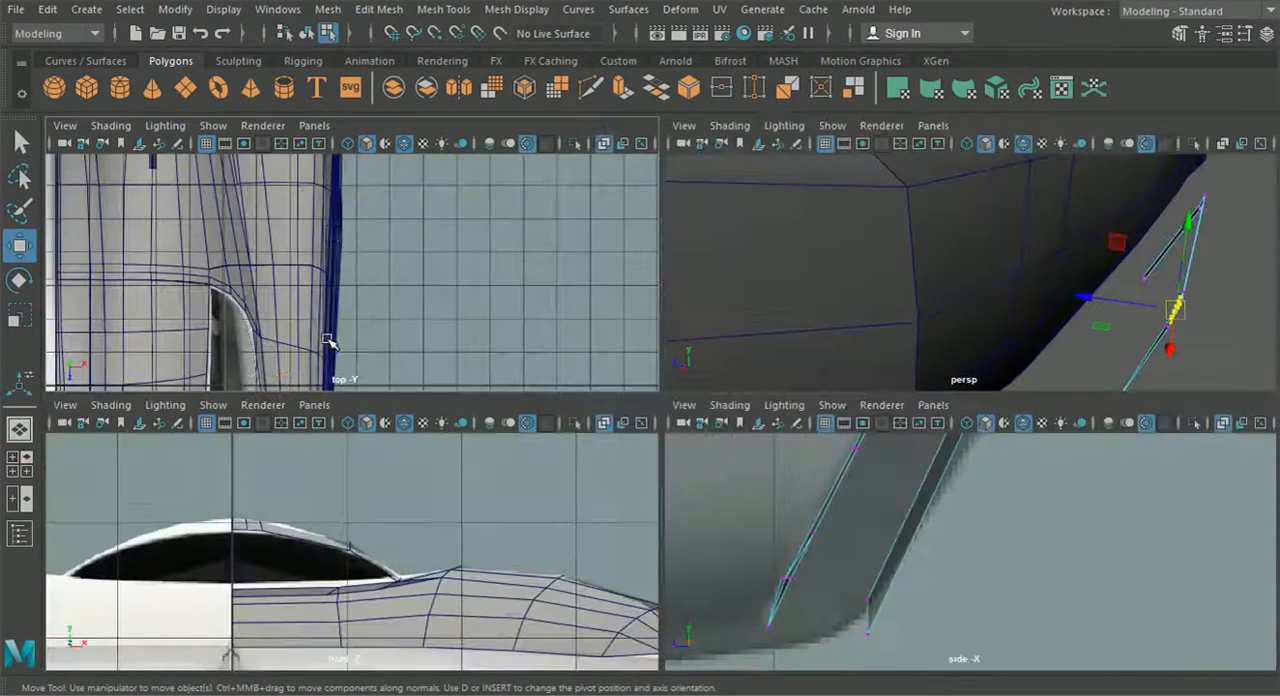
key(space)
scroll(743, 510, down, 8)
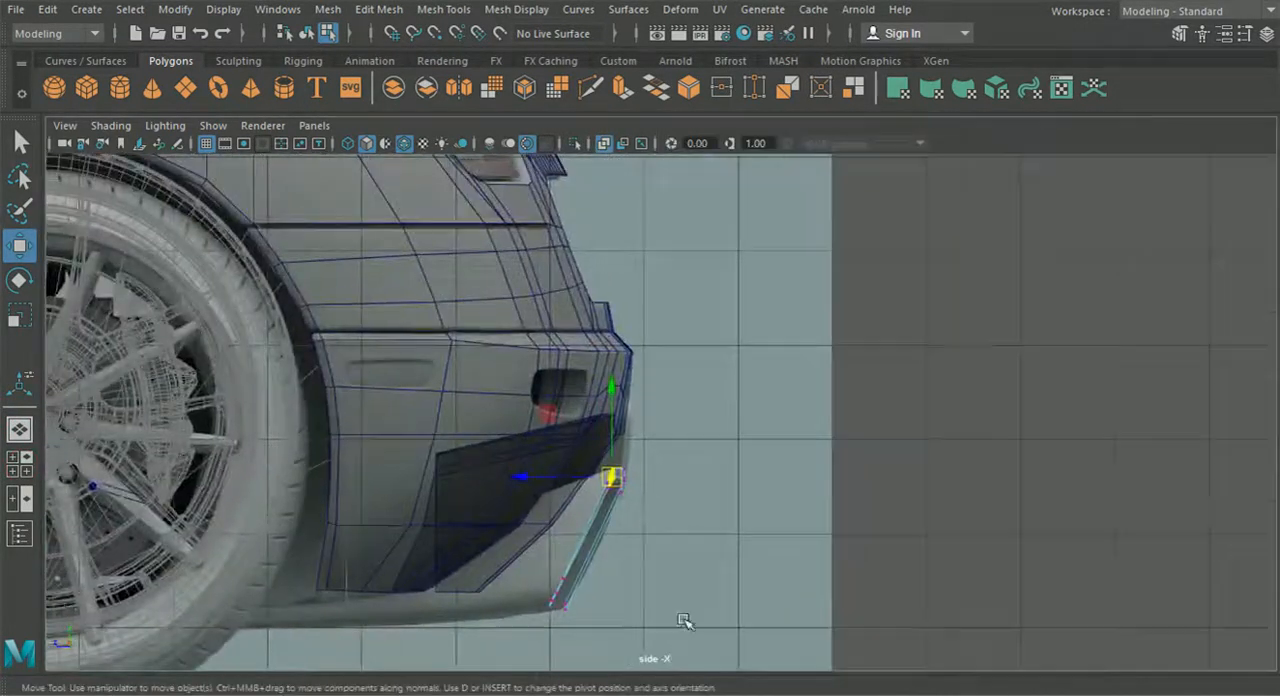
scroll(655, 580, up, 5)
alt+middle_drag(562, 561, 629, 421)
scroll(608, 488, up, 6)
alt+middle_drag(600, 500, 604, 455)
scroll(598, 490, up, 3)
scroll(596, 490, up, 3)
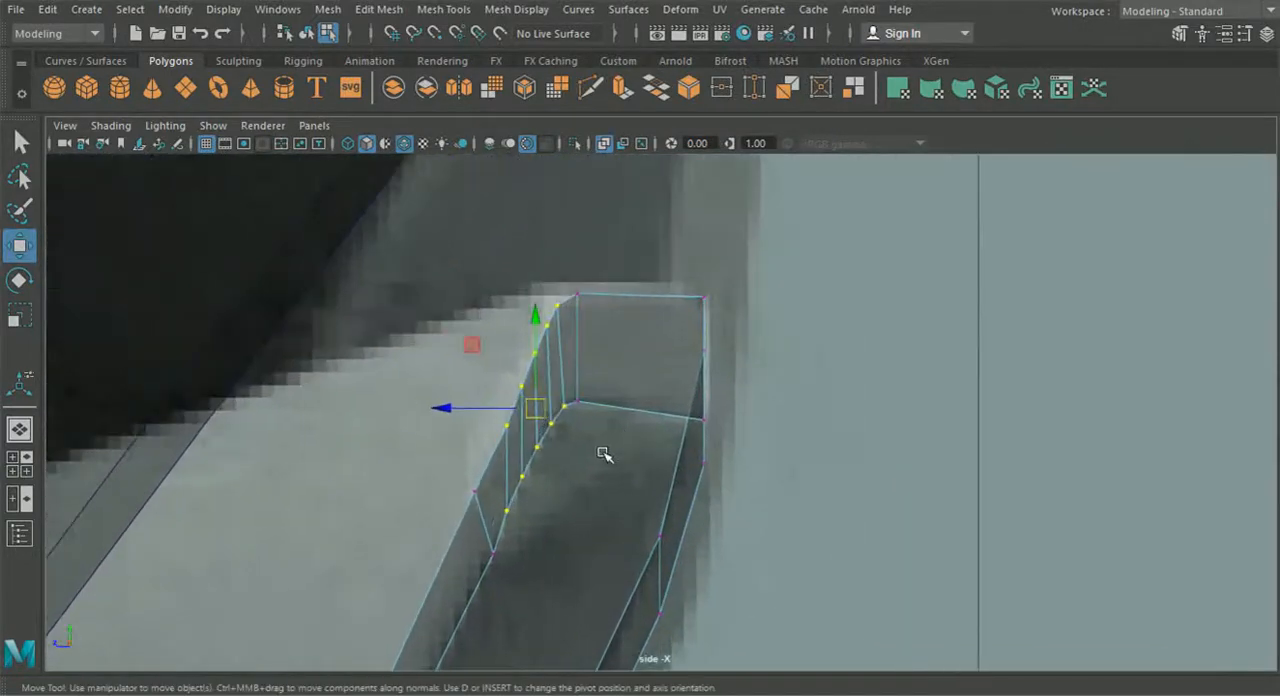
- Shift individual vertices of the bevelled upper corner along the depth axis to smooth its curve against the side view reference
right_drag(597, 314, 536, 155)
scroll(558, 418, up, 1)
click(491, 428)
click(453, 492)
drag(386, 500, 396, 501)
click(478, 572)
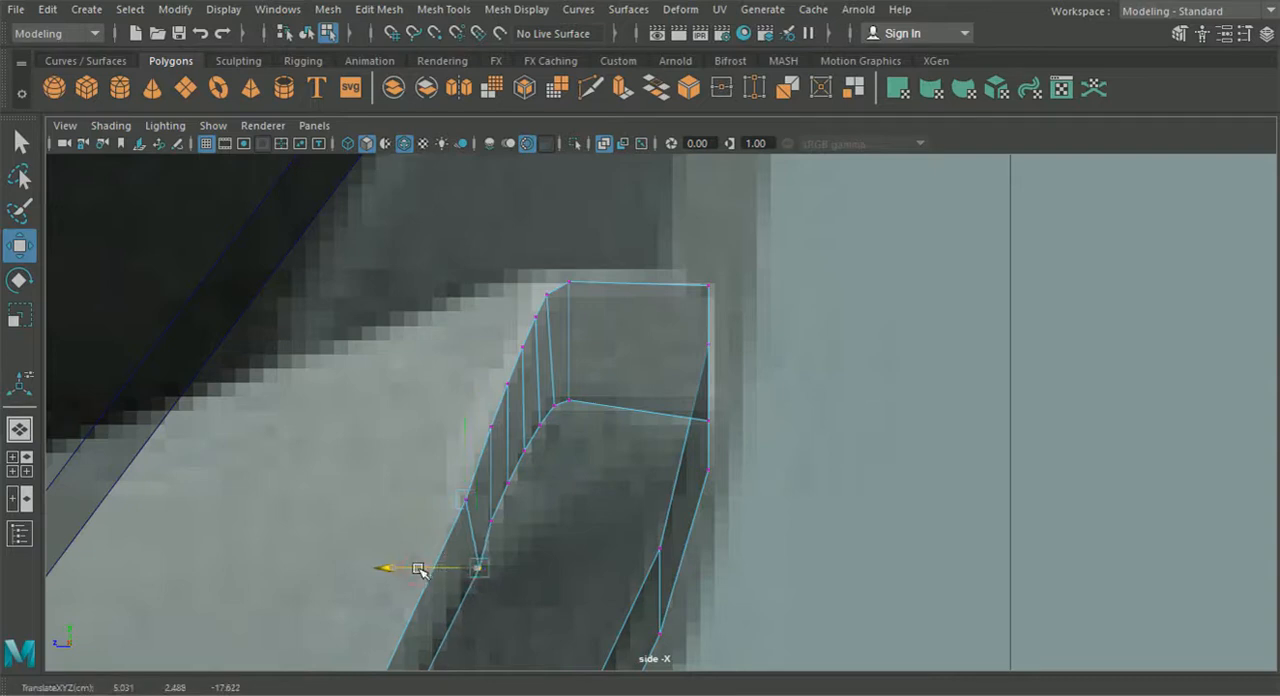
click(493, 523)
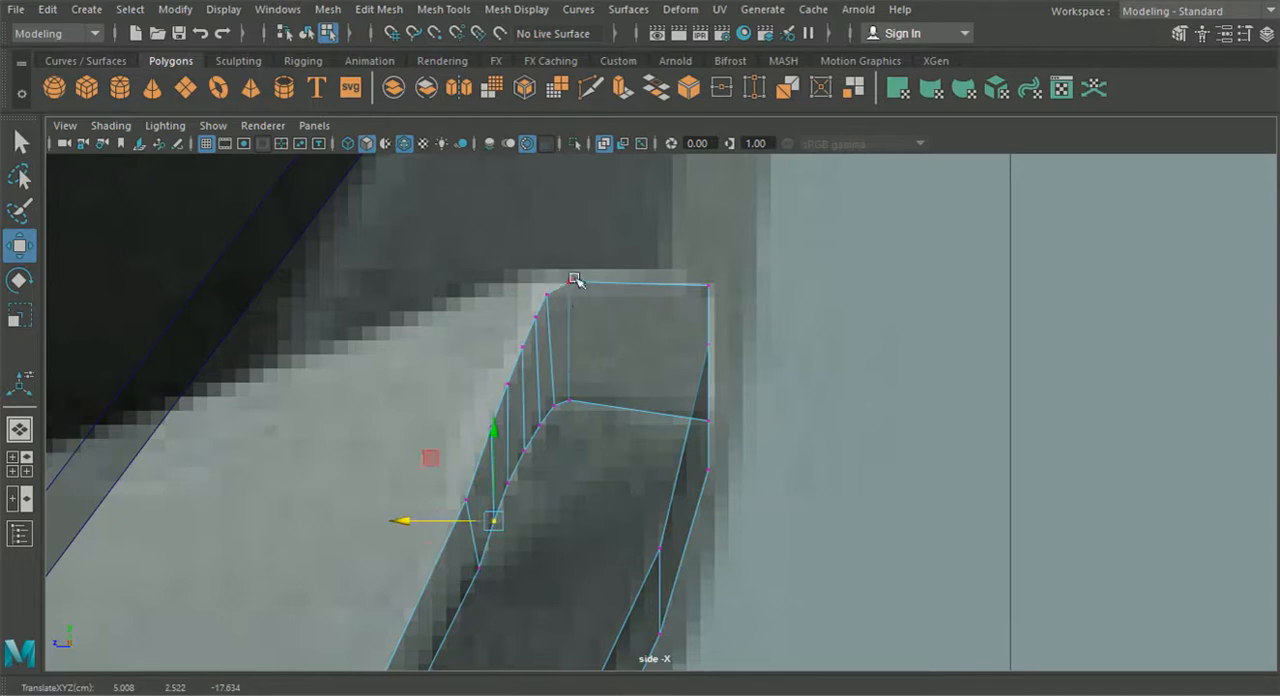
click(544, 288)
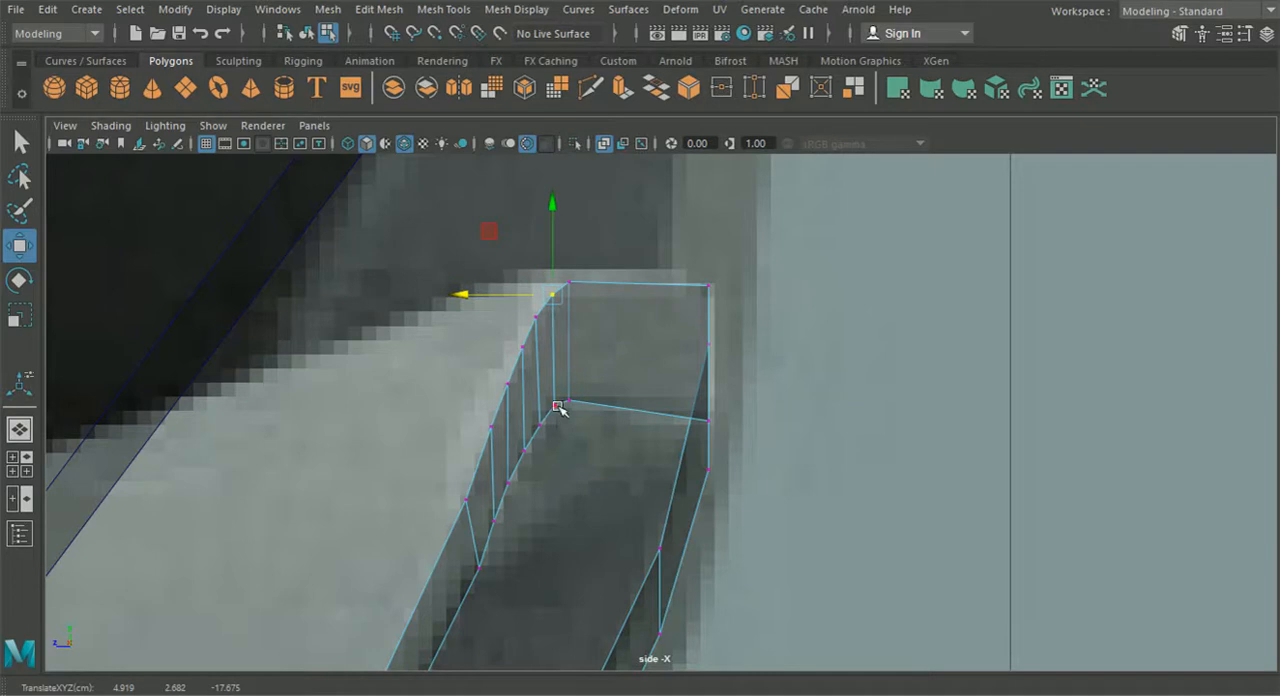
- Bevel the middle edge of the frame's opposite upper corner with a fraction of 0.8 and 3 segments
click(19, 431)
alt+drag(556, 480, 450, 466)
alt+middle_drag(606, 455, 514, 474)
scroll(734, 380, up, 2)
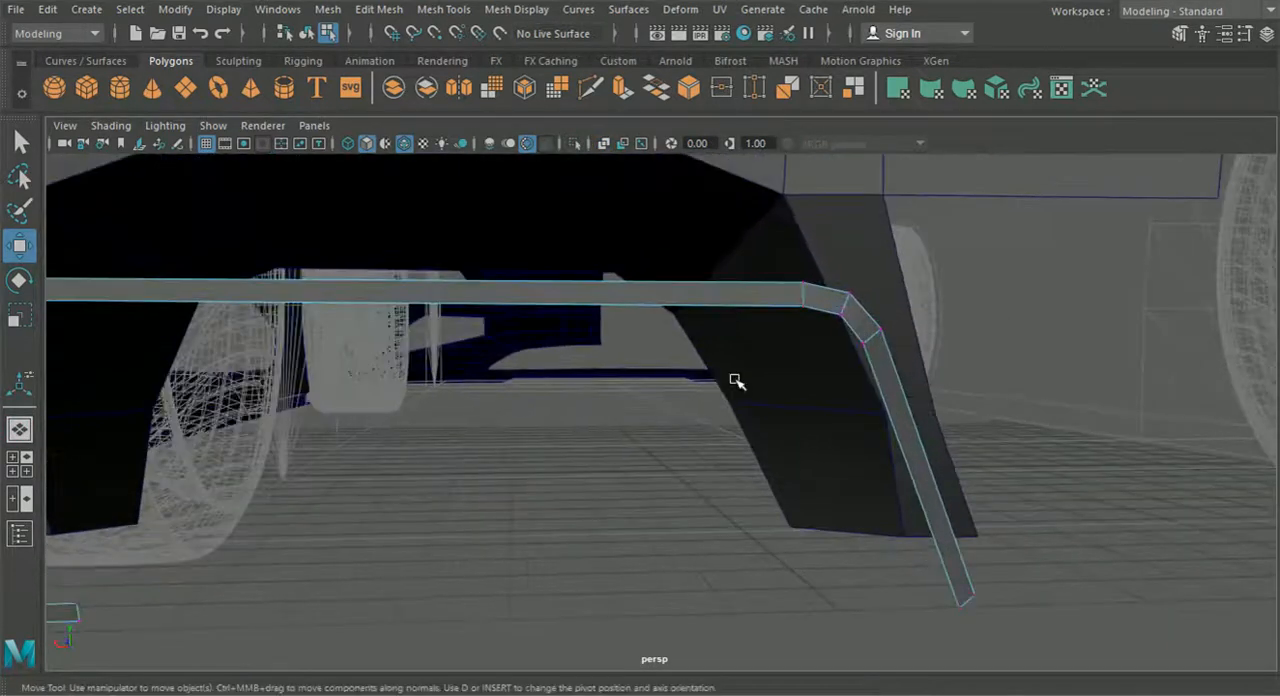
alt+middle_drag(734, 380, 582, 404)
right_click(633, 331)
click(633, 88)
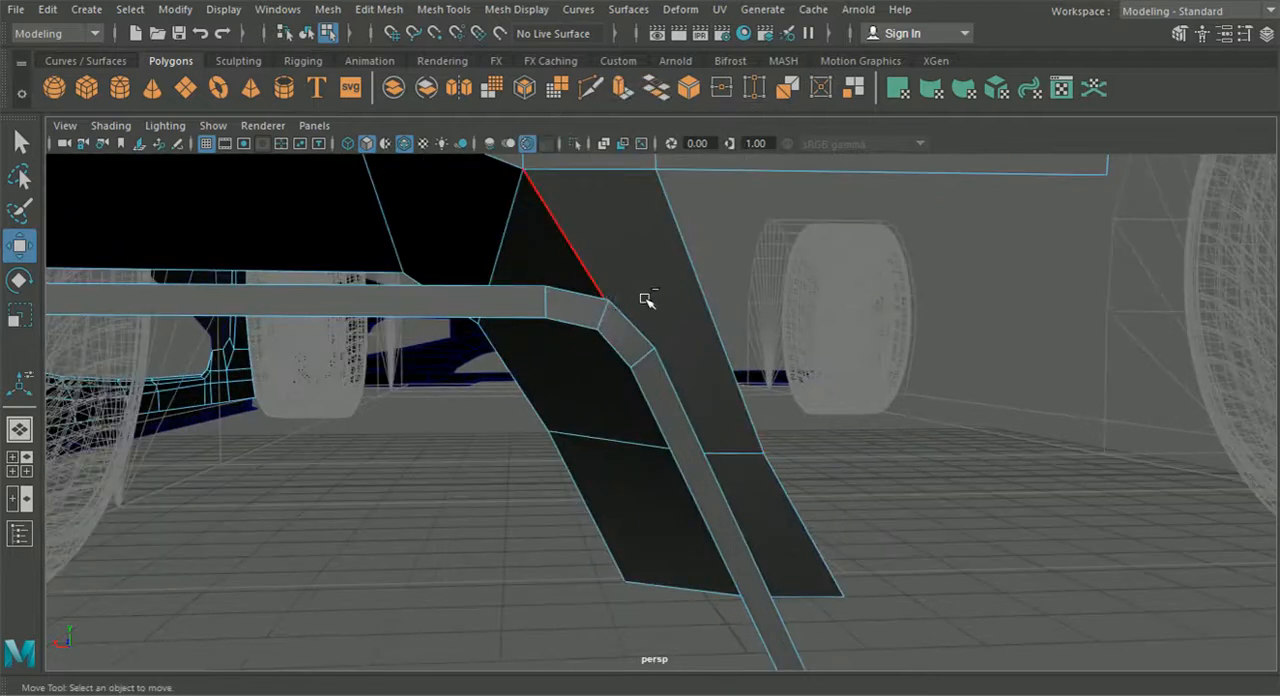
click(597, 317)
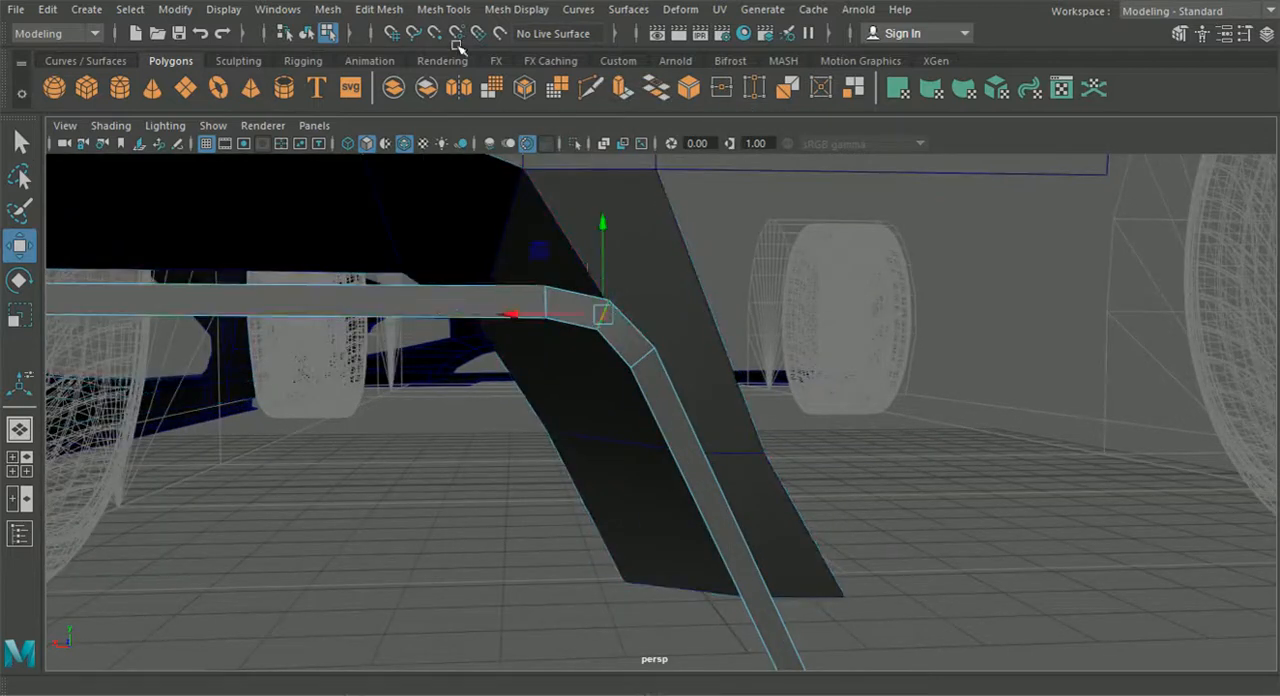
click(328, 9)
click(371, 77)
alt+right_drag(623, 294, 891, 397)
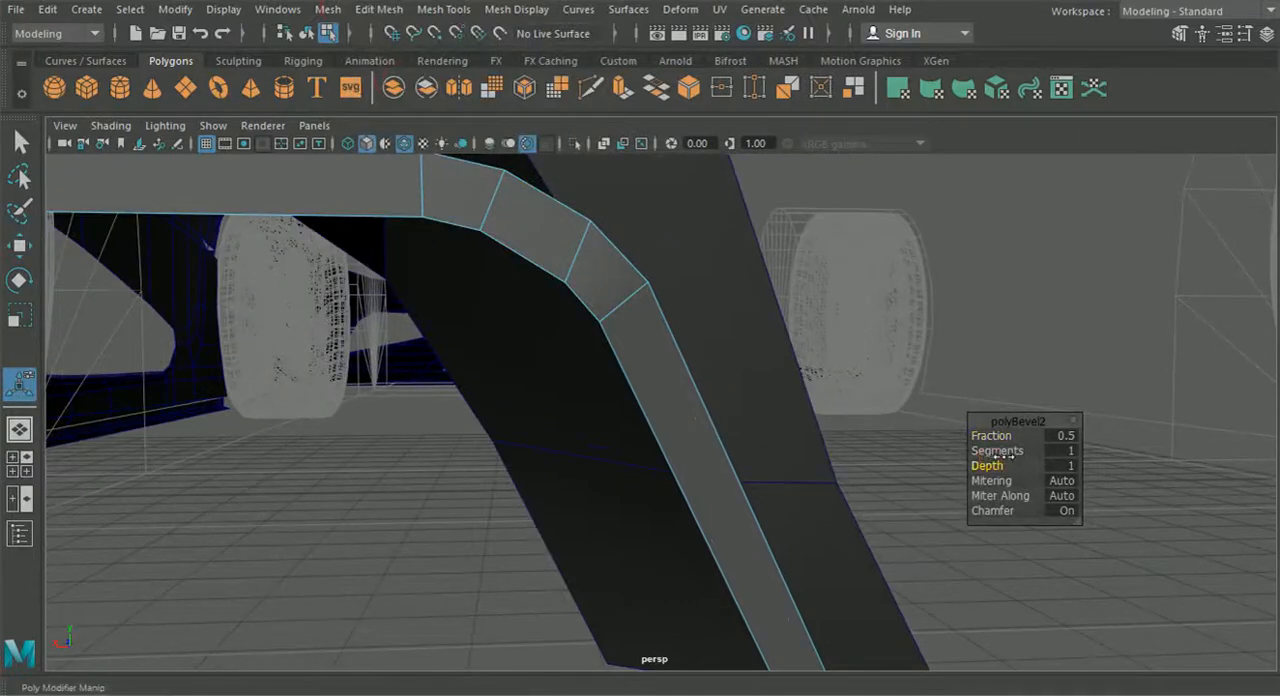
mouse_move(1000, 451)
mouse_down()
mouse_move(1040, 451)
mouse_move(1015, 437)
mouse_up()
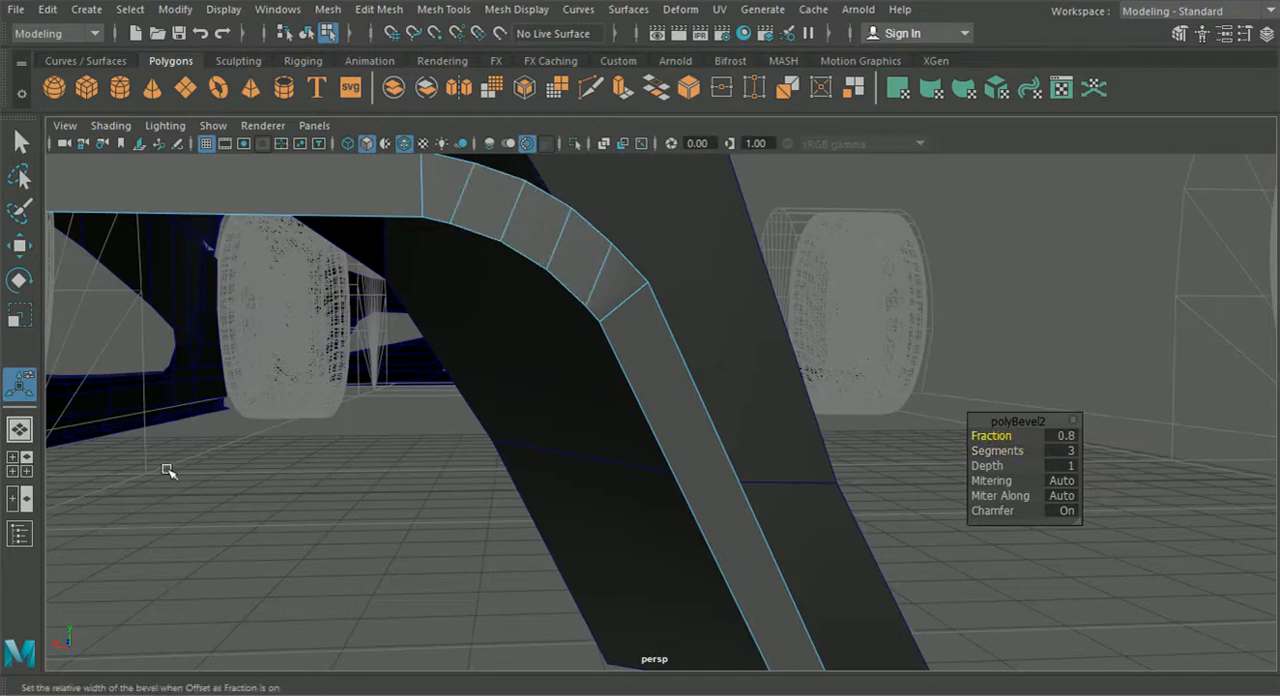
- Move the four outer vertices inside the newly bevelled corner outward onto the rounded outline in the back view reference
click(19, 464)
click(311, 405)
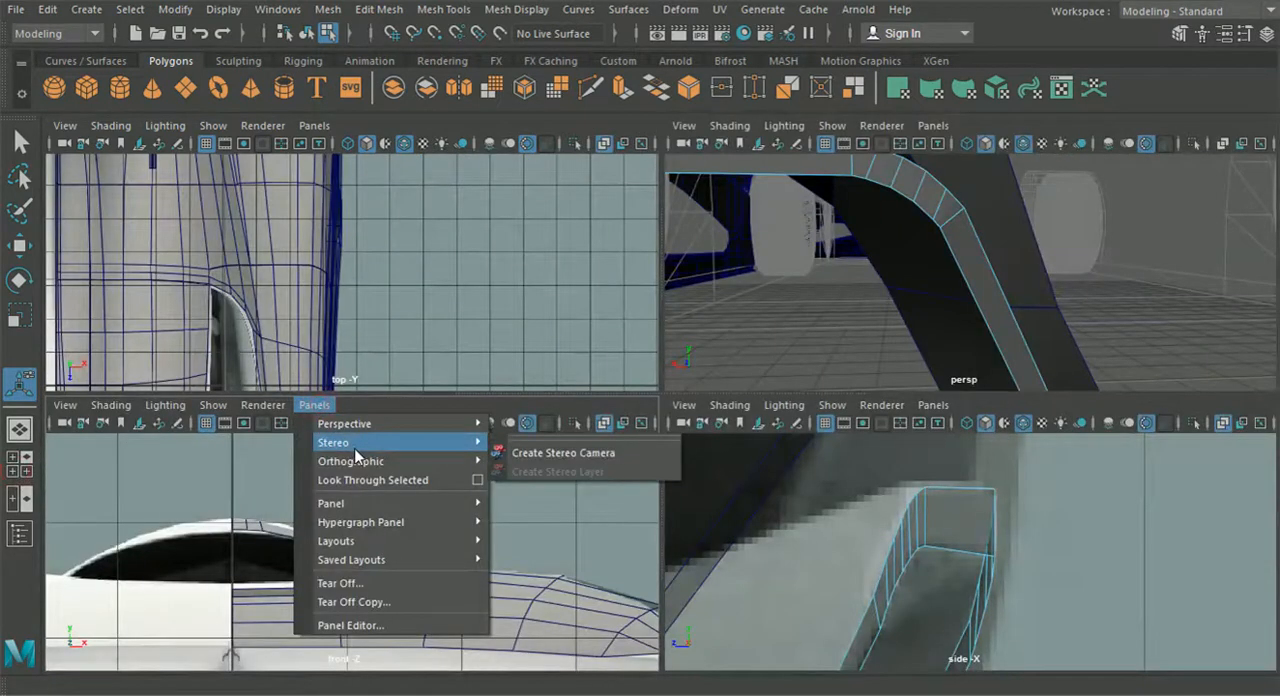
mouse_move(455, 461)
click(530, 463)
key(space)
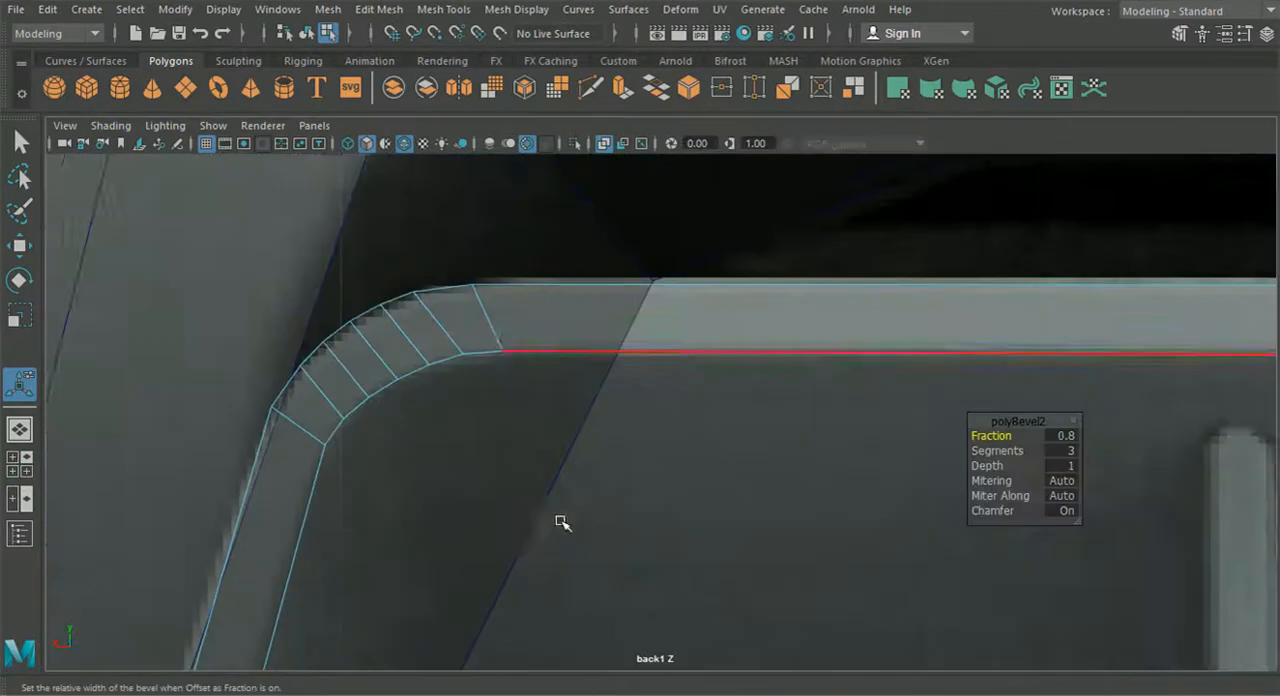
alt+middle_drag(614, 508, 34, 437)
alt+middle_drag(894, 357, 277, 460)
scroll(277, 460, down, 8)
alt+middle_drag(725, 458, 487, 428)
scroll(632, 391, up, 5)
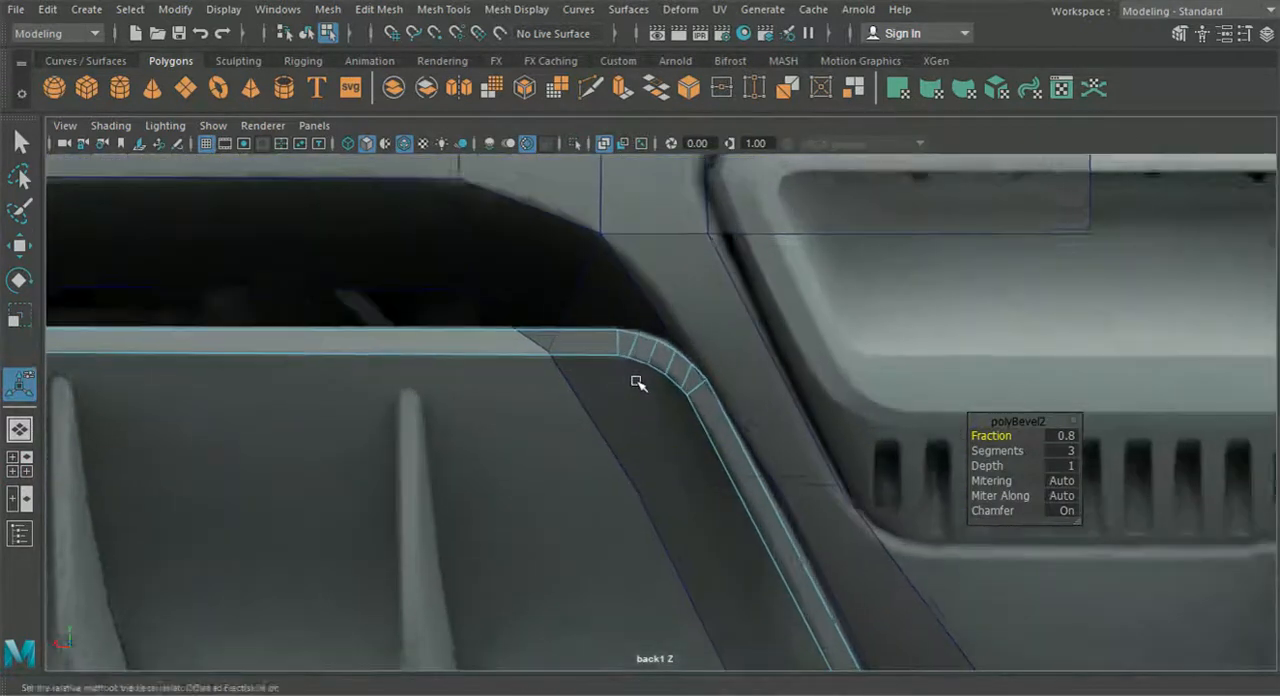
scroll(629, 334, up, 3)
scroll(629, 277, up, 3)
right_drag(624, 140, 541, 141)
alt+middle_drag(591, 252, 554, 303)
scroll(536, 245, up, 2)
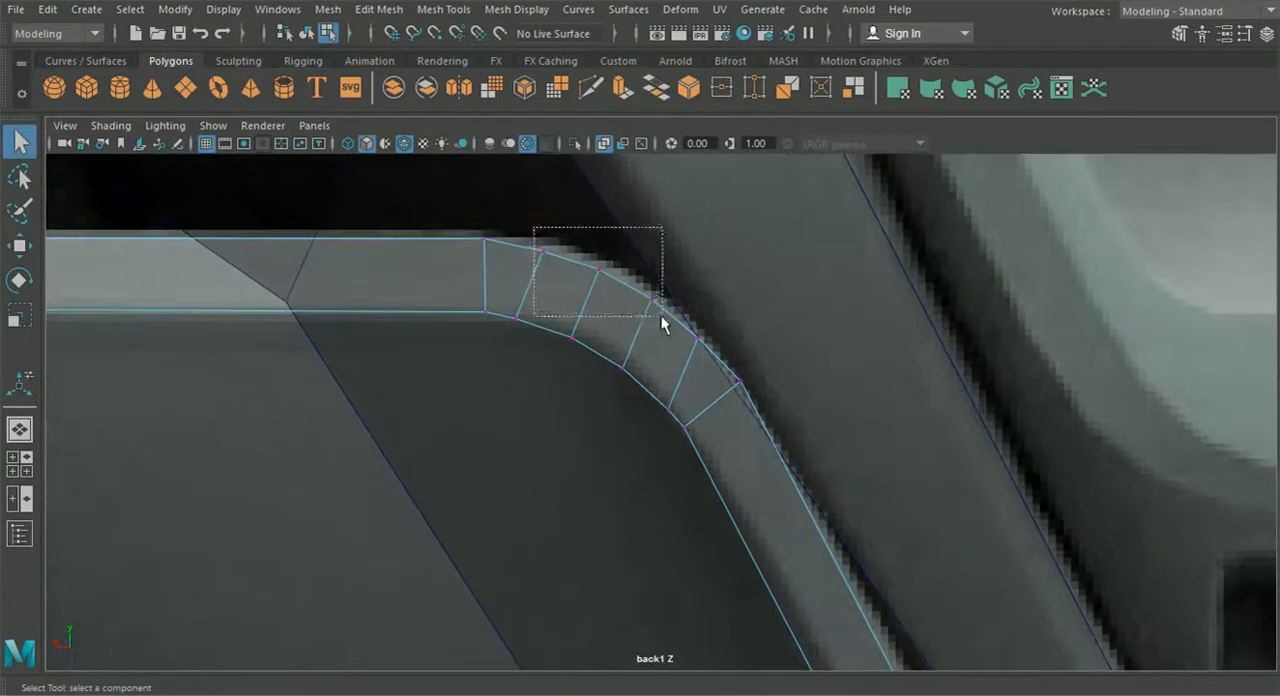
key(w)
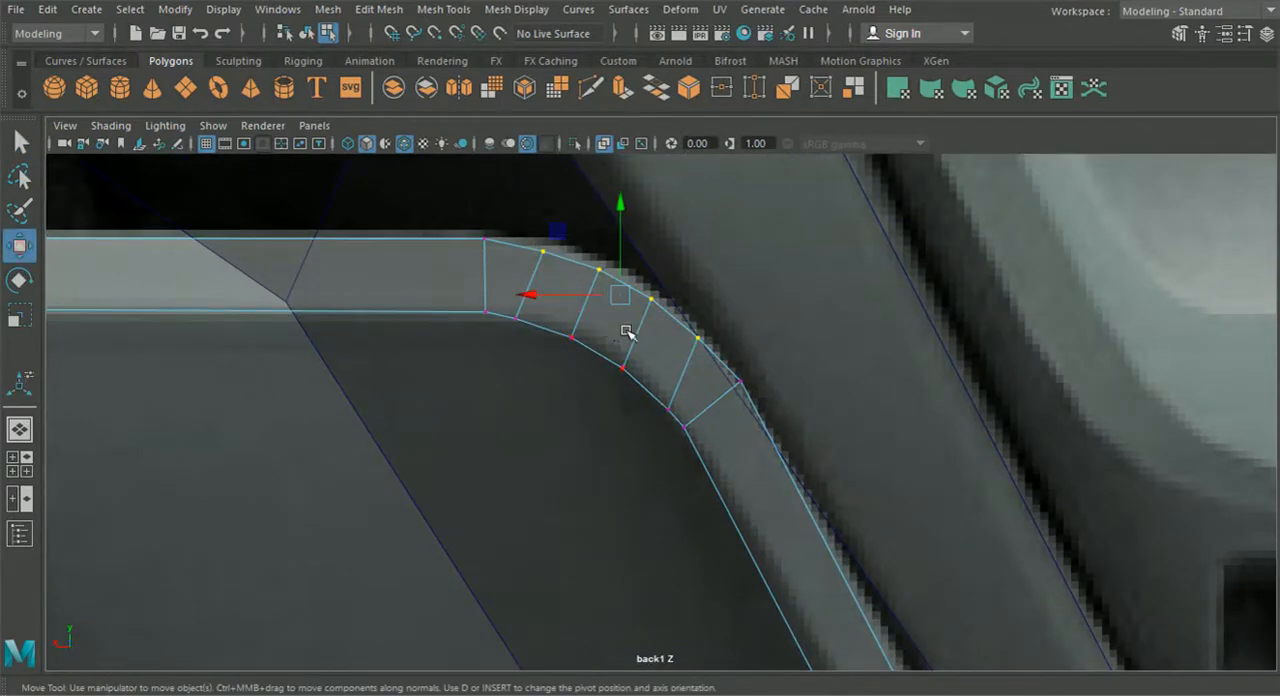
drag(627, 296, 628, 287)
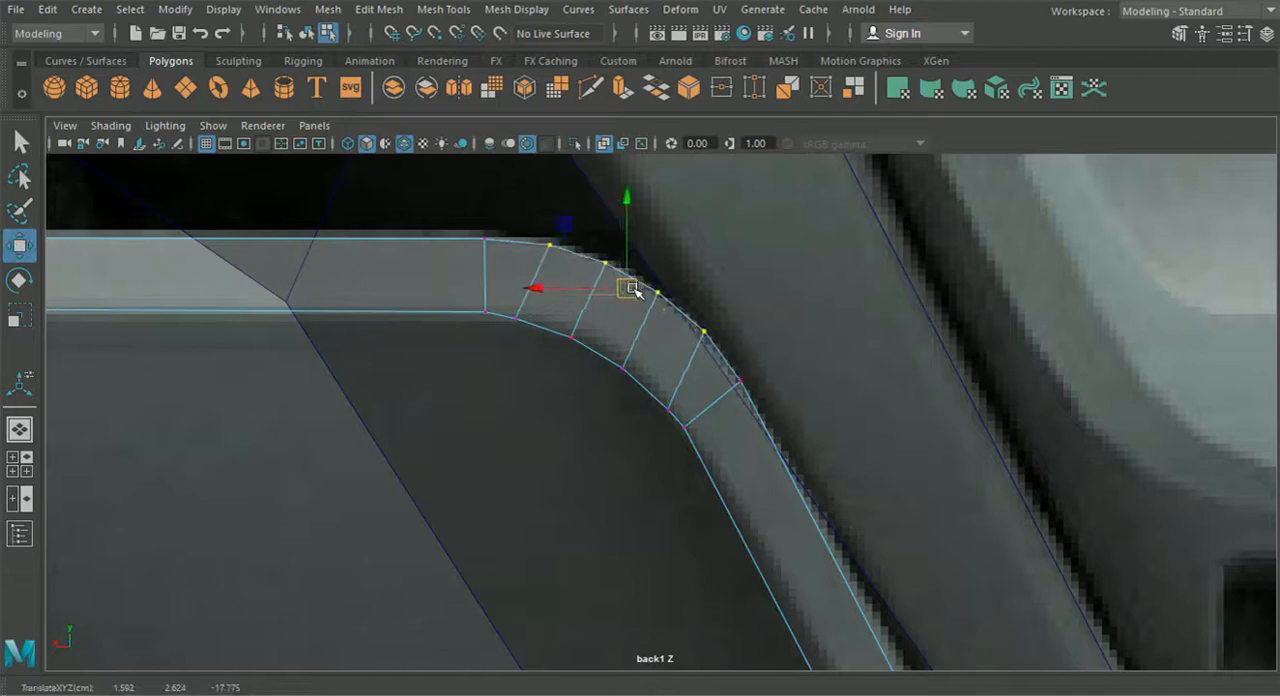
- Reposition the new bevel's inner vertices and the outer vertex at its upper end to even out the curve in the back view
mouse_move(538, 311)
mouse_down()
mouse_move(590, 306)
mouse_move(552, 329)
mouse_up()
click(620, 370)
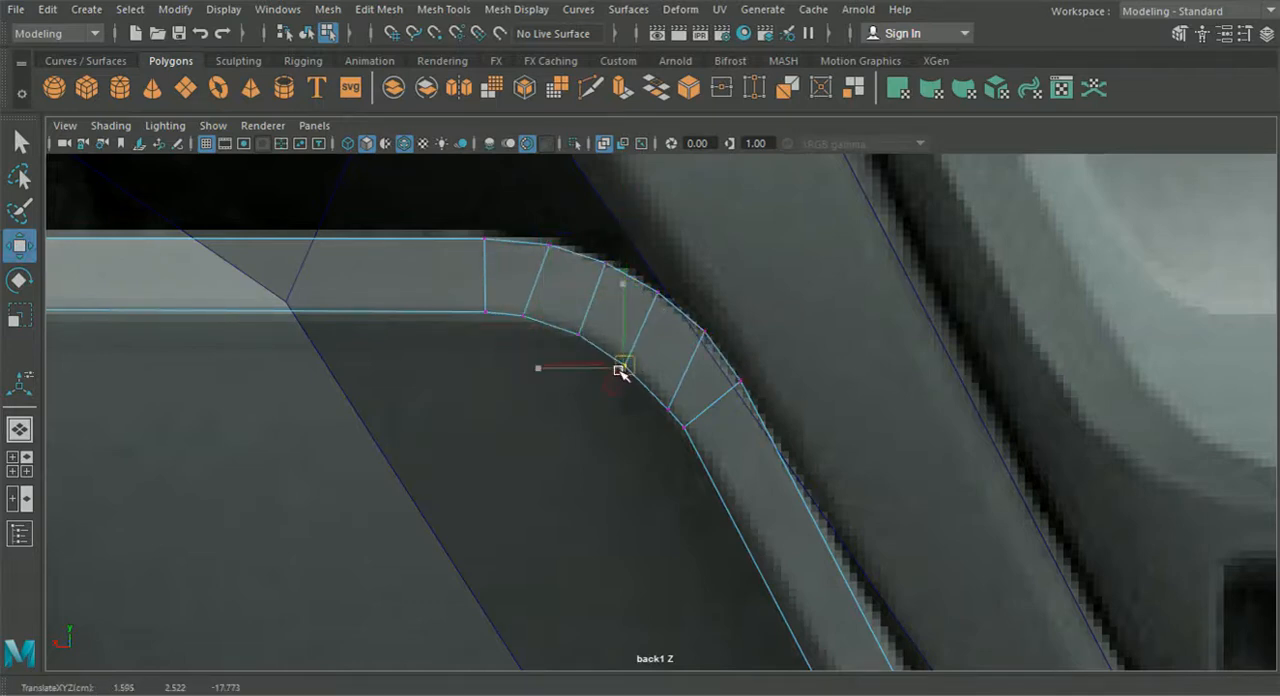
click(665, 403)
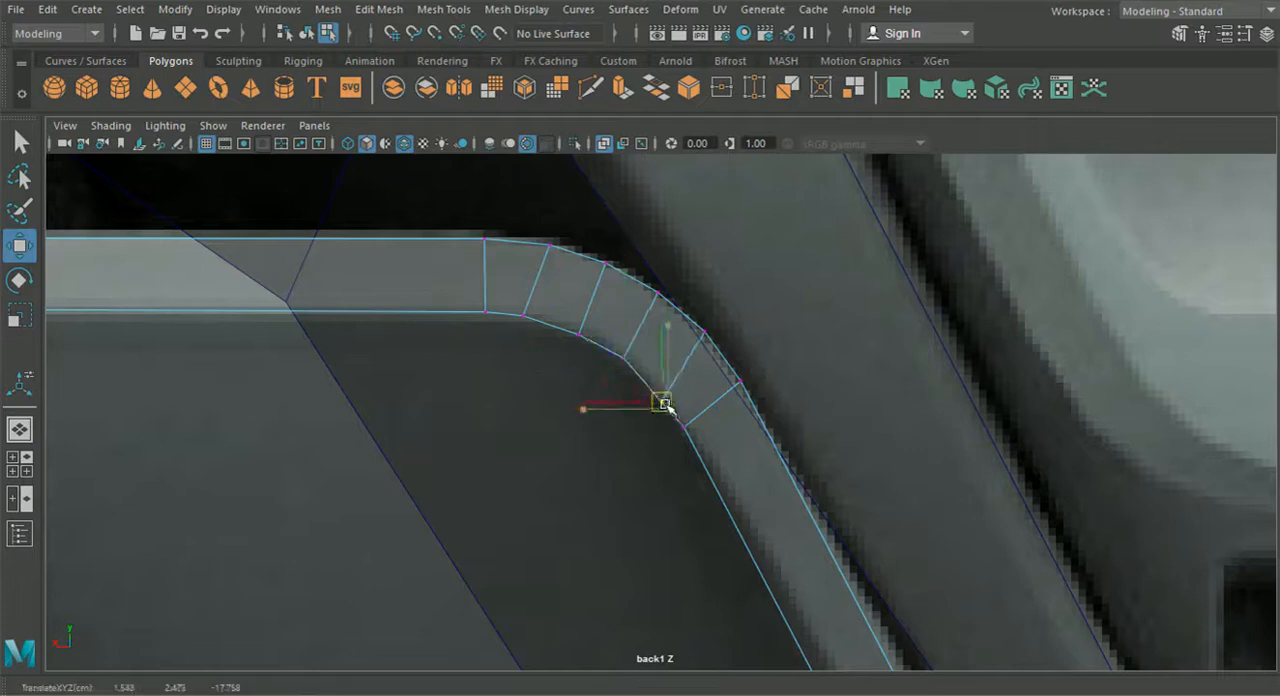
click(731, 368)
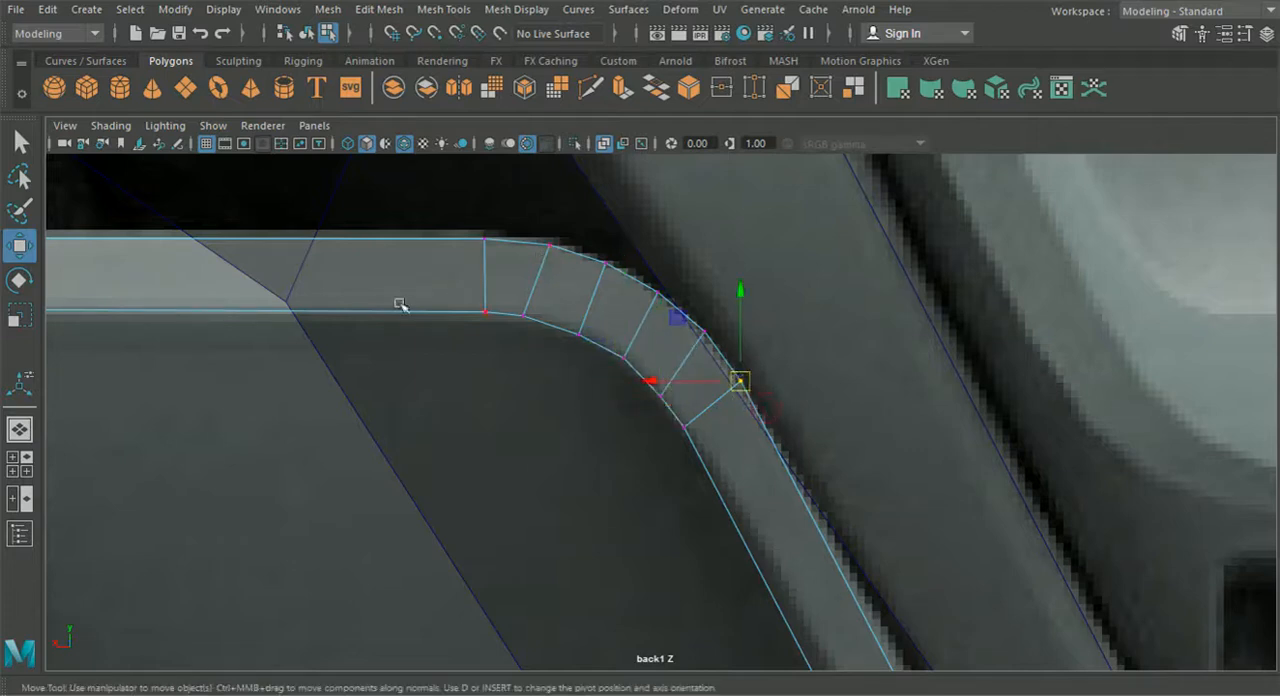
click(482, 242)
drag(420, 240, 430, 243)
- Adjust the depth of individual vertices in the second bevelled corner to smooth its curve in the side view
click(19, 464)
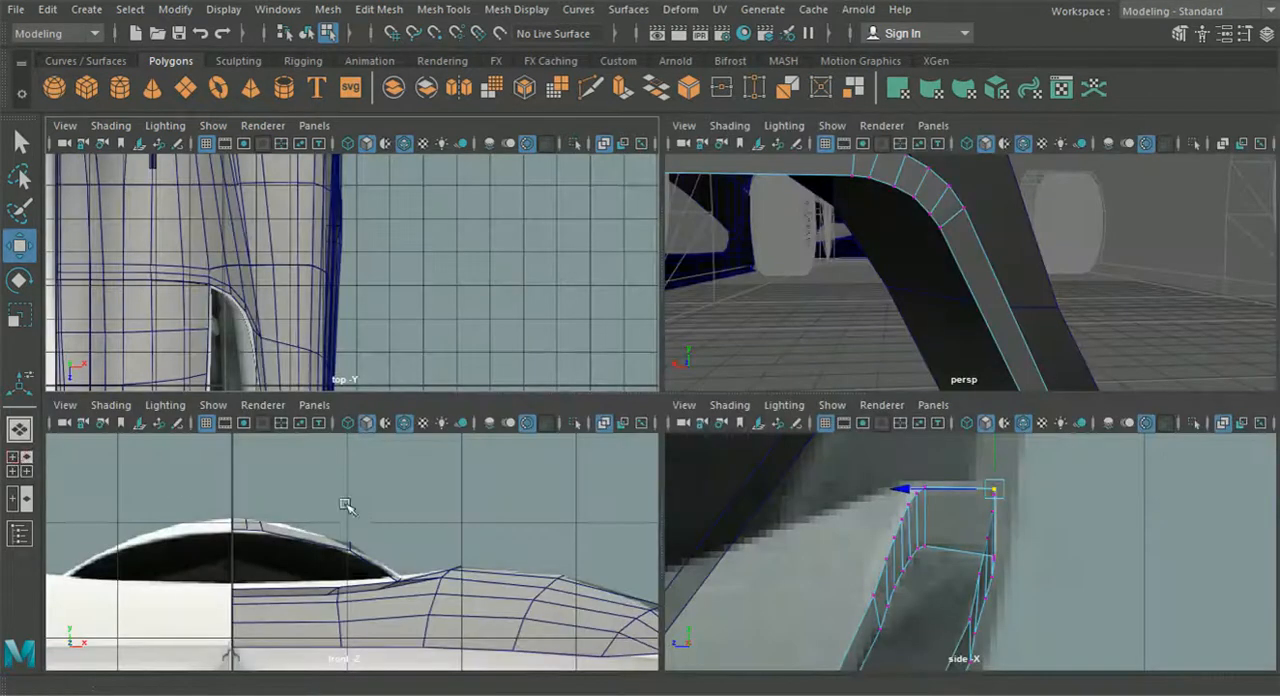
alt+middle_drag(918, 513, 915, 590)
scroll(946, 566, up, 4)
drag(877, 530, 826, 530)
click(892, 647)
drag(831, 646, 835, 646)
alt+middle_drag(829, 630, 800, 557)
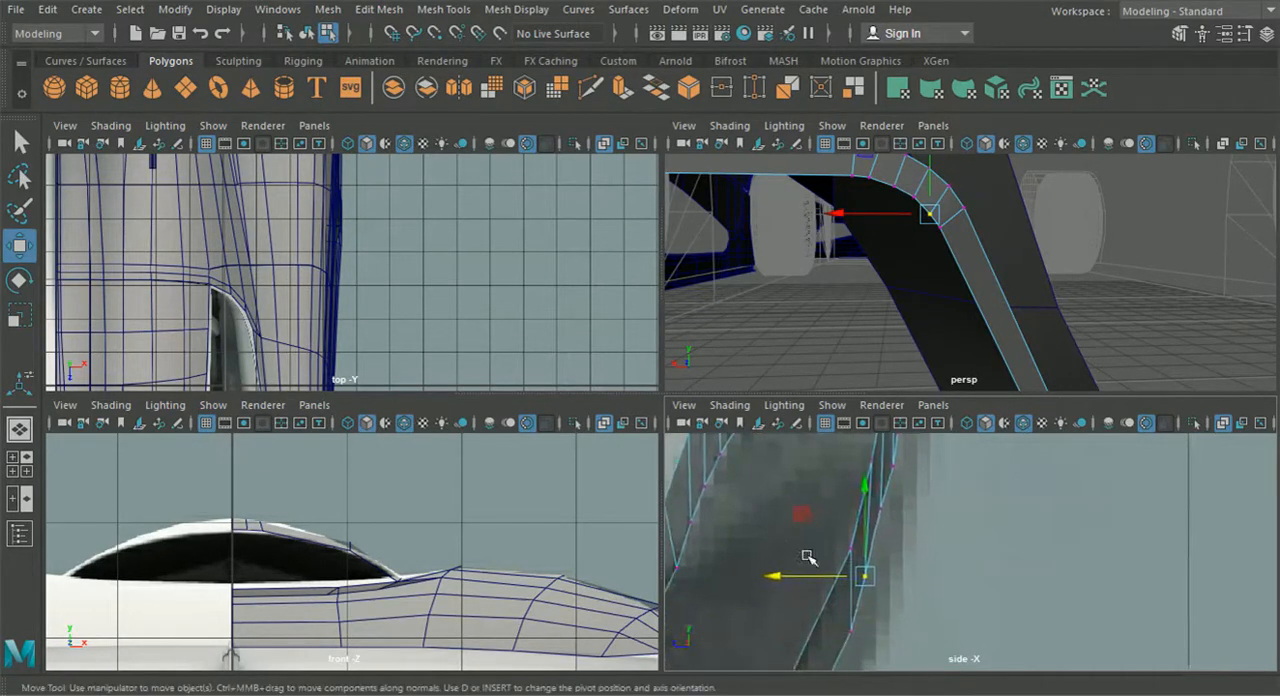
click(878, 510)
drag(823, 511, 826, 505)
alt+middle_drag(818, 486, 798, 627)
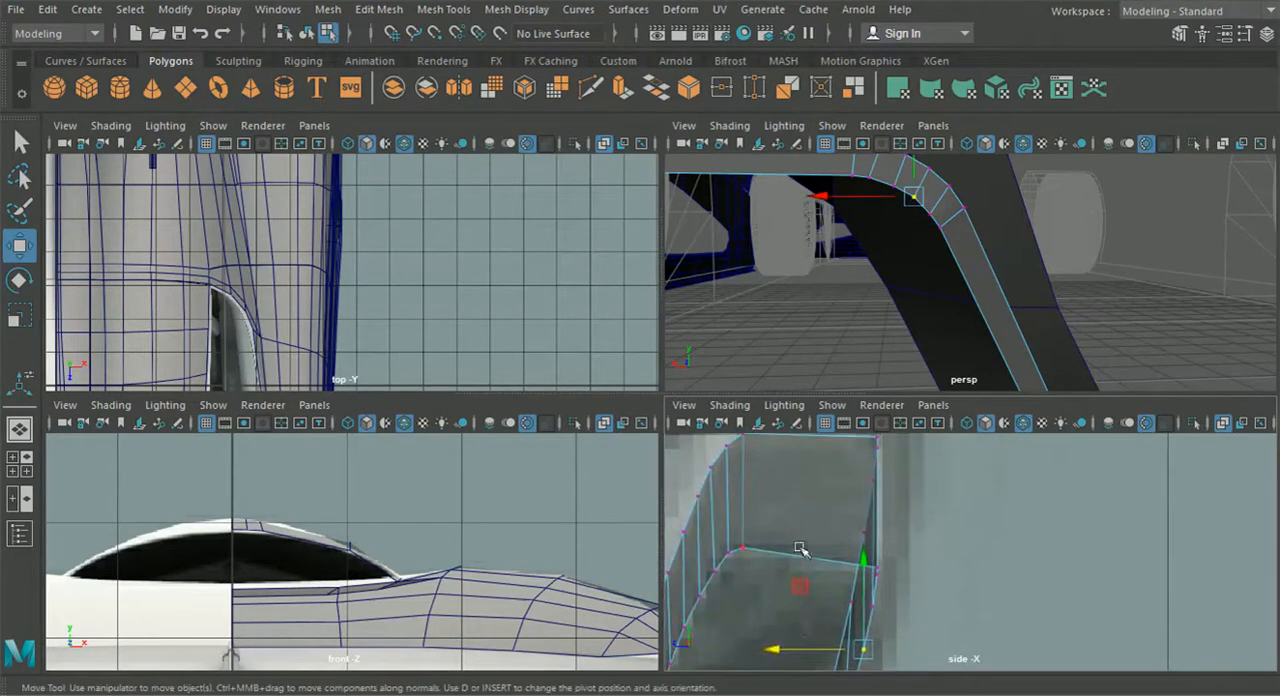
- Examine the whole diffuser frame in perspective and against the side view reference
alt+drag(837, 278, 694, 357)
key(space)
alt+drag(780, 358, 740, 520)
drag(445, 535, 443, 532)
drag(530, 526, 542, 525)
click(366, 534)
alt+drag(366, 534, 371, 471)
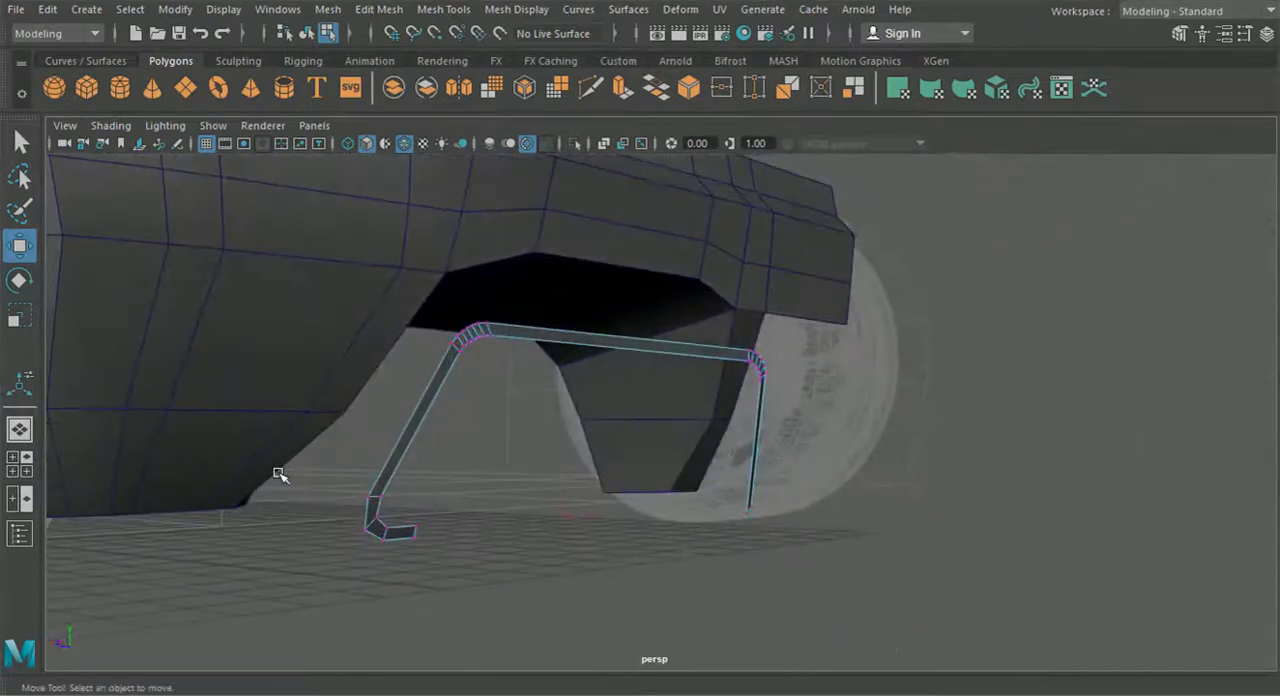
click(24, 470)
key(space)
scroll(934, 591, down, 10)
alt+middle_drag(934, 591, 850, 500)
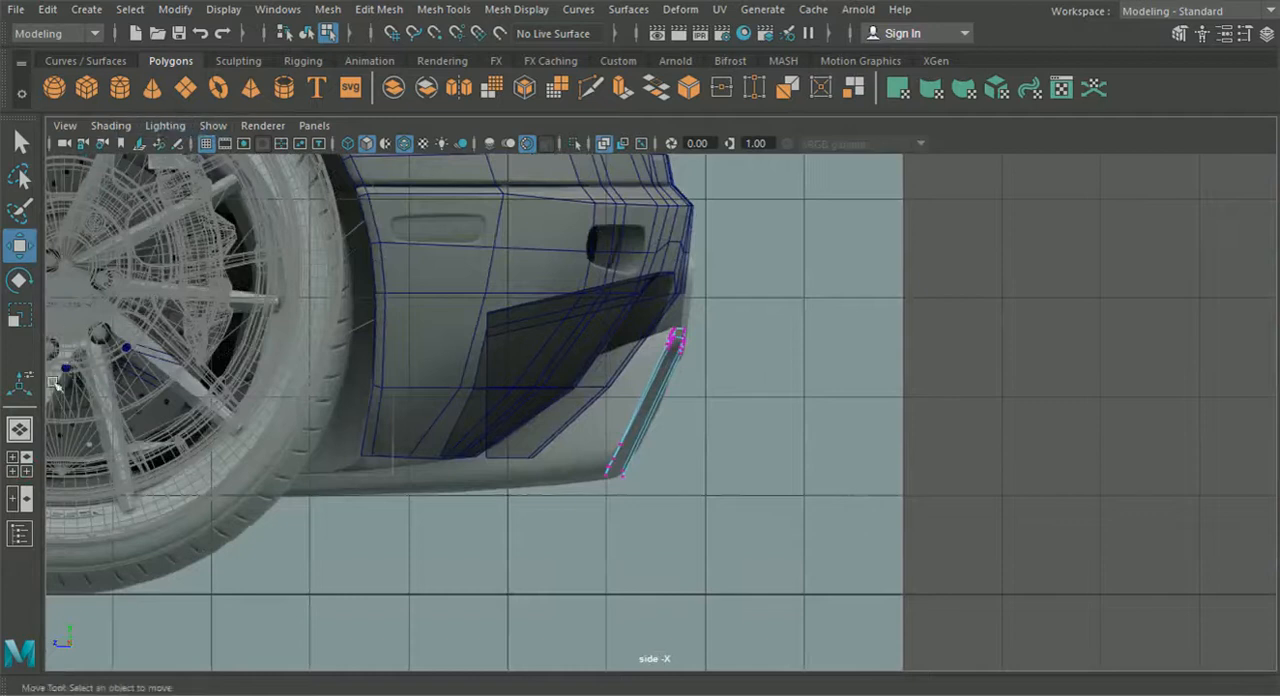
- Insert an edge loop across the frame's sloping leg below the second bevelled corner, working in the back view
click(20, 465)
click(314, 405)
mouse_move(360, 460)
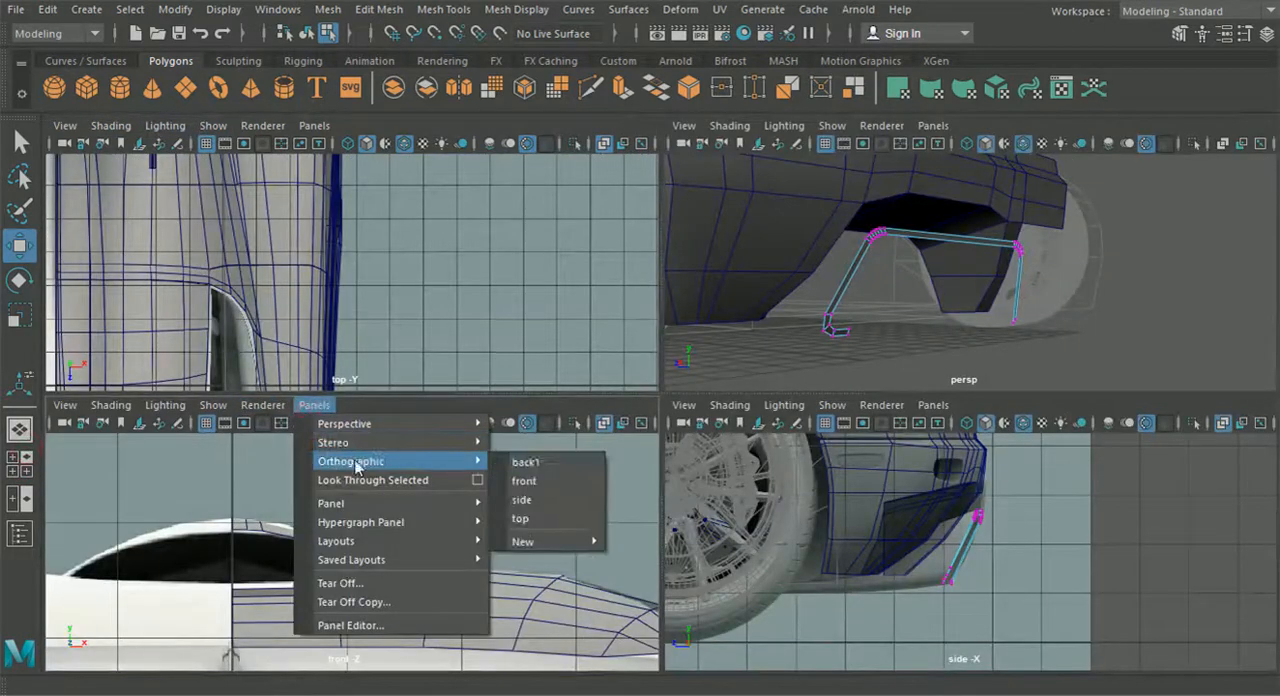
click(548, 463)
scroll(453, 512, up, 4)
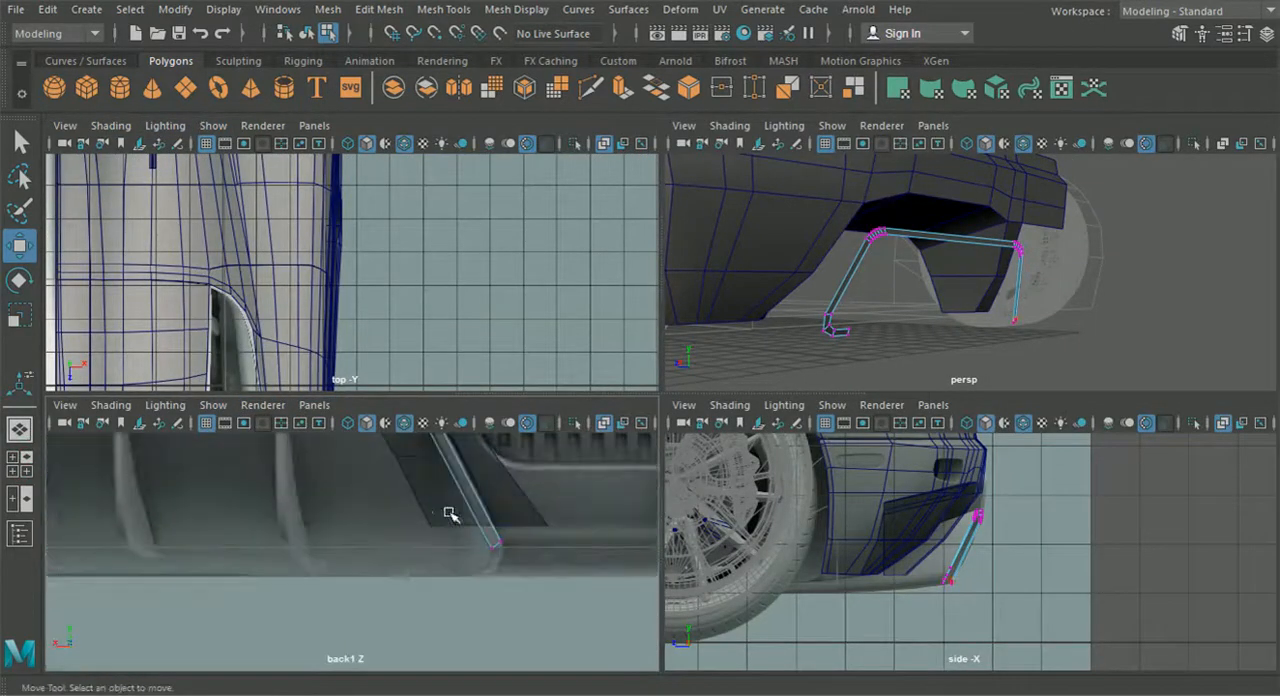
click(430, 13)
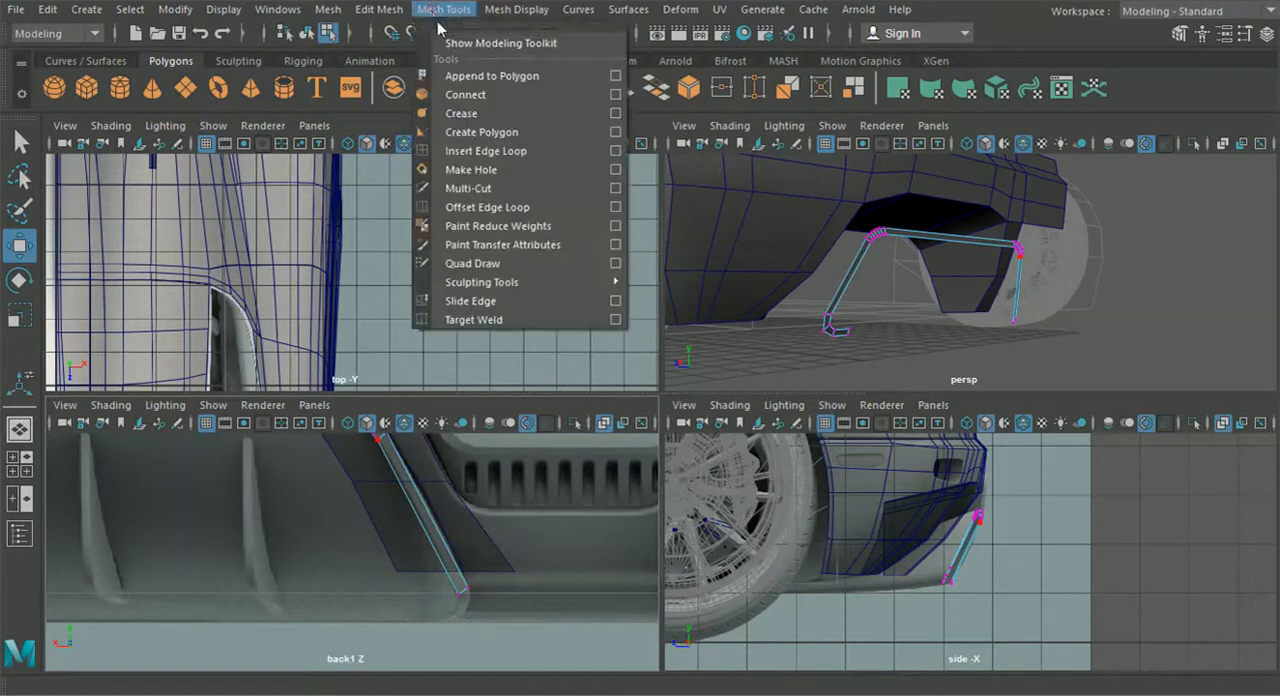
click(470, 149)
scroll(432, 478, up, 4)
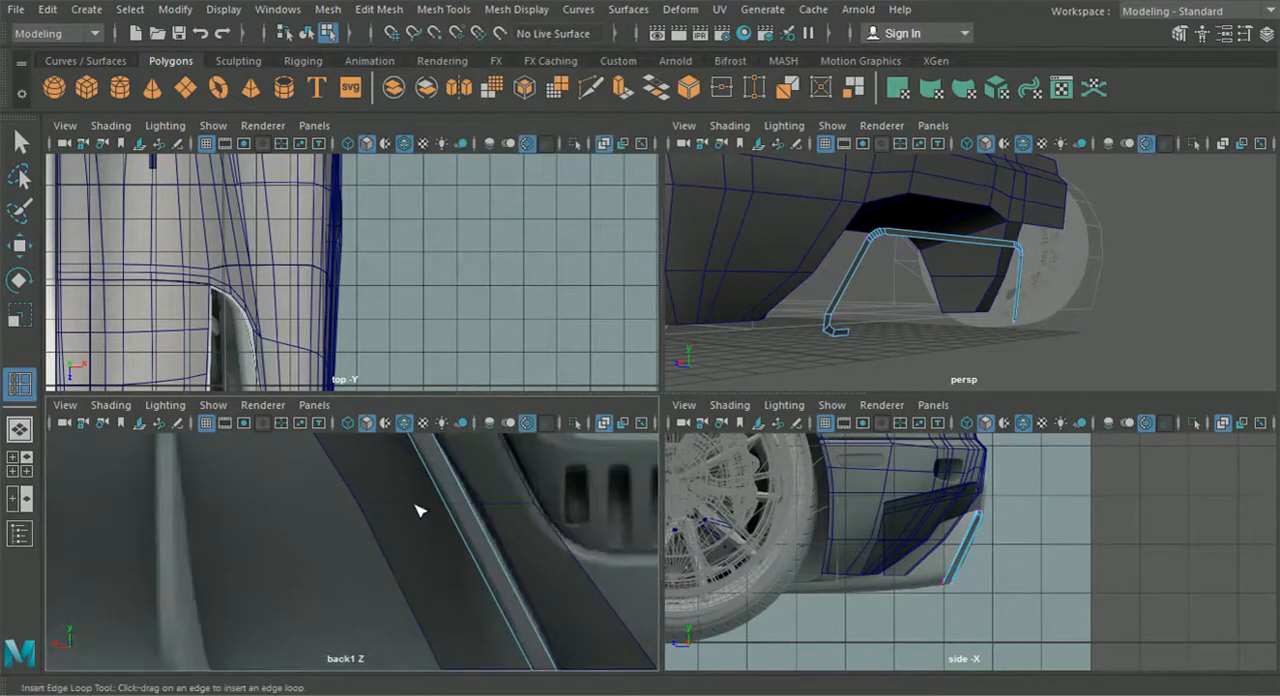
- Move the inserted edge onto the leg's outline in the back view and adjust its depth in the side view
key(w)
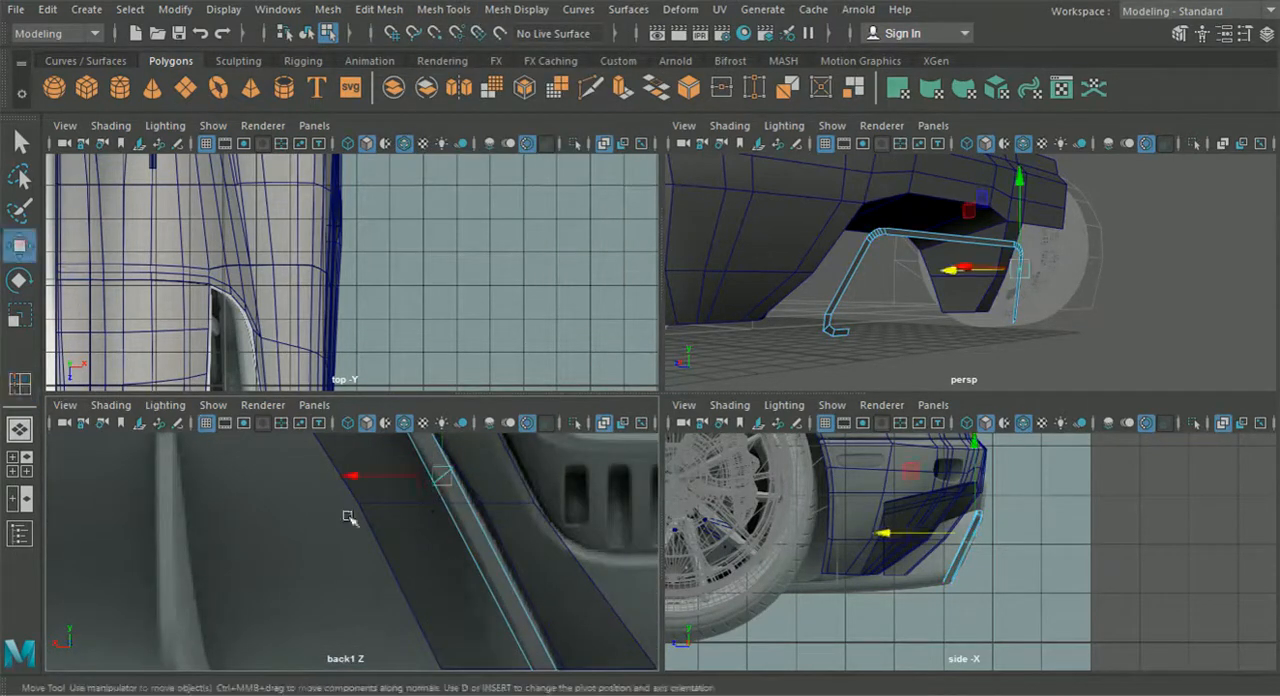
drag(447, 502, 458, 510)
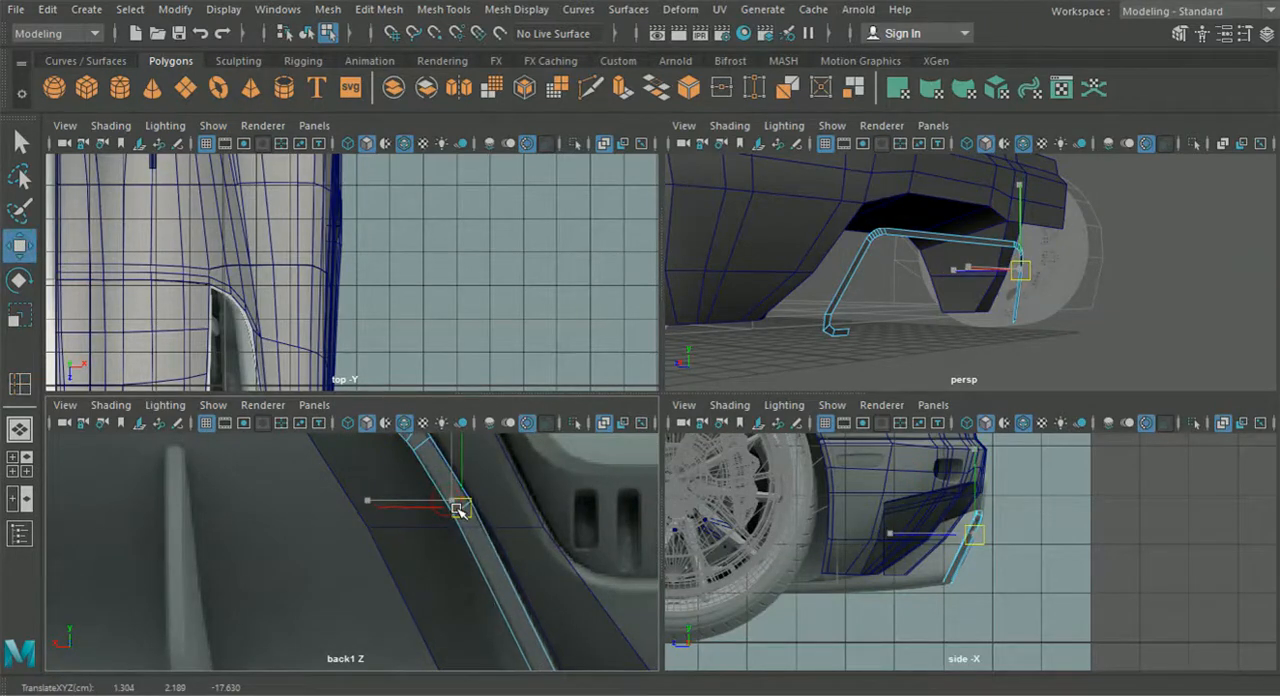
scroll(937, 516, up, 5)
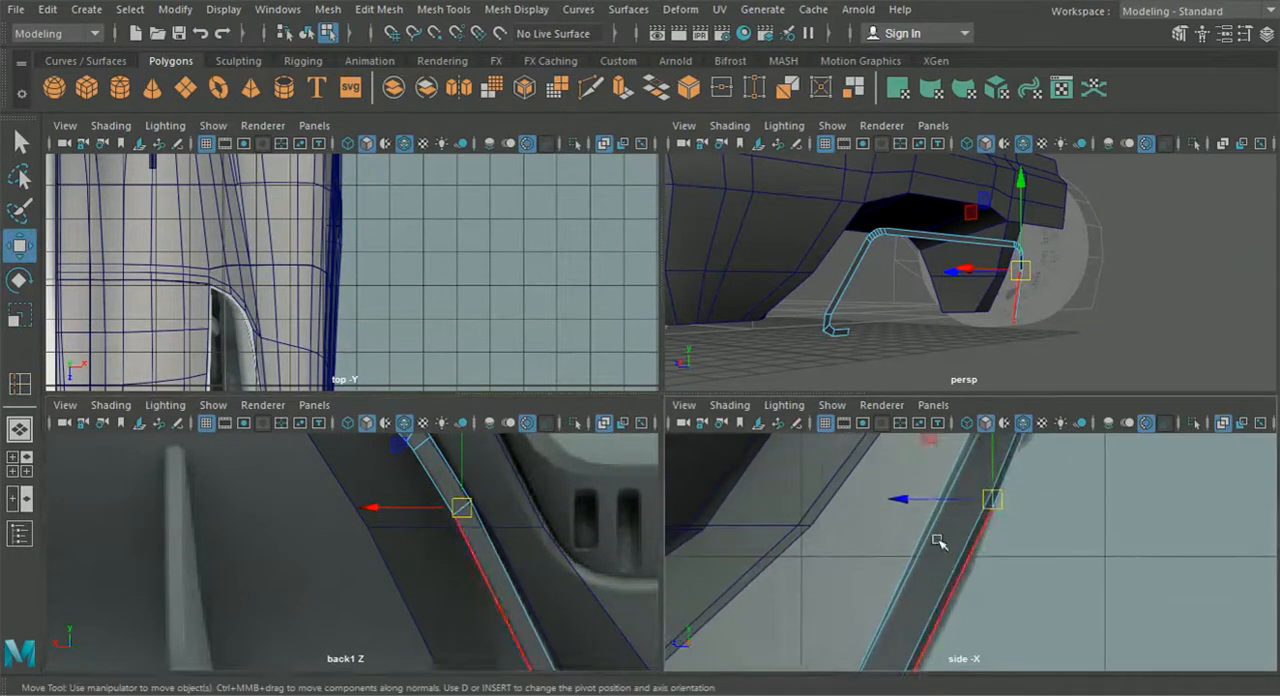
drag(903, 499, 912, 502)
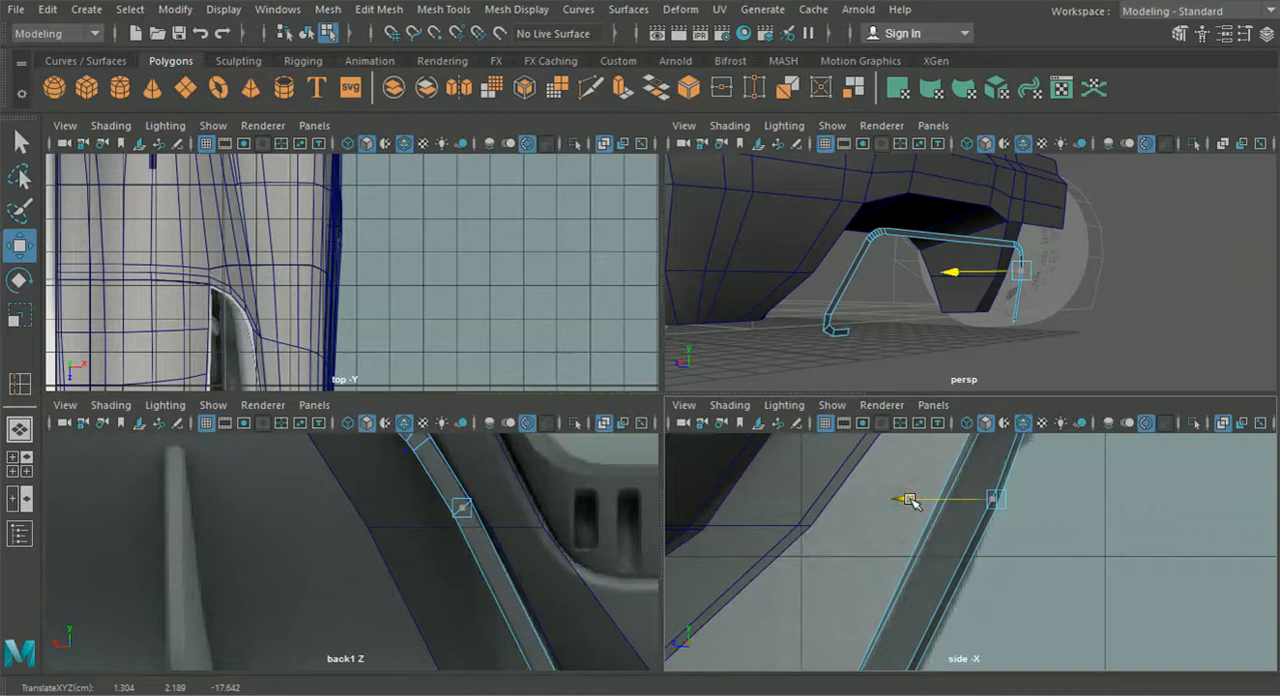
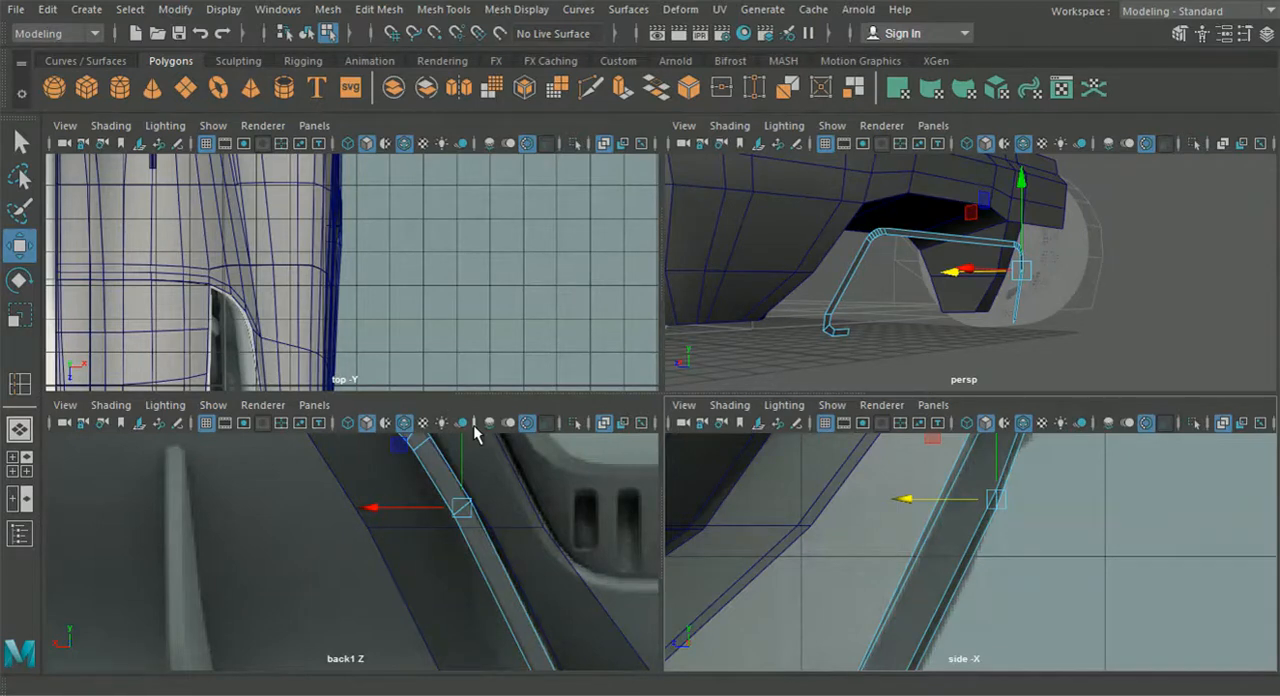
- Insert another edge loop lower on the frame's inner sloping leg and fit it to the side and back view references
key(g)
alt+middle_drag(527, 589, 491, 536)
scroll(487, 530, down, 2)
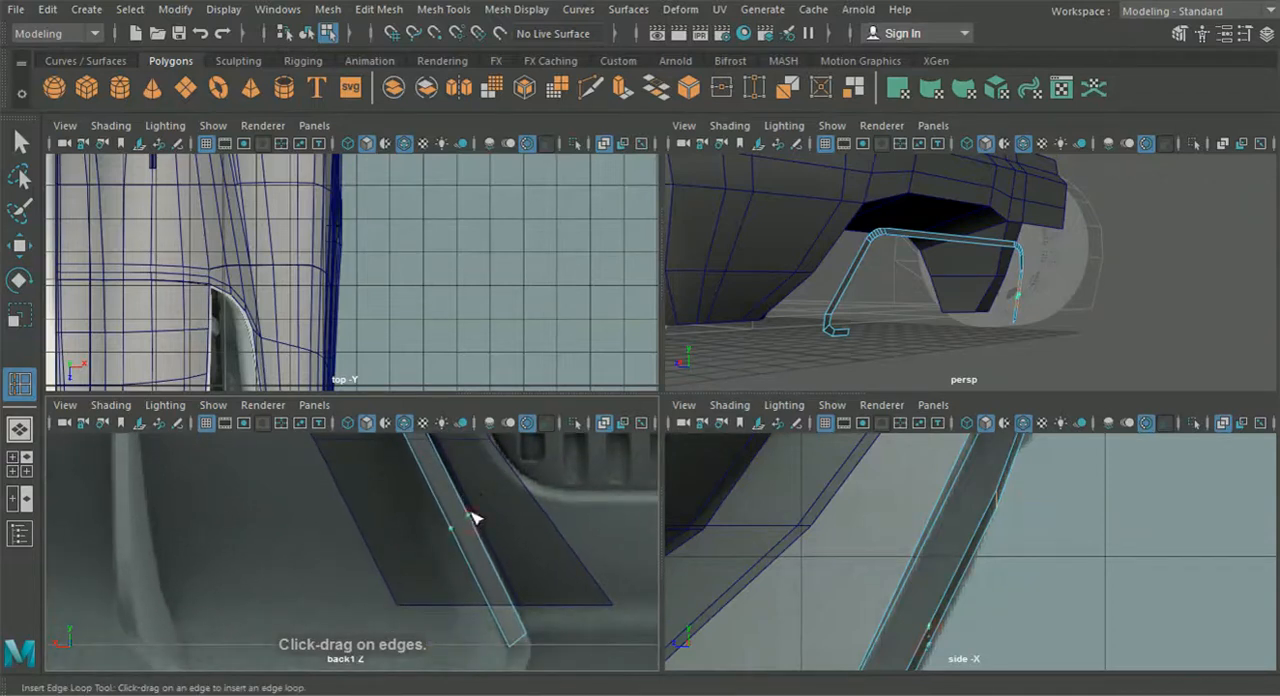
click(21, 247)
alt+middle_drag(812, 559, 817, 491)
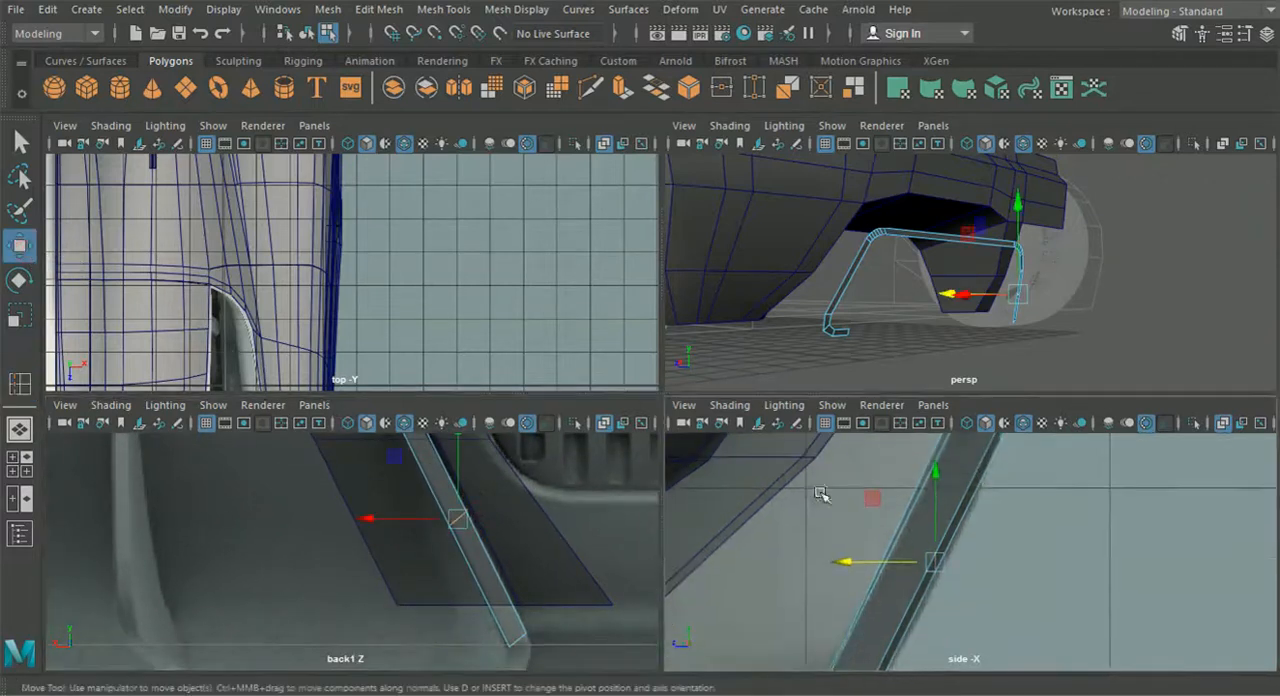
drag(850, 566, 853, 563)
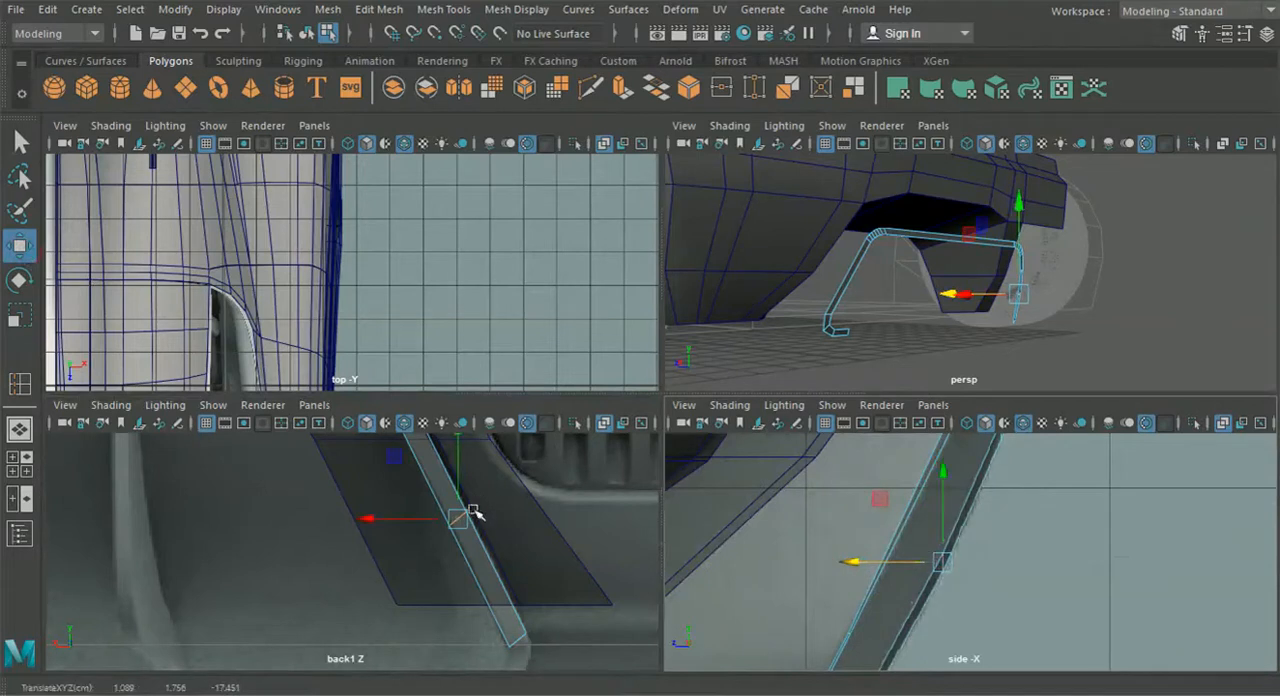
drag(460, 484, 461, 480)
- Bevel the edge at the outer leg's lower corner, above the short foot, with 3 segments and a fraction of 0.6
scroll(460, 484, down, 6)
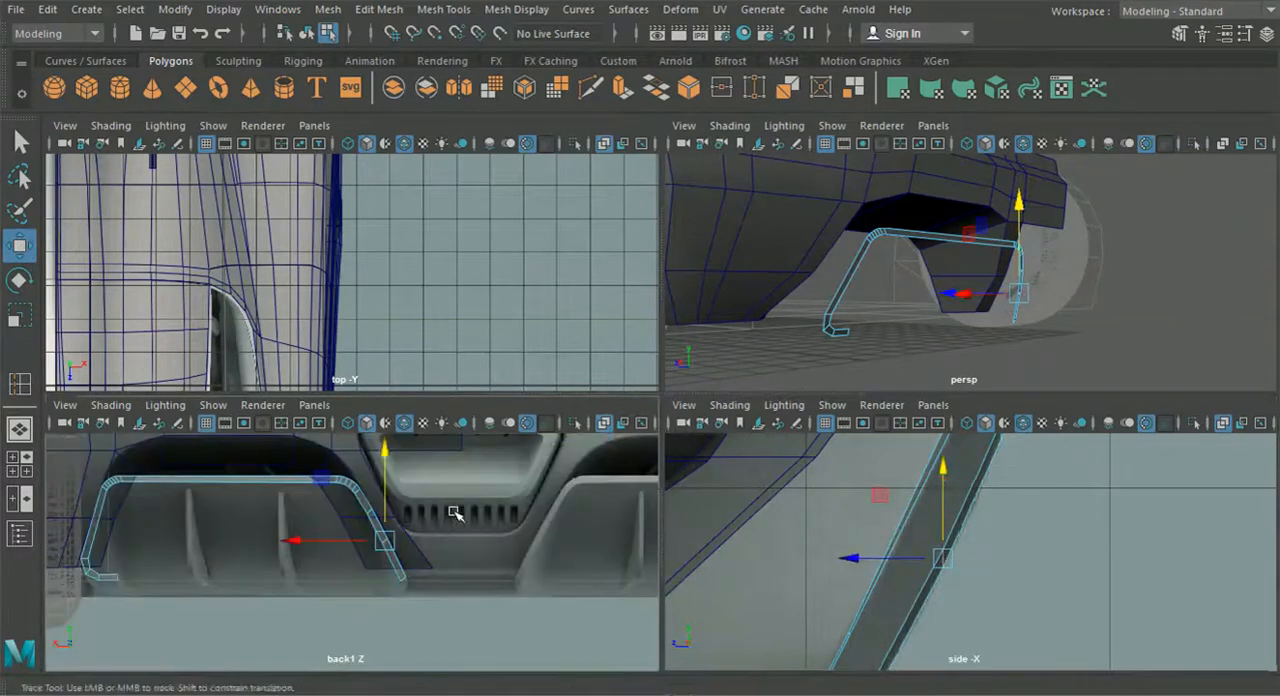
alt+middle_drag(454, 512, 520, 514)
scroll(306, 518, up, 2)
alt+middle_drag(345, 518, 508, 526)
scroll(470, 522, up, 5)
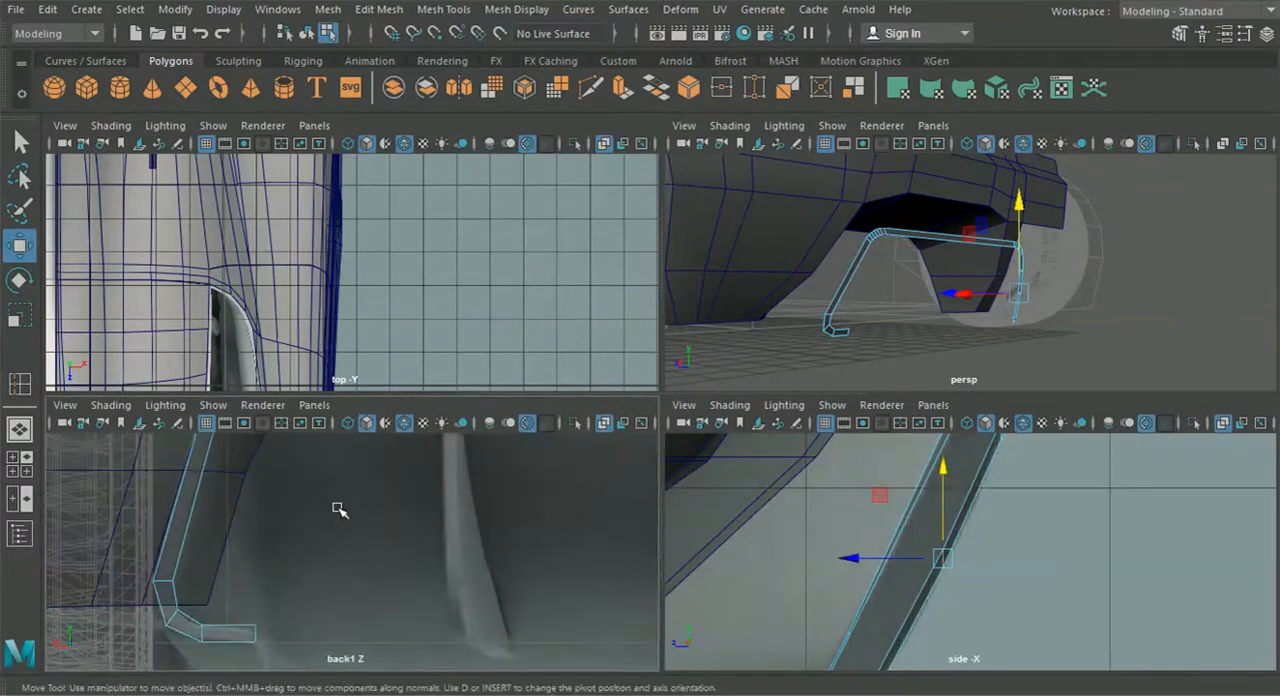
alt+middle_drag(337, 515, 454, 520)
scroll(414, 503, up, 4)
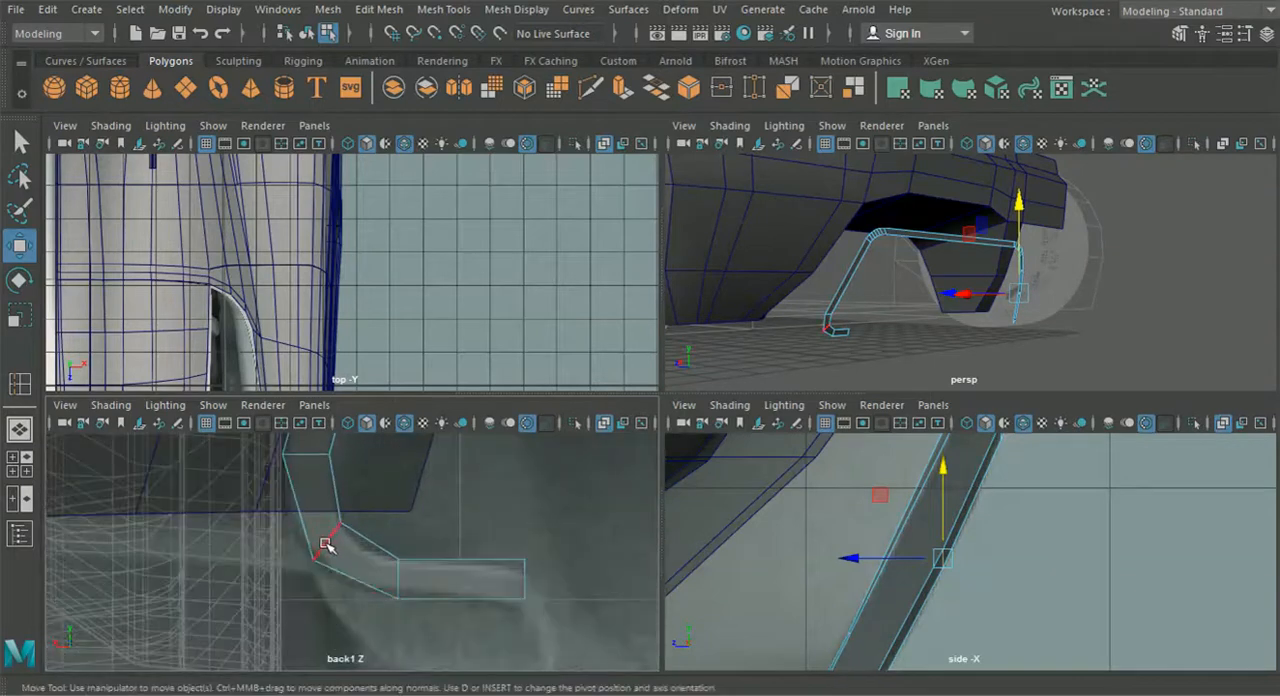
click(329, 543)
click(378, 9)
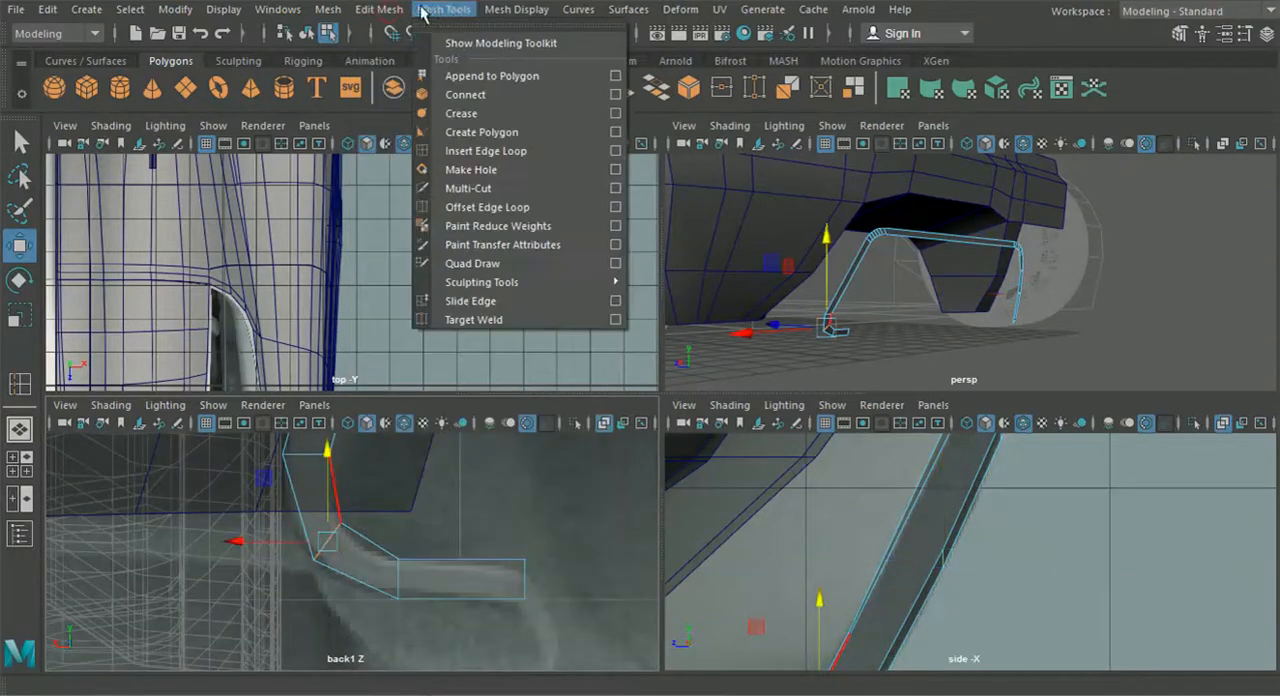
click(408, 77)
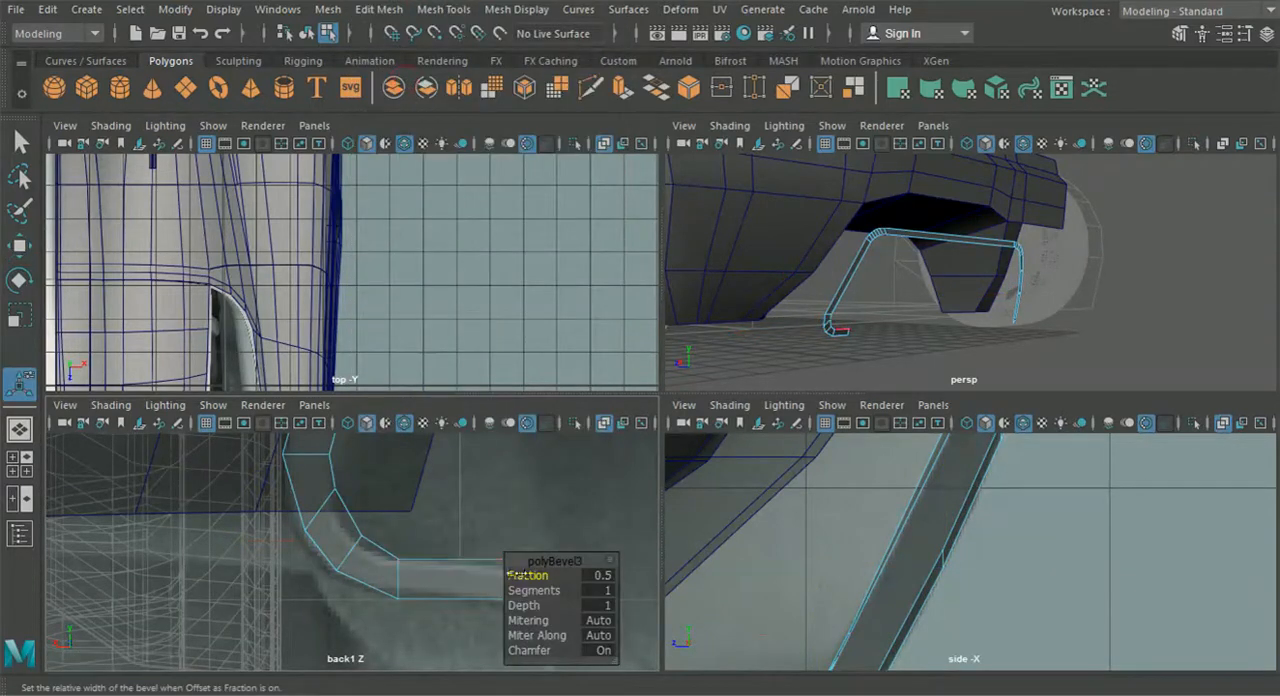
drag(536, 591, 553, 591)
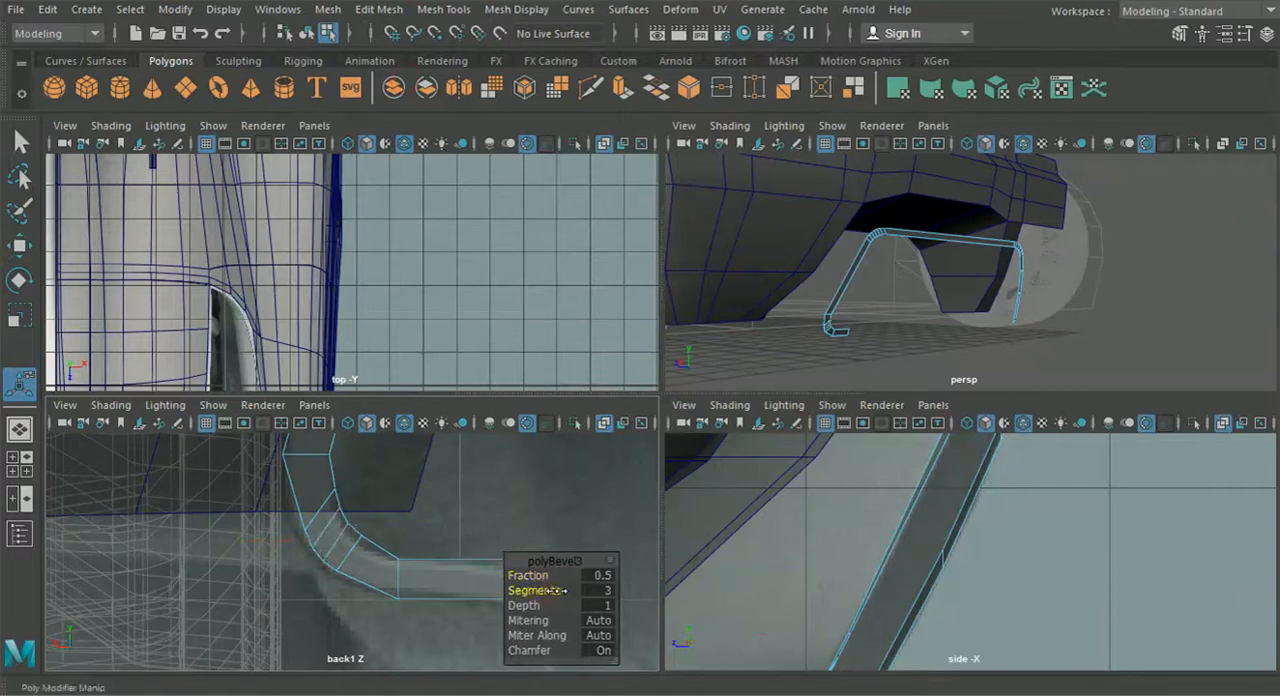
drag(536, 576, 550, 577)
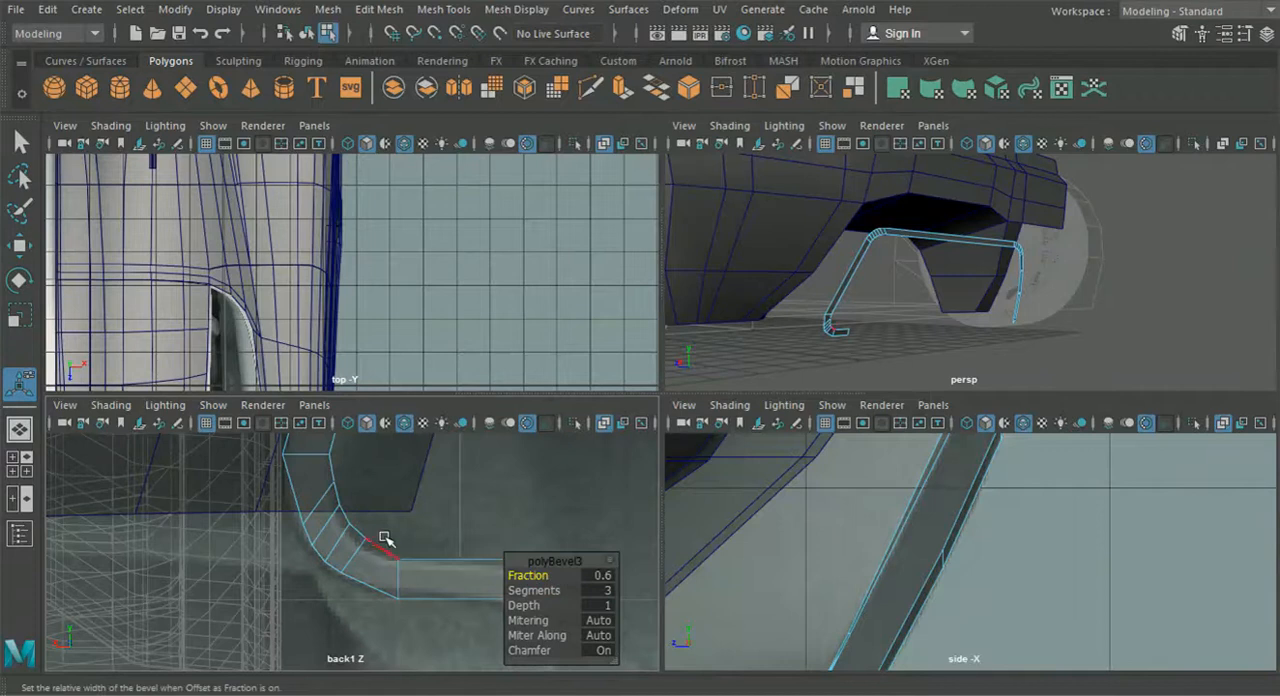
- Reposition the vertices around the bevelled lower corner in the back view so its curve follows the reference outline
right_drag(322, 515, 238, 139)
scroll(300, 512, up, 6)
scroll(285, 543, up, 2)
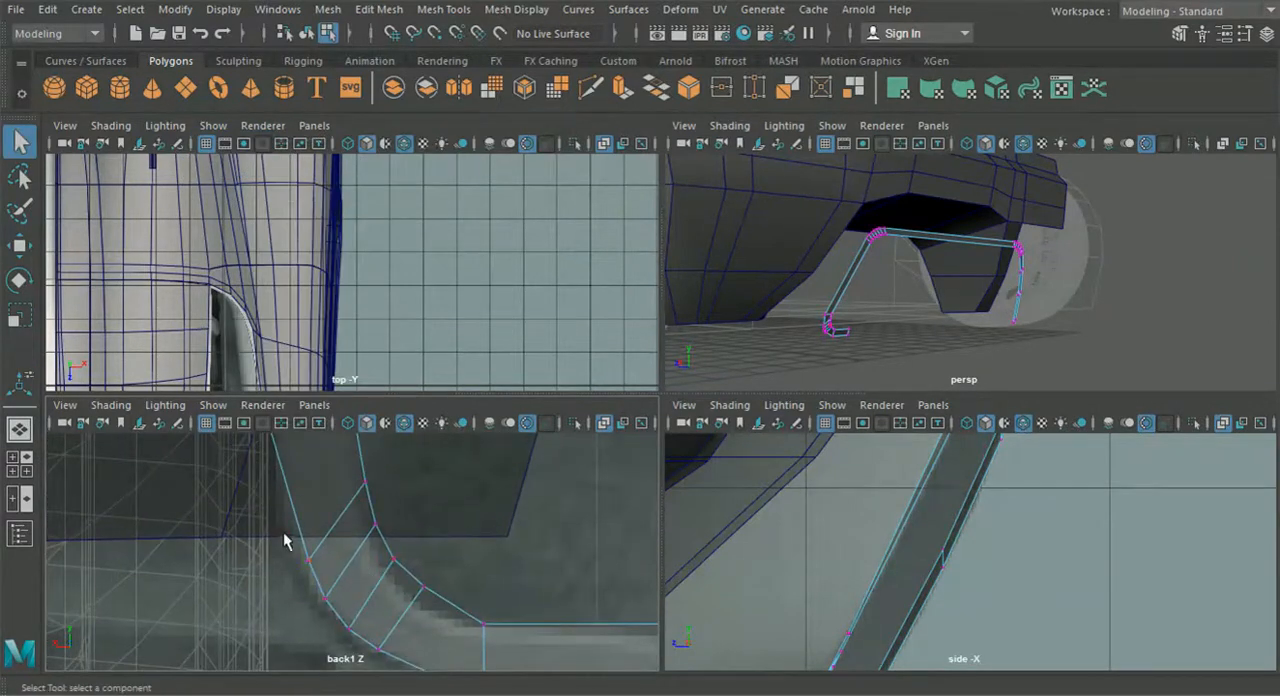
click(24, 253)
drag(308, 560, 296, 556)
alt+middle_drag(318, 596, 302, 535)
click(310, 541)
drag(310, 541, 382, 606)
click(332, 571)
key(ctrl+z)
drag(489, 657, 471, 596)
alt+middle_drag(460, 575, 391, 518)
alt+middle_drag(286, 465, 432, 608)
scroll(358, 523, up, 2)
alt+middle_drag(381, 491, 398, 548)
click(379, 501)
drag(379, 501, 358, 512)
alt+middle_drag(289, 544, 313, 630)
mouse_move(277, 518)
mouse_down()
mouse_move(311, 540)
mouse_move(267, 528)
mouse_up()
alt+middle_drag(286, 592, 270, 503)
mouse_move(286, 573)
mouse_down()
mouse_move(322, 602)
mouse_move(292, 564)
mouse_up()
alt+middle_drag(340, 594, 239, 534)
drag(277, 480, 315, 501)
drag(301, 488, 366, 578)
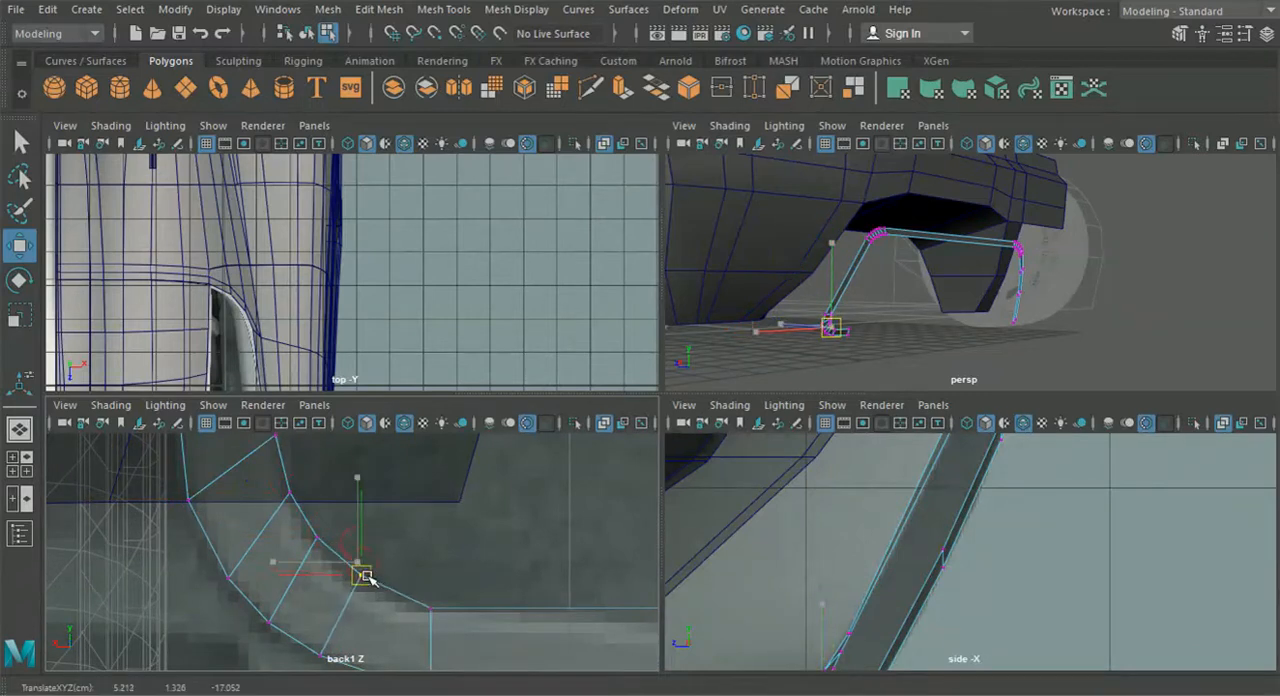
- Adjust the depth of the lower corner's vertices in the side view and refine their placement in the back view
alt+middle_drag(391, 629, 389, 537)
alt+middle_drag(928, 583, 918, 534)
scroll(866, 575, up, 4)
alt+middle_drag(846, 519, 888, 522)
drag(759, 487, 789, 509)
alt+middle_drag(326, 501, 447, 623)
alt+middle_drag(410, 537, 432, 567)
drag(707, 503, 712, 505)
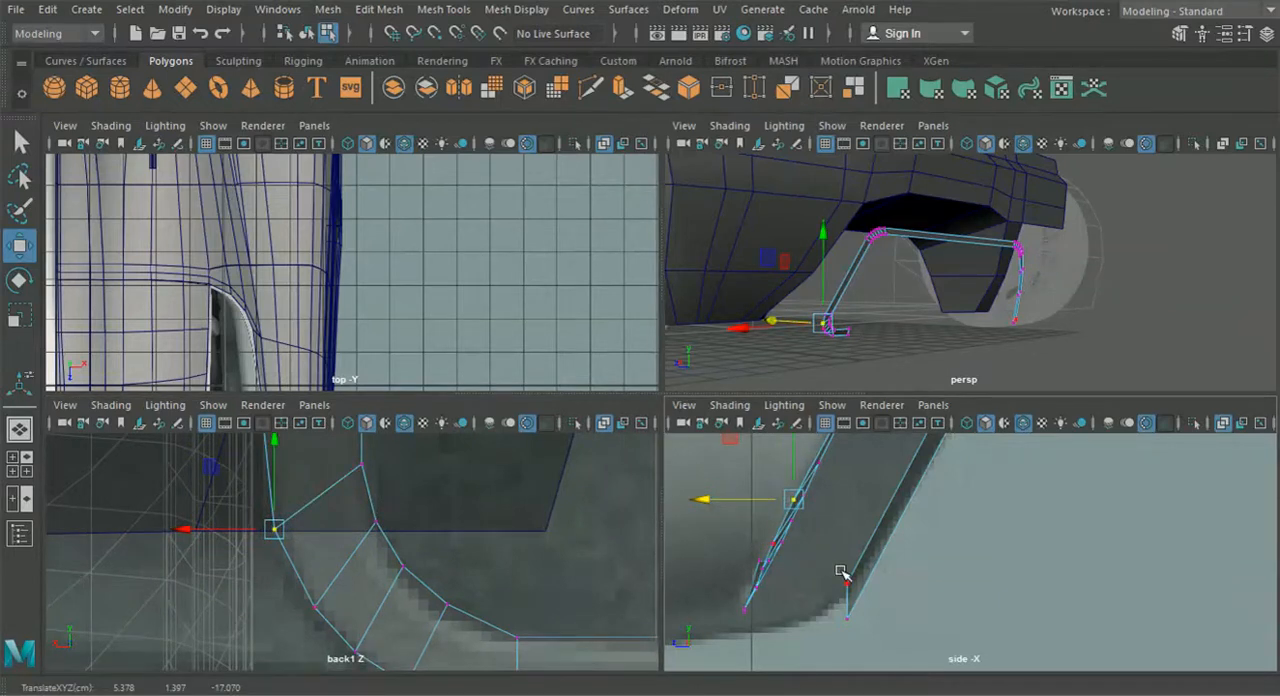
- Examine the whole frame in perspective with the new rounded lower corner, outside component mode
key(f)
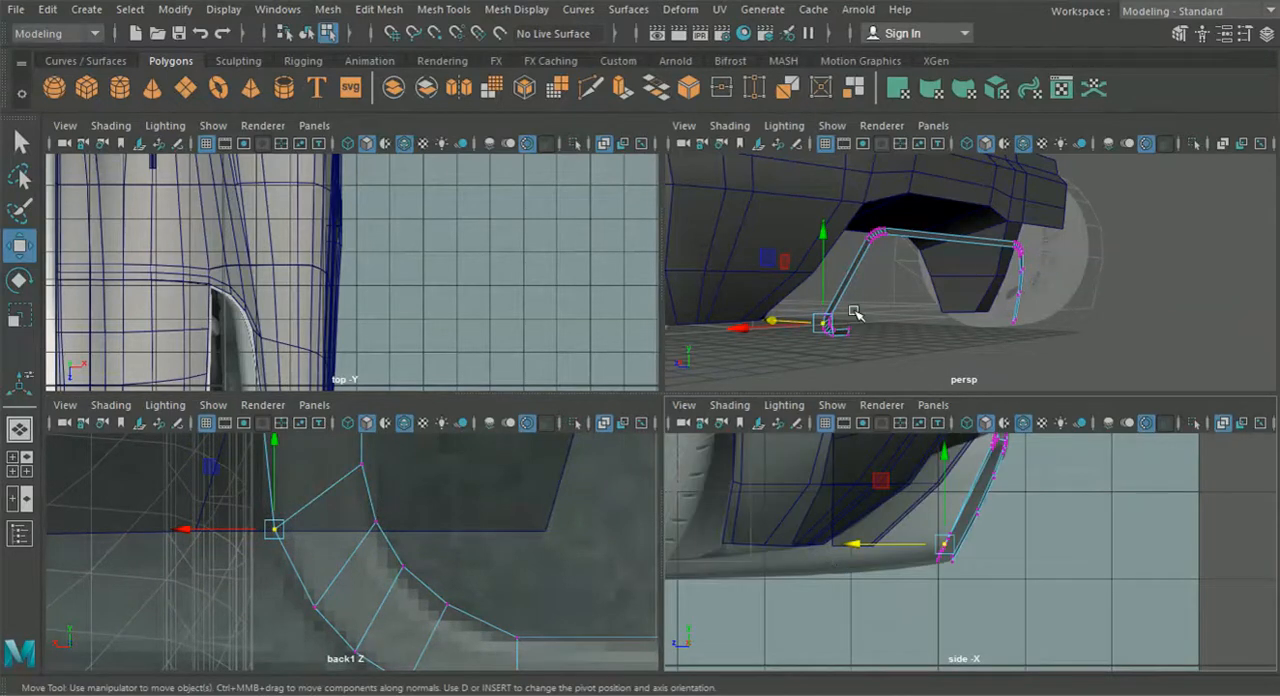
key(space)
alt+drag(892, 407, 720, 455)
click(307, 34)
click(586, 491)
alt+drag(586, 491, 300, 486)
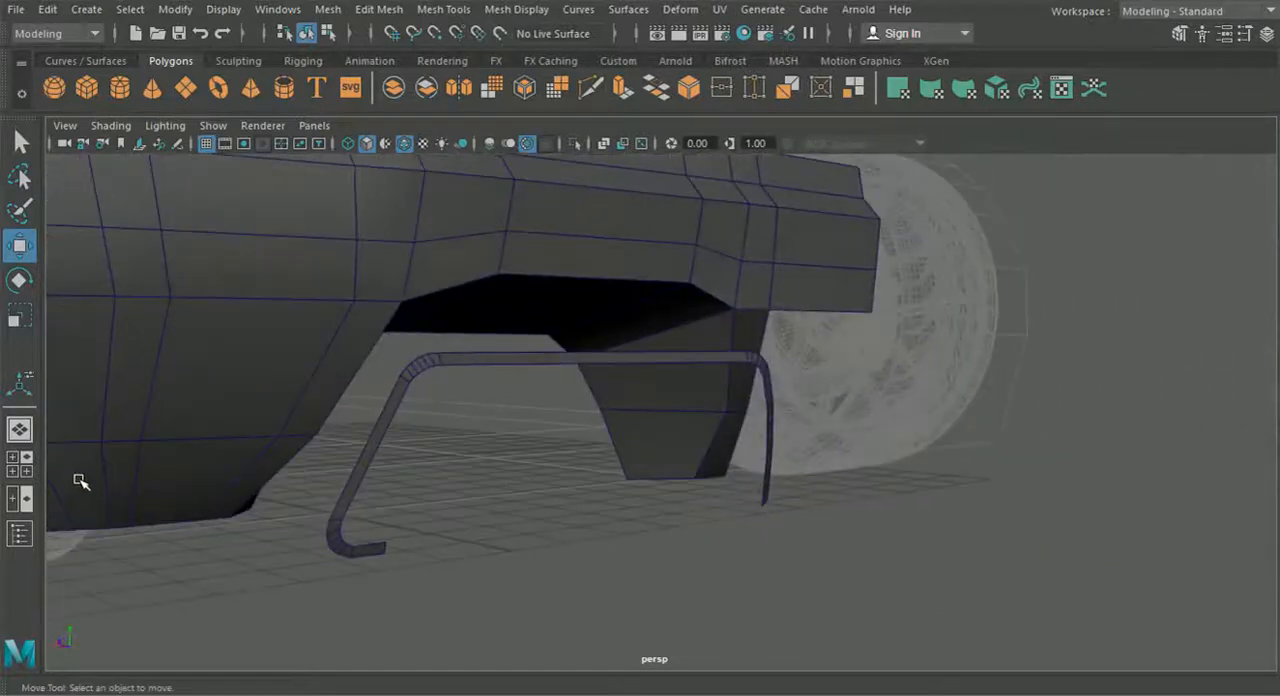
key(space)
key(space)
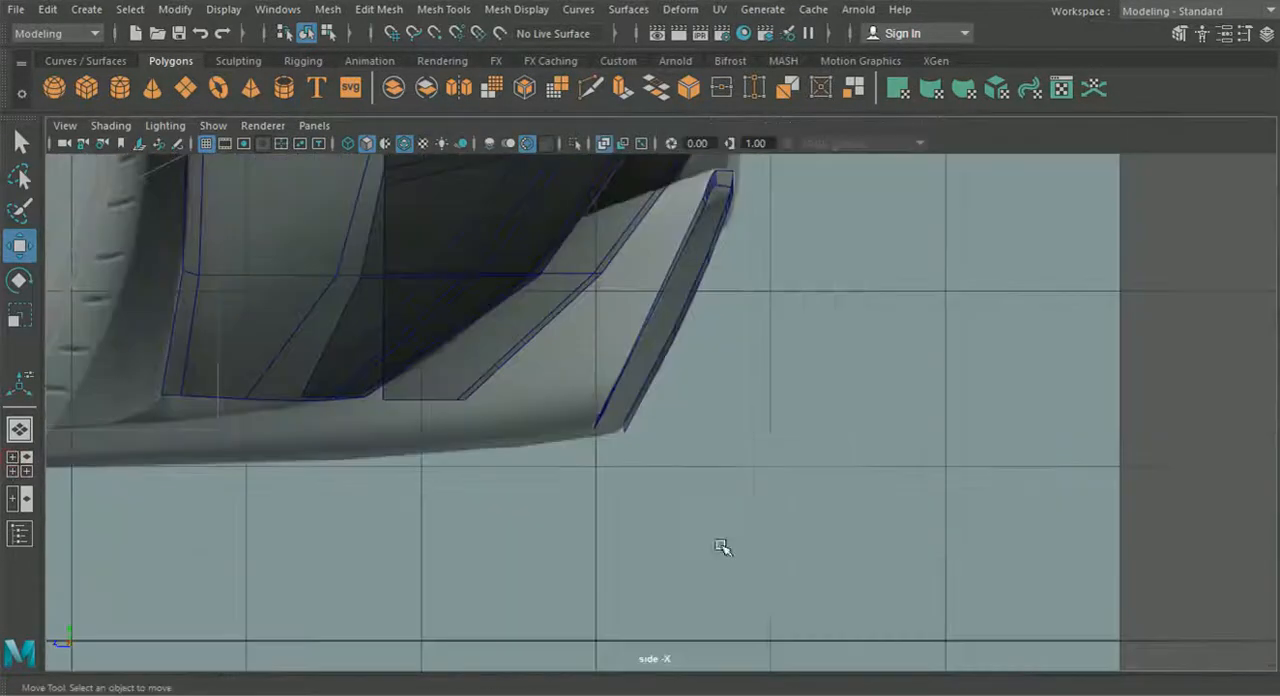
- Insert an edge loop across the outer leg below its upper corner and adjust its depth in the side view
alt+middle_drag(645, 443, 686, 480)
click(686, 480)
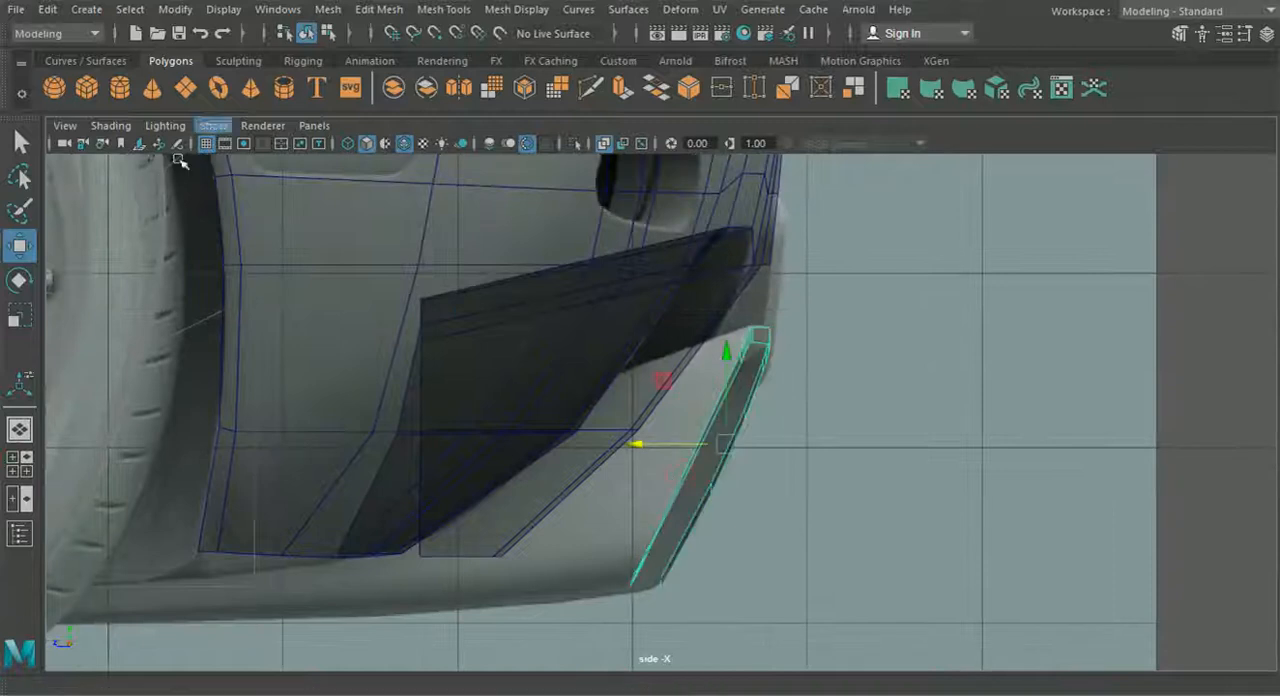
click(379, 9)
click(476, 154)
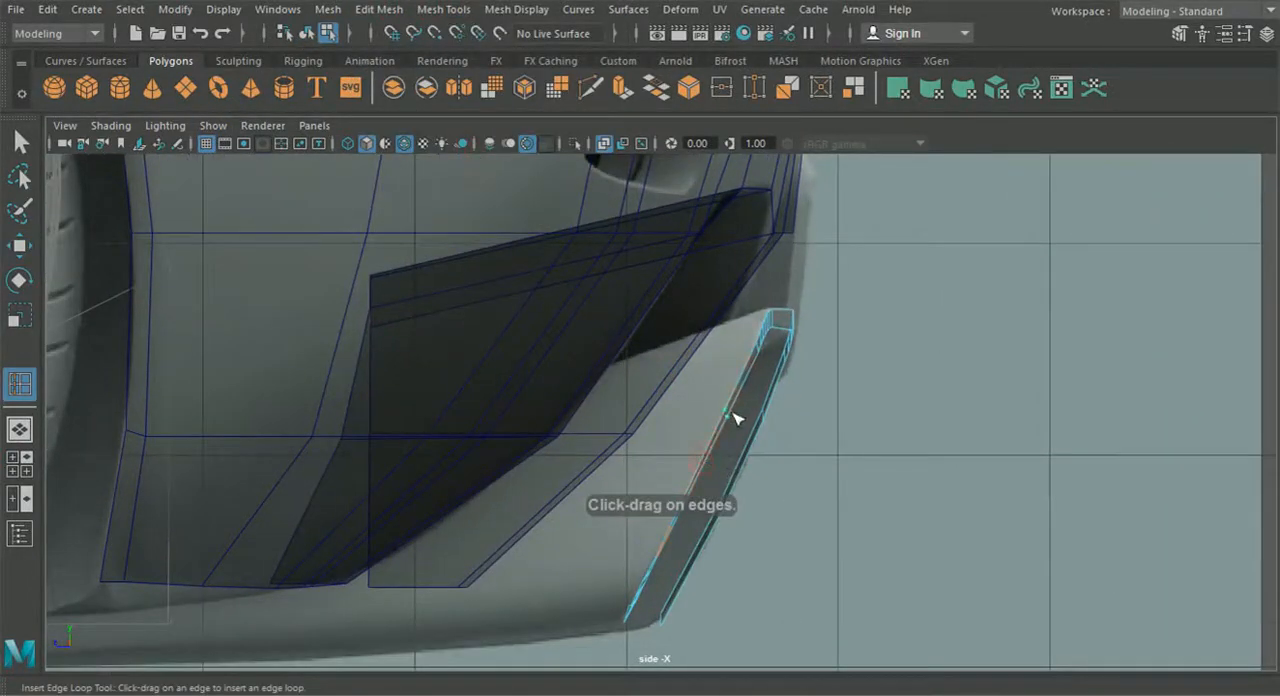
key(w)
drag(647, 413, 647, 413)
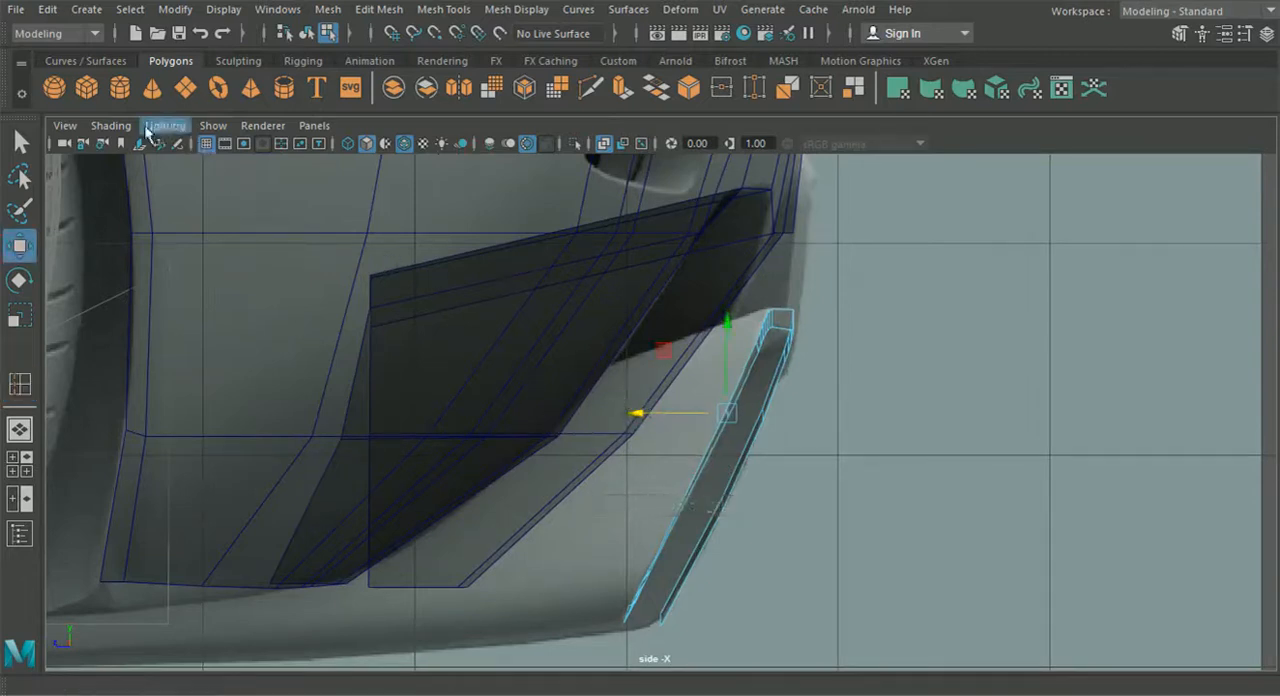
- Restore the back view in the front viewport and shift the outer leg's inserted edge sideways onto the reference outline
click(27, 466)
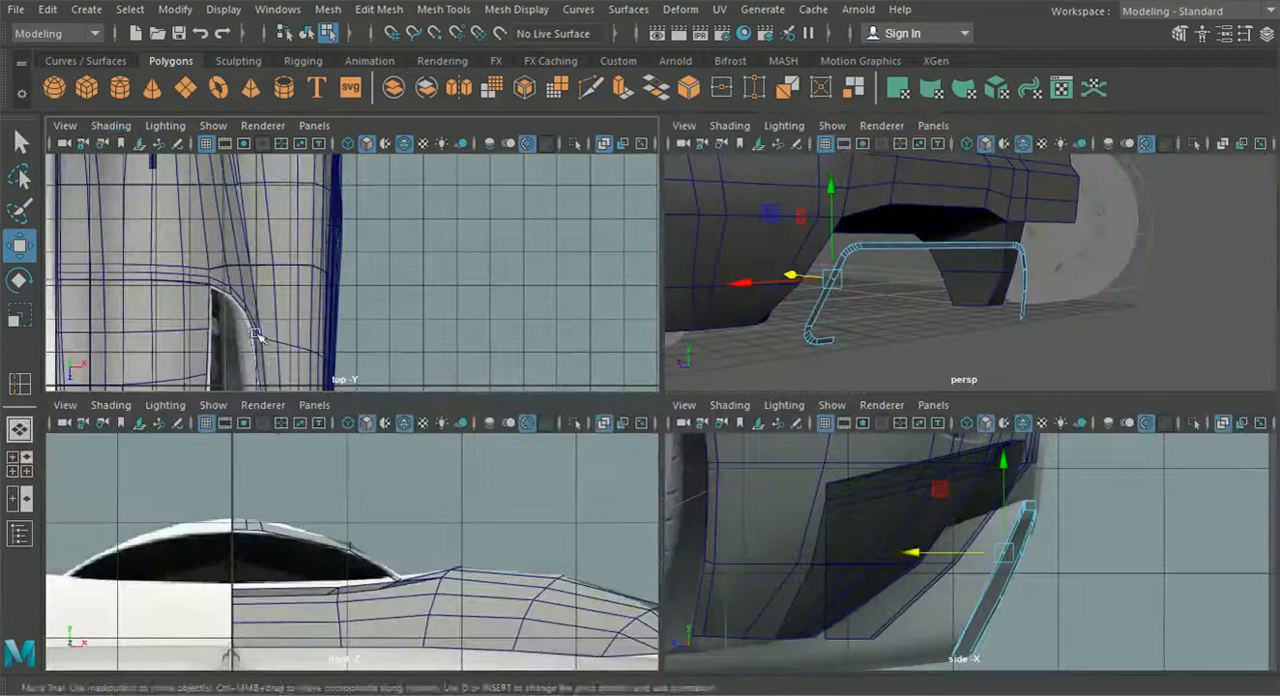
click(312, 405)
mouse_move(420, 461)
click(525, 462)
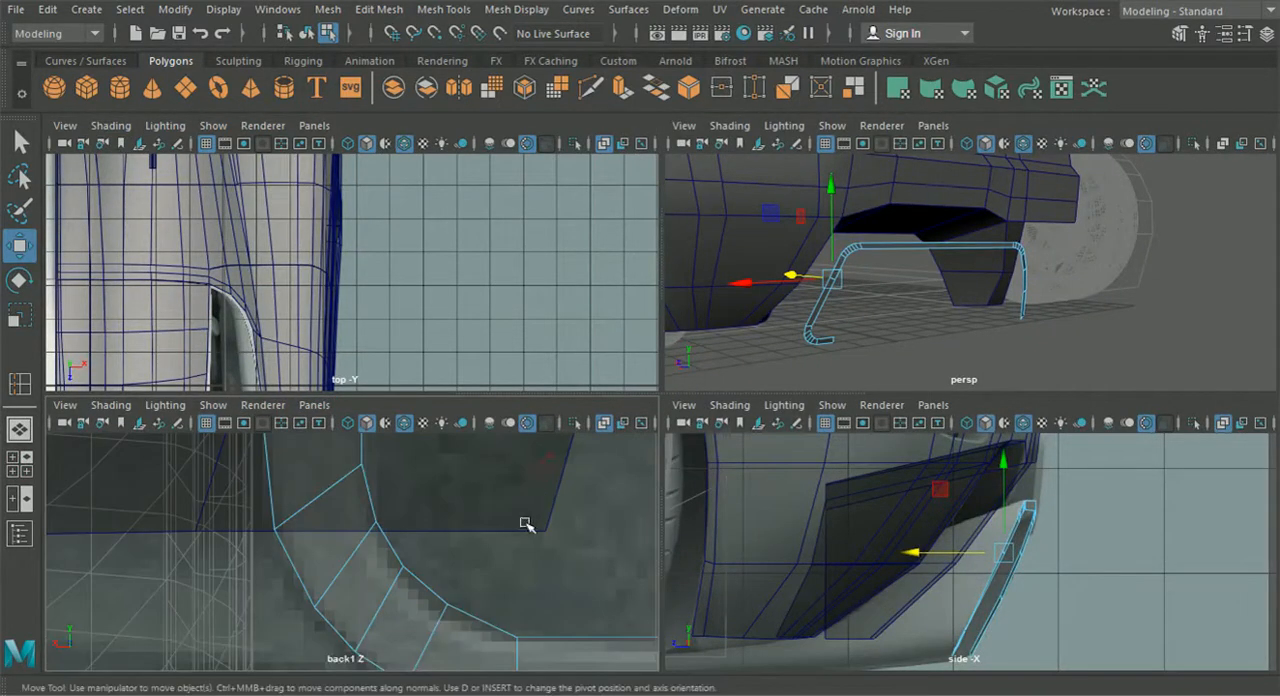
alt+middle_drag(363, 611, 414, 555)
scroll(363, 583, up, 7)
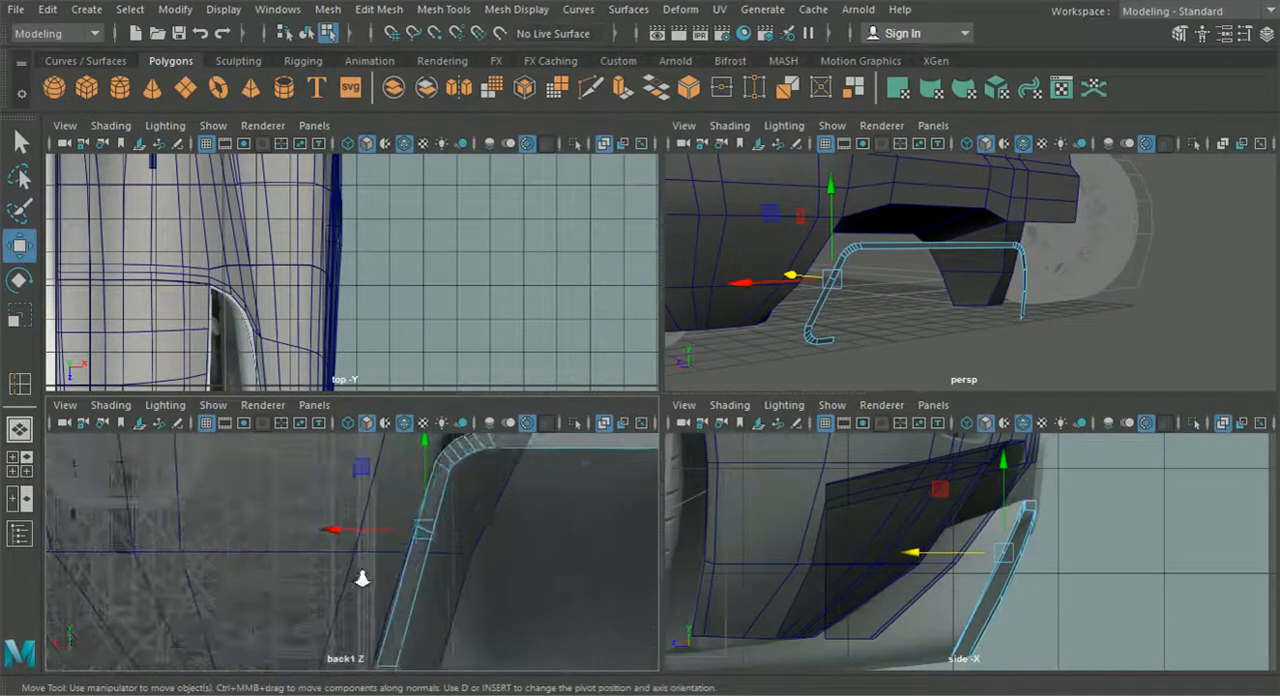
drag(362, 524, 358, 525)
- Insert a second edge loop lower on the outer leg and fit it to the back and side view references
alt+middle_drag(406, 583, 390, 525)
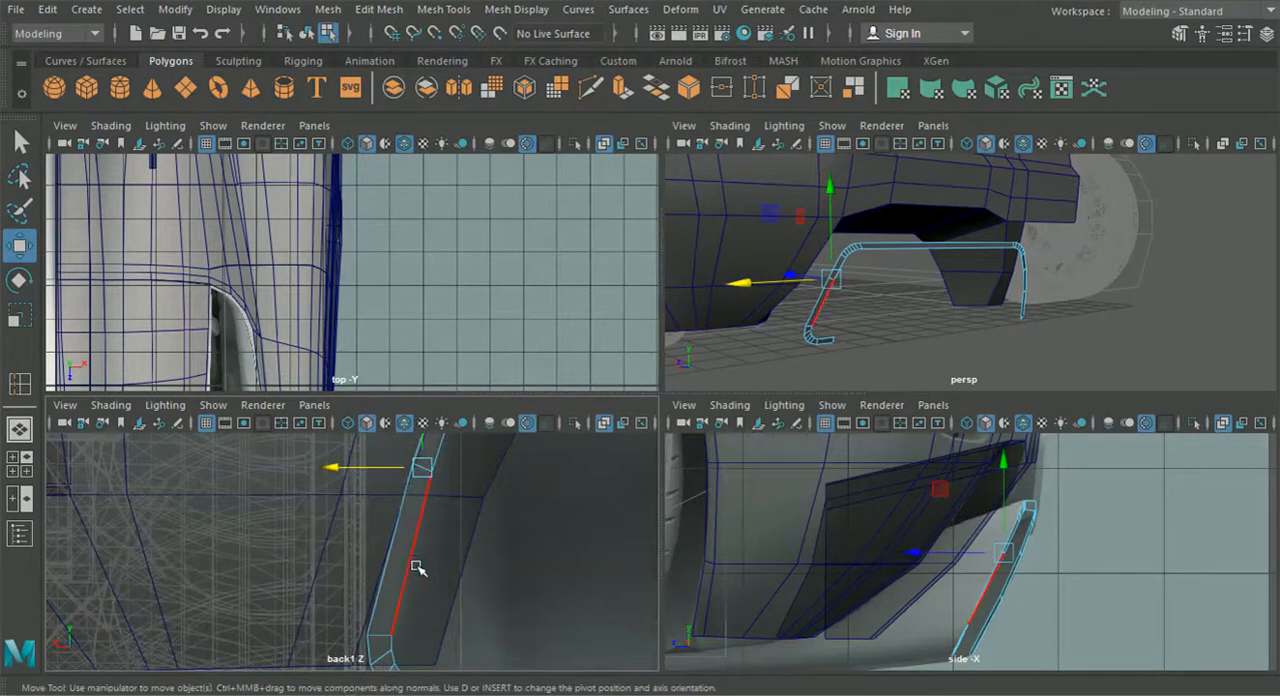
click(20, 383)
click(413, 566)
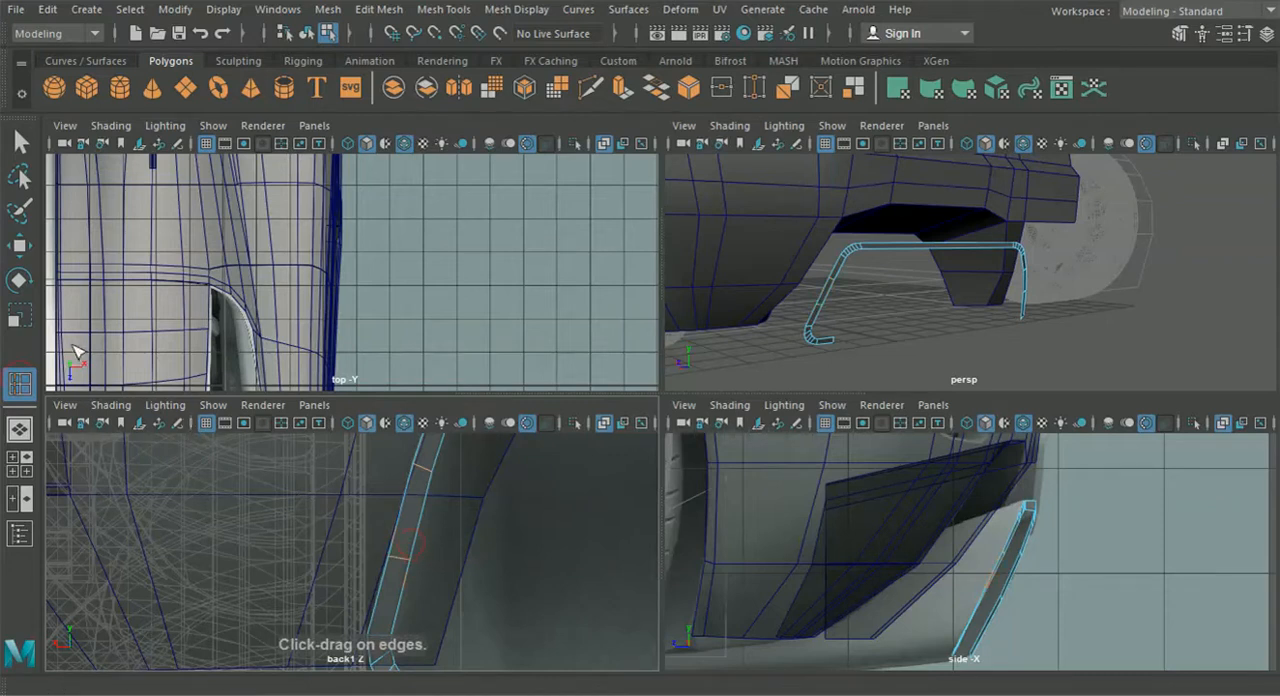
click(20, 245)
drag(330, 561, 328, 561)
alt+middle_drag(943, 586, 910, 552)
scroll(910, 552, up, 5)
scroll(911, 550, up, 2)
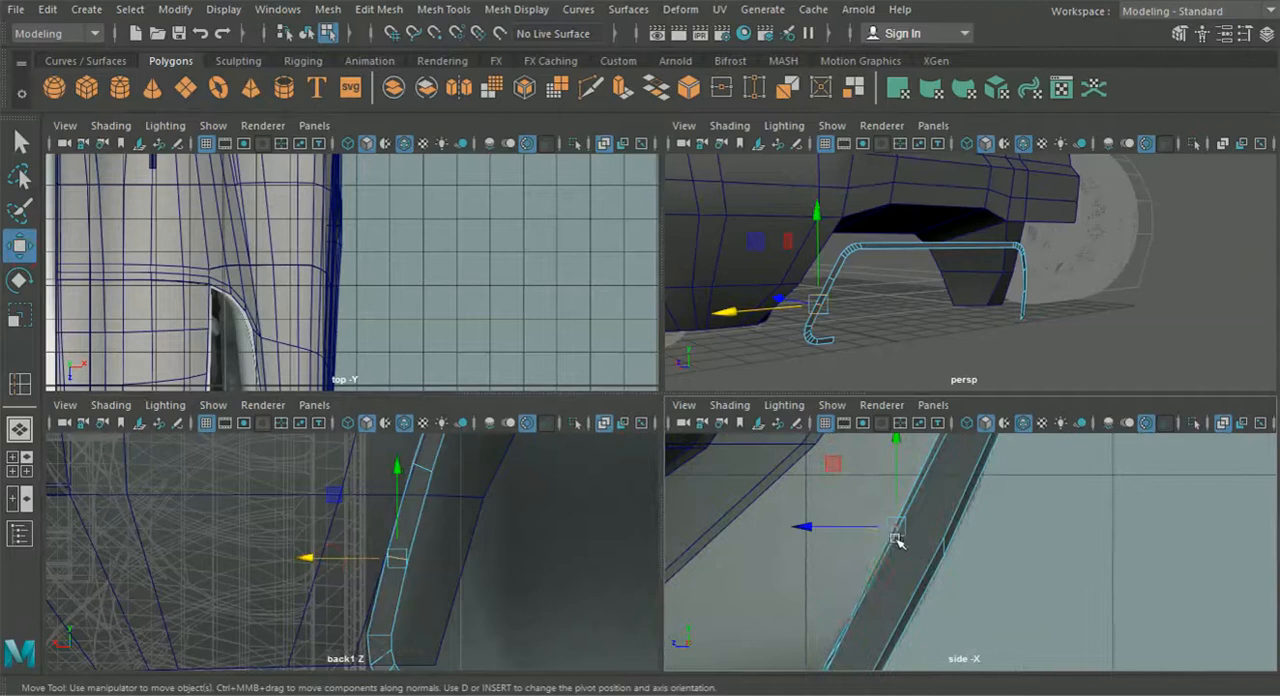
drag(826, 530, 828, 530)
alt+middle_drag(855, 464, 829, 566)
alt+middle_drag(831, 505, 792, 618)
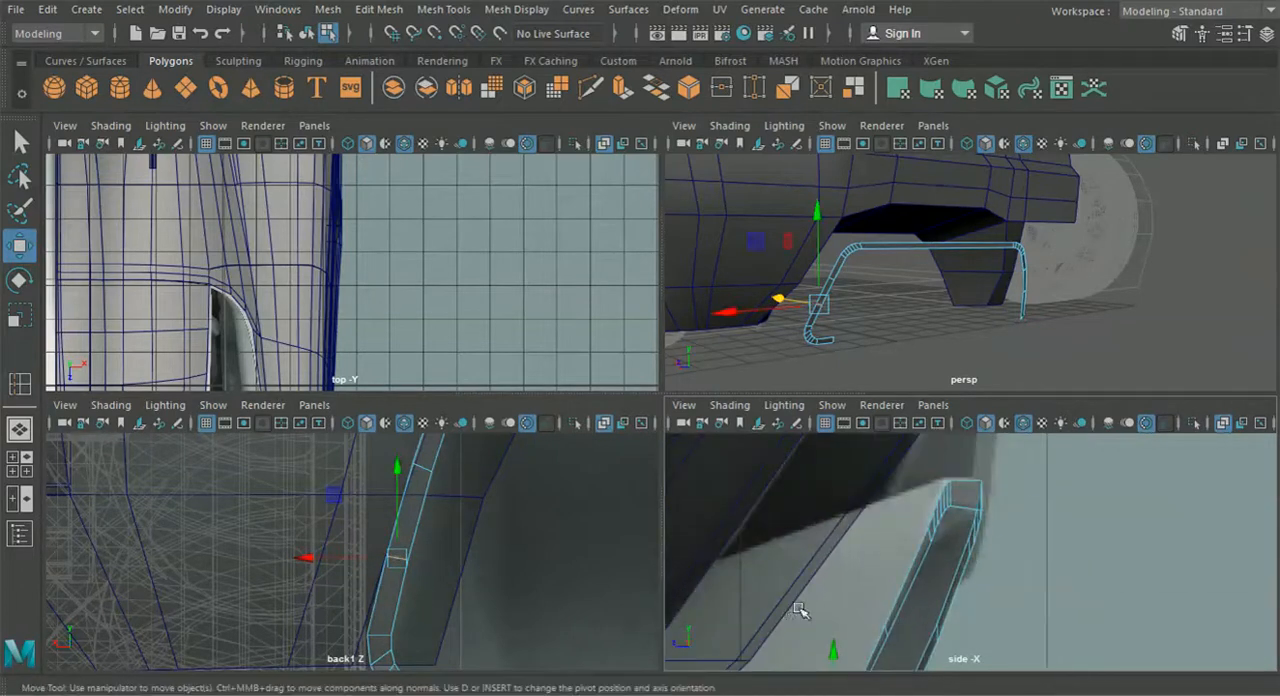
- Examine the fitted frame in perspective together with the car's rear body
click(31, 434)
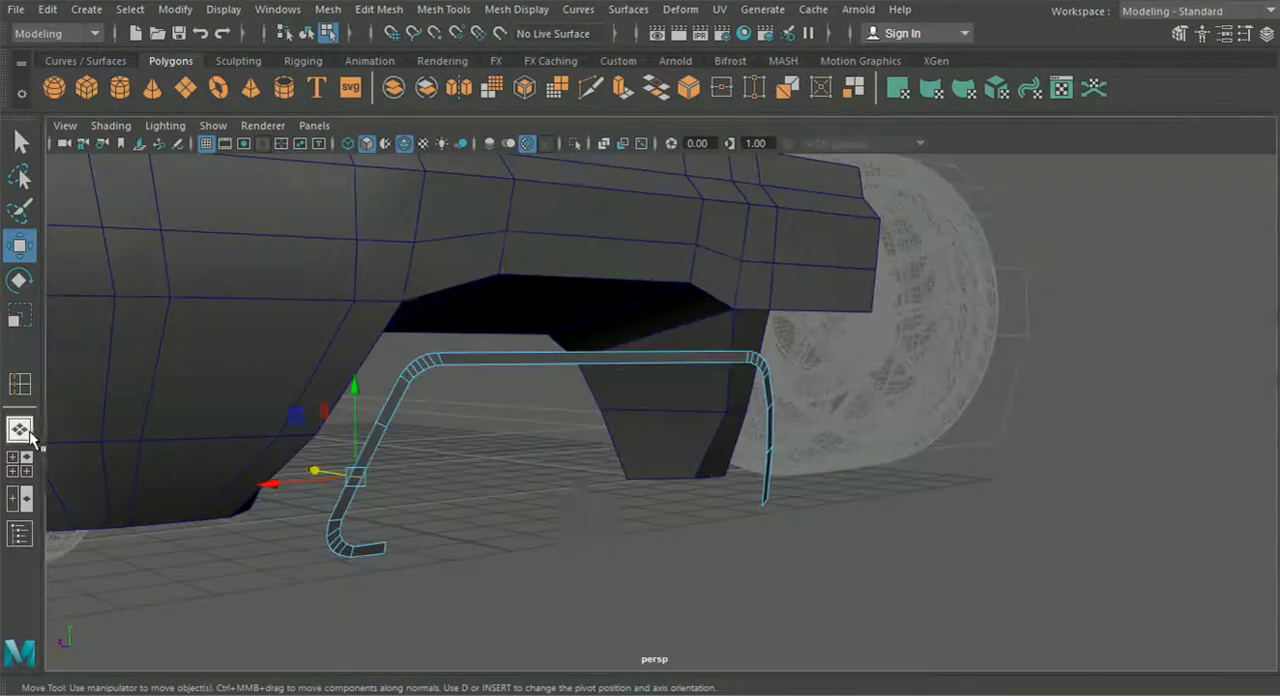
alt+drag(581, 488, 530, 490)
click(307, 35)
alt+drag(586, 536, 633, 413)
alt+middle_drag(631, 420, 698, 374)
scroll(702, 390, up, 2)
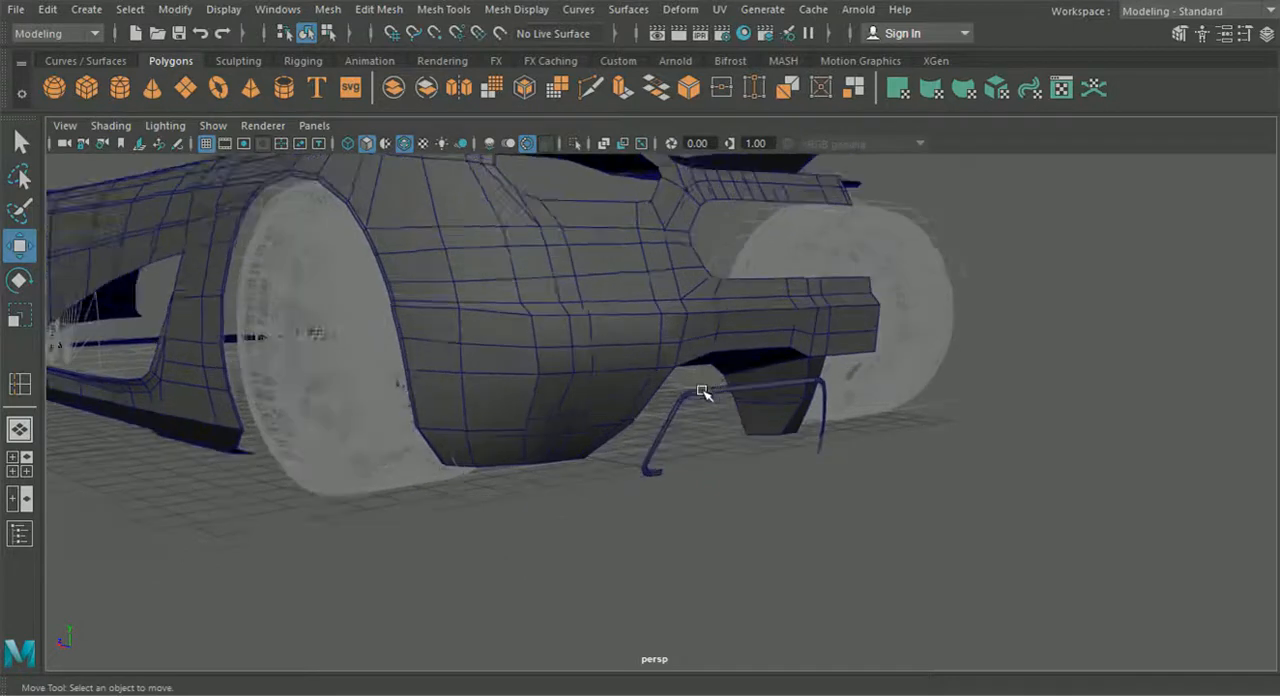
scroll(702, 390, up, 1)
- Extrude the frame's outer edge loop forward under the car in perspective and flatten the new border into a vertical plane
click(700, 389)
right_drag(703, 390, 704, 80)
scroll(743, 391, up, 2)
scroll(743, 395, up, 1)
double_click(682, 407)
alt+drag(717, 453, 677, 493)
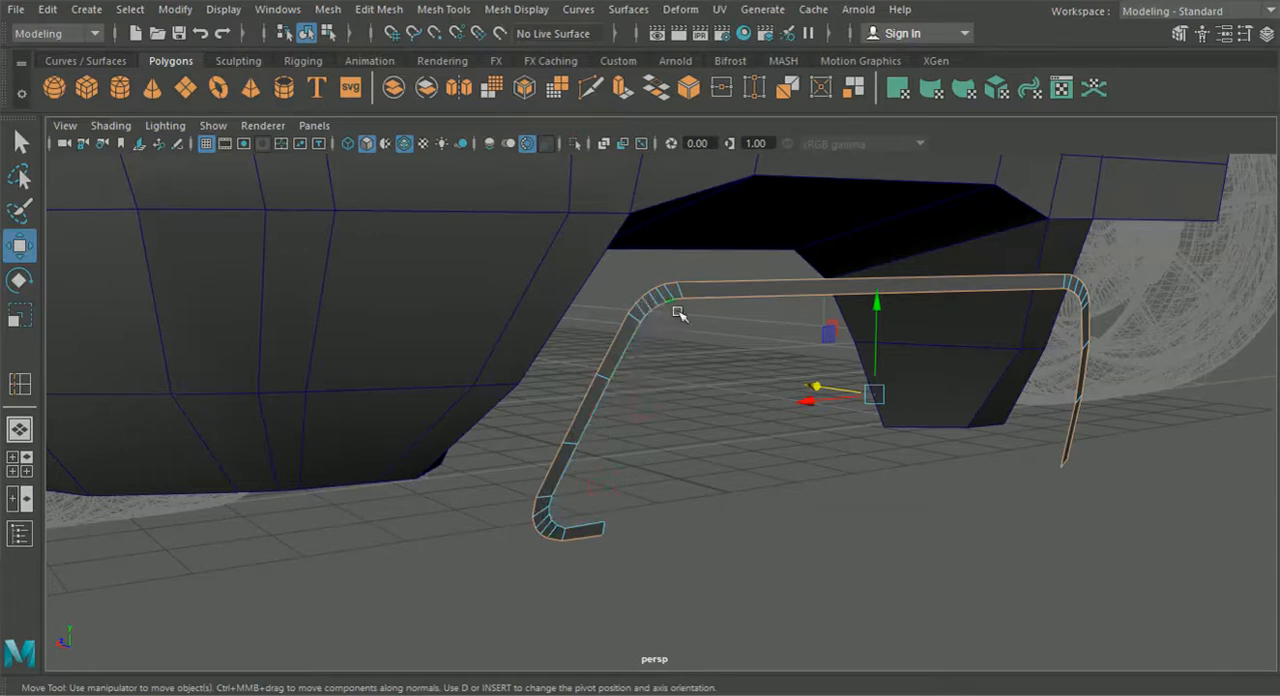
scroll(678, 314, up, 5)
scroll(620, 310, down, 4)
alt+middle_drag(690, 350, 532, 341)
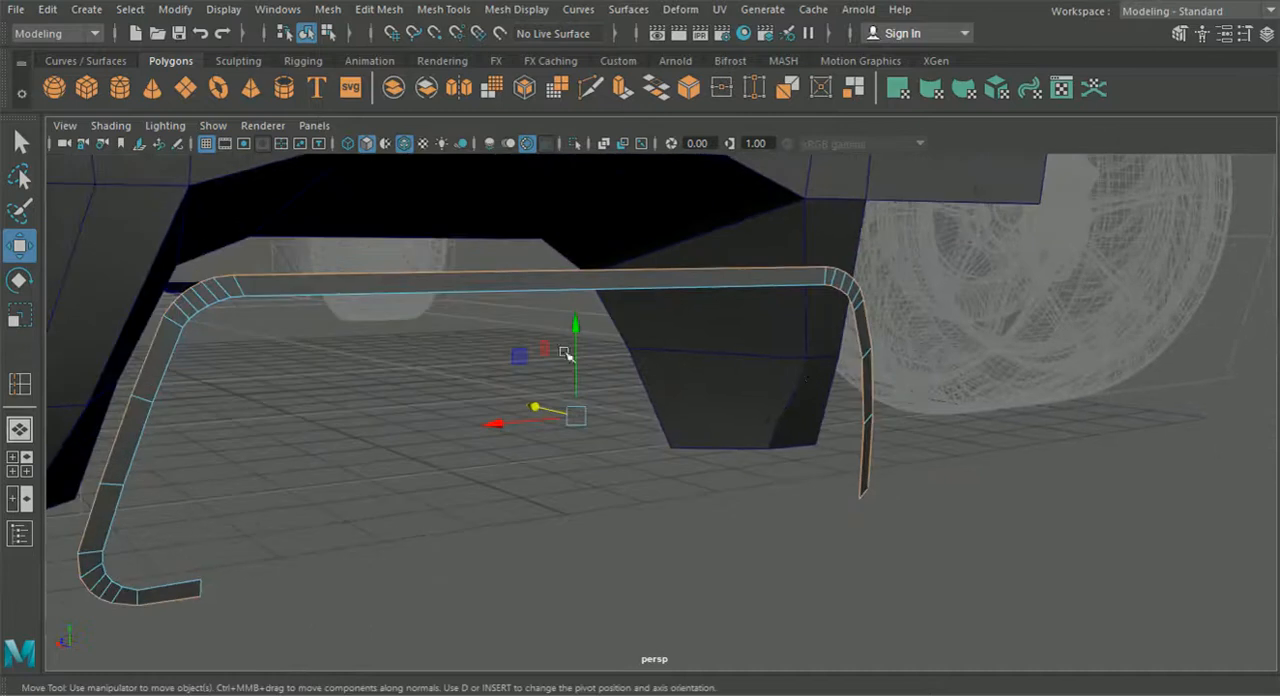
alt+drag(811, 372, 731, 371)
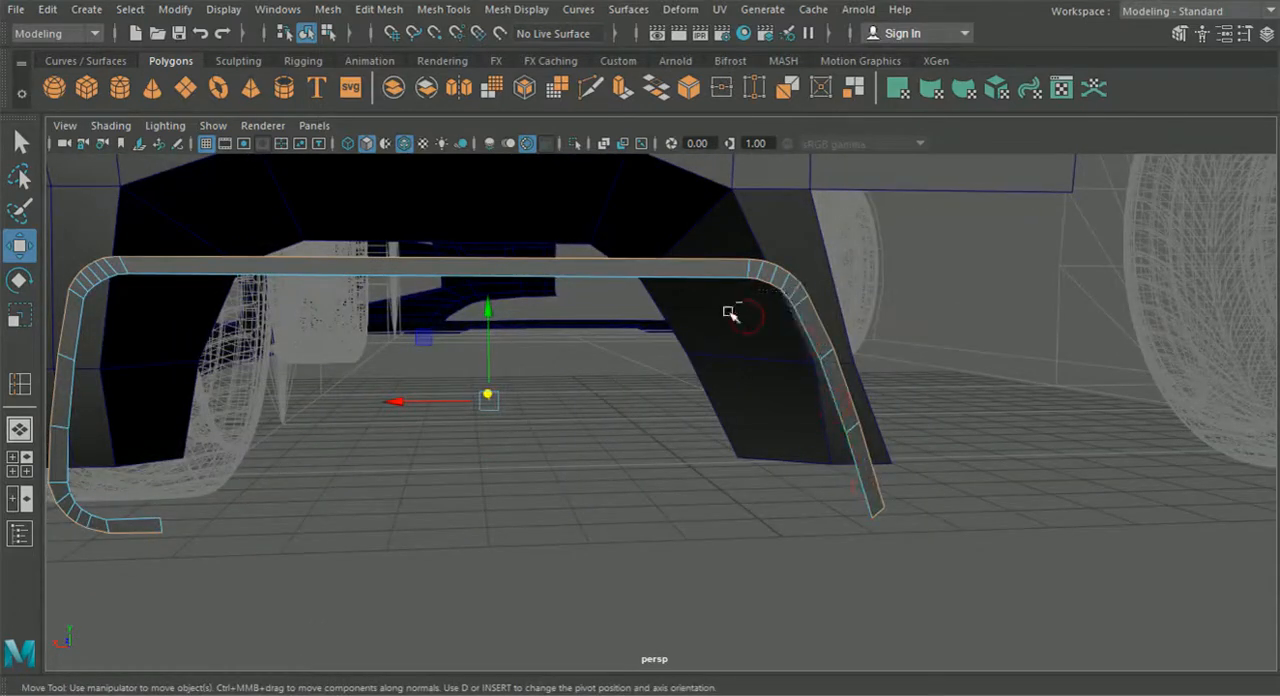
alt+middle_drag(785, 333, 642, 346)
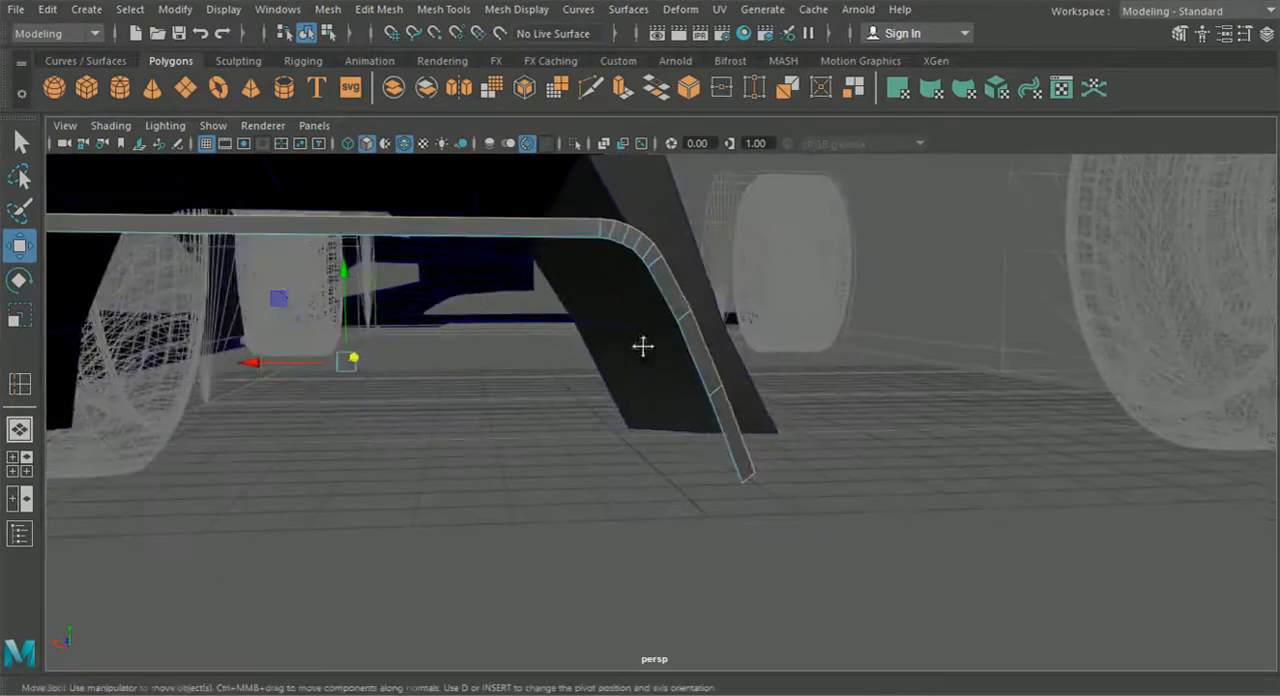
alt+drag(742, 497, 429, 303)
key(ctrl+e)
click(469, 232)
alt+drag(566, 431, 502, 452)
drag(574, 335, 647, 379)
drag(919, 298, 1054, 343)
alt+drag(527, 399, 612, 412)
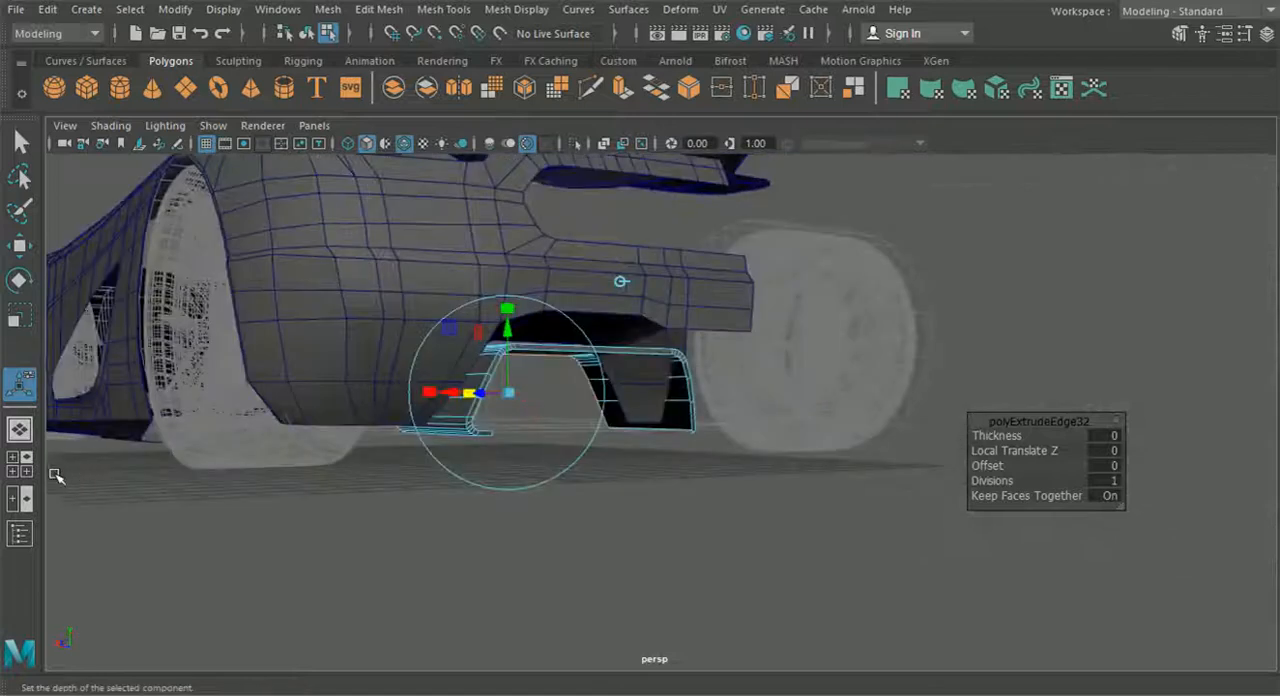
- Lower the diffuser's extruded front border in the side view so its underside follows the reference's bottom line
alt+drag(364, 492, 465, 495)
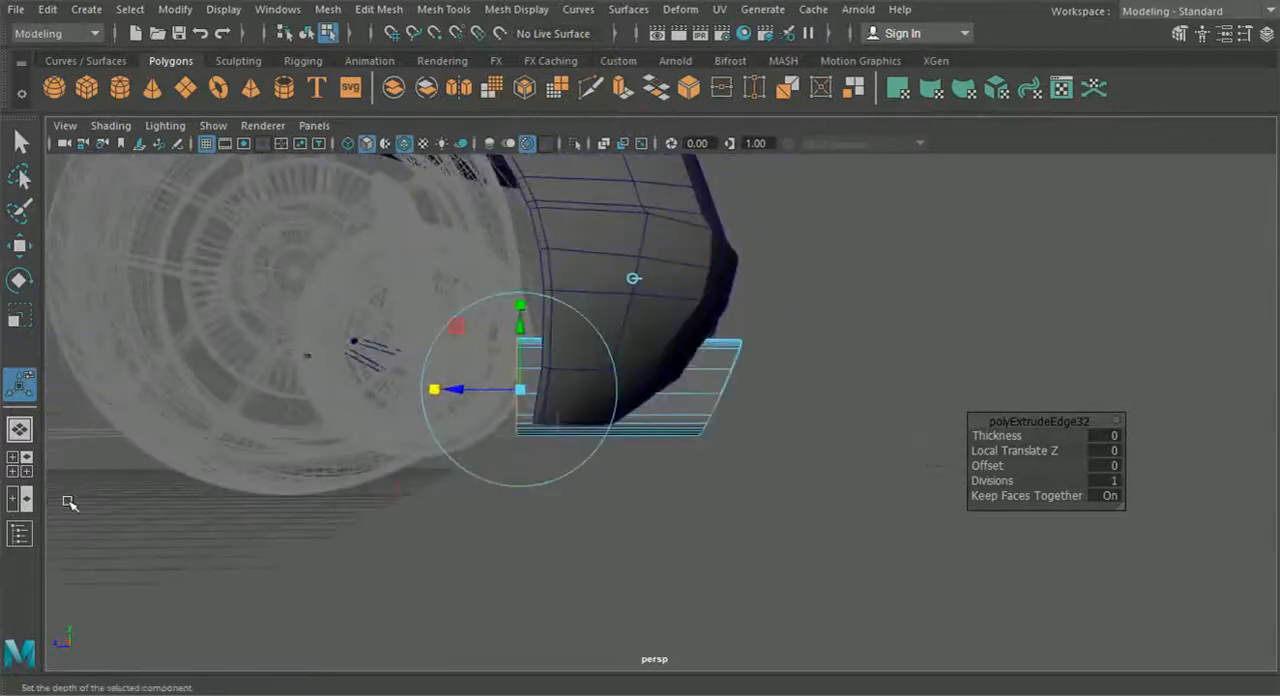
click(19, 463)
key(space)
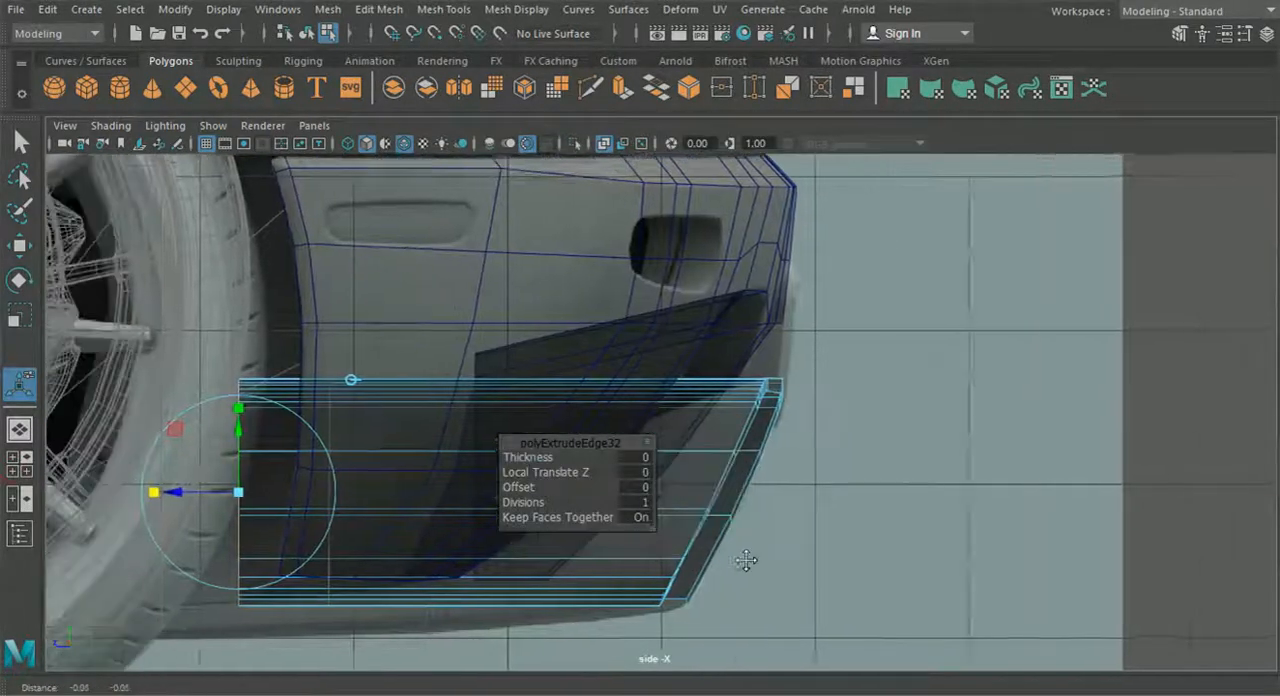
alt+middle_drag(746, 560, 796, 534)
alt+middle_drag(592, 473, 731, 420)
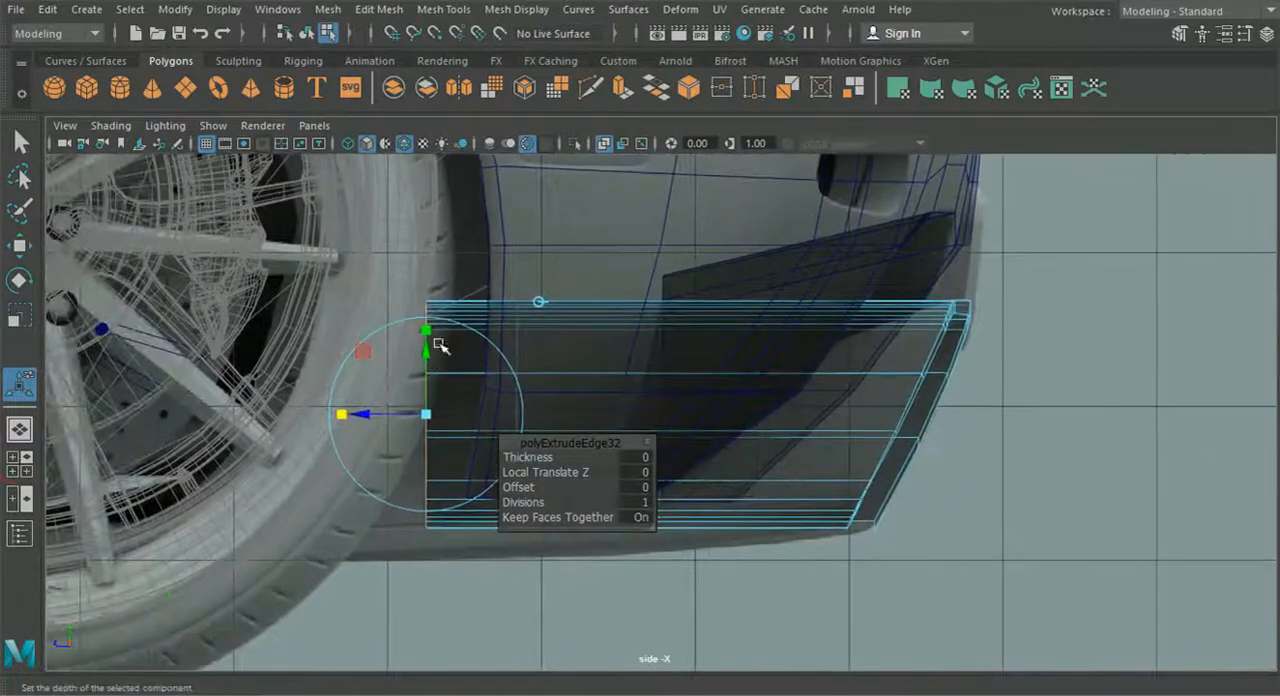
drag(427, 357, 428, 383)
- Lower the front border's upper vertices progressively in the side view so the diffuser's top slopes down toward the rear wheel
right_drag(625, 140, 512, 163)
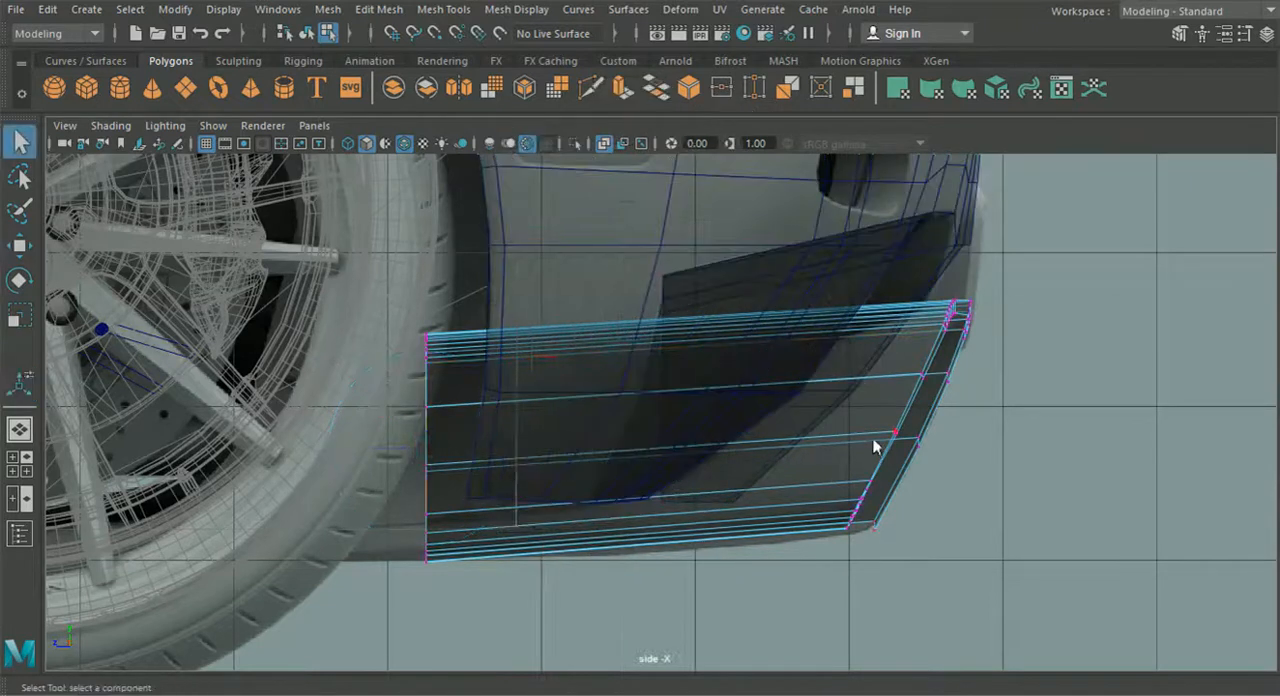
right_drag(875, 140, 772, 143)
click(21, 248)
drag(427, 284, 424, 328)
drag(332, 291, 436, 381)
drag(428, 338, 429, 343)
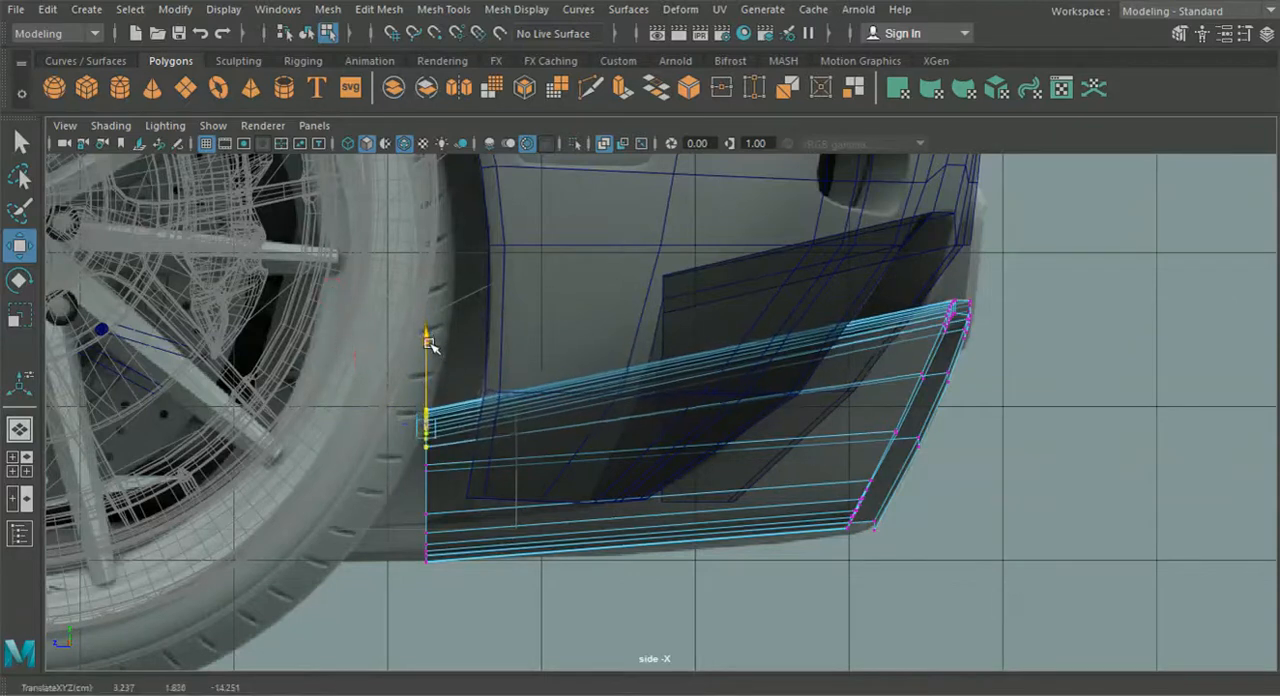
drag(335, 348, 402, 431)
drag(425, 354, 425, 360)
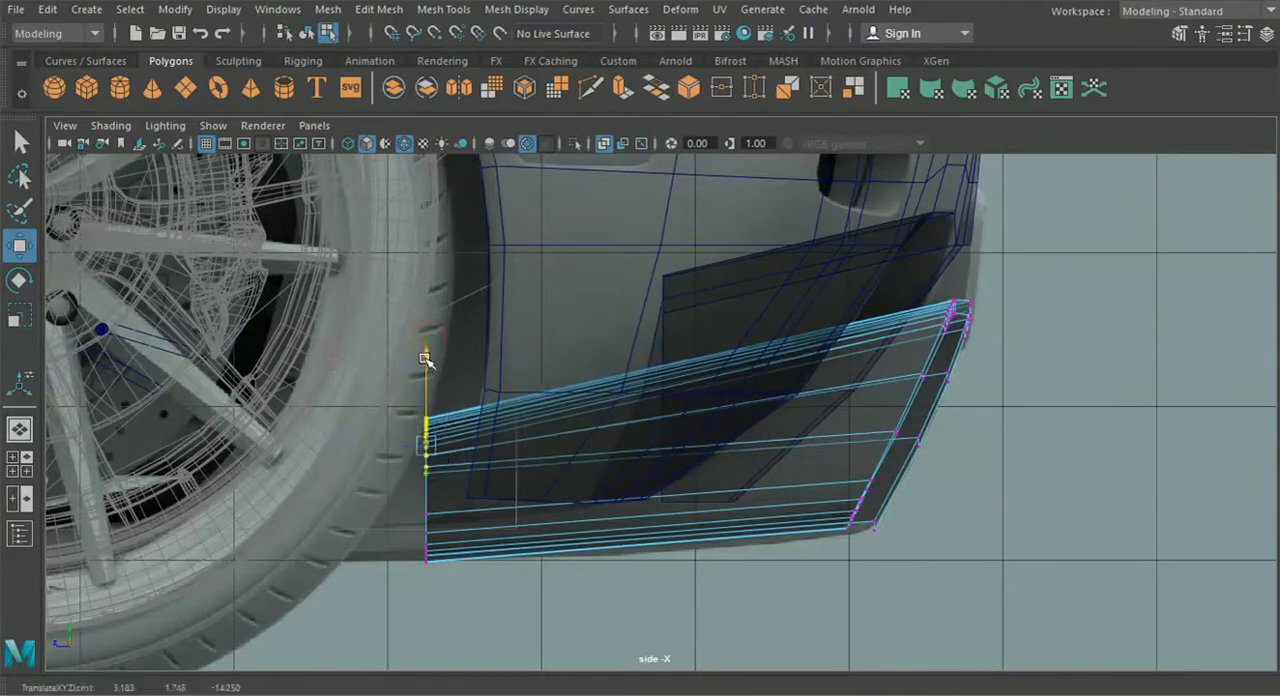
mouse_move(426, 408)
mouse_down()
mouse_move(427, 440)
mouse_move(429, 418)
mouse_up()
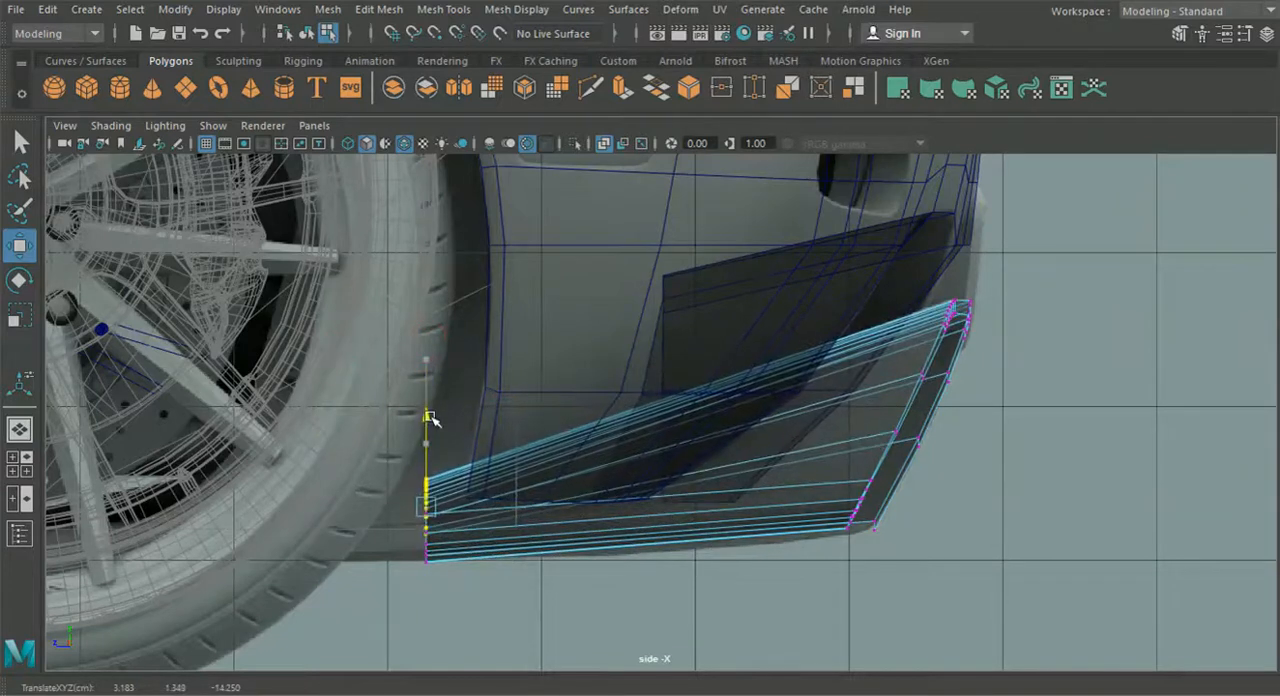
drag(324, 374, 430, 402)
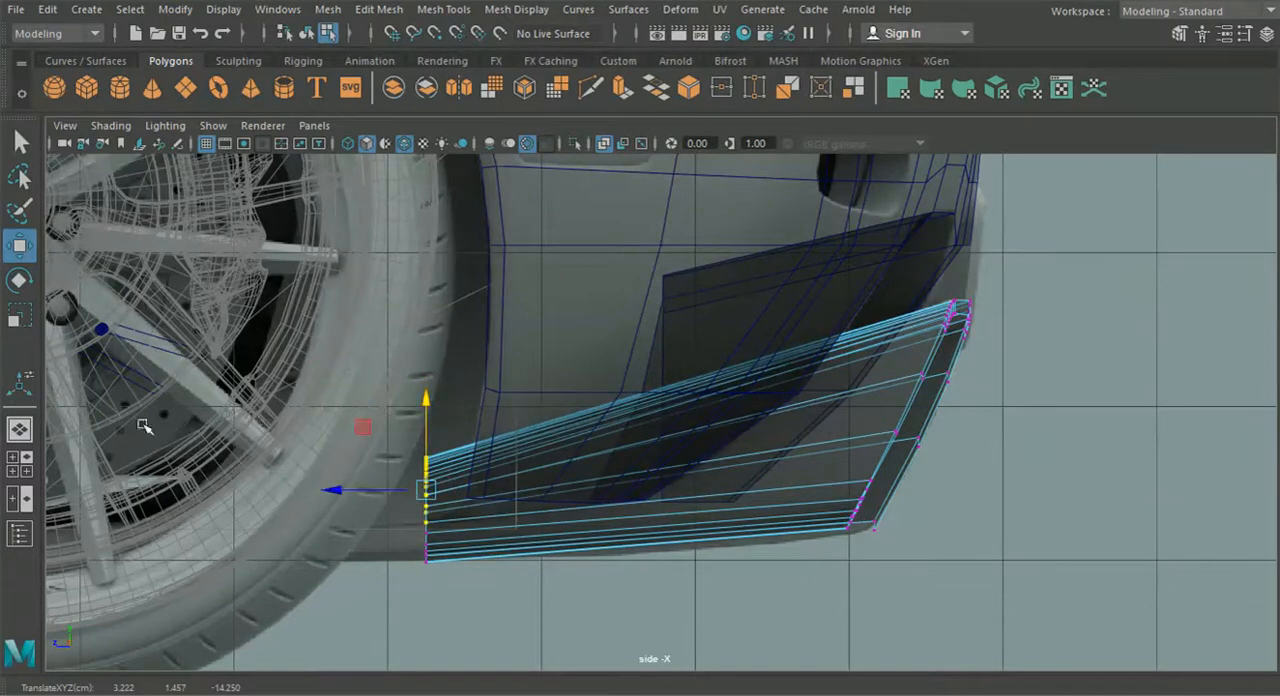
- Try to flatten the wheel-side leg's front border vertices by scaling them sideways in perspective, and undo the scaling
key(space)
key(space)
alt+drag(486, 514, 309, 515)
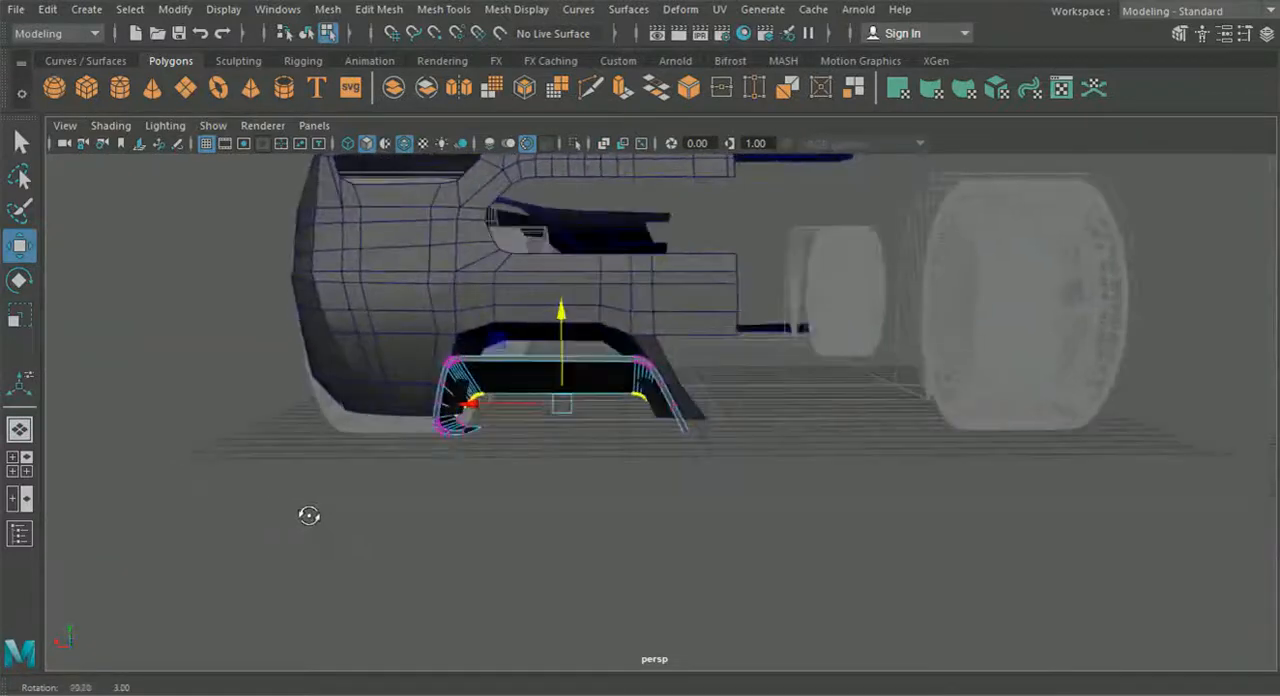
scroll(429, 525, up, 8)
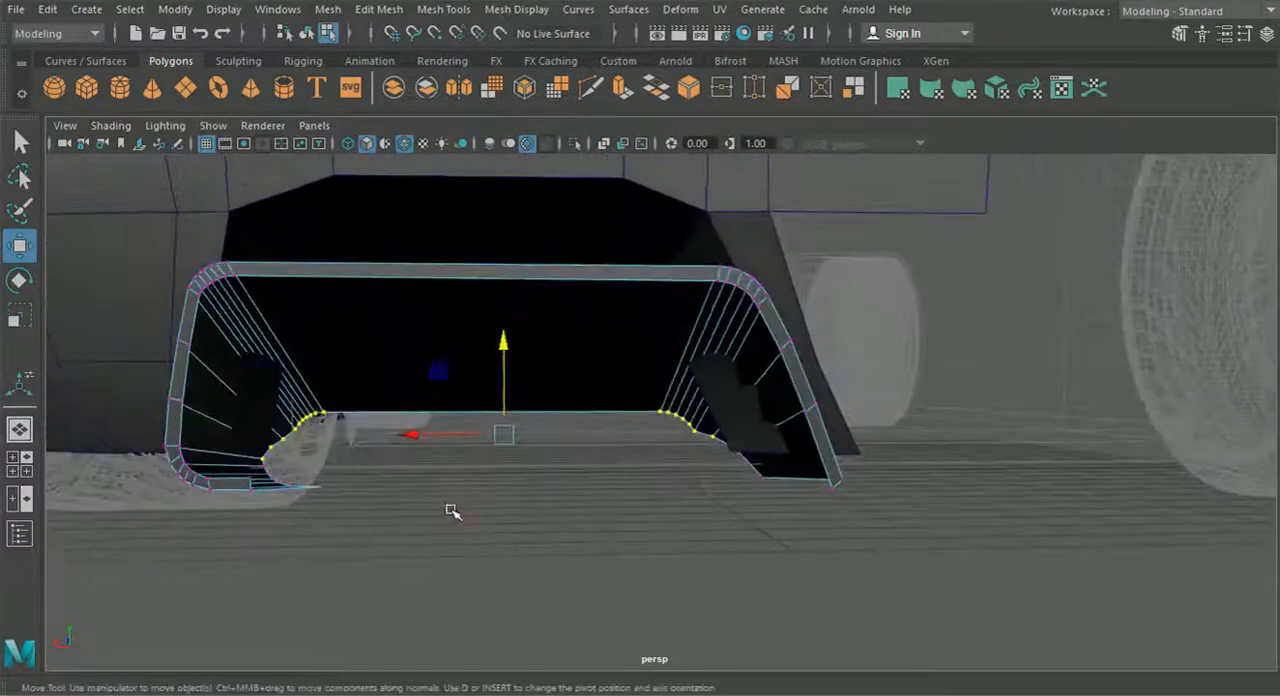
alt+drag(420, 500, 391, 491)
alt+middle_drag(391, 491, 521, 507)
scroll(484, 545, up, 2)
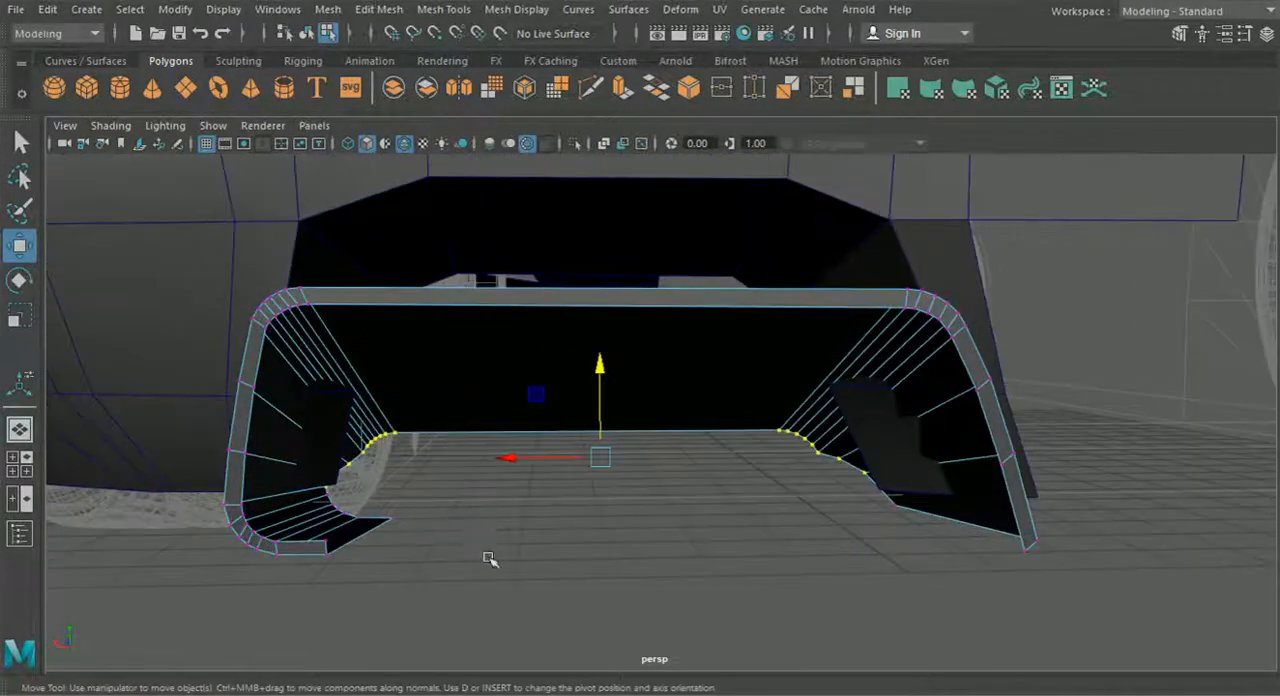
drag(316, 412, 316, 412)
alt+drag(316, 412, 535, 507)
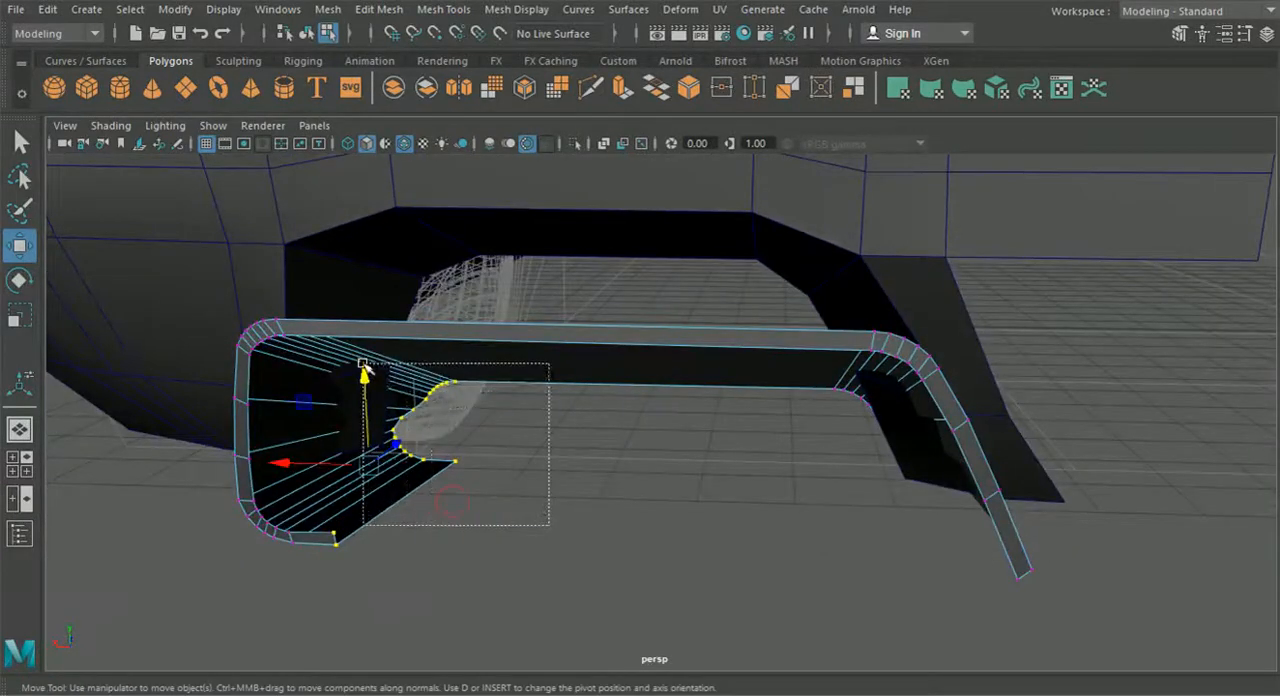
click(20, 315)
scroll(270, 410, up, 2)
drag(314, 420, 366, 425)
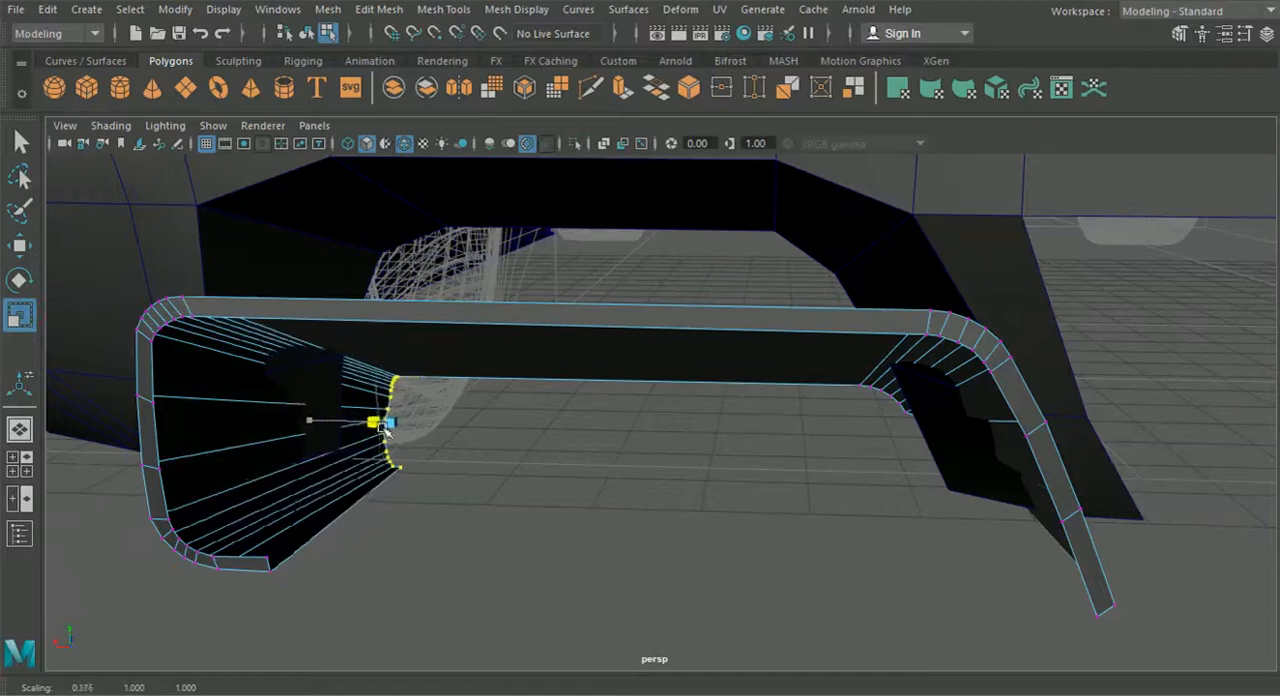
alt+drag(543, 512, 557, 503)
key(ctrl+z)
- Shift the front border vertices of the leg nearest the car's centre sideways in perspective
alt+drag(433, 473, 503, 486)
scroll(500, 465, up, 2)
alt+middle_drag(503, 486, 548, 479)
click(22, 247)
drag(358, 451, 423, 470)
scroll(560, 485, down, 3)
alt+middle_drag(664, 496, 376, 453)
alt+drag(675, 502, 638, 510)
drag(580, 395, 534, 372)
alt+drag(633, 457, 605, 470)
drag(630, 427, 593, 494)
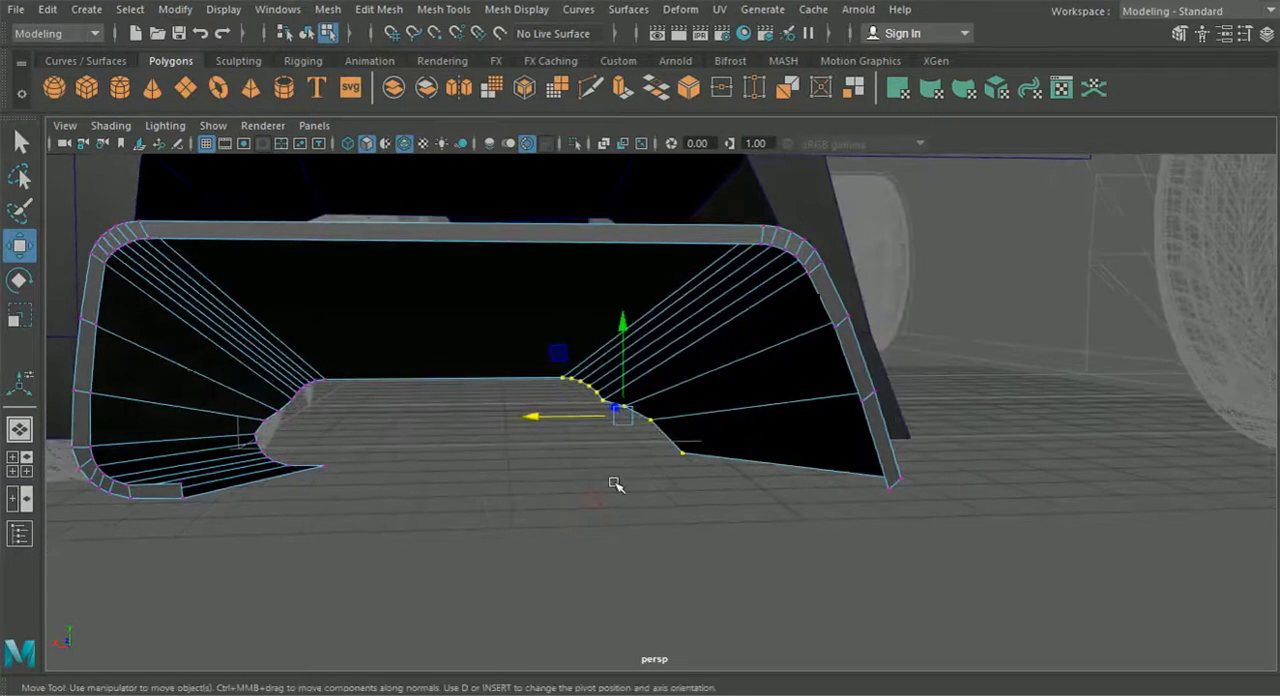
- Shift the centre-side leg's upper front border vertices sideways in smaller groups to form an even slope with a rounded corner
drag(510, 347, 509, 347)
alt+middle_drag(553, 411, 468, 416)
alt+right_drag(468, 416, 501, 450)
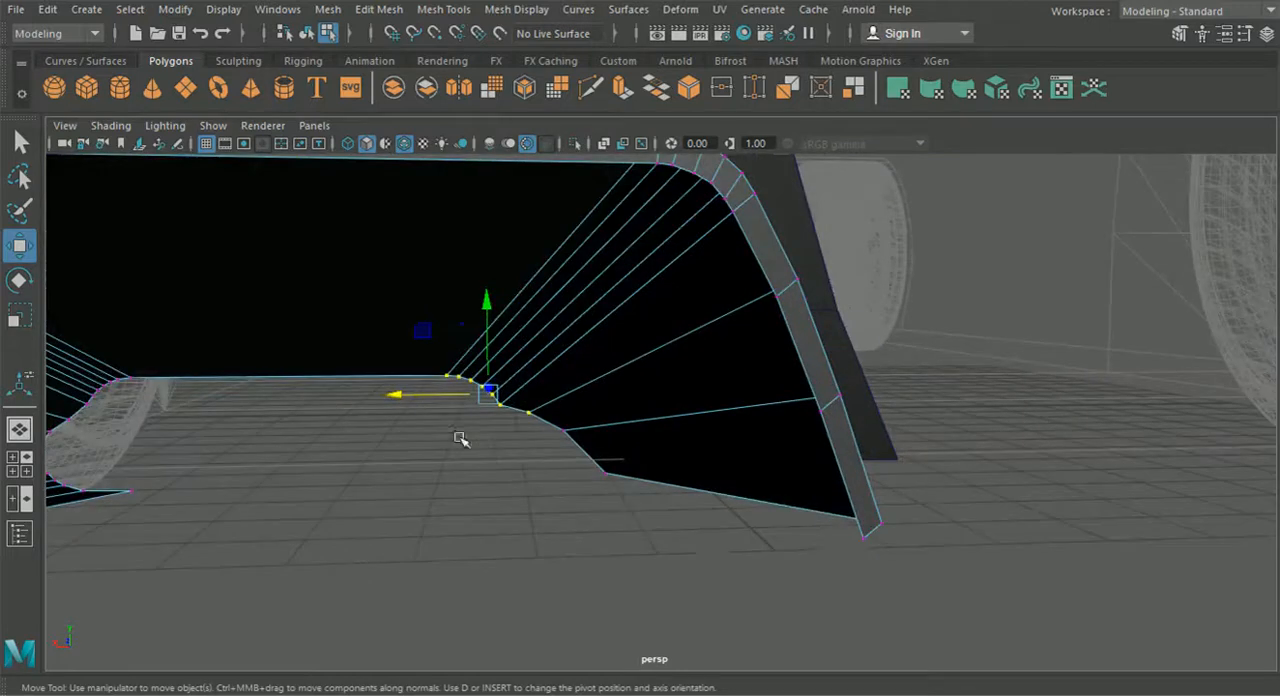
drag(405, 396, 420, 400)
drag(394, 460, 531, 364)
drag(412, 393, 596, 466)
- Shift the wheel-side leg's upper front border vertices sideways in shrinking groups to smooth the curve, and return to object mode
scroll(596, 466, up, 2)
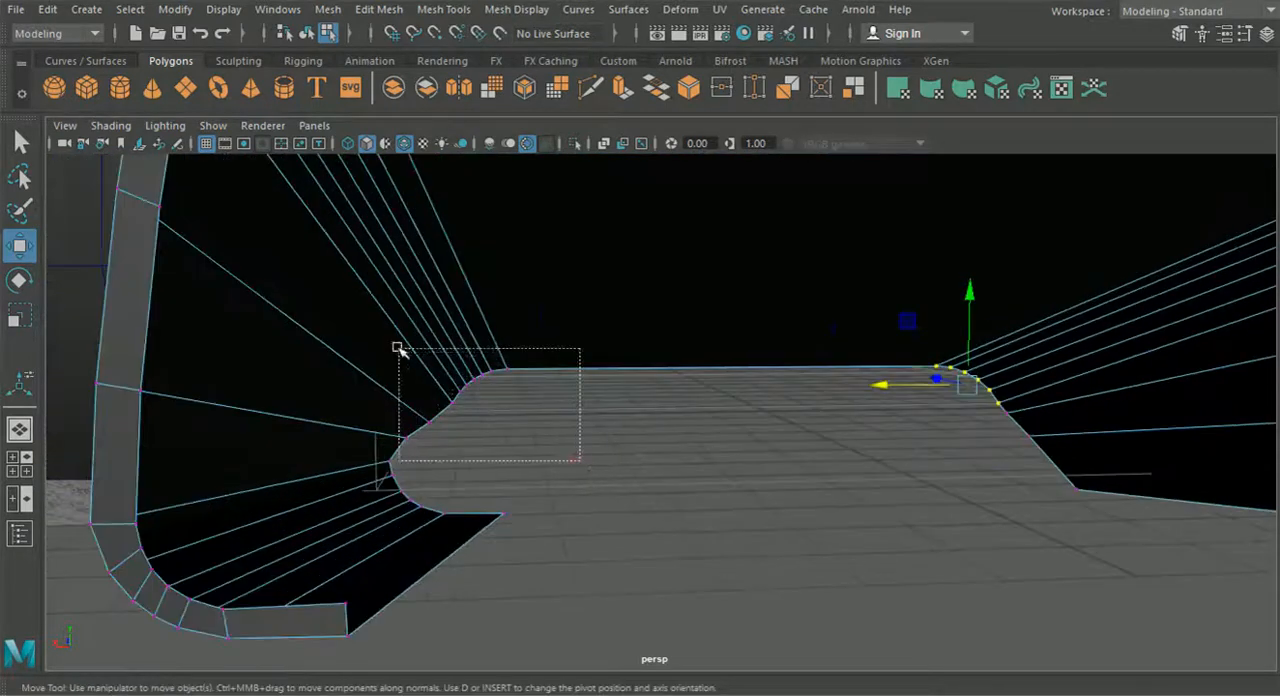
drag(396, 341, 394, 340)
drag(379, 405, 370, 405)
drag(623, 448, 415, 330)
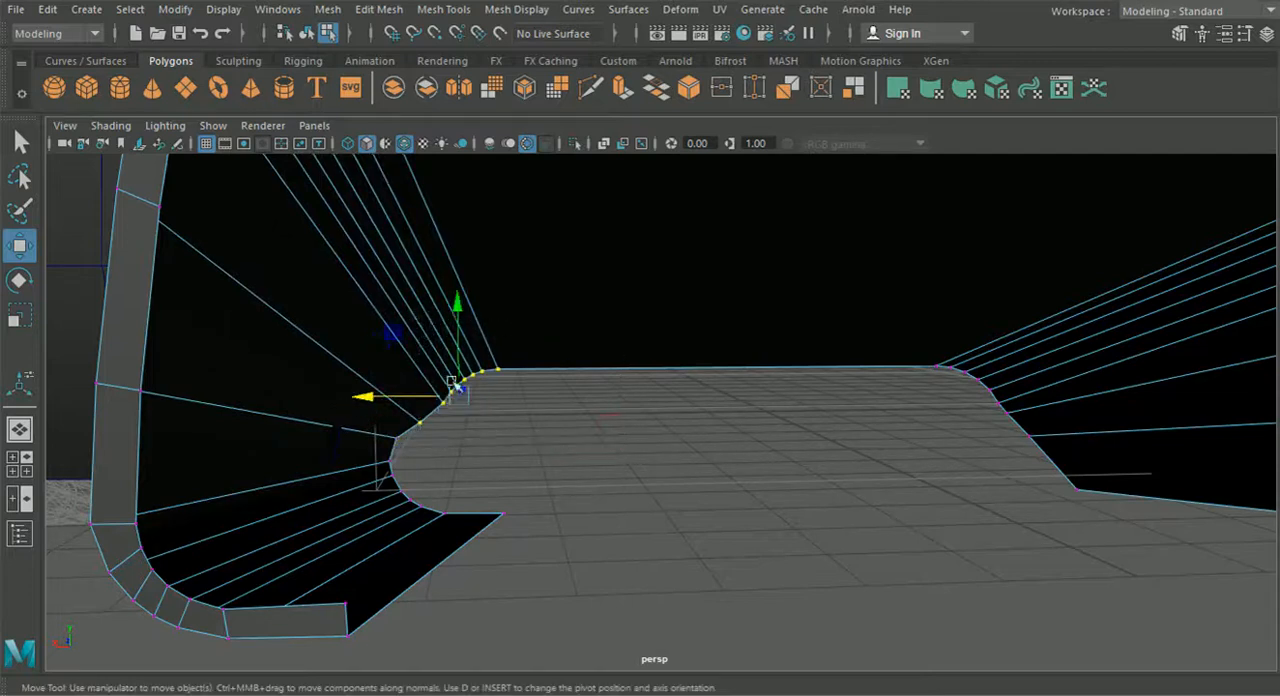
drag(395, 398, 379, 398)
drag(584, 440, 407, 340)
drag(381, 386, 367, 389)
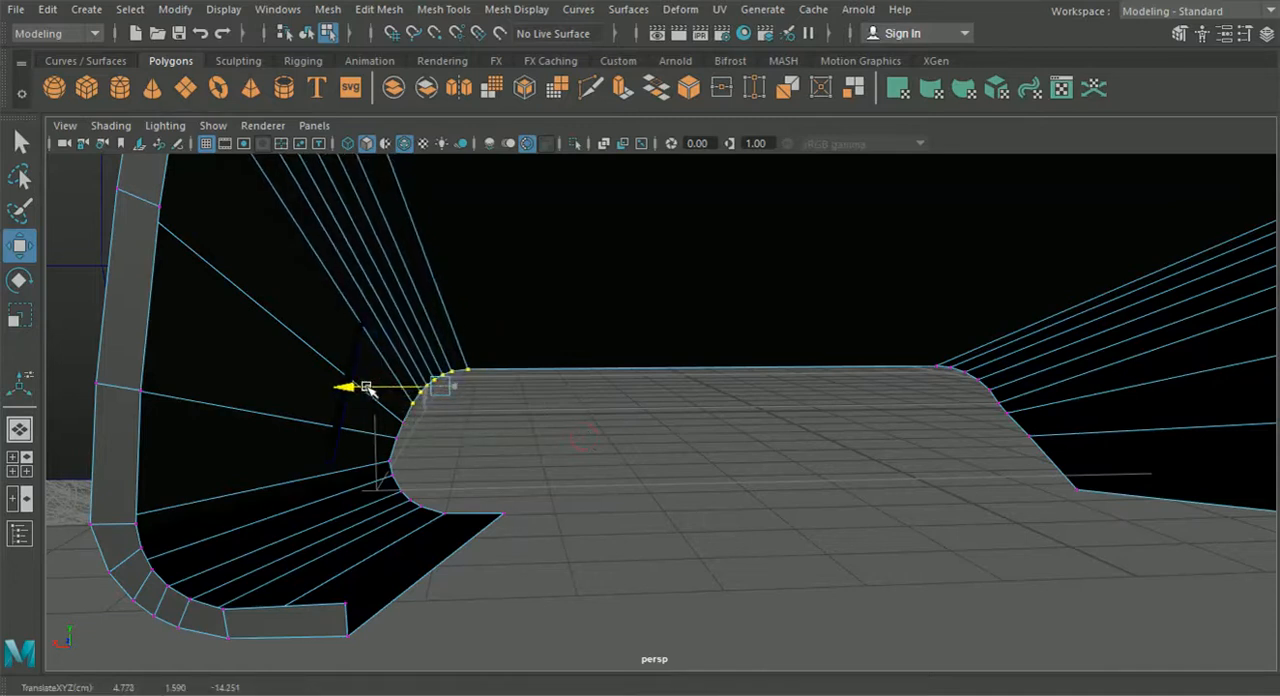
alt+drag(604, 451, 731, 505)
click(305, 33)
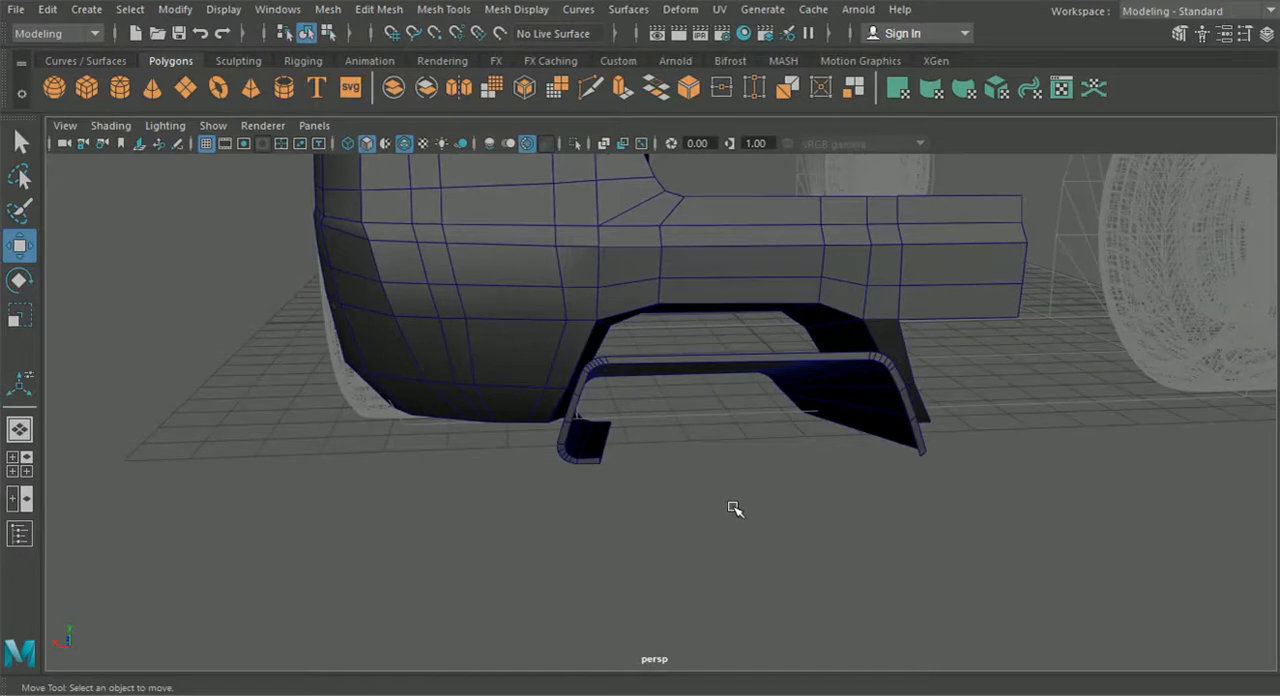
alt+drag(735, 509, 886, 494)
scroll(887, 494, up, 4)
alt+middle_drag(855, 488, 799, 491)
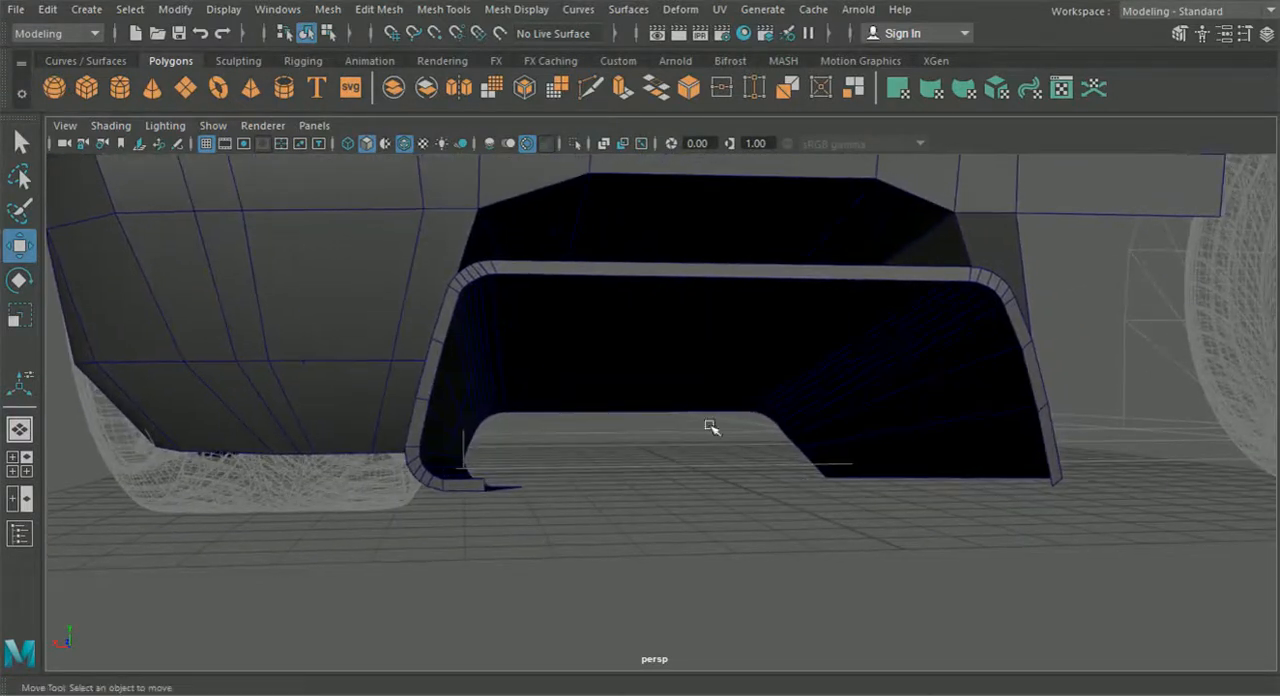
- Extrude the inner rim edges of the diffuser frame, leaving out the front border, to start the inner wall
click(603, 286)
right_drag(608, 141, 608, 218)
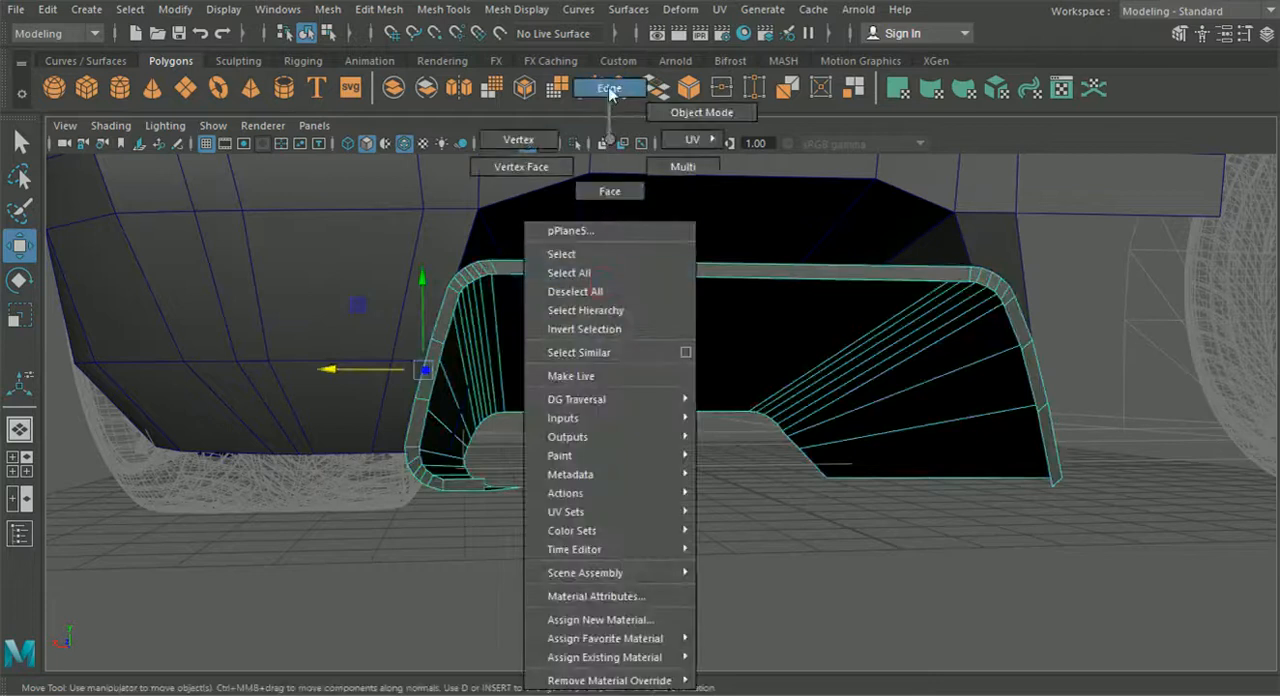
right_drag(611, 88, 610, 88)
click(612, 278)
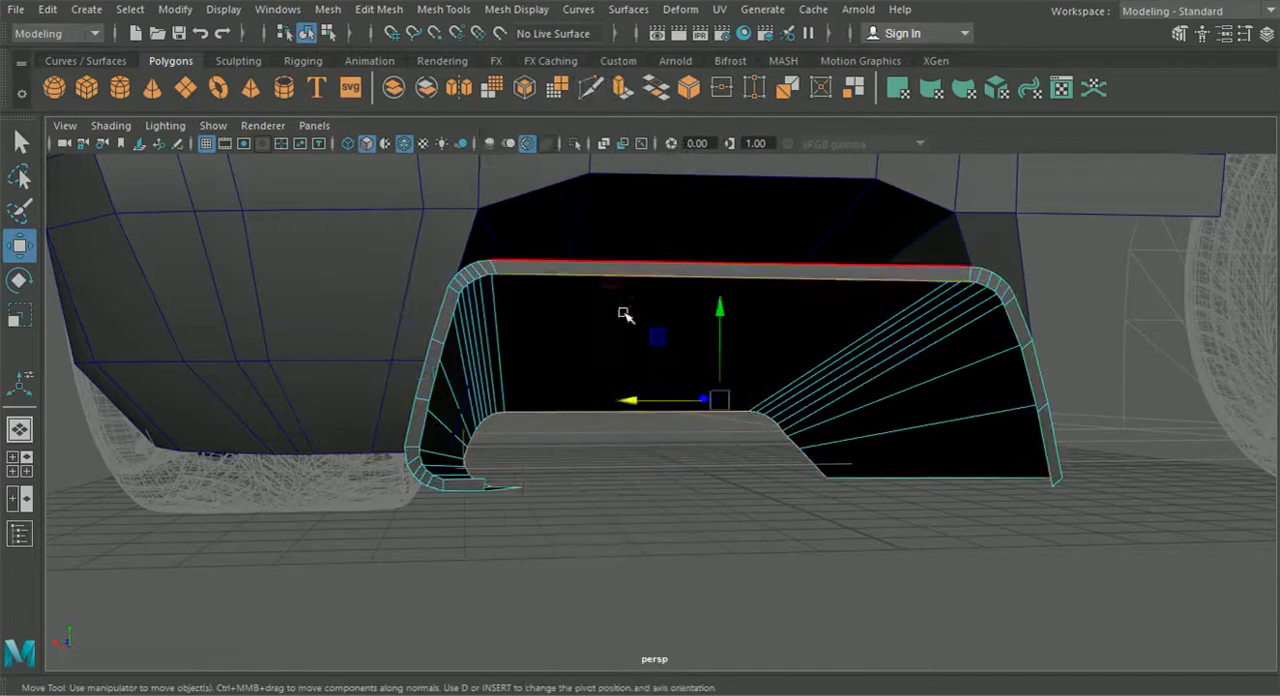
alt+drag(623, 314, 571, 485)
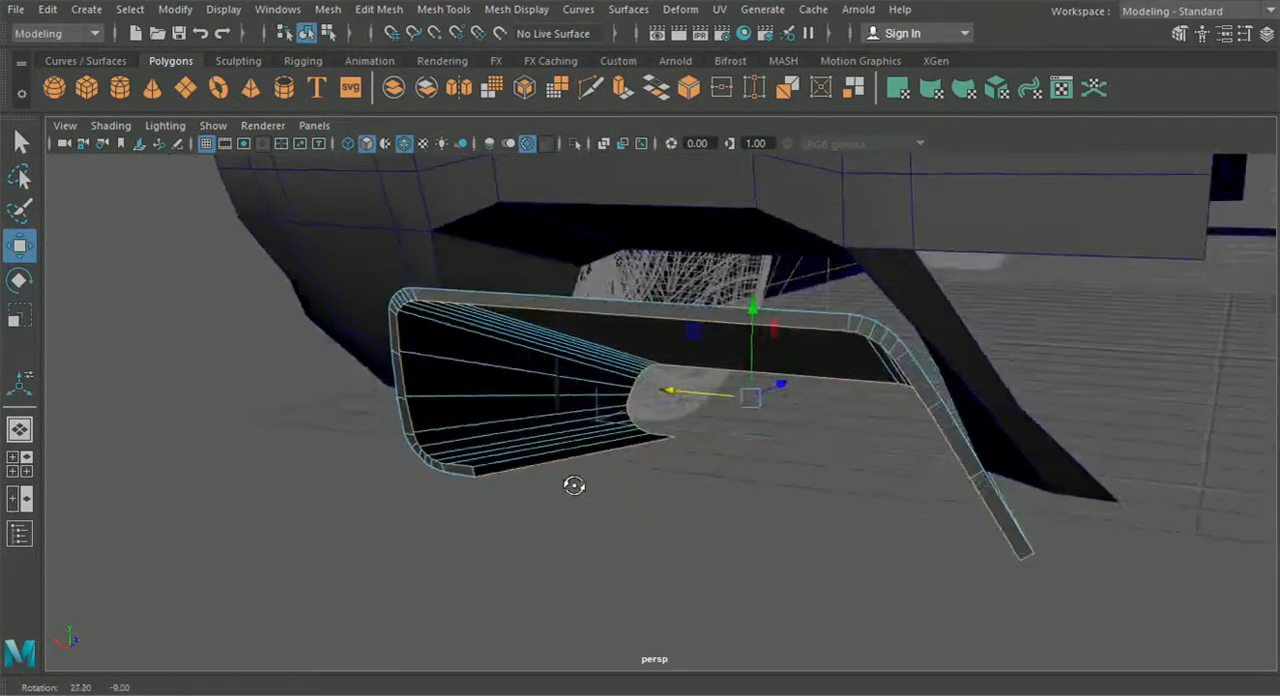
alt+drag(482, 467, 657, 486)
scroll(710, 516, up, 5)
scroll(847, 555, down, 2)
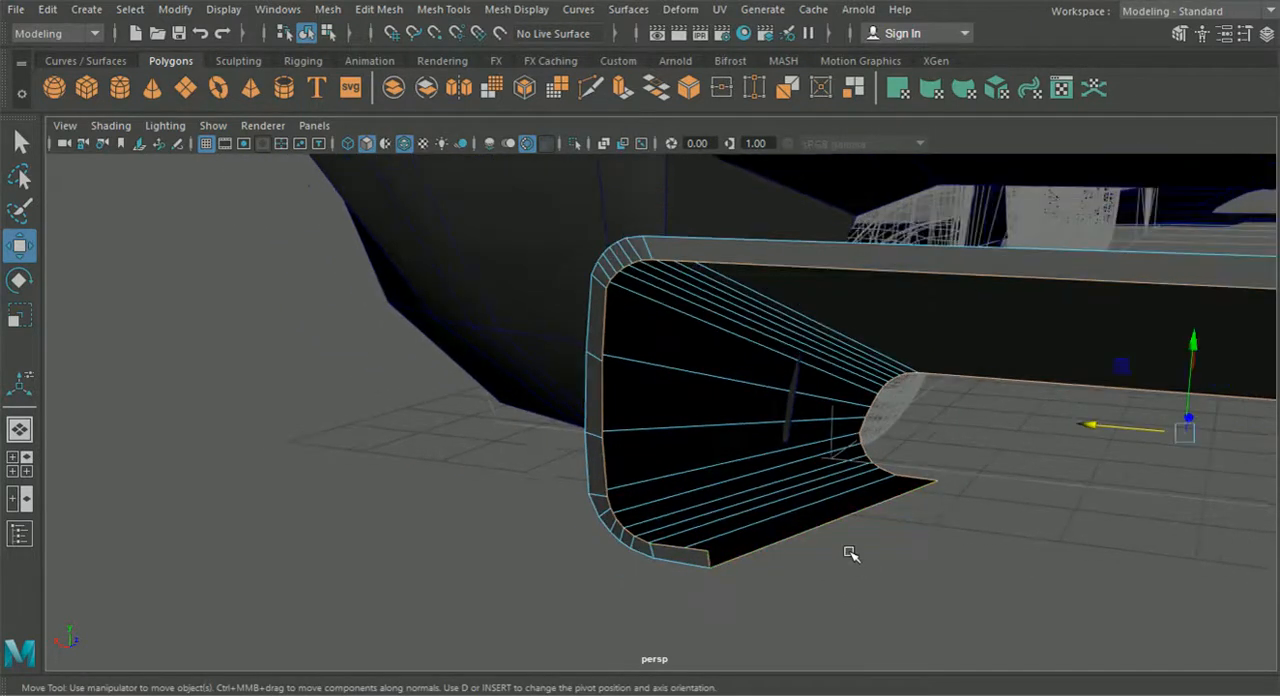
alt+drag(843, 343, 898, 527)
alt+drag(1085, 395, 899, 455)
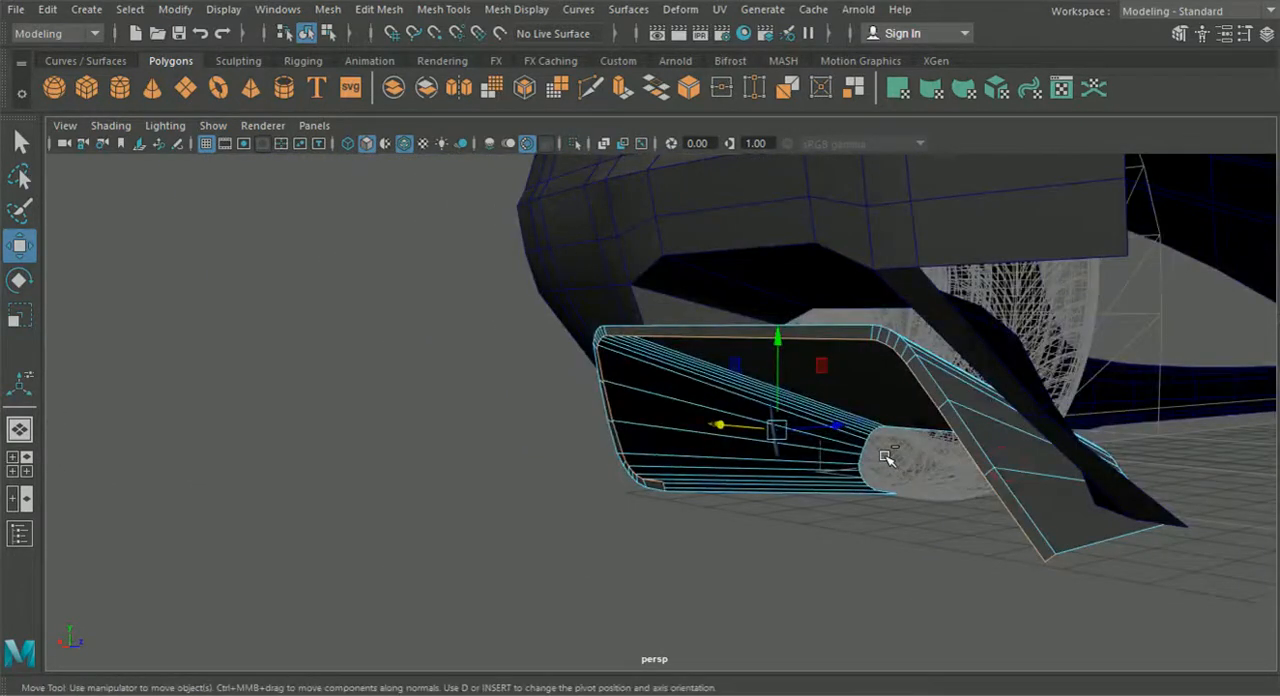
key(ctrl+e)
click(716, 255)
alt+drag(790, 435, 1003, 488)
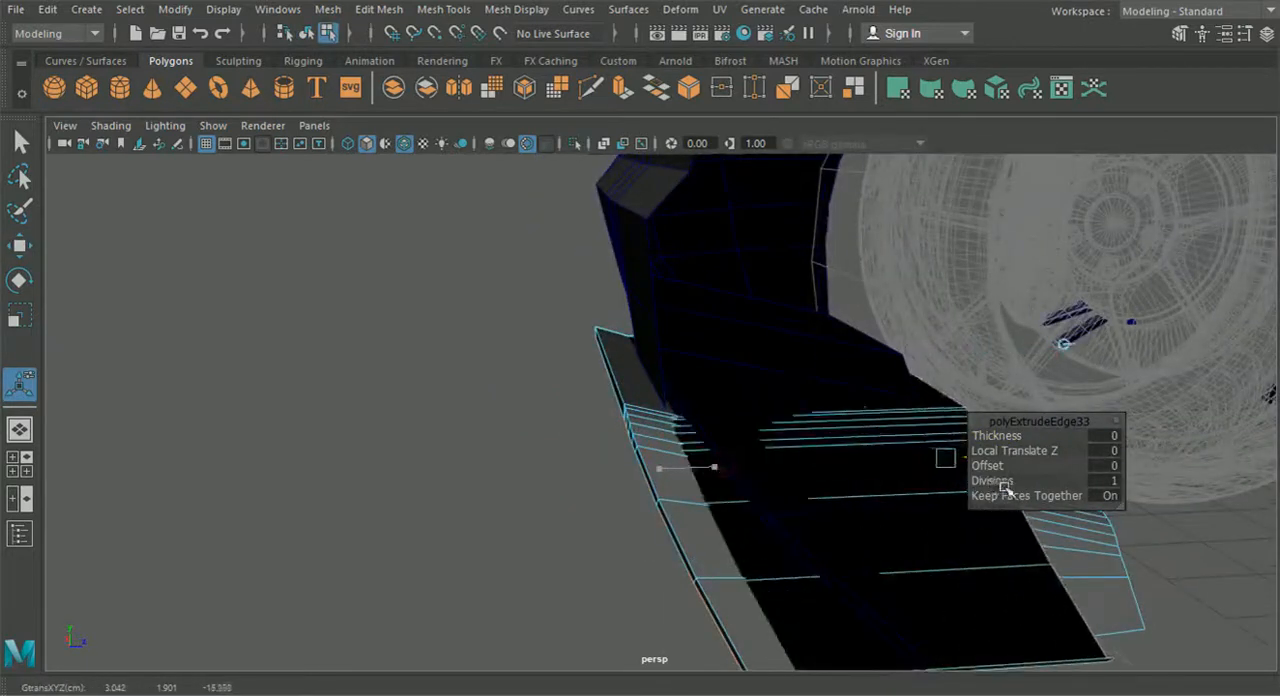
- Position the extruded inner border inside the diffuser, moving it forward and adjusting its height and sideways fit
alt+drag(851, 494, 733, 332)
drag(800, 297, 828, 373)
drag(840, 272, 840, 311)
alt+drag(694, 371, 736, 348)
drag(825, 271, 522, 318)
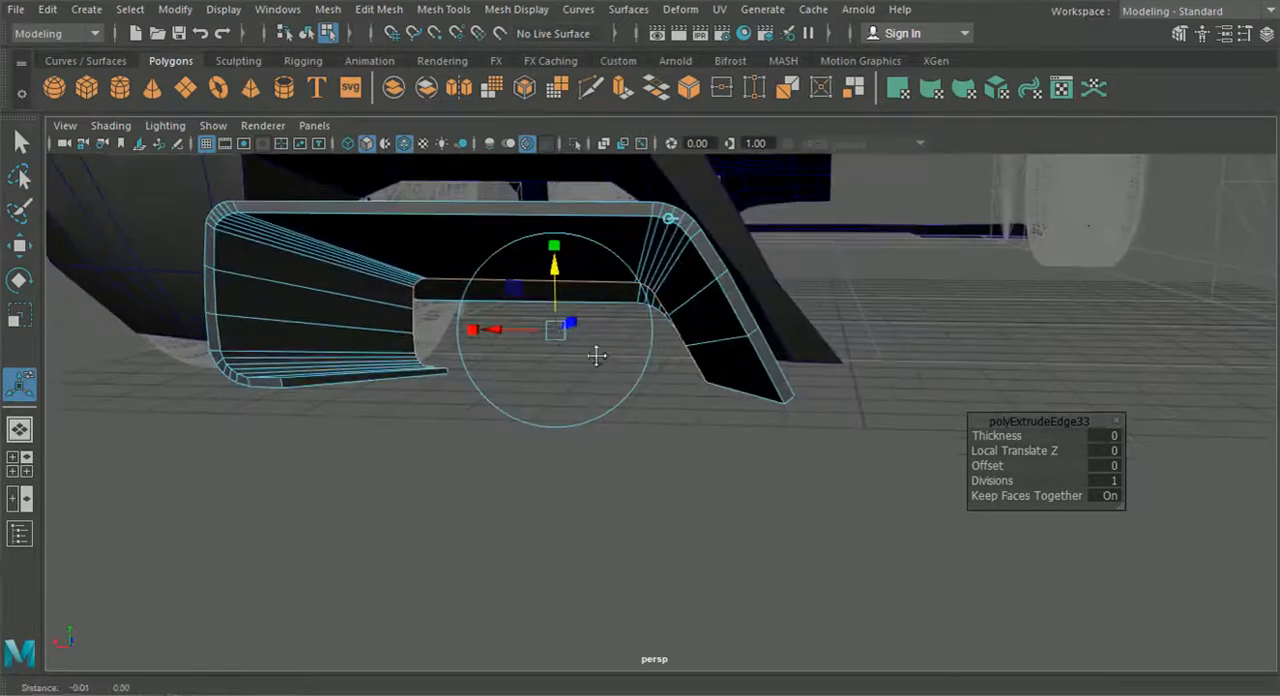
alt+drag(596, 357, 594, 337)
alt+drag(655, 385, 718, 330)
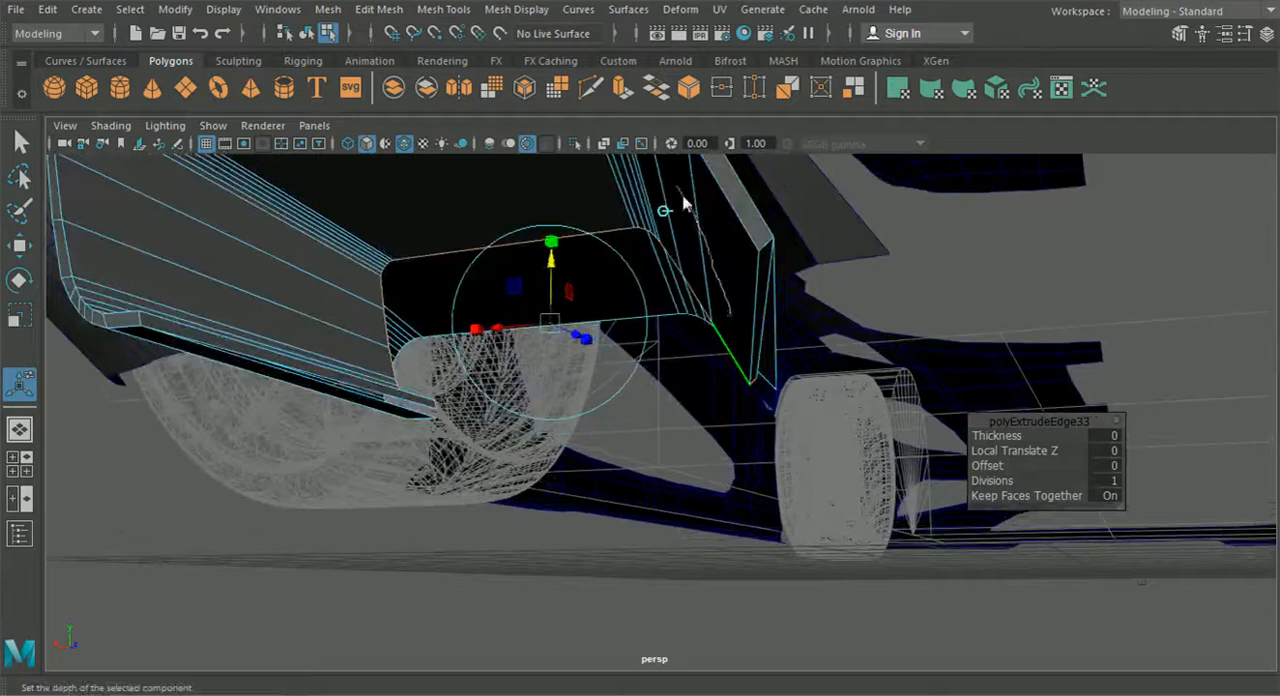
- Reposition and merge the vertices at the centre-side leg's lower front corner, and adjust the corner's height
right_drag(728, 140, 610, 147)
alt+middle_drag(650, 322, 557, 323)
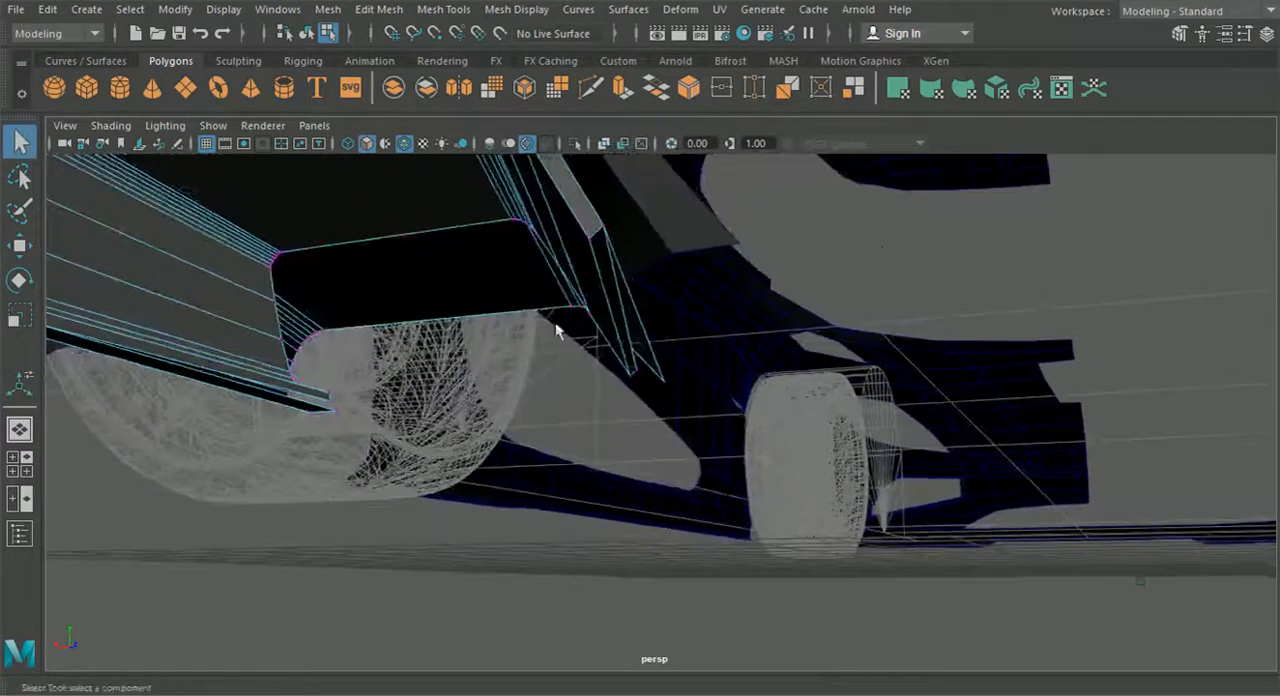
scroll(560, 325, up, 2)
click(19, 245)
alt+drag(506, 371, 495, 410)
drag(648, 314, 703, 300)
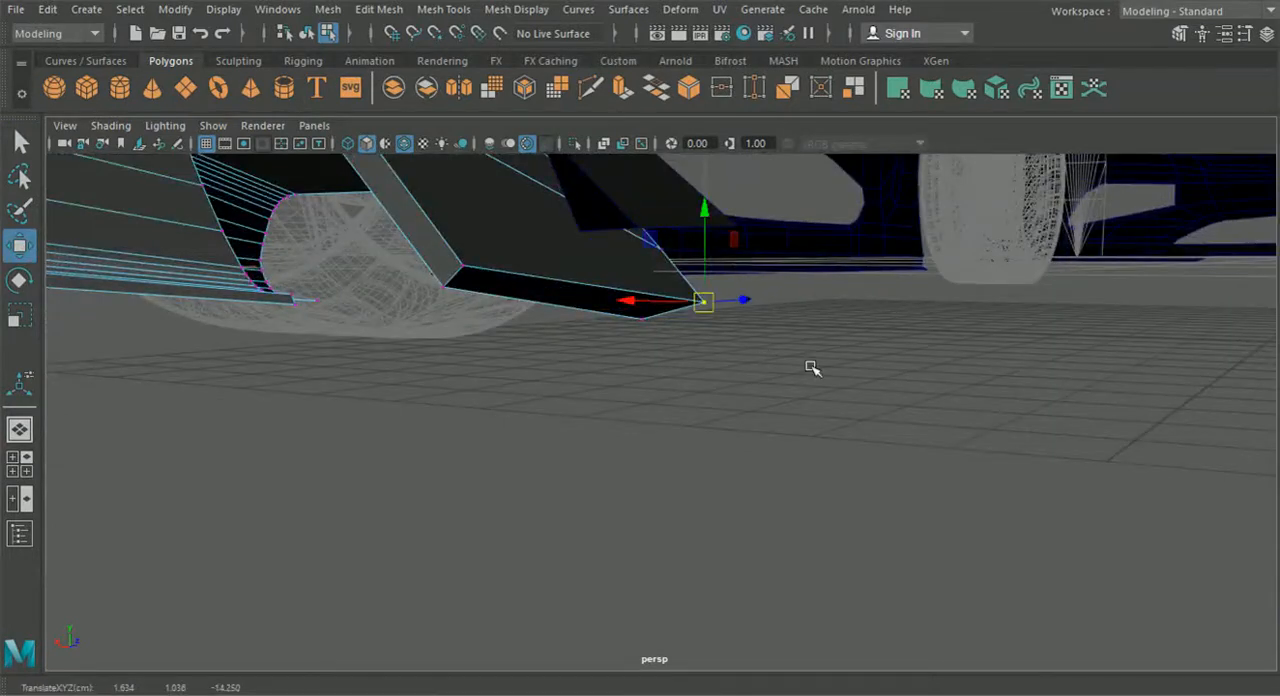
click(398, 12)
click(437, 191)
alt+drag(530, 280, 580, 363)
click(20, 245)
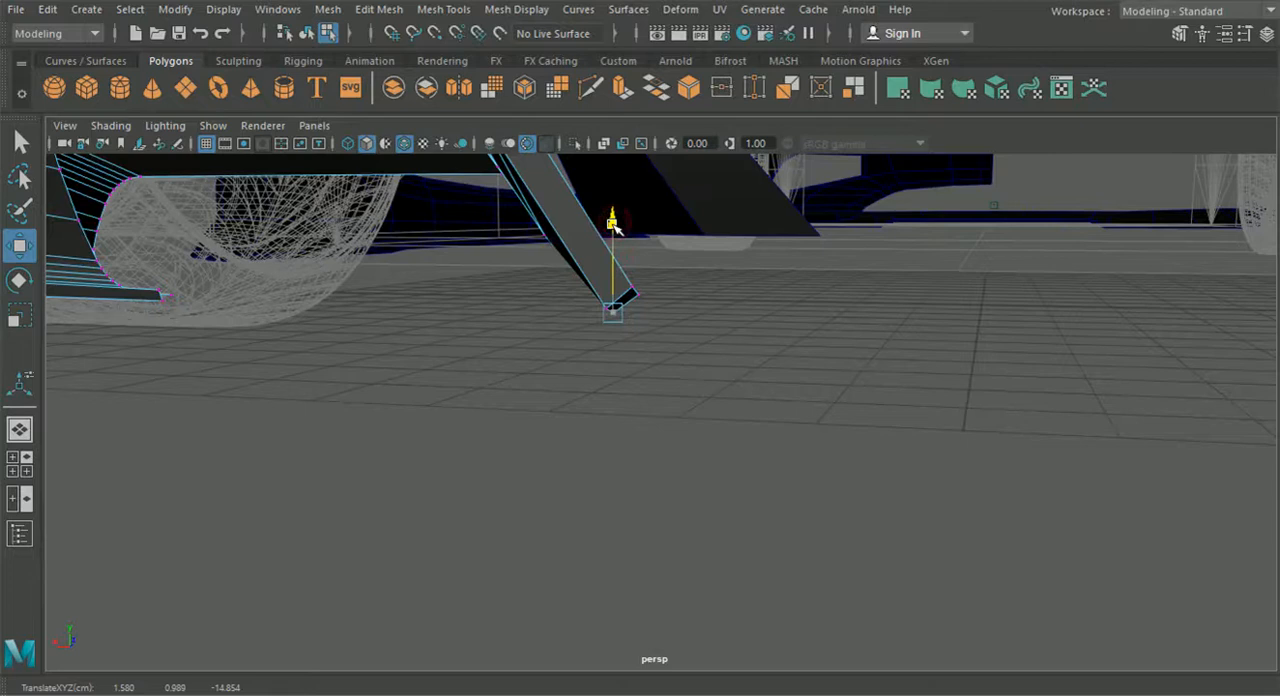
alt+drag(613, 225, 600, 365)
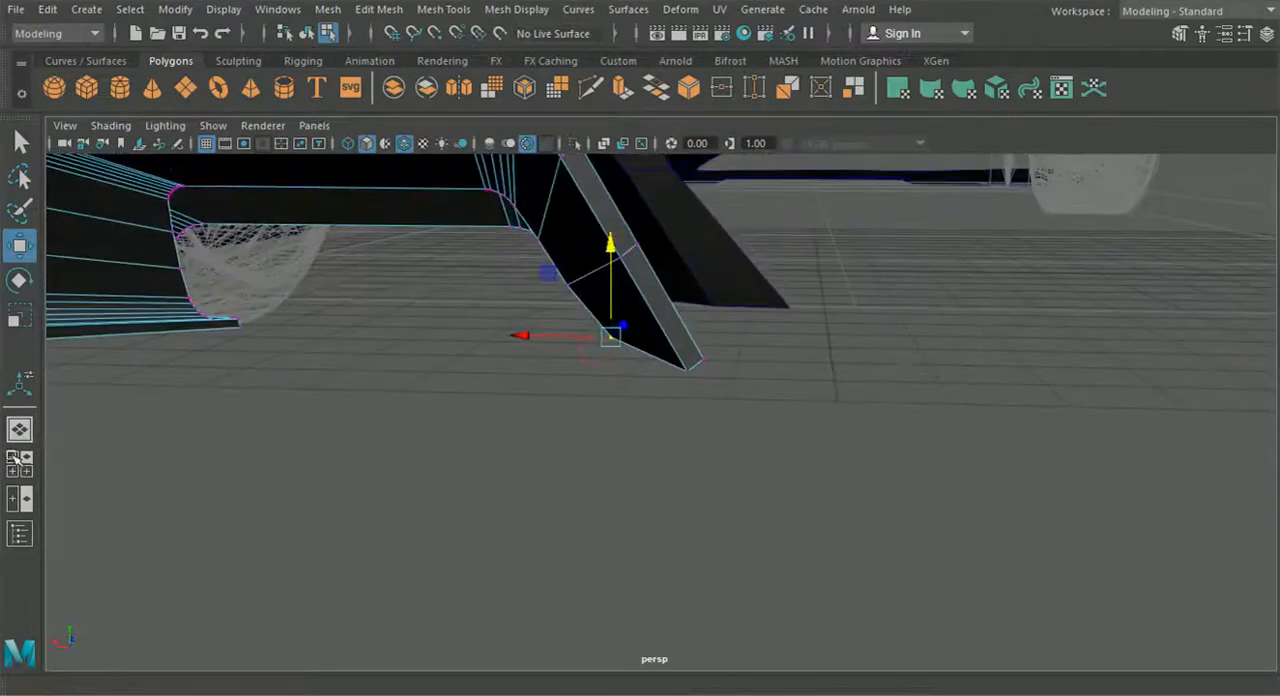
- Check the diffuser leg's lower front corner in the back view and return to the four-viewport layout
click(314, 125)
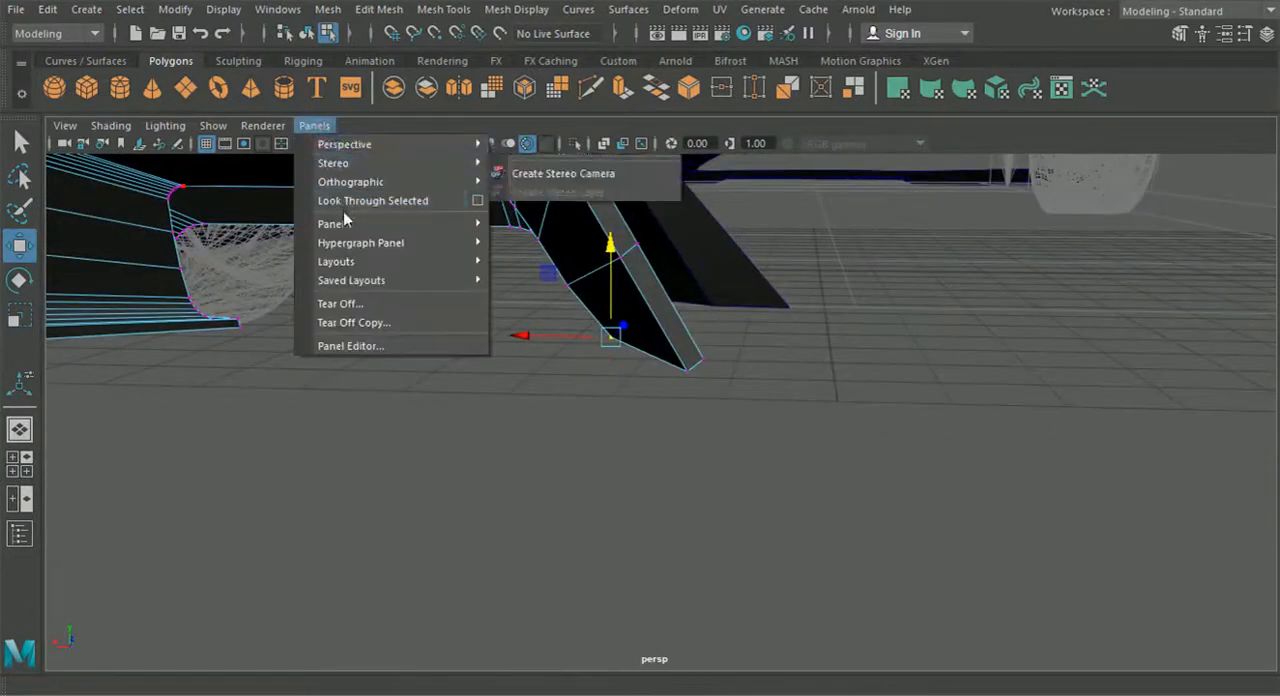
click(518, 186)
scroll(570, 354, down, 10)
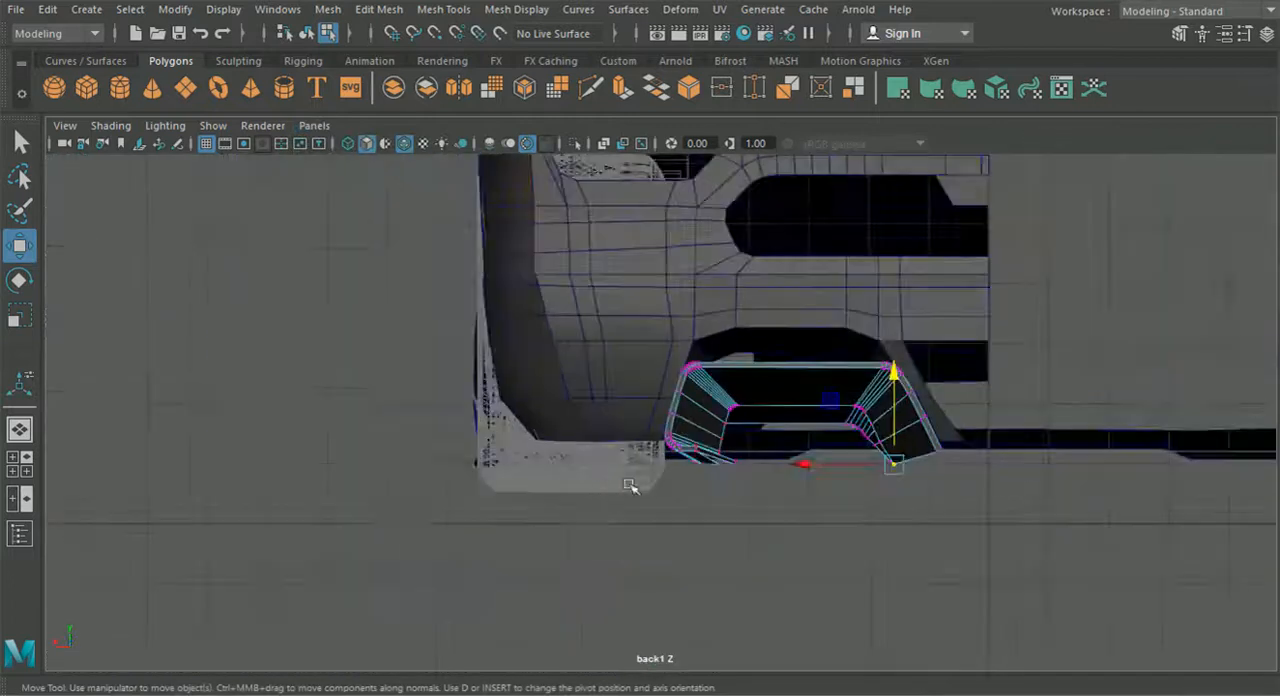
alt+middle_drag(631, 486, 509, 457)
scroll(509, 457, up, 4)
click(19, 463)
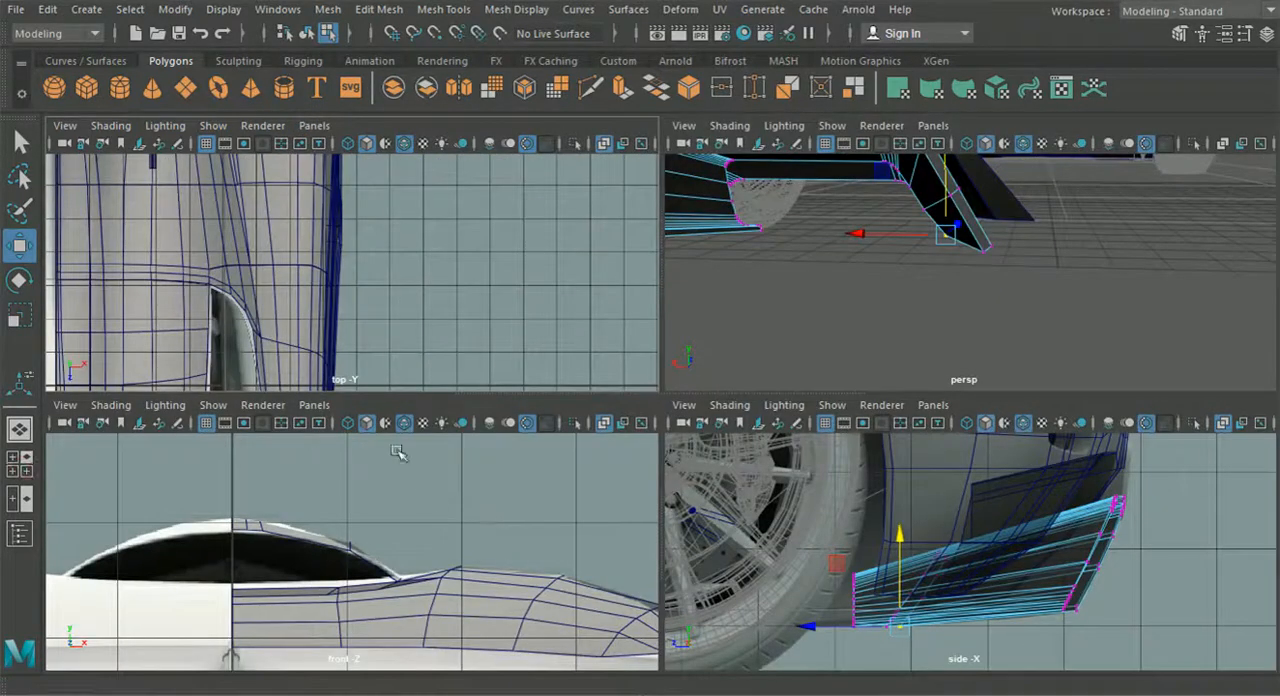
- Reposition the lower front corner vertices of the diffuser's centre-side leg in the back view, raising them and shifting them toward the car's centre
click(314, 404)
mouse_move(398, 465)
click(525, 462)
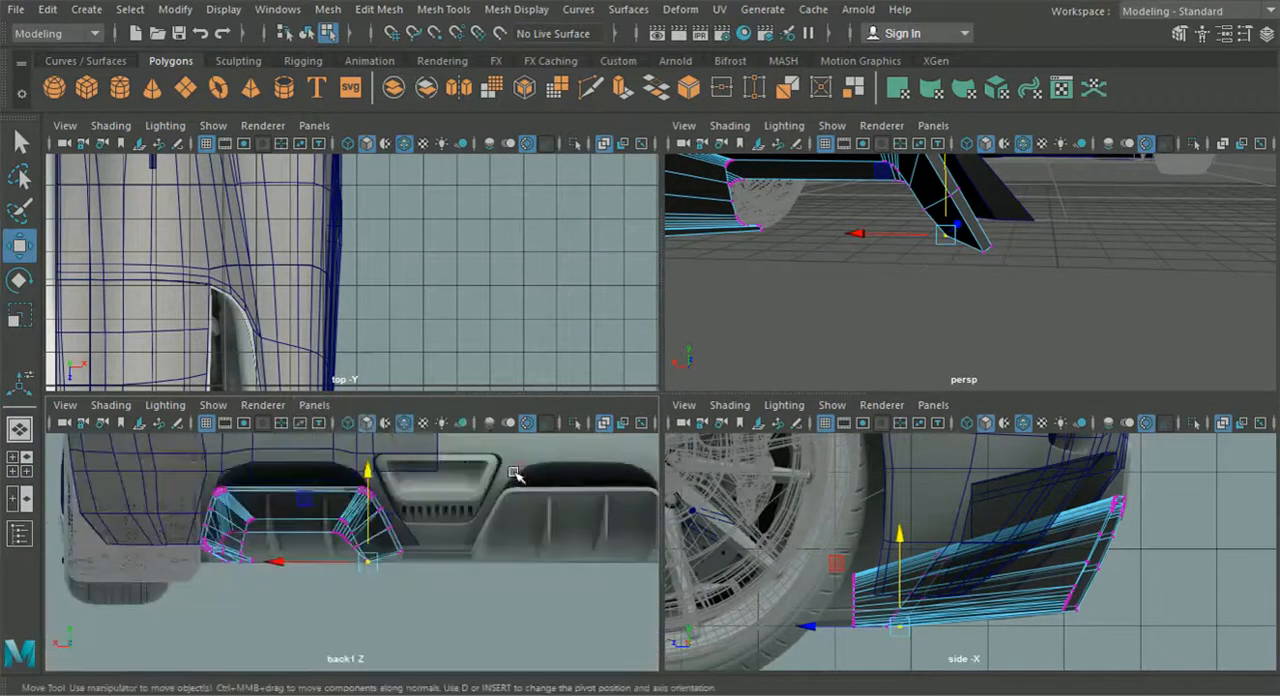
key(space)
scroll(490, 495, up, 5)
scroll(709, 480, up, 3)
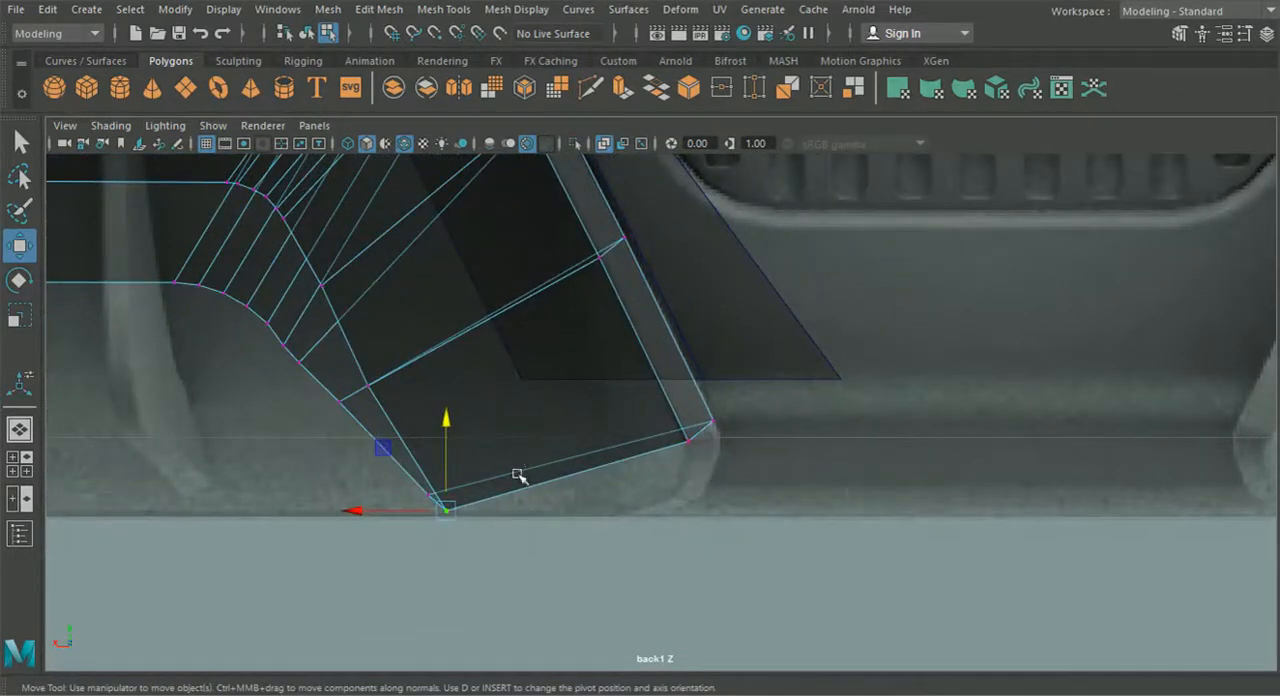
drag(367, 479, 365, 478)
drag(437, 501, 490, 488)
drag(462, 520, 433, 467)
mouse_move(450, 485)
mouse_down()
mouse_move(474, 453)
mouse_move(454, 460)
mouse_move(462, 492)
mouse_move(458, 469)
mouse_up()
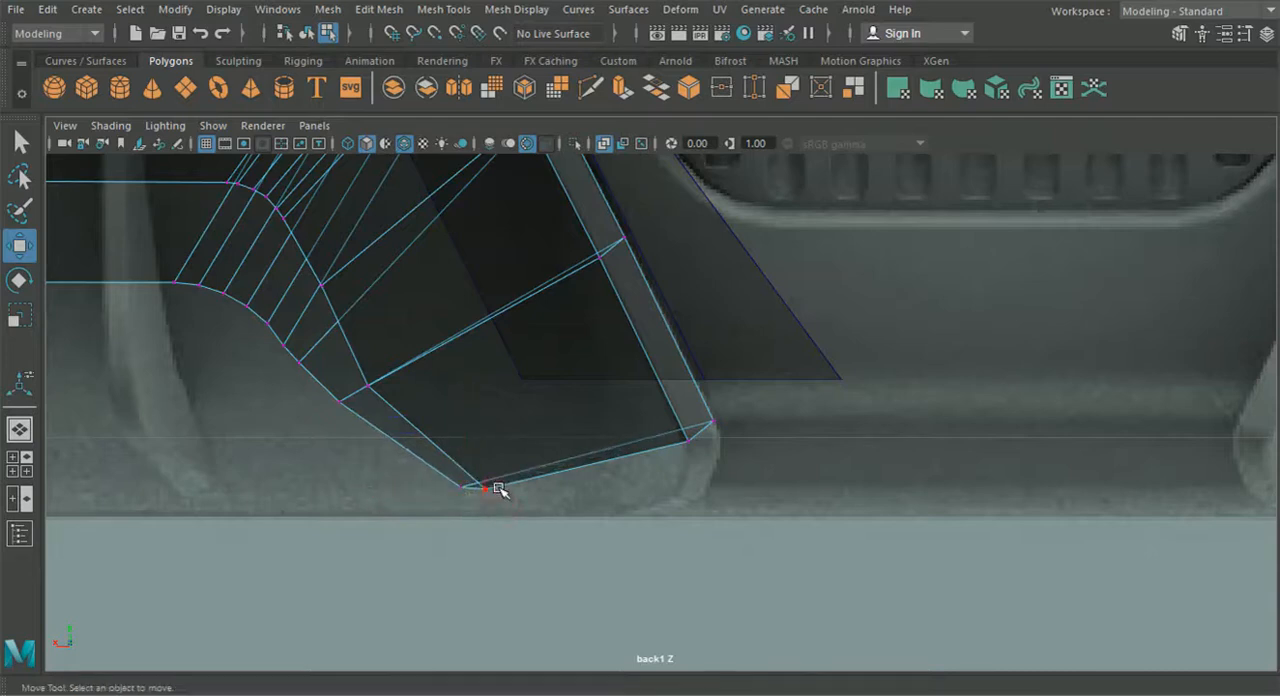
drag(490, 486, 493, 488)
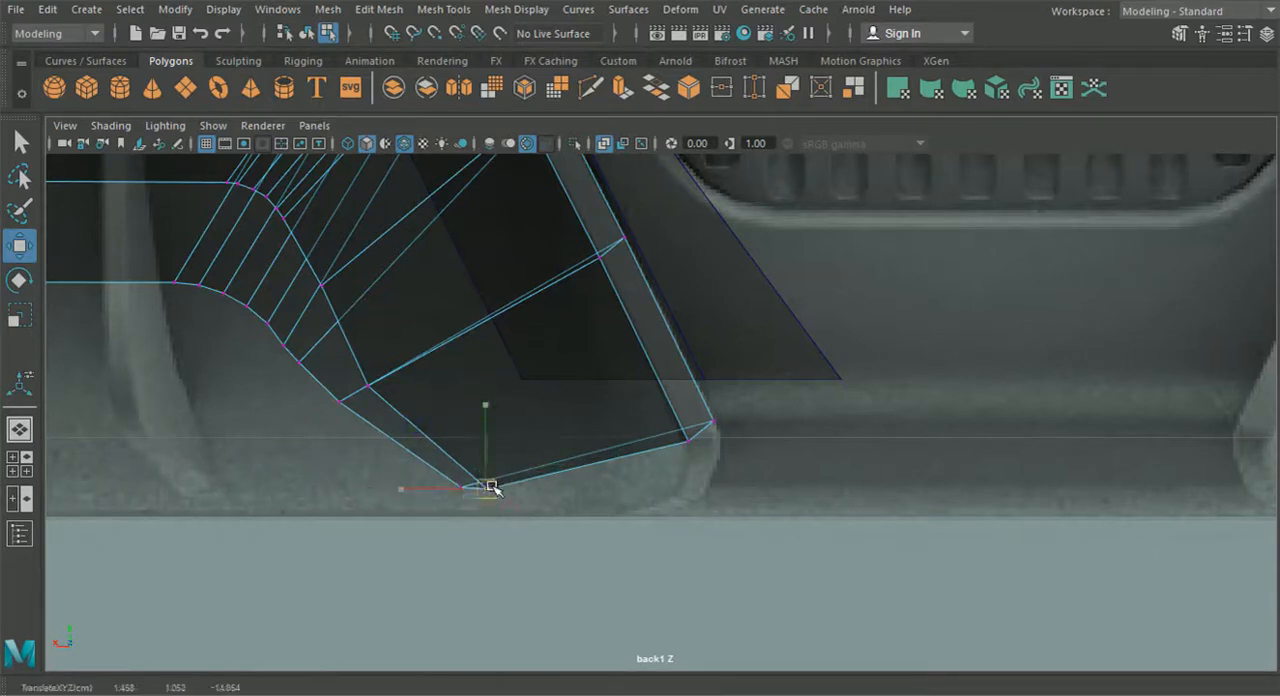
- Adjust the sideways position of the vertices along the centre-side leg's inner front border in the perspective view
click(20, 430)
alt+drag(357, 506, 487, 498)
alt+drag(568, 402, 573, 394)
right_drag(580, 245, 495, 150)
alt+drag(567, 360, 551, 386)
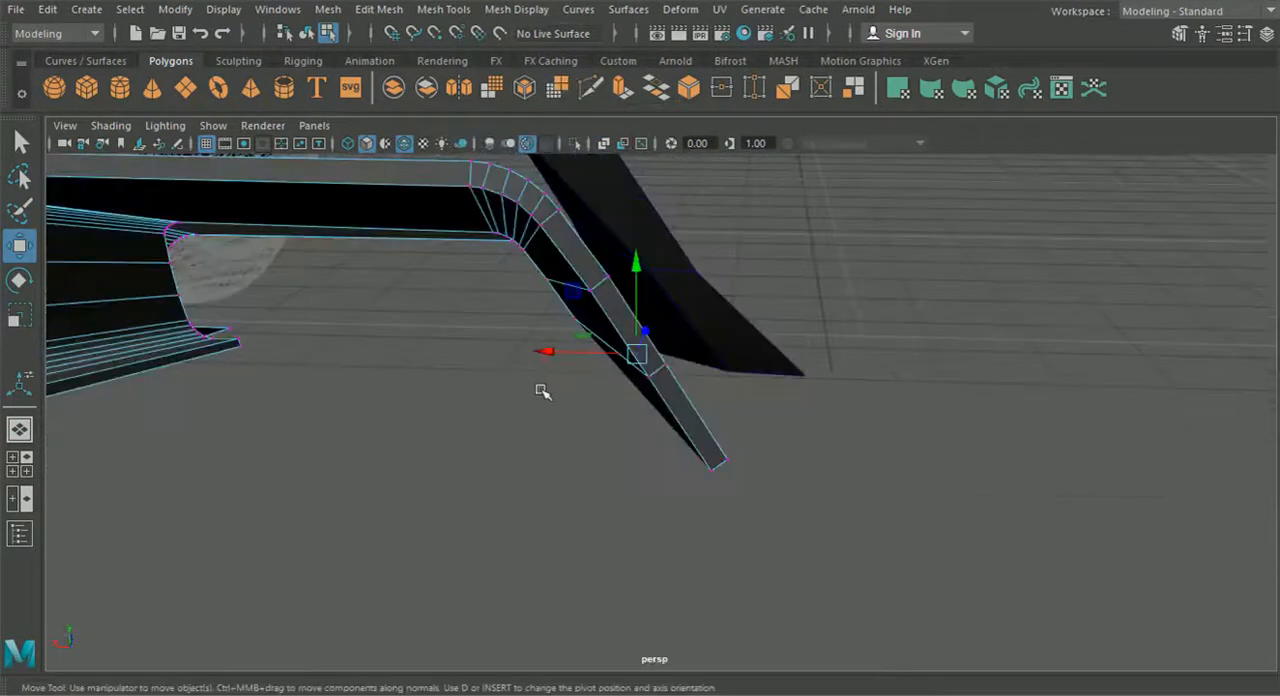
alt+drag(572, 306, 514, 324)
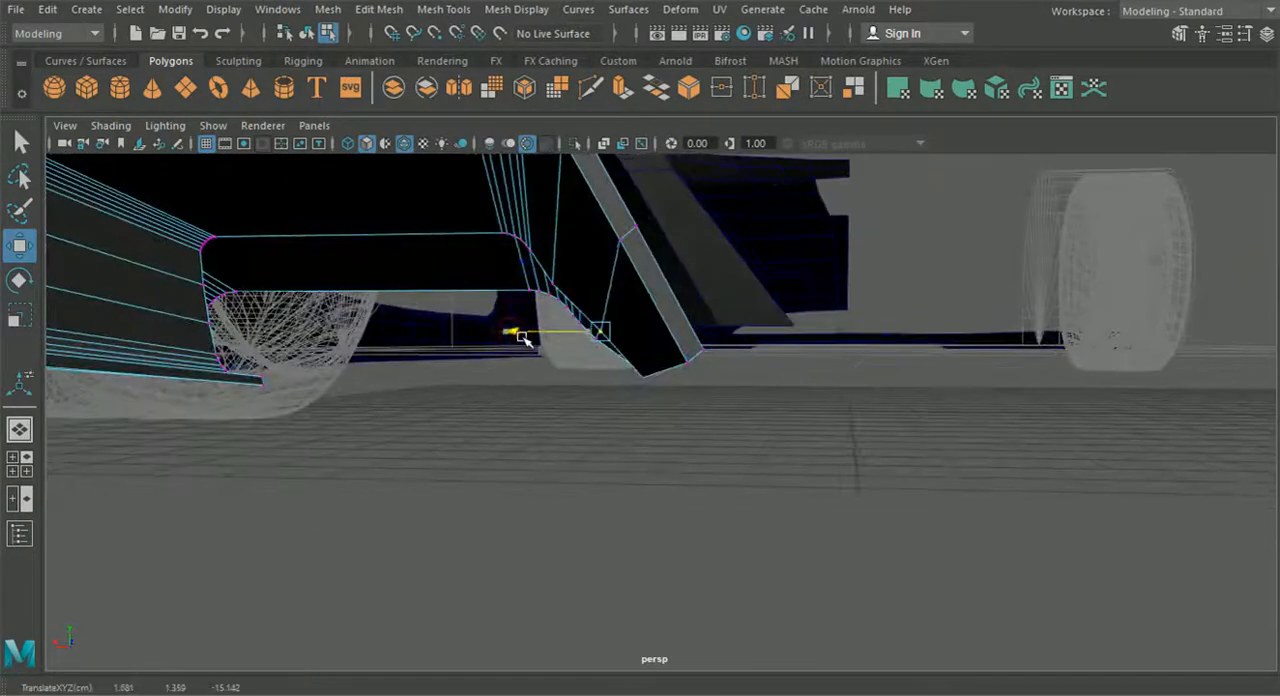
click(553, 288)
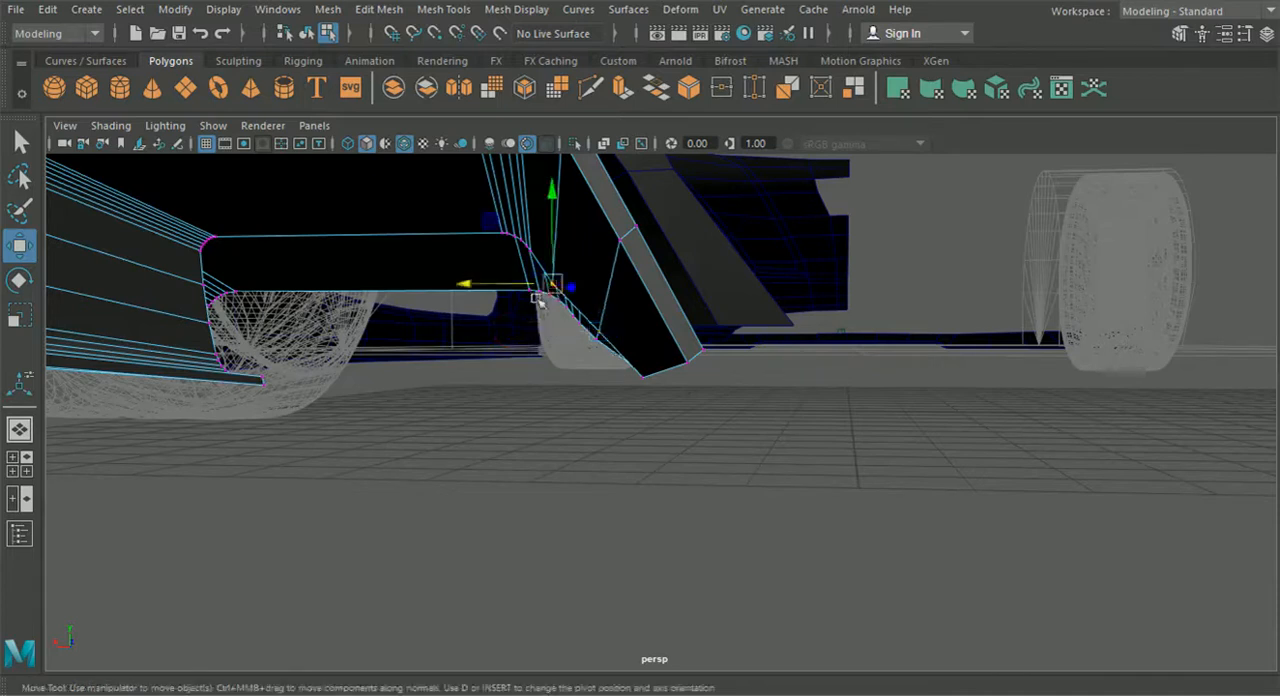
drag(494, 285, 494, 285)
- Merge the overlapping vertices at the lower front tip of the diffuser's wheel-side lip, with a distance threshold of 0.01
alt+drag(501, 395, 720, 585)
drag(781, 470, 757, 485)
drag(751, 534, 669, 466)
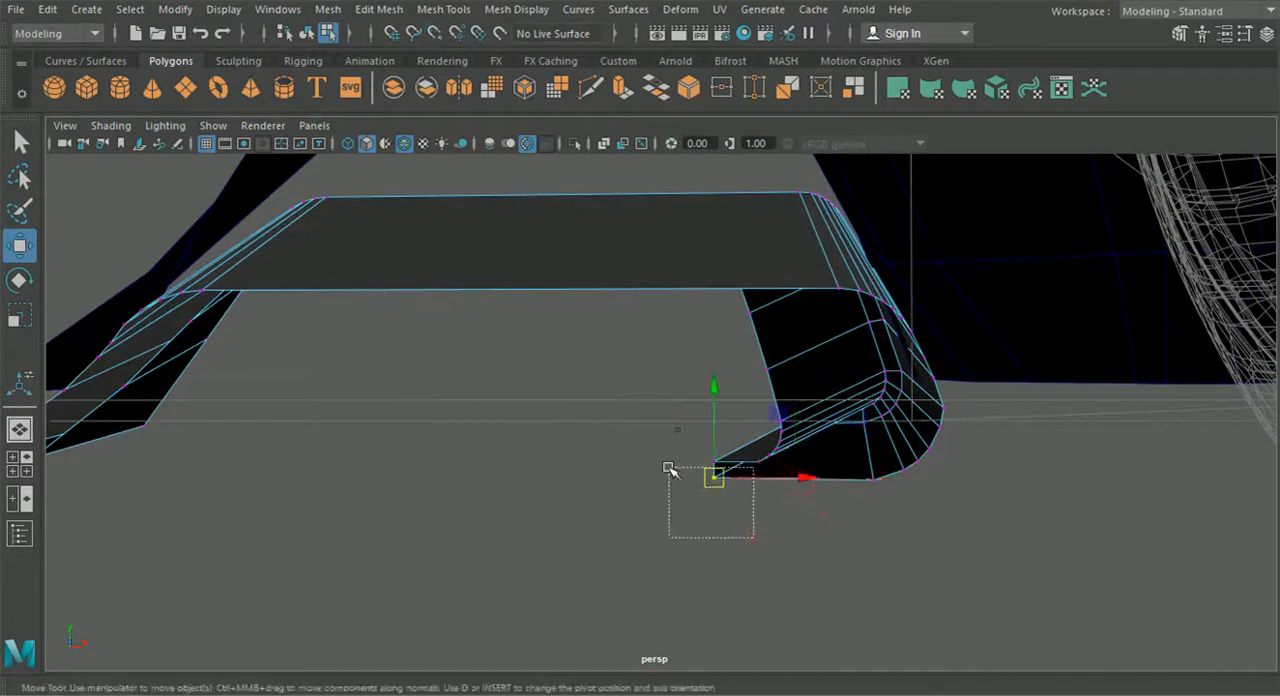
click(379, 9)
click(410, 187)
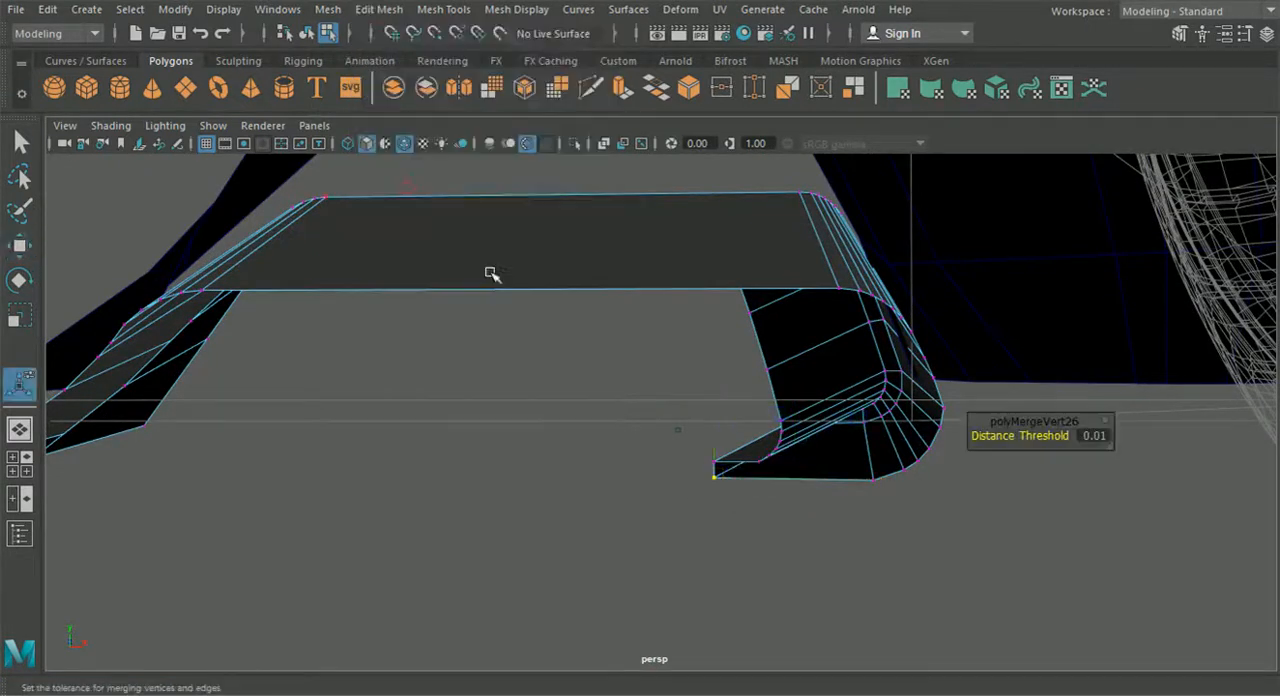
- Extrude the narrow bottom face of the centre-side diffuser leg and place the extrusion below the leg
alt+drag(622, 453, 358, 529)
scroll(404, 522, down, 5)
alt+drag(404, 522, 600, 477)
right_drag(723, 330, 708, 197)
alt+drag(796, 368, 502, 416)
click(758, 375)
key(ctrl+e)
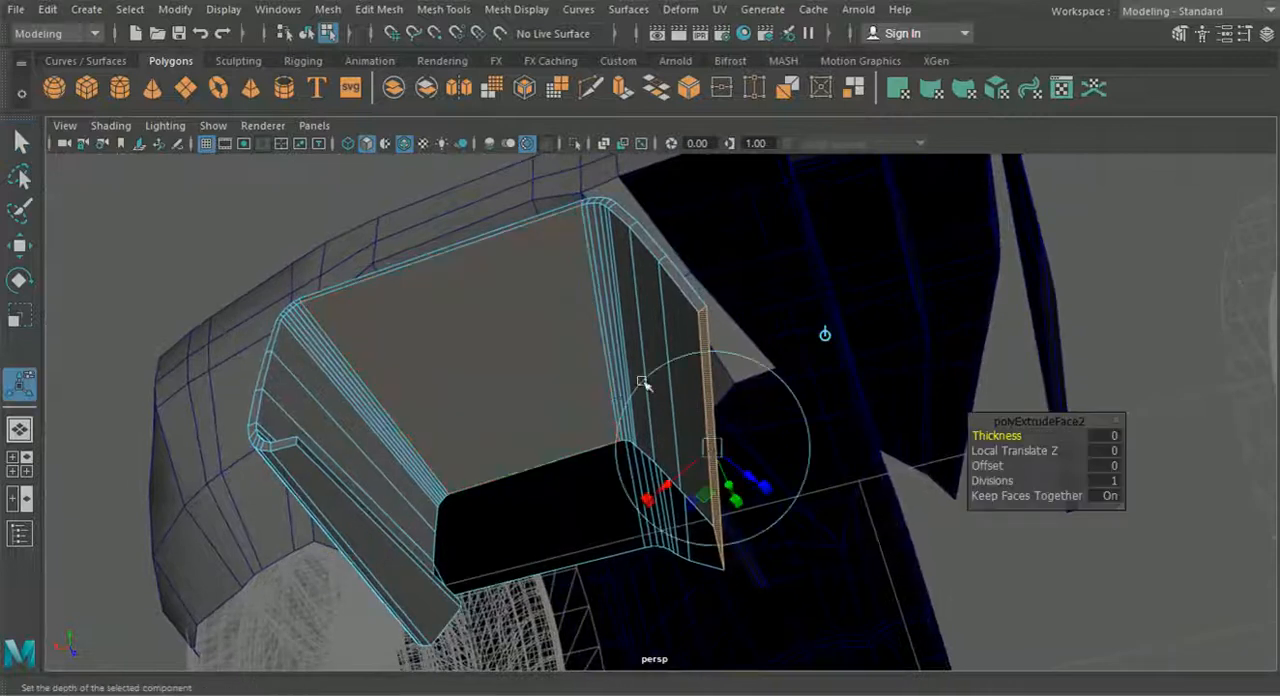
alt+drag(776, 356, 704, 420)
alt+drag(704, 422, 591, 417)
click(530, 420)
drag(697, 338, 697, 327)
alt+drag(700, 334, 668, 343)
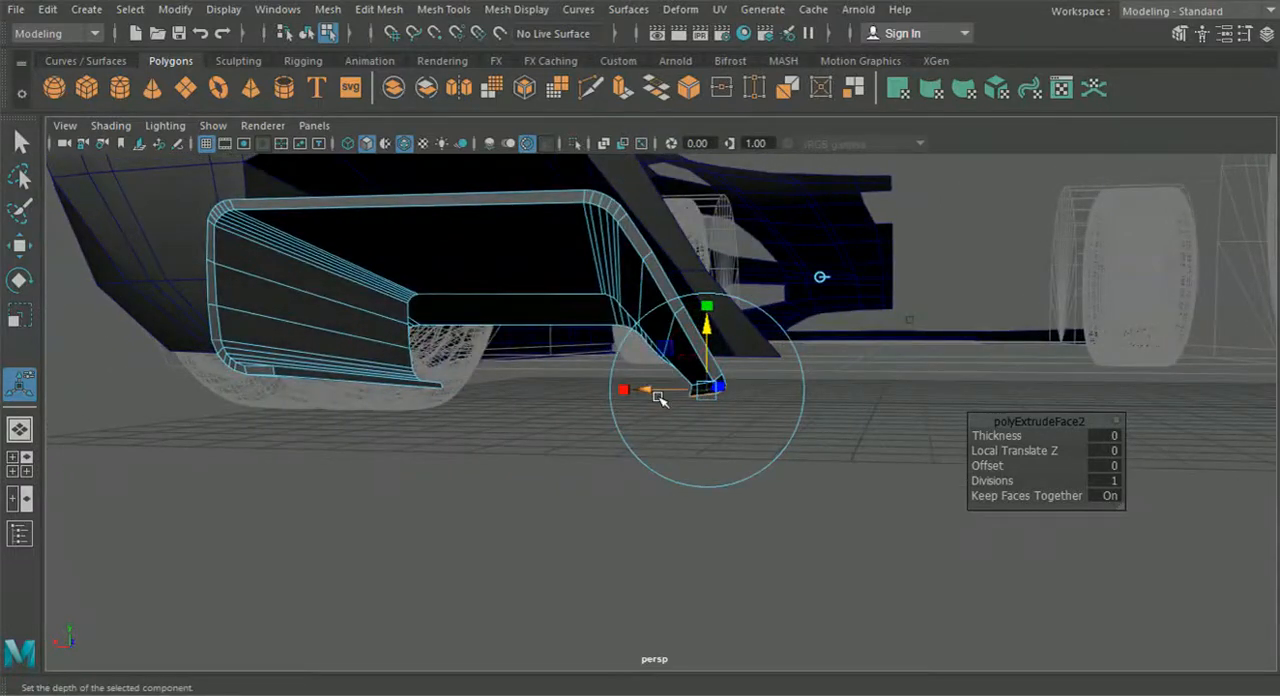
- Extrude the leg's bottom face again, shorten it lengthwise, adjust its height, and return to object mode
click(815, 281)
alt+drag(706, 340, 770, 380)
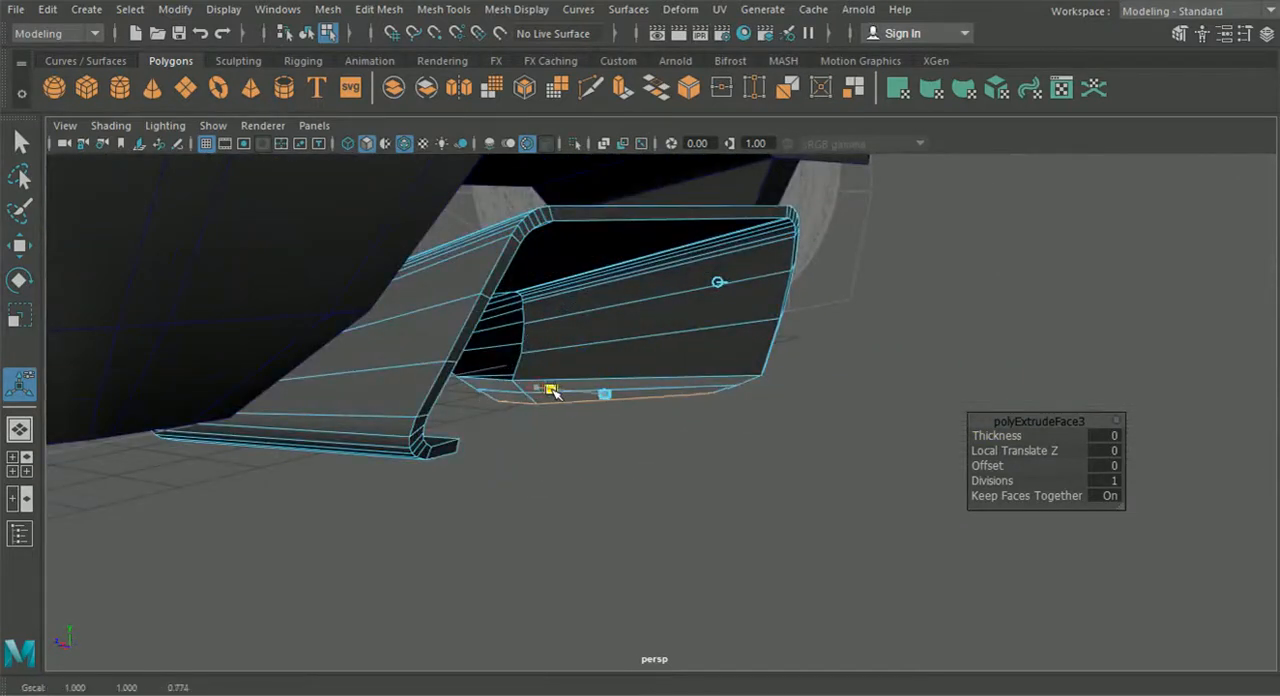
alt+drag(573, 405, 529, 380)
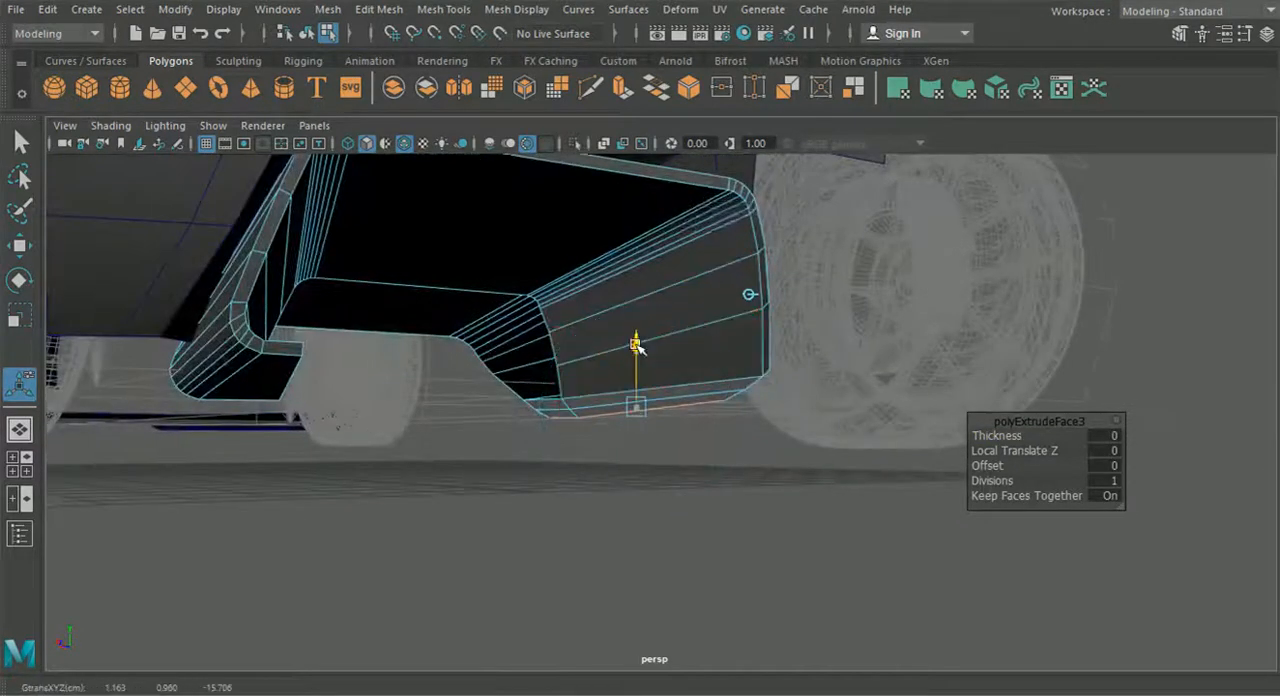
click(306, 33)
click(523, 537)
alt+drag(523, 538, 600, 511)
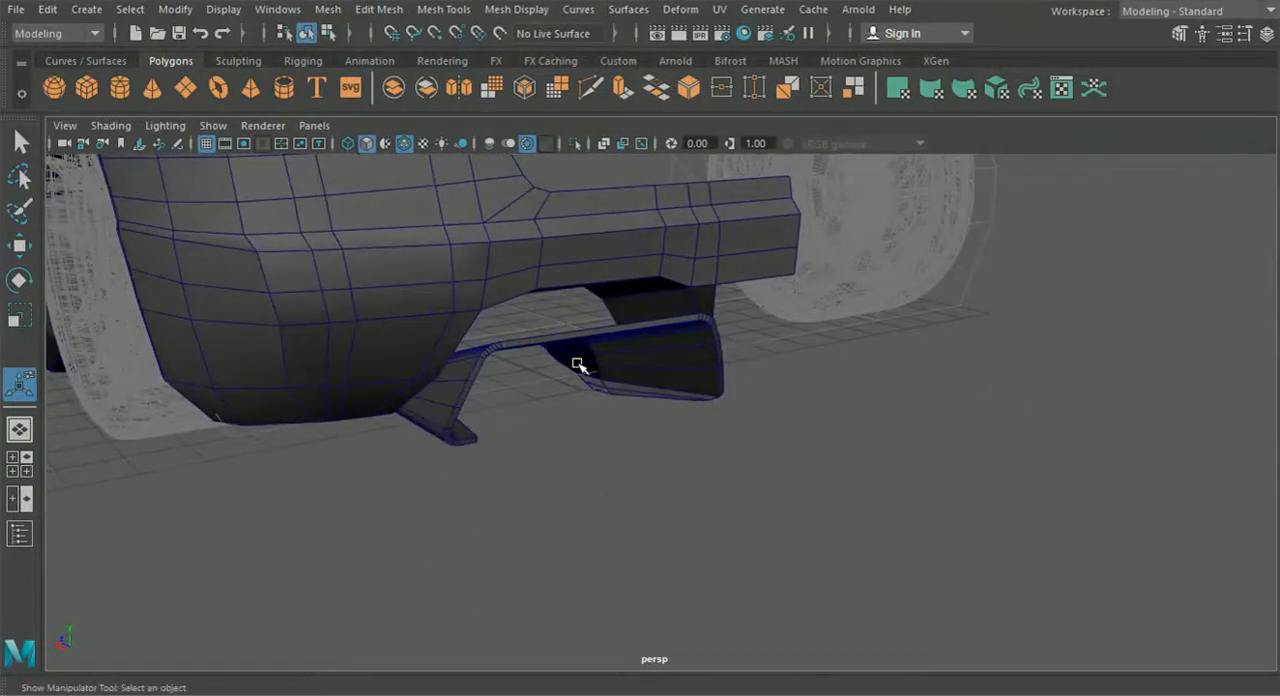
alt+drag(594, 346, 506, 414)
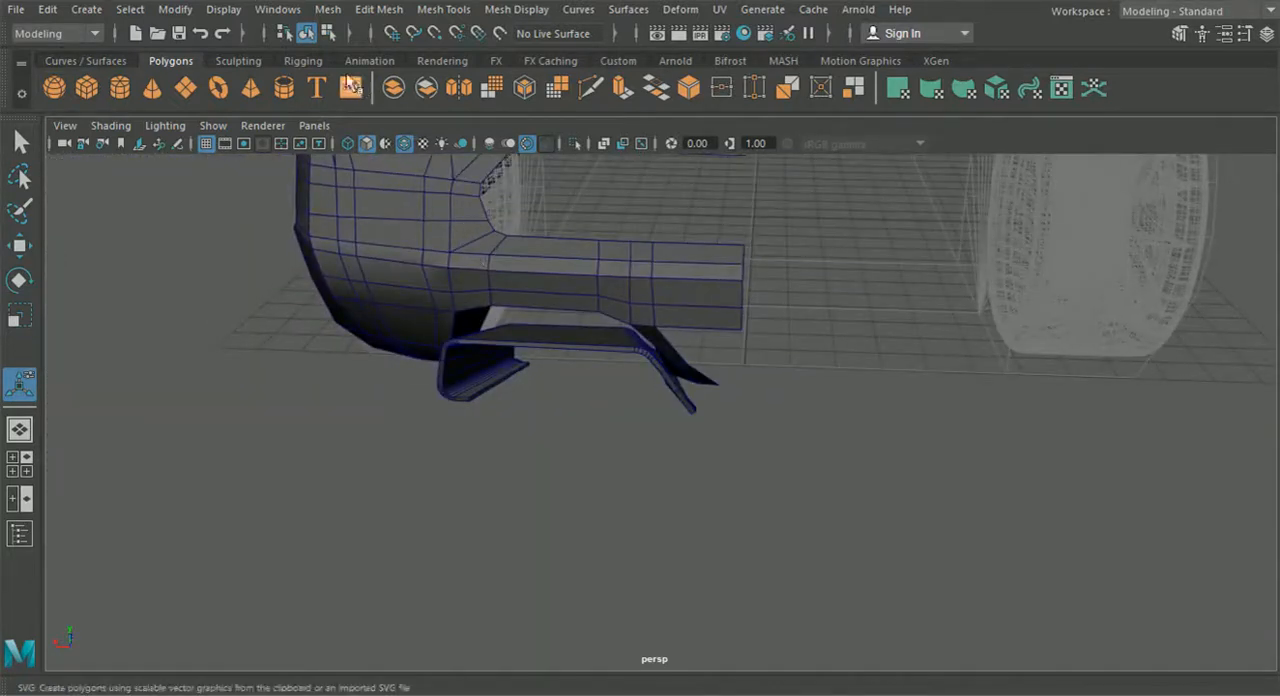
- Create a polygon cube and move it back, sideways and up into the rear diffuser opening
click(88, 88)
alt+drag(629, 232, 717, 327)
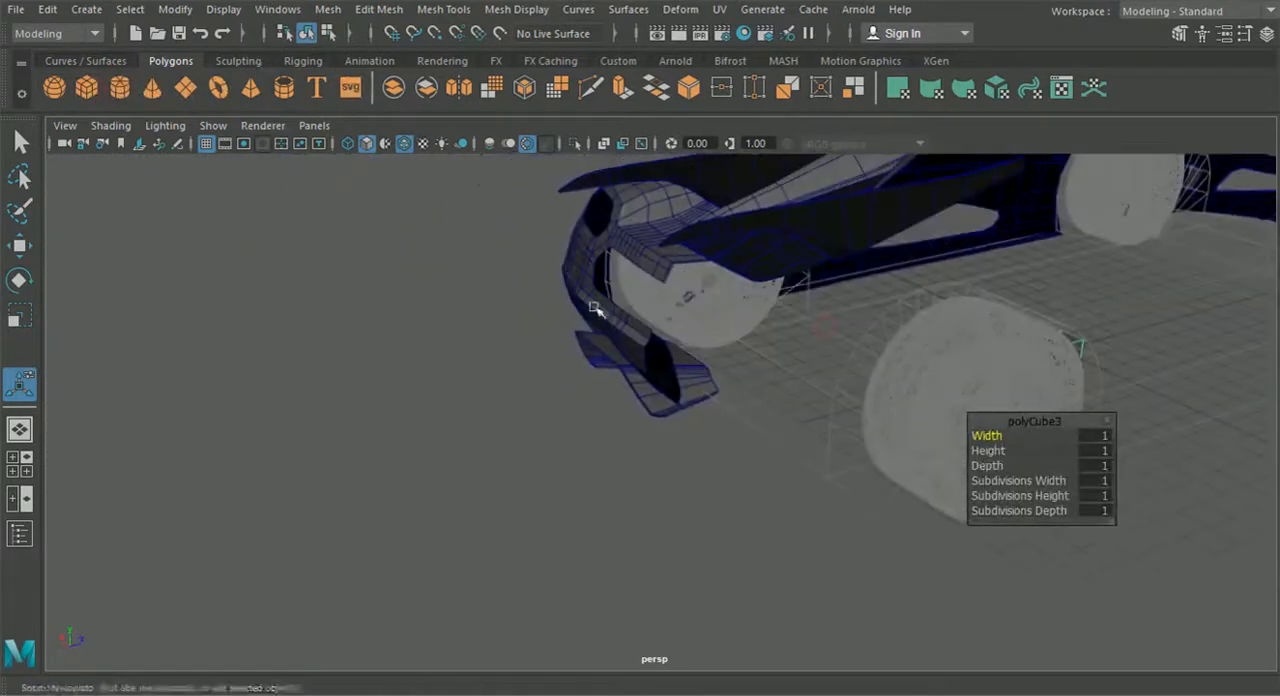
click(27, 252)
drag(1126, 333, 834, 422)
drag(613, 440, 510, 438)
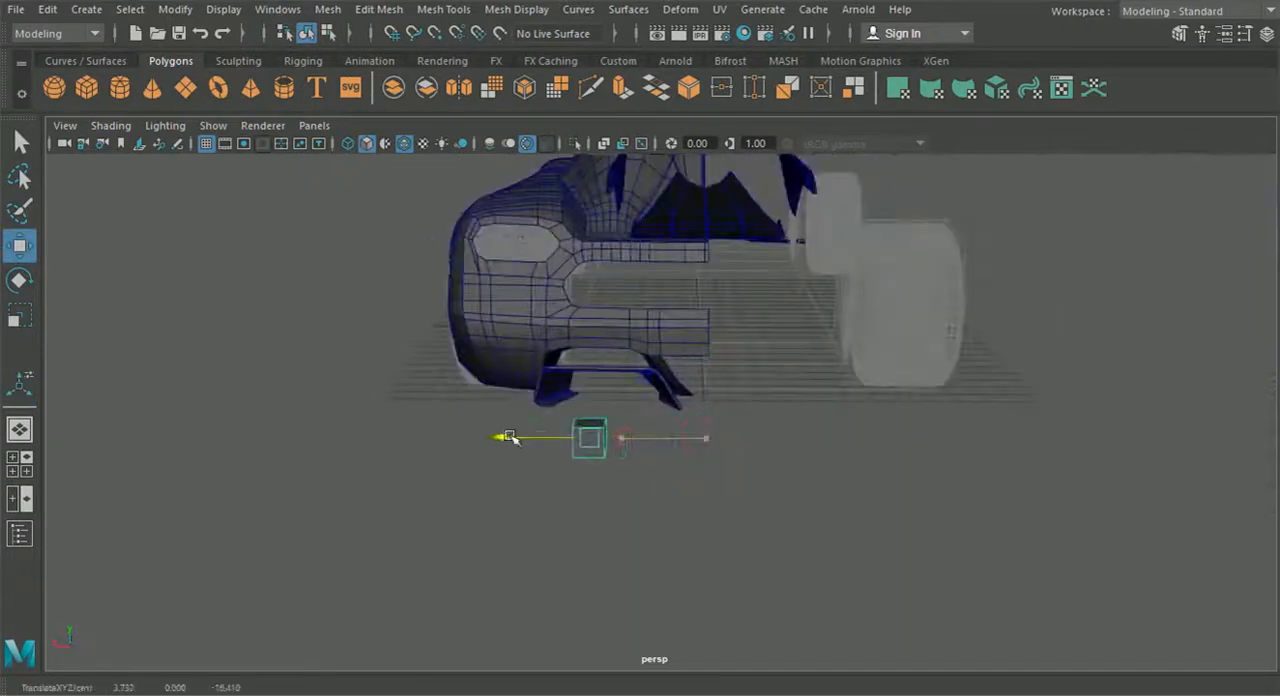
drag(587, 386, 587, 334)
alt+drag(308, 414, 180, 415)
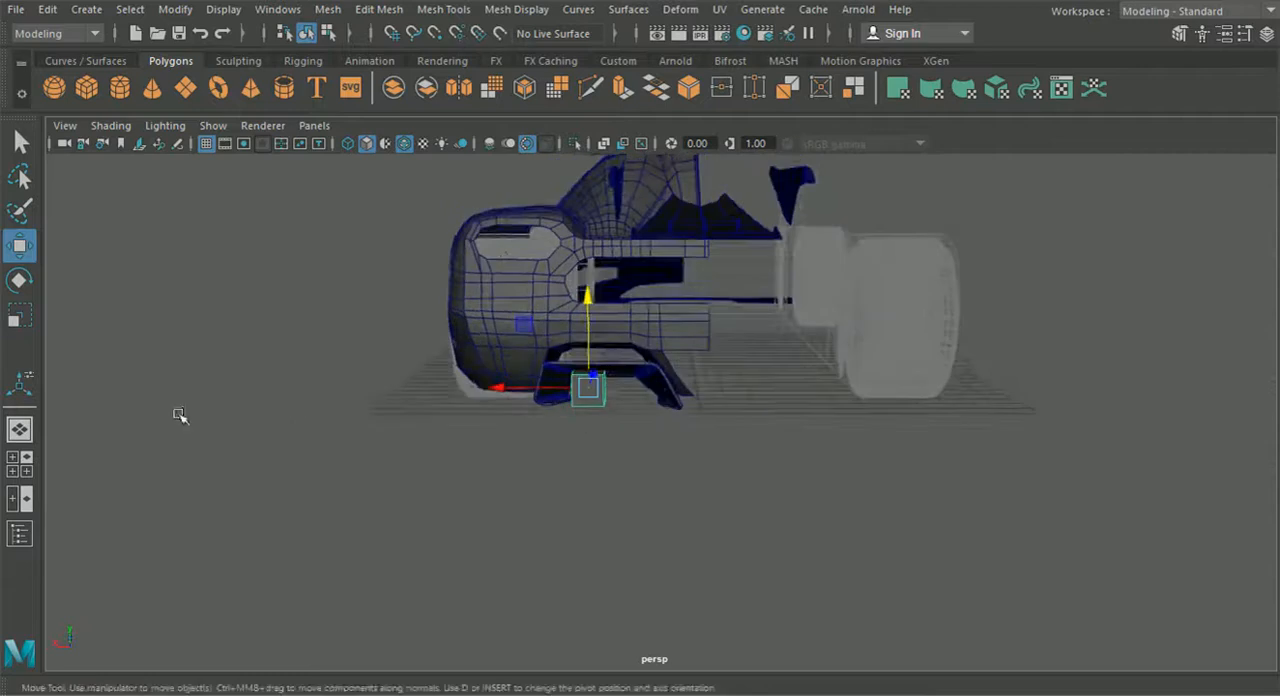
- Scale the cube's width to about 0.11 in the back view to make a thin vertical fin
click(20, 462)
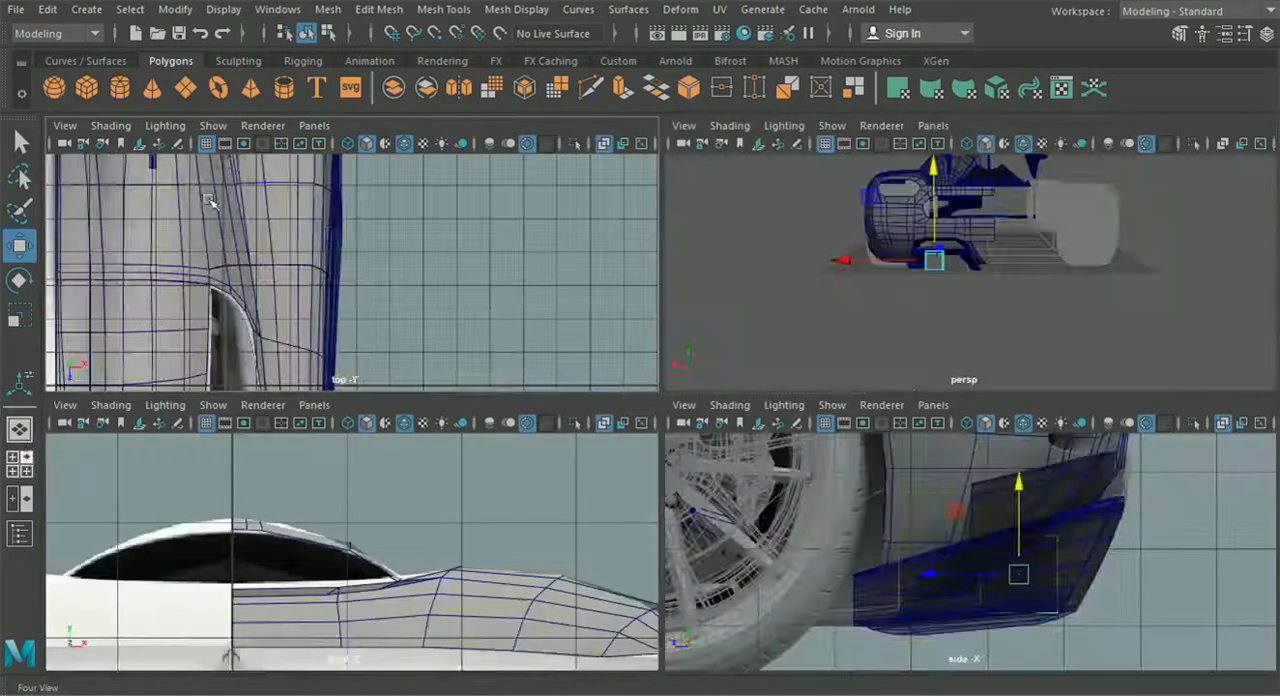
click(313, 405)
mouse_move(397, 462)
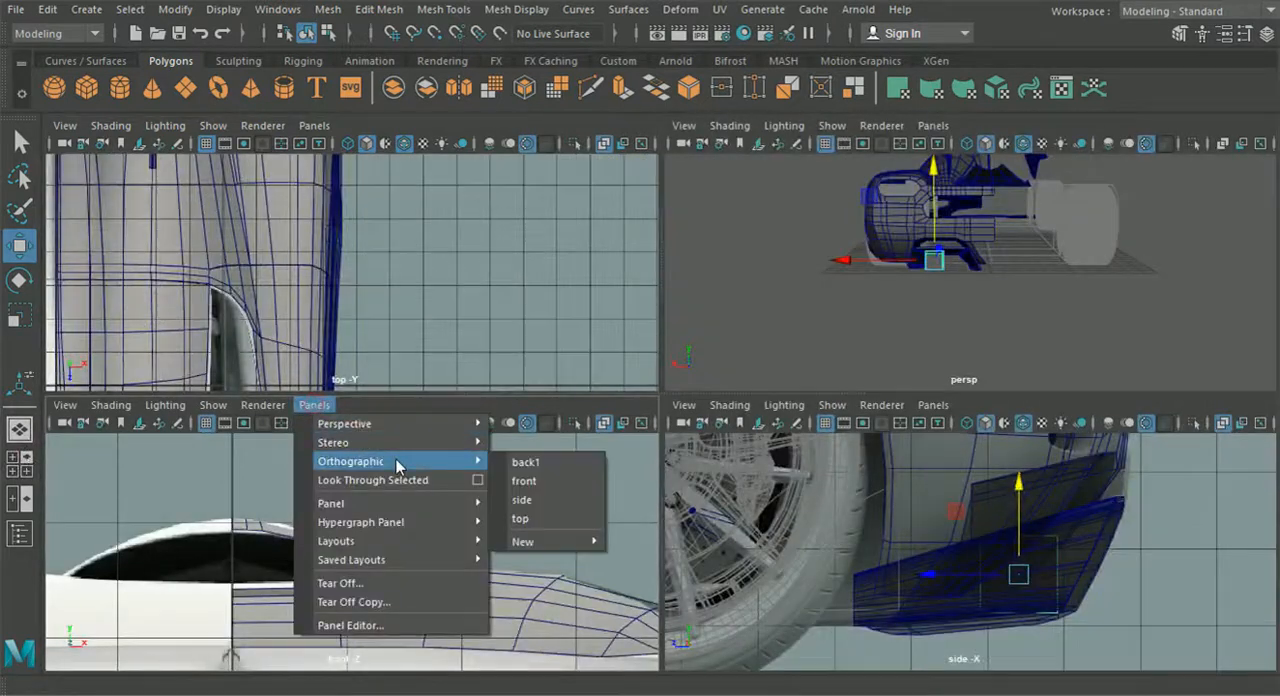
click(527, 461)
key(space)
alt+middle_drag(485, 497, 730, 538)
scroll(730, 538, up, 3)
drag(520, 421, 507, 397)
click(19, 315)
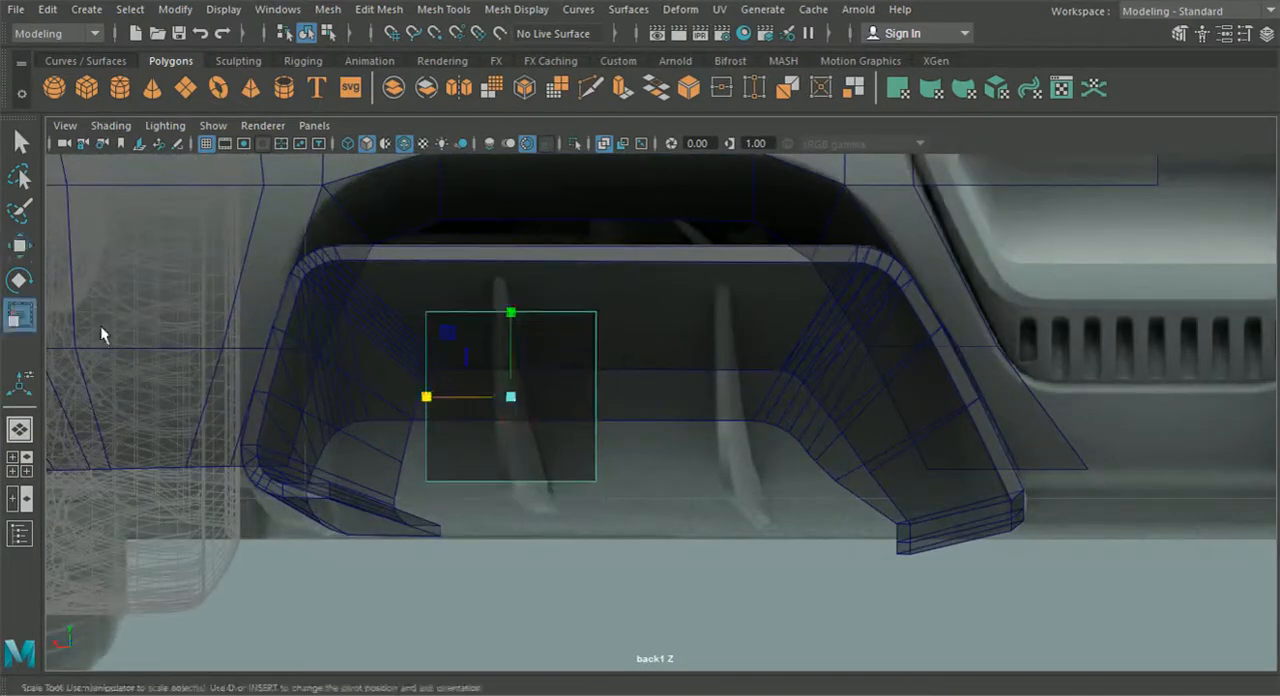
drag(424, 397, 510, 414)
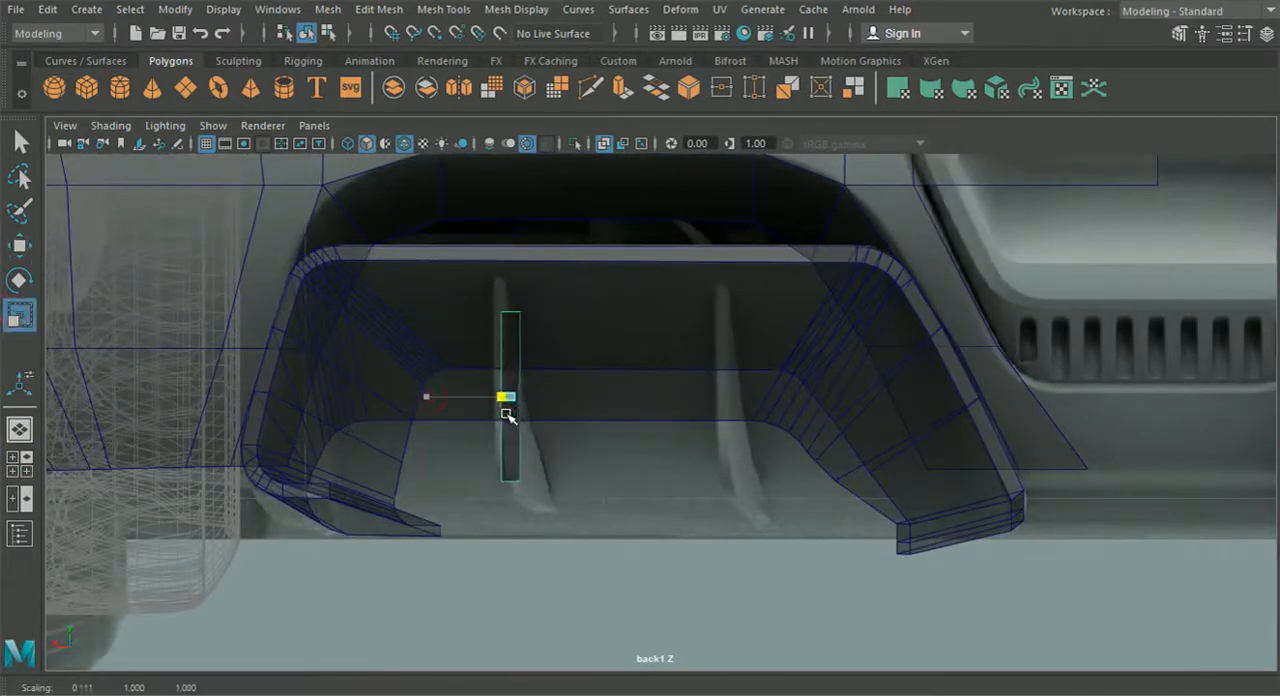
- Align the thin fin with the upper end of the wheel-side fin in the back reference image
click(20, 246)
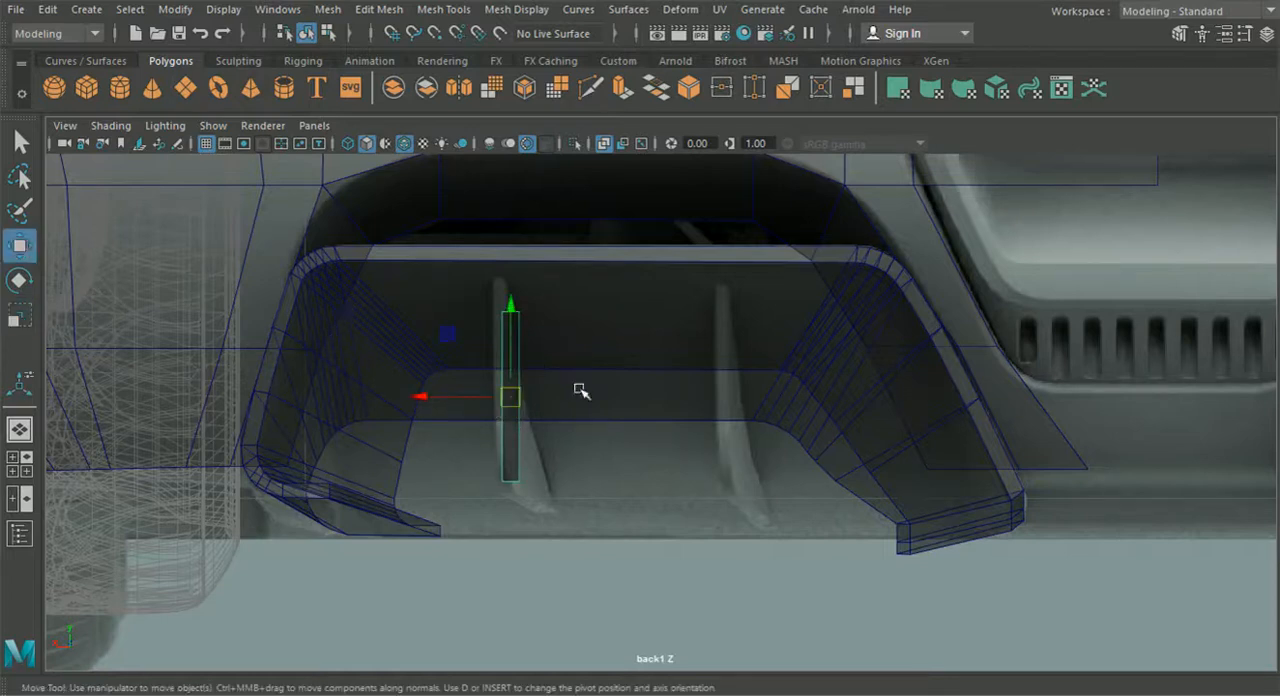
drag(510, 397, 503, 370)
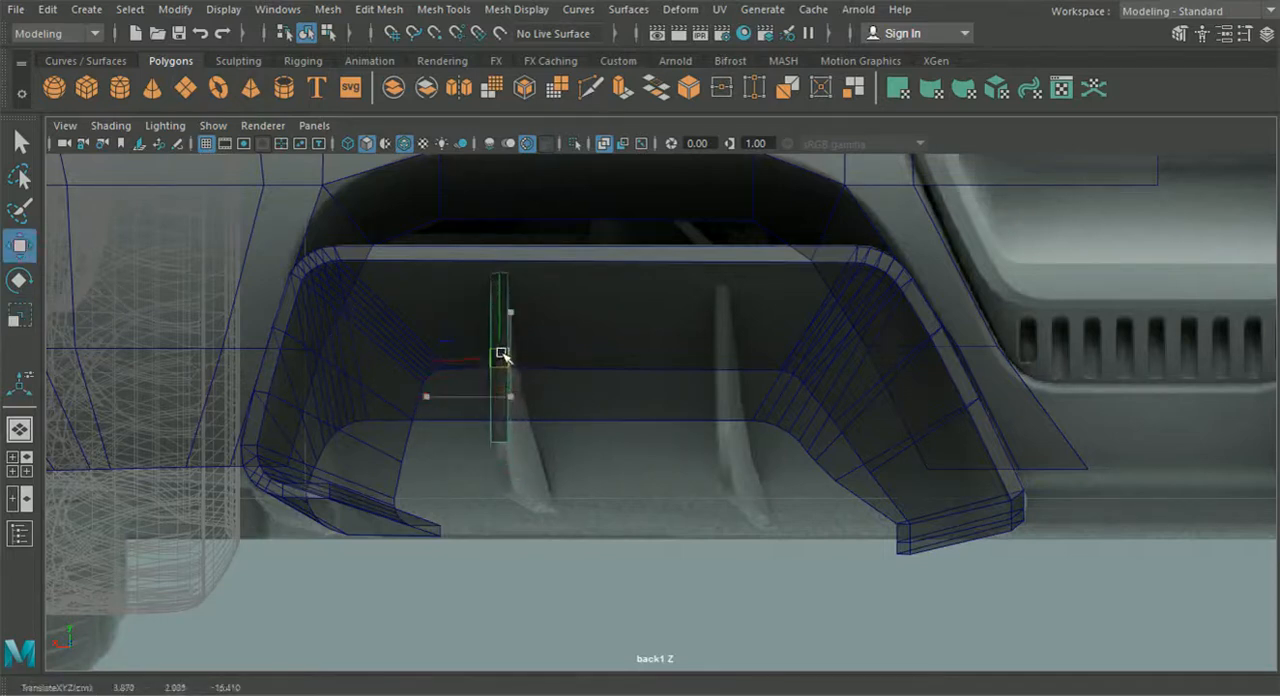
alt+middle_drag(508, 346, 465, 330)
scroll(672, 381, up, 1)
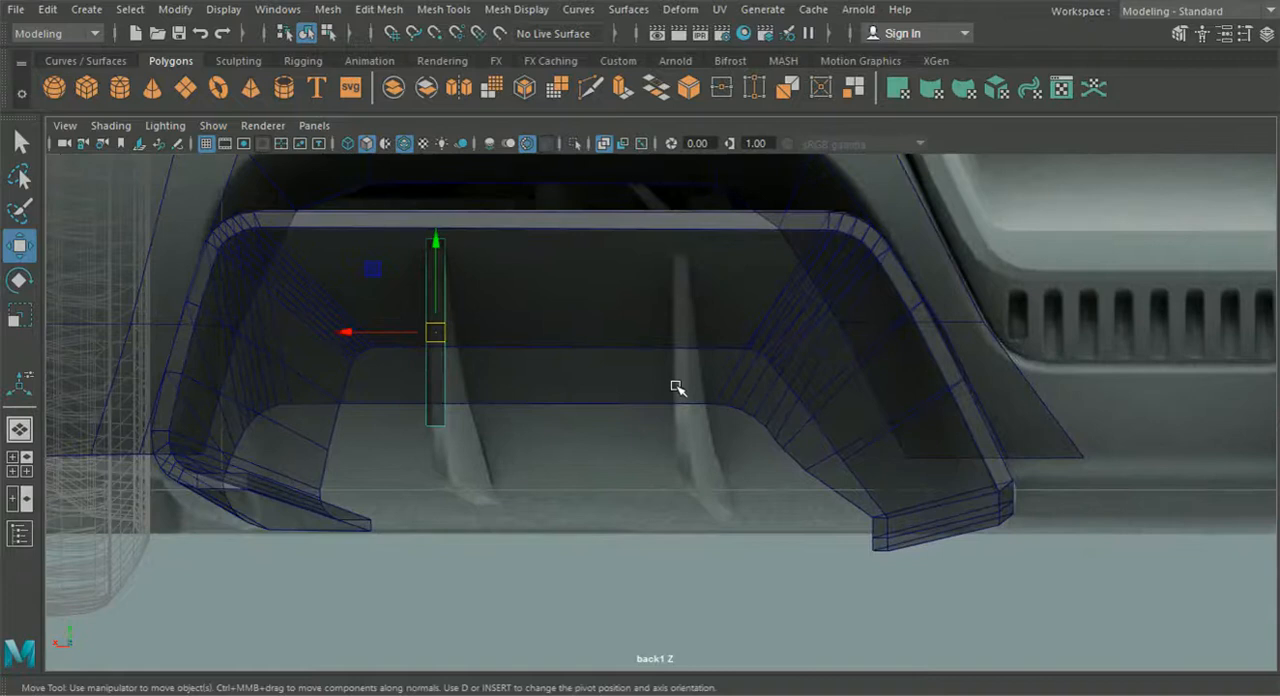
alt+middle_drag(637, 385, 662, 373)
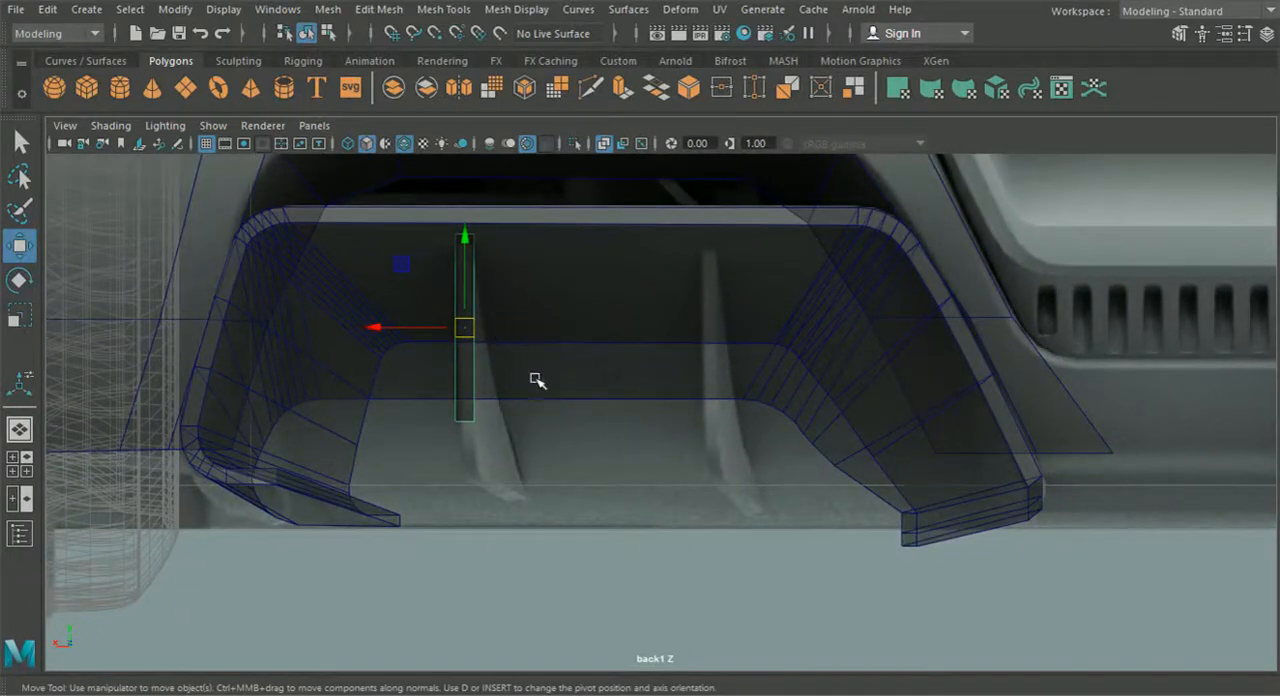
alt+middle_drag(553, 403, 634, 428)
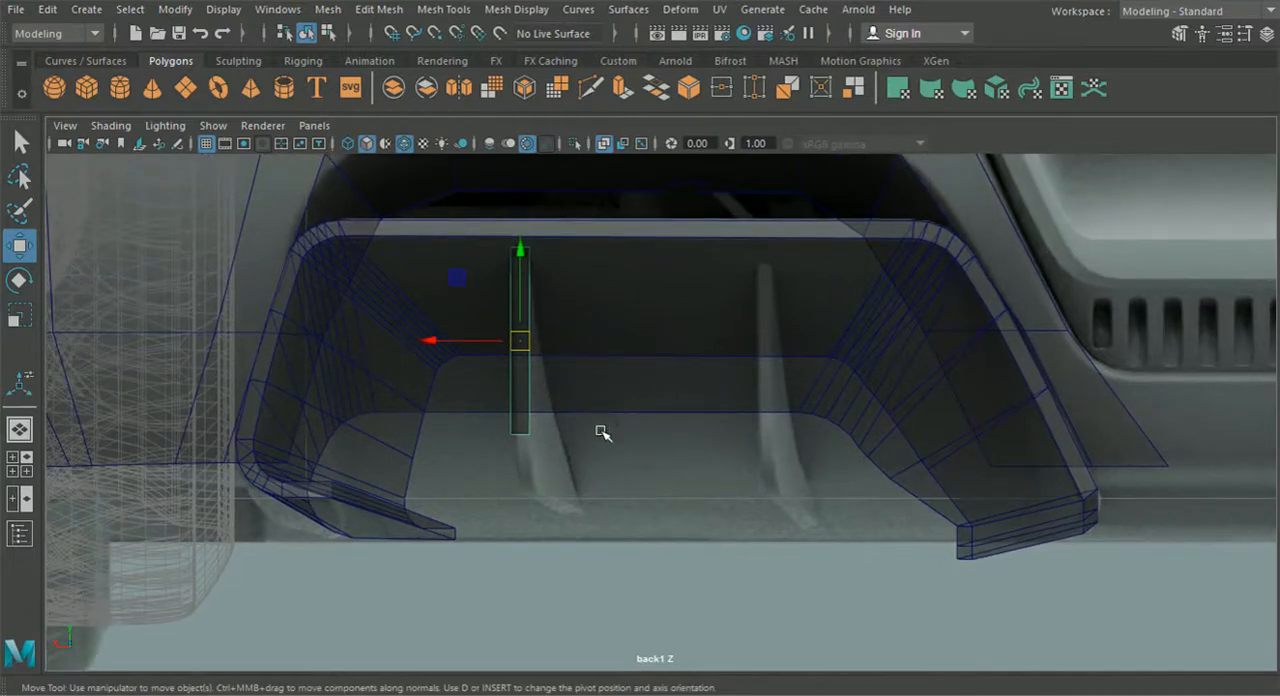
scroll(309, 434, up, 3)
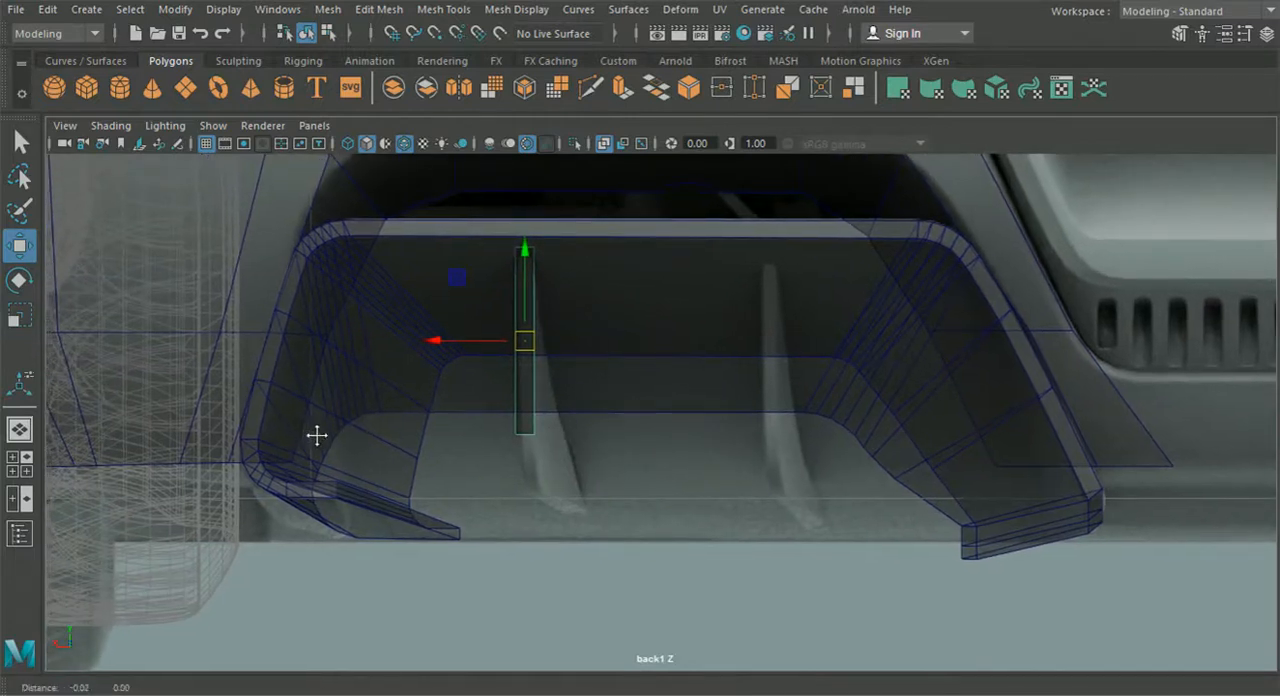
drag(432, 338, 437, 340)
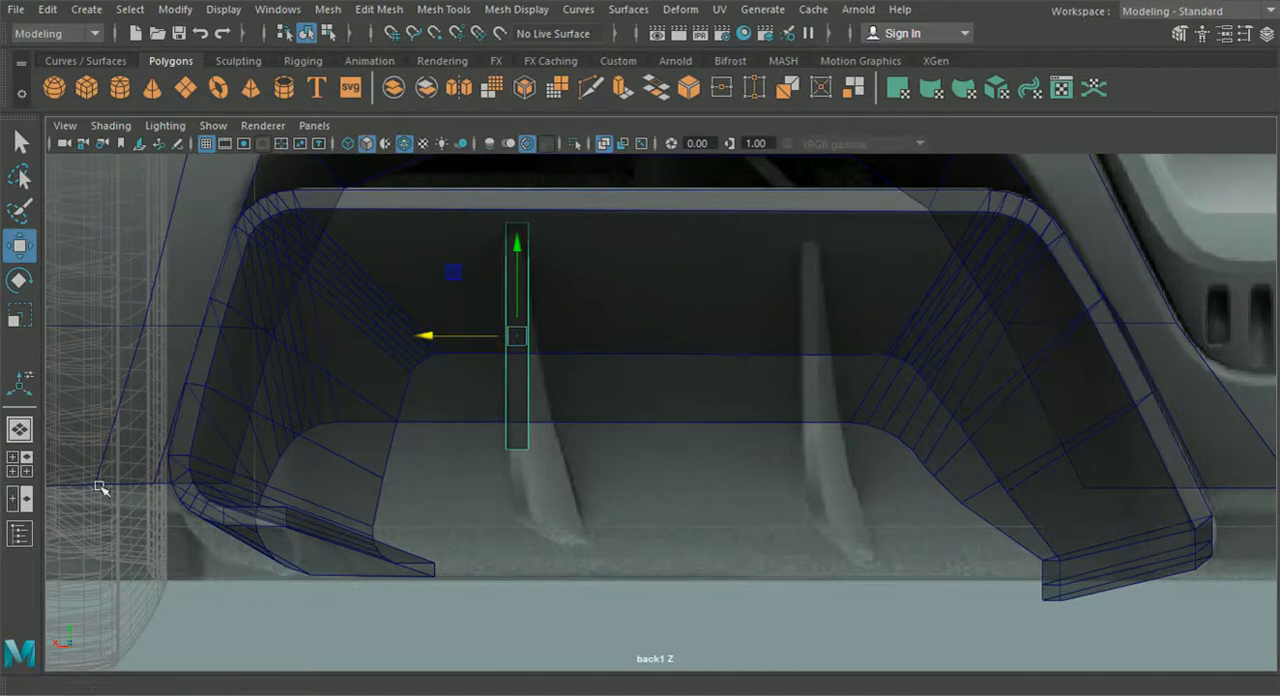
- Switch the diffuser frame to vertex editing in the perspective view
click(20, 431)
alt+drag(363, 474, 338, 459)
scroll(373, 475, up, 4)
scroll(373, 475, up, 4)
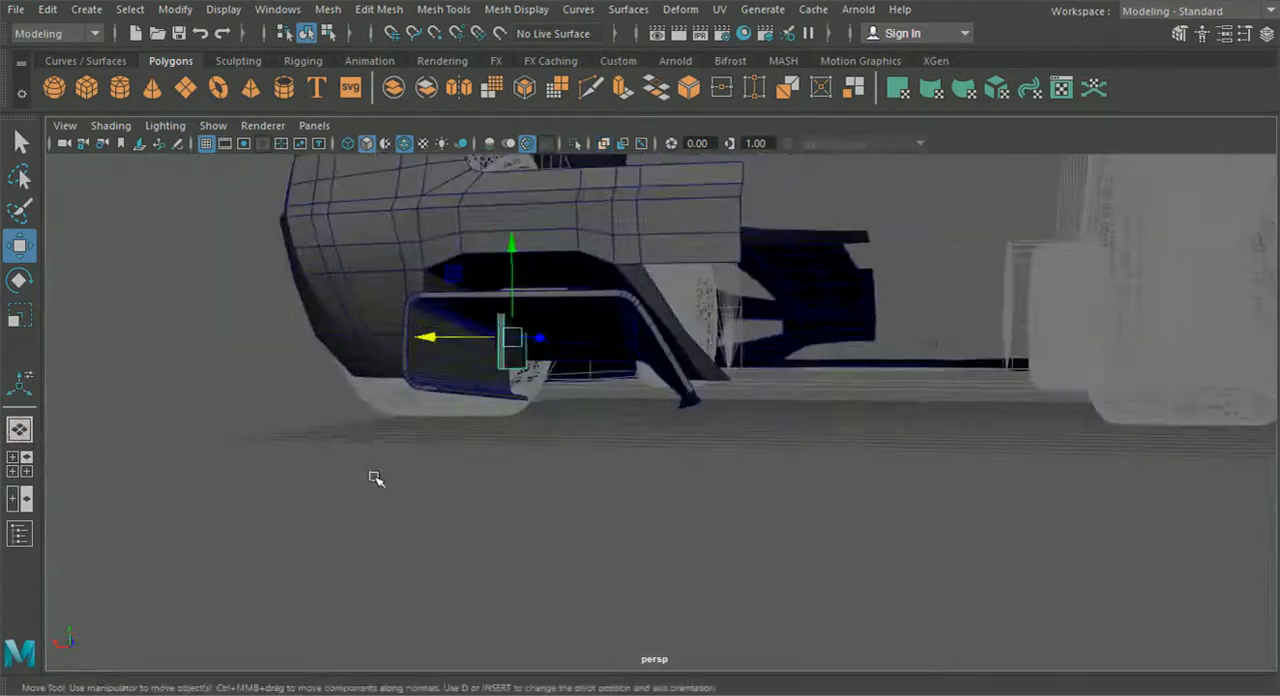
alt+middle_drag(372, 477, 478, 525)
alt+drag(478, 525, 518, 477)
click(614, 340)
right_drag(651, 330, 570, 141)
alt+drag(684, 310, 652, 313)
scroll(652, 313, up, 2)
- Set the Move tool's axis orientation to Component and select the inner vertex at the centre-side leg's lower front corner
click(1244, 35)
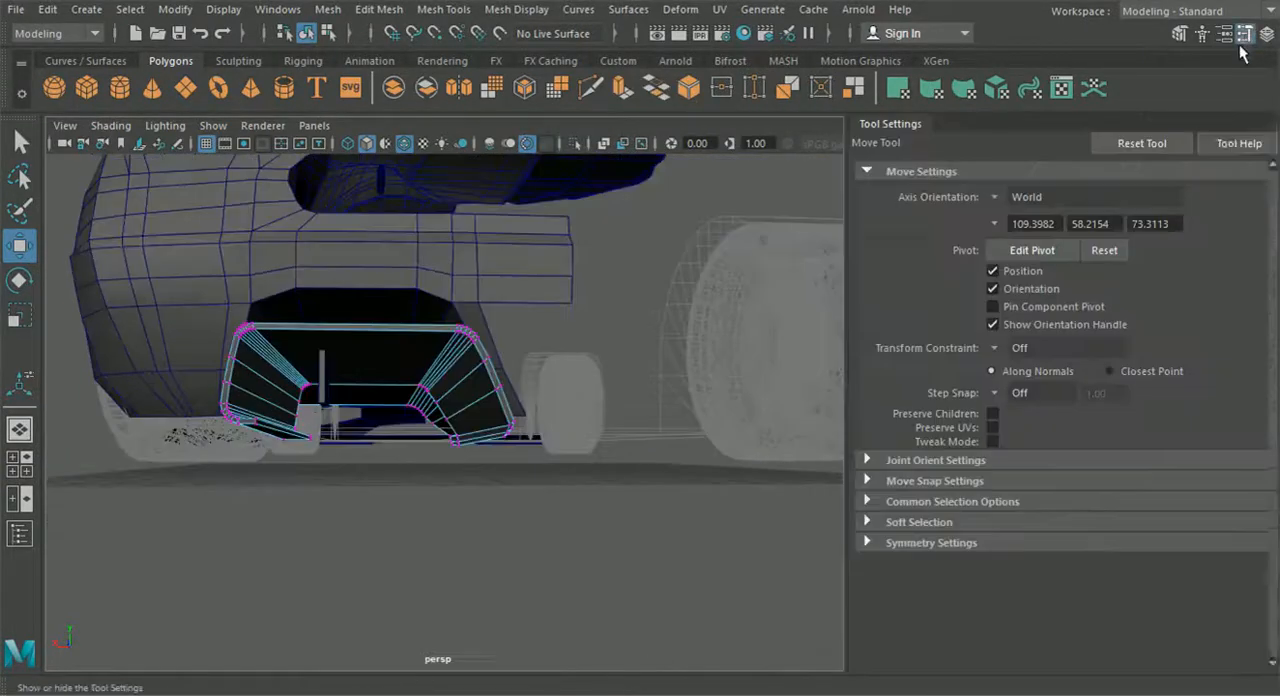
click(993, 197)
click(1030, 231)
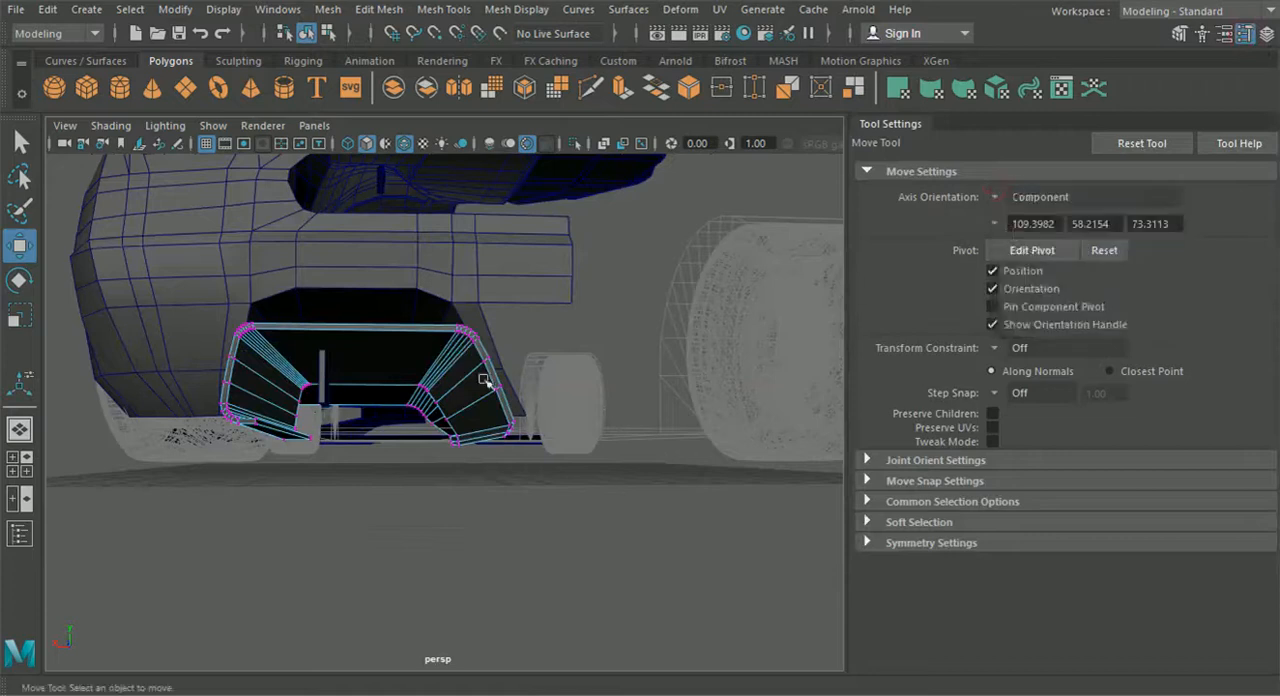
scroll(457, 449, up, 10)
click(450, 439)
alt+drag(480, 510, 206, 500)
- Switch to the four-view layout, replace the front view with the back reference view and hide the tool settings
click(25, 472)
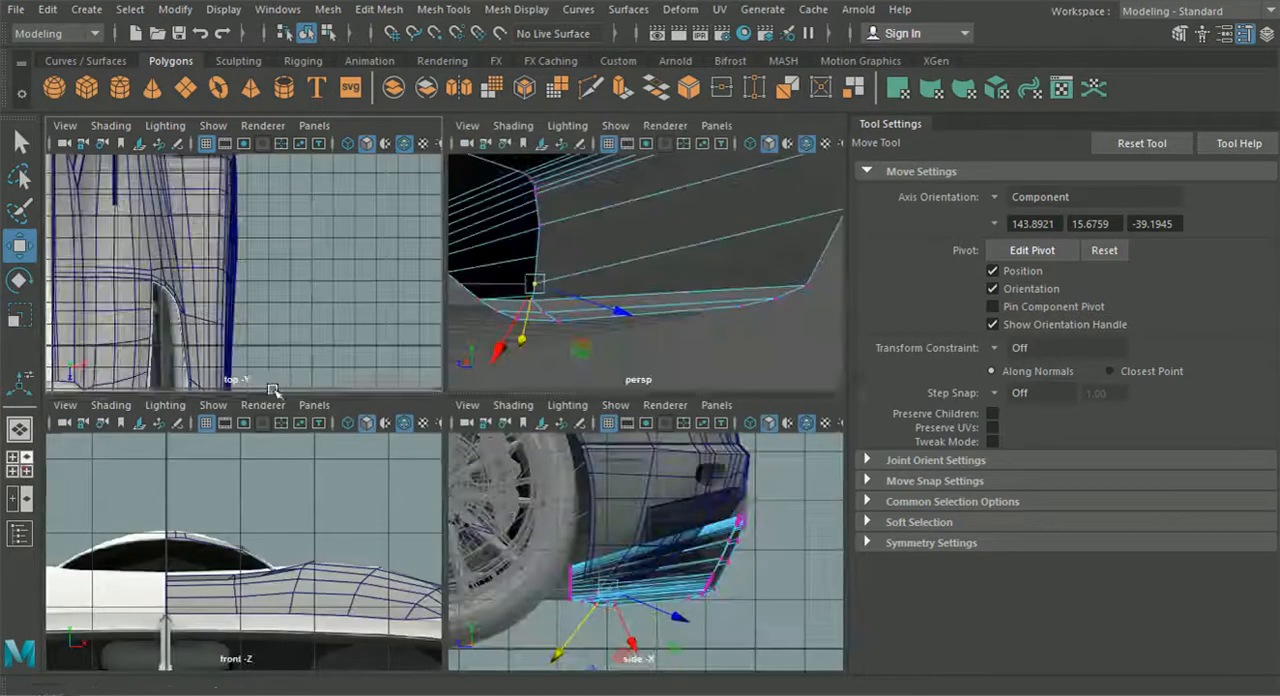
click(314, 405)
mouse_move(400, 461)
click(512, 463)
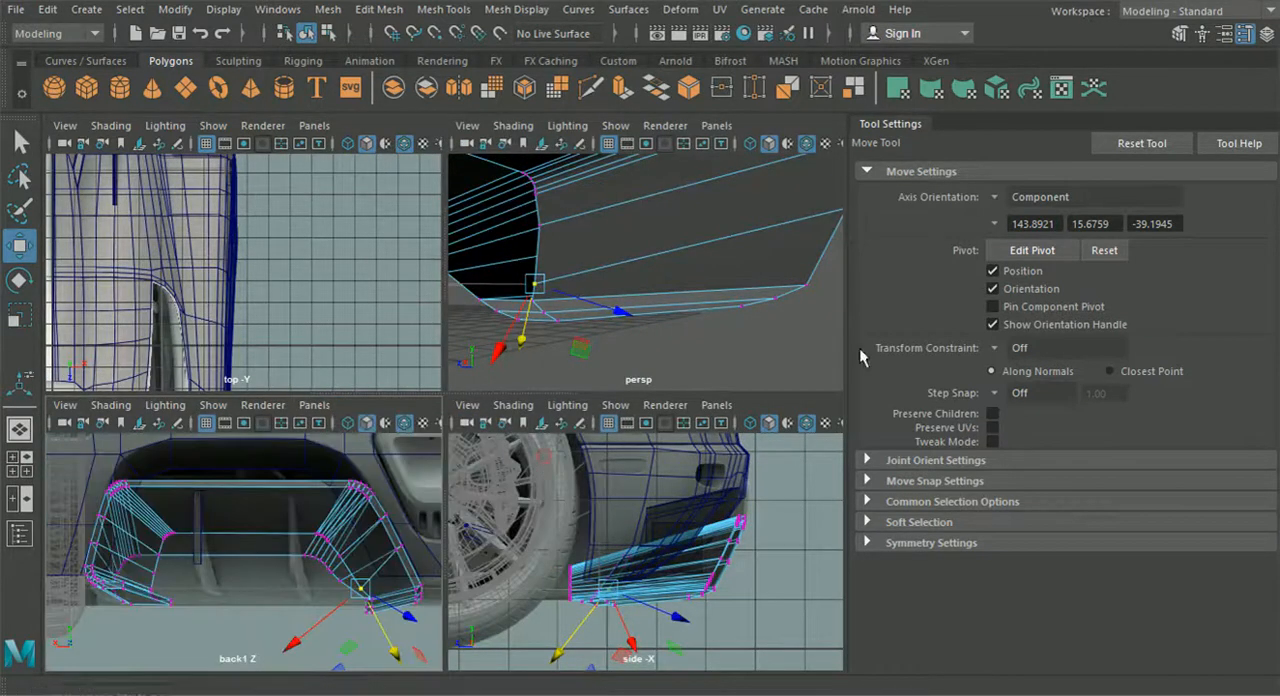
click(1264, 33)
- Move the two lowest inner-wall vertices on the centre side down against the leg's lower corner in the back view
scroll(188, 513, up, 4)
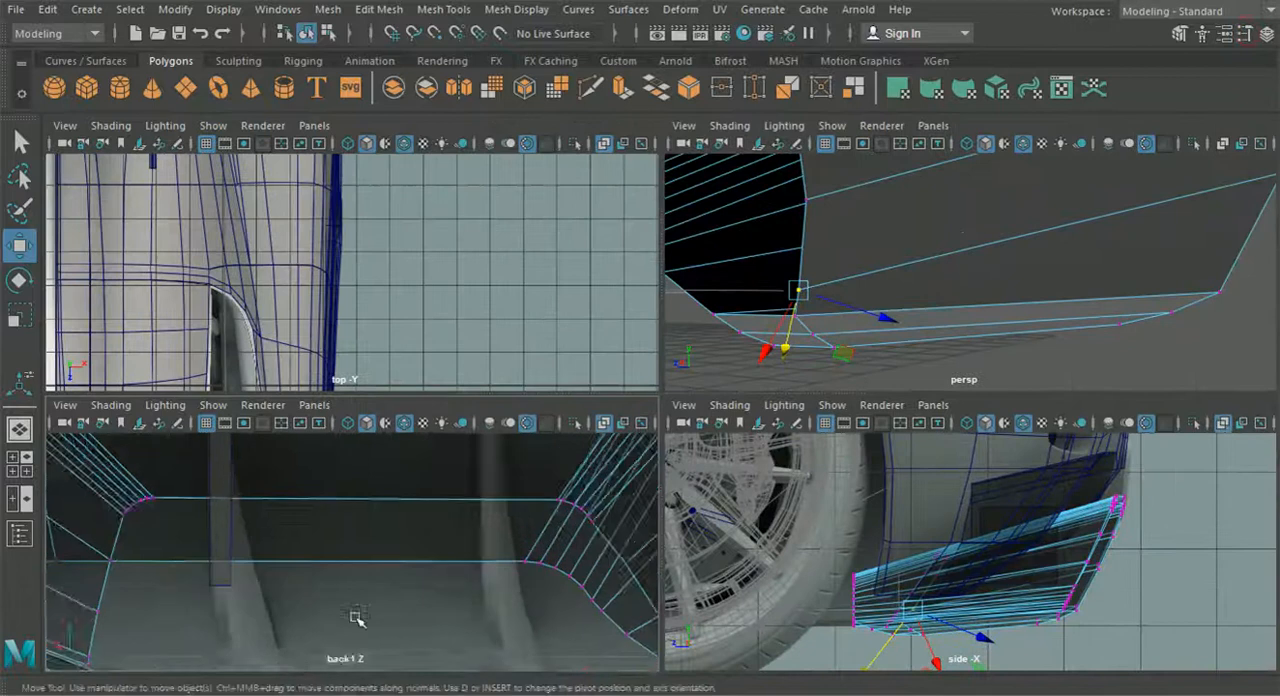
drag(583, 645, 590, 622)
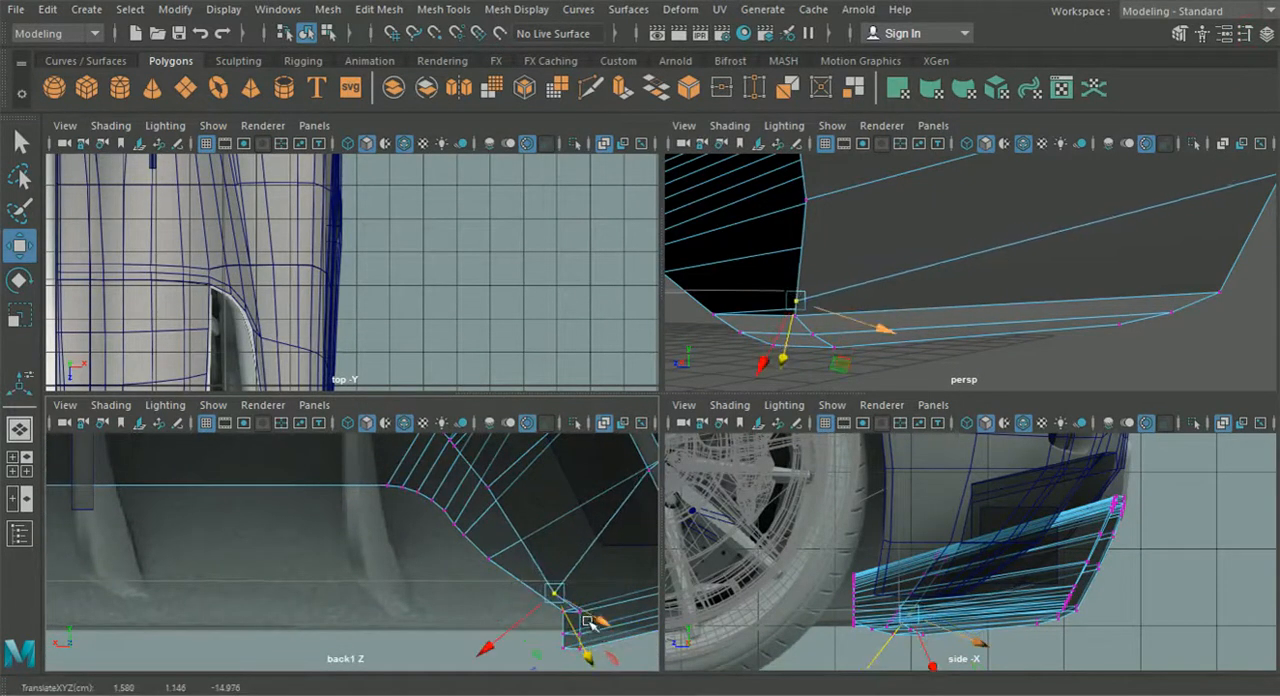
click(489, 490)
drag(519, 541, 568, 632)
alt+middle_drag(488, 493, 518, 547)
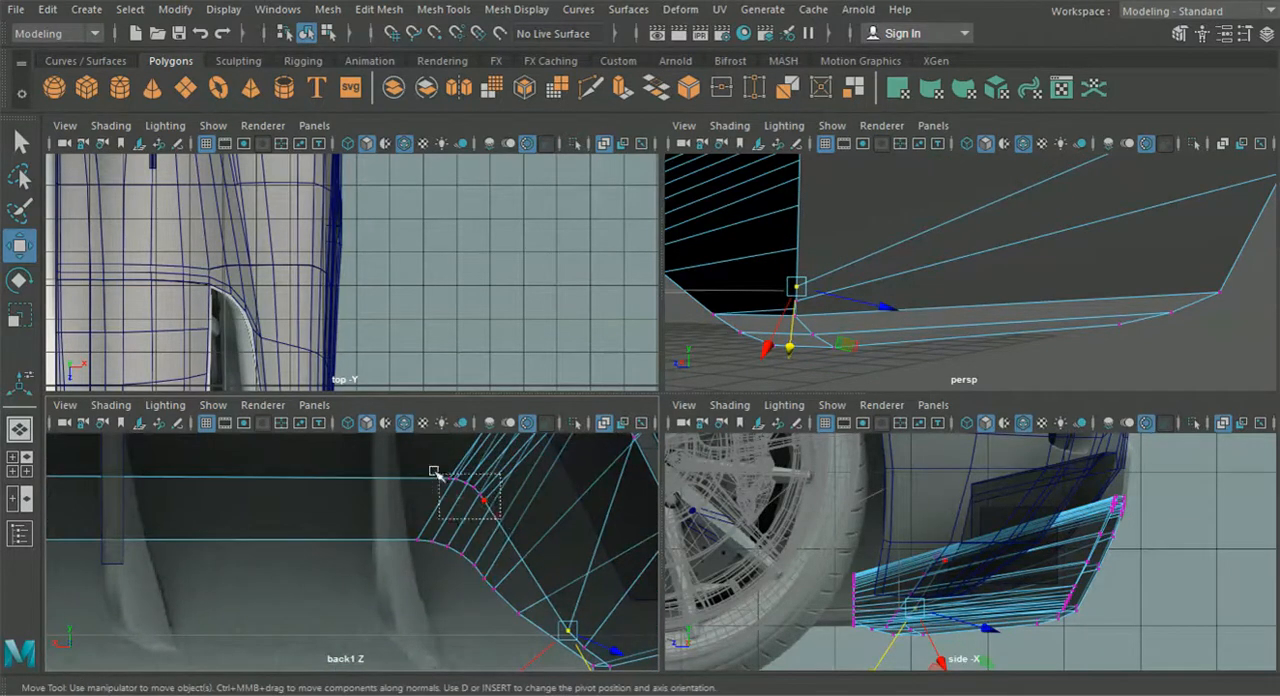
- Set the Move tool's axis orientation to World and move the inner wall's centre-side rounded-corner vertices down toward the leg
drag(469, 493, 462, 490)
alt+middle_drag(465, 515, 407, 490)
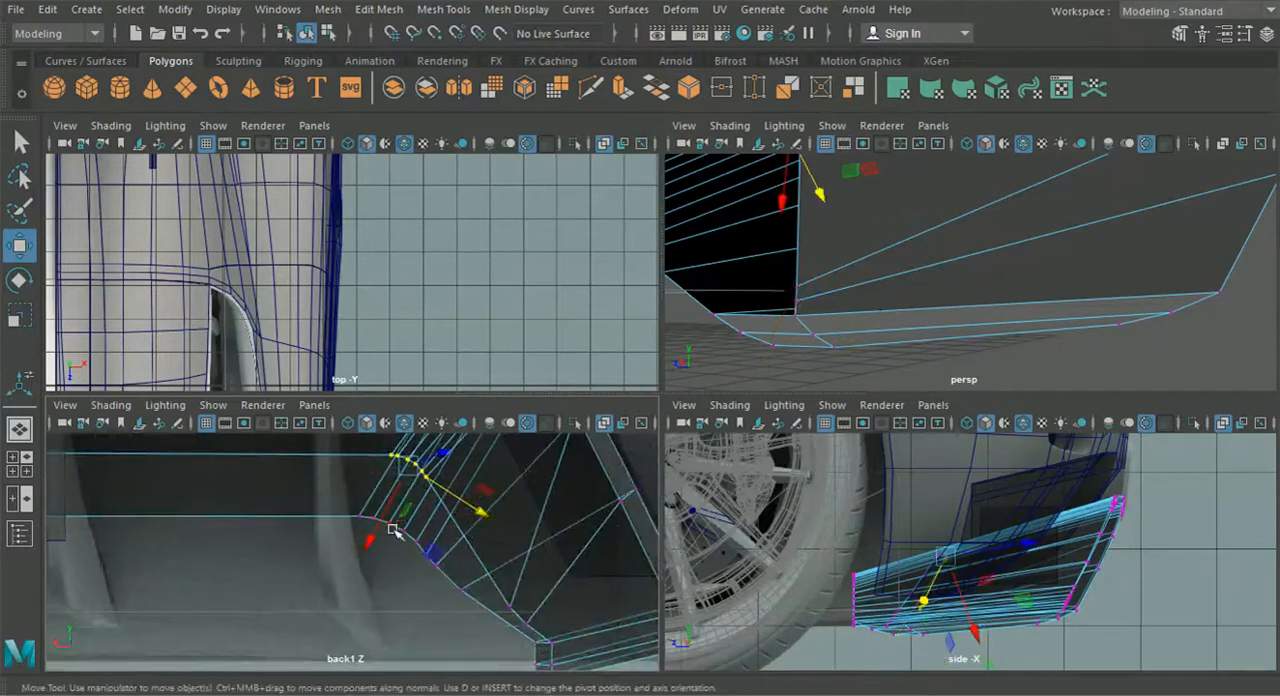
click(1244, 33)
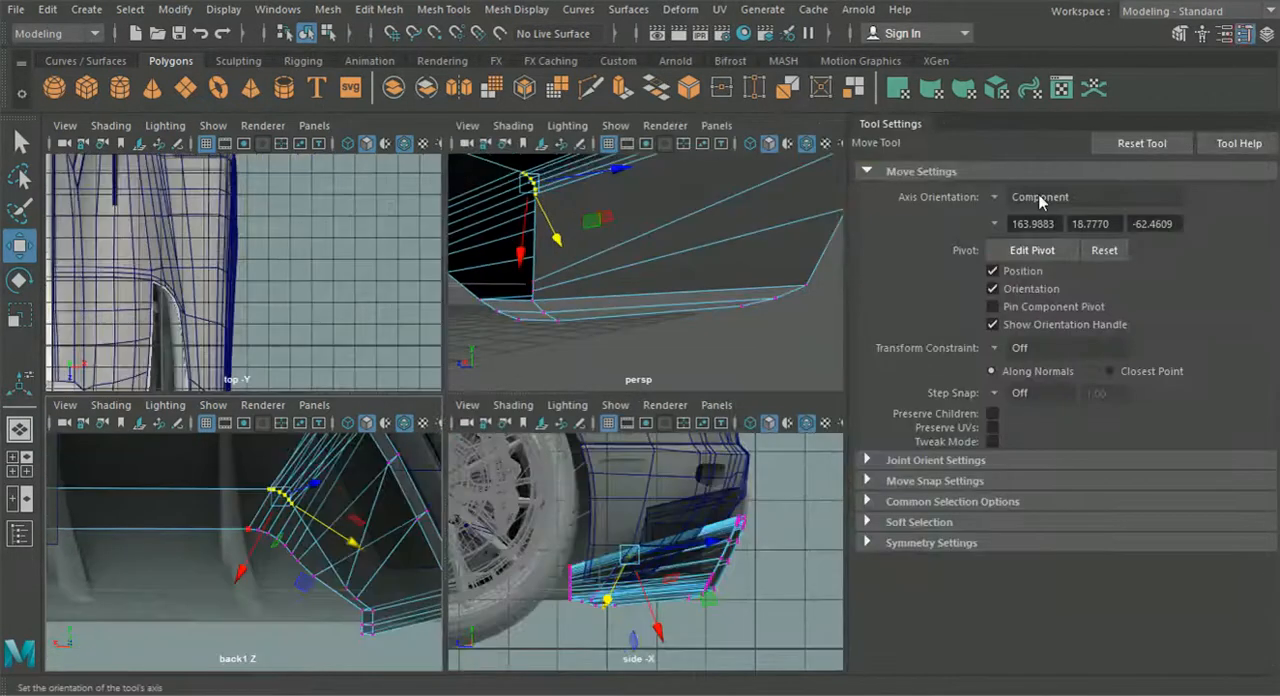
click(1003, 200)
click(1022, 231)
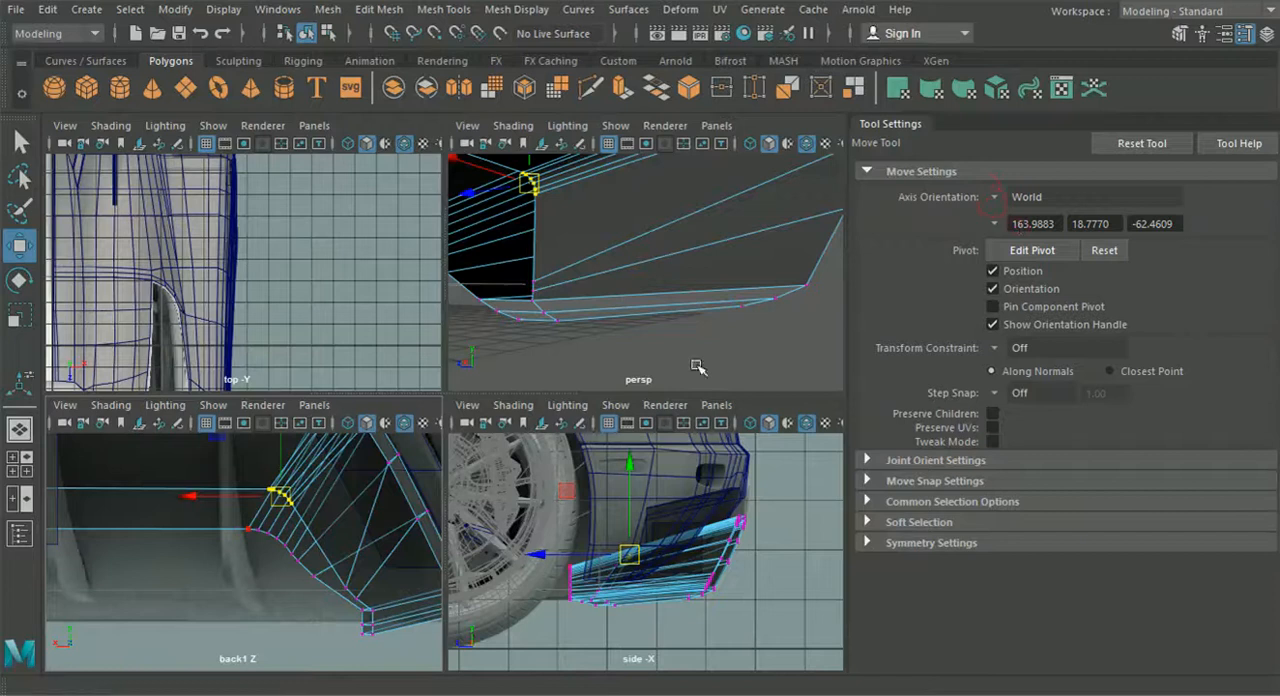
drag(280, 496, 330, 572)
click(1245, 36)
- Place the two single inner-wall vertices close to the top edge of the centre-side leg's end in the back view
alt+middle_drag(548, 540, 330, 502)
scroll(540, 534, up, 5)
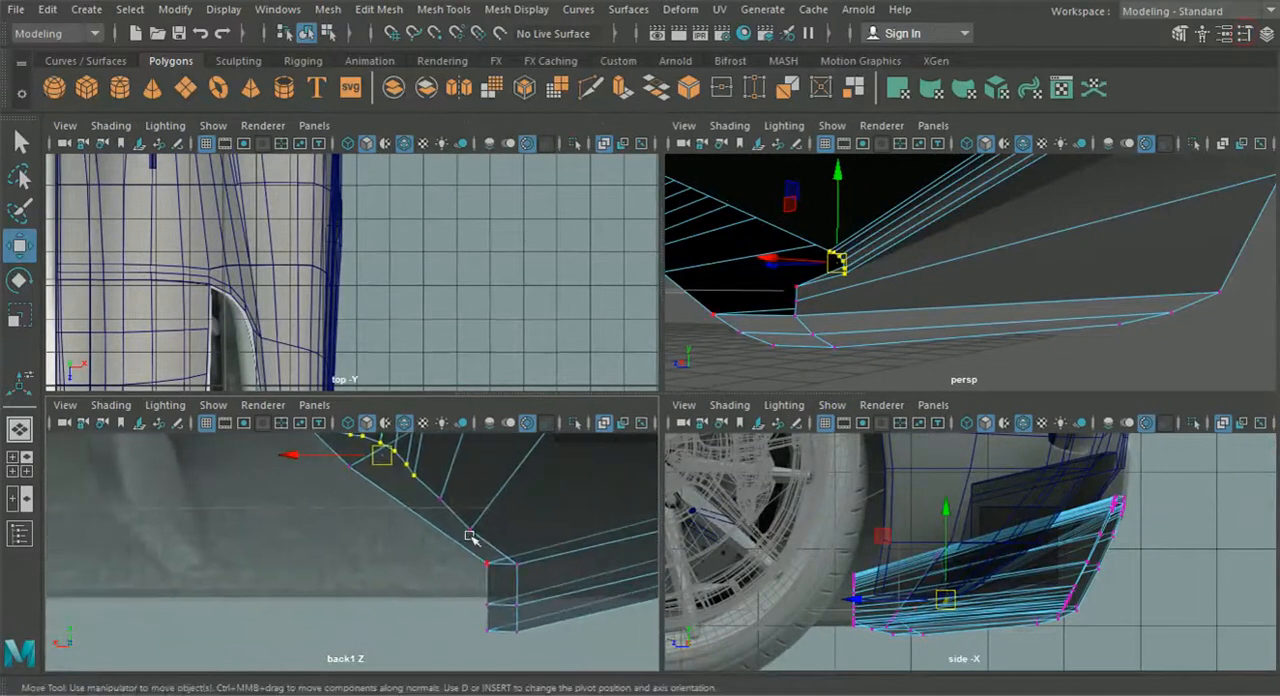
click(472, 533)
drag(472, 533, 497, 551)
click(449, 506)
drag(449, 506, 485, 538)
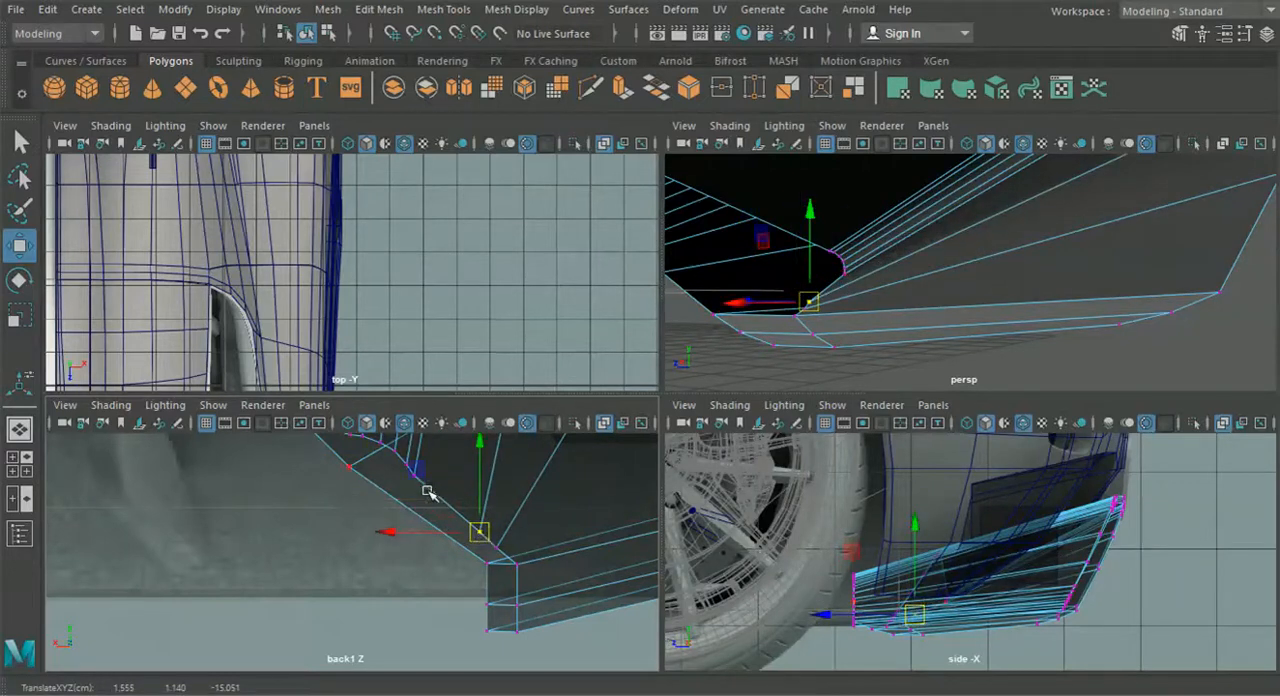
- Move the centre-side rounded-corner vertices further down and inward so they sit right beside the leg end
alt+middle_drag(430, 493, 475, 540)
drag(385, 462, 383, 460)
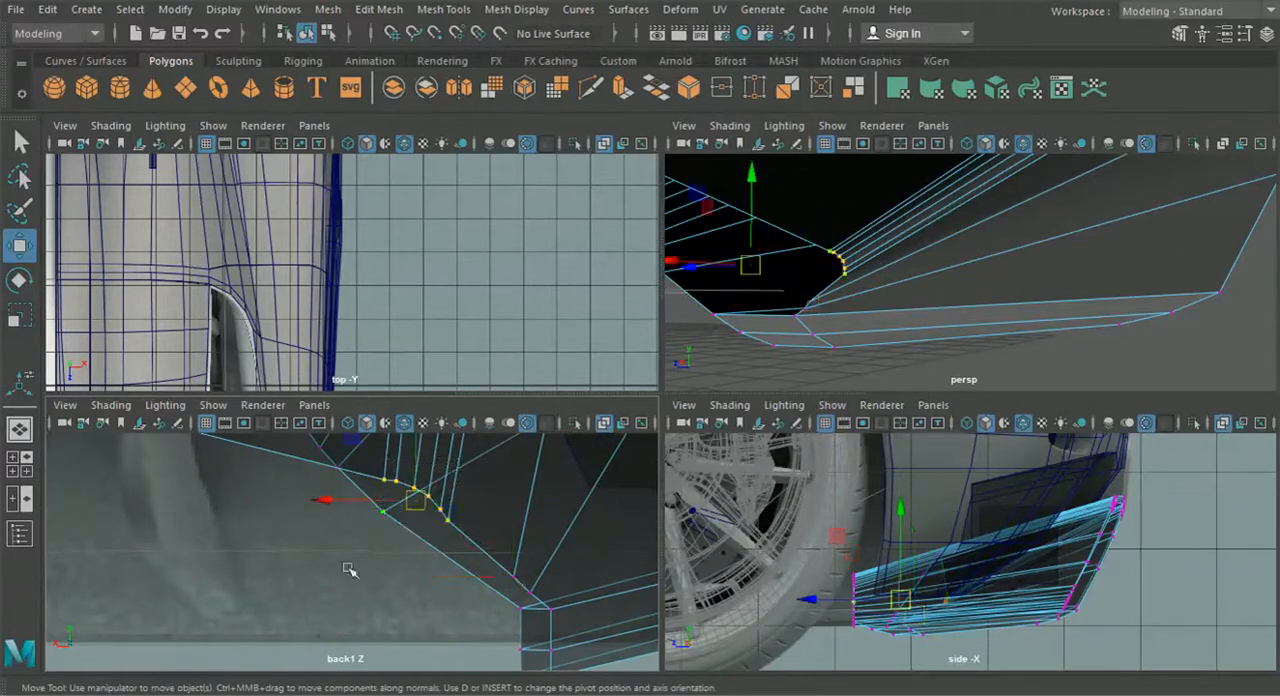
drag(415, 502, 467, 554)
scroll(445, 558, down, 5)
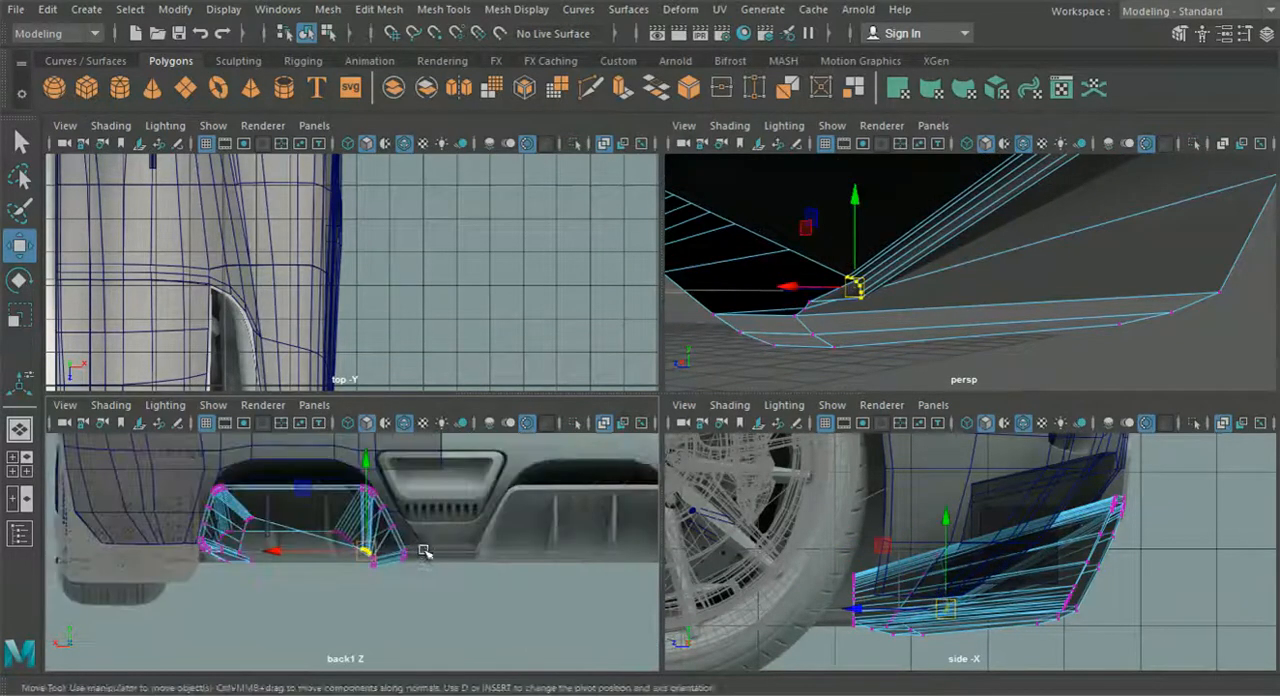
- Shift the inner vertices of the wheel-side leg outward toward the wheel in the back view
scroll(443, 560, up, 10)
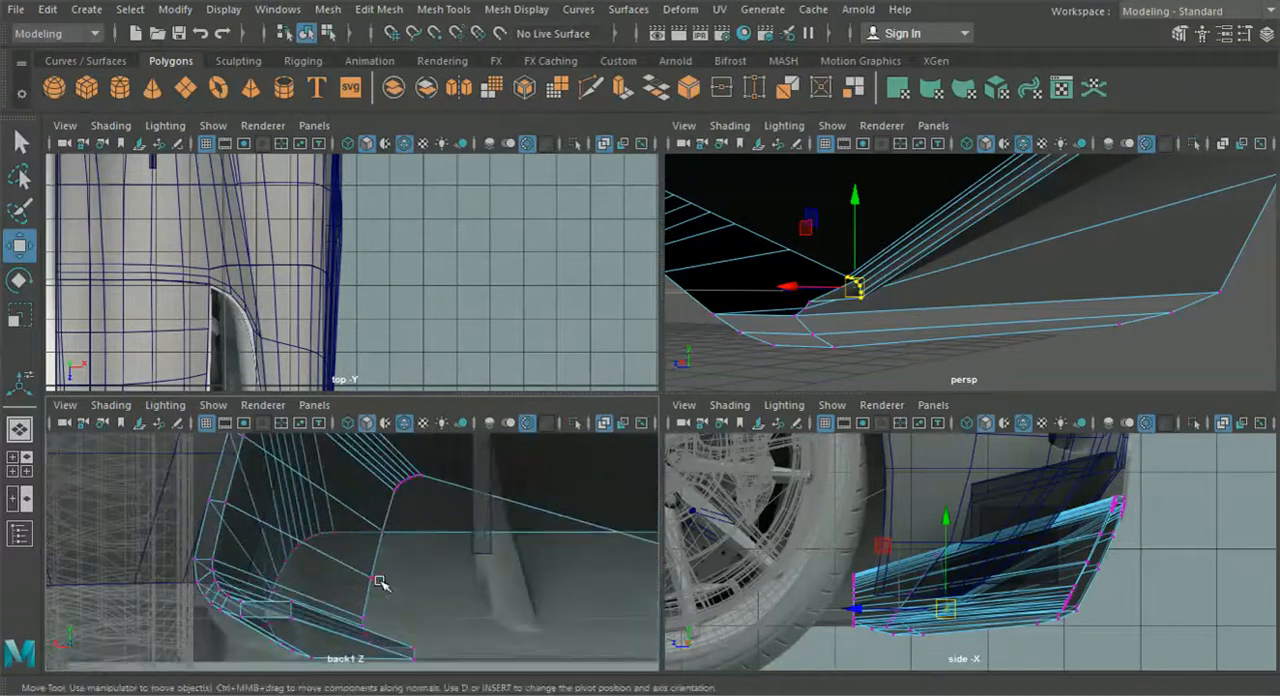
alt+middle_drag(404, 606, 409, 547)
drag(475, 649, 411, 607)
drag(362, 503, 362, 503)
drag(400, 565, 273, 566)
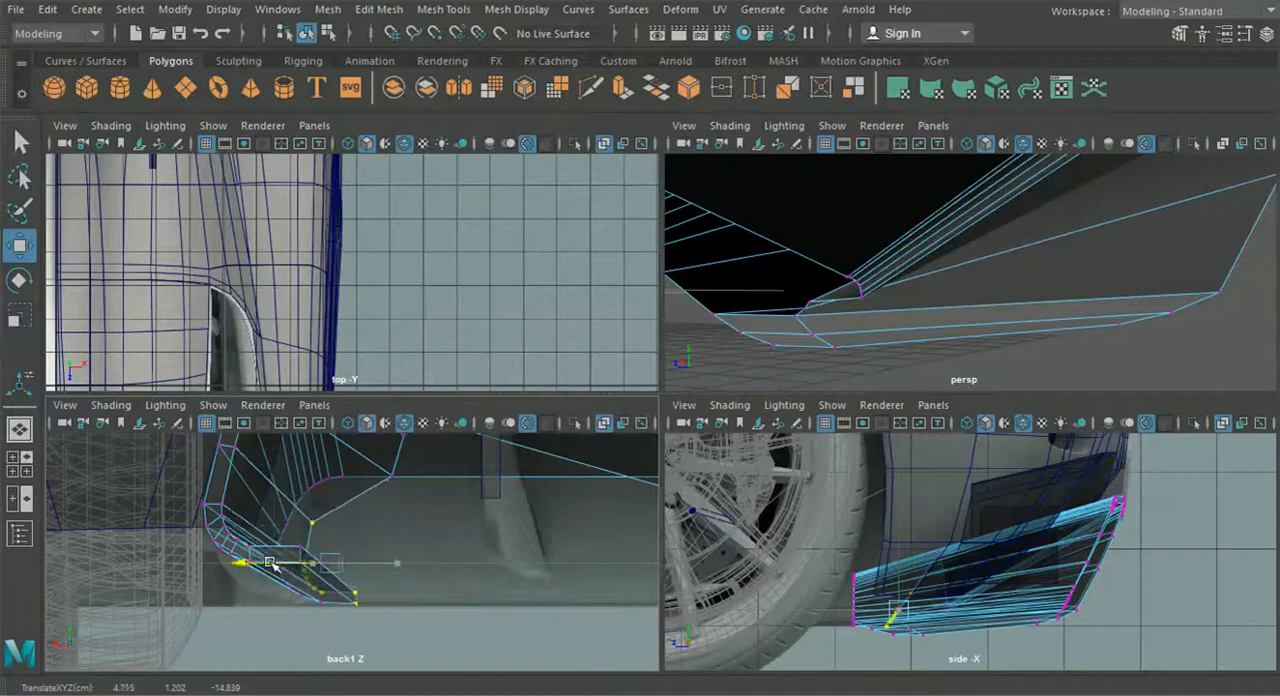
- Move the single inner-wall vertex above the wheel-side leg outward to line up with the back reference image
click(391, 476)
scroll(422, 510, down, 6)
alt+middle_drag(441, 539, 440, 549)
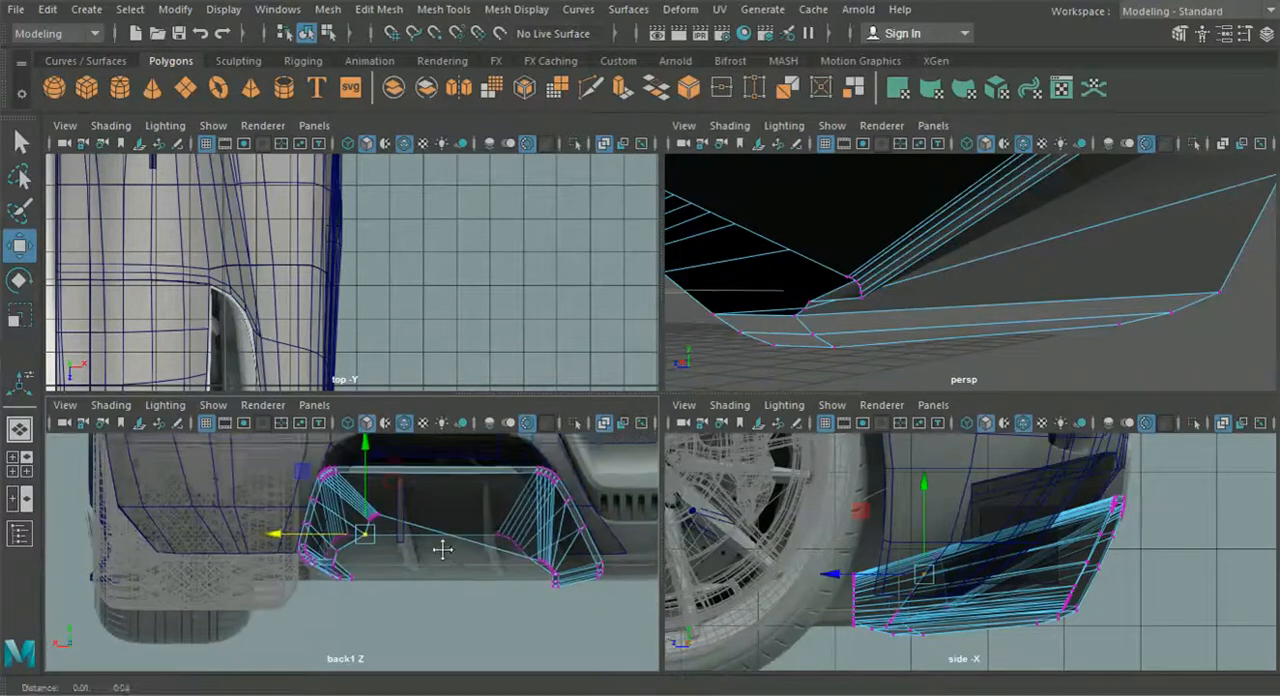
scroll(403, 566, up, 5)
drag(296, 515, 258, 517)
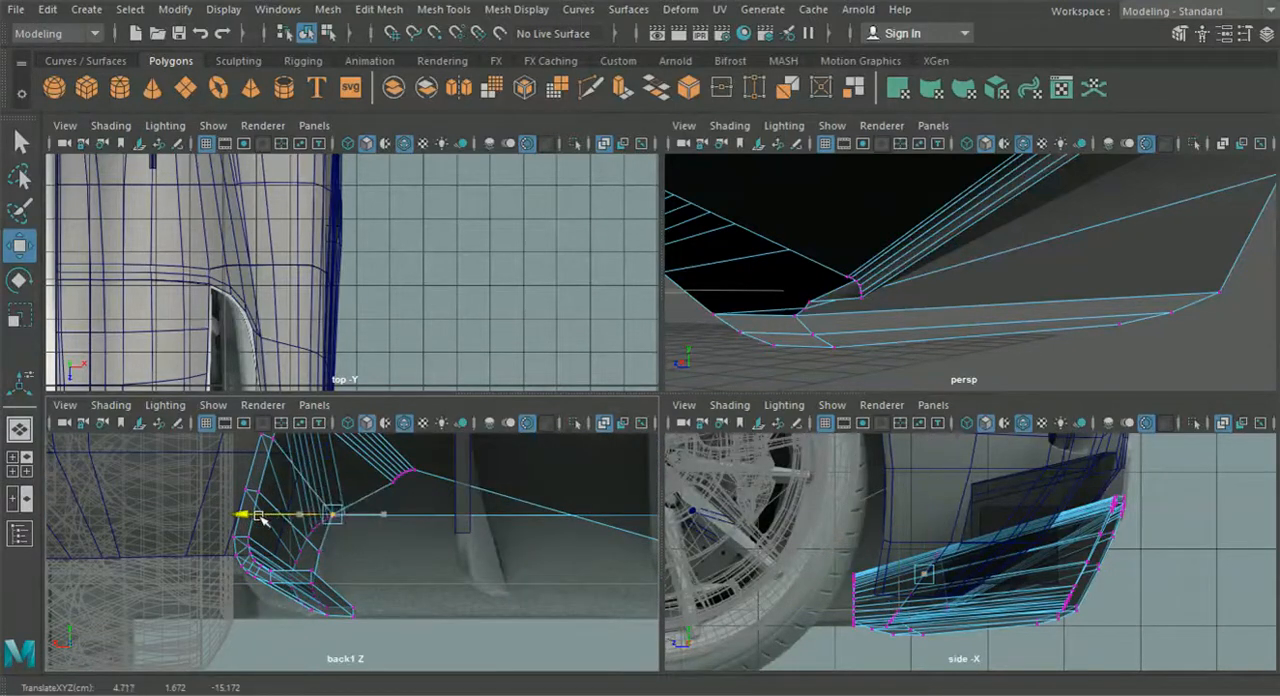
- Select the inner wall's wheel-side rounded-corner vertices and scale them flat vertically into a horizontal row
drag(442, 521, 367, 459)
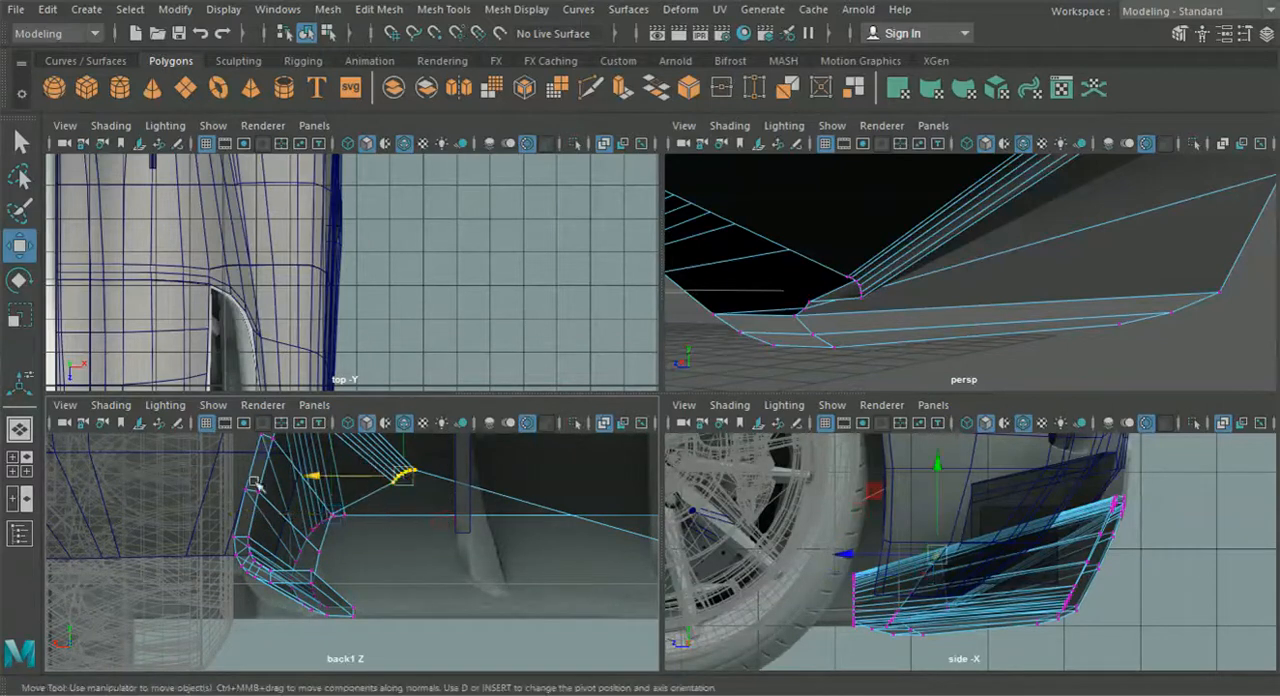
click(21, 318)
alt+middle_drag(283, 448, 285, 500)
drag(410, 455, 421, 511)
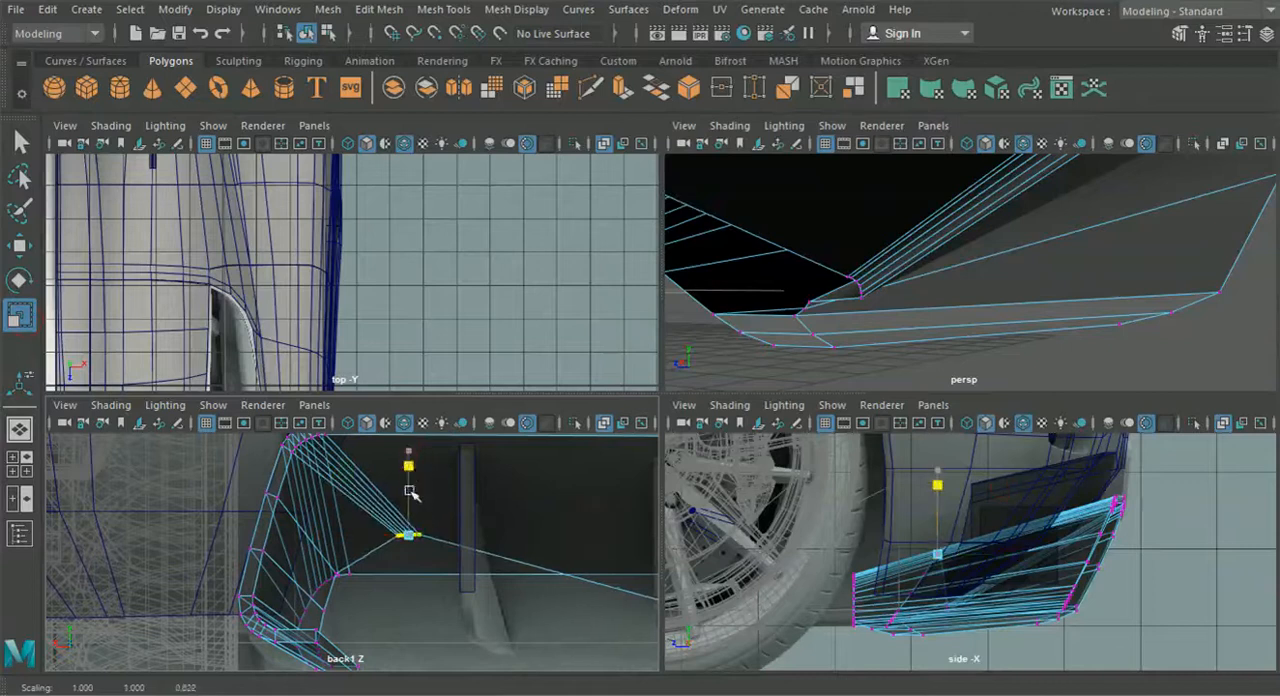
- Scale the centre-side rounded-corner vertices flat vertically and lower the row to the level of the leg end
alt+middle_drag(632, 555, 396, 500)
scroll(426, 534, up, 5)
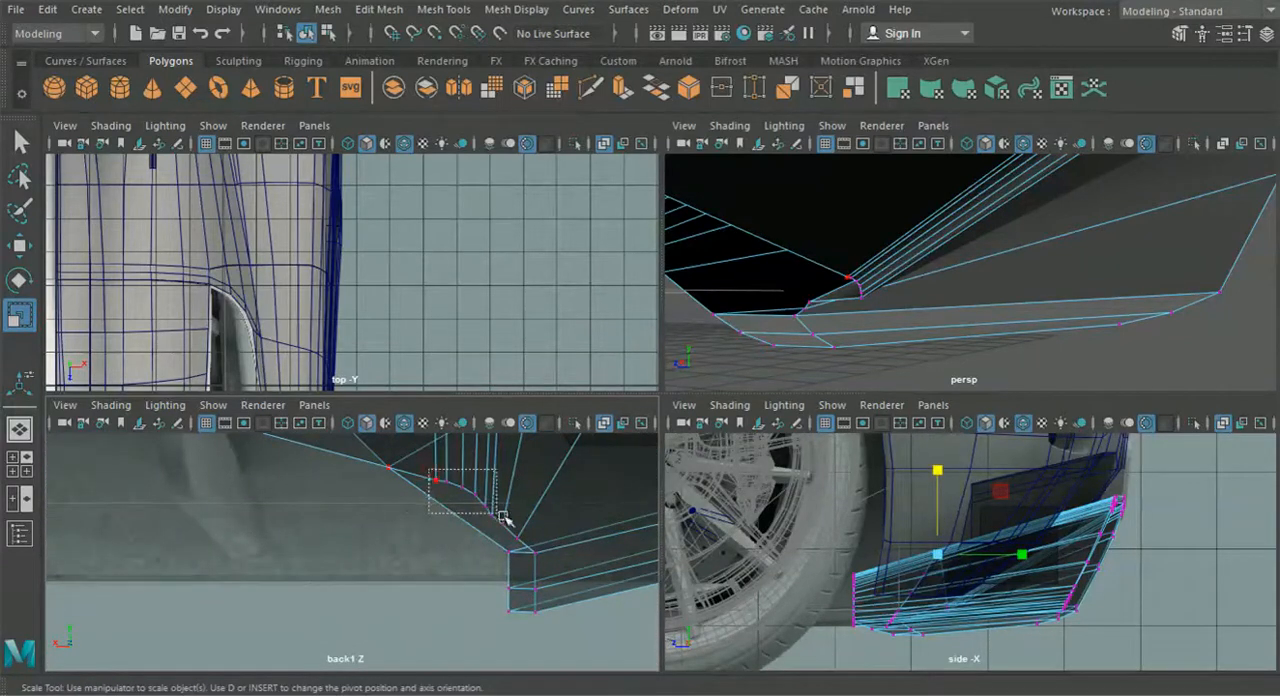
drag(464, 456, 467, 498)
alt+middle_drag(461, 466, 444, 534)
drag(448, 483, 452, 560)
click(24, 247)
drag(449, 480, 449, 503)
- Lower the flattened wheel-side vertex row to the same height as the centre-side row
scroll(446, 502, down, 6)
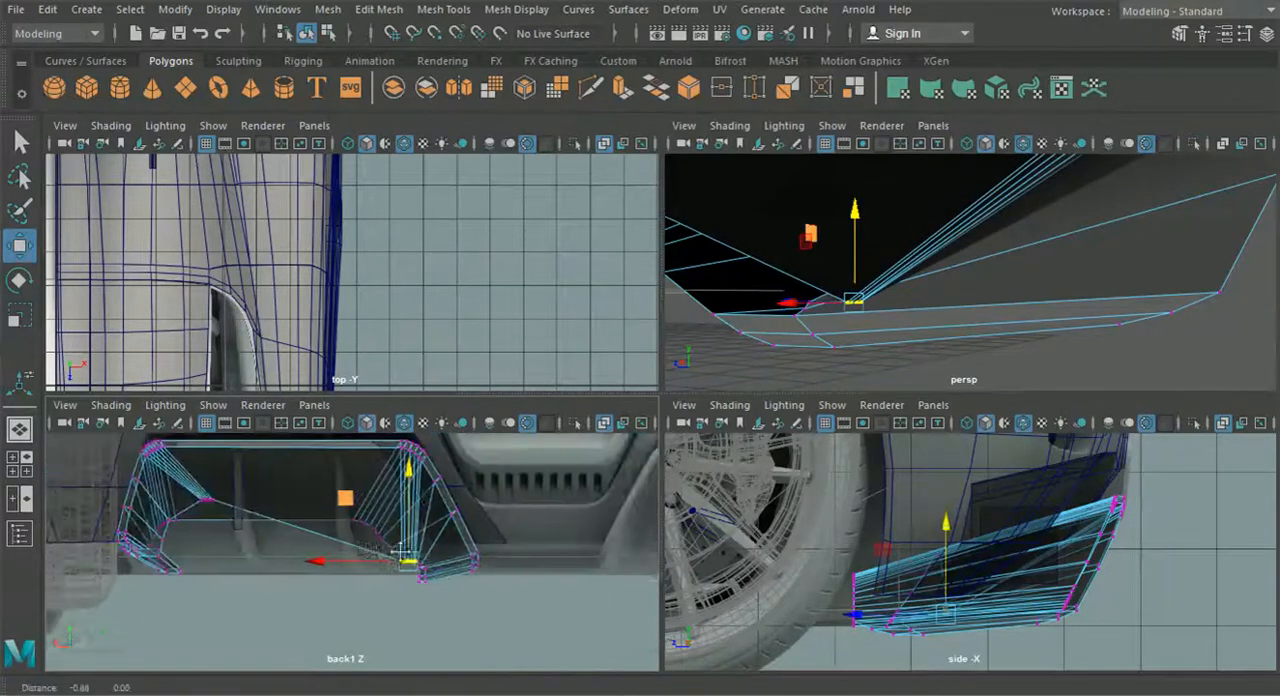
alt+middle_drag(228, 503, 391, 517)
scroll(413, 515, up, 2)
alt+middle_drag(385, 470, 356, 498)
drag(354, 478, 366, 568)
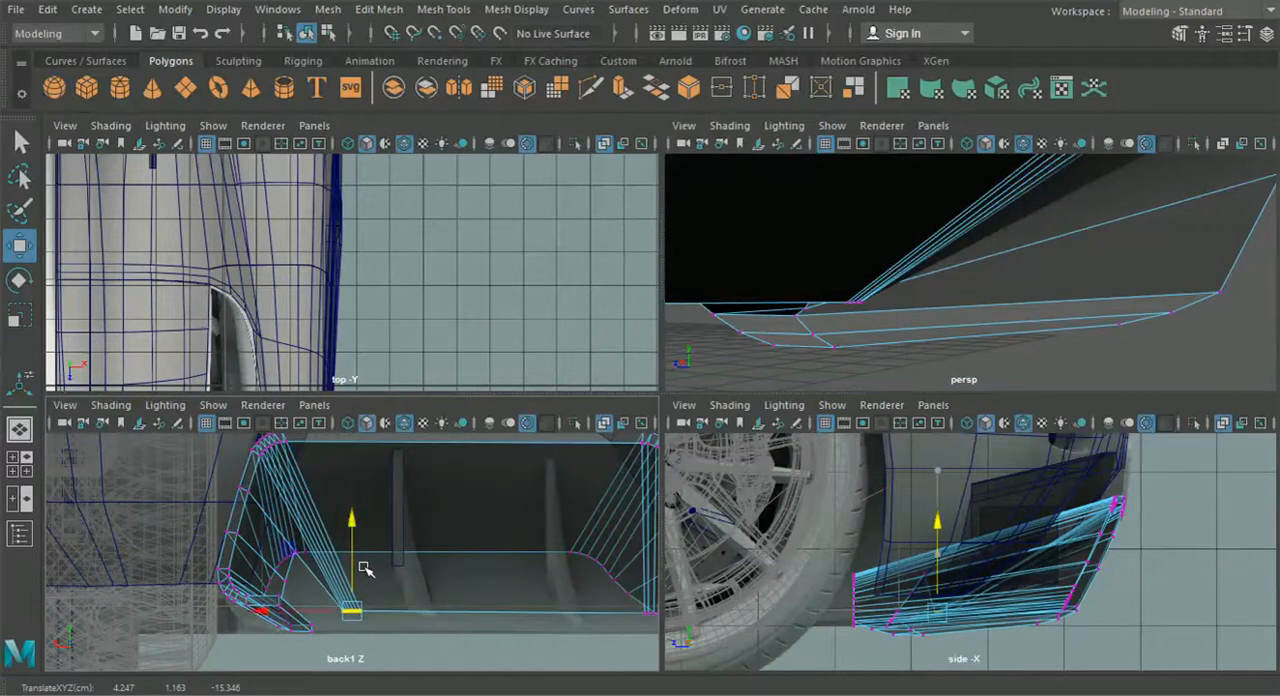
drag(351, 525, 351, 531)
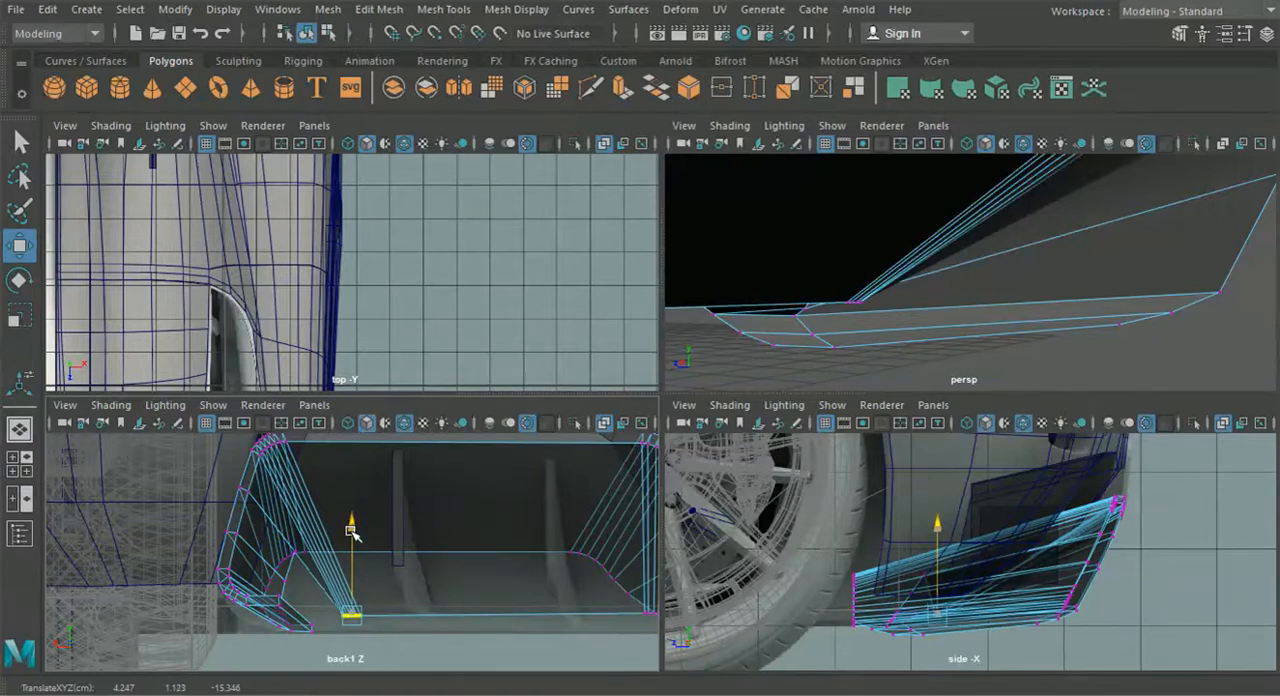
- Move the inner-wall vertex above the wheel-side leg down next to the flattened row, level with the wall's lower edge
alt+middle_drag(360, 531, 445, 524)
alt+right_drag(374, 543, 415, 588)
click(428, 531)
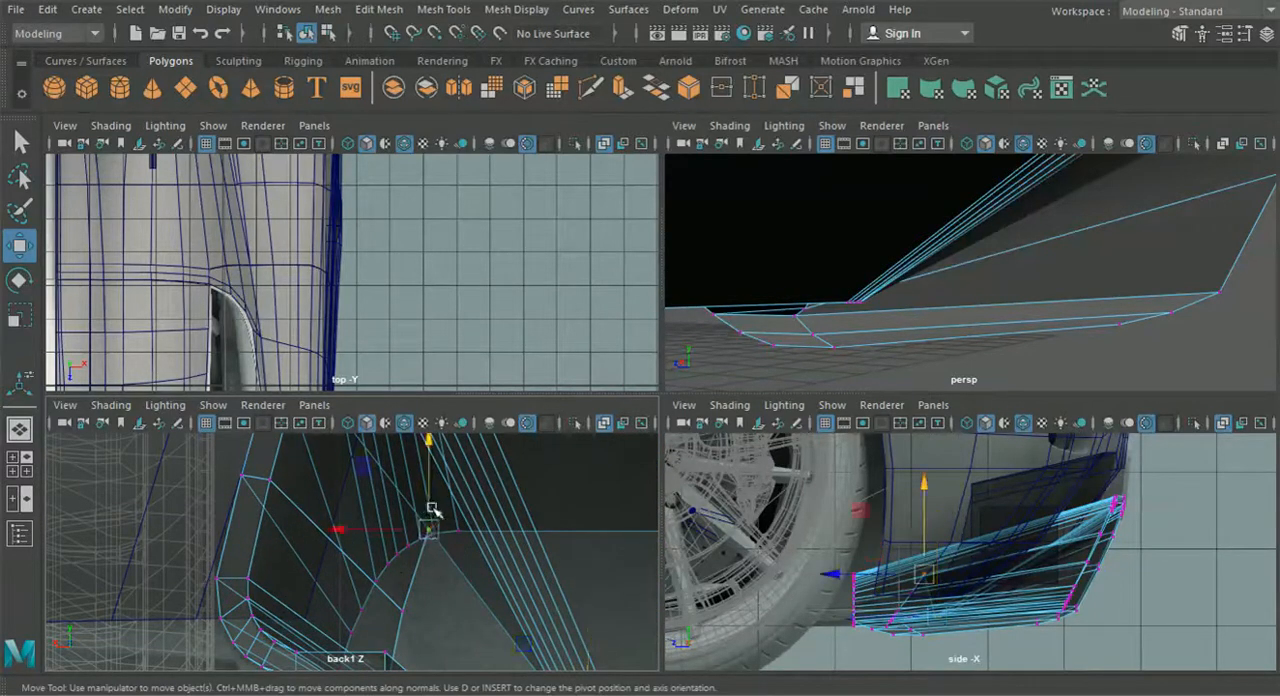
alt+middle_drag(433, 514, 400, 480)
drag(399, 498, 419, 582)
alt+middle_drag(419, 583, 391, 493)
drag(390, 493, 462, 588)
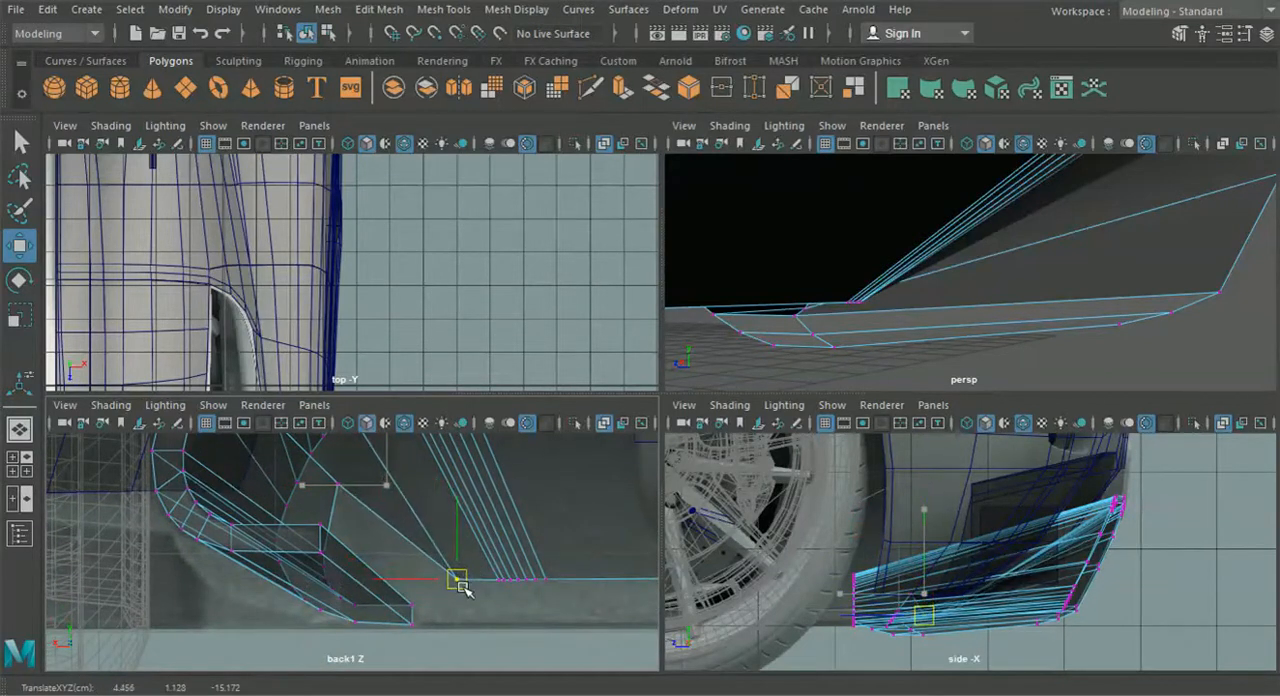
- Bring the two remaining wheel-side inner vertices down along the leg's slanted edge in the back view
click(342, 489)
drag(342, 489, 370, 563)
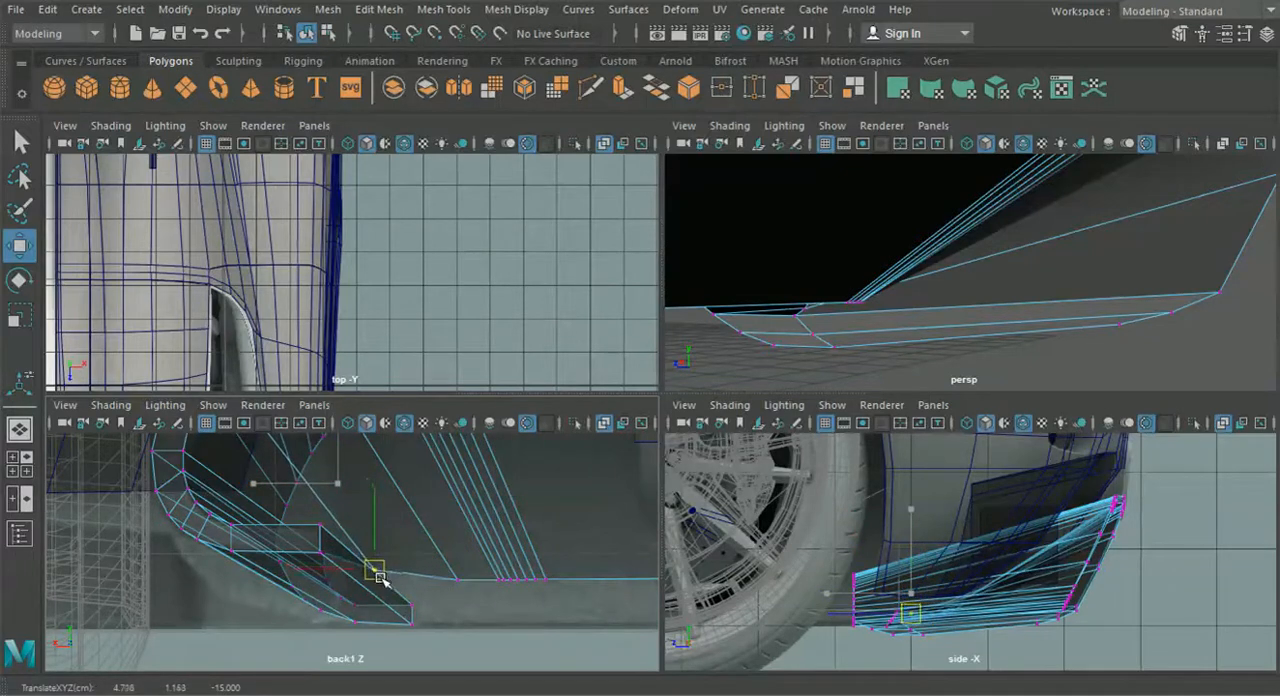
click(321, 550)
drag(321, 550, 352, 568)
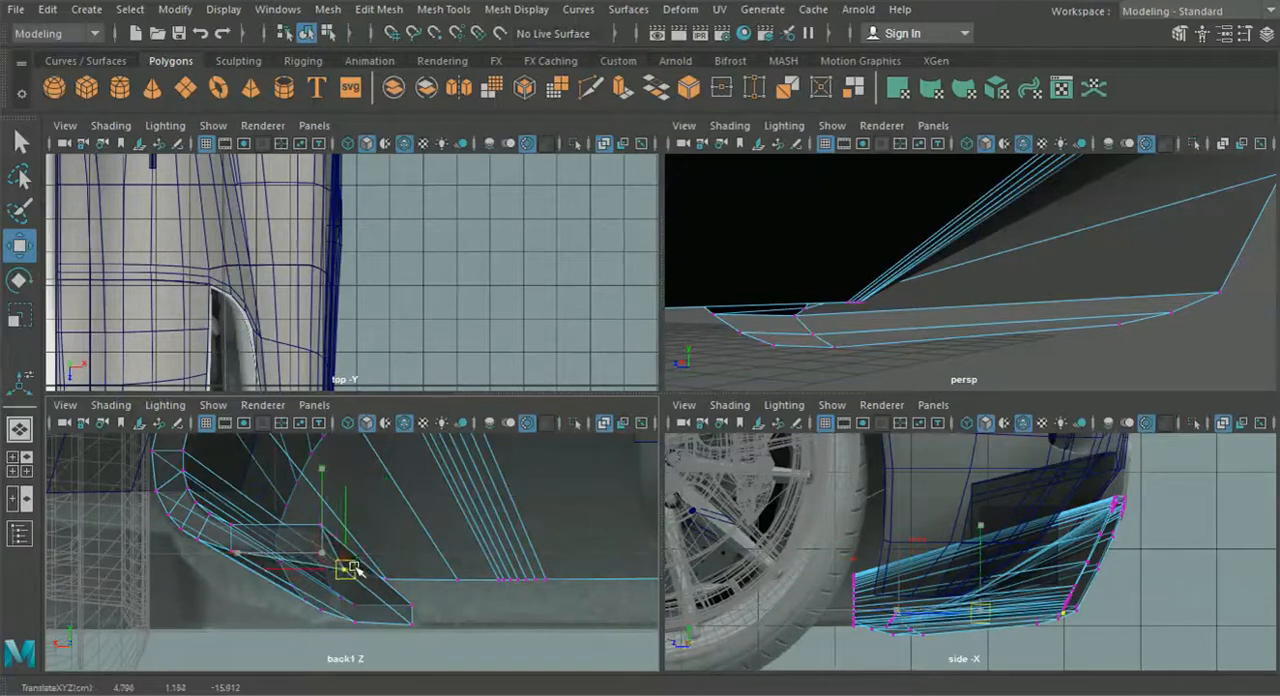
- In the perspective view, select the inner wall's lower vertices on both sides and scale them flat in depth
click(19, 428)
alt+drag(294, 486, 442, 516)
alt+drag(497, 527, 426, 517)
alt+middle_drag(426, 517, 354, 519)
scroll(354, 519, up, 2)
alt+drag(354, 519, 490, 448)
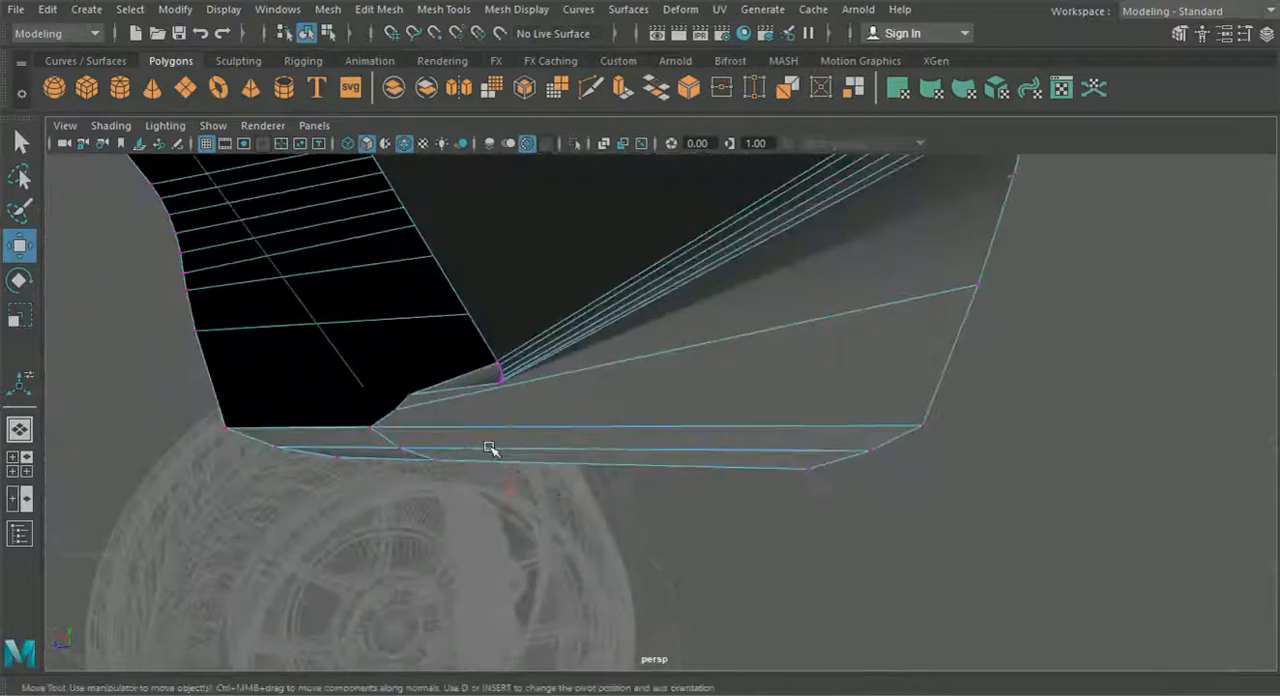
right_drag(434, 438, 356, 130)
alt+drag(441, 453, 517, 447)
alt+drag(514, 331, 400, 516)
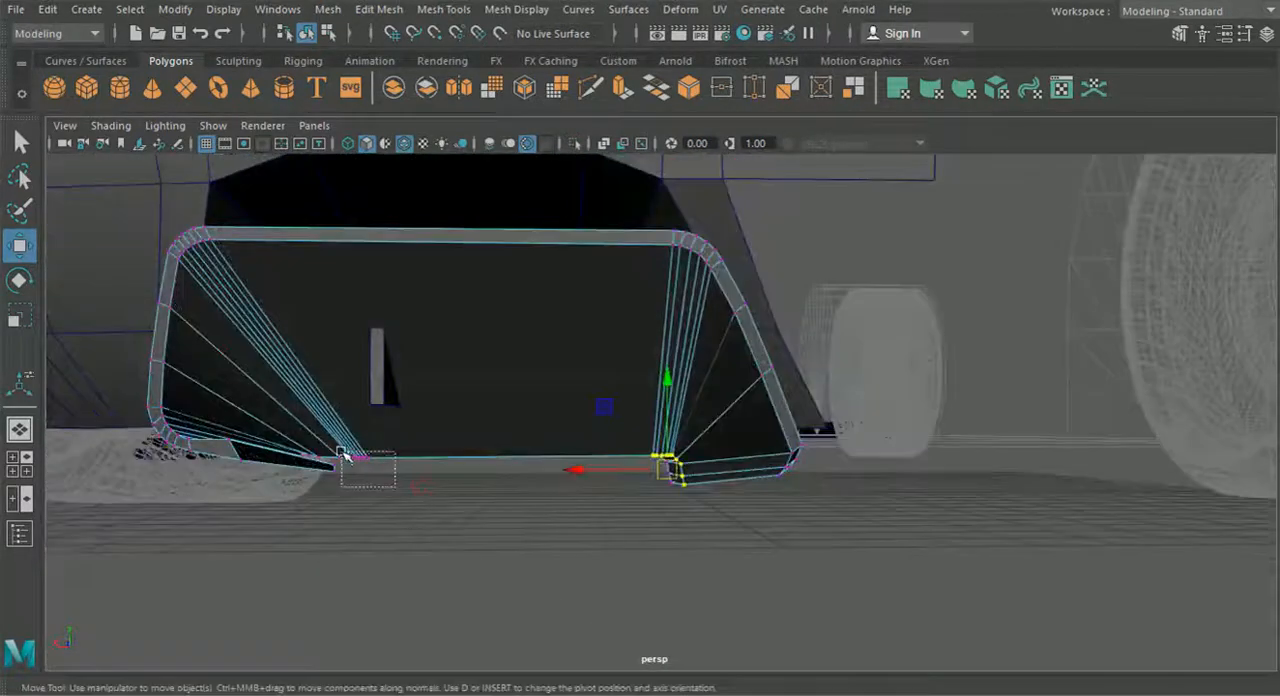
alt+right_drag(387, 466, 473, 572)
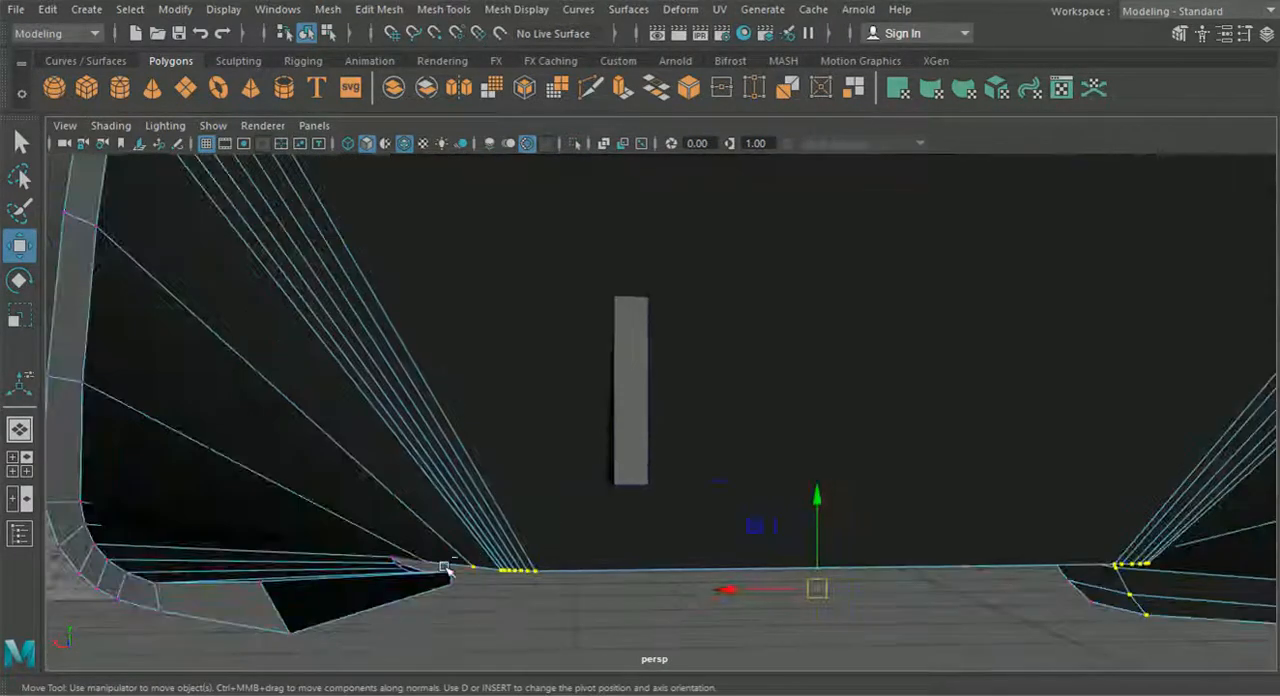
key(r)
alt+drag(640, 505, 607, 454)
drag(615, 410, 691, 418)
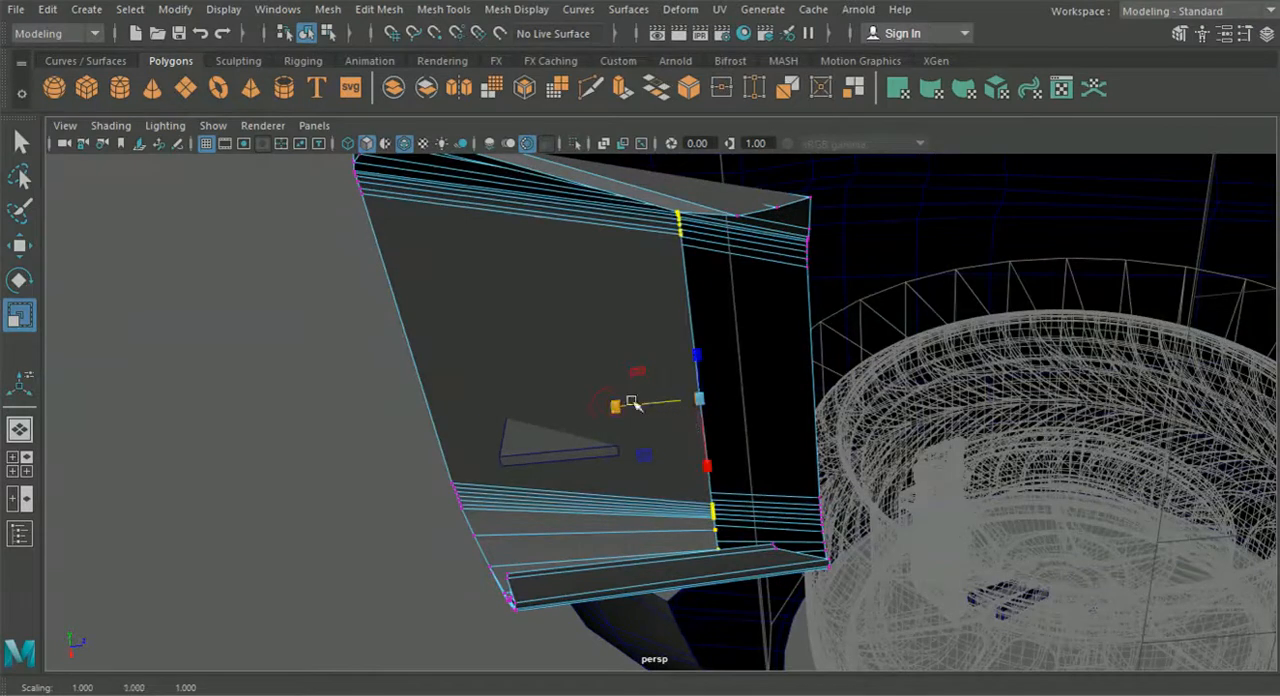
- Move the selected lower inner-wall vertices deeper into the car, close to the legs' front ends, and activate the Scale tool
click(24, 250)
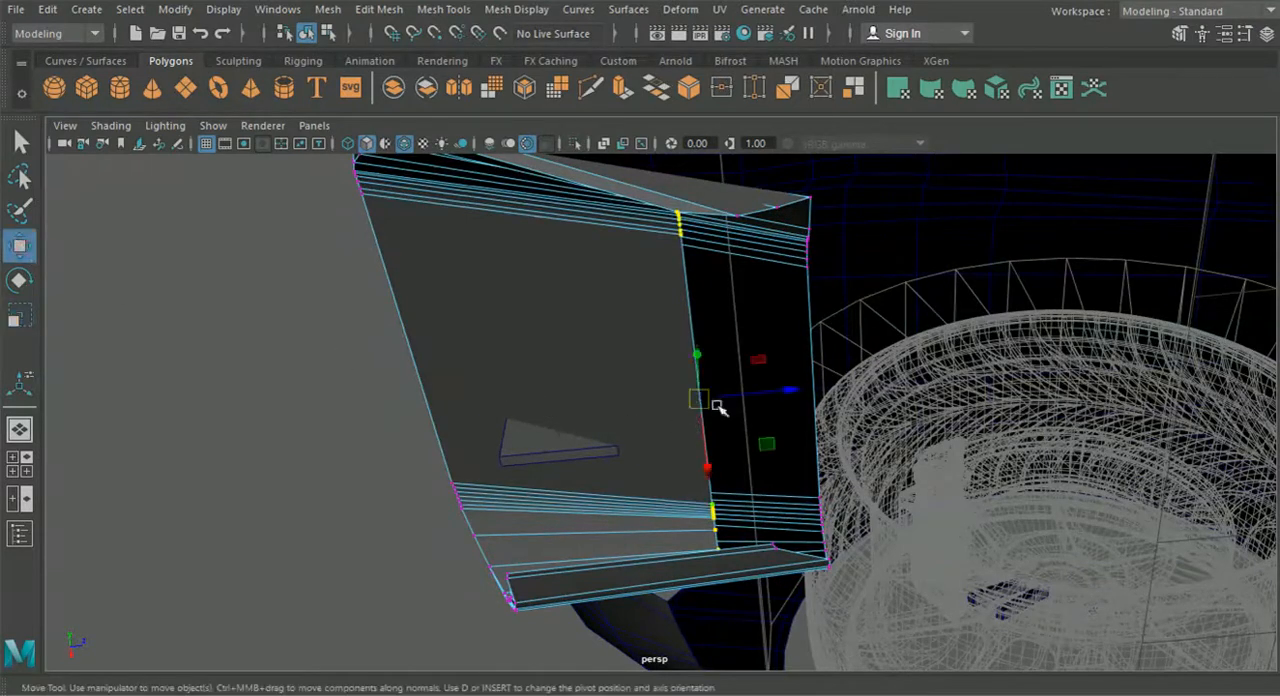
drag(810, 391, 866, 386)
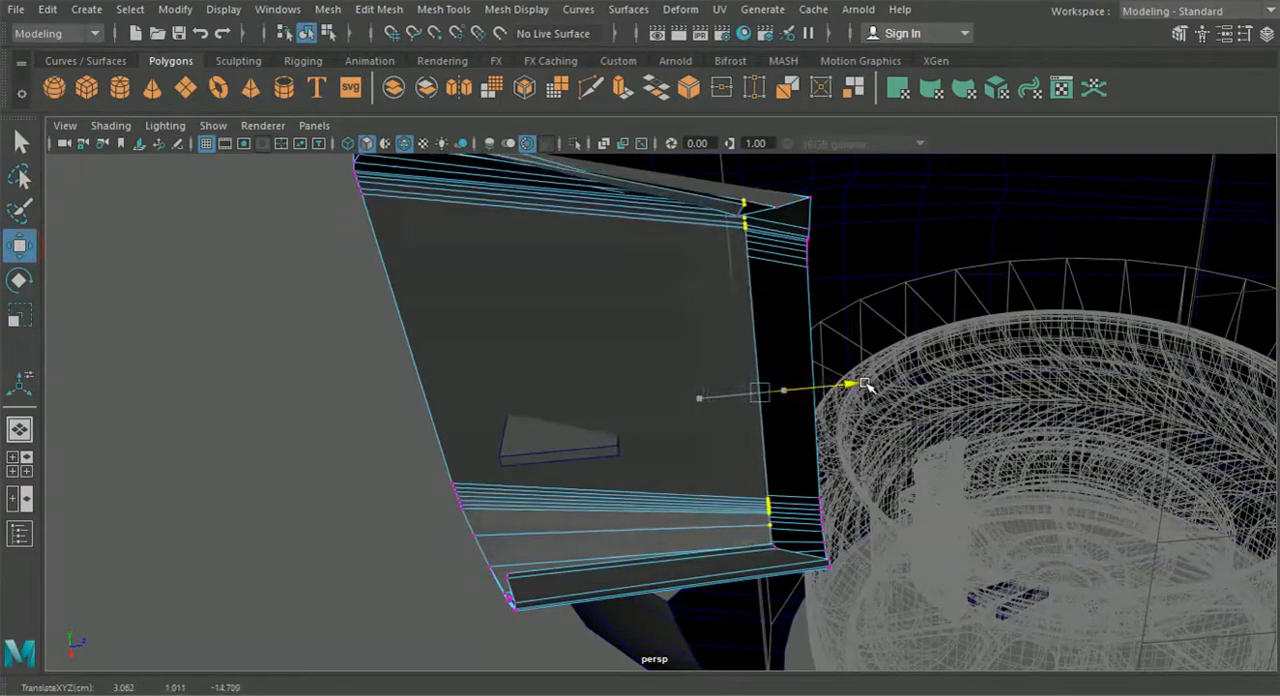
click(22, 318)
alt+drag(655, 395, 887, 394)
- Examine the diffuser frame's shape in object mode and return it to vertex editing
drag(682, 547, 466, 623)
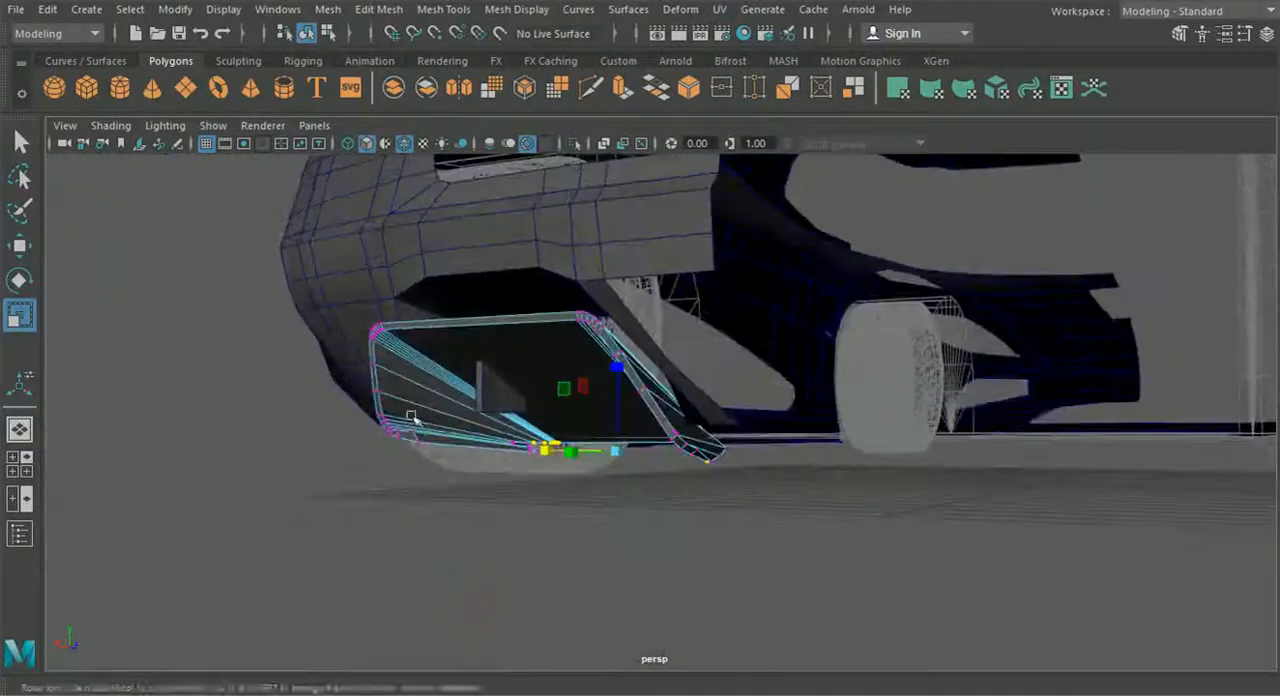
click(306, 33)
alt+drag(217, 286, 447, 479)
scroll(447, 479, up, 10)
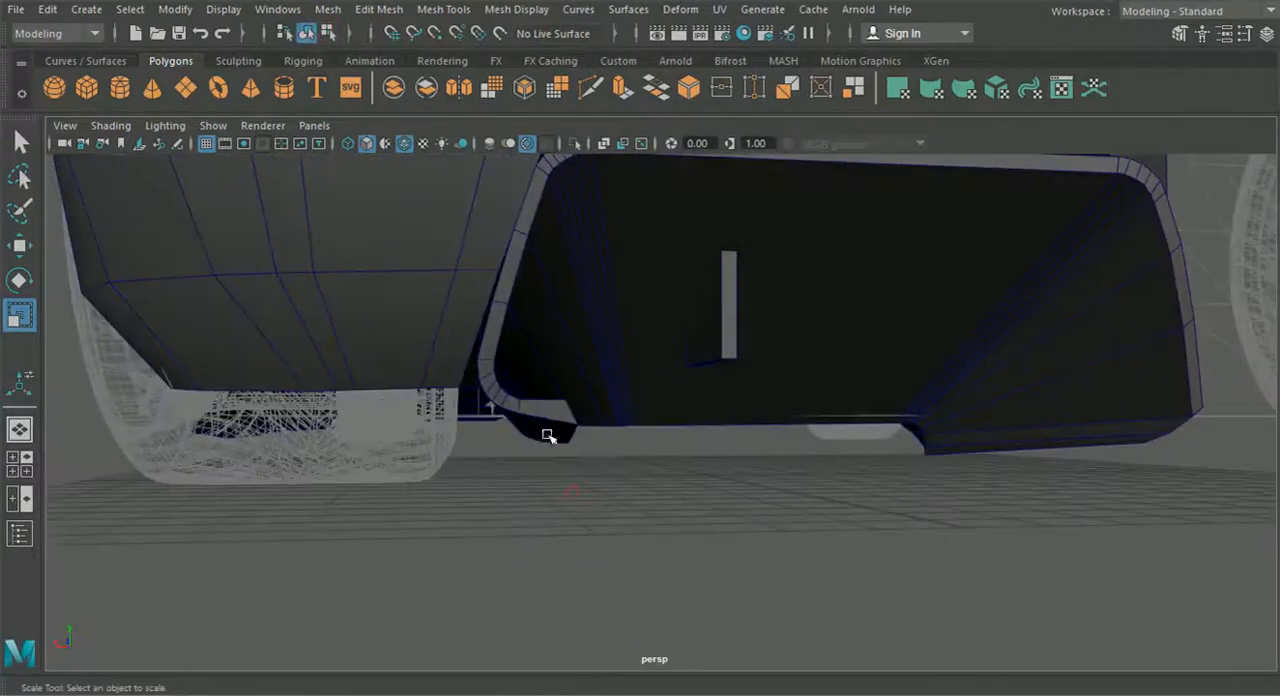
click(543, 416)
right_drag(543, 416, 478, 142)
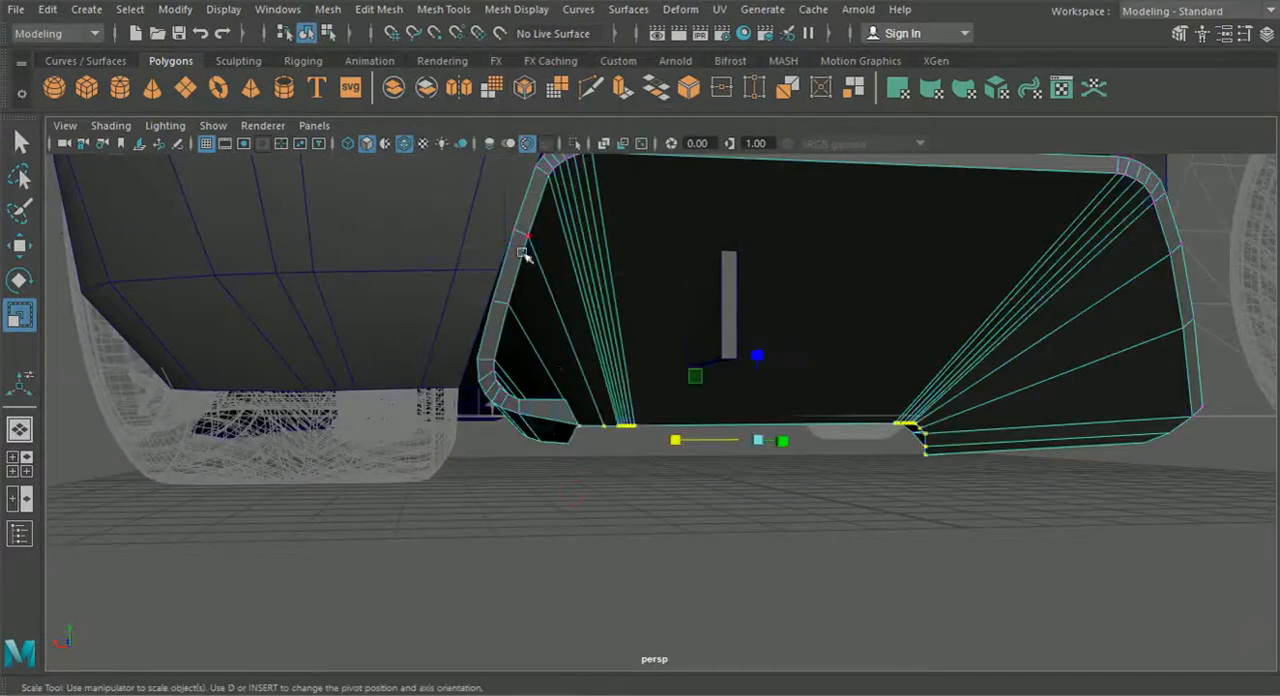
- Select the lowest tip vertex of the frame's wheel-side leg and move it toward the wheel and slightly down
scroll(538, 400, up, 4)
alt+drag(538, 404, 551, 429)
alt+drag(527, 494, 568, 535)
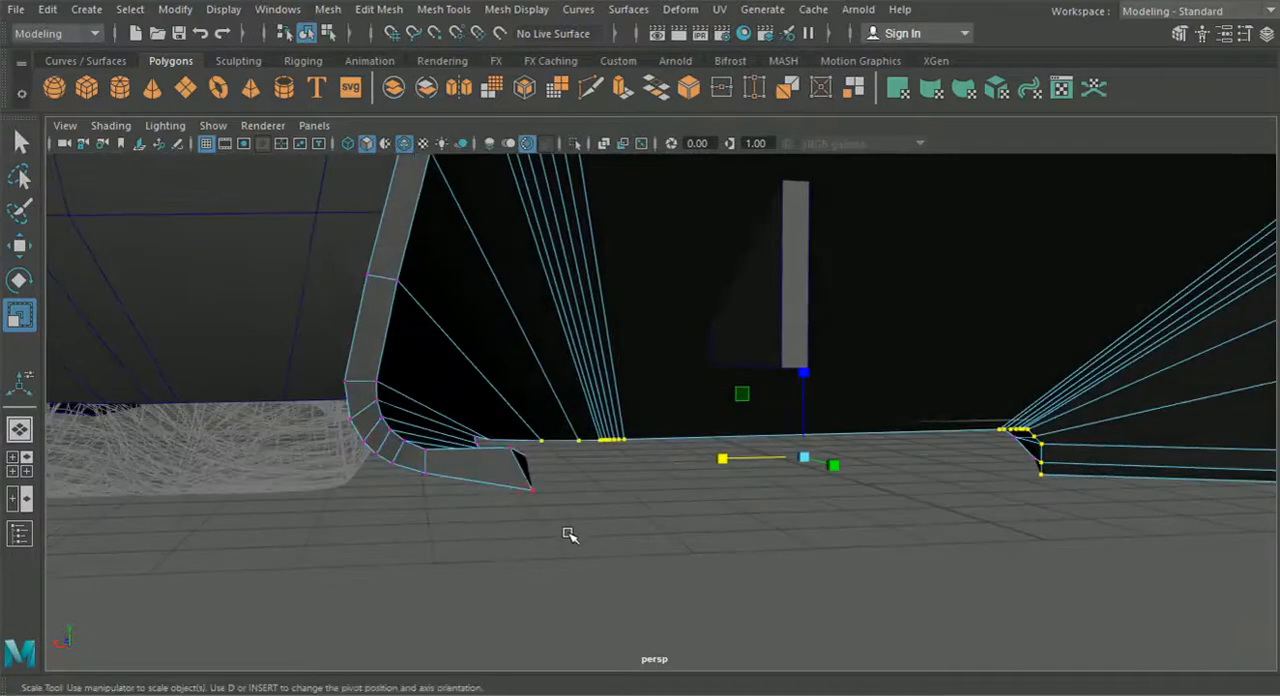
alt+drag(522, 494, 516, 543)
key(w)
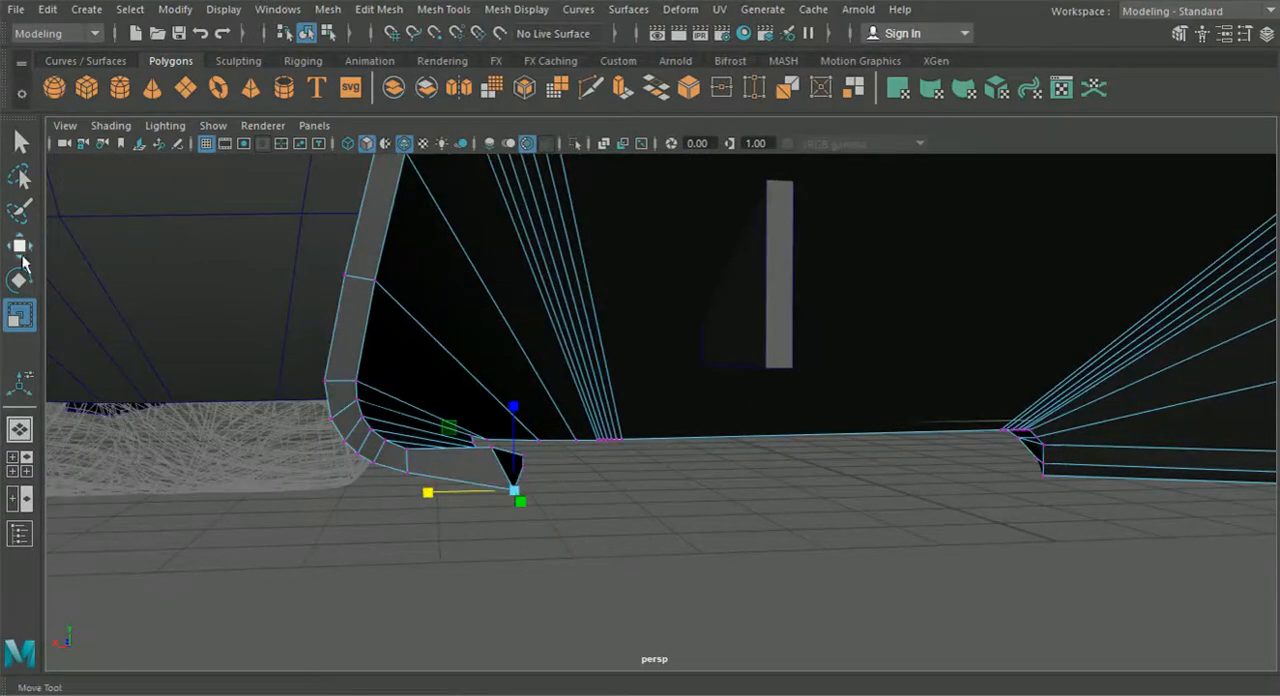
drag(447, 491, 431, 492)
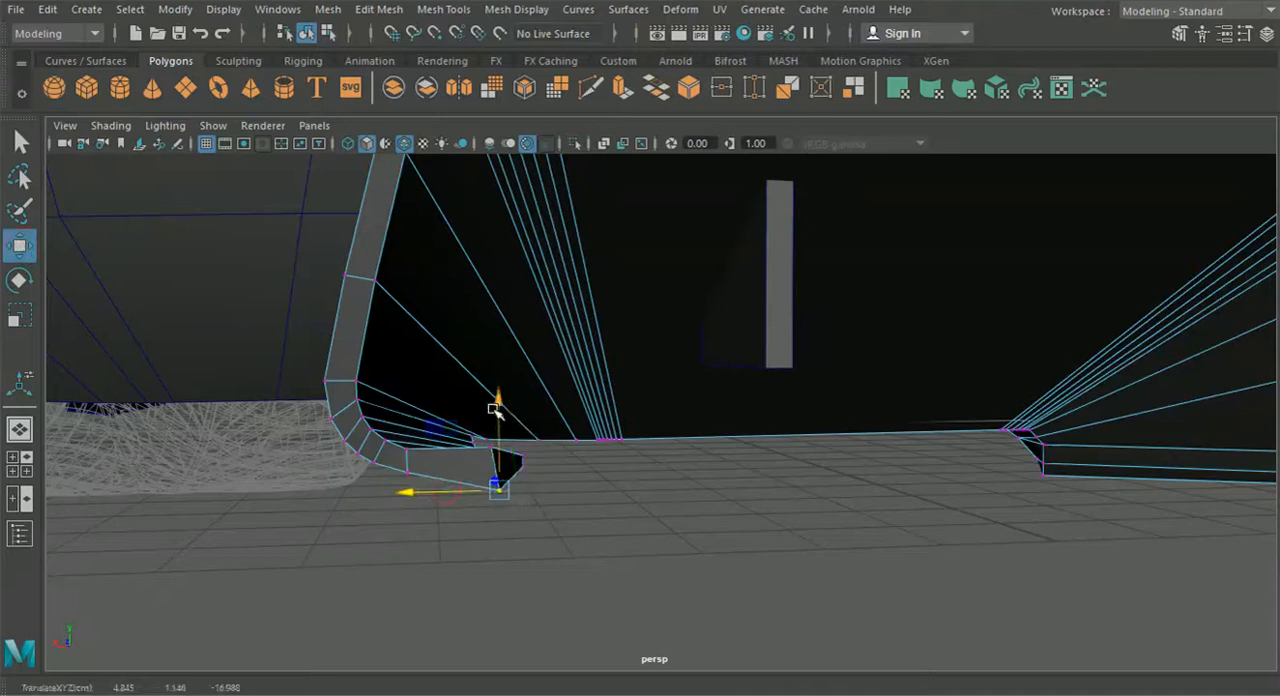
alt+drag(497, 392, 500, 430)
scroll(526, 508, down, 6)
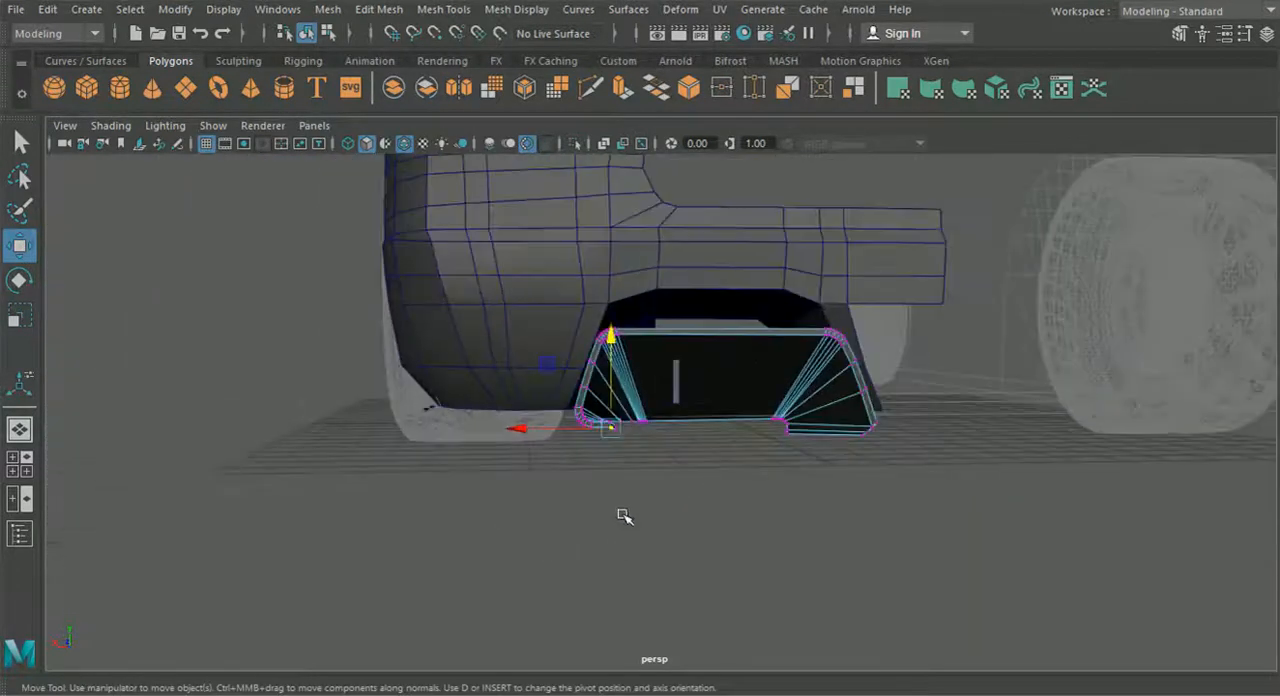
- Return to object mode, select the vertical fin and move it rearward and down inside the diffuser frame in the side view
click(306, 33)
click(676, 384)
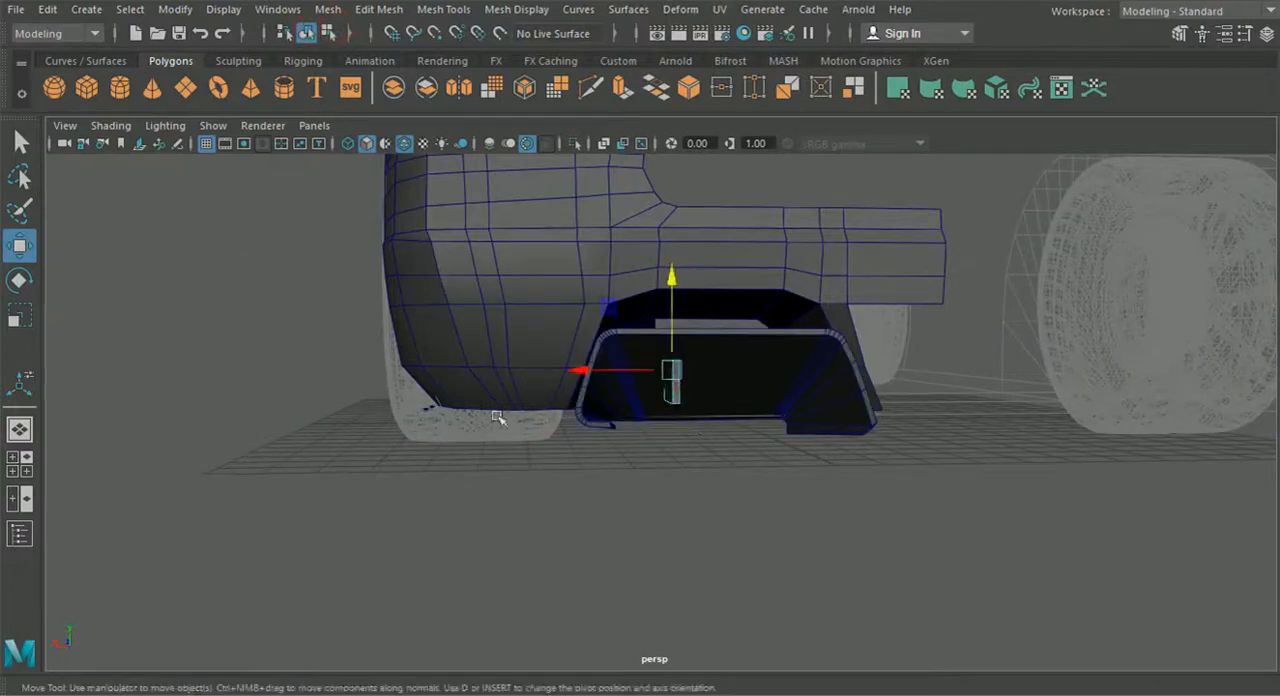
click(20, 464)
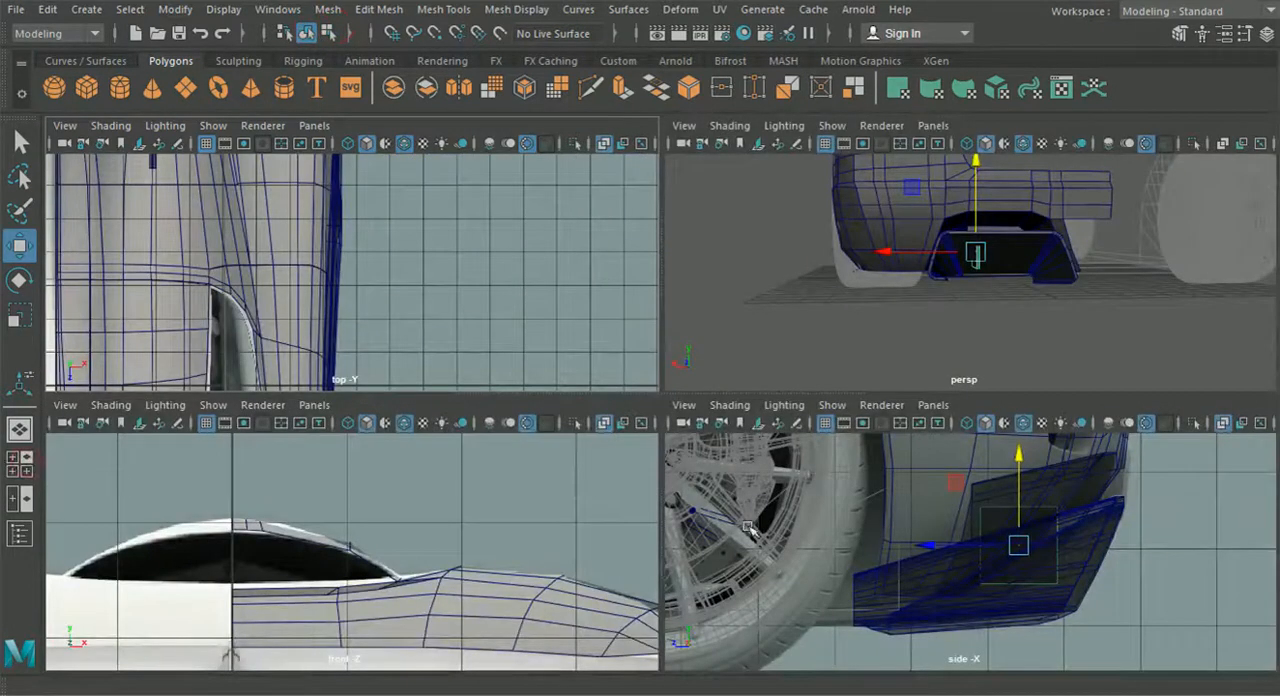
key(space)
scroll(806, 446, up, 4)
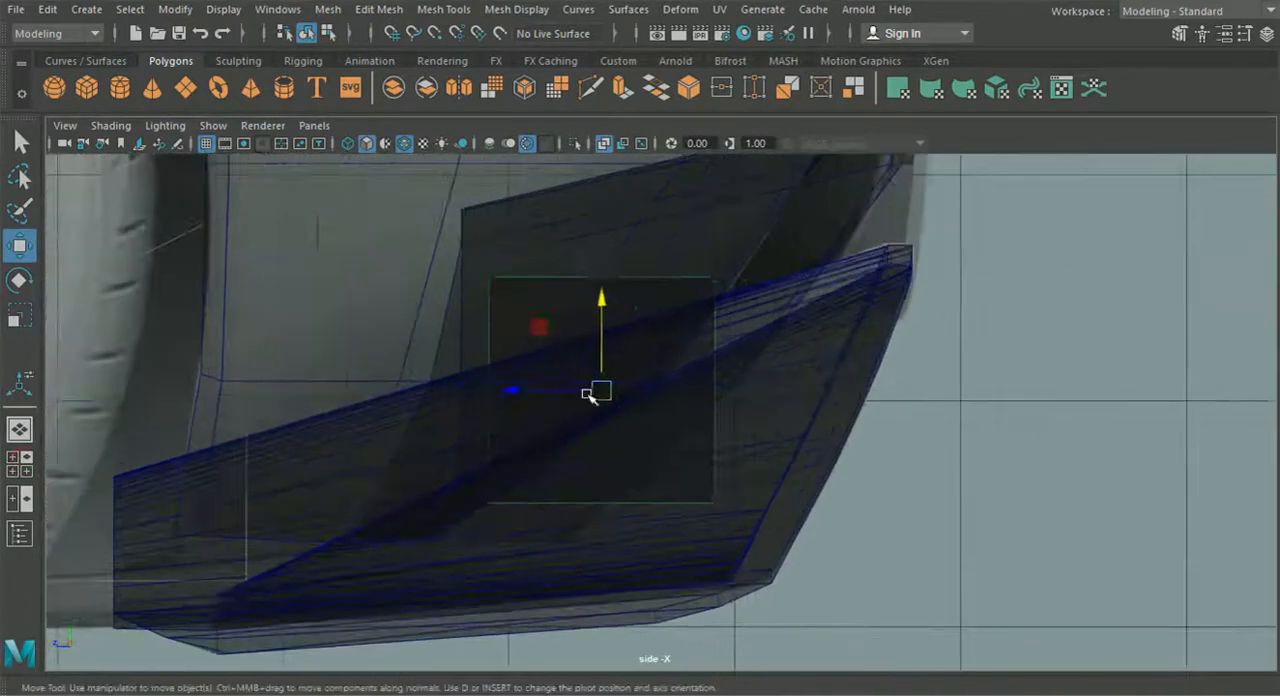
drag(590, 396, 653, 434)
click(20, 464)
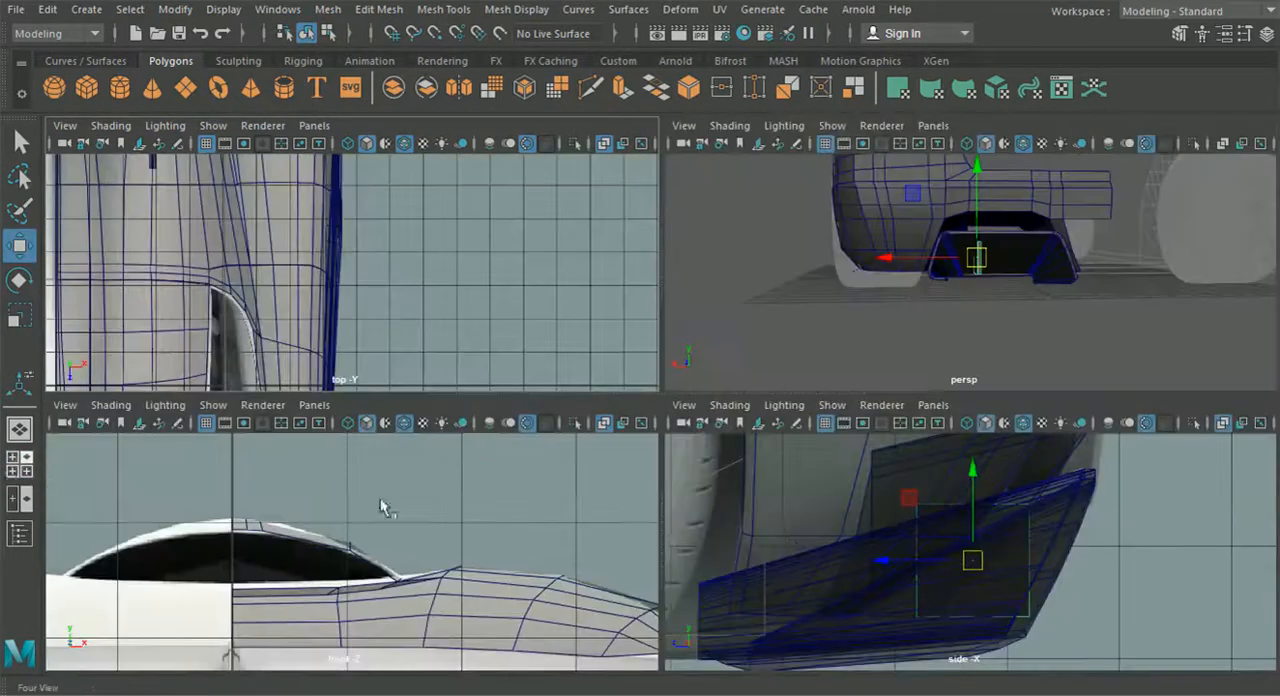
- Replace the front view with the orthographic back view of the diffuser
click(314, 405)
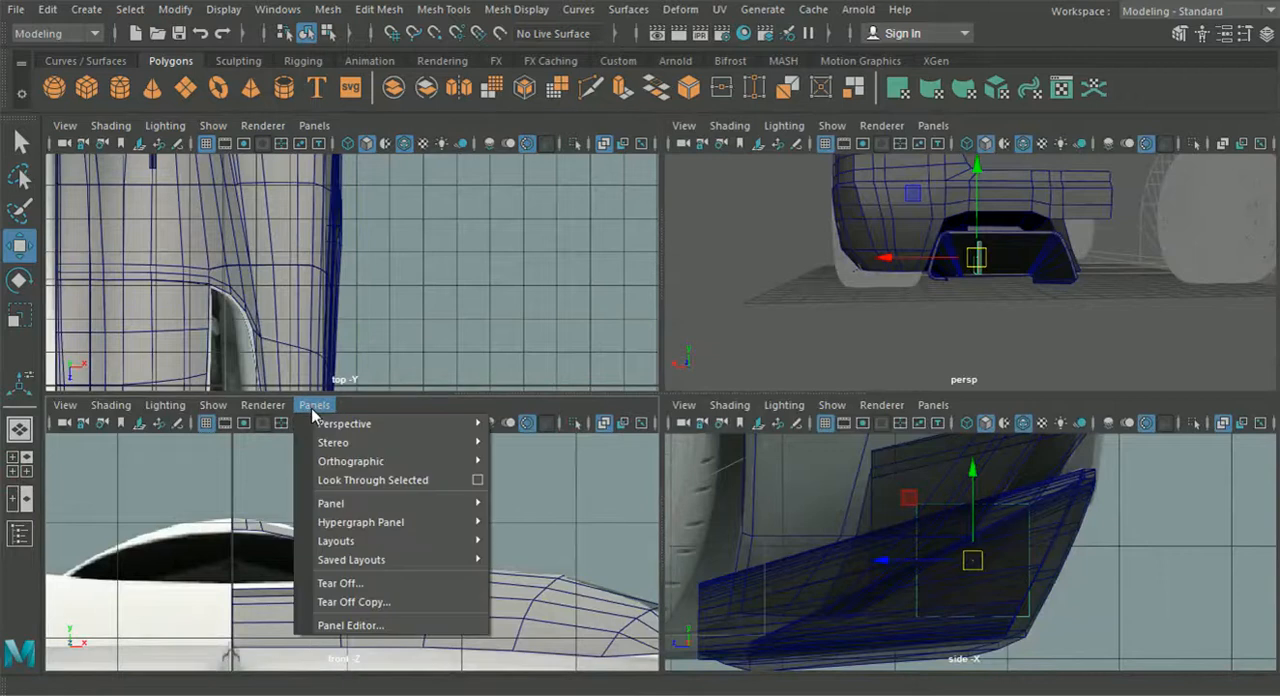
mouse_move(371, 463)
click(558, 468)
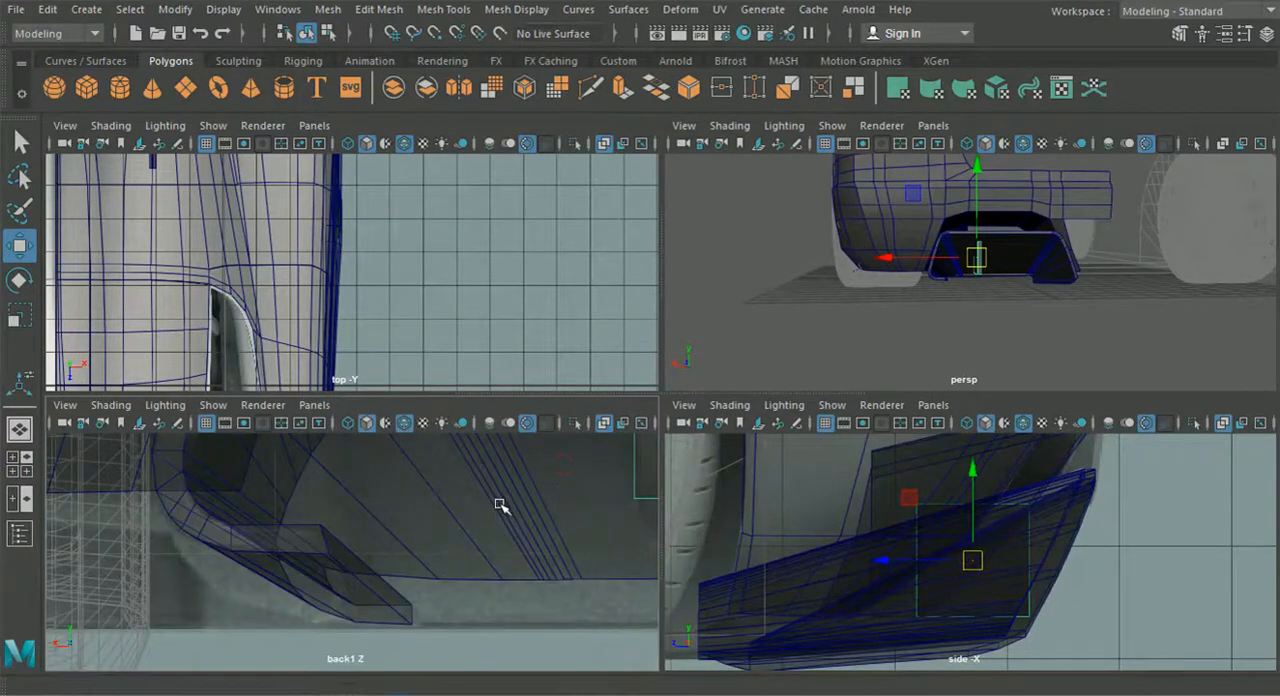
scroll(500, 508, up, 5)
- Switch the fin to vertex editing and raise its rear top vertices to the top of the reference fin
right_click(490, 550)
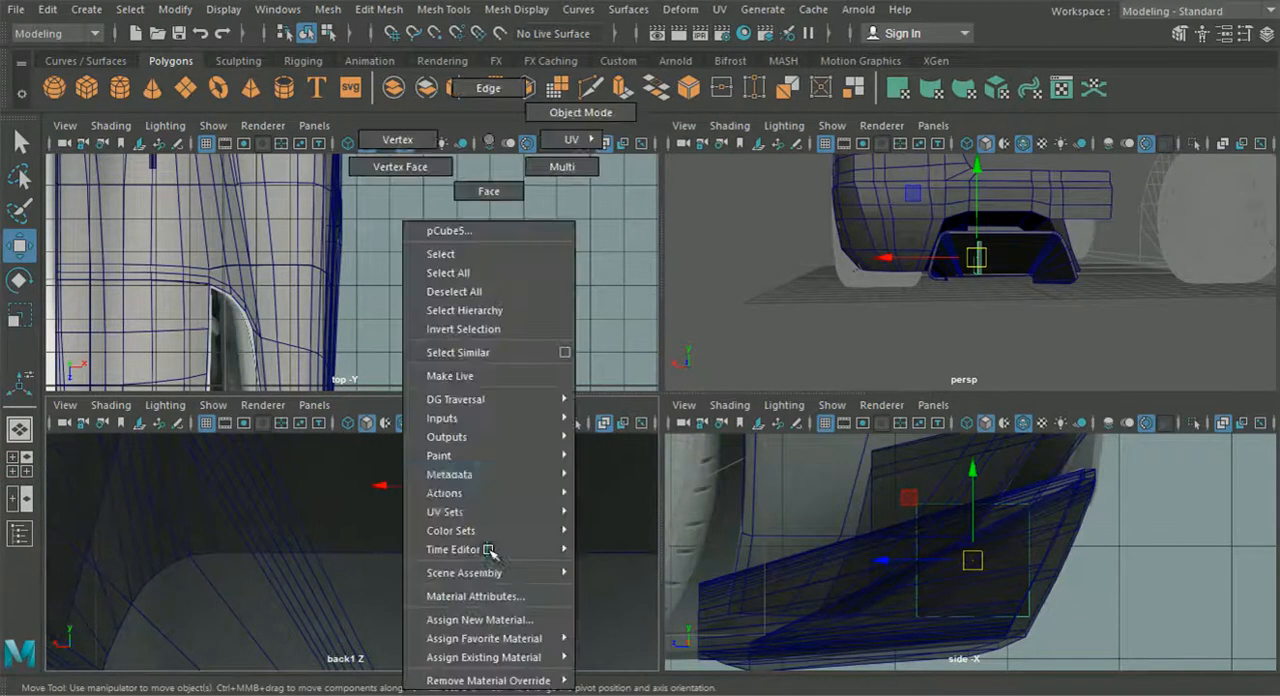
click(400, 166)
drag(1065, 556, 990, 478)
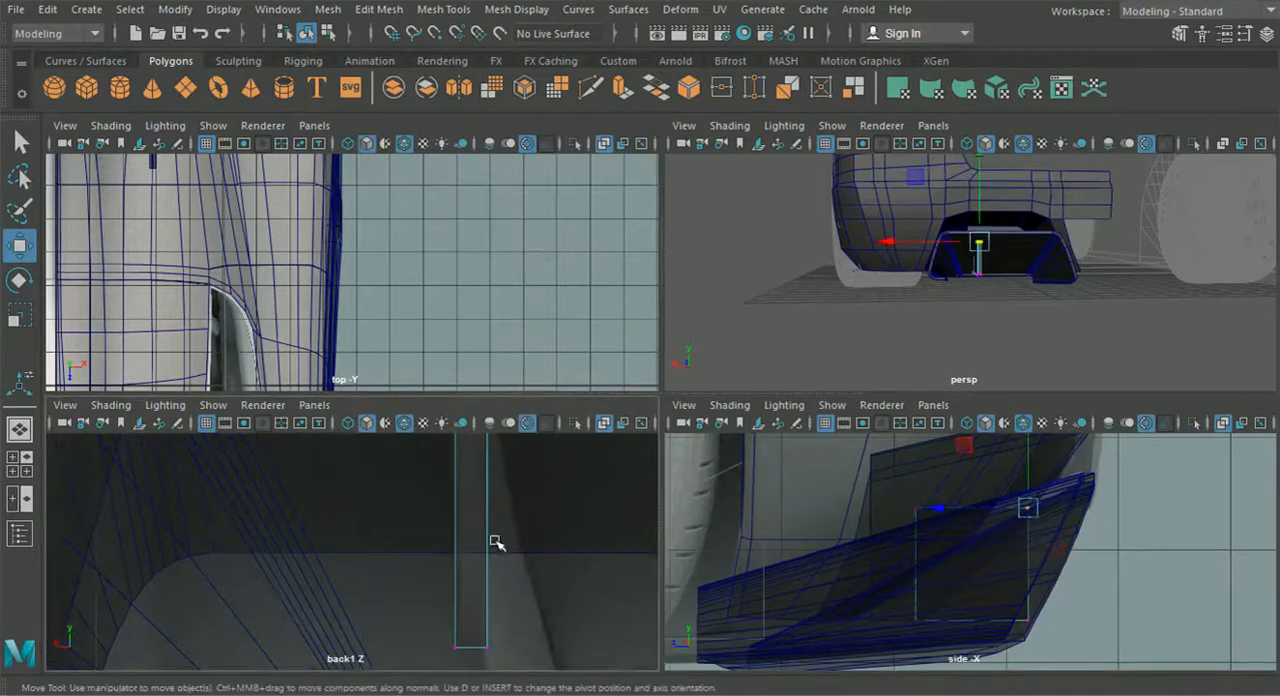
alt+middle_drag(488, 490, 494, 626)
alt+middle_drag(490, 520, 486, 620)
scroll(486, 620, down, 6)
scroll(434, 583, up, 4)
scroll(434, 583, up, 3)
drag(444, 513, 440, 478)
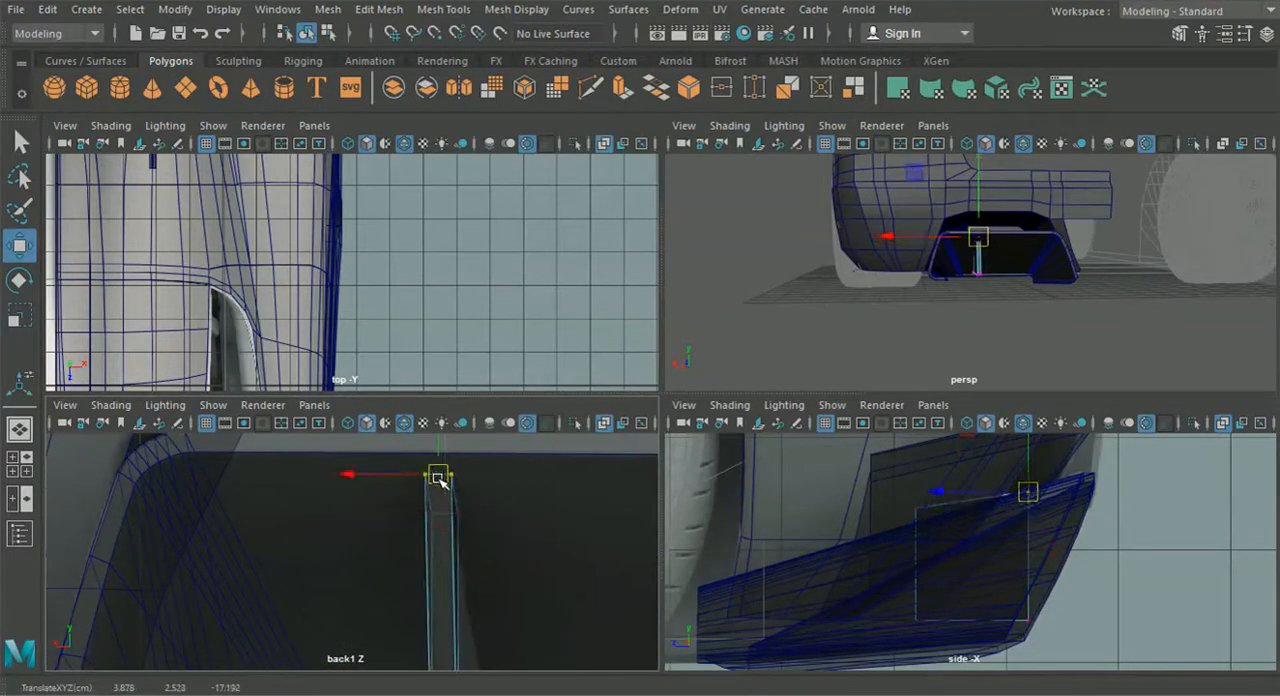
- Shift the fin's front top vertices slightly, and its front bottom vertices further, toward the car's centre in the back view
alt+middle_drag(972, 566, 961, 538)
drag(484, 568, 402, 509)
click(362, 513)
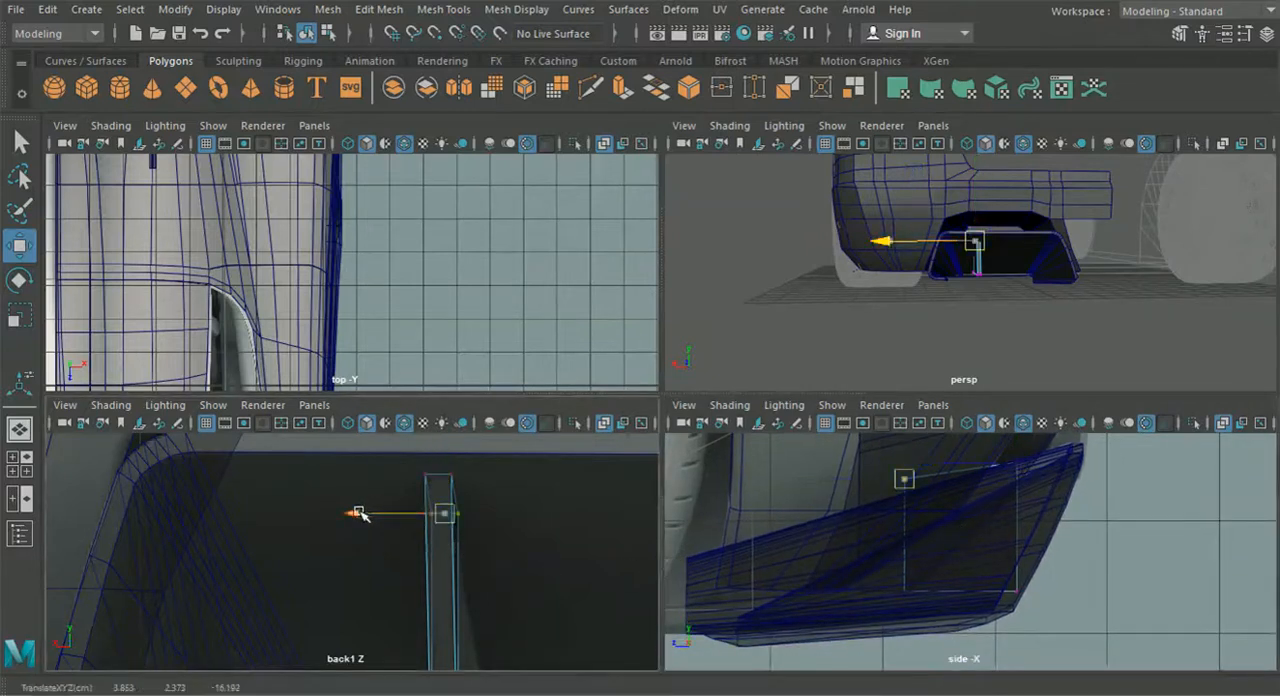
alt+middle_drag(889, 558, 875, 528)
drag(872, 526, 922, 583)
alt+middle_drag(498, 577, 476, 510)
drag(325, 597, 385, 603)
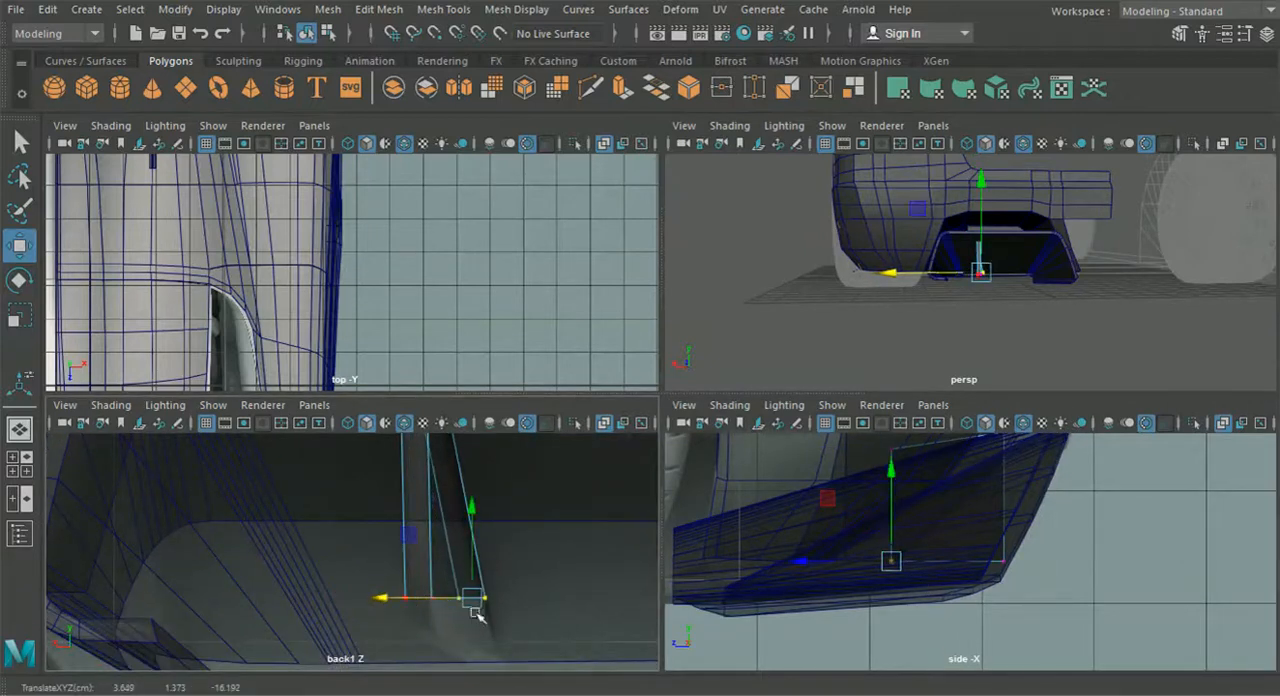
- Lower the fin's bottom vertices to the base of the diffuser, following the reference in the back view
alt+middle_drag(530, 638, 517, 574)
click(541, 602)
key(ctrl+z)
drag(390, 526, 388, 523)
drag(413, 452, 414, 481)
drag(547, 559, 424, 503)
drag(461, 447, 479, 503)
mouse_move(393, 589)
mouse_down()
mouse_move(371, 597)
mouse_move(386, 601)
mouse_up()
alt+middle_drag(467, 493, 465, 651)
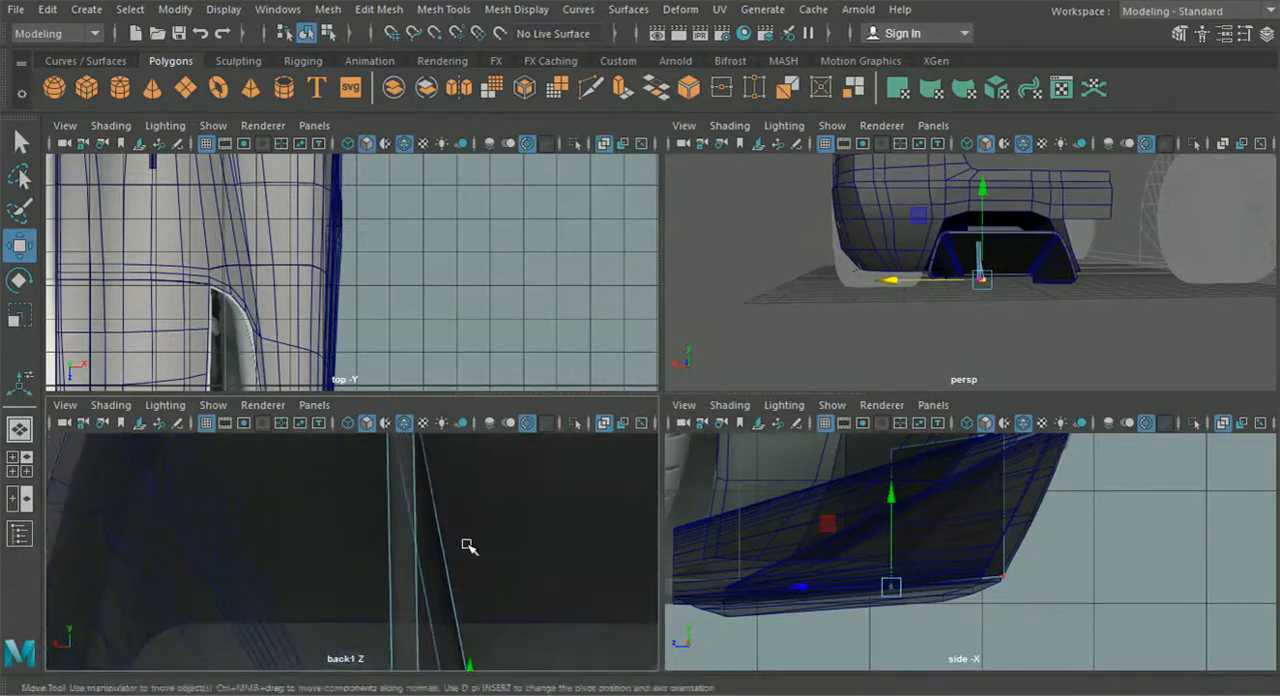
alt+middle_drag(469, 543, 456, 601)
- Select all the fin's front vertices in the perspective view and move them deeper into the car
alt+drag(1004, 323, 930, 341)
drag(817, 190, 817, 191)
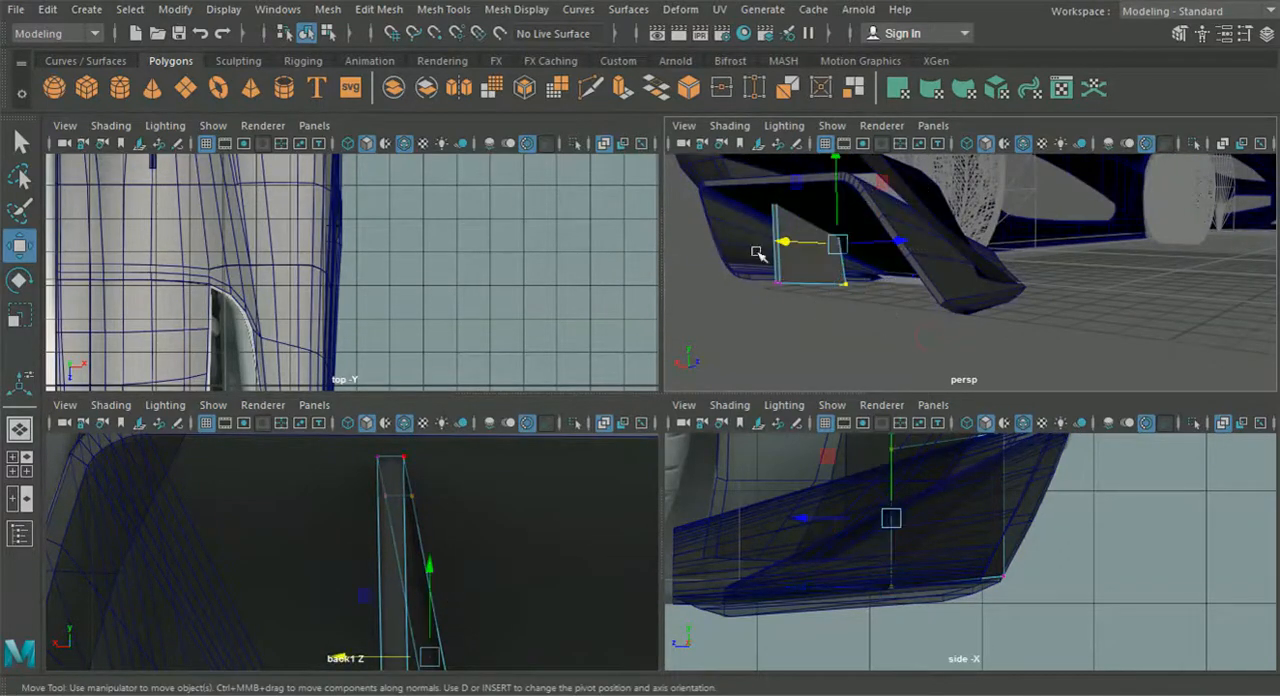
drag(782, 243, 816, 246)
key(ctrl+z)
alt+drag(841, 299, 902, 352)
drag(894, 236, 927, 220)
- Lower the fin's front top vertices along the frame's slope and shift them toward the car's centre to match the reference
alt+drag(912, 264, 908, 176)
drag(942, 268, 746, 353)
alt+drag(829, 291, 789, 270)
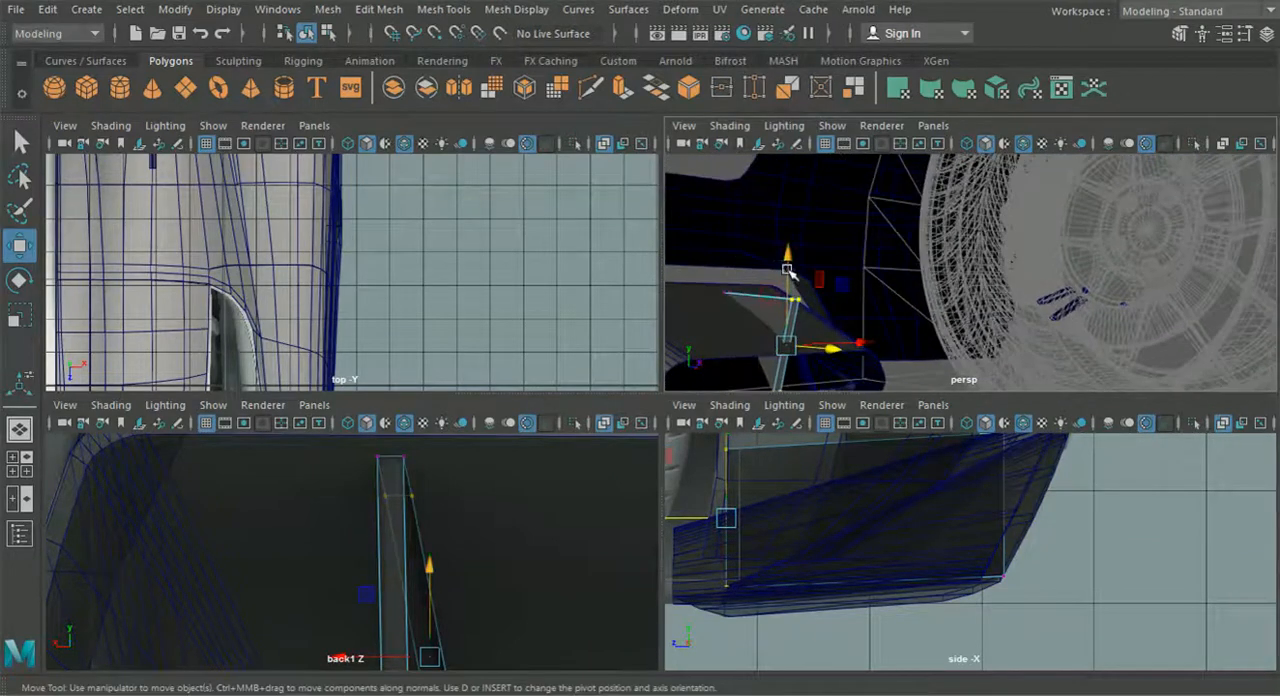
drag(809, 314, 785, 261)
drag(779, 212, 781, 258)
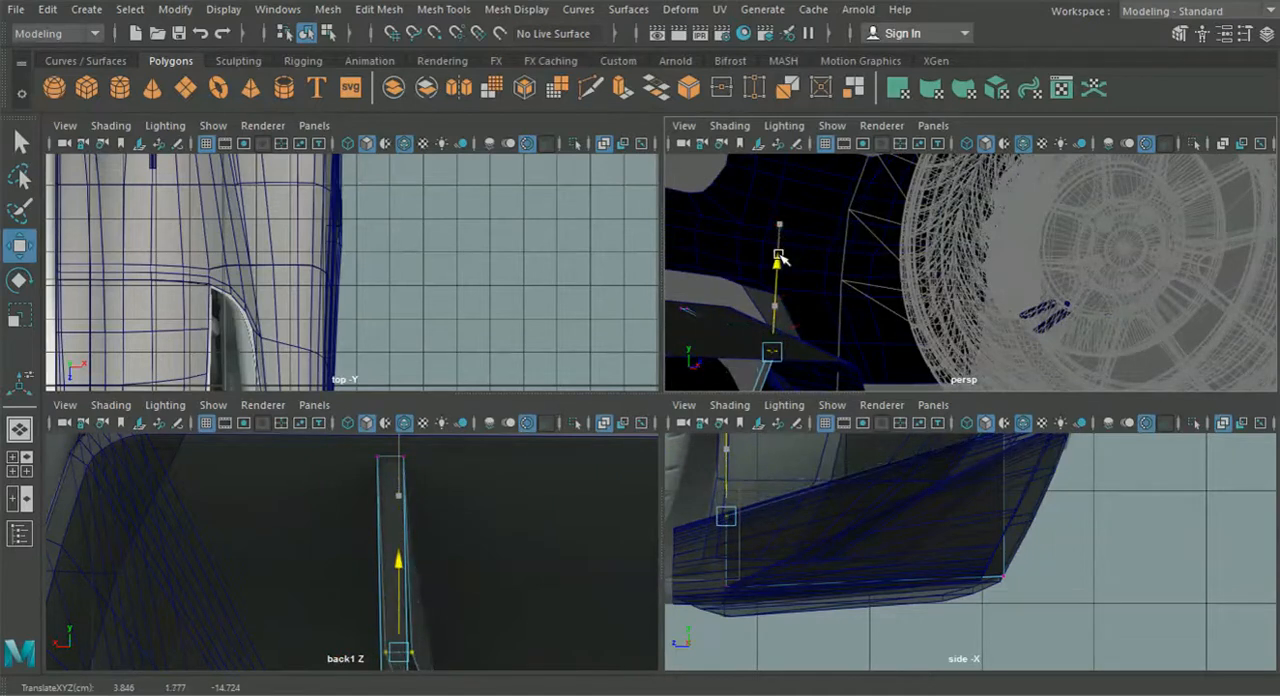
alt+middle_drag(457, 615, 449, 540)
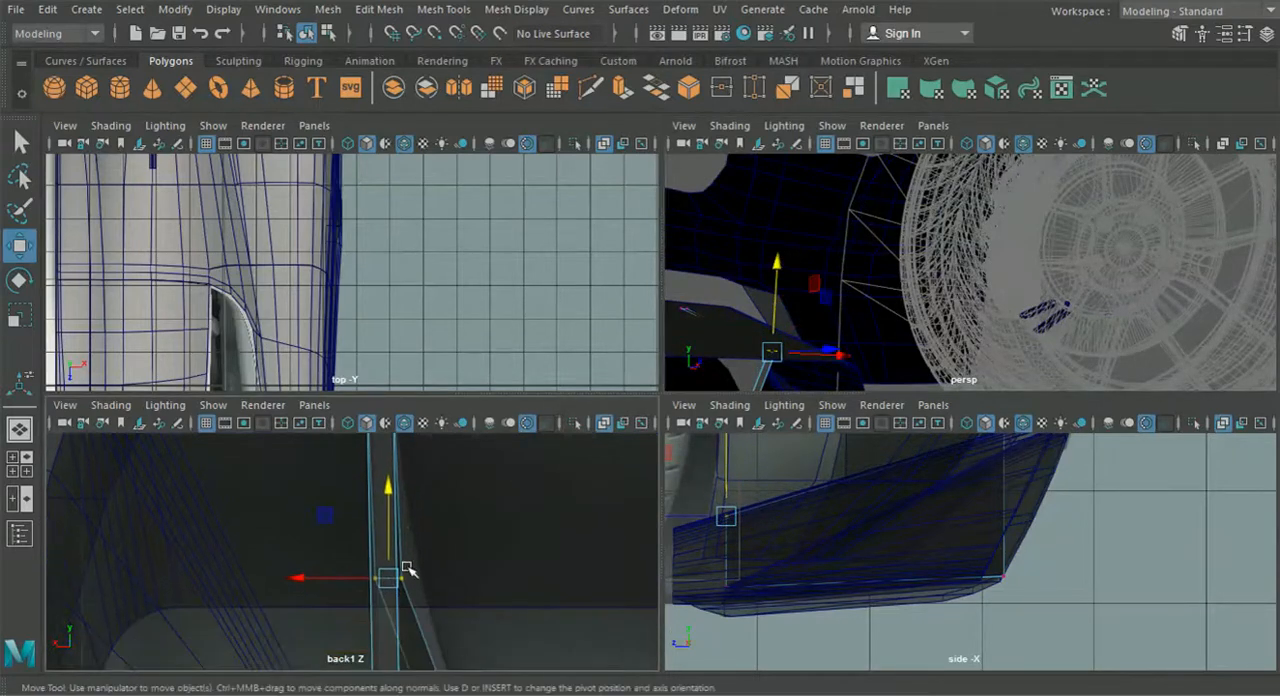
drag(313, 583, 322, 583)
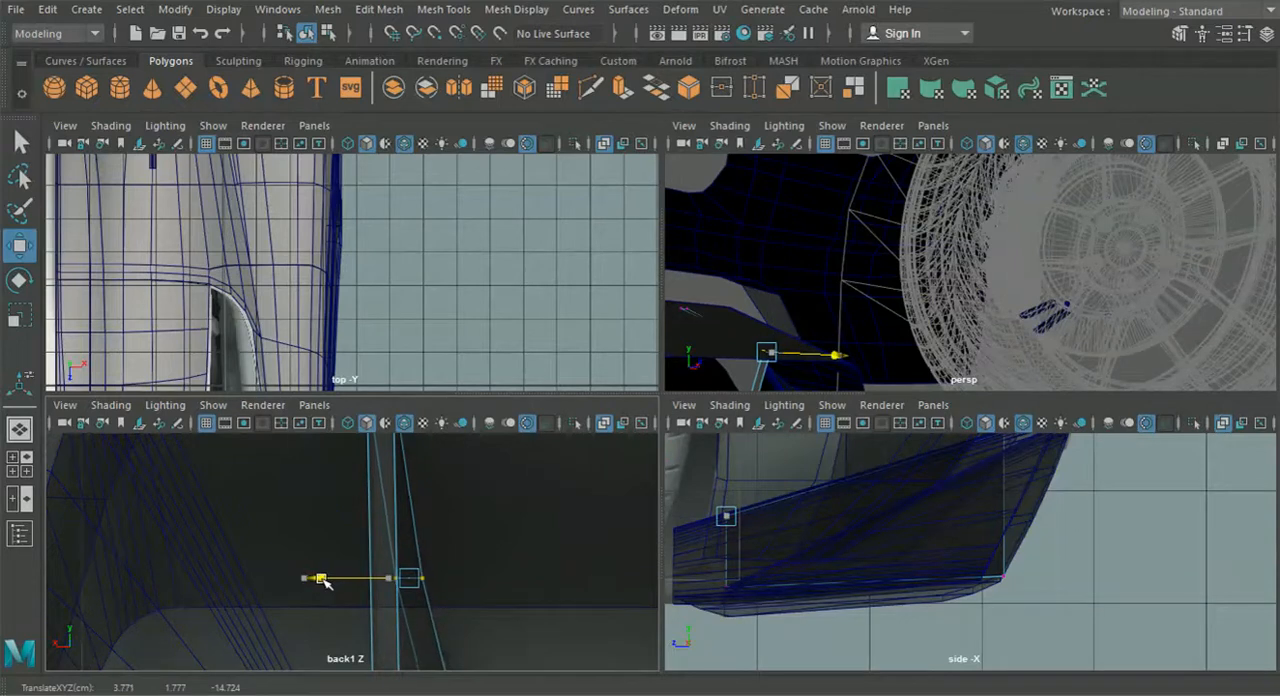
- Fine-tune the height of the fin's rear top vertices and lower its front top vertices slightly
alt+drag(845, 379, 845, 316)
drag(846, 193, 846, 195)
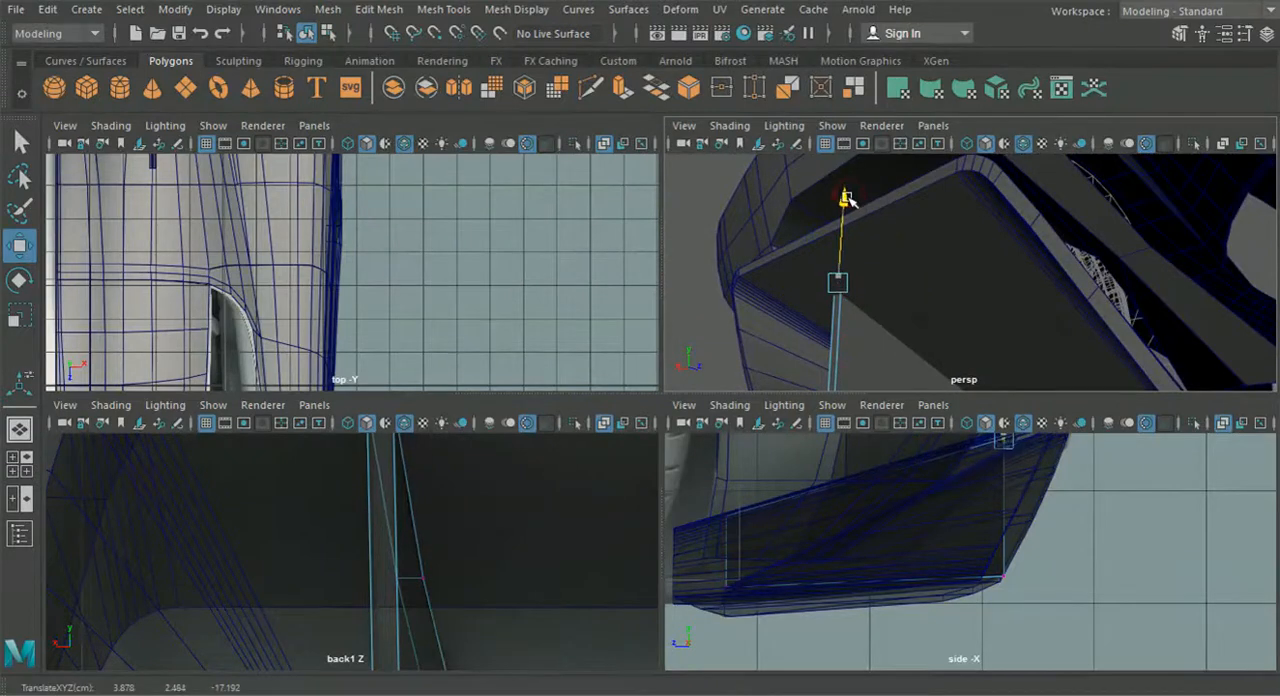
alt+drag(891, 279, 933, 281)
drag(977, 211, 916, 252)
alt+middle_drag(911, 210, 895, 237)
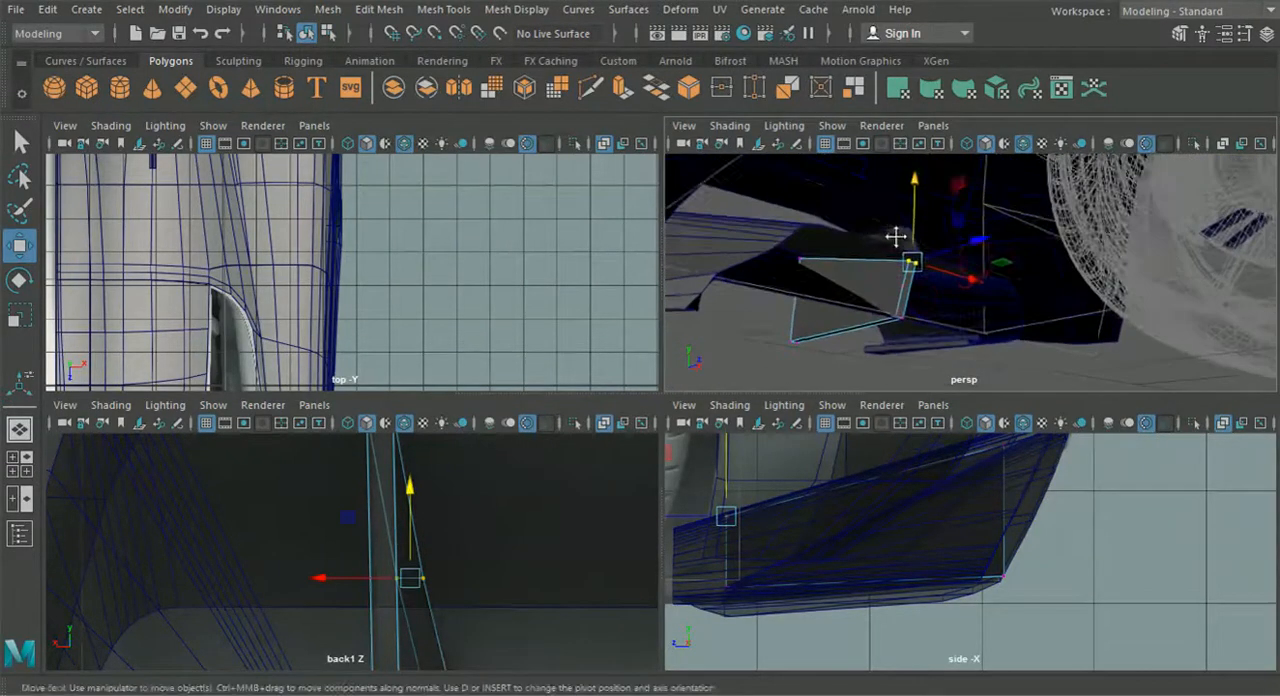
drag(918, 210, 918, 230)
alt+drag(851, 300, 1166, 334)
- Nudge the fin's rear bottom vertices sideways in the back view to align them with the reference fin
alt+middle_drag(449, 576, 434, 479)
alt+middle_drag(431, 606, 422, 586)
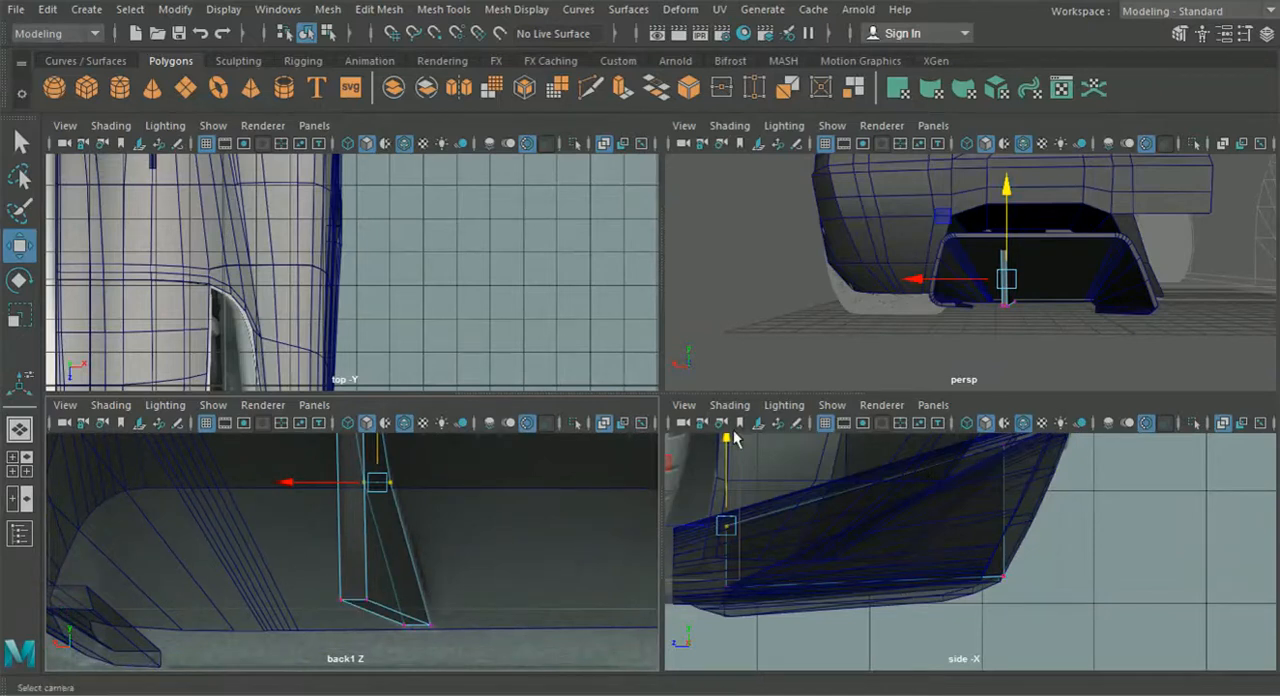
drag(328, 588, 288, 602)
alt+middle_drag(295, 506, 317, 646)
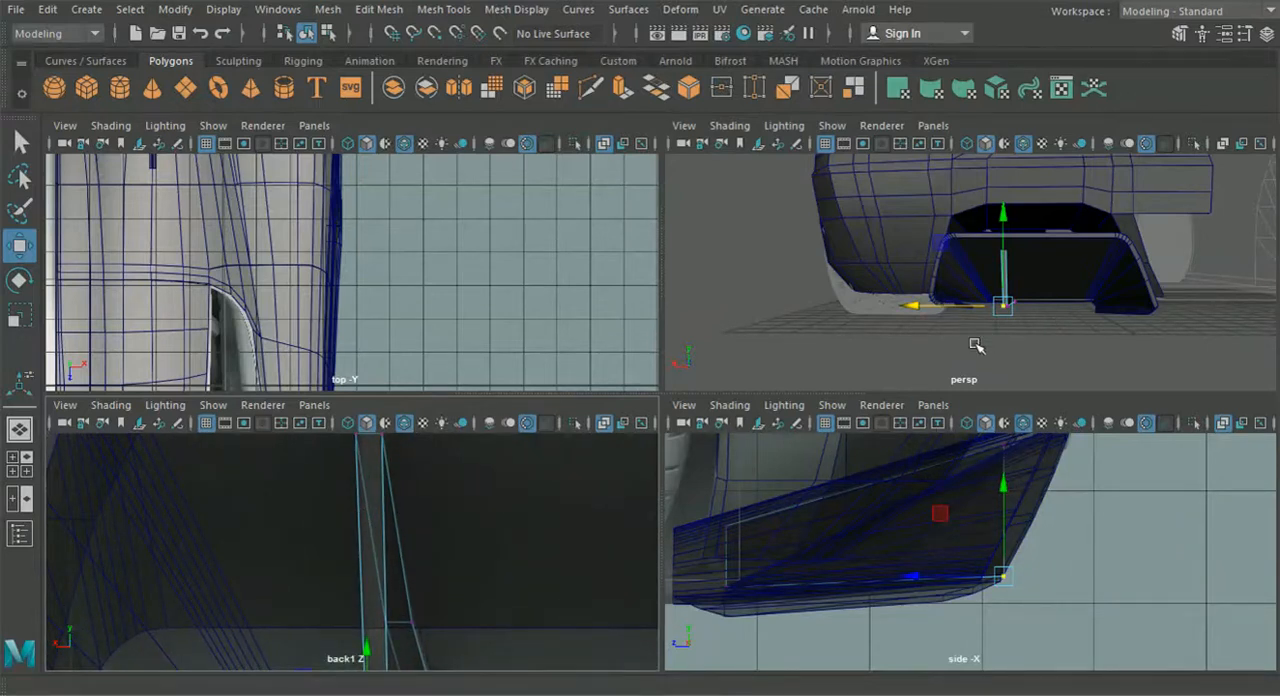
scroll(431, 525, down, 5)
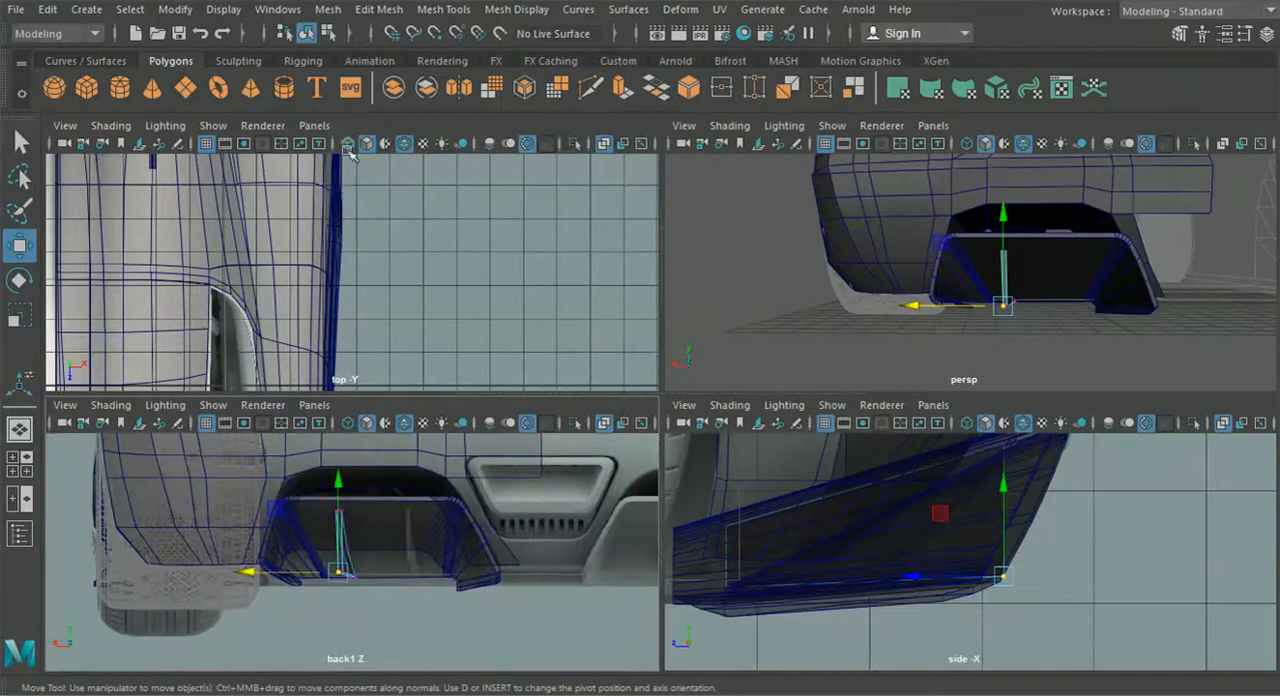
- Return to object mode, duplicate the fin and place the copy over the second reference fin nearer the car's centre
click(312, 34)
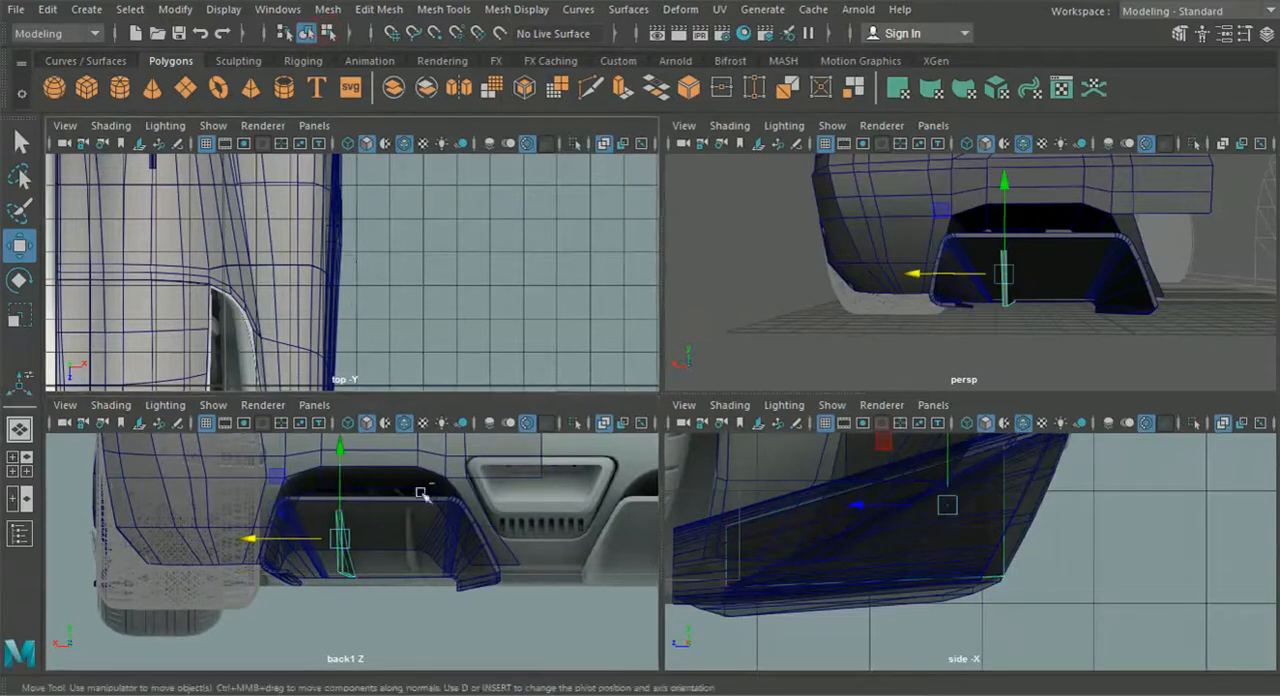
drag(254, 539, 393, 525)
scroll(328, 559, up, 5)
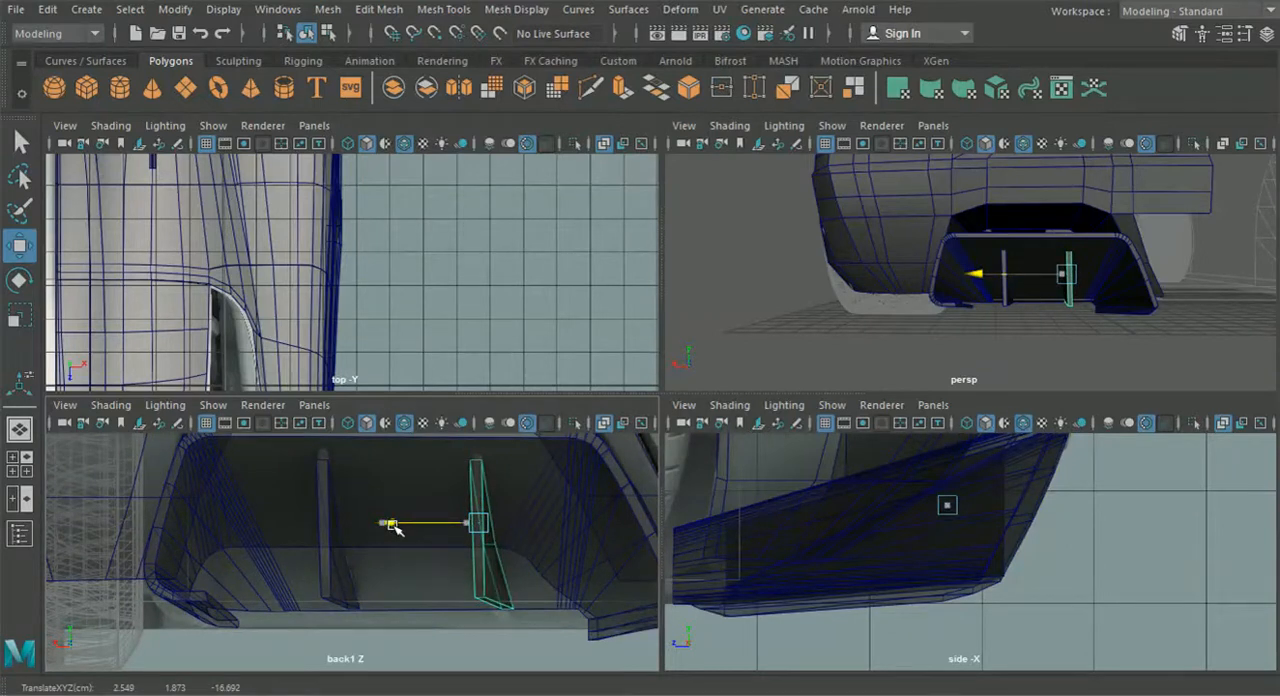
mouse_move(847, 322)
alt+mouse_down()
mouse_move(809, 309)
mouse_move(849, 300)
alt+mouse_up()
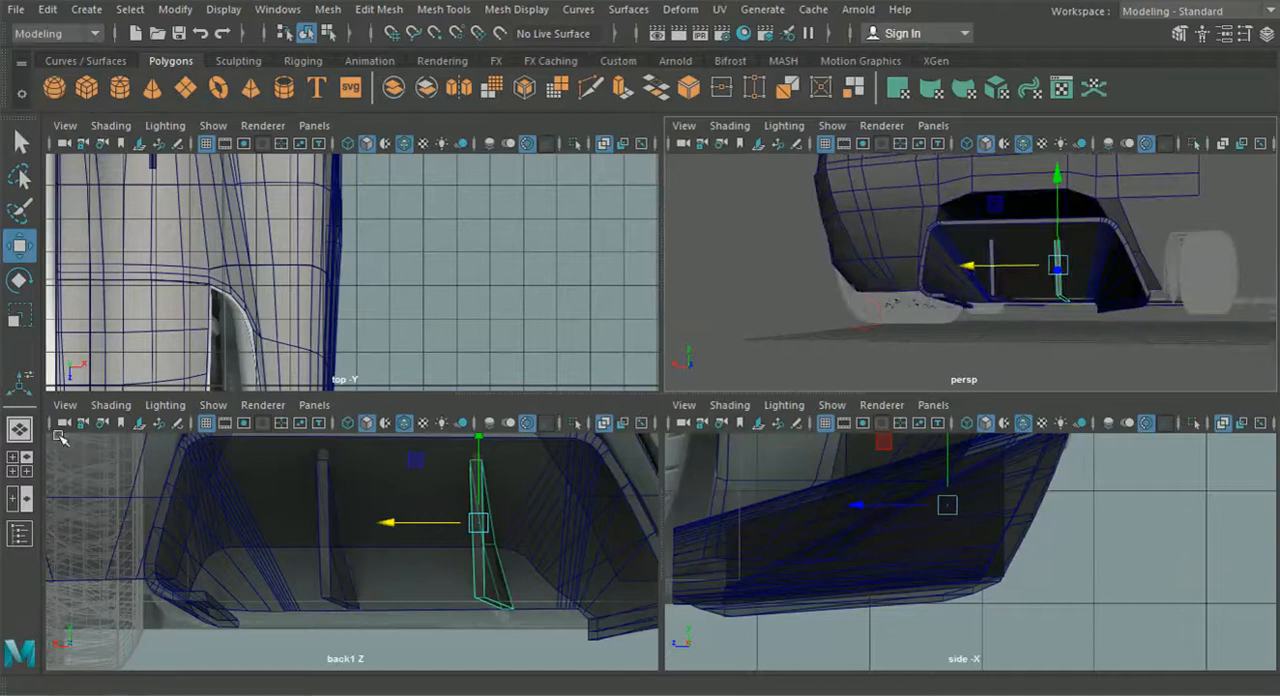
scroll(1020, 320, up, 8)
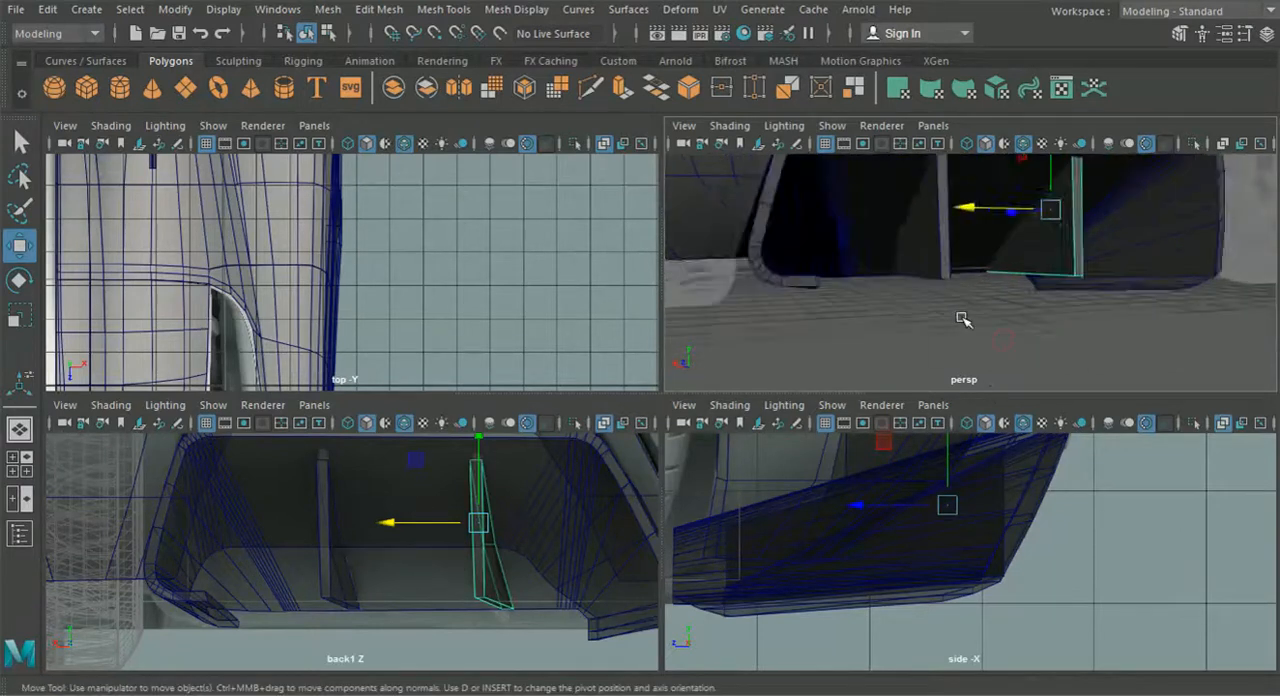
- Delete the duplicated fin nearer the car's centre
click(918, 254)
right_drag(898, 199, 898, 82)
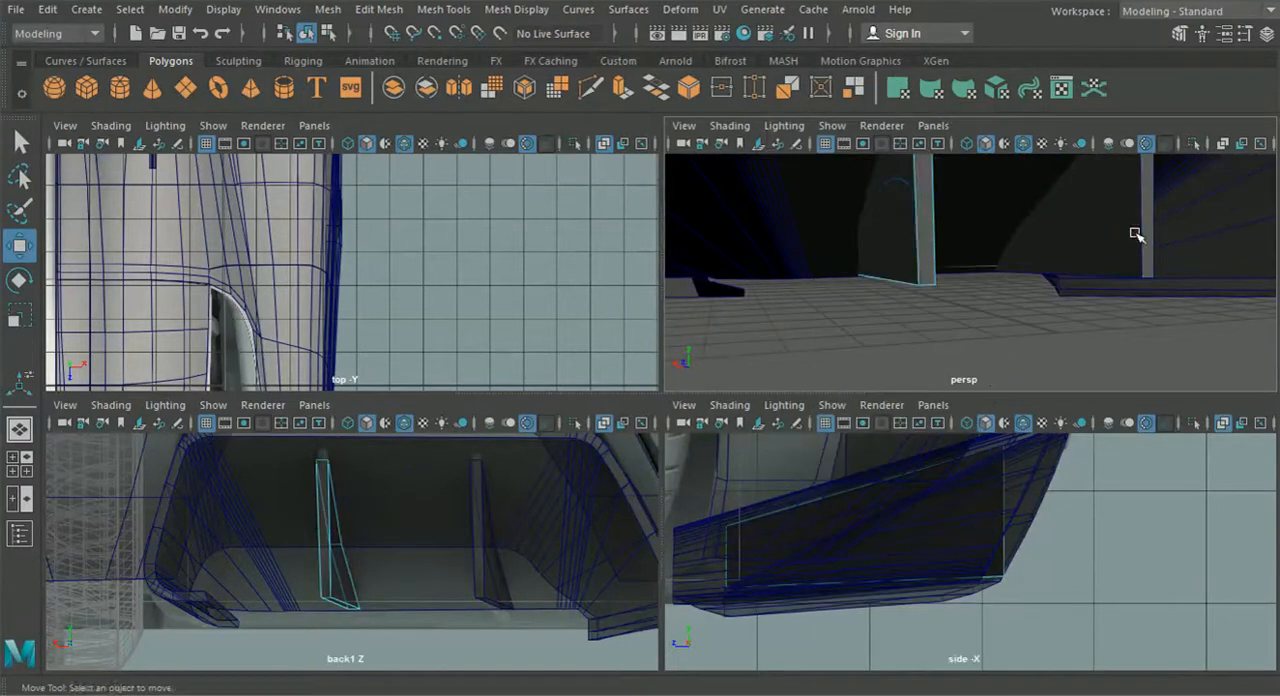
click(1134, 233)
key(Delete)
- Bevel the fin's rear bottom corner edge with a fraction of 0.6 and 8 segments to round it
click(913, 239)
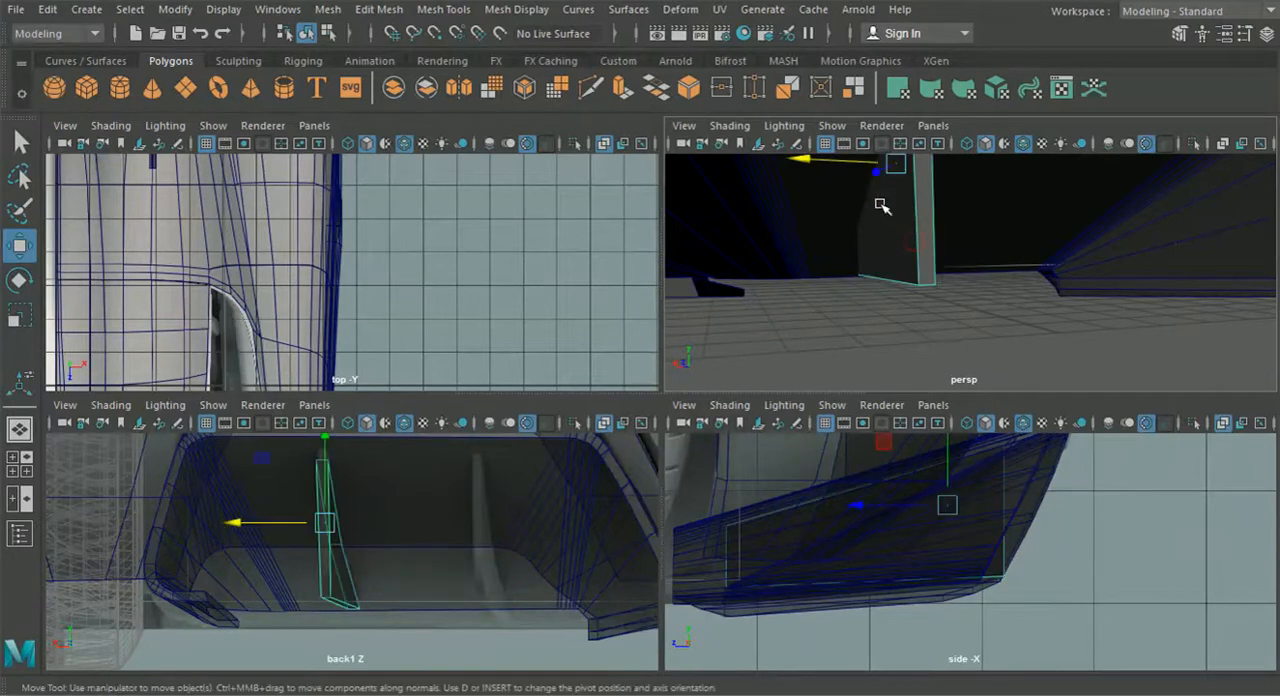
right_drag(878, 204, 873, 130)
right_drag(883, 88, 883, 88)
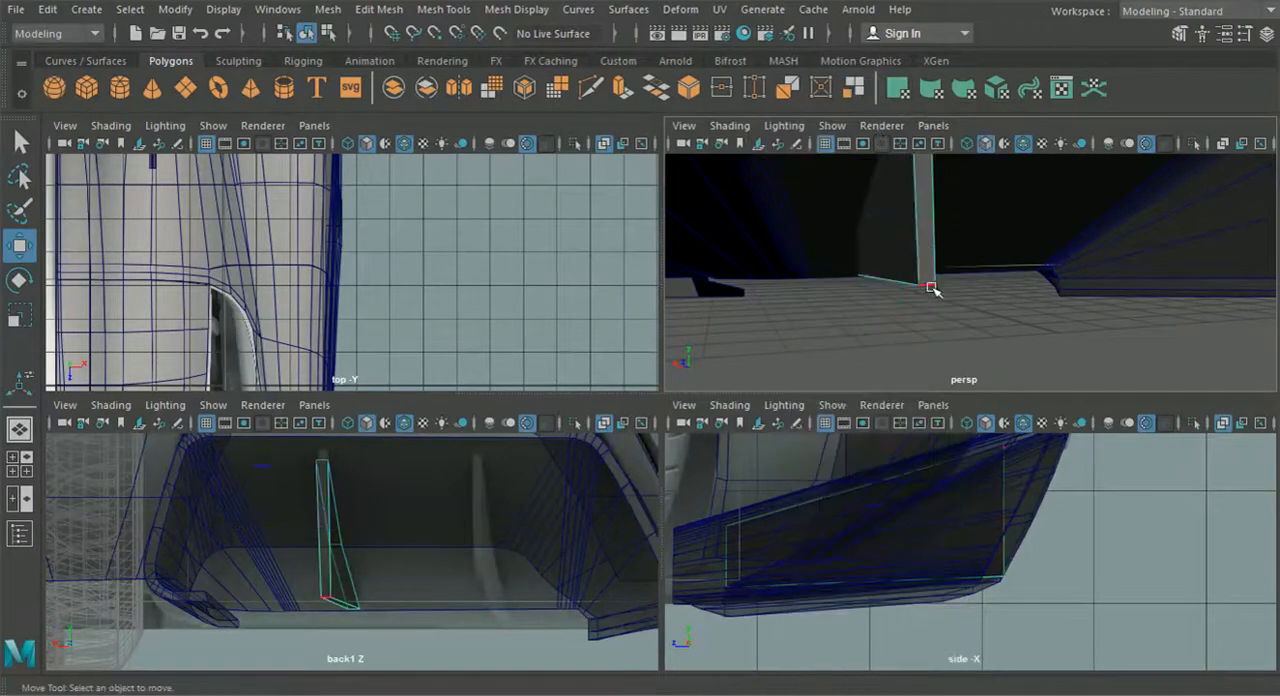
click(931, 288)
scroll(933, 322, down, 4)
alt+drag(933, 322, 884, 334)
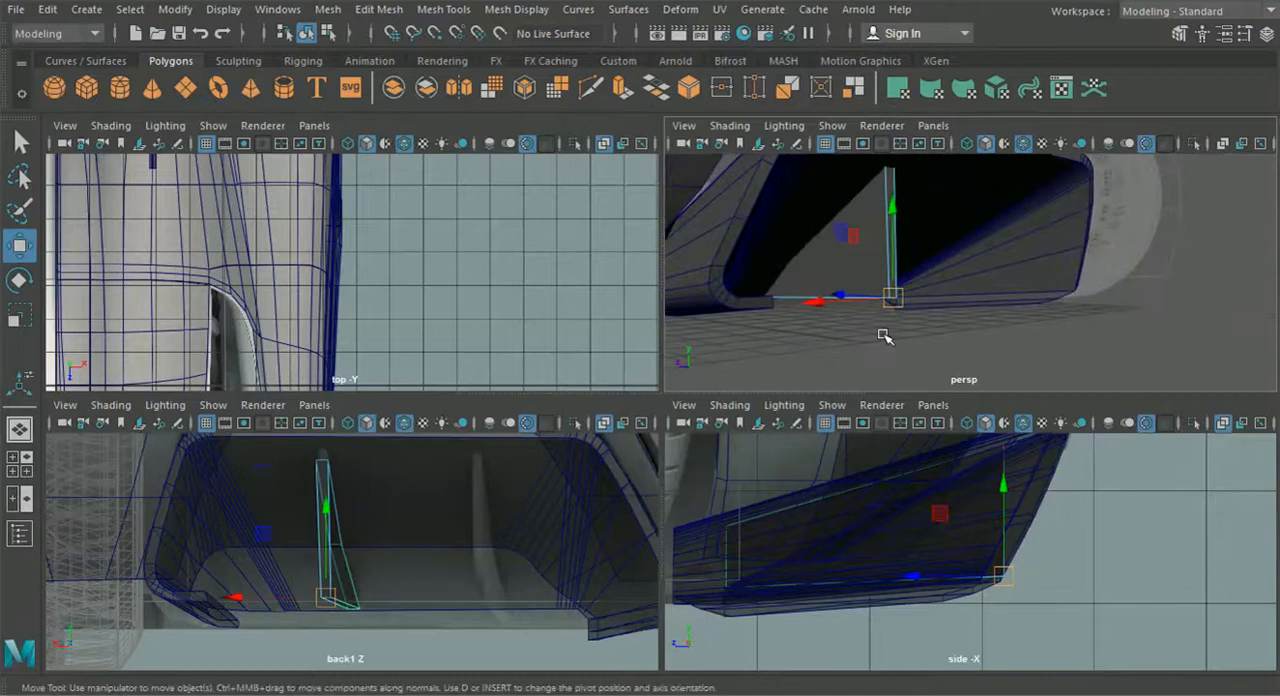
click(396, 14)
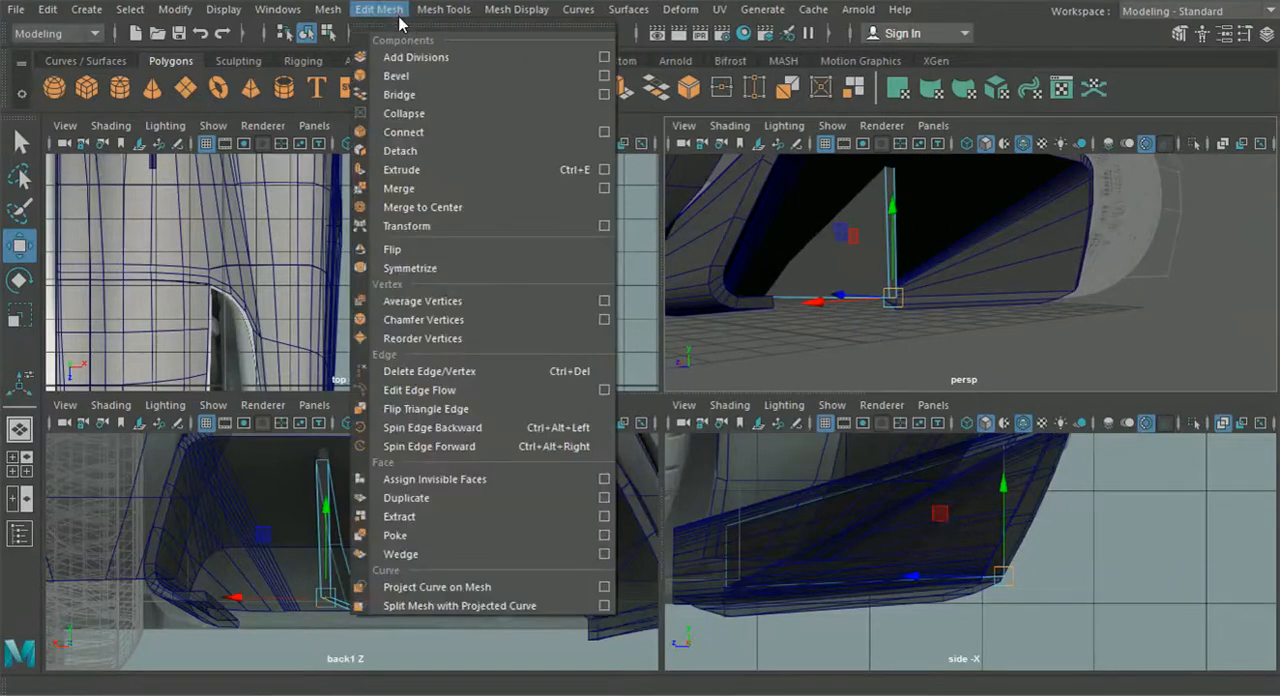
mouse_move(432, 10)
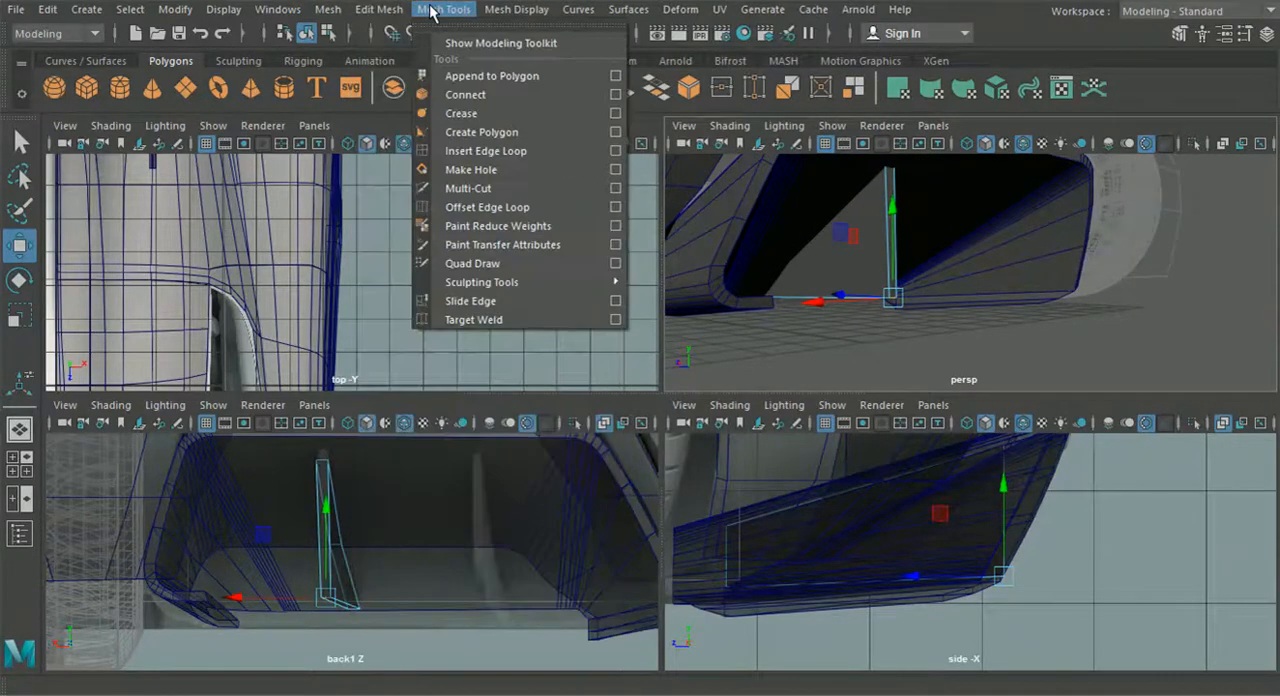
mouse_move(379, 10)
click(420, 79)
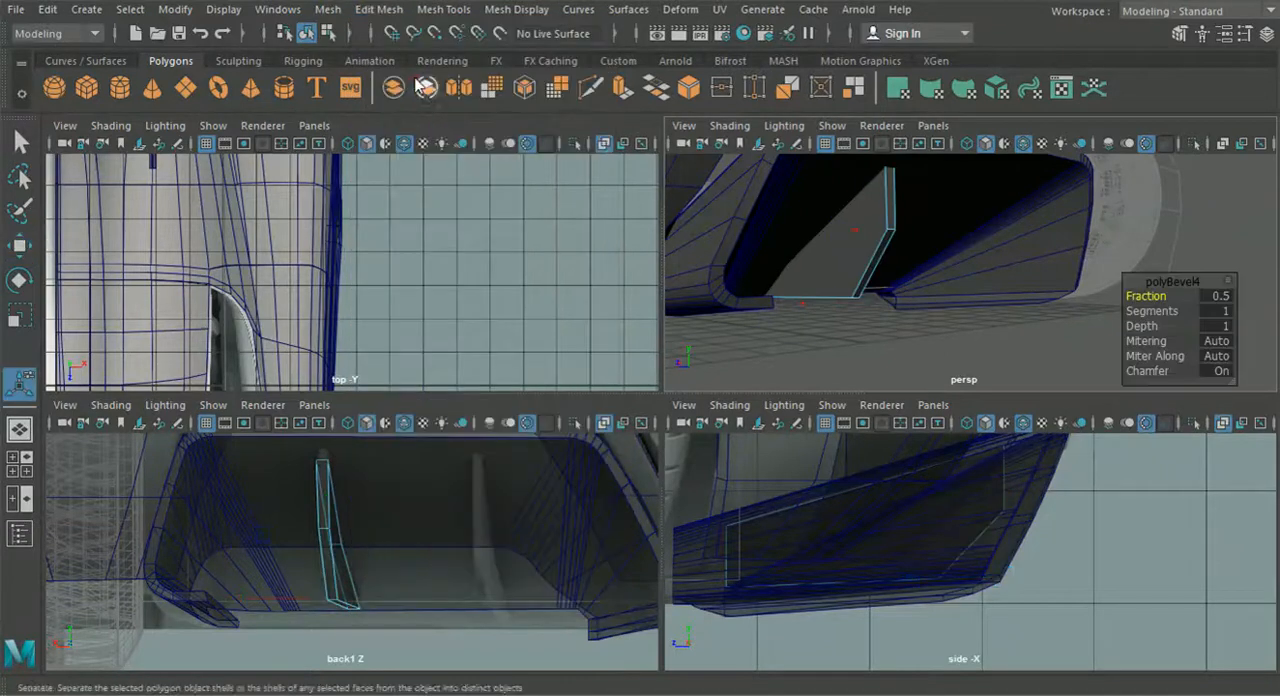
drag(1146, 296, 1155, 303)
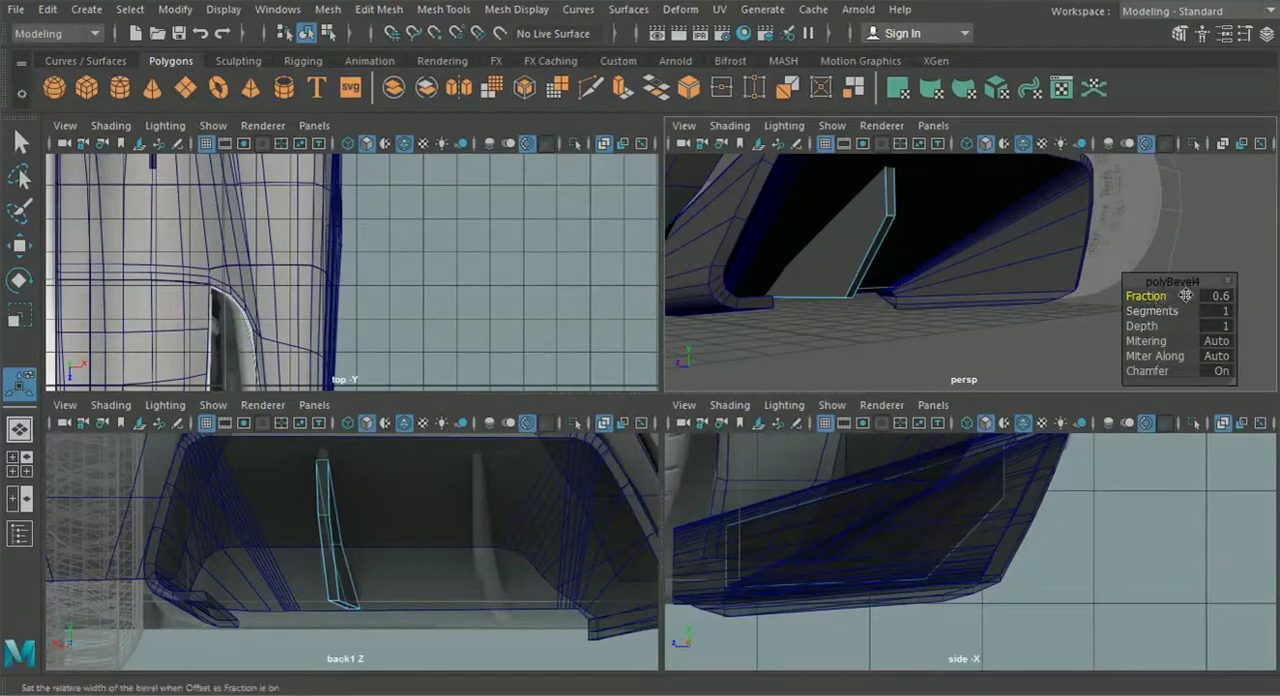
drag(1150, 311, 1160, 311)
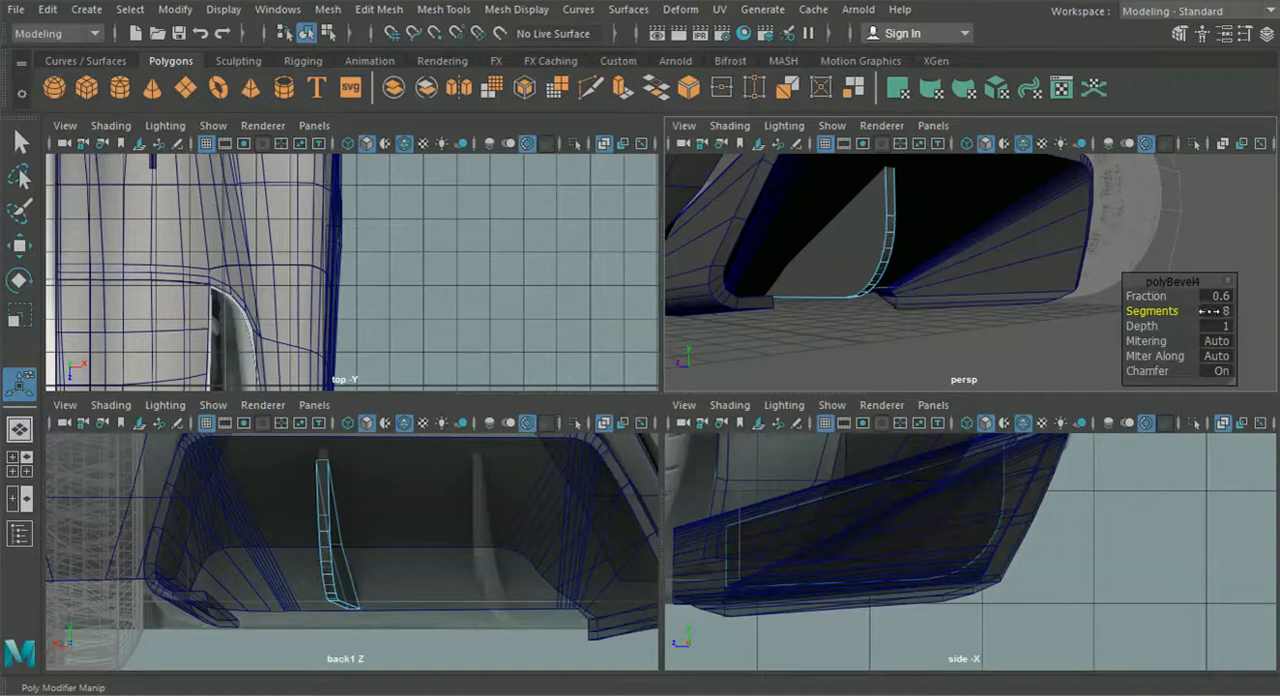
- Select the fin's outline edges on both sides, including the rounded rear corner and the bottom and front edges
alt+drag(1029, 309, 857, 285)
scroll(850, 280, up, 4)
right_drag(741, 212, 728, 105)
click(737, 190)
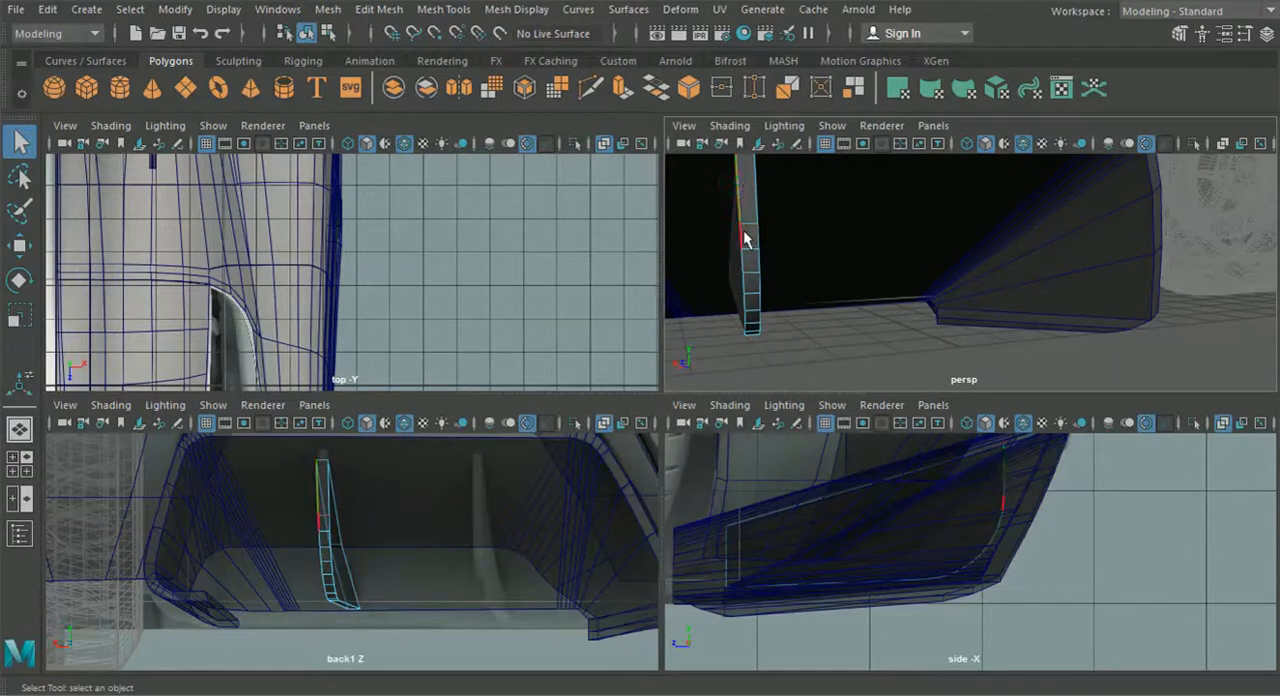
mouse_move(406, 513)
alt+middle_down()
mouse_move(483, 511)
mouse_move(418, 553)
mouse_move(403, 537)
alt+middle_up()
scroll(480, 512, up, 4)
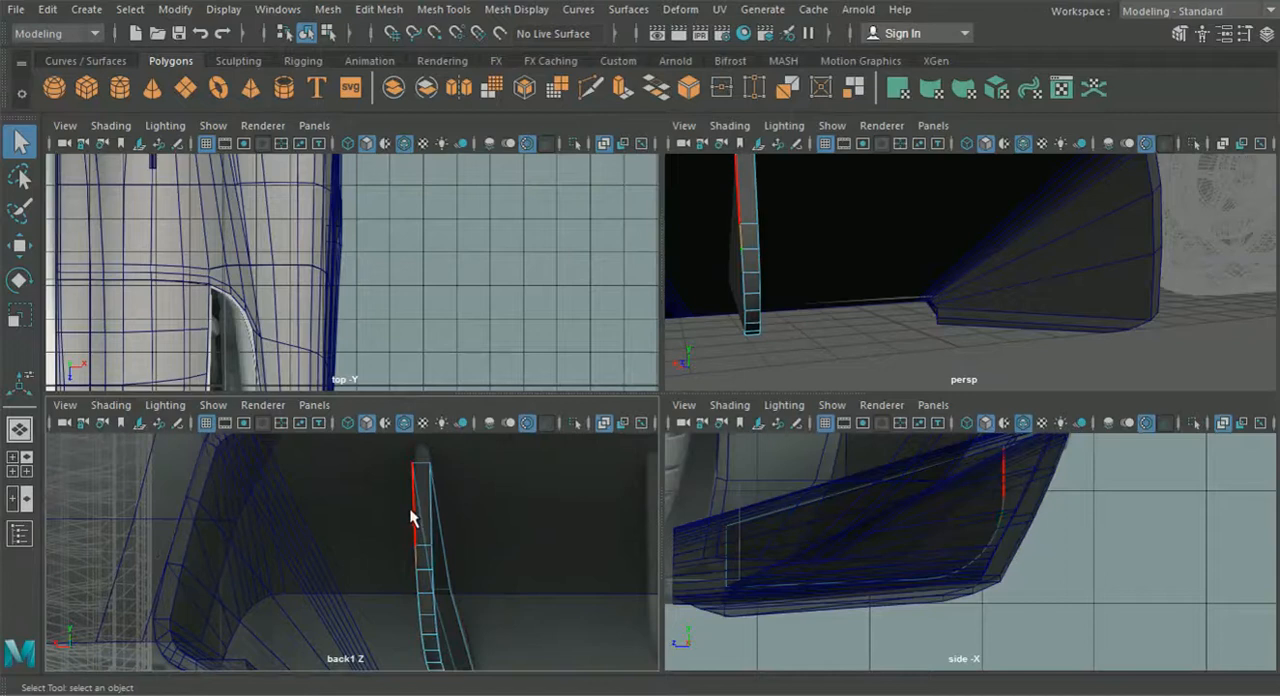
scroll(410, 517, down, 5)
drag(364, 549, 343, 500)
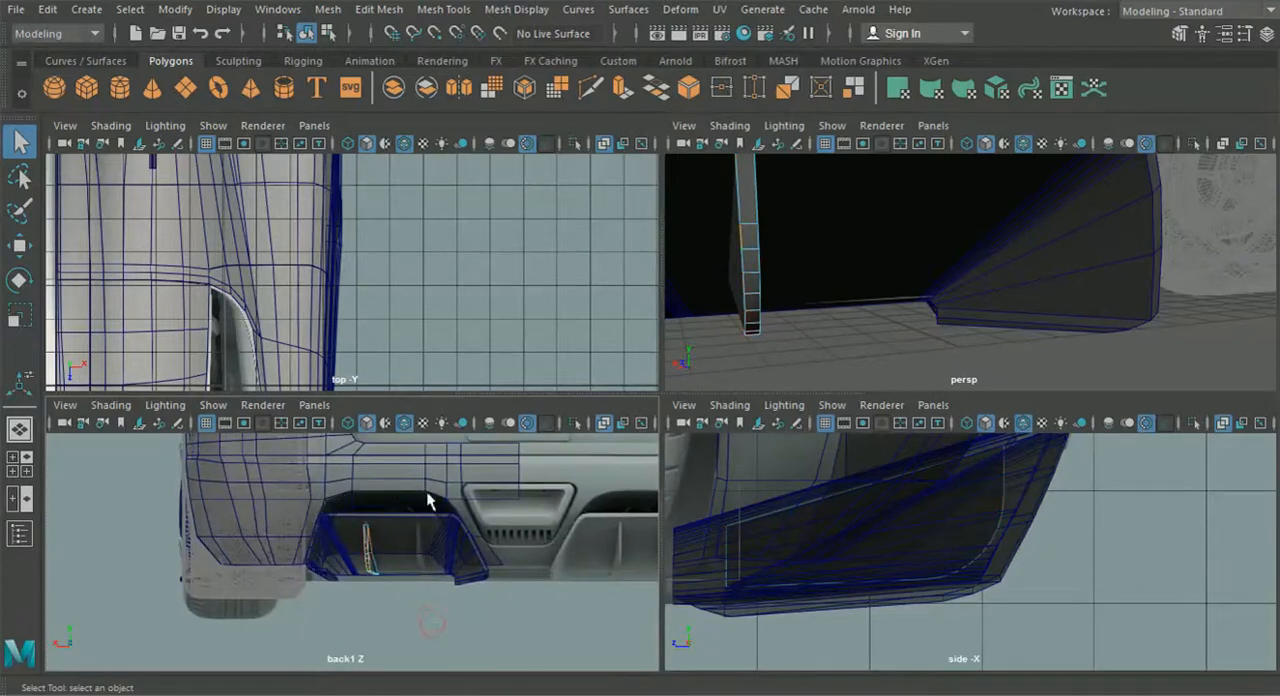
scroll(595, 368, up, 1)
double_click(743, 270)
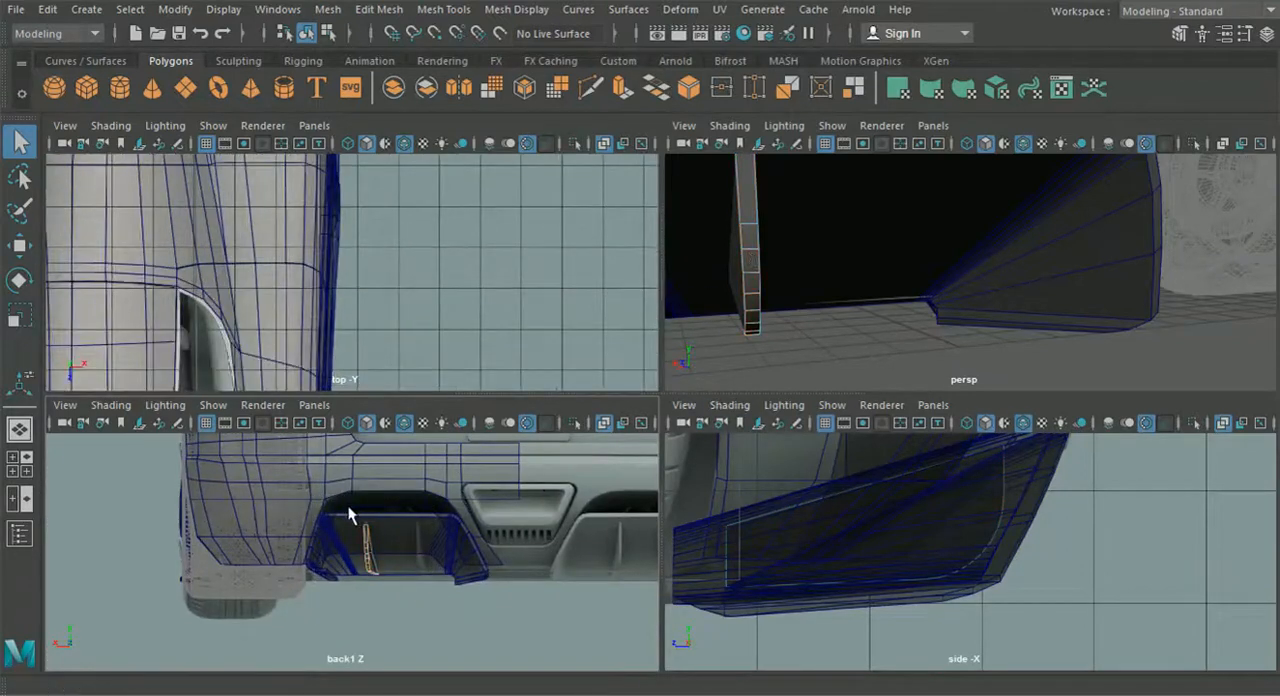
alt+middle_drag(349, 506, 403, 515)
scroll(382, 517, up, 4)
scroll(494, 518, up, 2)
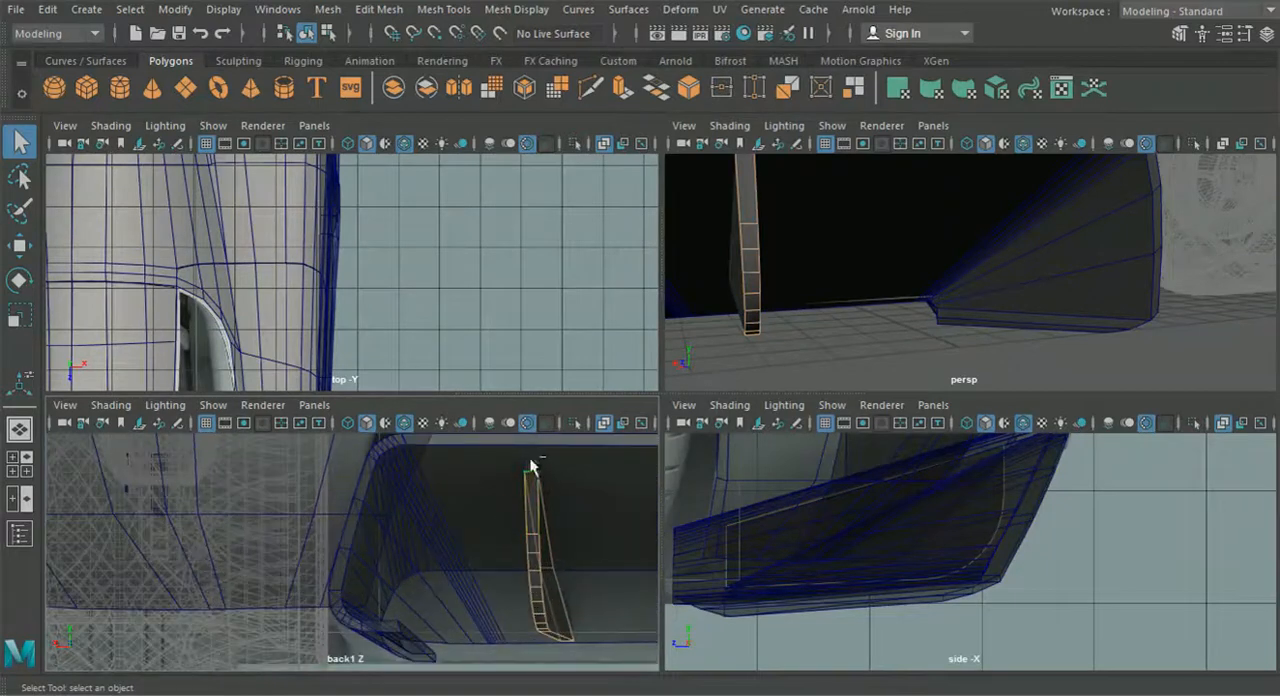
scroll(534, 522, up, 4)
alt+middle_drag(533, 523, 424, 493)
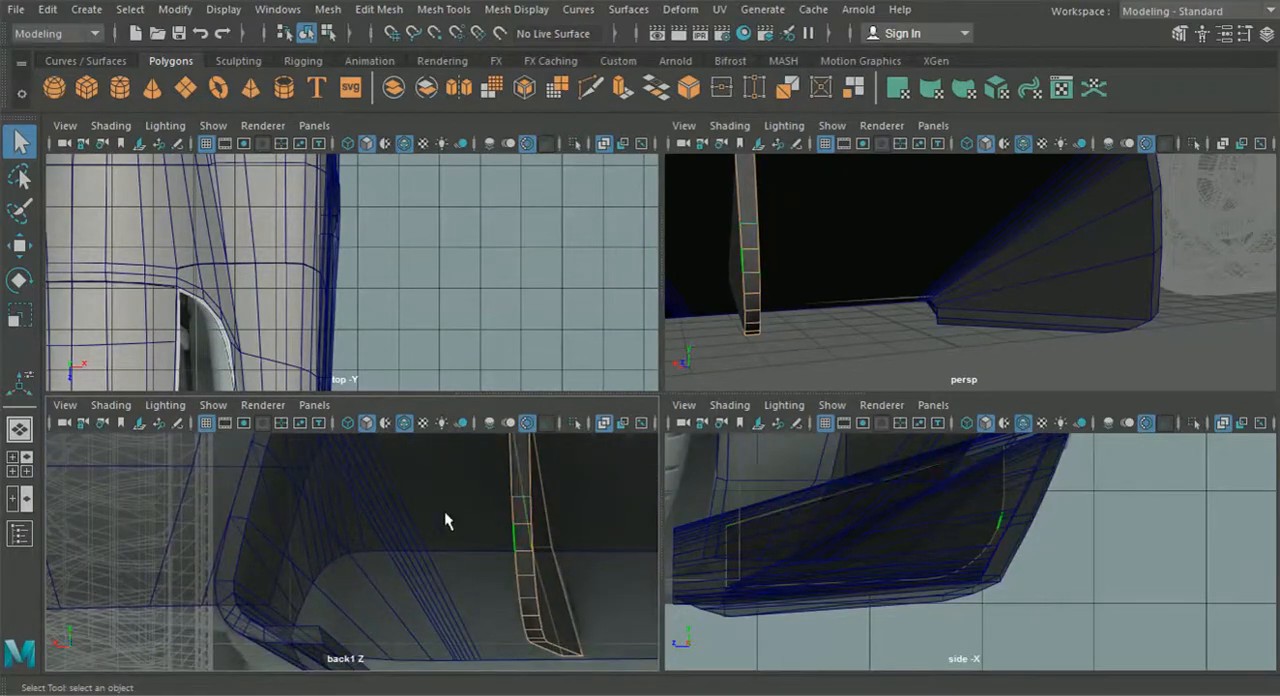
scroll(486, 557, up, 3)
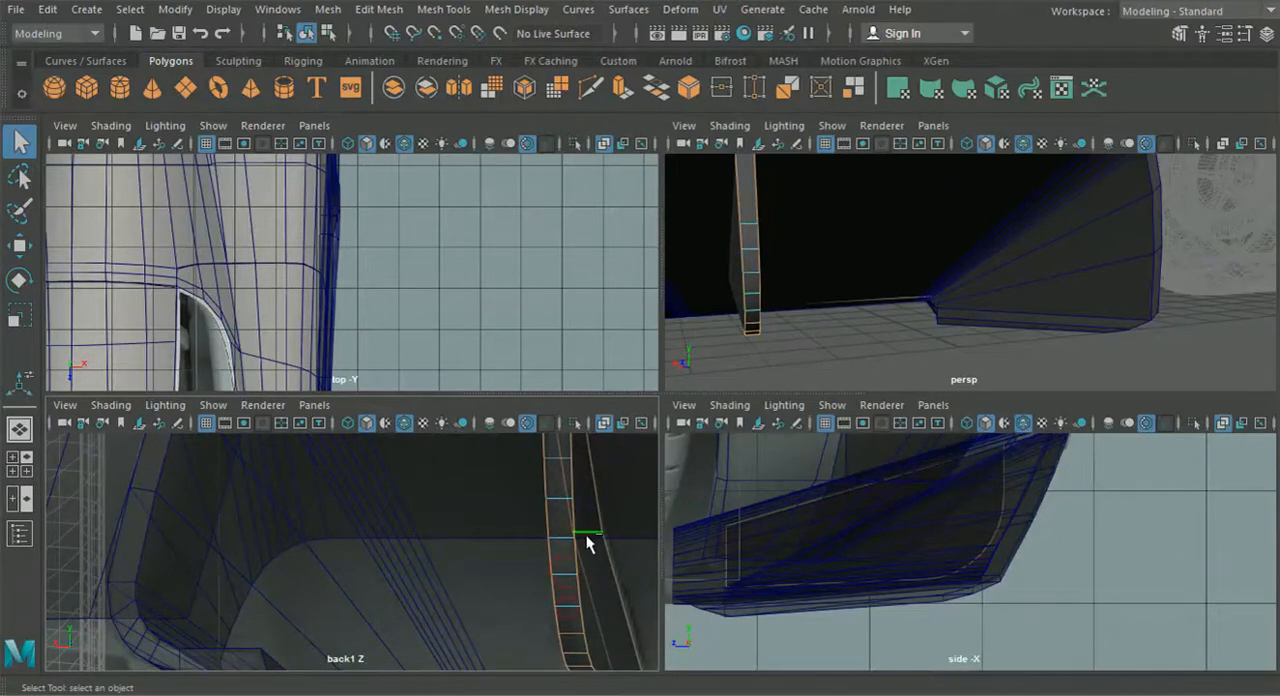
scroll(587, 540, down, 3)
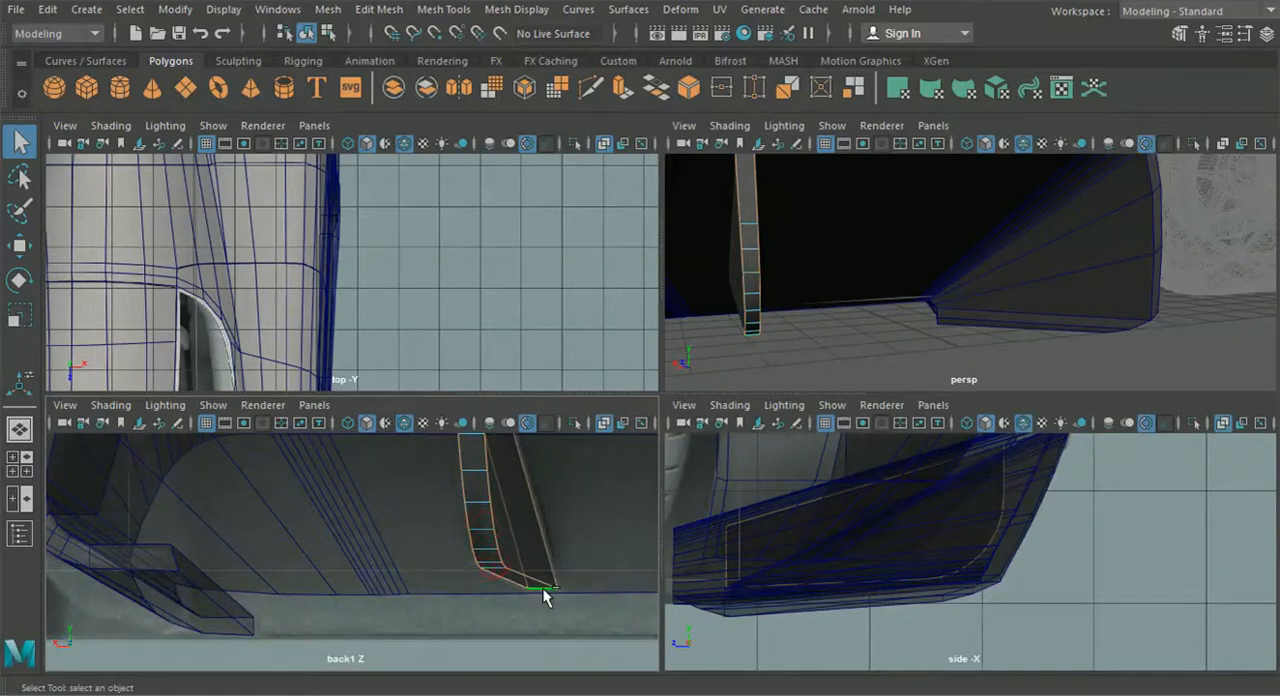
scroll(545, 560, down, 3)
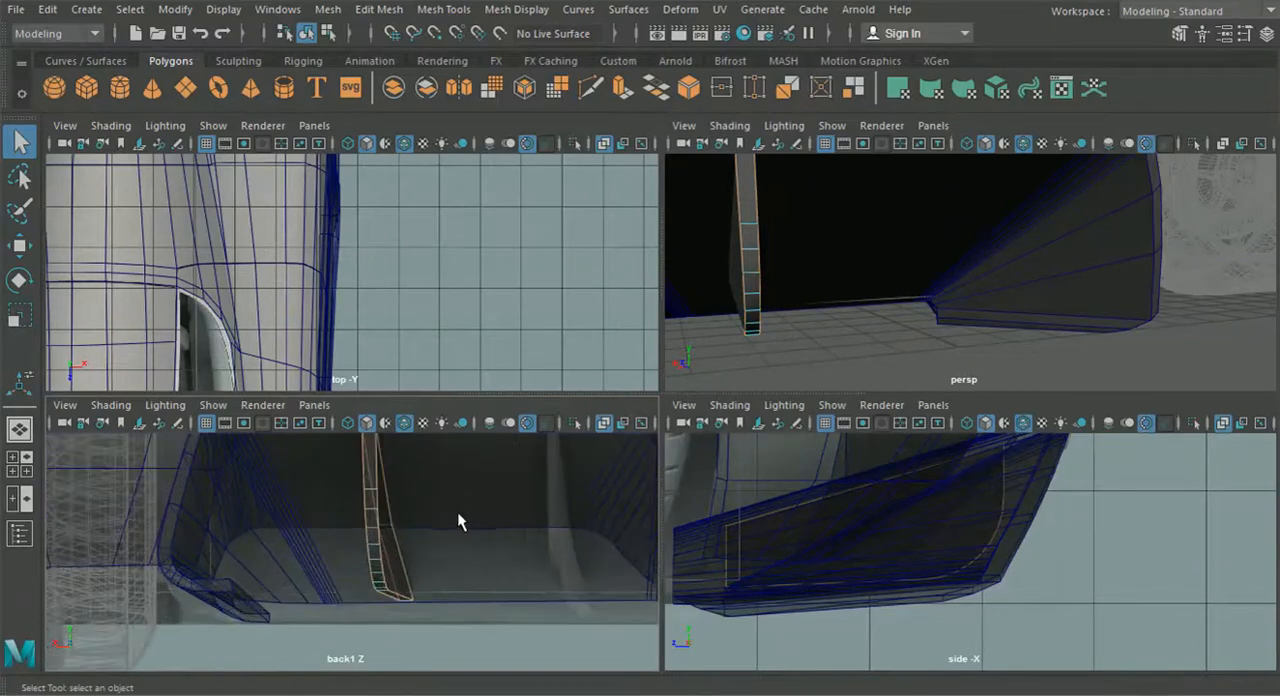
- Bevel the selected fin outline edges with a fraction of 0.4 and 2 segments
click(382, 10)
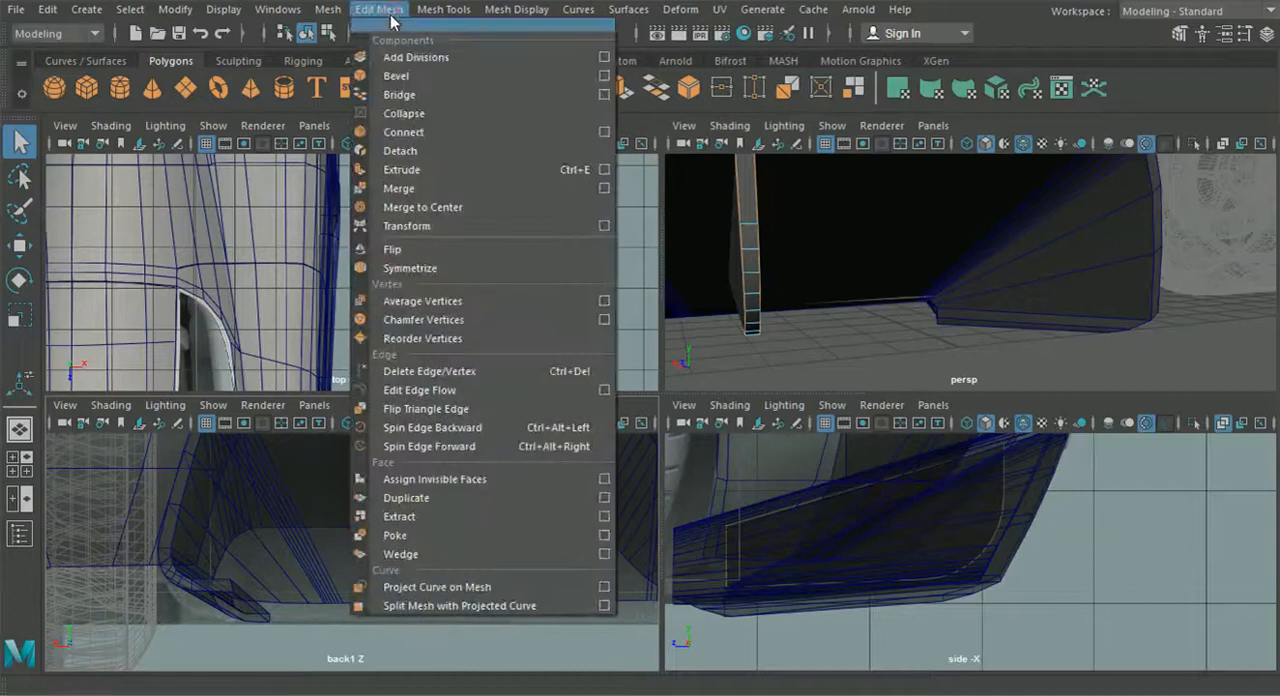
click(397, 76)
alt+middle_drag(437, 474, 446, 489)
mouse_move(755, 300)
alt+middle_down()
mouse_move(757, 288)
mouse_move(770, 302)
alt+middle_up()
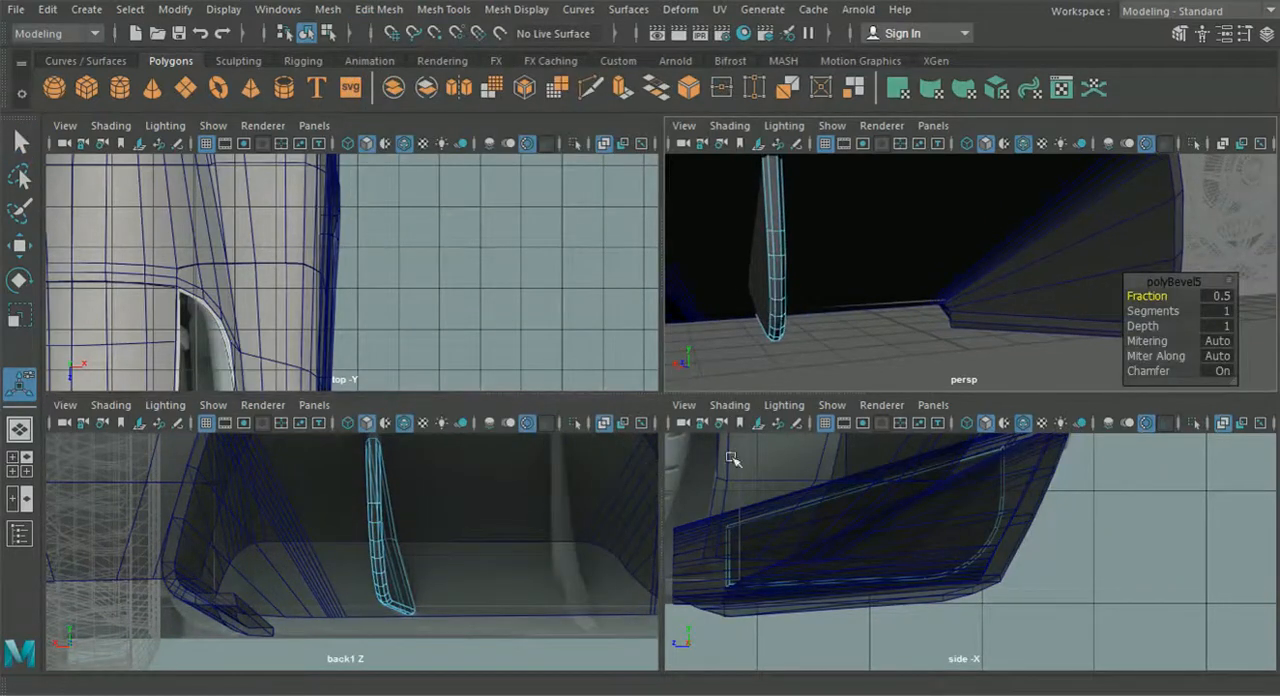
mouse_move(1148, 296)
mouse_down()
mouse_move(1164, 297)
mouse_move(1152, 313)
mouse_up()
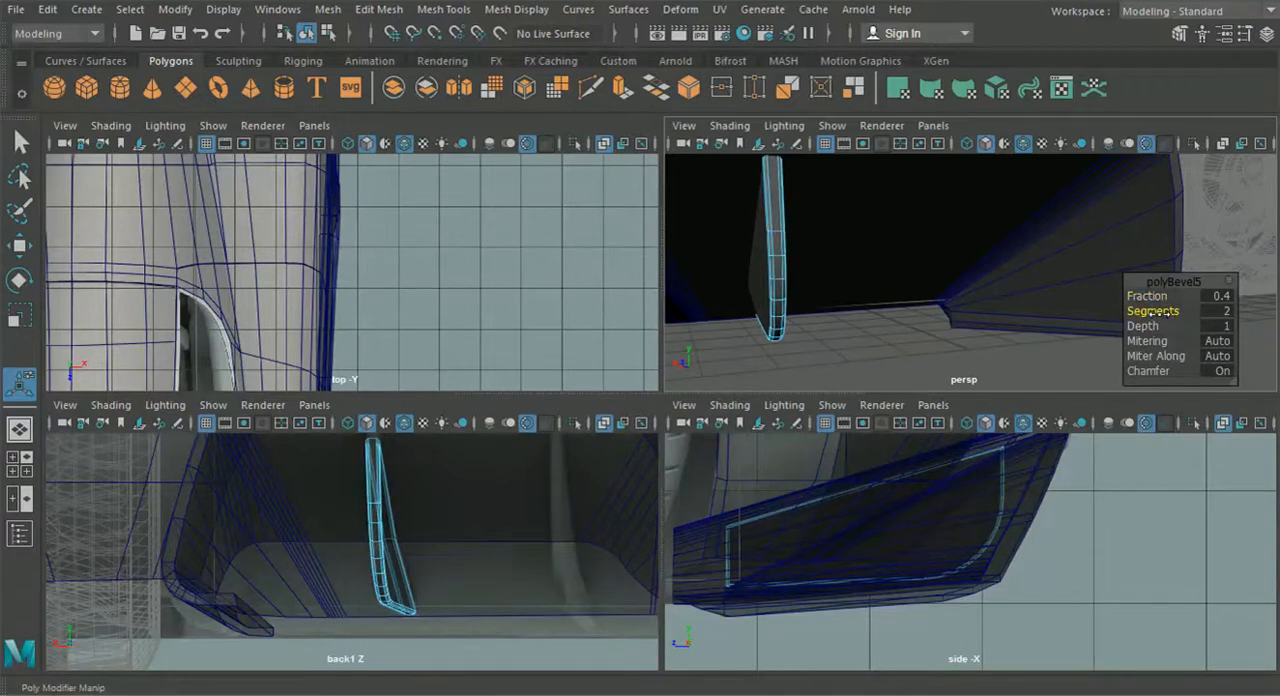
alt+drag(929, 380, 866, 310)
alt+middle_drag(866, 310, 846, 312)
alt+right_drag(780, 303, 846, 304)
alt+middle_drag(846, 304, 974, 289)
alt+right_drag(974, 289, 974, 306)
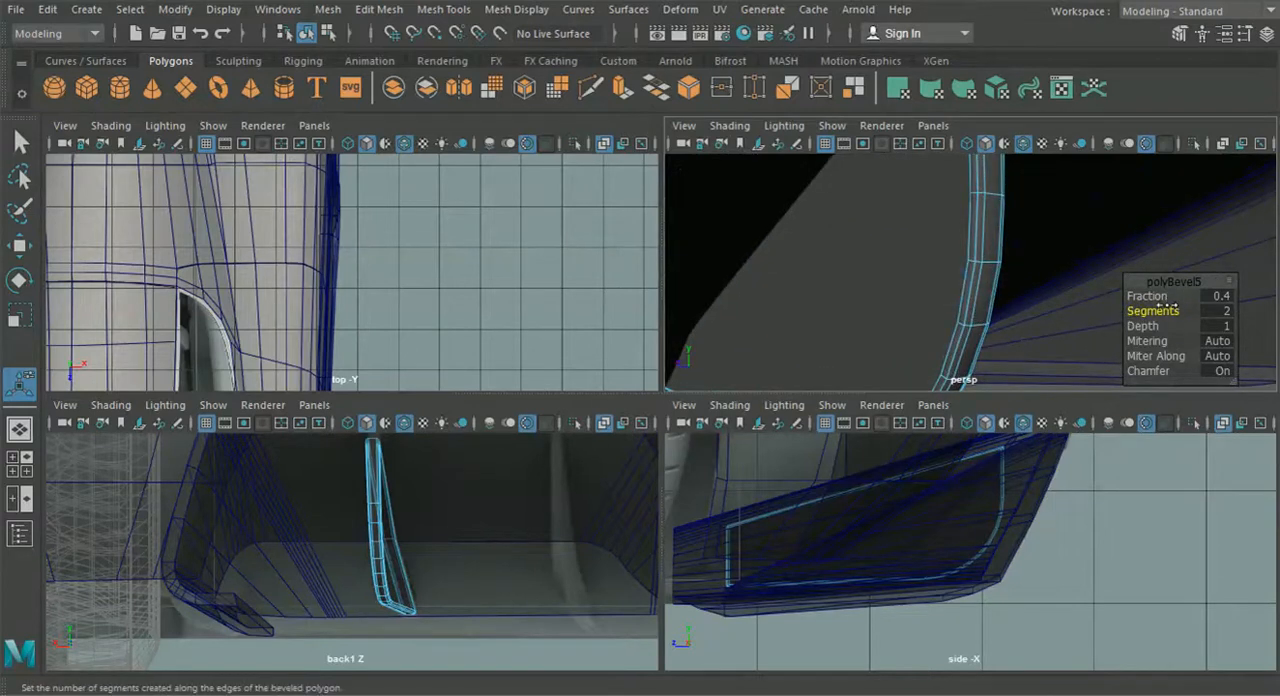
- Return to object mode, duplicate the beveled fin and place the copy over the second reference fin nearer the car's centre
click(329, 34)
click(307, 34)
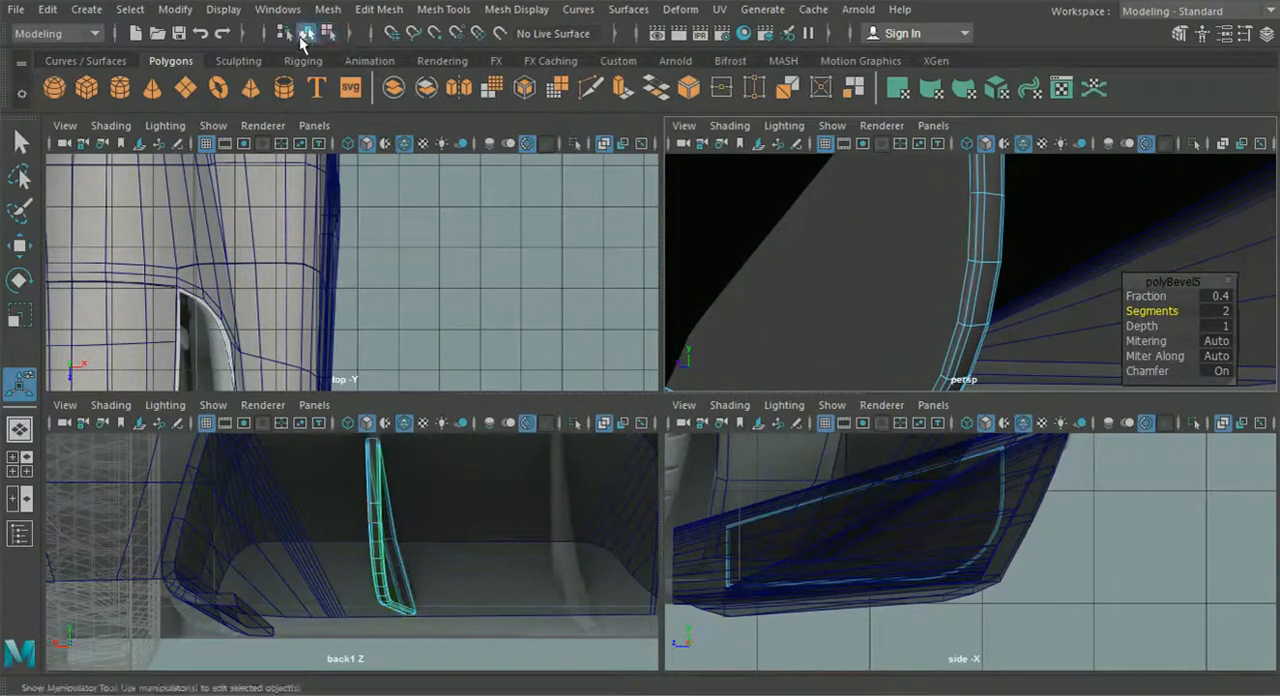
scroll(912, 295, down, 5)
click(948, 361)
alt+drag(948, 361, 832, 385)
click(380, 521)
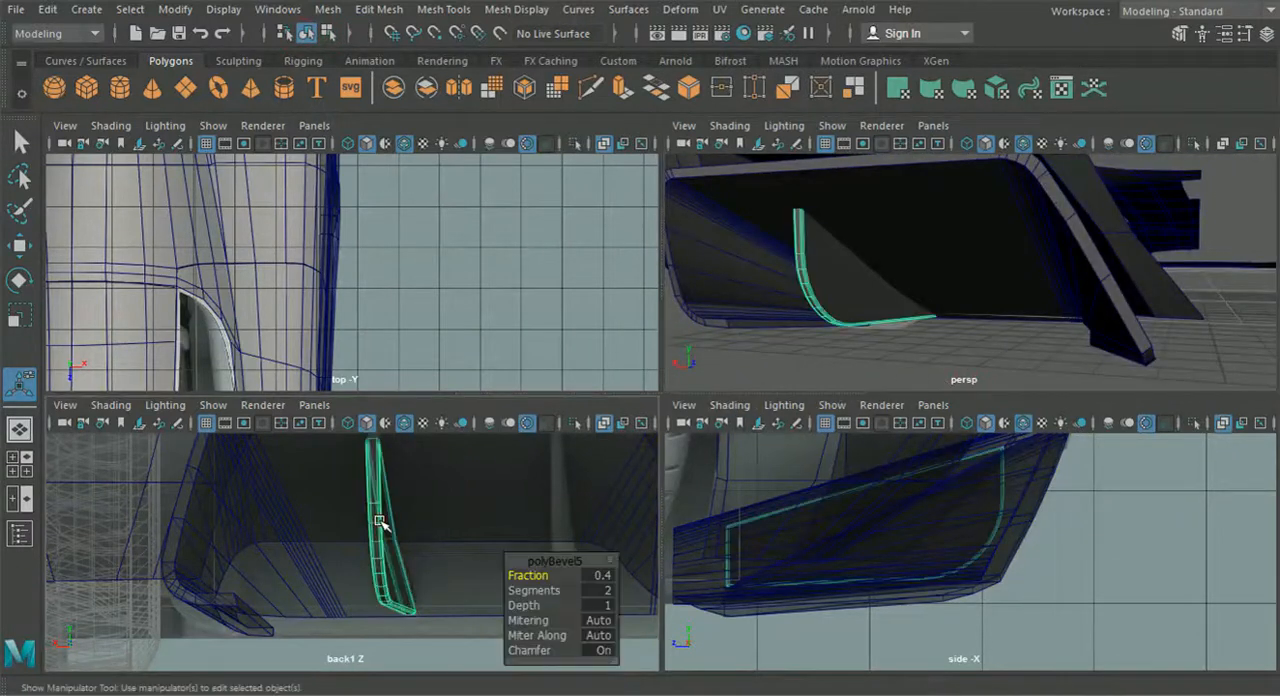
key(w)
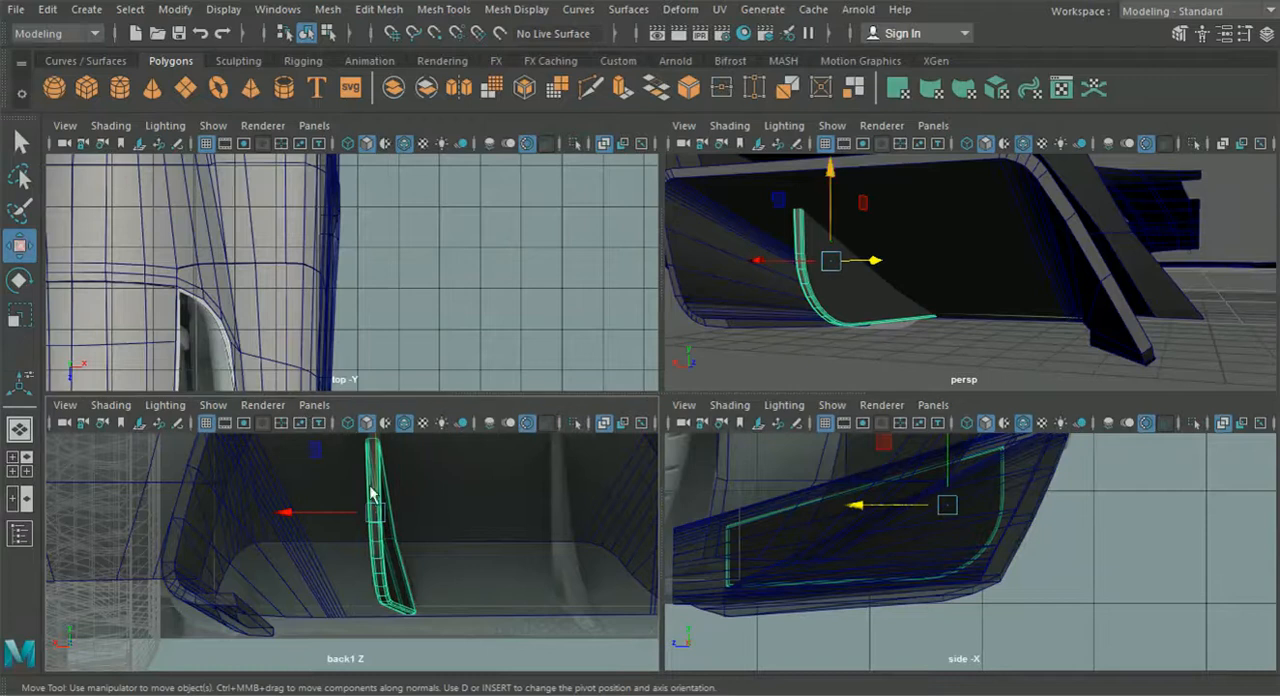
drag(293, 510, 468, 548)
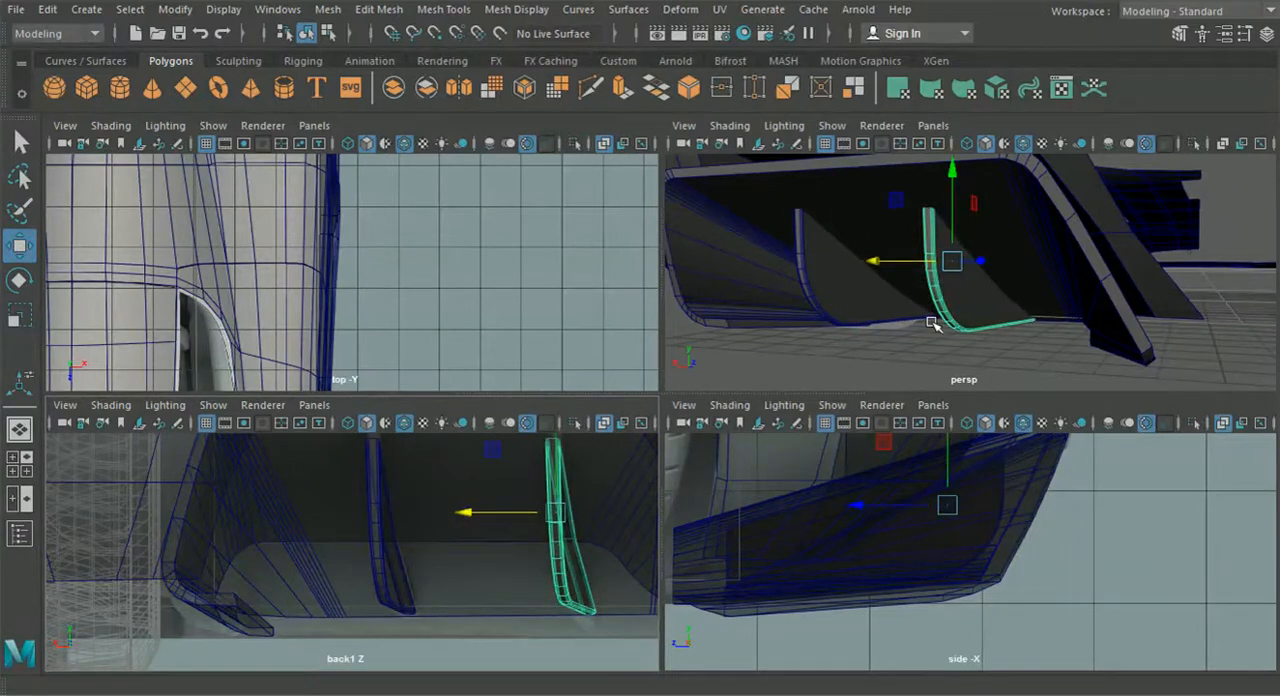
- Enlarge the perspective view and examine the diffuser frame and both fins beneath the rear bumper
key(space)
alt+drag(929, 328, 905, 420)
click(689, 571)
alt+drag(689, 571, 533, 550)
scroll(533, 550, up, 10)
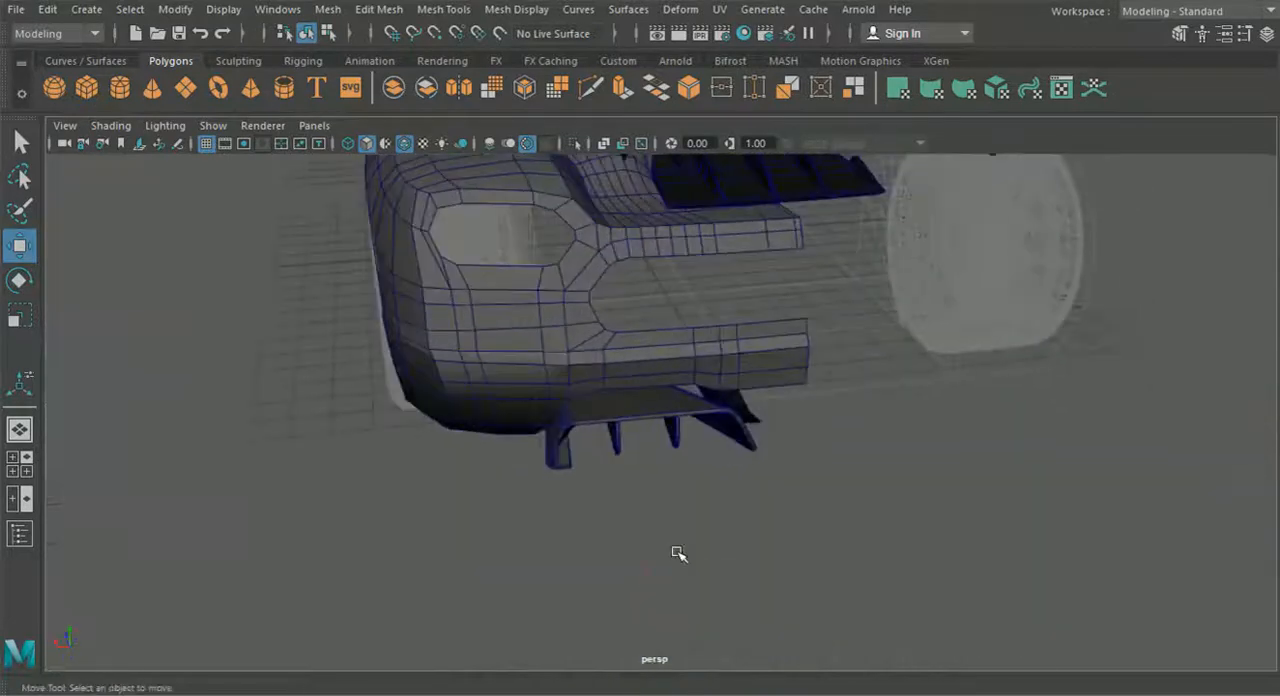
drag(709, 549, 541, 392)
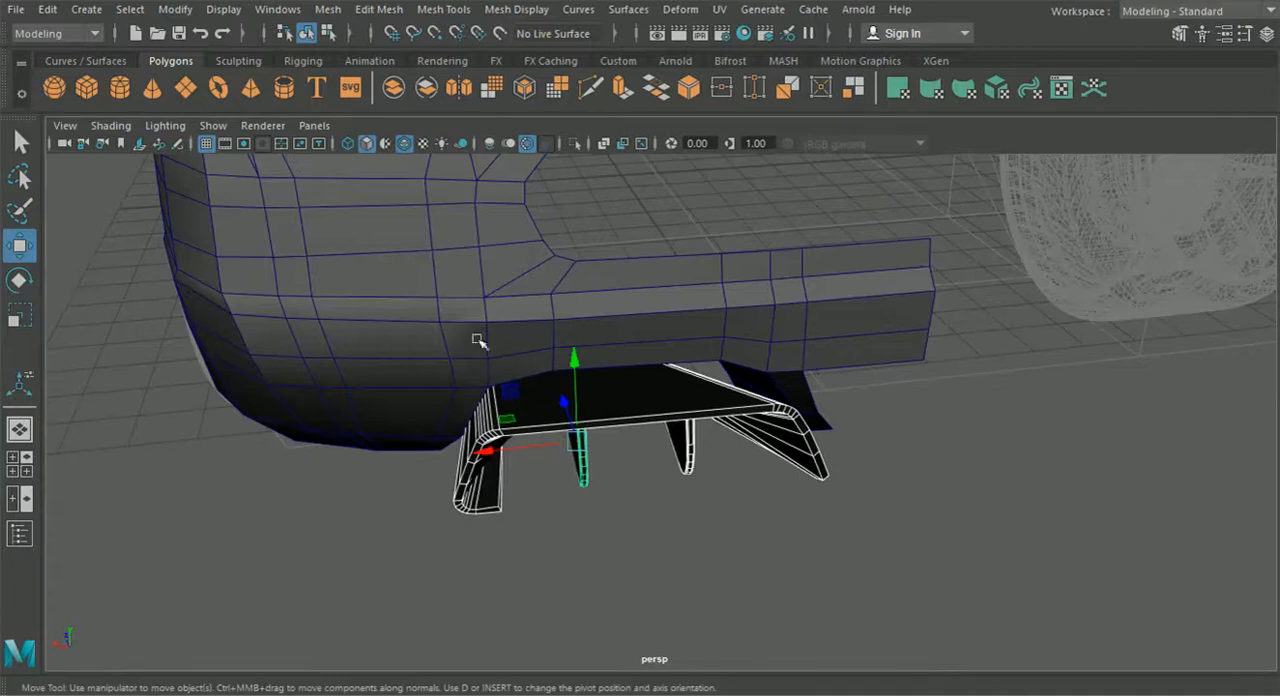
click(769, 521)
scroll(726, 538, down, 3)
alt+drag(723, 540, 544, 503)
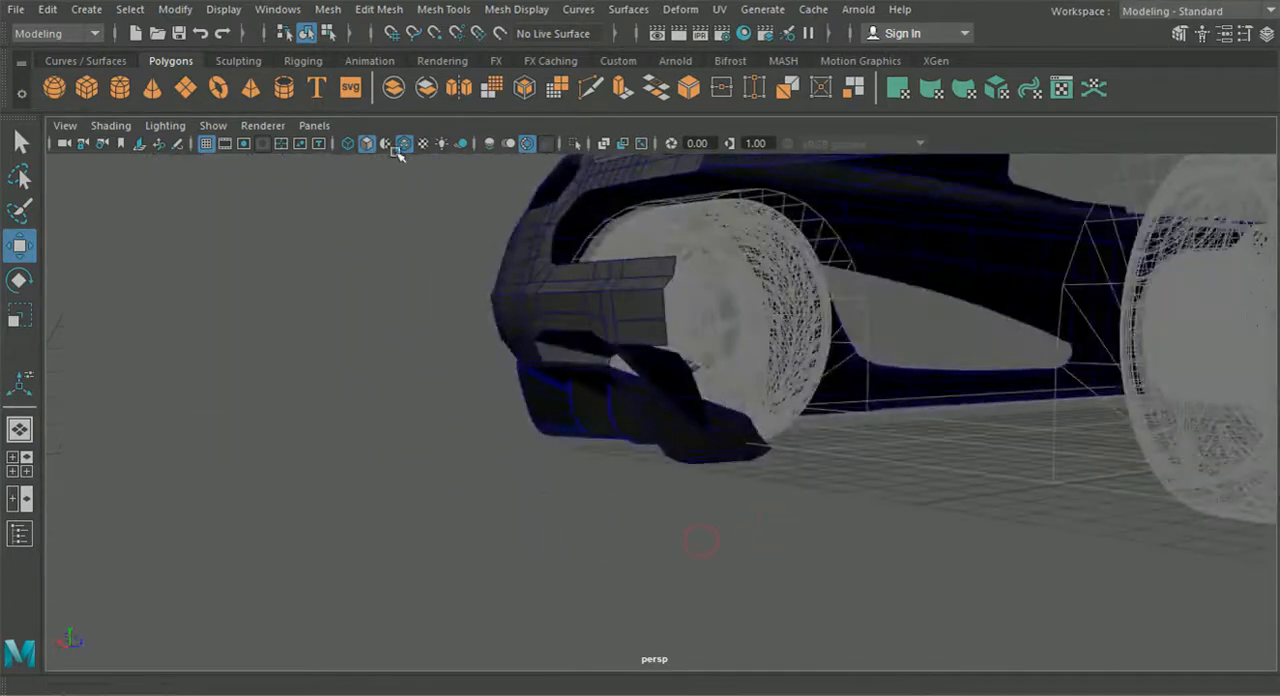
alt+drag(377, 411, 626, 471)
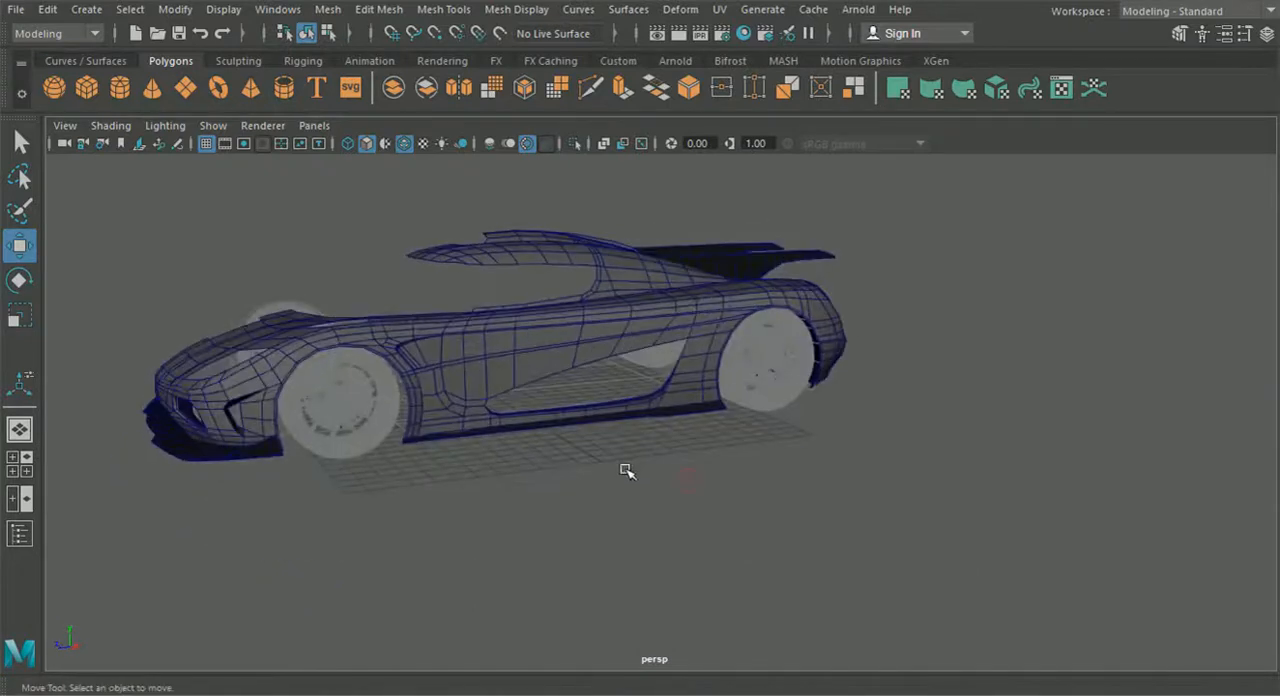
- Select the main body shell and examine the car from several sides, including the side sill and rear side panel
click(573, 342)
alt+drag(566, 337, 705, 336)
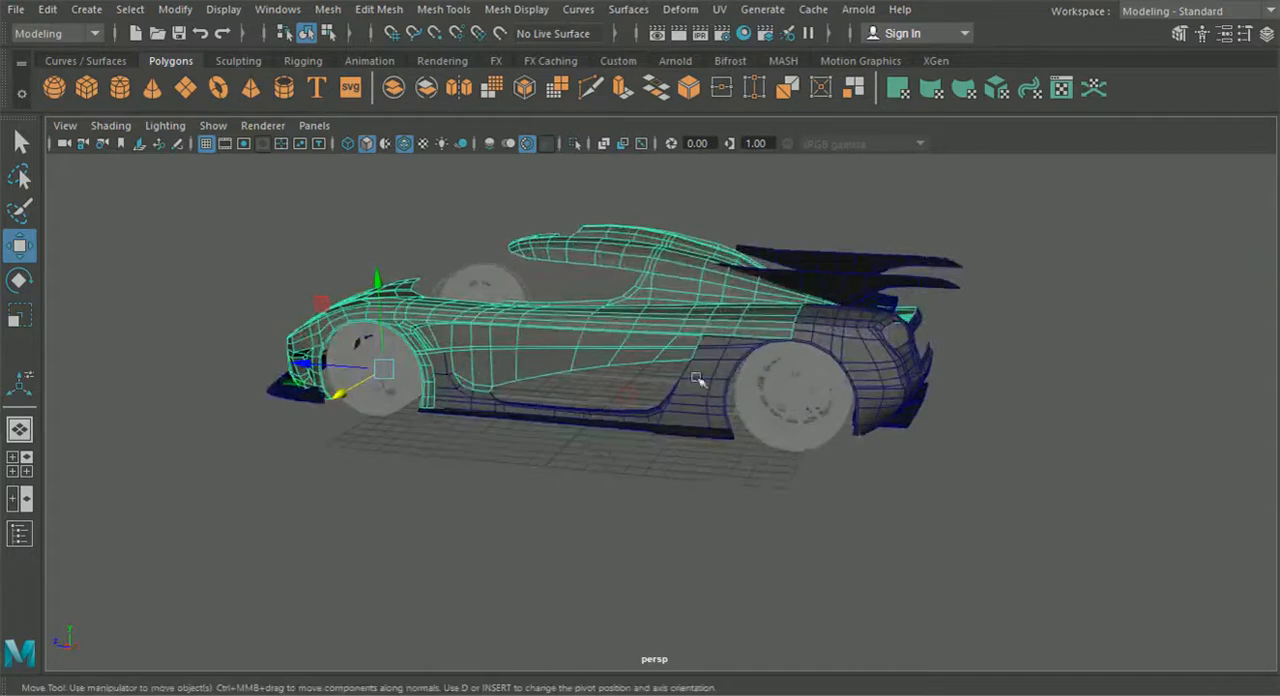
alt+drag(632, 345, 731, 389)
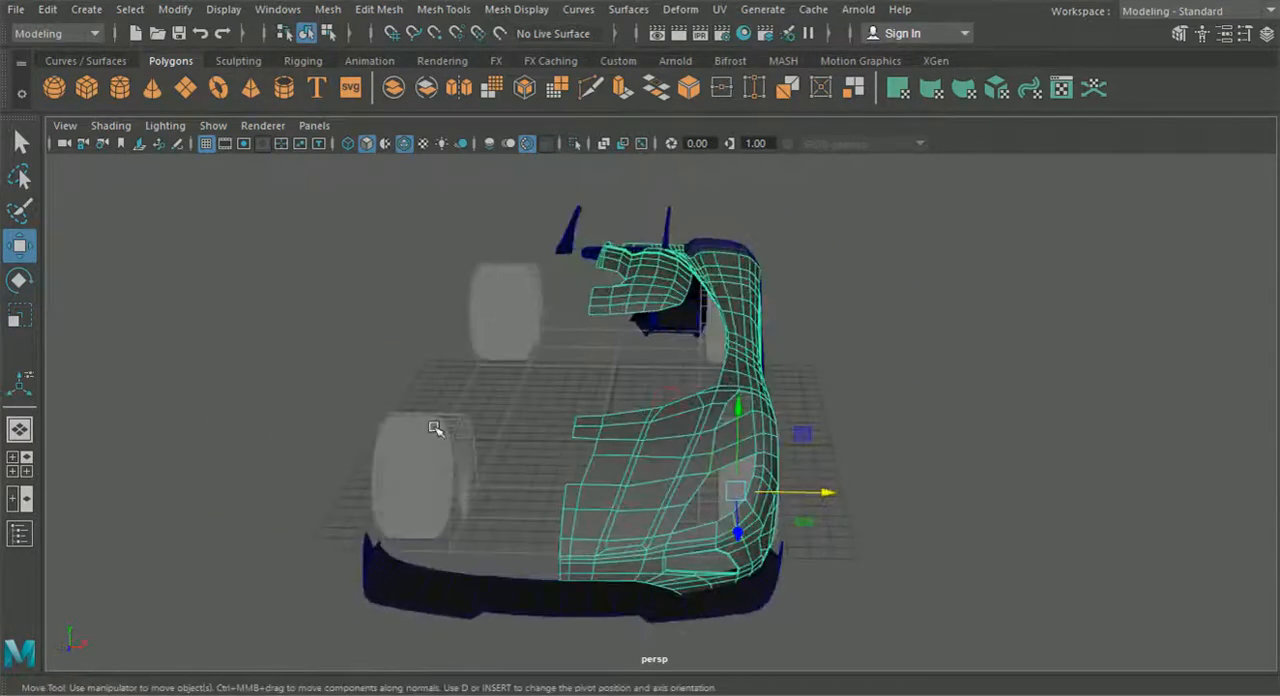
mouse_move(655, 580)
alt+mouse_down()
mouse_move(645, 565)
mouse_move(663, 569)
alt+mouse_up()
alt+drag(674, 512, 517, 513)
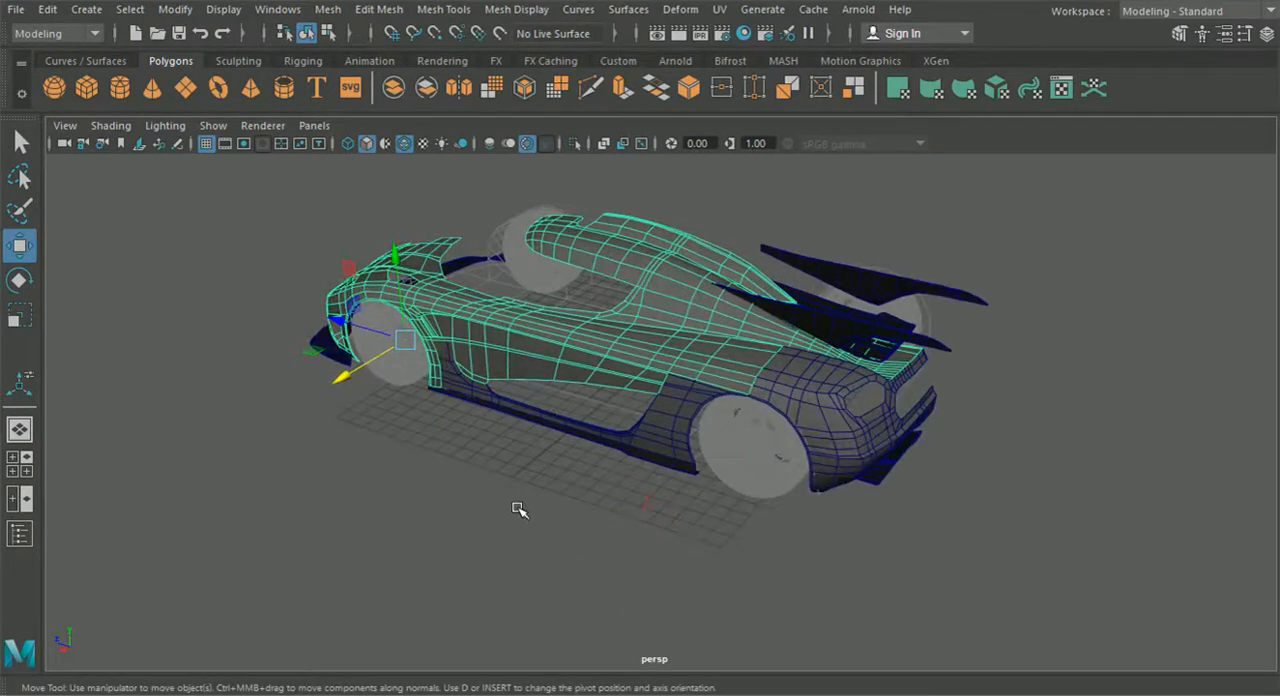
scroll(519, 510, up, 3)
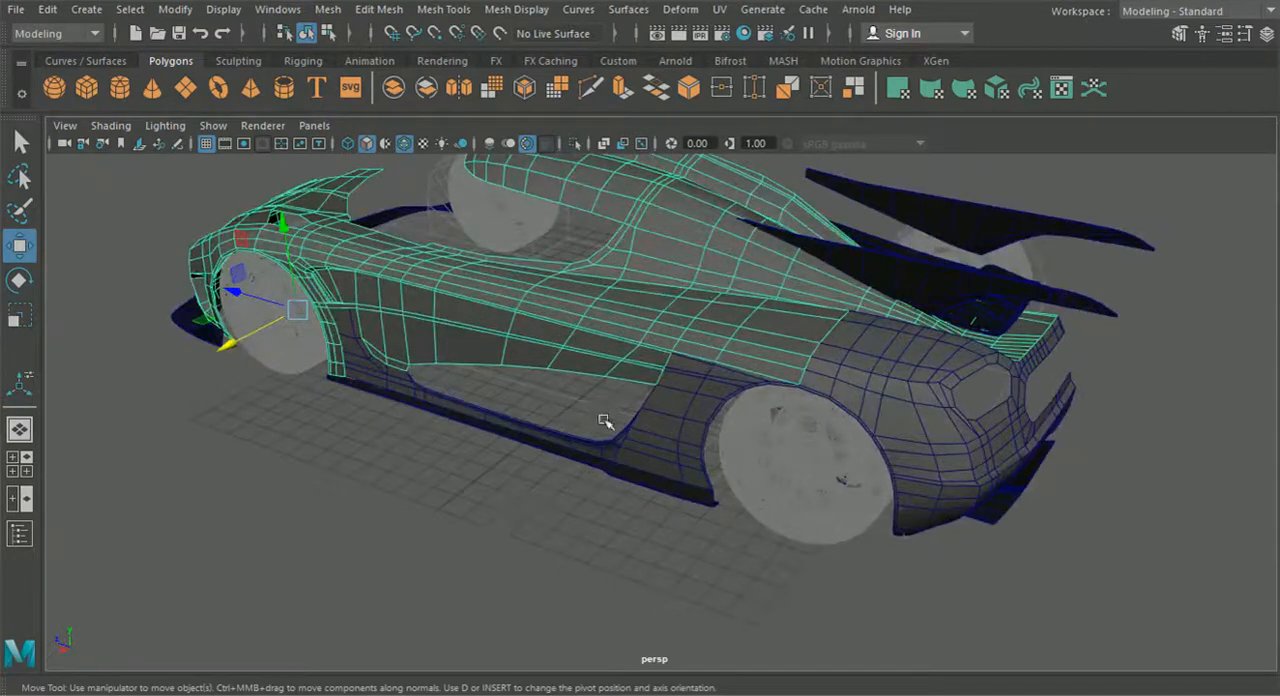
scroll(610, 498, up, 2)
alt+middle_drag(411, 483, 549, 471)
scroll(549, 471, up, 5)
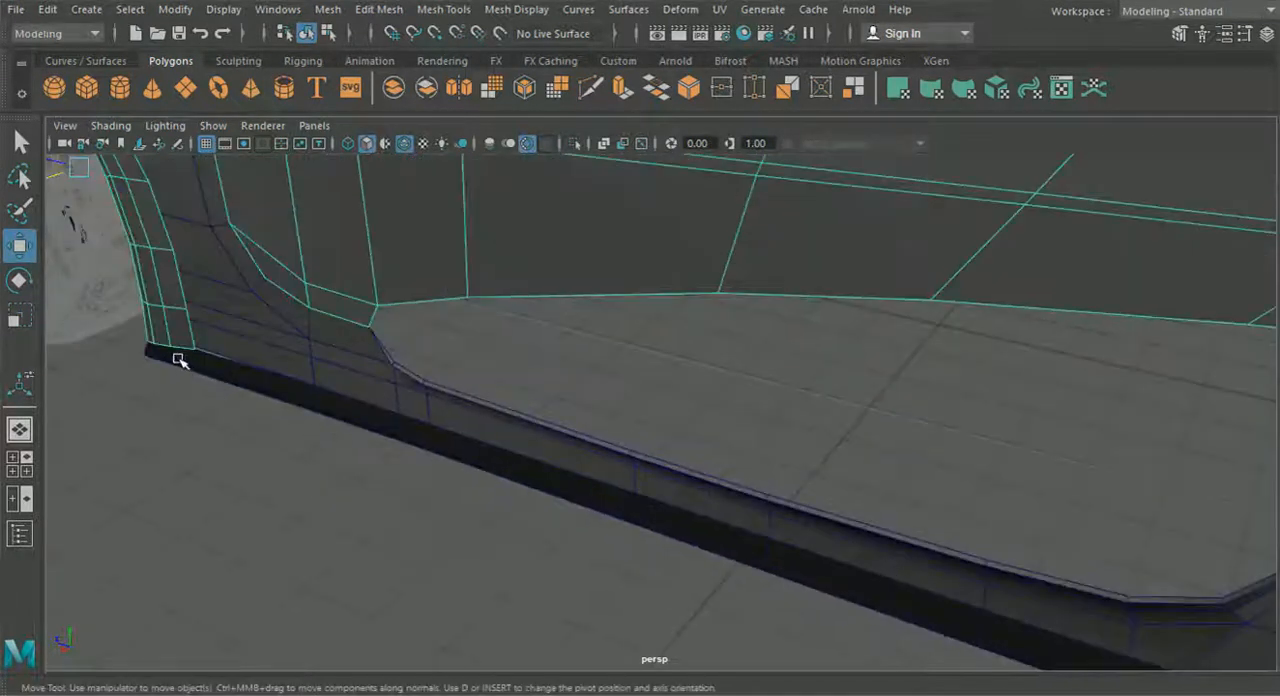
scroll(266, 428, down, 6)
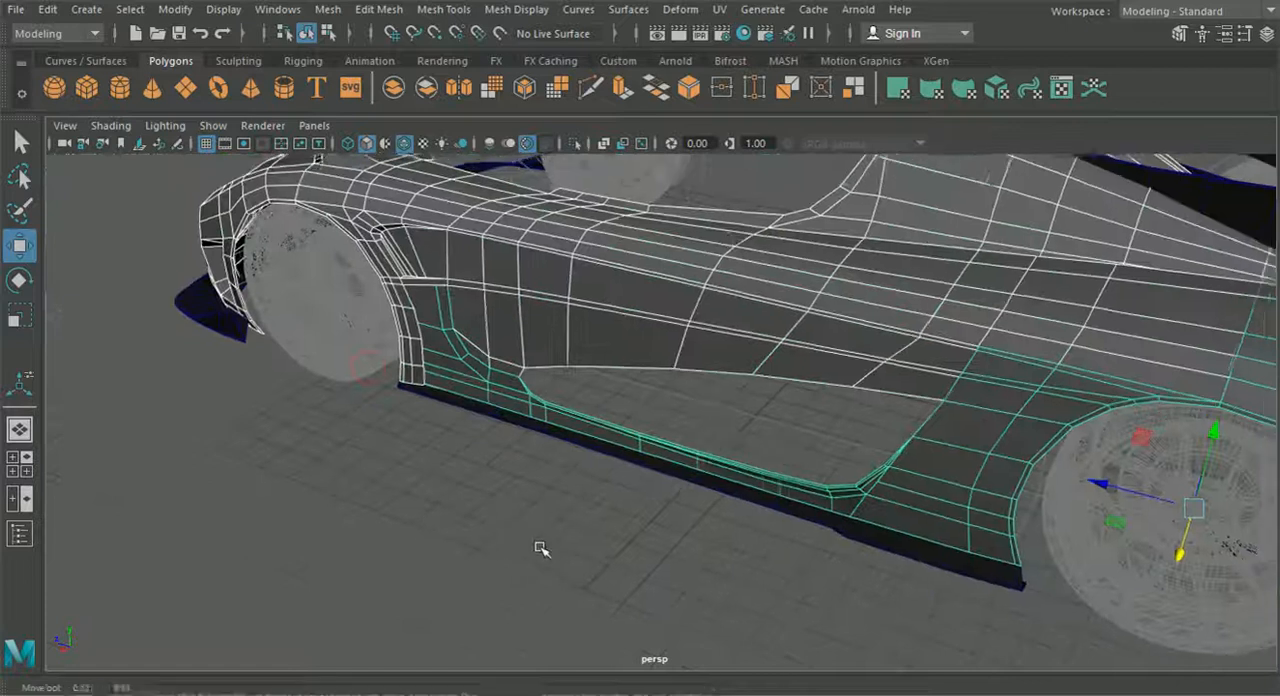
alt+middle_drag(541, 549, 506, 560)
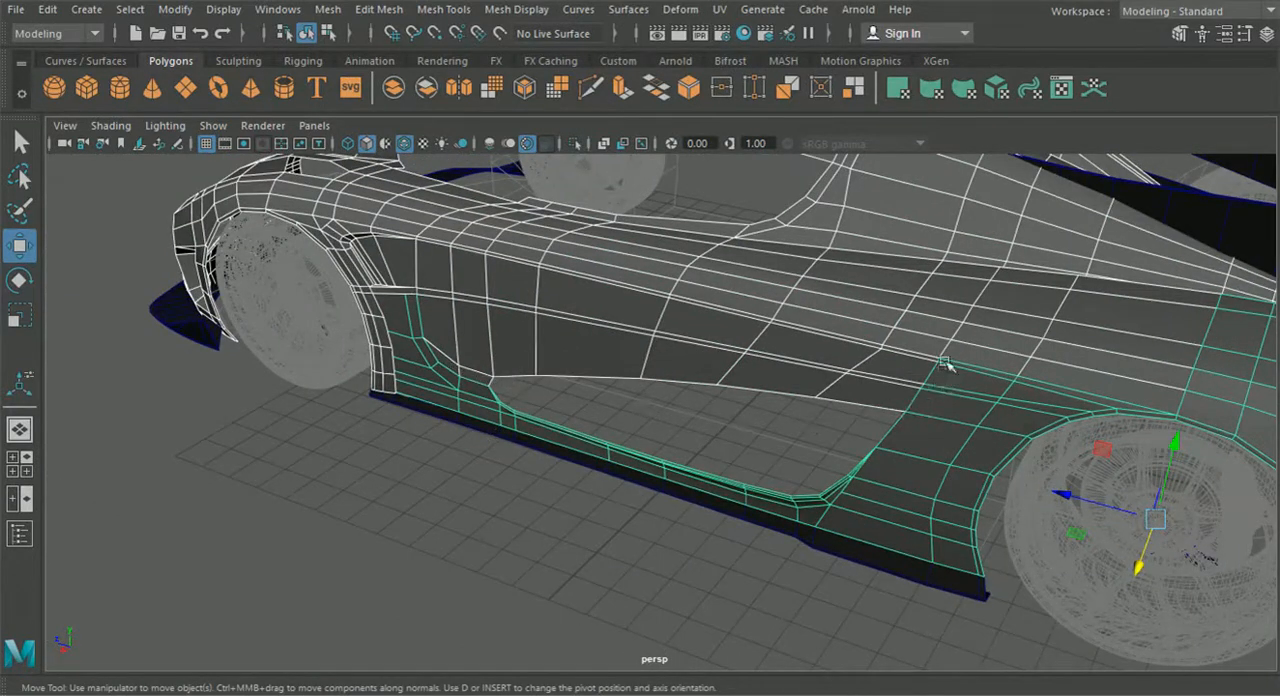
- Combine the selected main body shell with the side sill and rear side panel into a single mesh
alt+drag(1212, 358, 521, 366)
alt+drag(902, 446, 928, 434)
alt+middle_drag(855, 418, 680, 453)
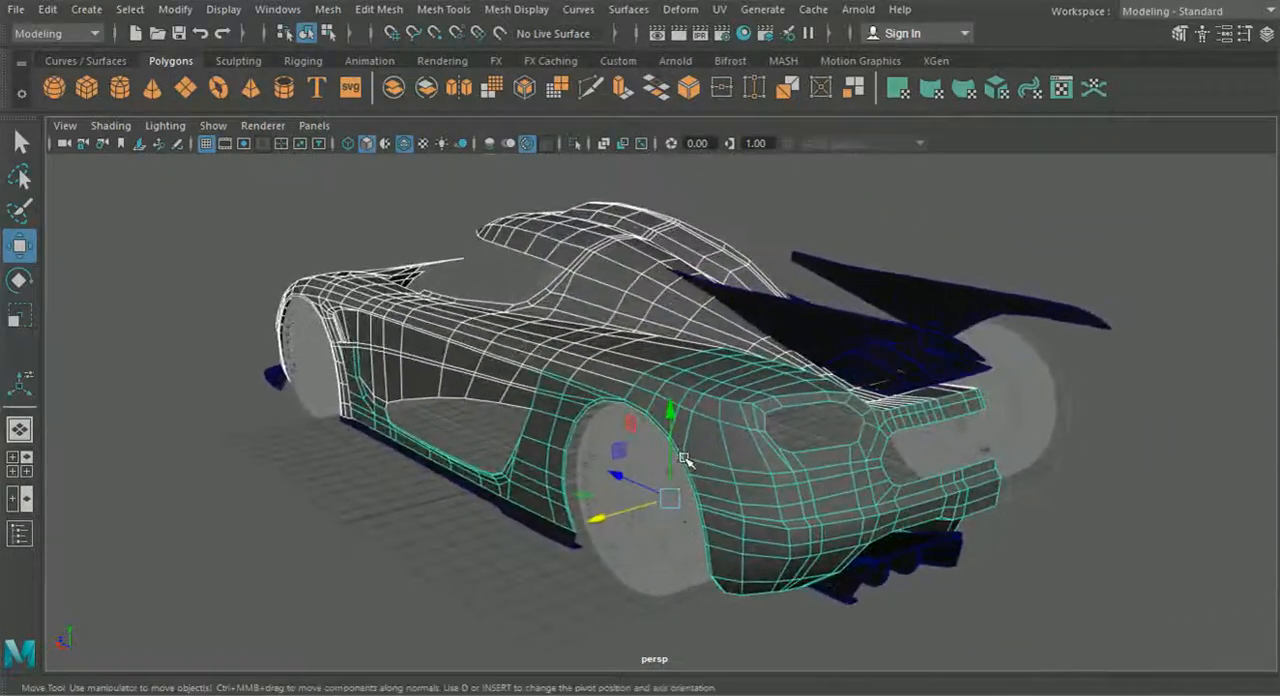
scroll(688, 451, up, 2)
scroll(622, 466, up, 1)
scroll(622, 466, up, 1)
scroll(621, 467, up, 1)
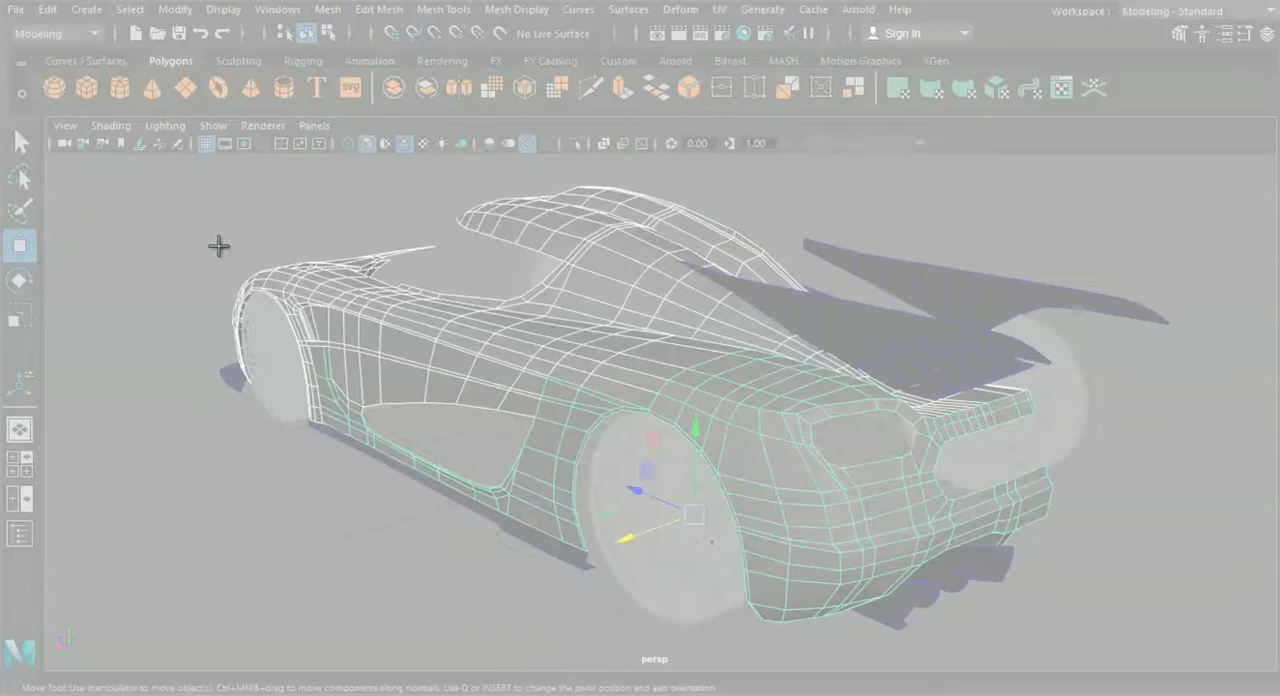
drag(218, 246, 1138, 637)
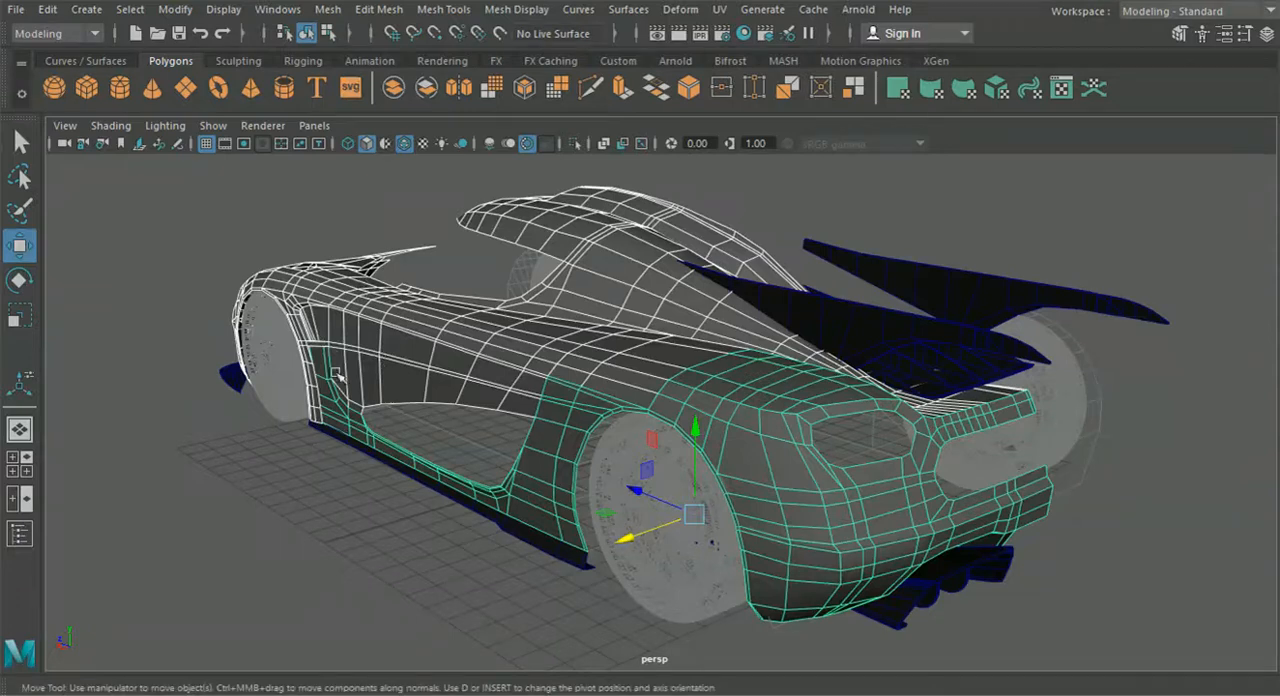
alt+drag(585, 356, 690, 480)
click(441, 10)
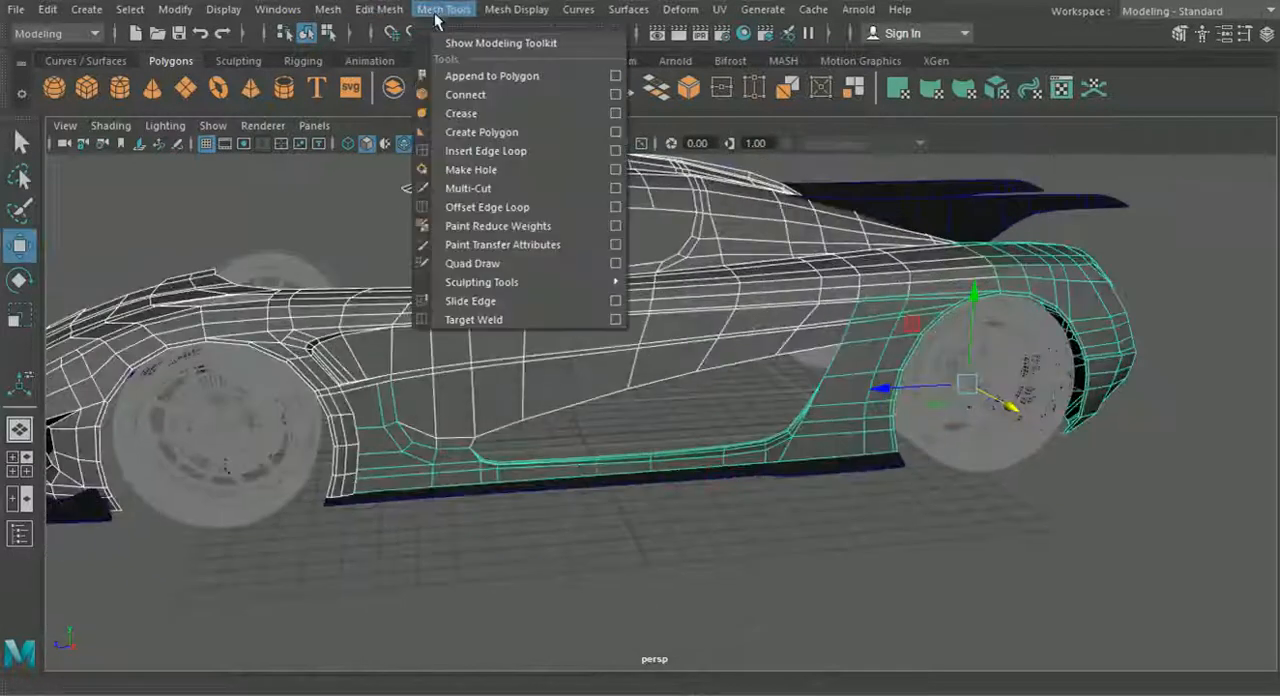
mouse_move(345, 14)
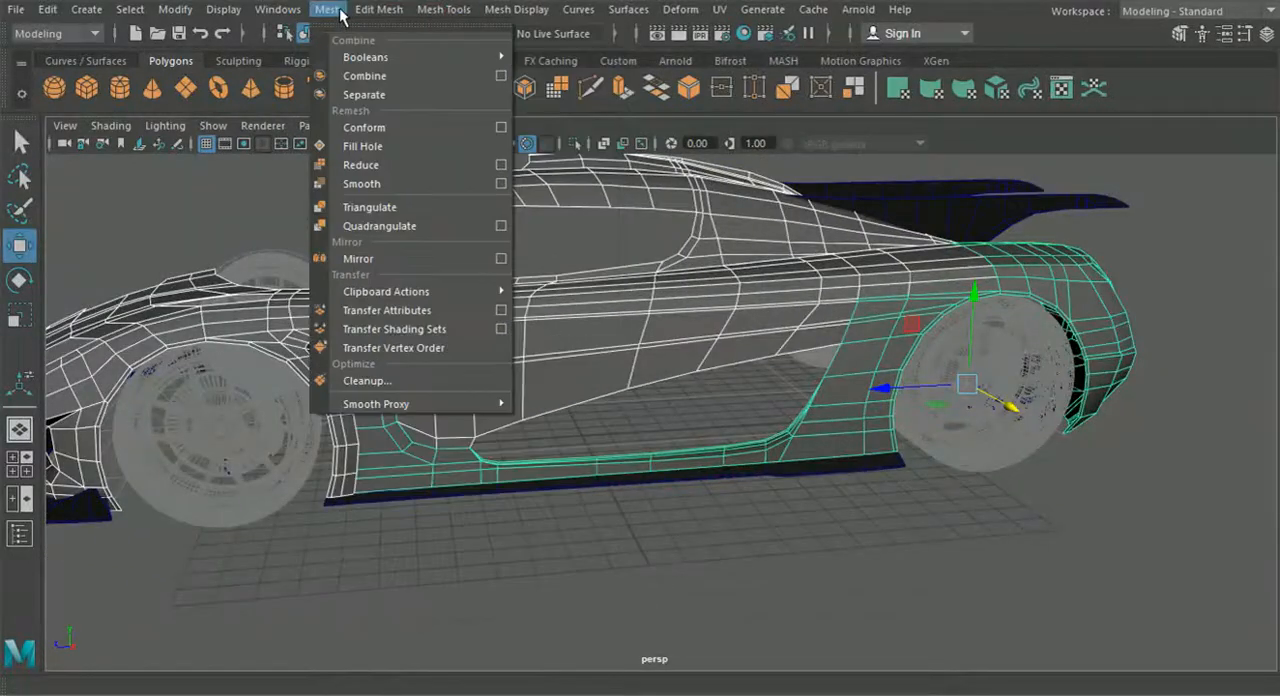
click(366, 77)
- Switch the combined mesh to vertex editing and merge the overlapping seam vertices on the side crease behind the front wheel arch
alt+drag(588, 261, 594, 357)
right_drag(594, 357, 590, 100)
scroll(542, 318, up, 5)
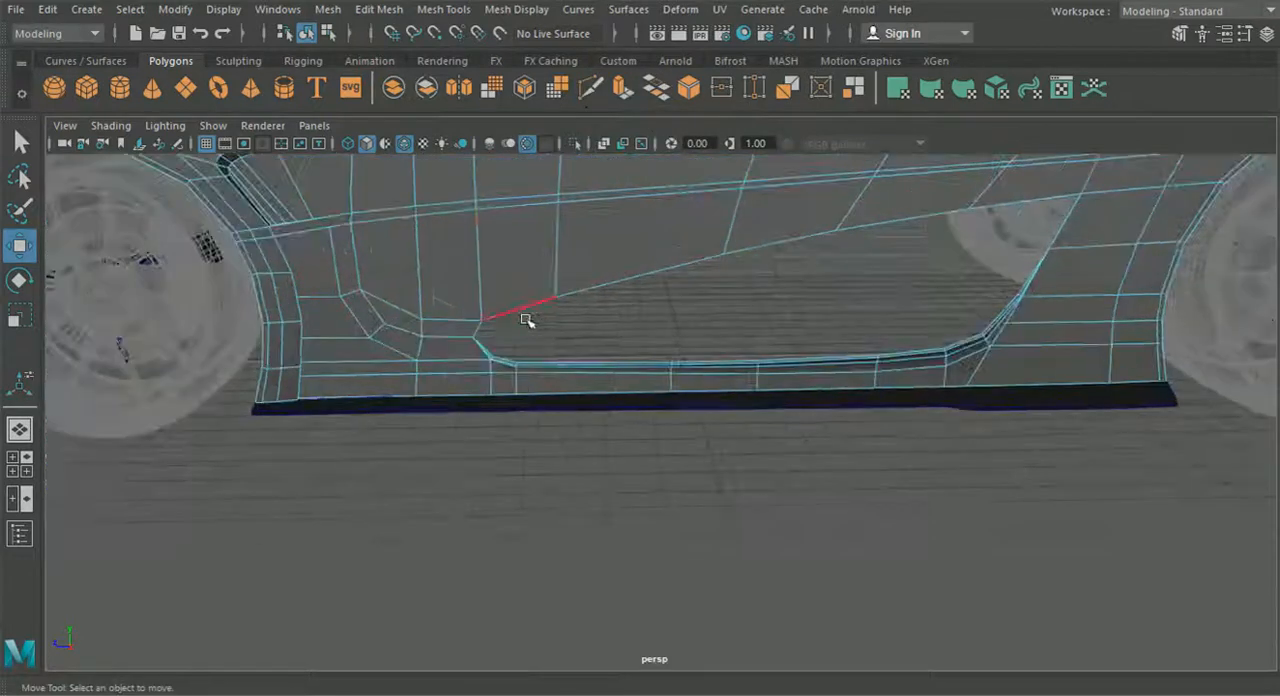
click(418, 322)
alt+drag(418, 322, 540, 313)
right_drag(550, 140, 466, 139)
alt+drag(476, 212, 574, 397)
scroll(505, 258, up, 4)
scroll(574, 397, up, 4)
alt+middle_drag(403, 237, 574, 405)
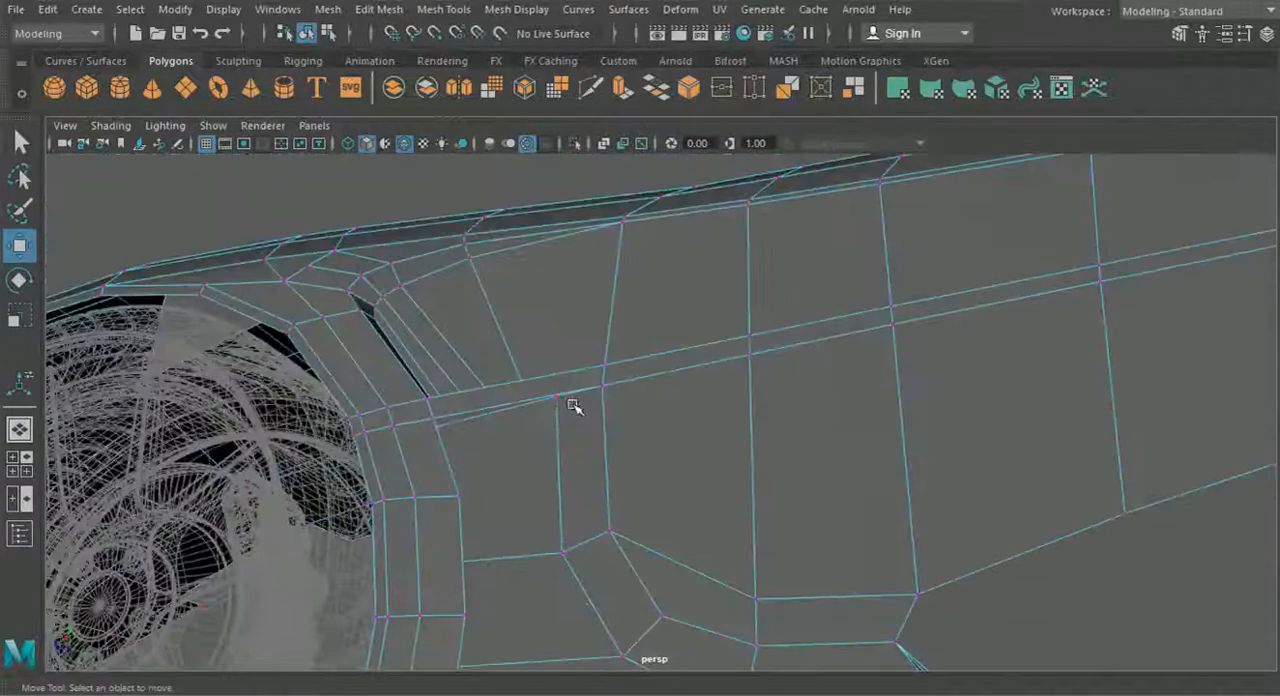
scroll(574, 406, up, 4)
drag(500, 369, 580, 386)
key(ctrl+z)
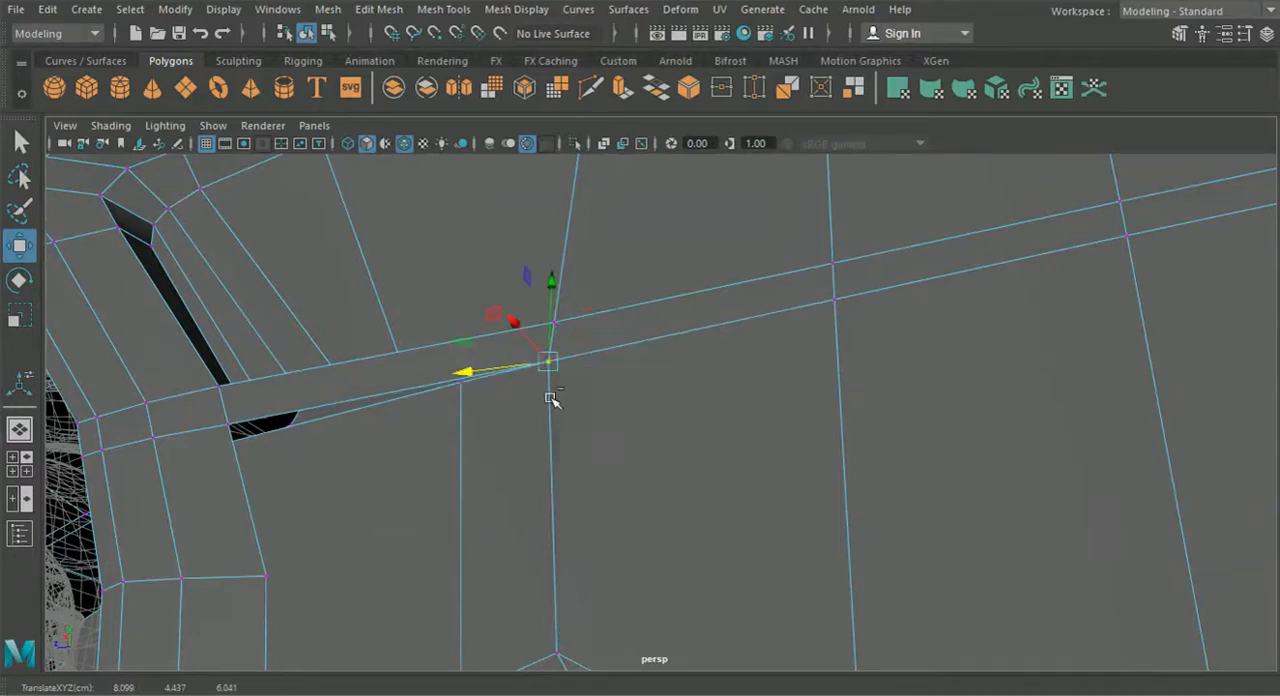
click(390, 11)
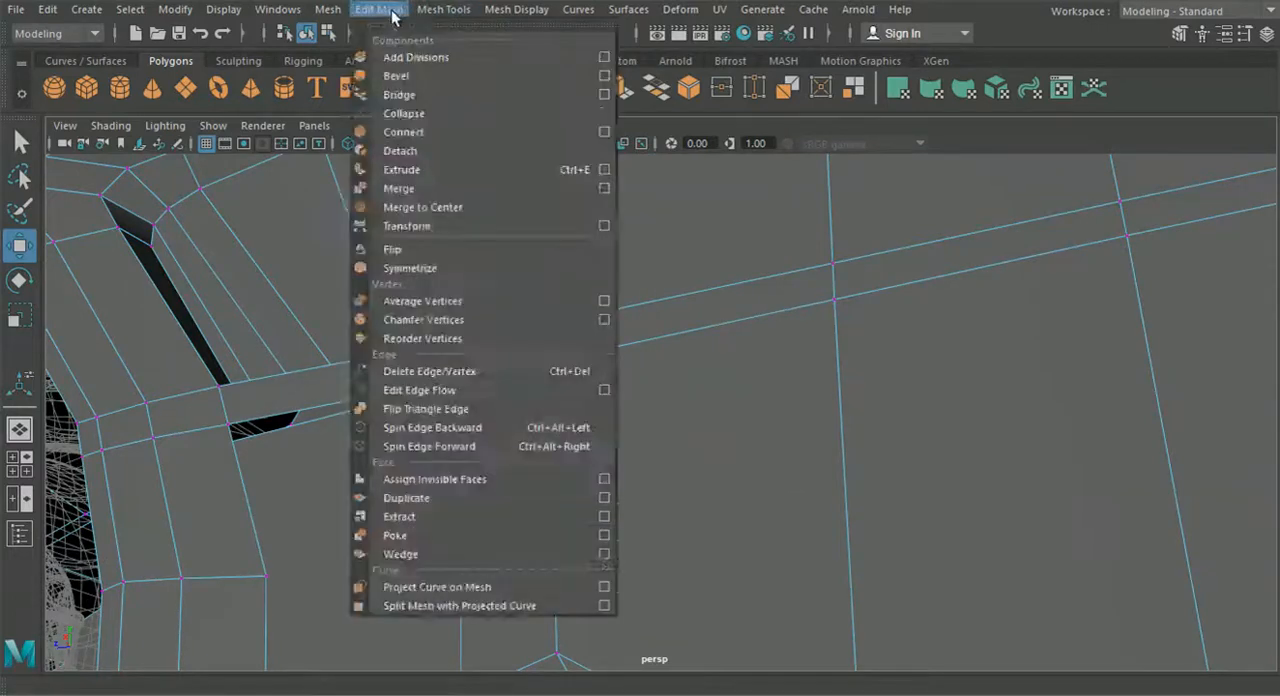
click(419, 205)
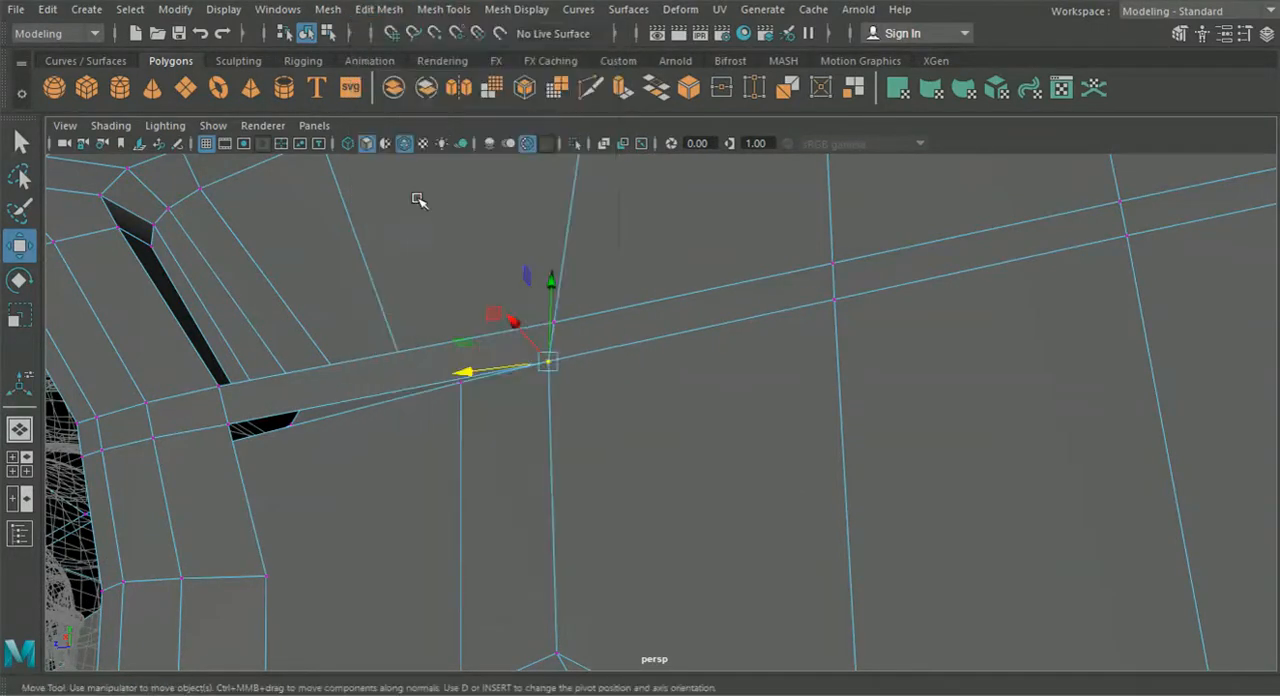
click(379, 9)
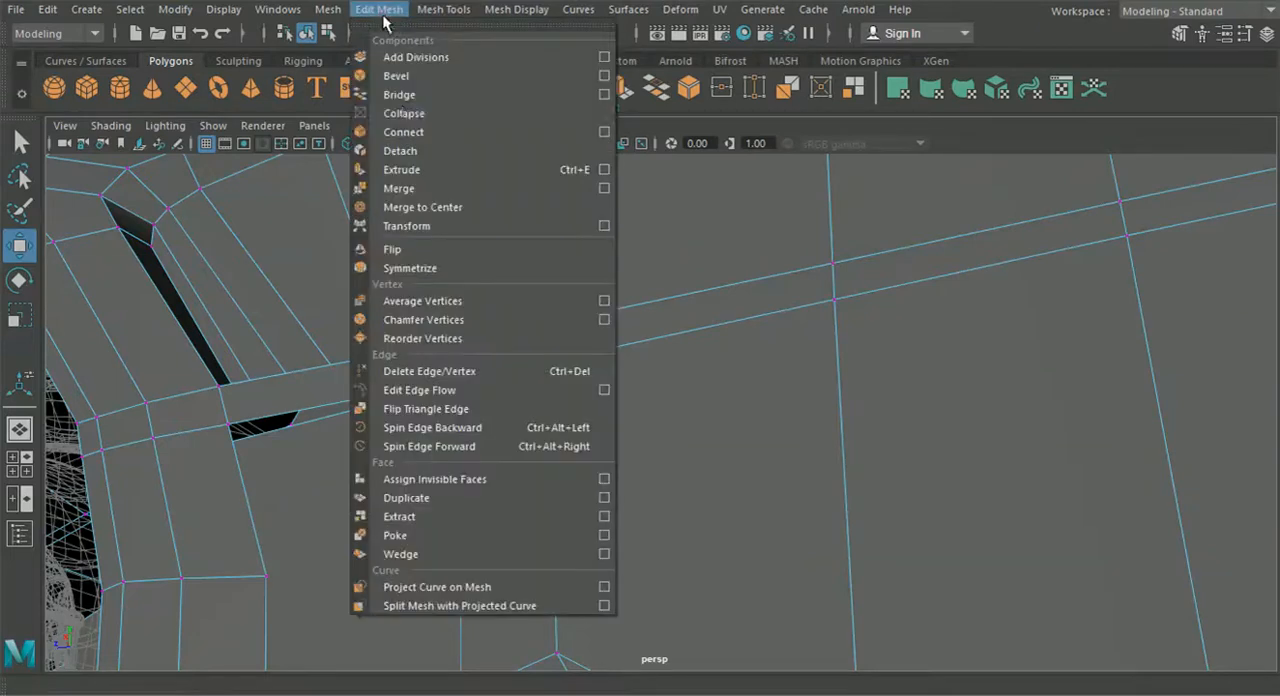
click(409, 190)
- Merge the overlapping vertex pairs where the body side meets the side sill, down to the front corner of the side opening
alt+middle_drag(506, 423, 537, 349)
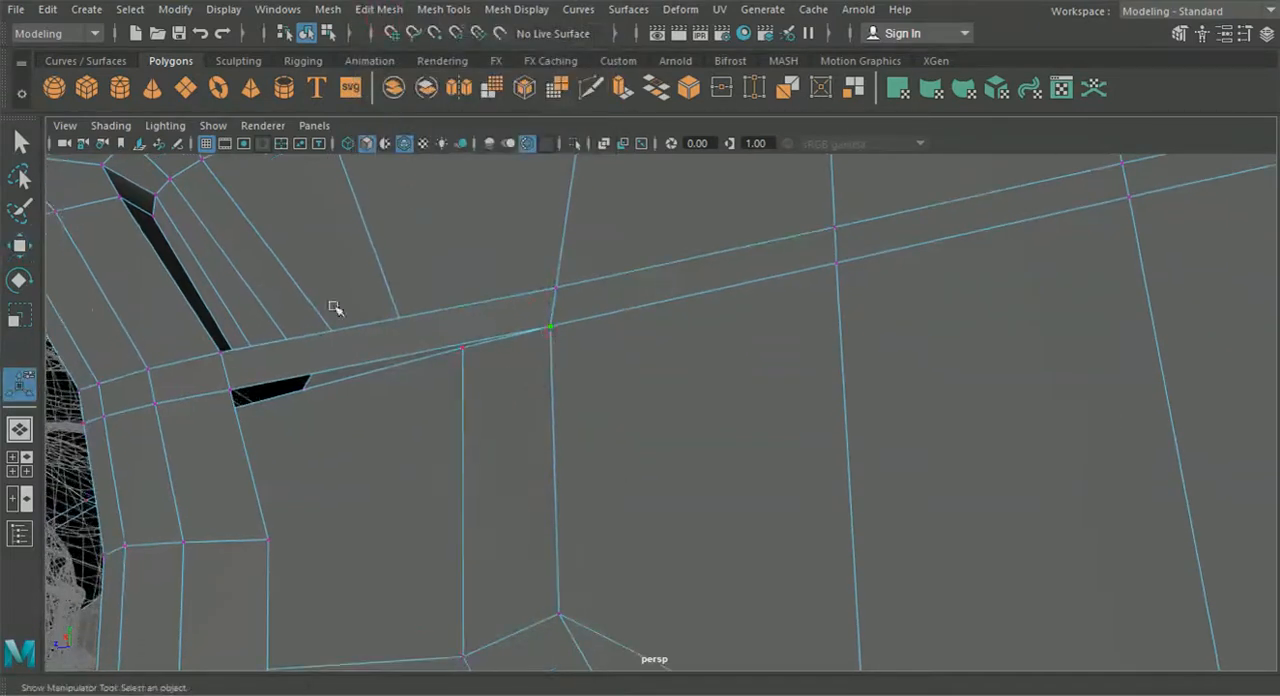
click(20, 244)
mouse_move(471, 337)
mouse_down()
mouse_move(563, 351)
mouse_move(405, 352)
mouse_move(468, 345)
mouse_up()
alt+middle_drag(606, 530, 628, 372)
drag(628, 372, 566, 306)
click(443, 12)
mouse_move(379, 9)
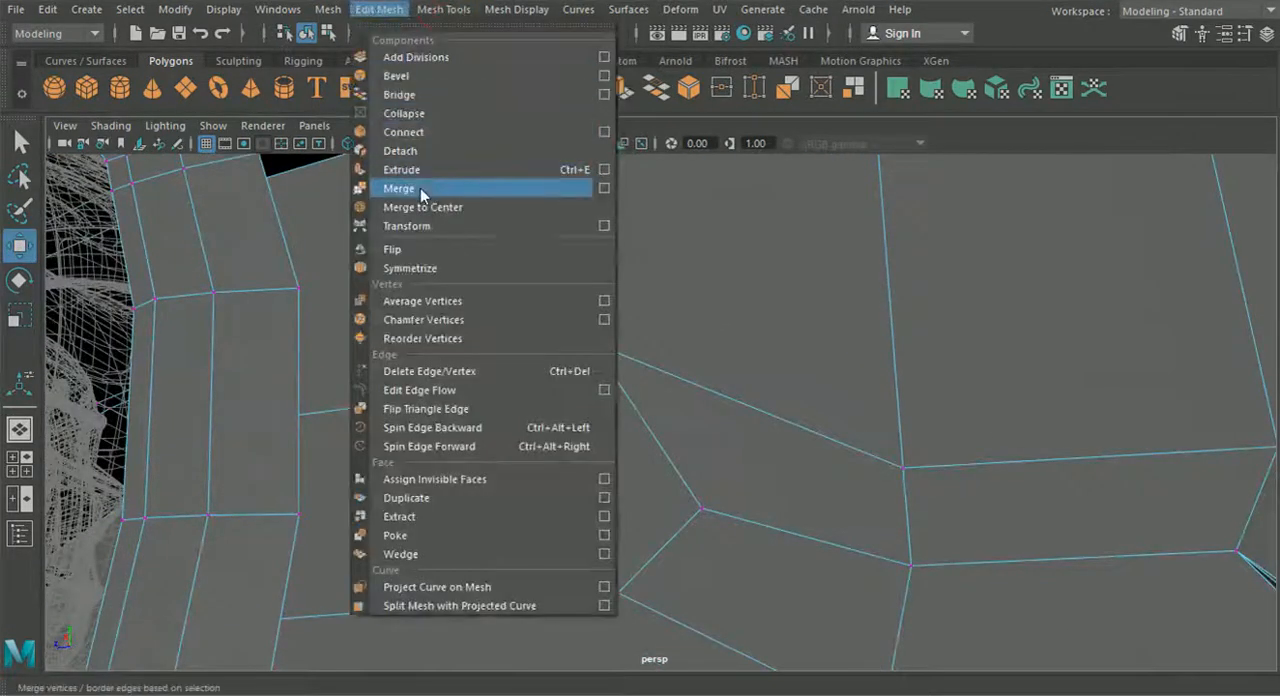
click(423, 274)
scroll(602, 356, down, 3)
scroll(605, 356, up, 3)
drag(622, 377, 771, 457)
key(g)
key(g)
drag(864, 404, 910, 440)
key(g)
- Merge the overlapping seam vertices rising from the side opening's rear upper corner across the side creases
scroll(900, 425, down, 3)
alt+middle_drag(886, 406, 631, 431)
alt+drag(638, 424, 572, 417)
alt+right_drag(572, 417, 629, 437)
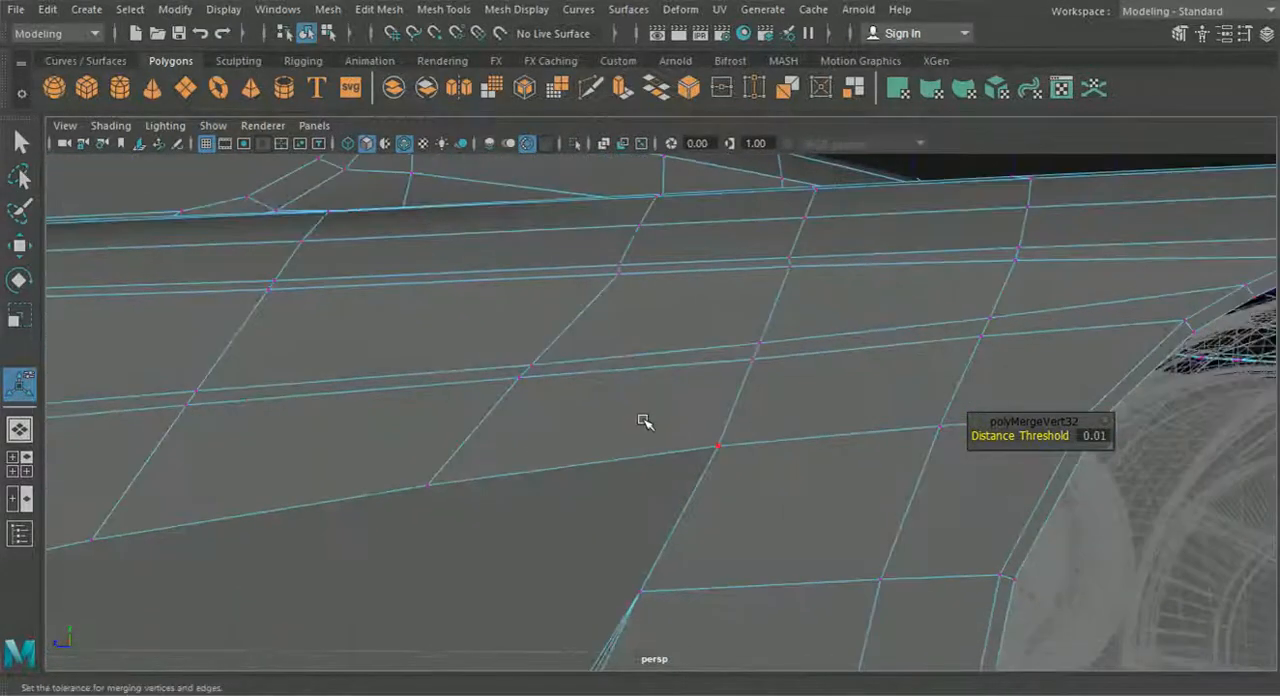
drag(664, 416, 797, 484)
key(g)
drag(771, 391, 737, 353)
key(g)
drag(733, 311, 778, 351)
key(g)
drag(798, 304, 801, 263)
key(g)
- Merge the overlapping seam vertices above the rear wheel arch and up onto the rear fender
key(g)
drag(986, 231, 546, 511)
key(g)
scroll(547, 500, down, 4)
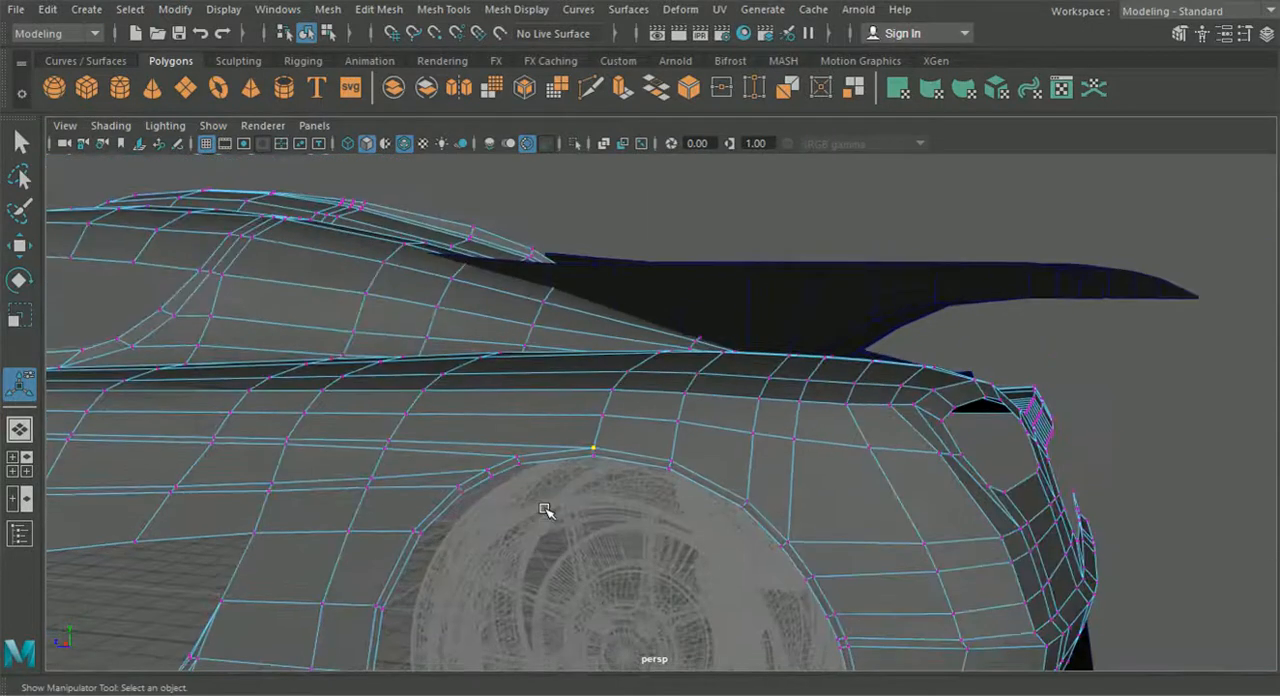
key(g)
drag(599, 405, 671, 534)
alt+middle_drag(690, 577, 669, 477)
drag(666, 493, 700, 524)
key(g)
key(g)
- Merge the overlapping seam vertices across the top of the rear fender to the valley beside the rear deck
drag(674, 455, 520, 500)
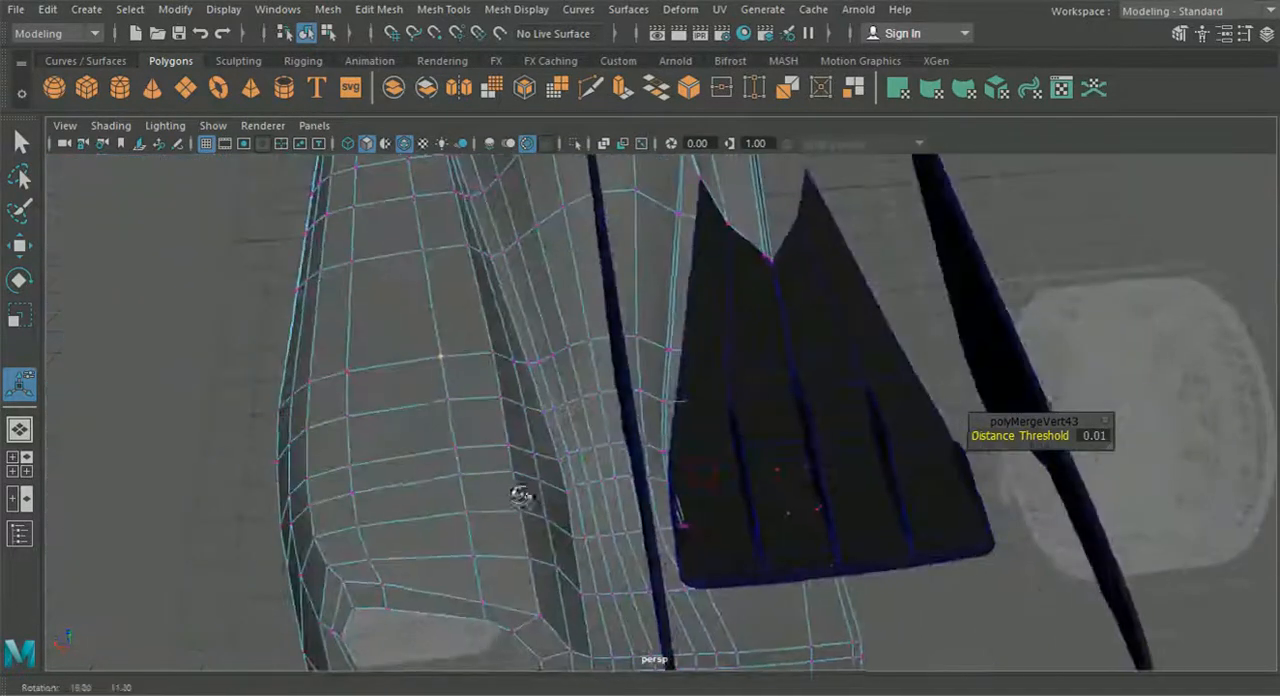
drag(473, 346, 498, 368)
alt+middle_drag(498, 368, 560, 398)
scroll(565, 398, up, 3)
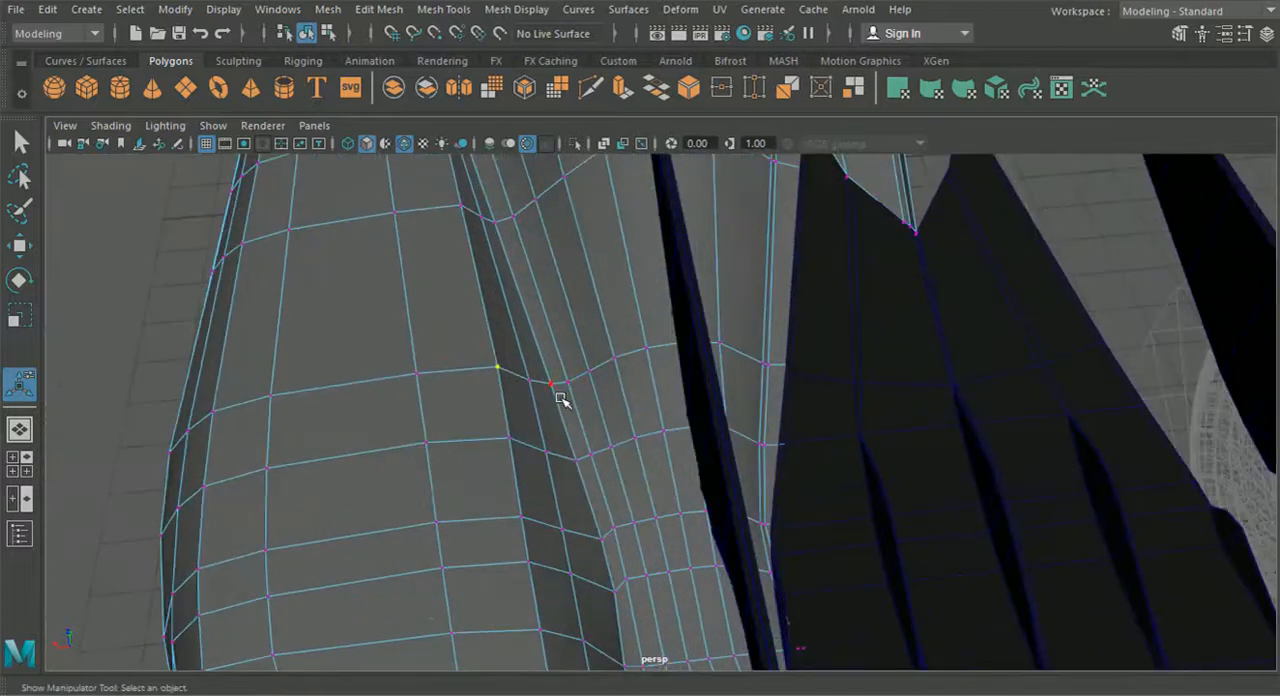
key(g)
click(527, 382)
key(g)
click(552, 388)
key(w)
drag(531, 385, 500, 391)
drag(567, 420, 538, 378)
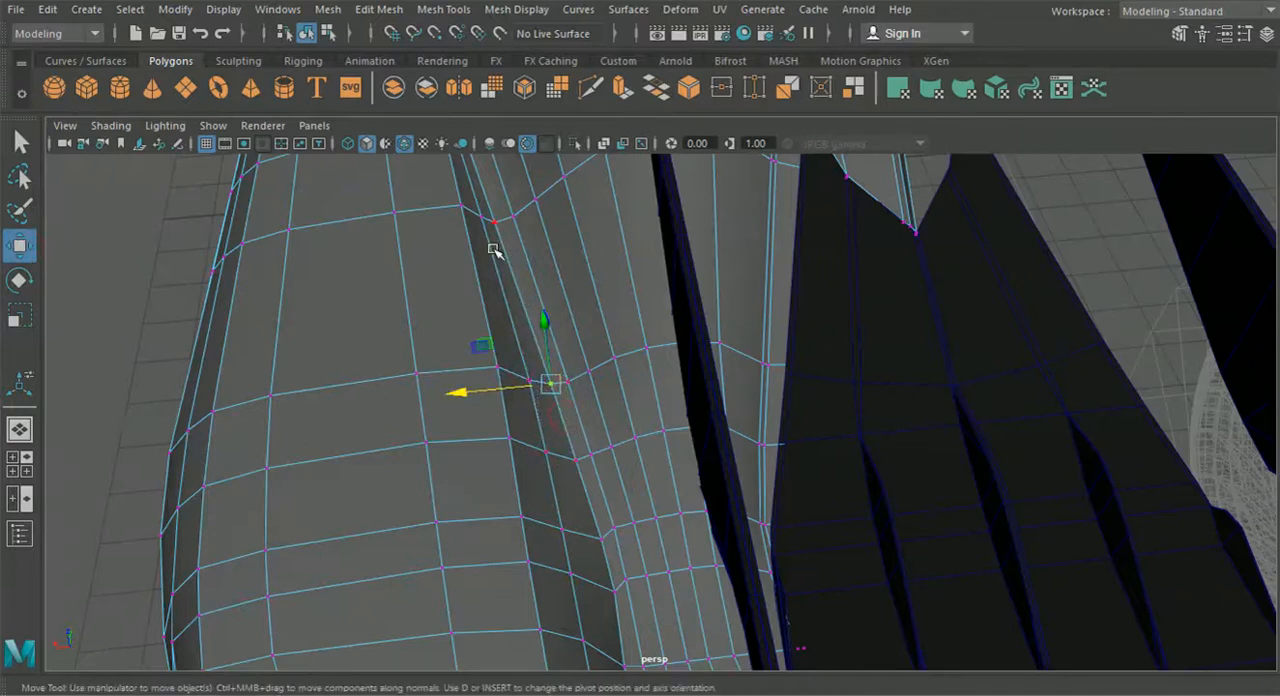
key(g)
- Merge the overlapping seam vertices along the valley between the rear fender and rear deck, working towards the tail
alt+drag(575, 502, 534, 371)
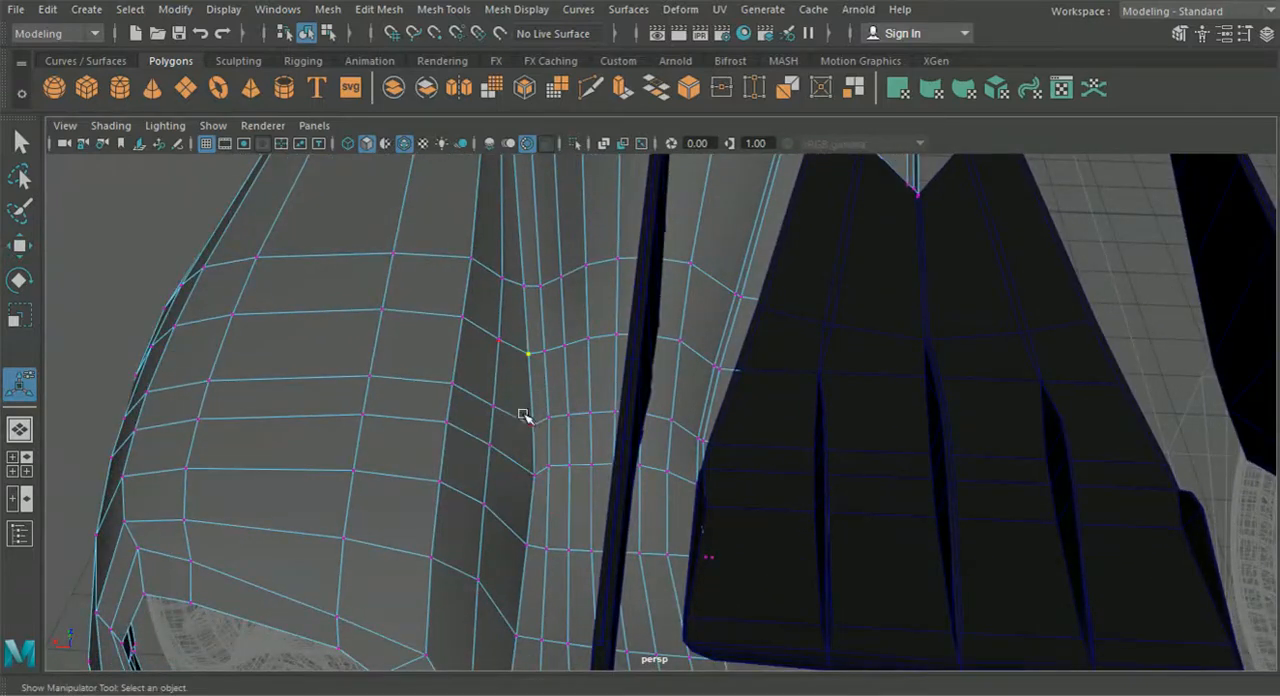
key(g)
drag(526, 415, 530, 561)
key(g)
key(g)
key(g)
mouse_move(519, 622)
mouse_down()
mouse_move(524, 641)
mouse_move(512, 630)
mouse_up()
key(g)
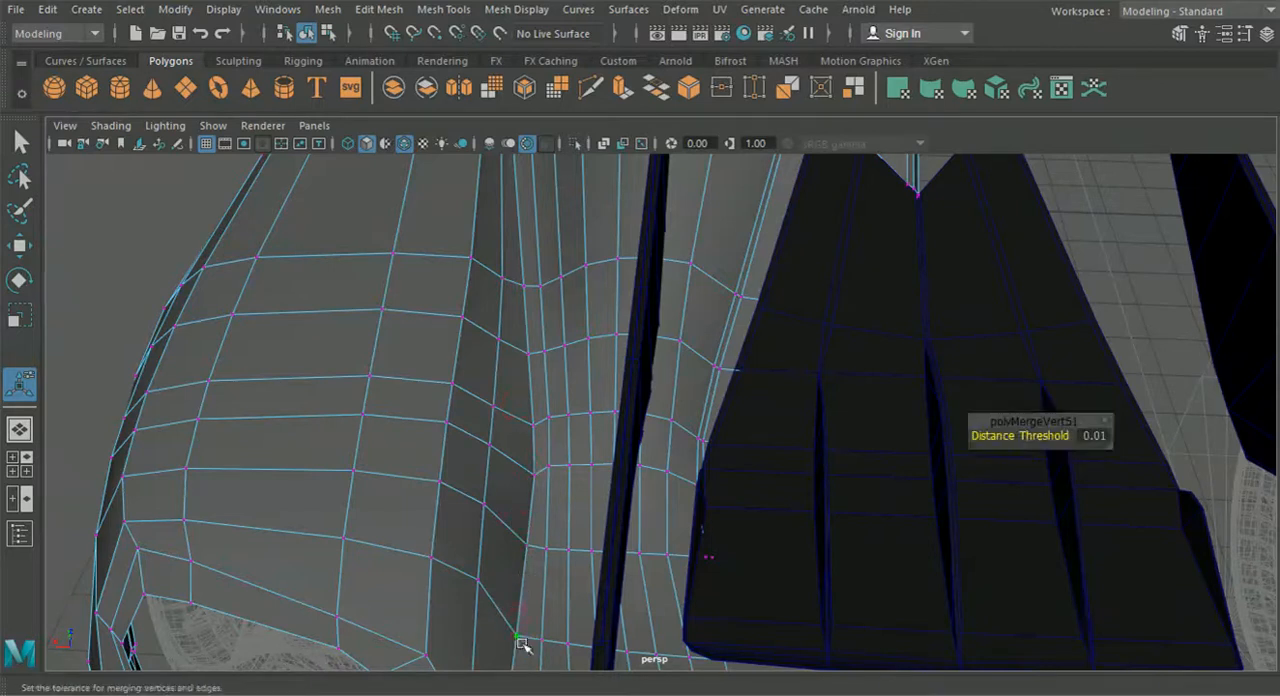
- Merge the overlapping vertices along the rear deck's trailing edge above the bumper opening, and return to object mode with nothing selected
alt+middle_drag(512, 612, 495, 410)
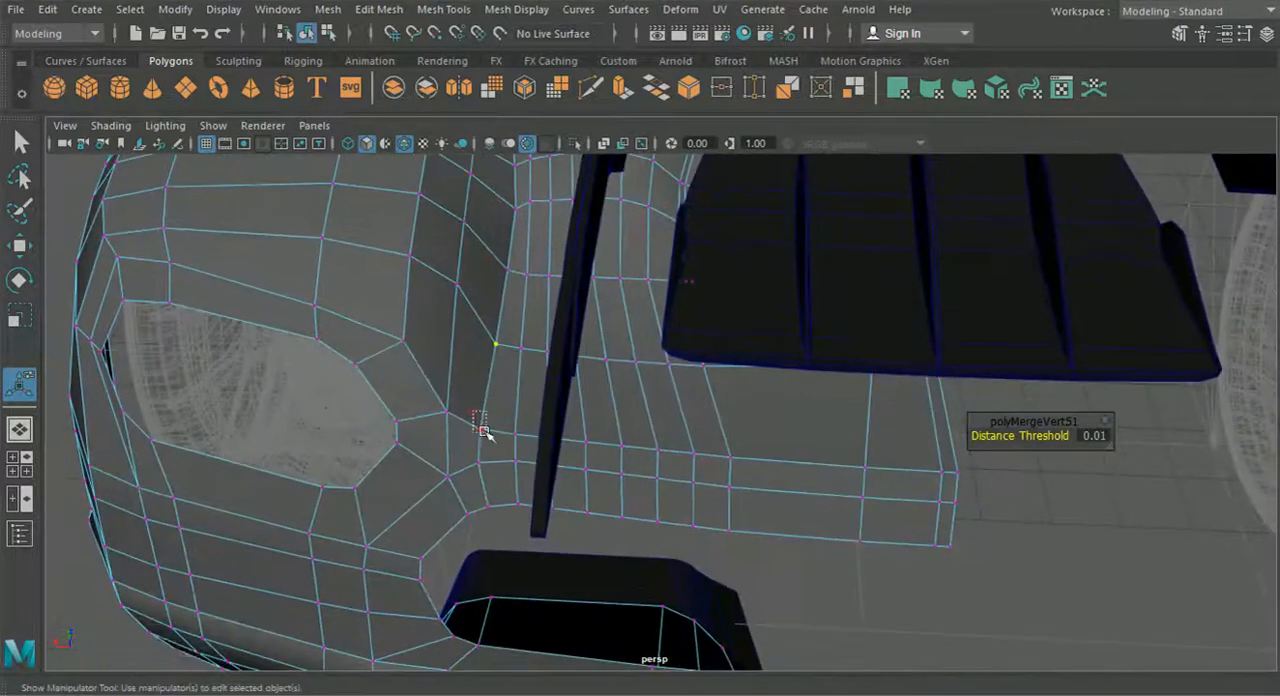
drag(487, 438, 742, 470)
key(g)
key(g)
key(g)
key(g)
key(g)
key(g)
key(g)
key(g)
drag(846, 442, 708, 430)
key(g)
key(g)
key(g)
click(328, 34)
click(307, 34)
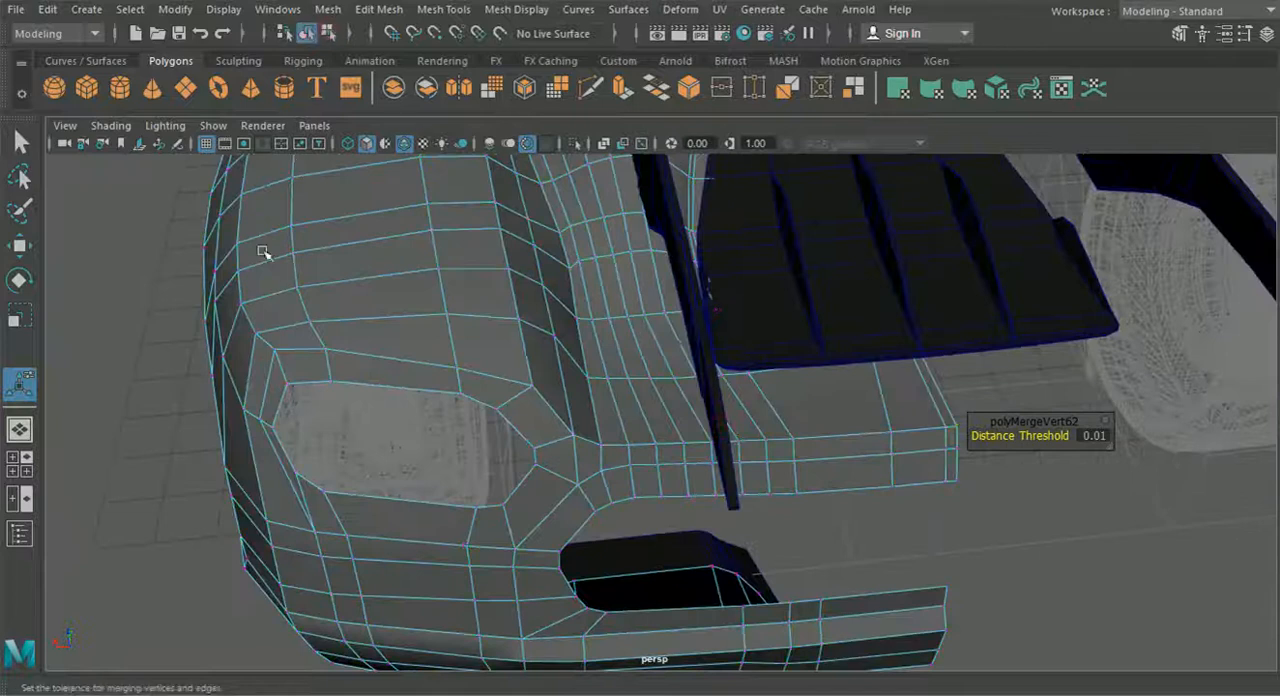
click(171, 365)
- Try pulling two merged vertices on the rear deck's trailing edge upward to test the weld
alt+drag(171, 365, 486, 277)
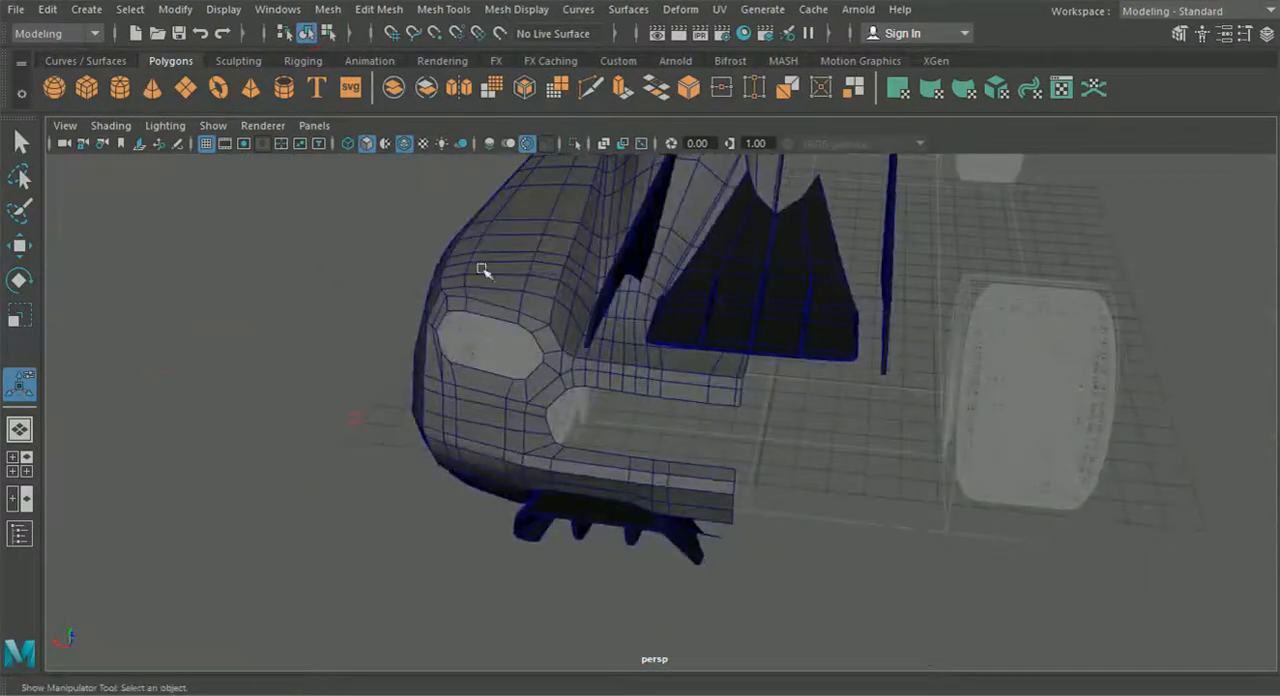
right_drag(486, 277, 427, 168)
right_drag(427, 168, 427, 168)
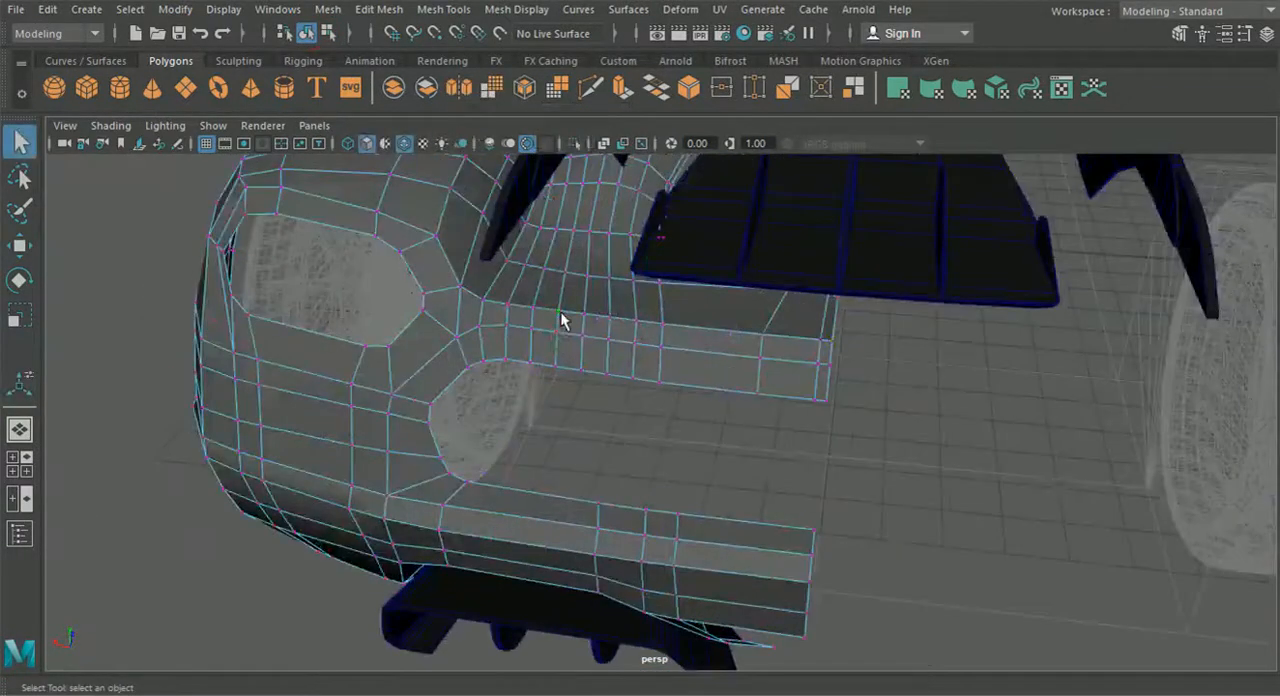
click(19, 245)
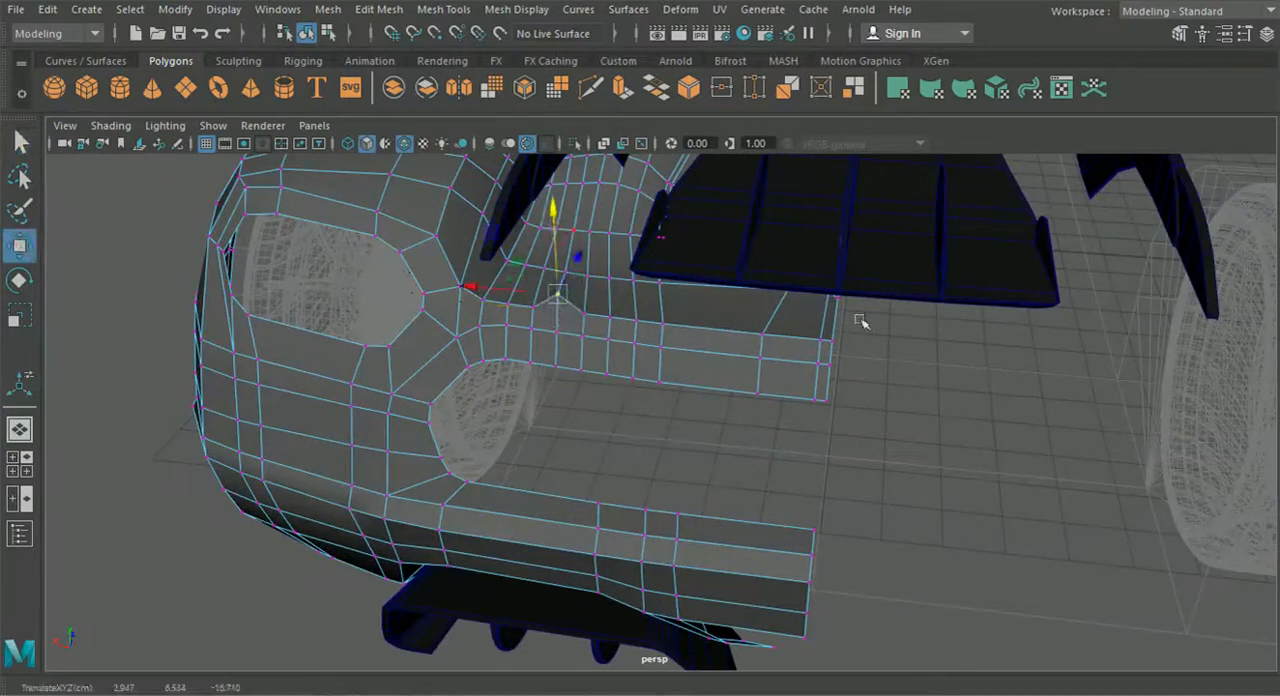
click(762, 332)
drag(764, 277, 768, 260)
scroll(543, 354, down, 5)
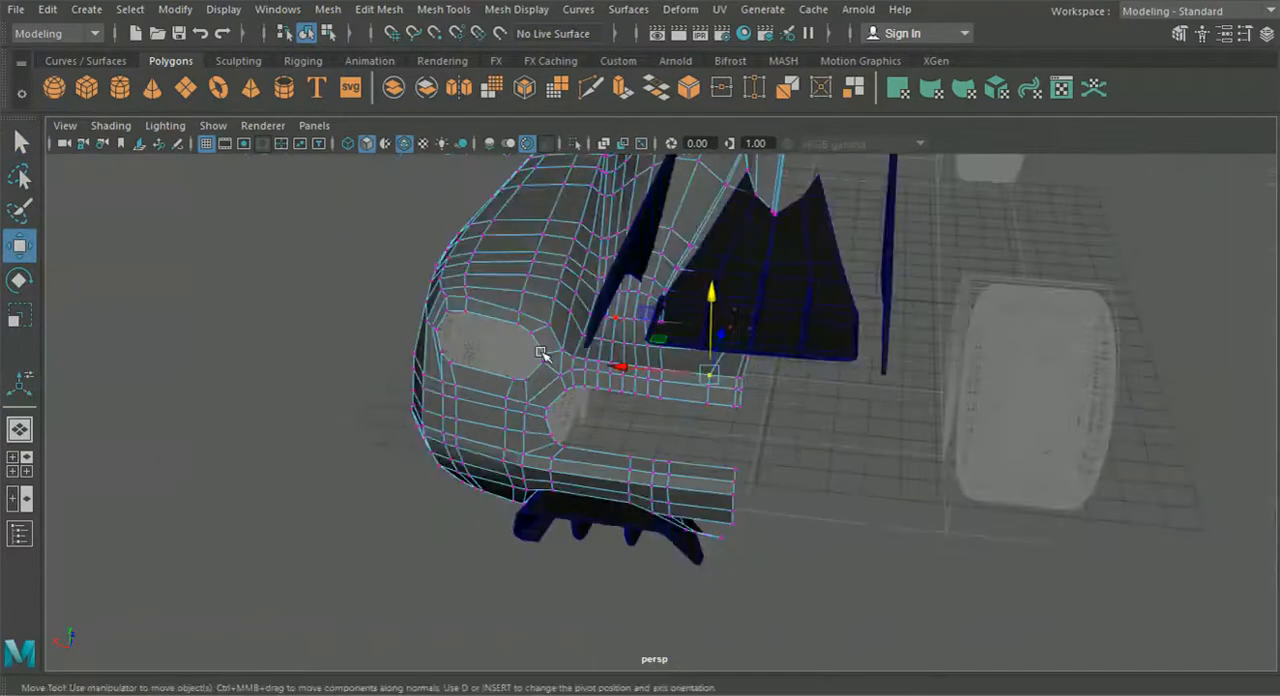
alt+drag(543, 354, 561, 355)
- Return to object mode, deselect the body and examine the joined car mesh from the front, side and above
click(328, 34)
click(306, 35)
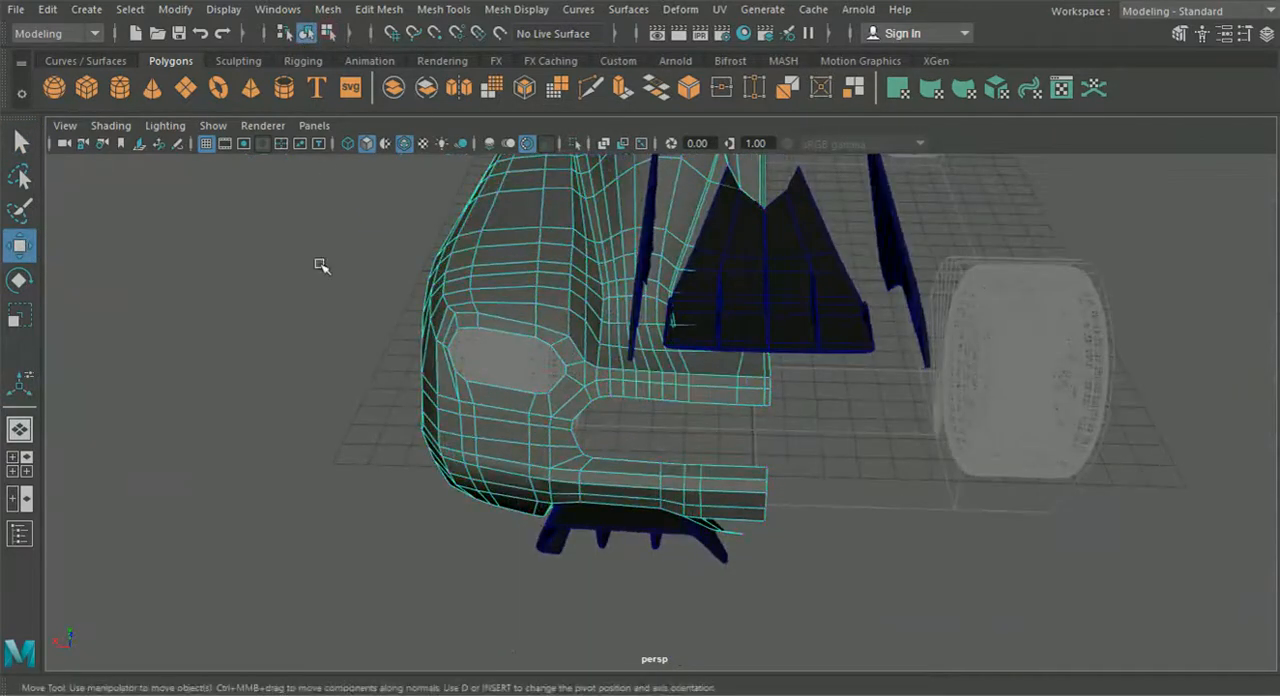
click(322, 278)
scroll(326, 309, down, 2)
alt+drag(326, 309, 770, 396)
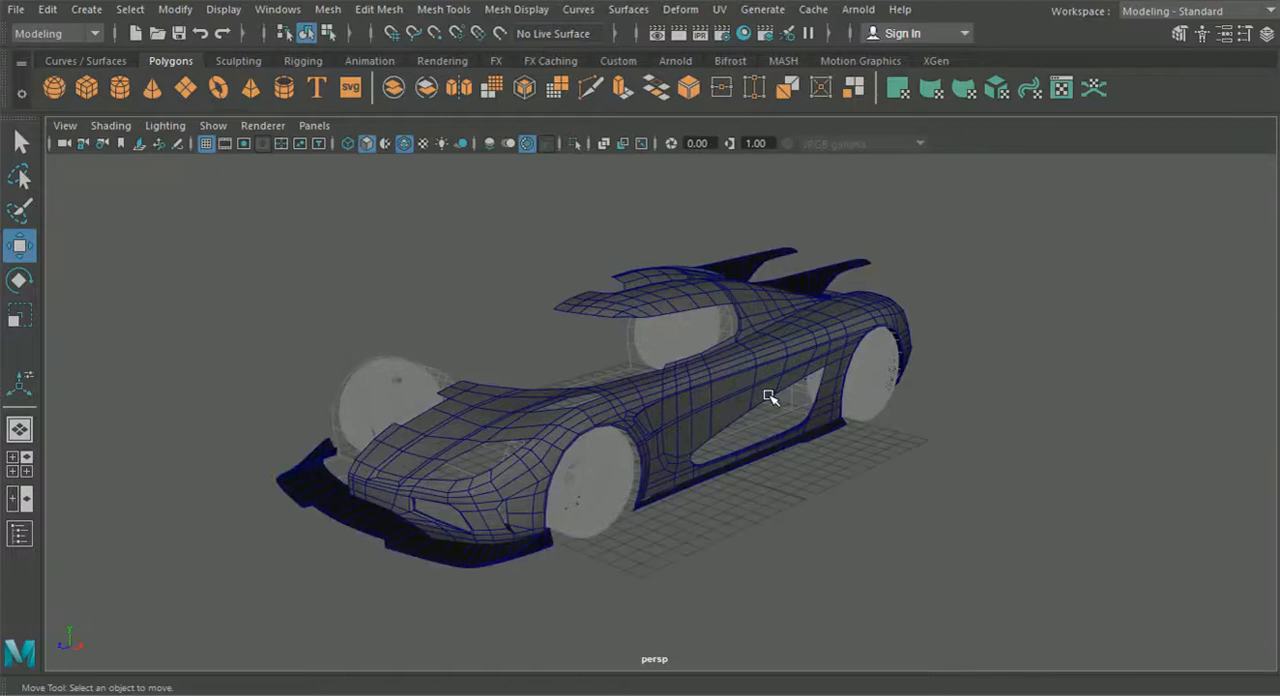
alt+drag(770, 396, 667, 368)
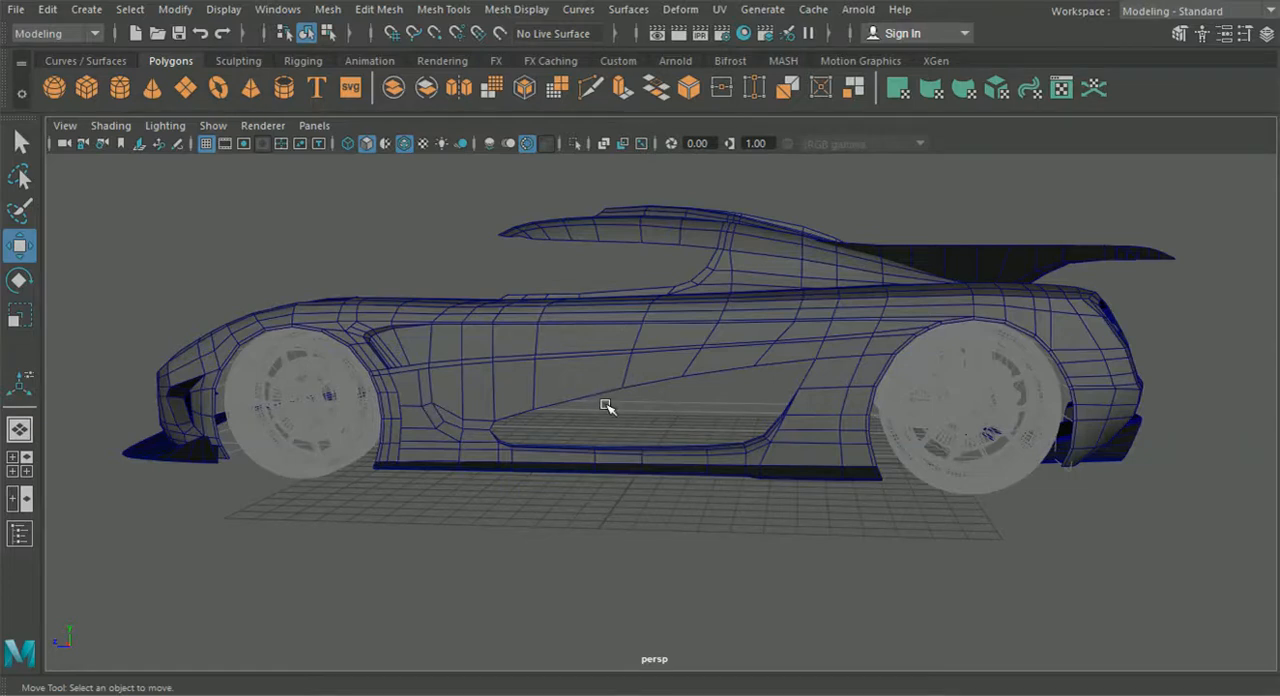
alt+drag(610, 408, 885, 362)
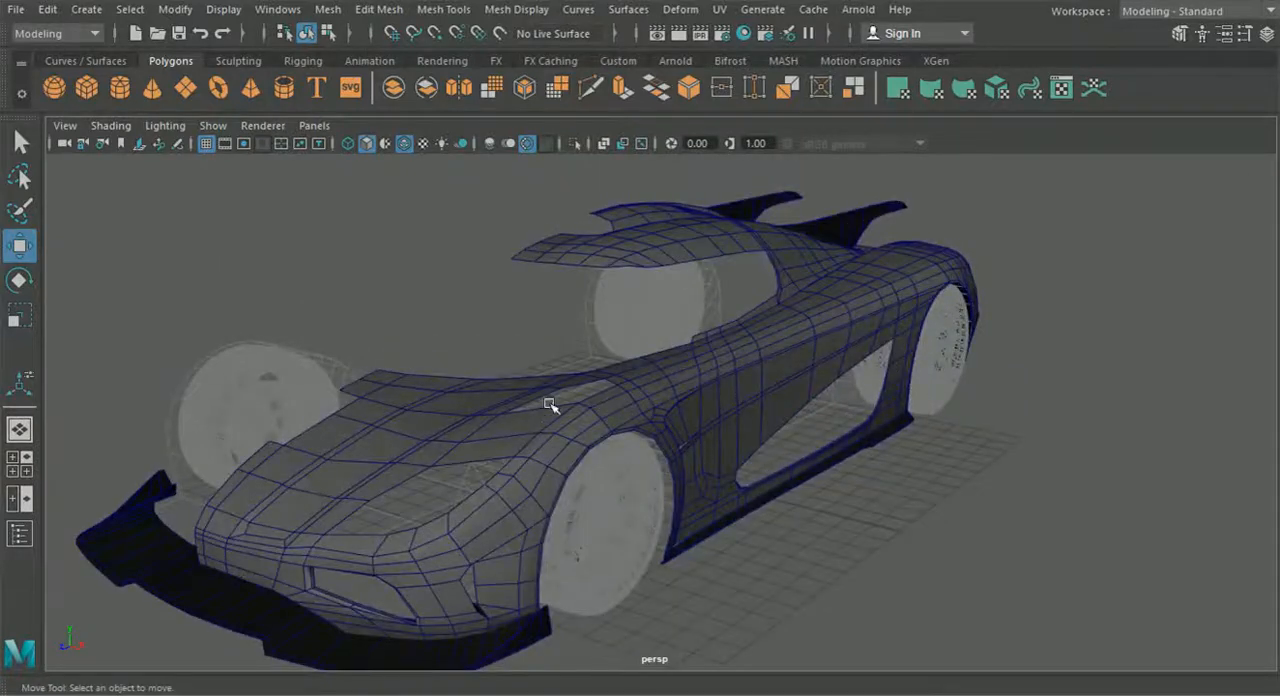
alt+drag(449, 476, 330, 501)
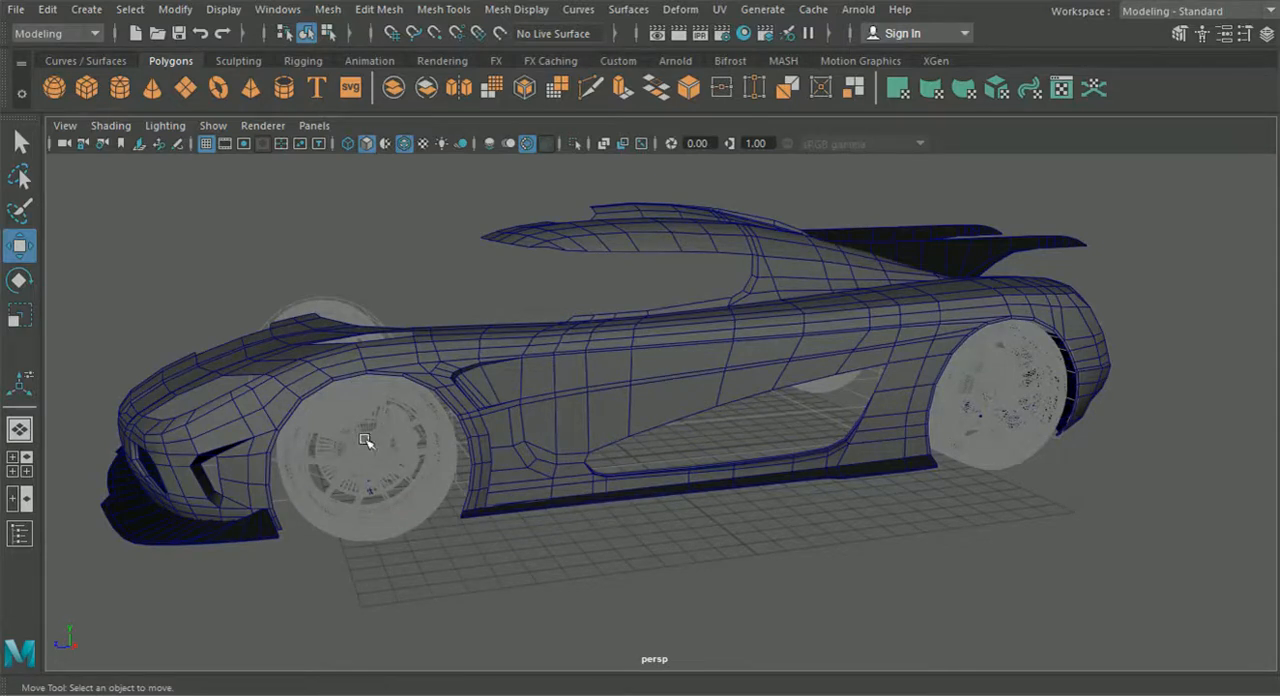
alt+drag(474, 409, 668, 399)
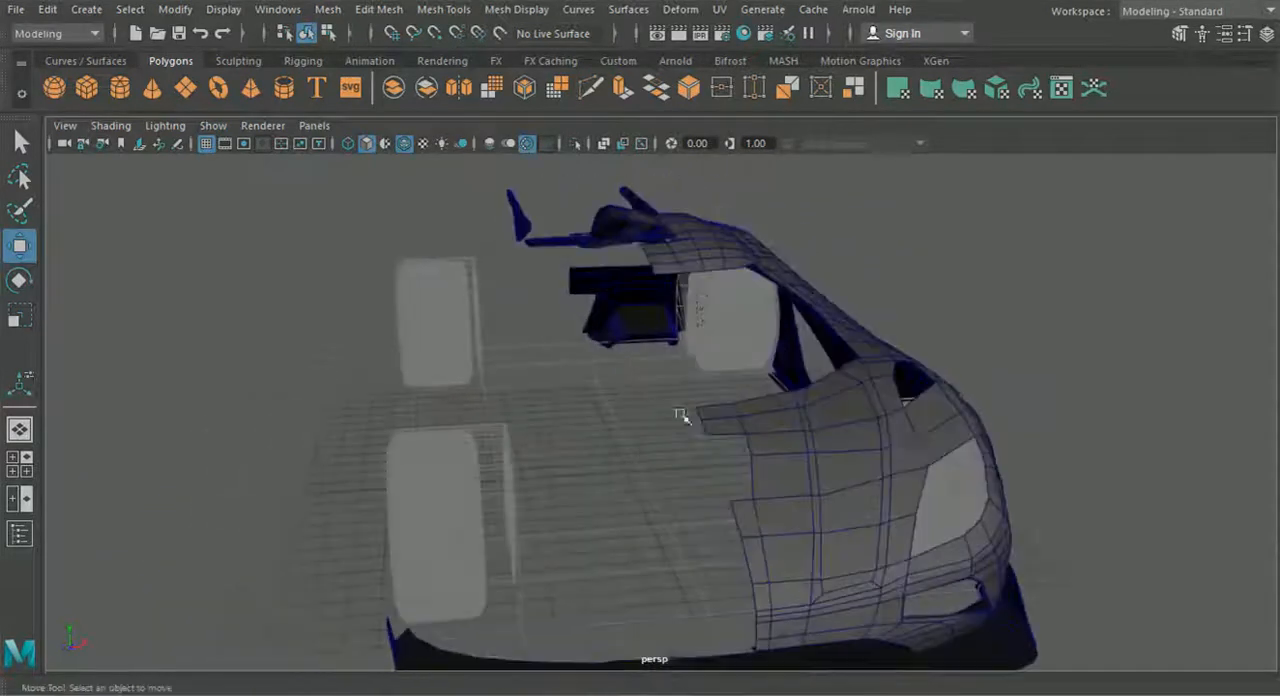